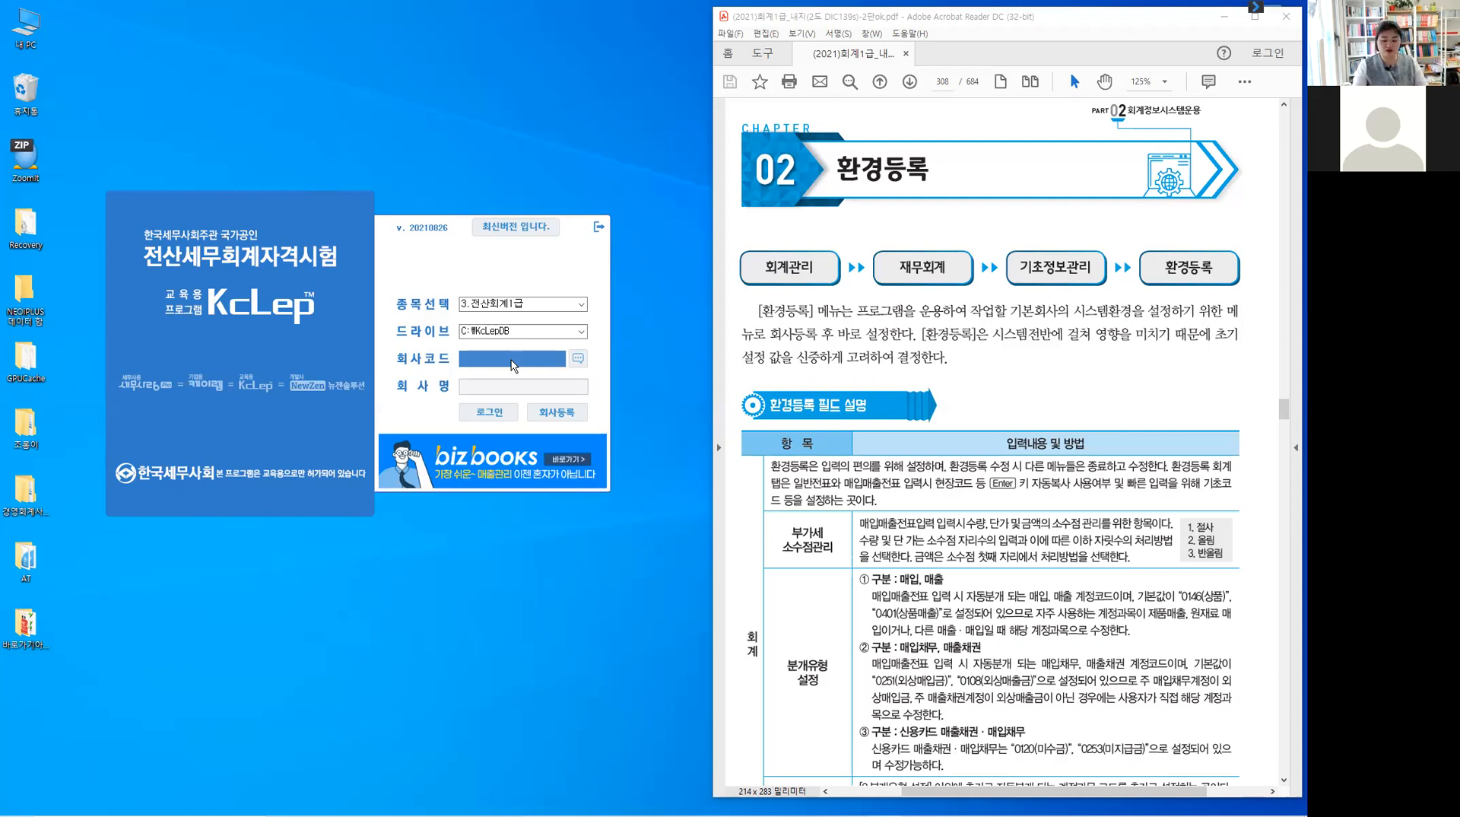
- Log in to the company with code 1000 and place the main window beside the PDF textbook
text(100)
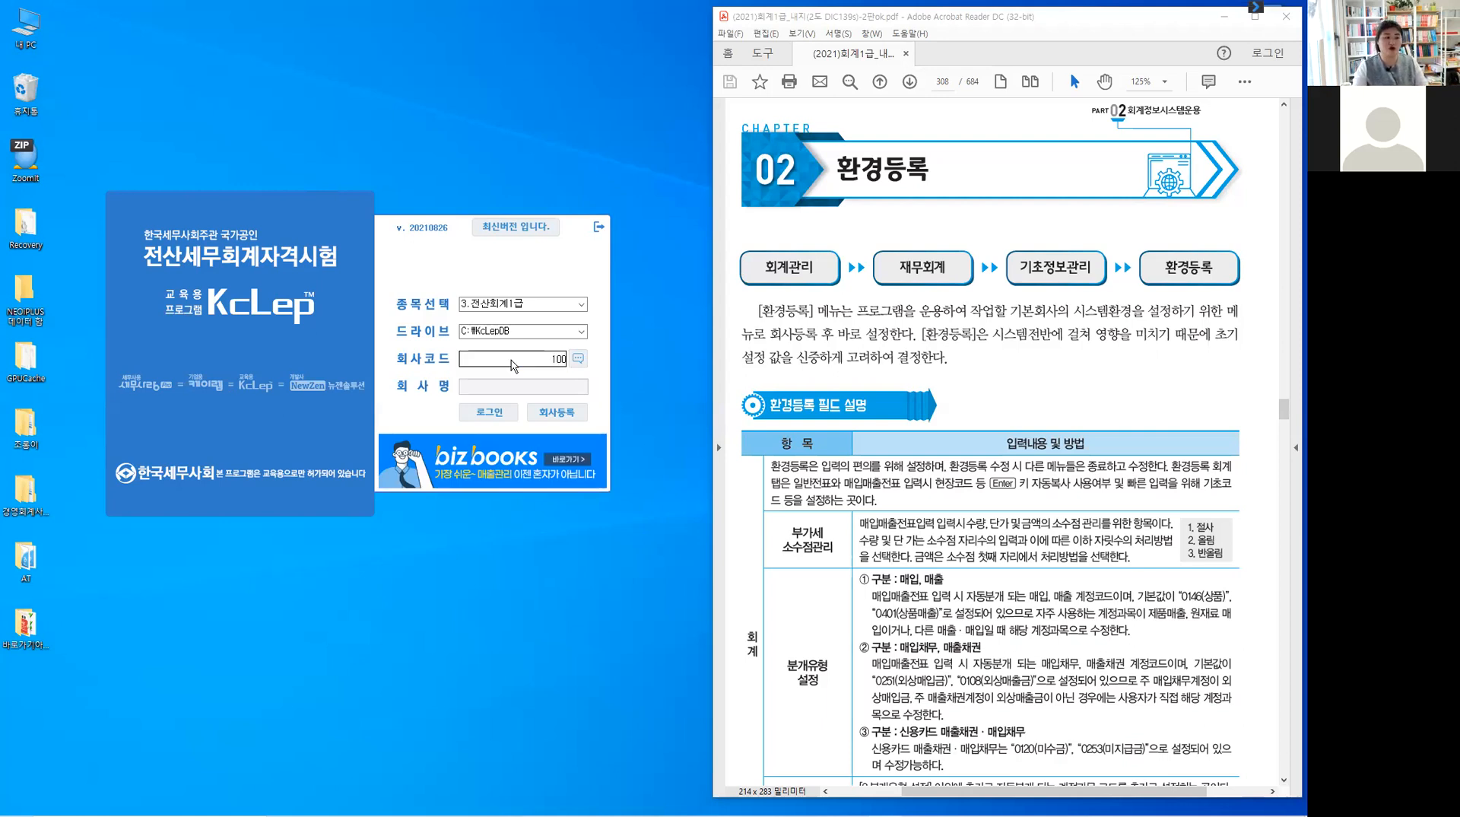
key(Return)
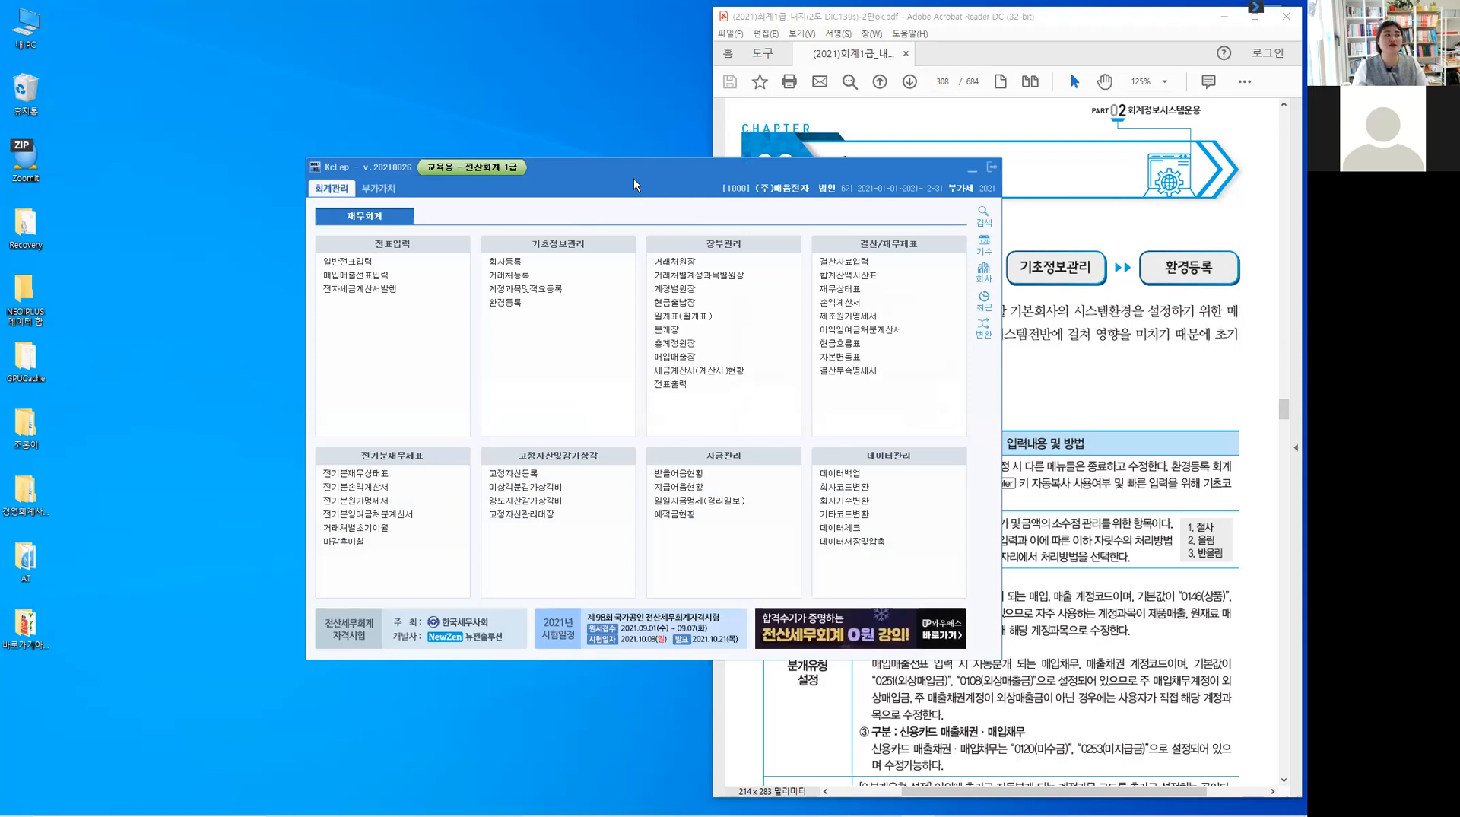
drag(639, 182, 344, 90)
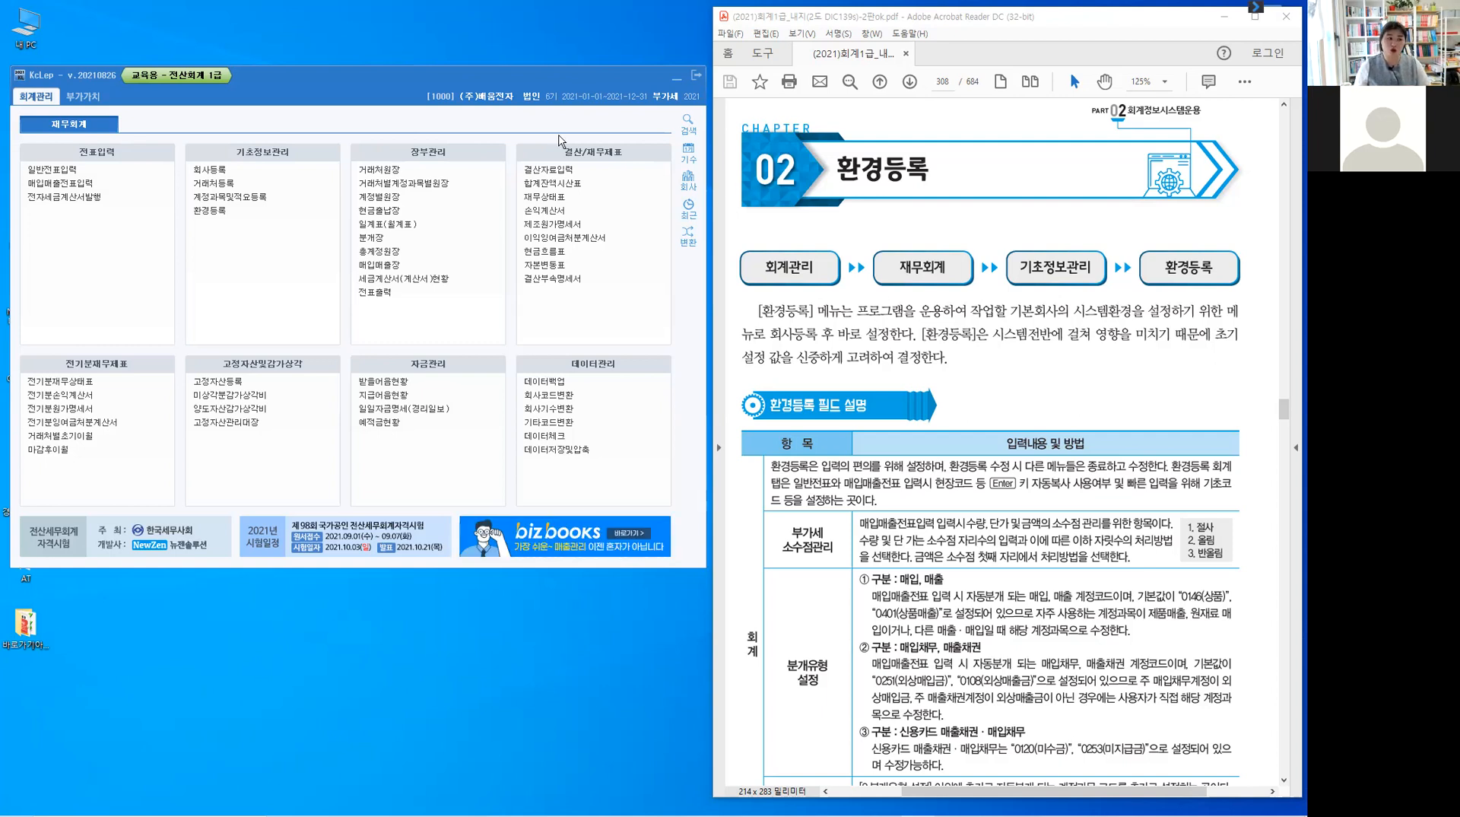
- Open company registration (회사등록), review the current company's basic details, and close it
click(217, 174)
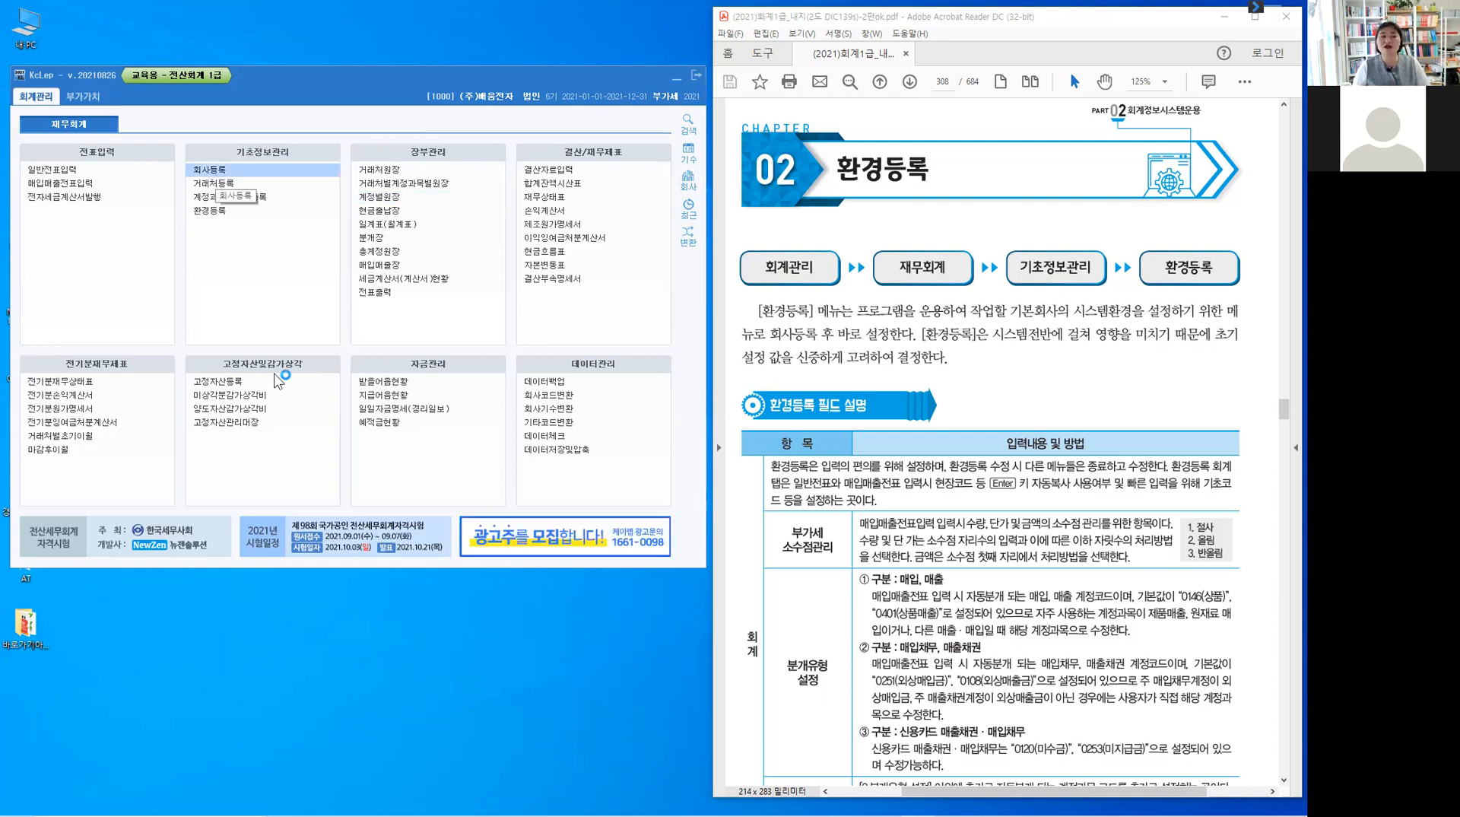
click(206, 172)
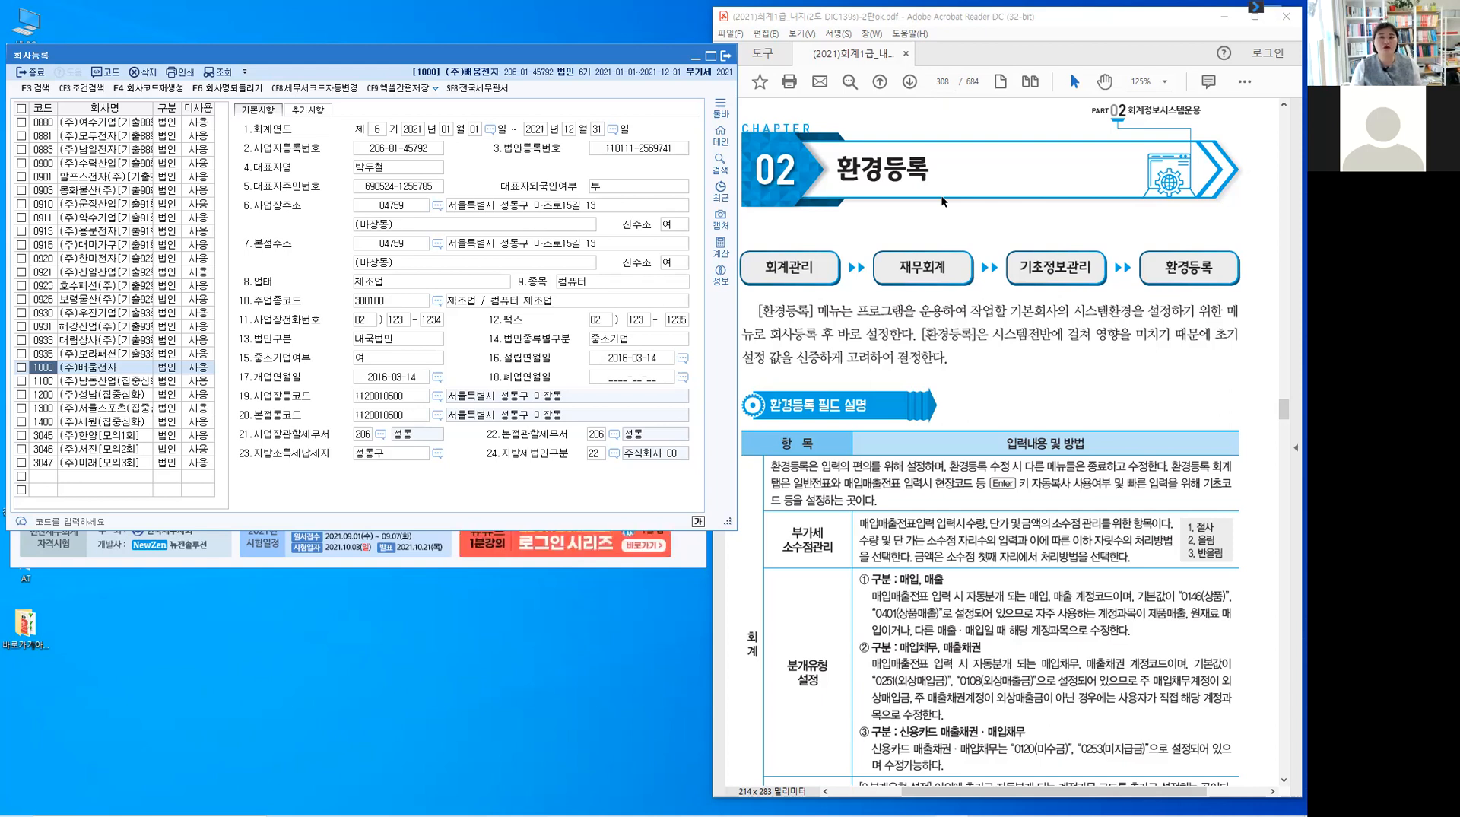
click(43, 76)
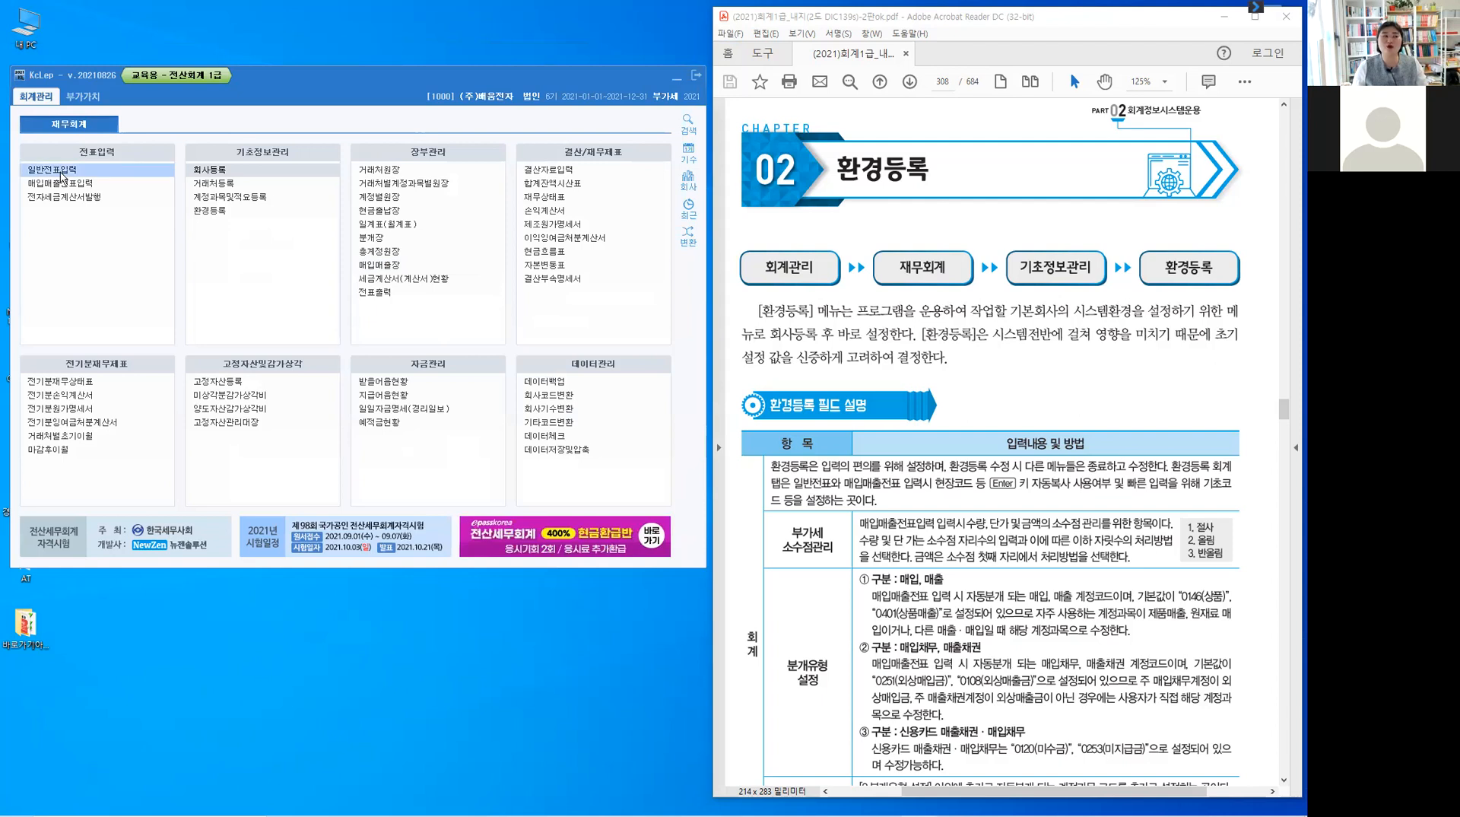
- Read through the 환경등록 field explanation table in the PDF textbook, including its continuation on the following page
click(92, 185)
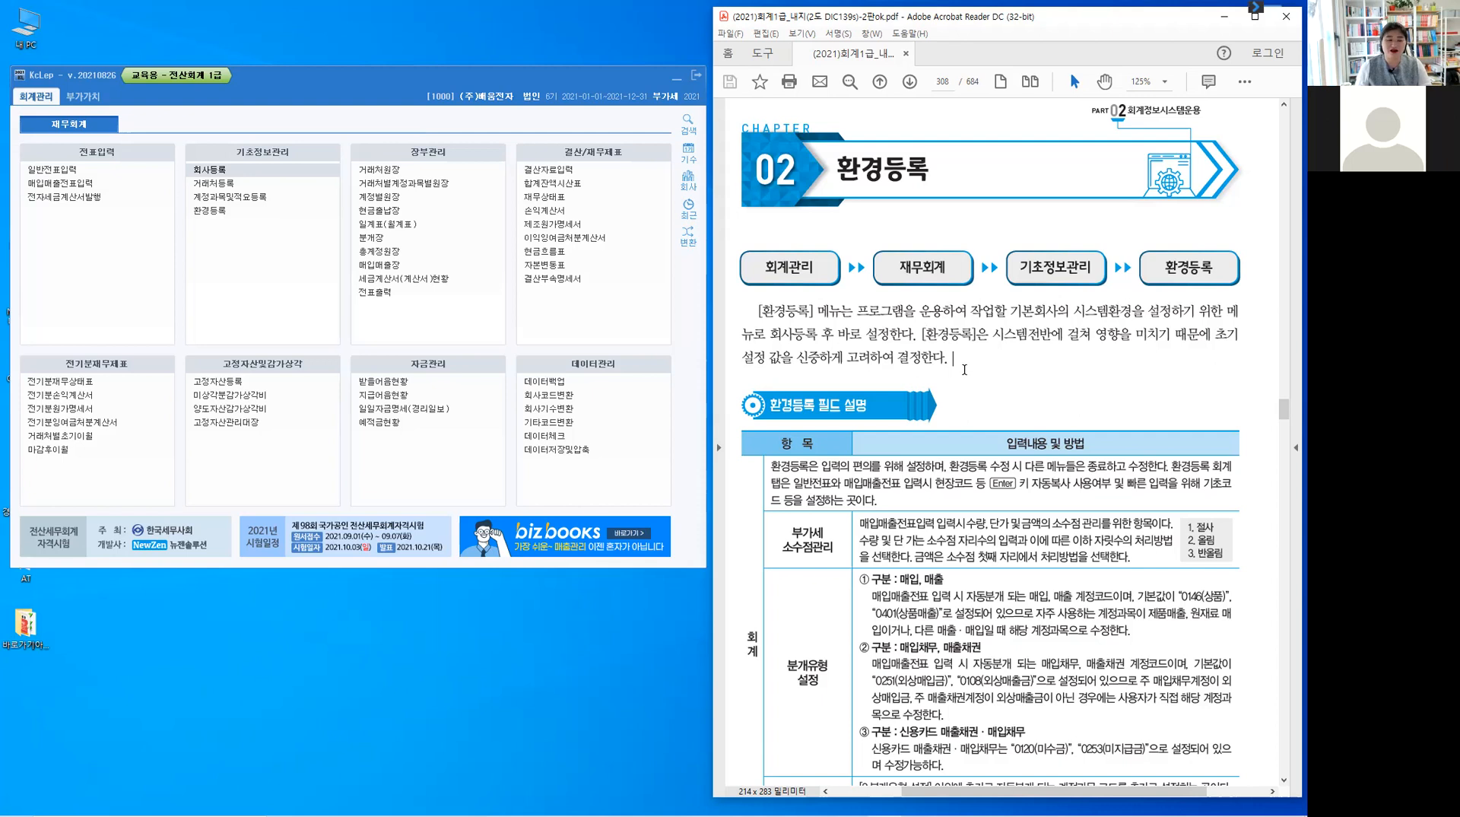
scroll(766, 600, down, 3)
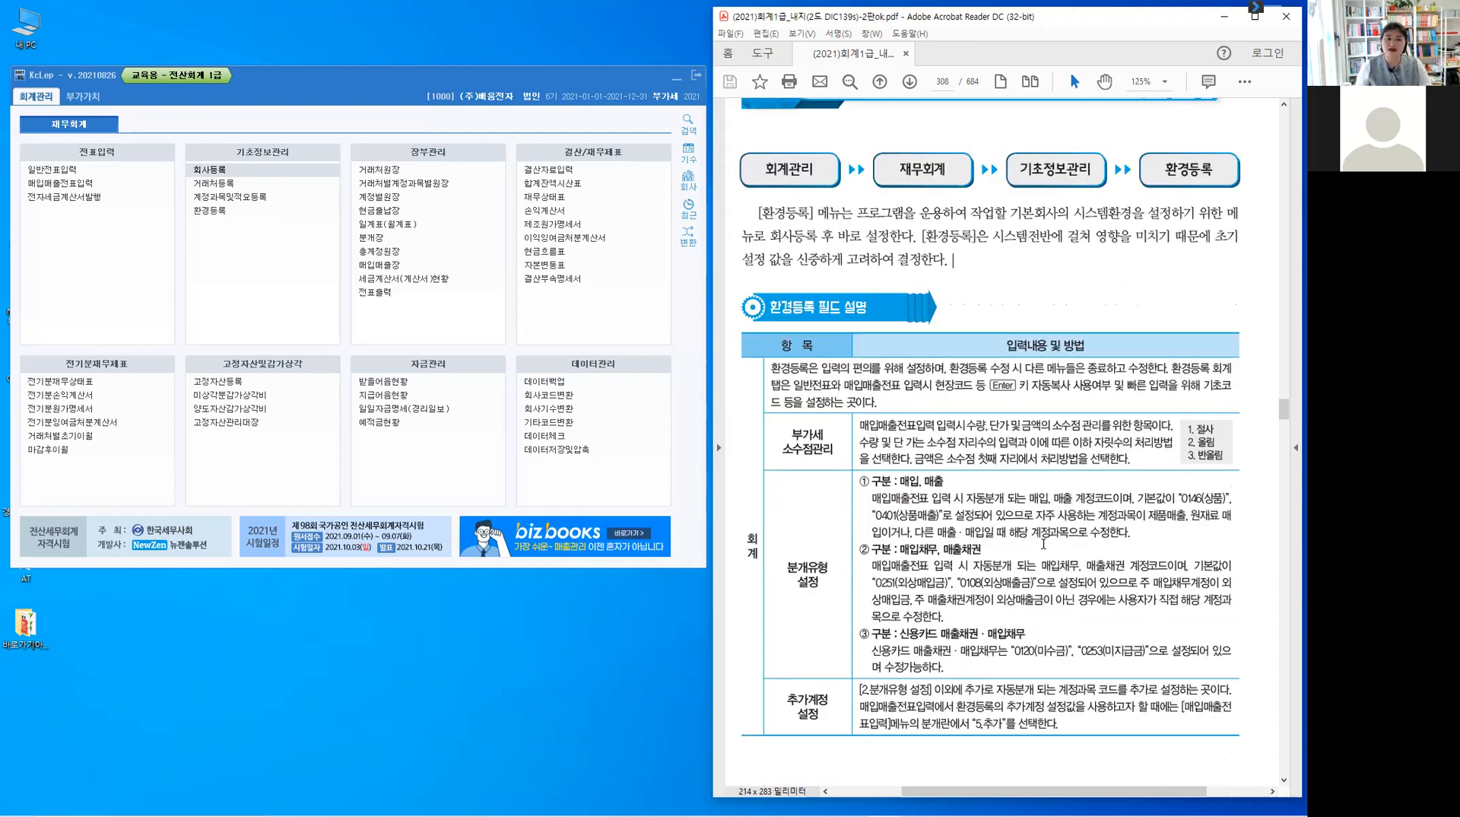
scroll(1043, 542, down, 4)
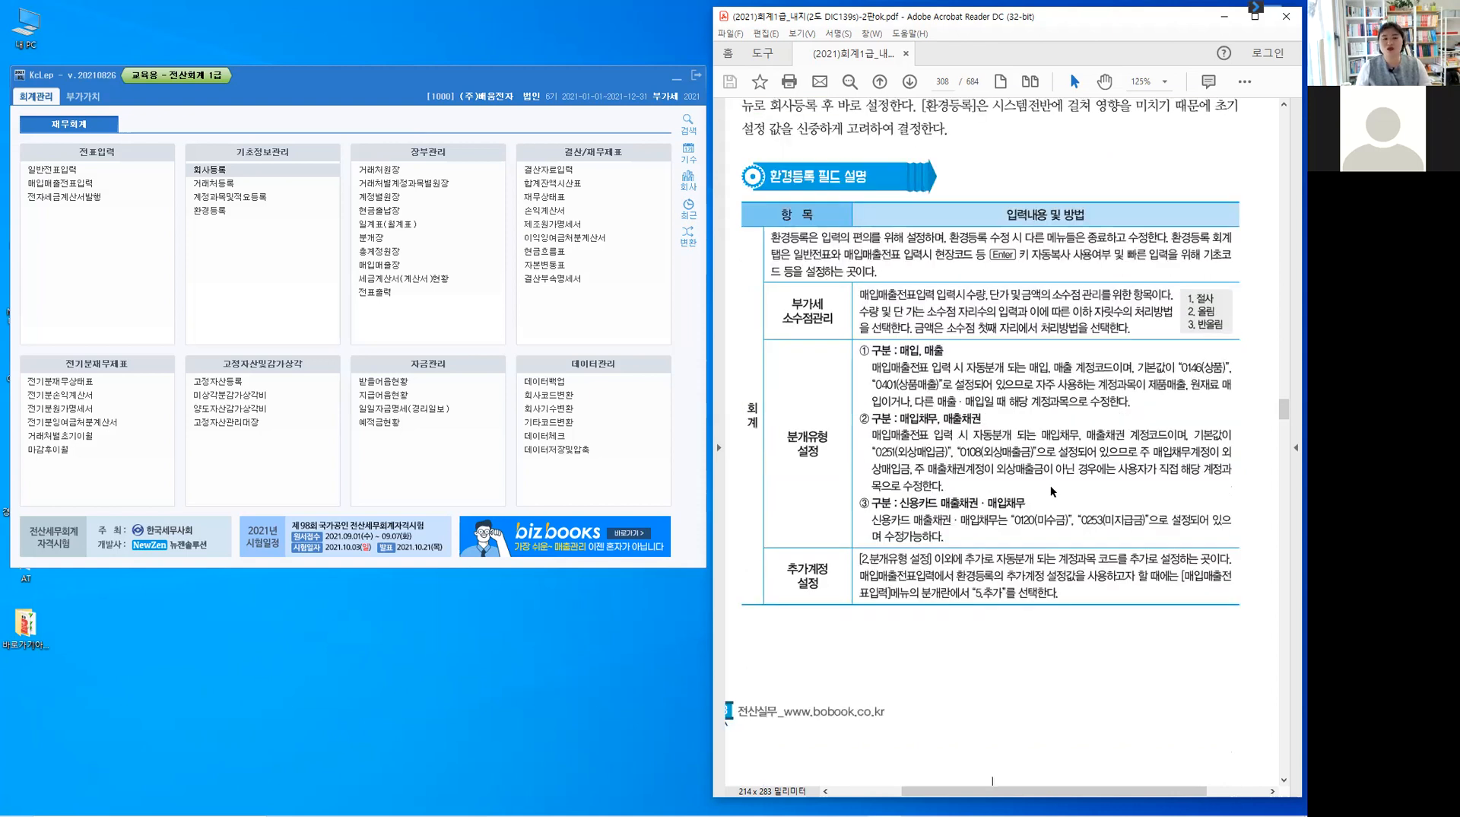
scroll(1051, 492, down, 12)
scroll(1050, 485, down, 12)
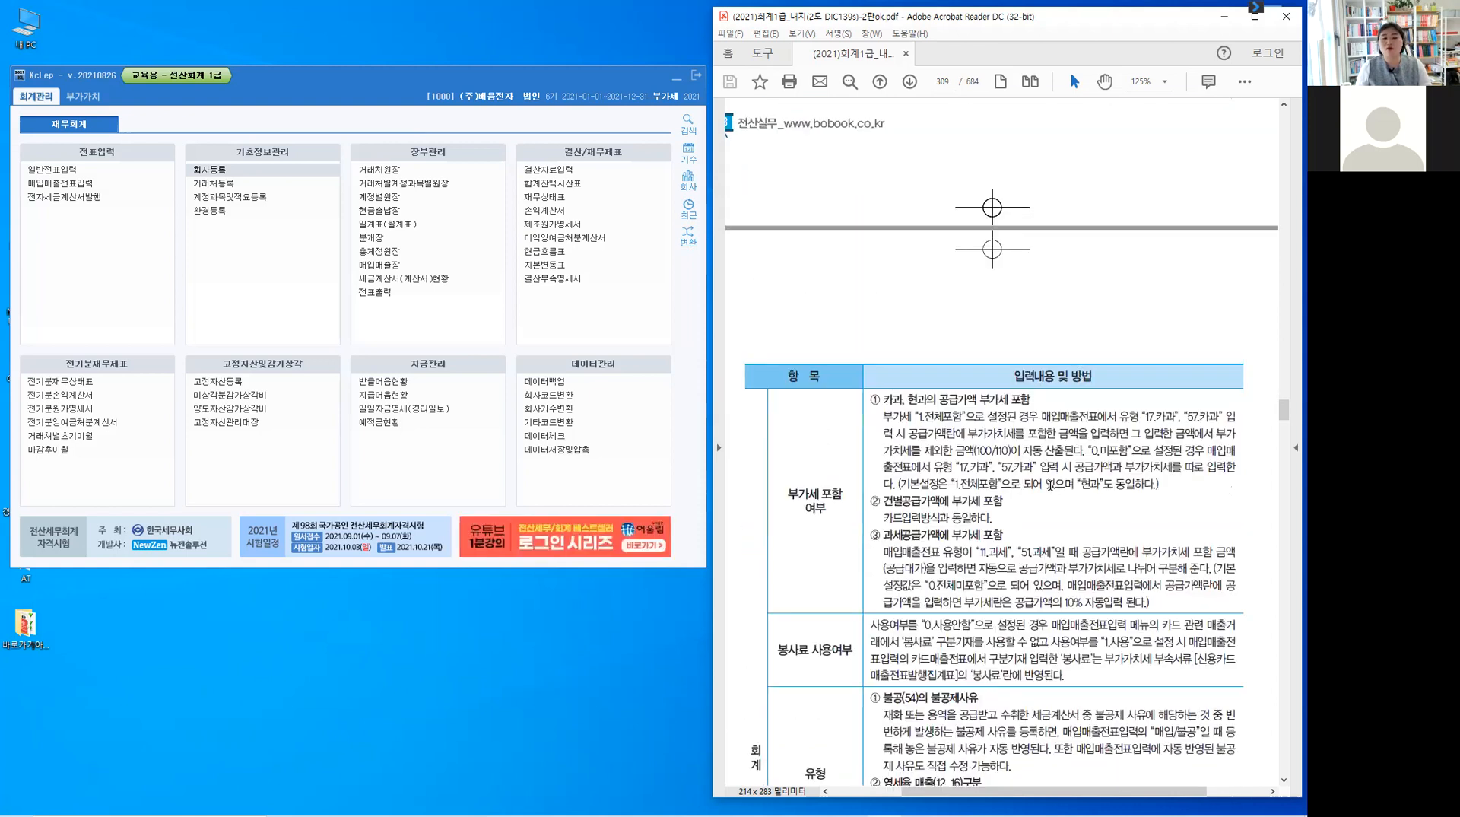
scroll(1050, 485, up, 14)
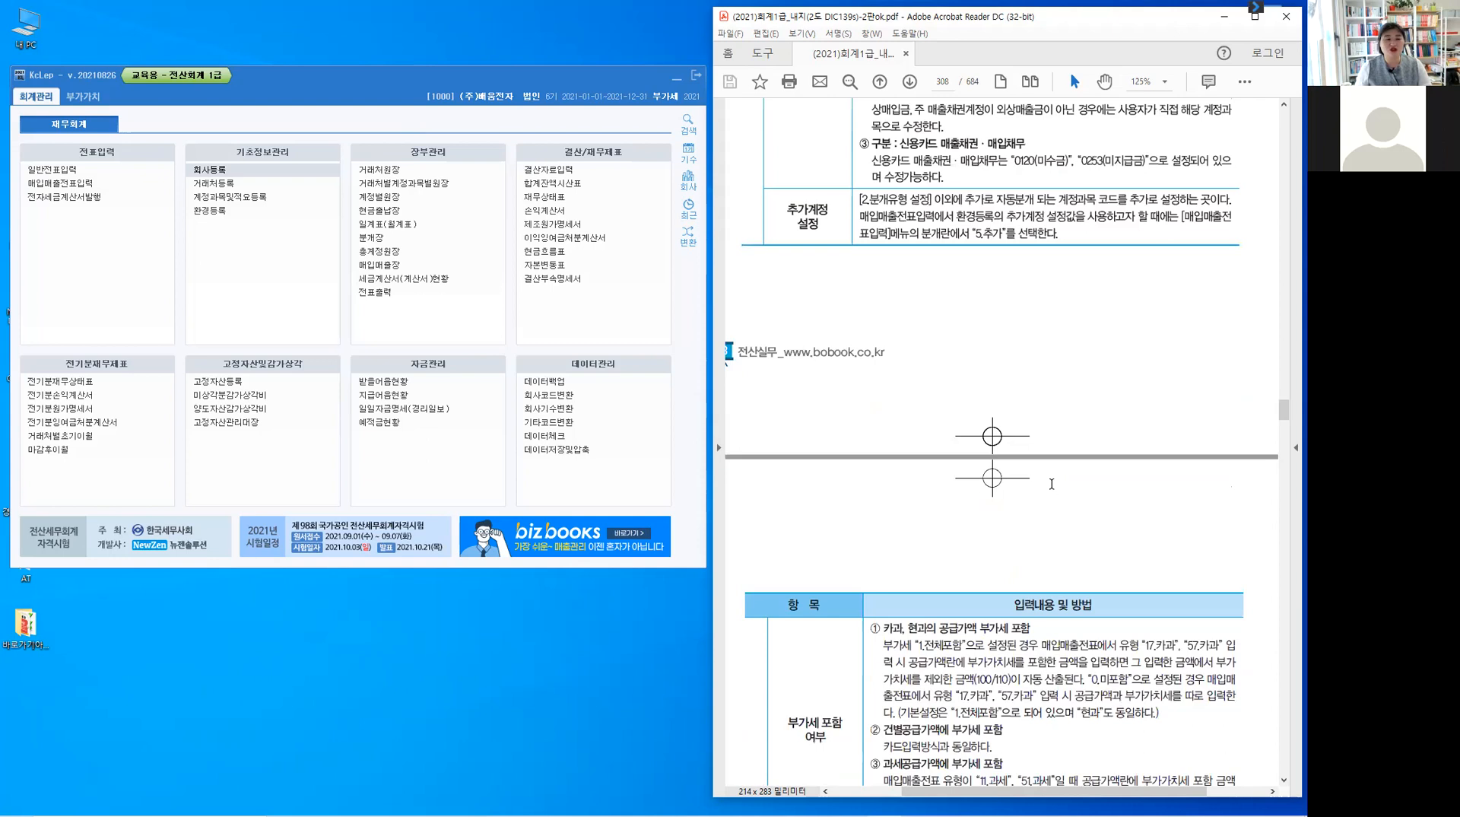
scroll(1052, 483, up, 14)
scroll(1052, 483, down, 2)
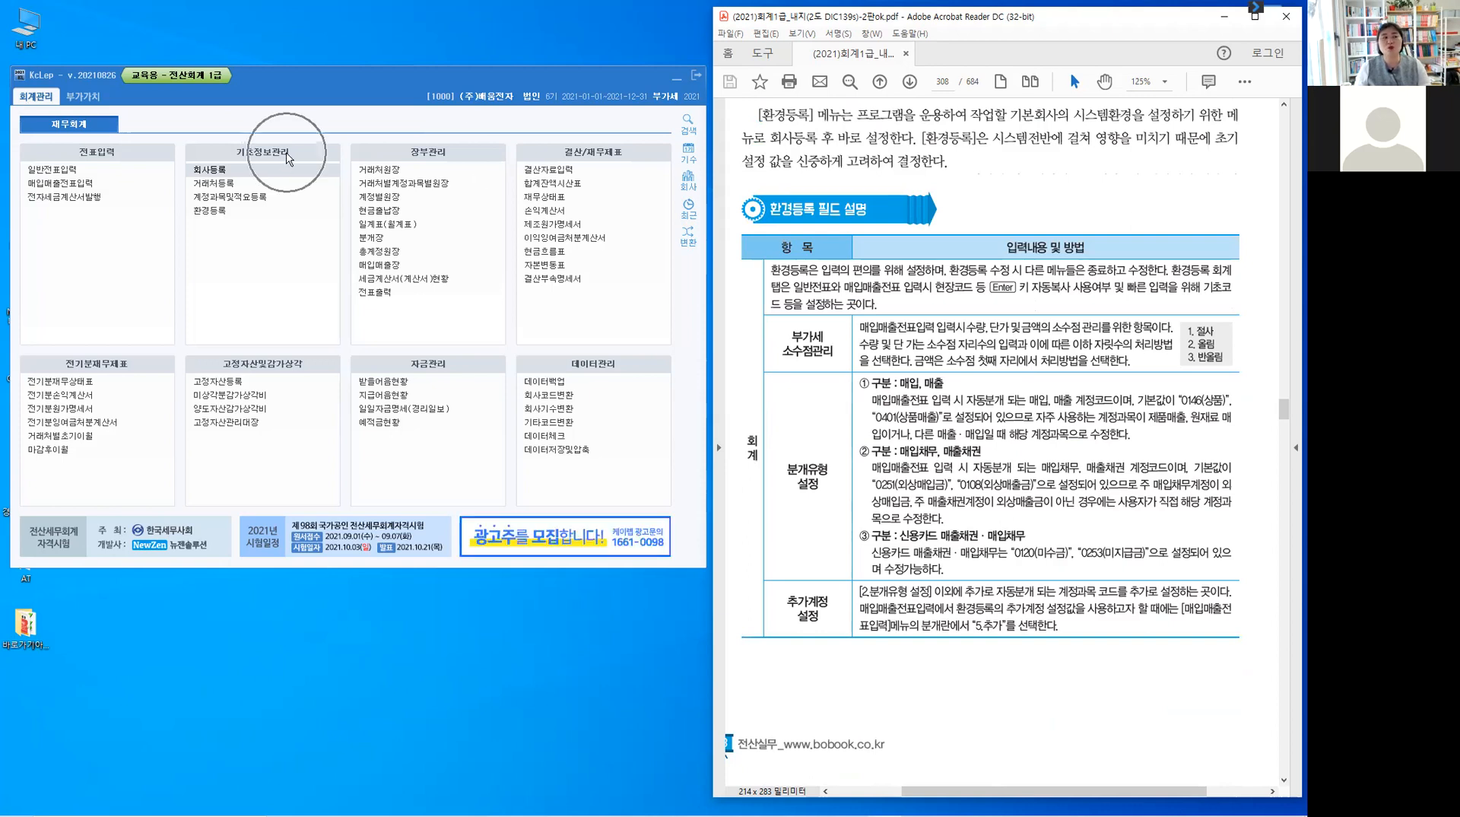
- Open environment registration (환경등록) beside the textbook, look at its other setting categories, and return to the accounting (회계) settings
click(220, 217)
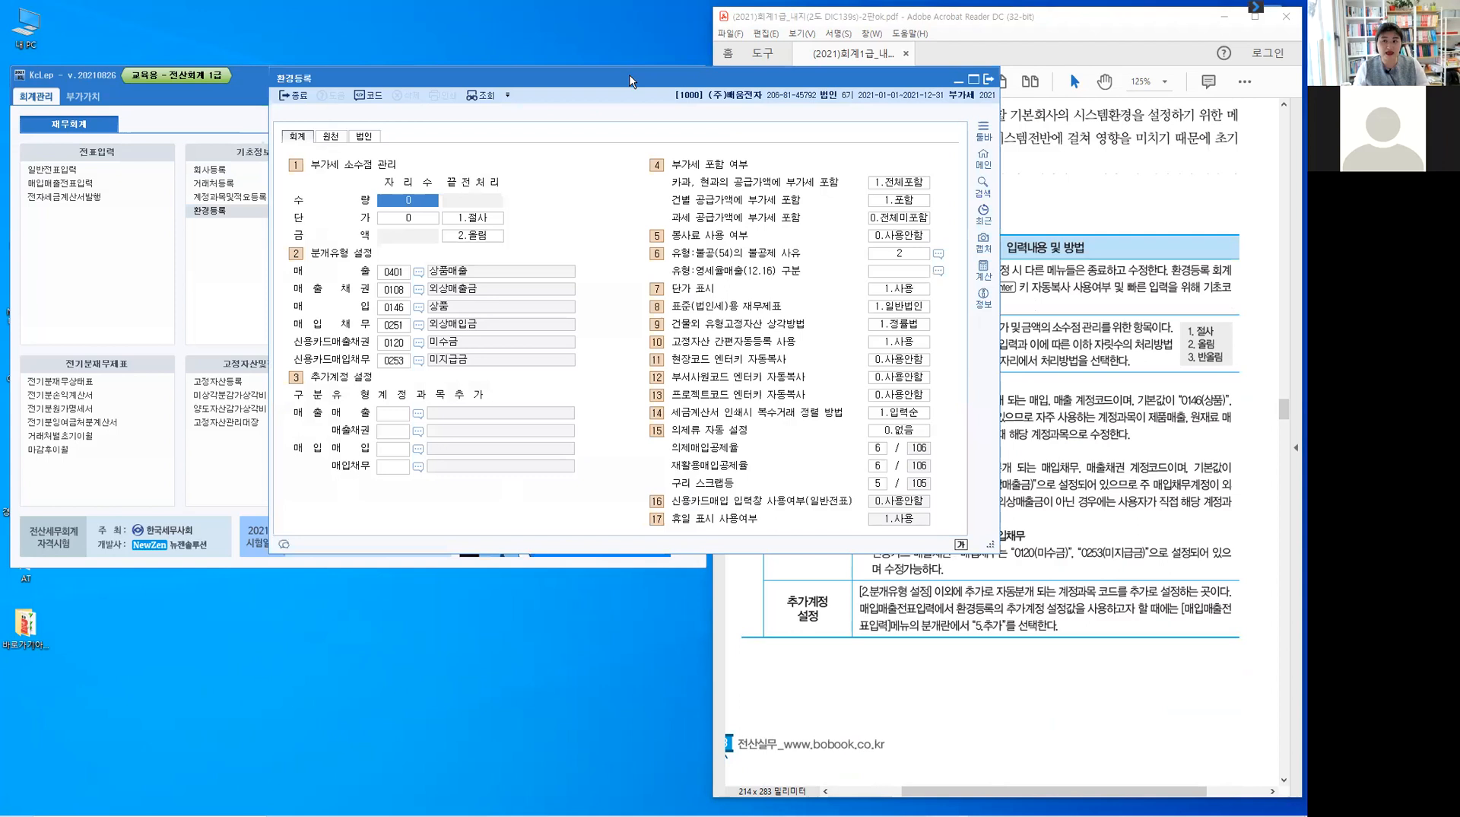
drag(630, 77, 365, 129)
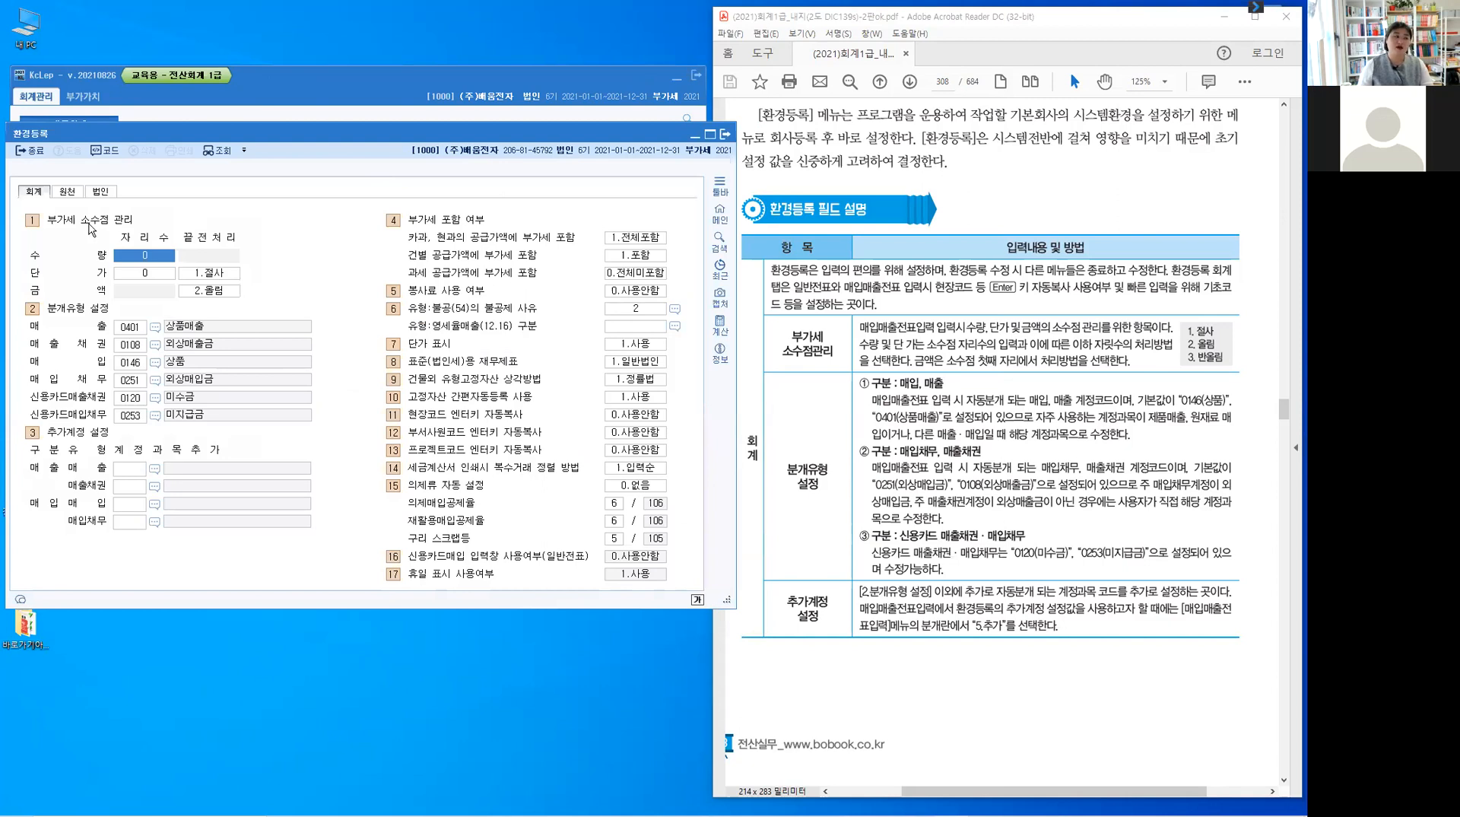
click(67, 194)
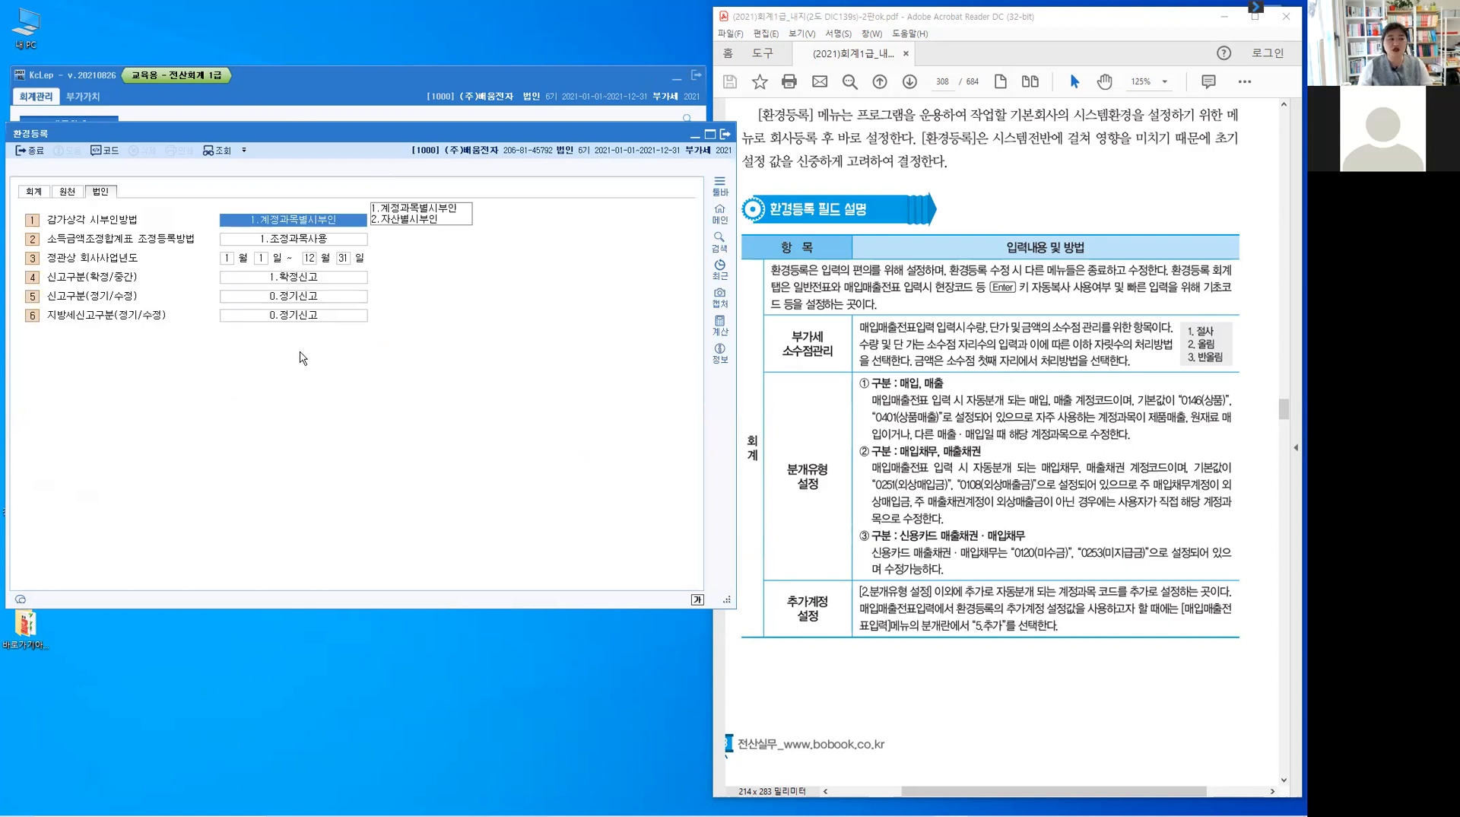
click(33, 196)
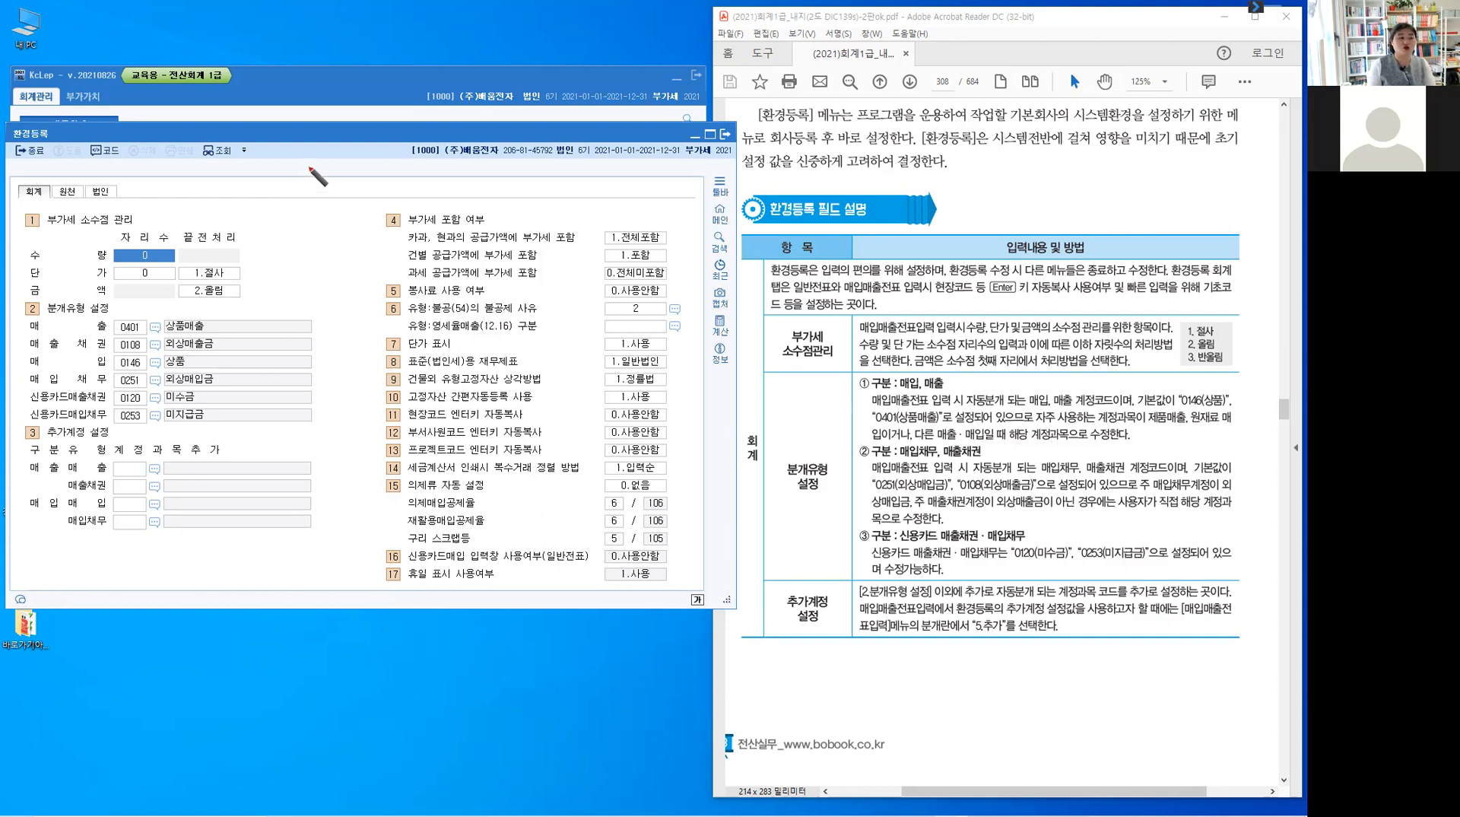
- Handwrite the red annotation "수량 10 × 단가 10 = 100" above the accounting settings and underline the quantity and unit price
drag(312, 164, 302, 176)
drag(312, 169, 321, 177)
mouse_move(300, 179)
mouse_down()
mouse_move(324, 178)
mouse_move(313, 189)
mouse_up()
drag(322, 167, 330, 180)
drag(333, 166, 333, 182)
drag(333, 172, 338, 172)
drag(333, 177, 357, 186)
drag(373, 170, 397, 185)
drag(408, 171, 418, 170)
drag(409, 172, 422, 183)
drag(411, 182, 430, 185)
drag(438, 168, 438, 188)
drag(439, 179, 458, 186)
drag(470, 172, 505, 176)
drag(496, 182, 519, 187)
click(518, 173)
drag(532, 173, 532, 175)
drag(544, 173, 544, 175)
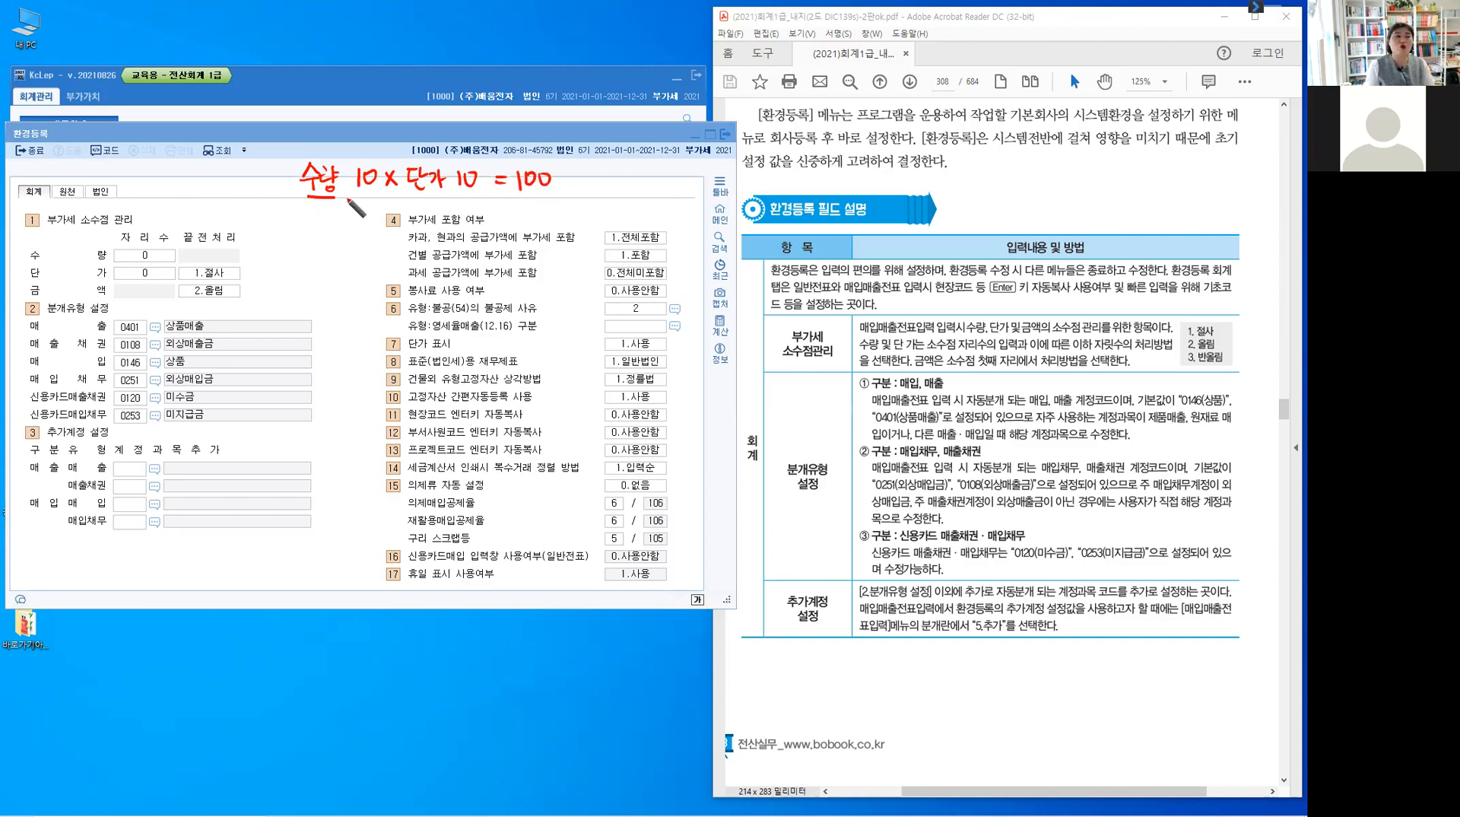
drag(417, 196, 494, 192)
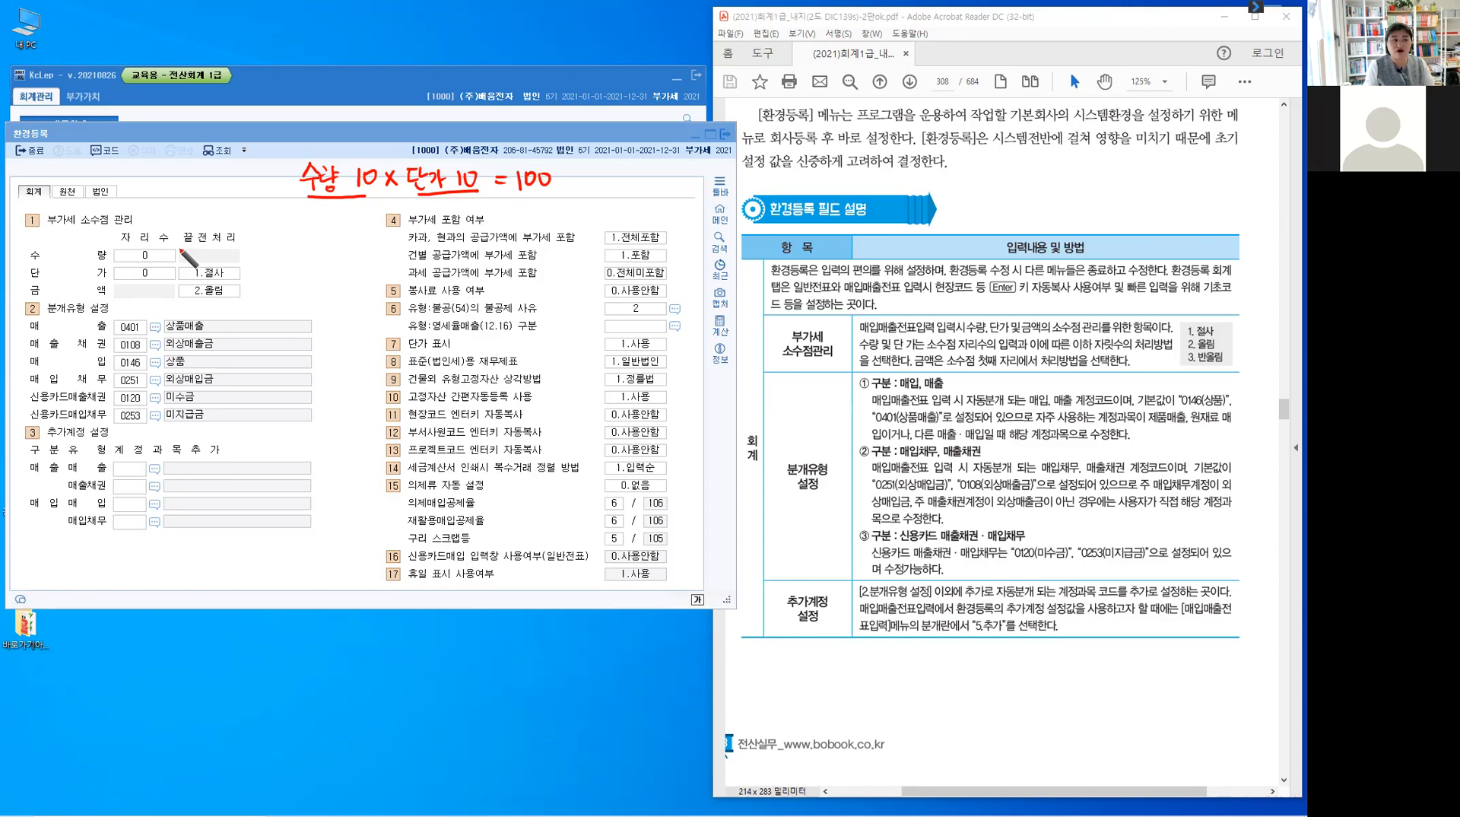
- Handwrite "10.5 × 10.5 =" with an empty result box and the note "소수점", and circle the quantity's decimal digits setting
mouse_move(357, 205)
mouse_down()
mouse_move(356, 228)
mouse_move(366, 209)
mouse_move(382, 226)
mouse_move(395, 206)
mouse_up()
click(376, 225)
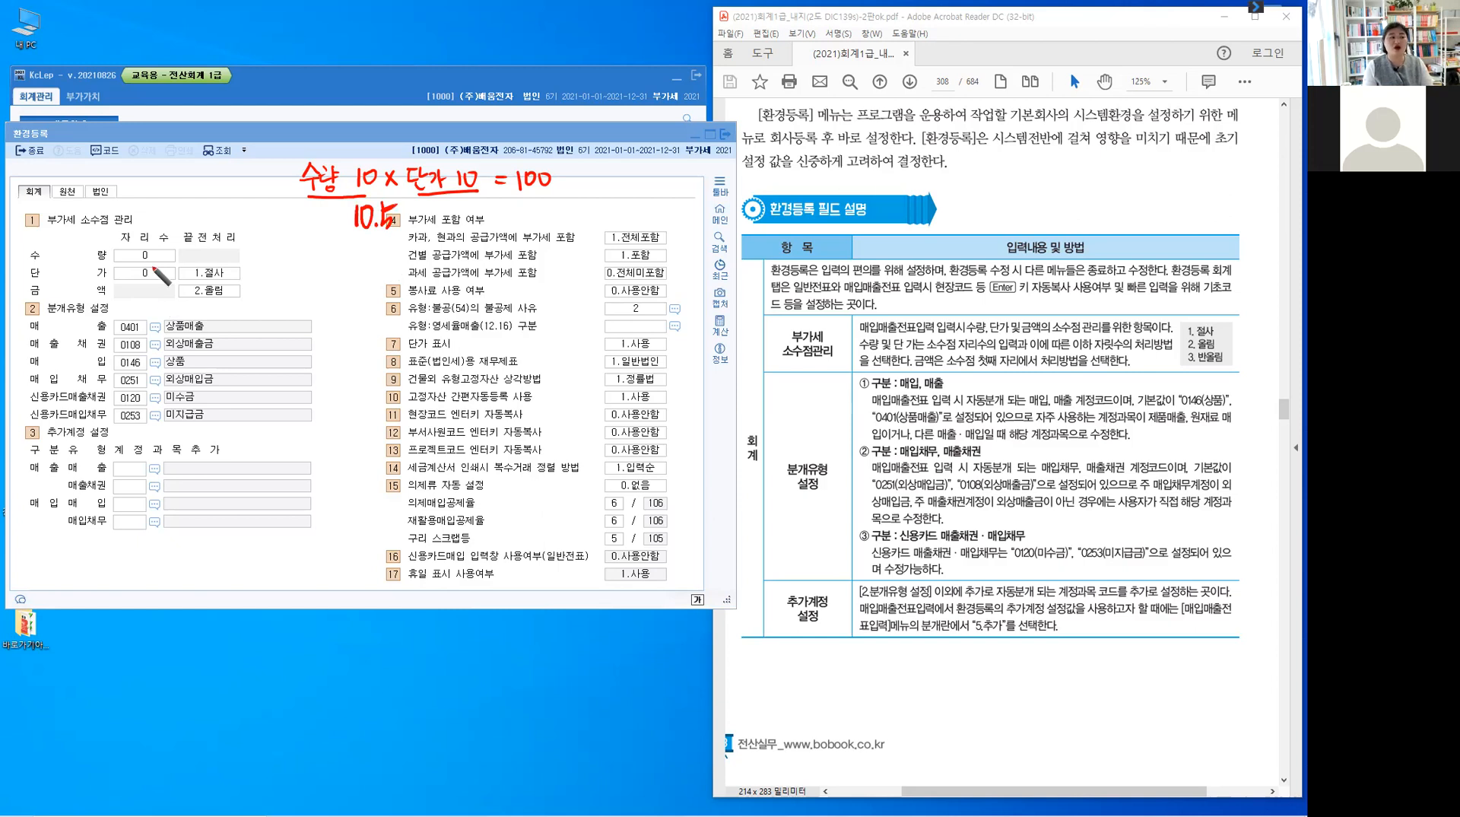
drag(156, 237, 162, 264)
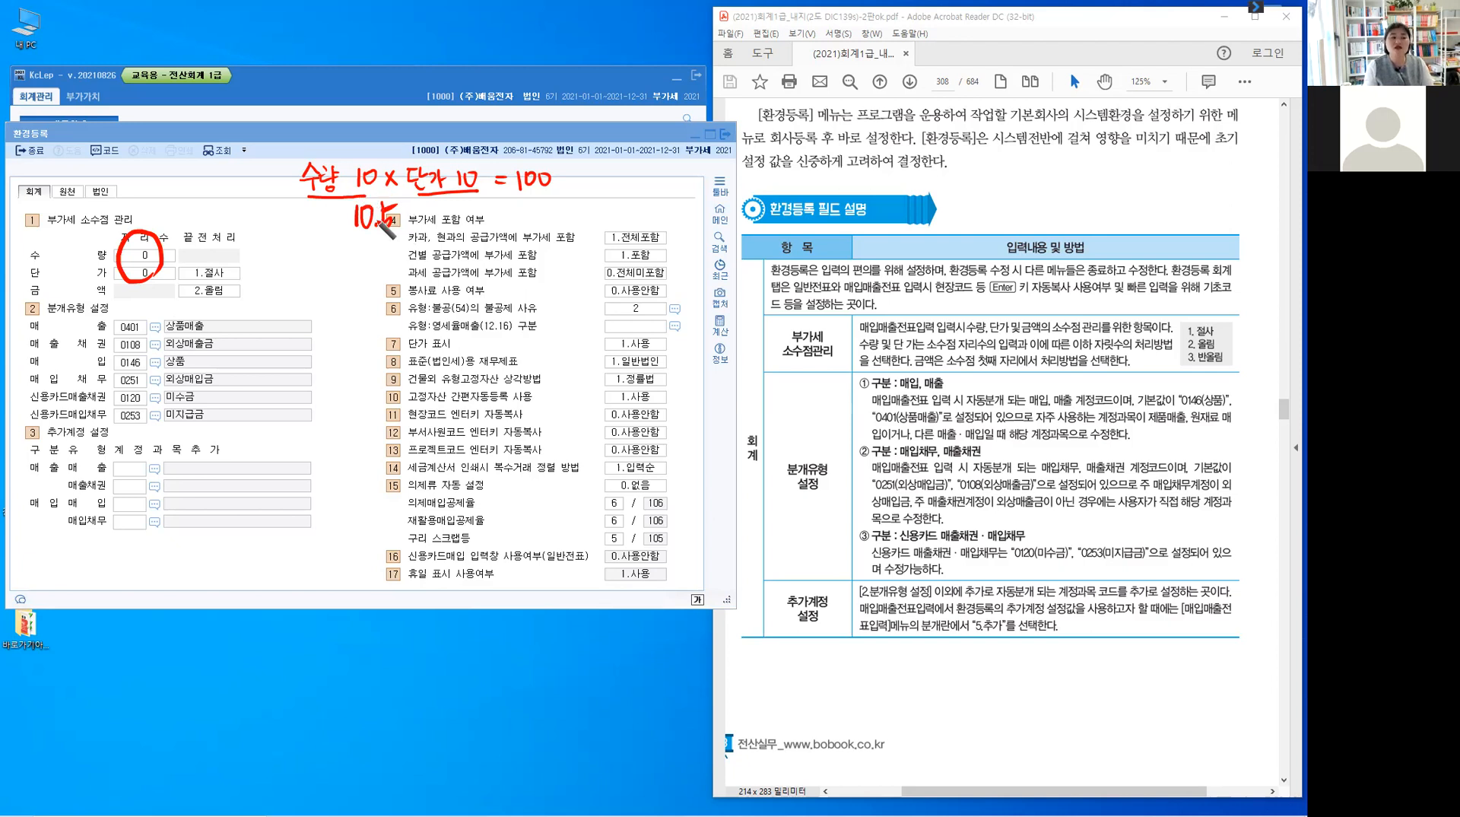
drag(407, 204, 418, 223)
mouse_move(418, 203)
mouse_down()
mouse_move(407, 225)
mouse_move(439, 227)
mouse_up()
drag(459, 203, 475, 226)
click(469, 226)
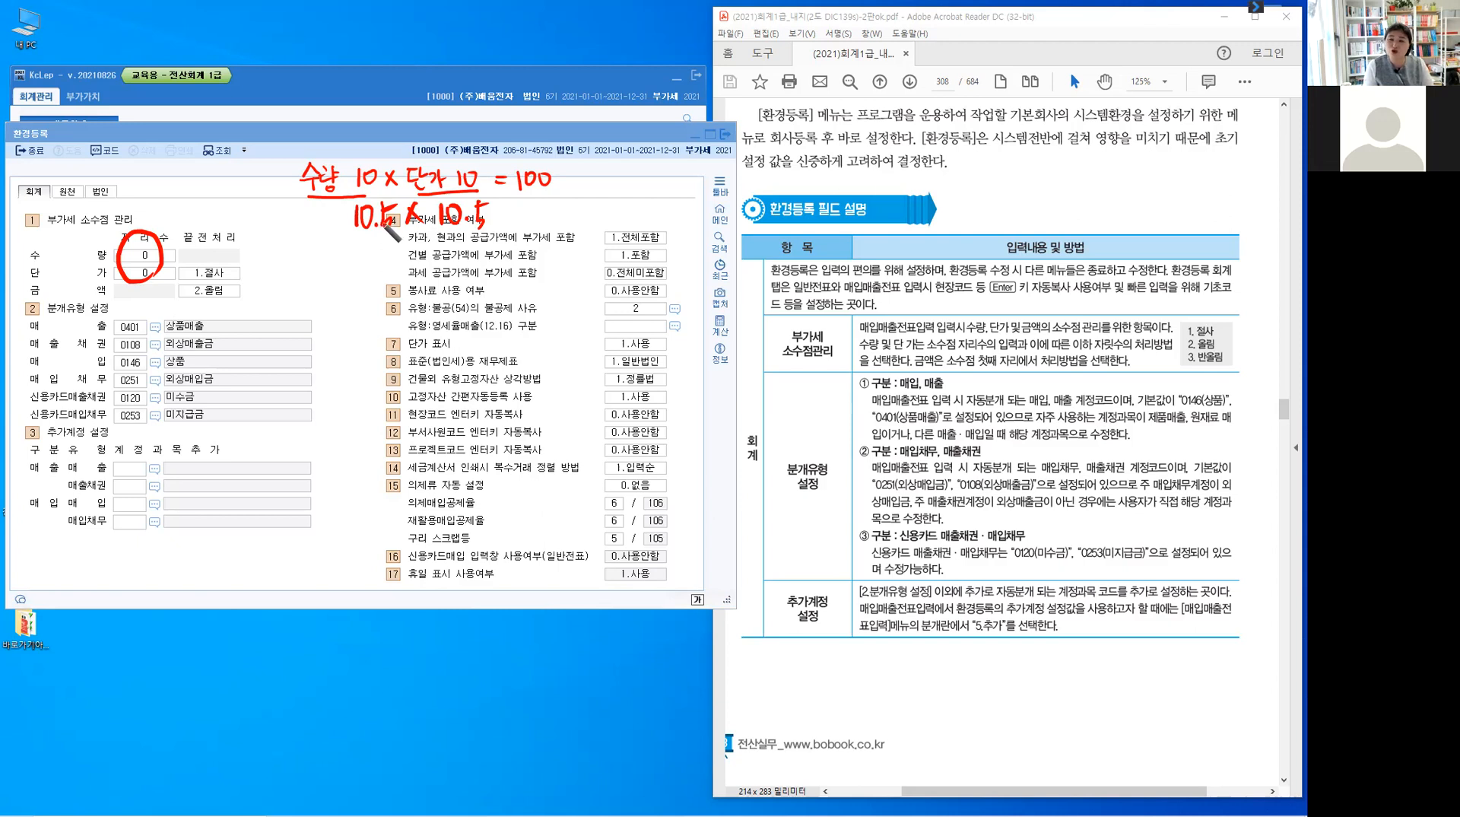
drag(498, 212, 510, 211)
drag(499, 219, 570, 224)
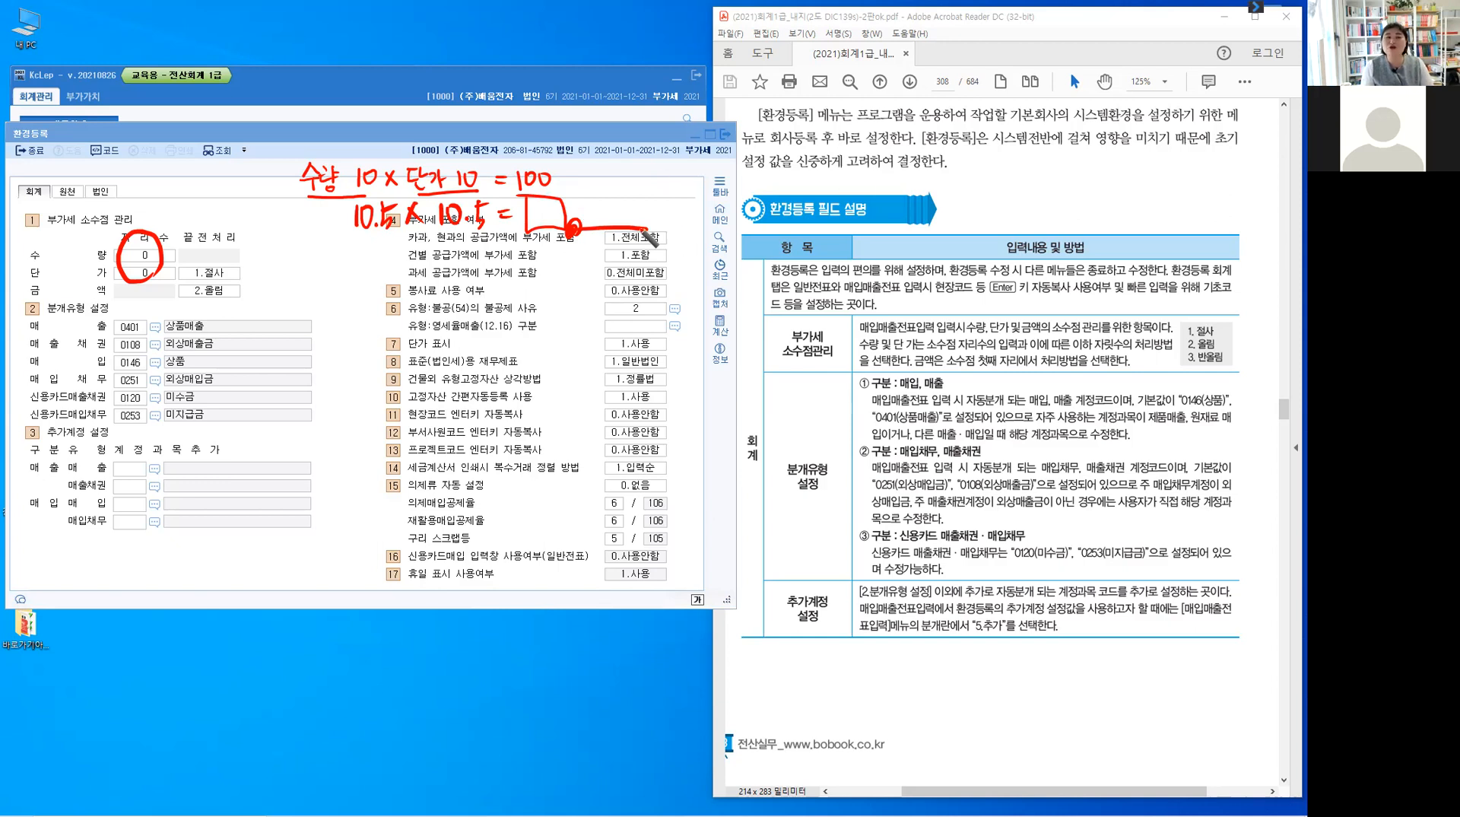
mouse_move(599, 194)
mouse_down()
mouse_move(609, 217)
mouse_move(637, 215)
mouse_up()
drag(625, 211, 639, 222)
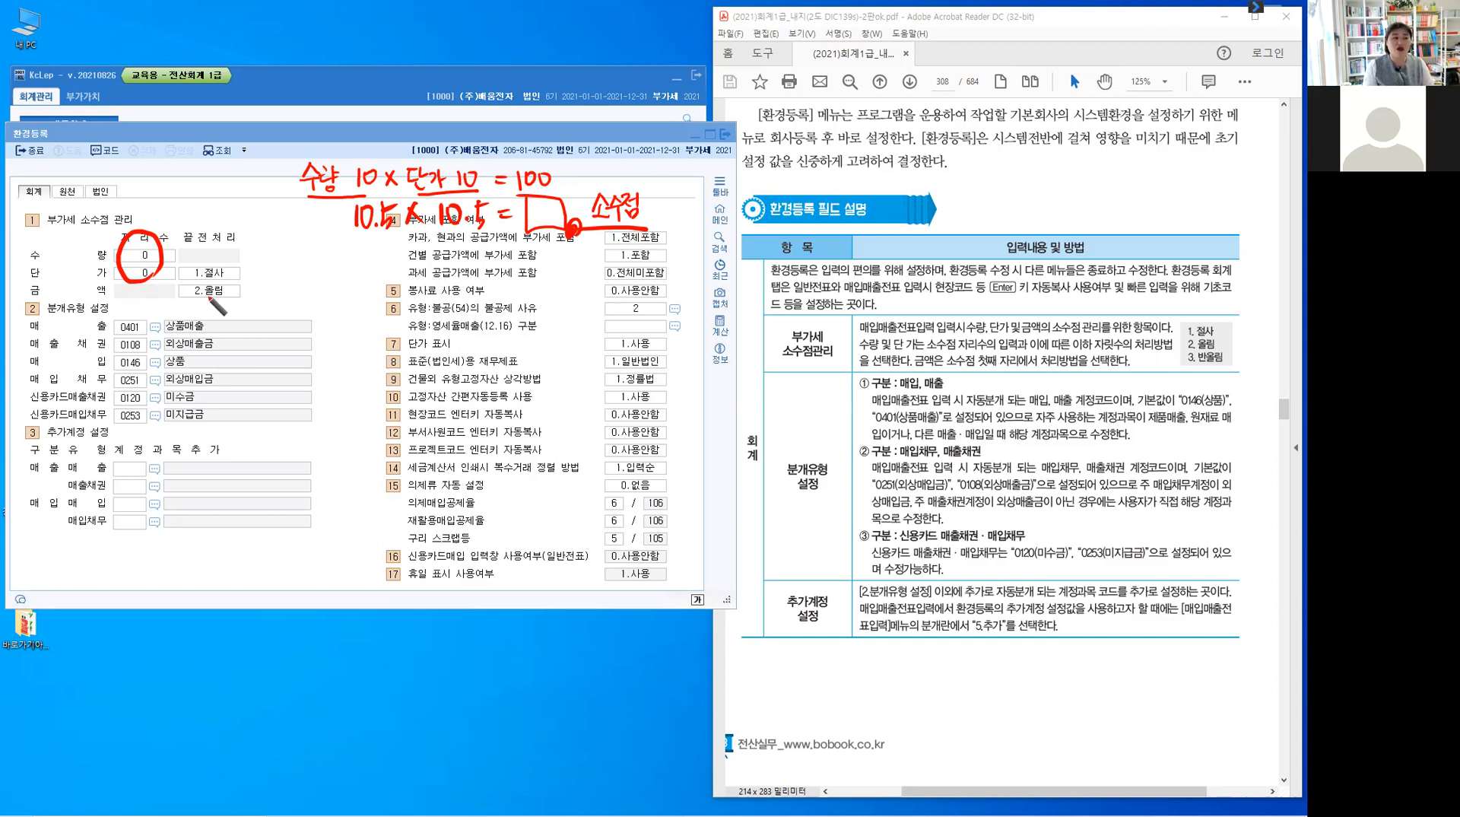
- Circle the amount's 2.올림 rounding option, mark an arrow down the digits column, and clear all screen annotations
drag(228, 277, 242, 303)
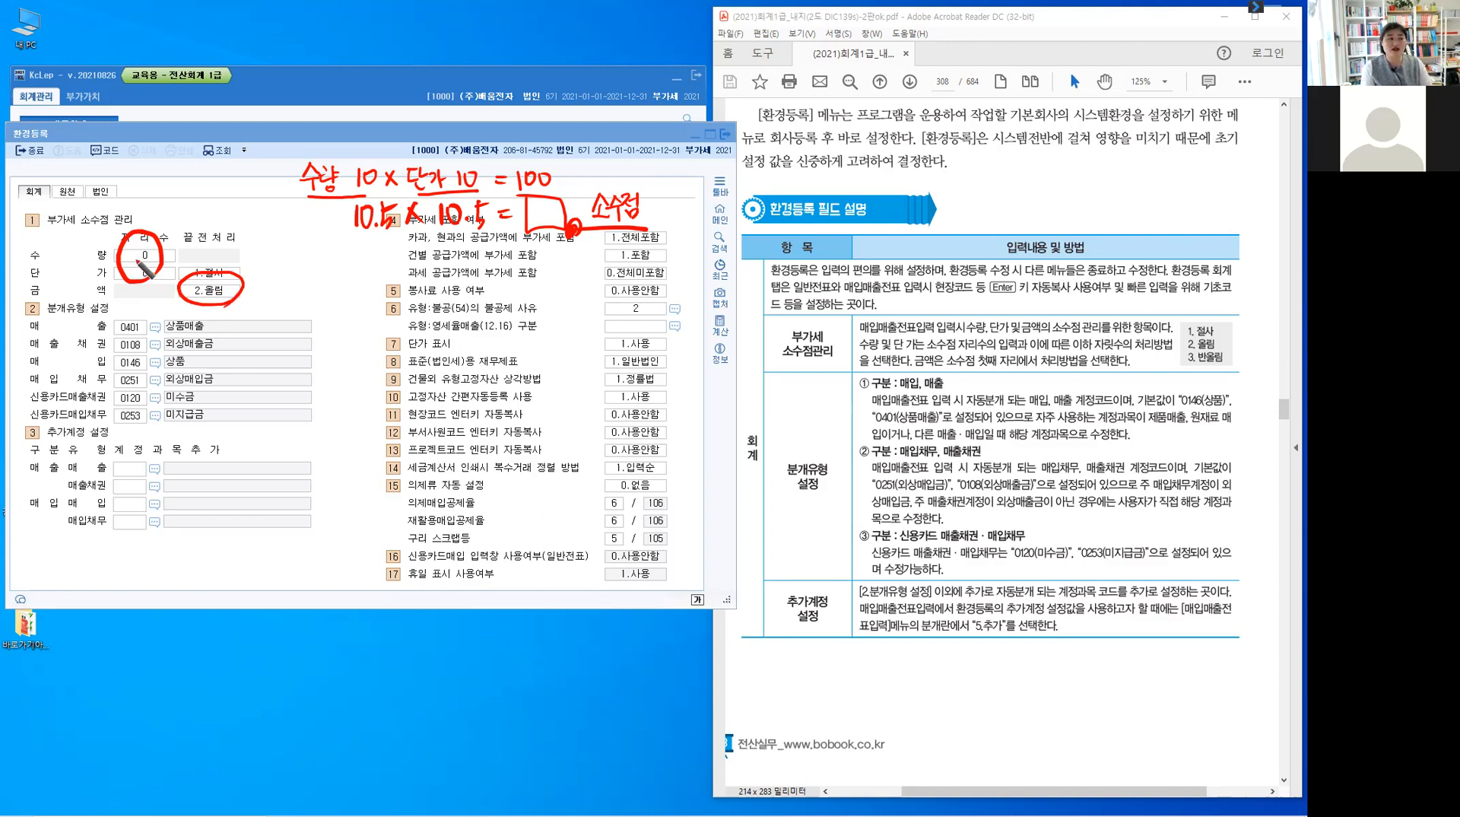
drag(138, 245, 134, 264)
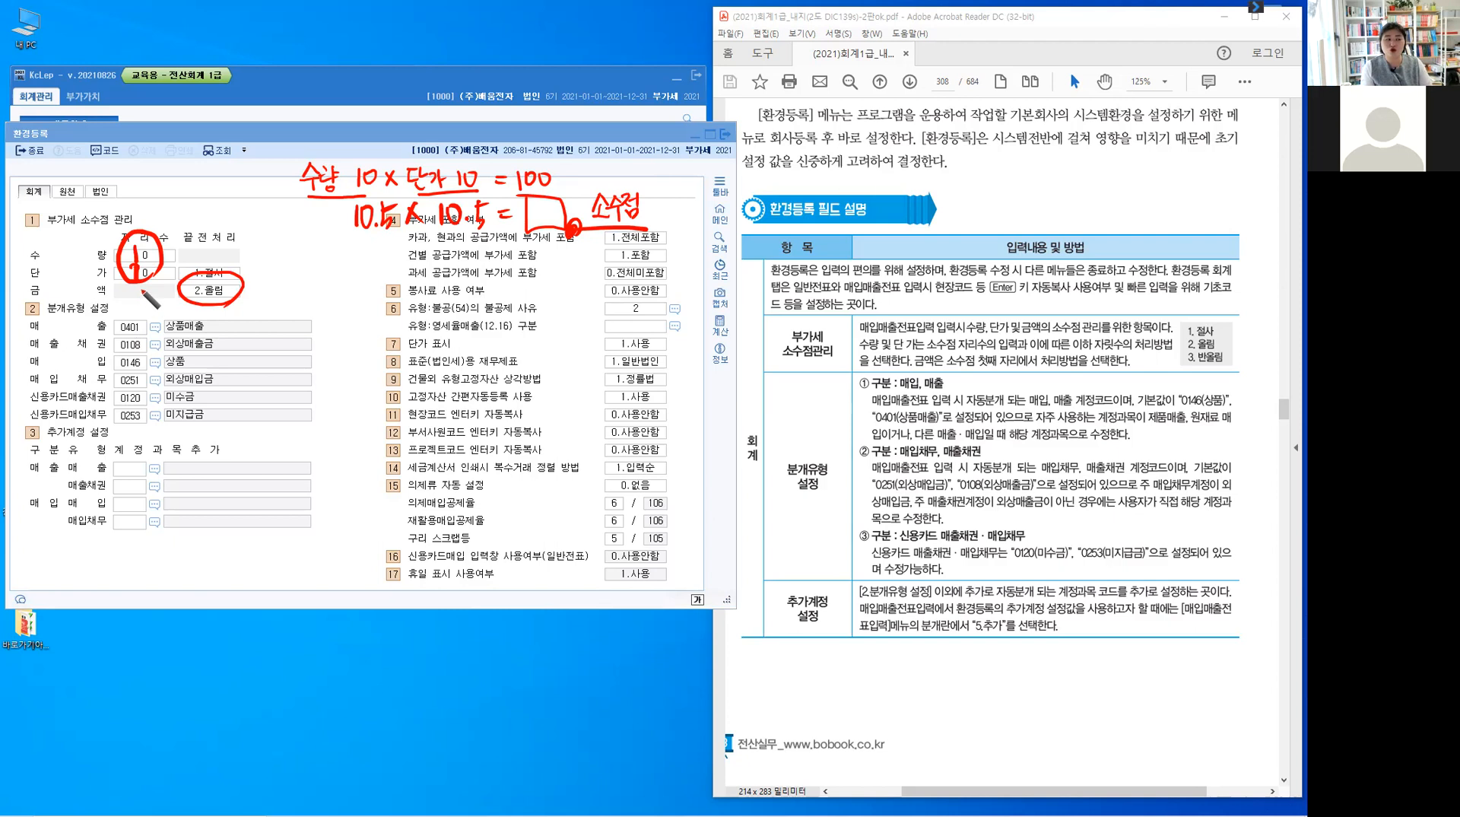
drag(139, 284, 153, 284)
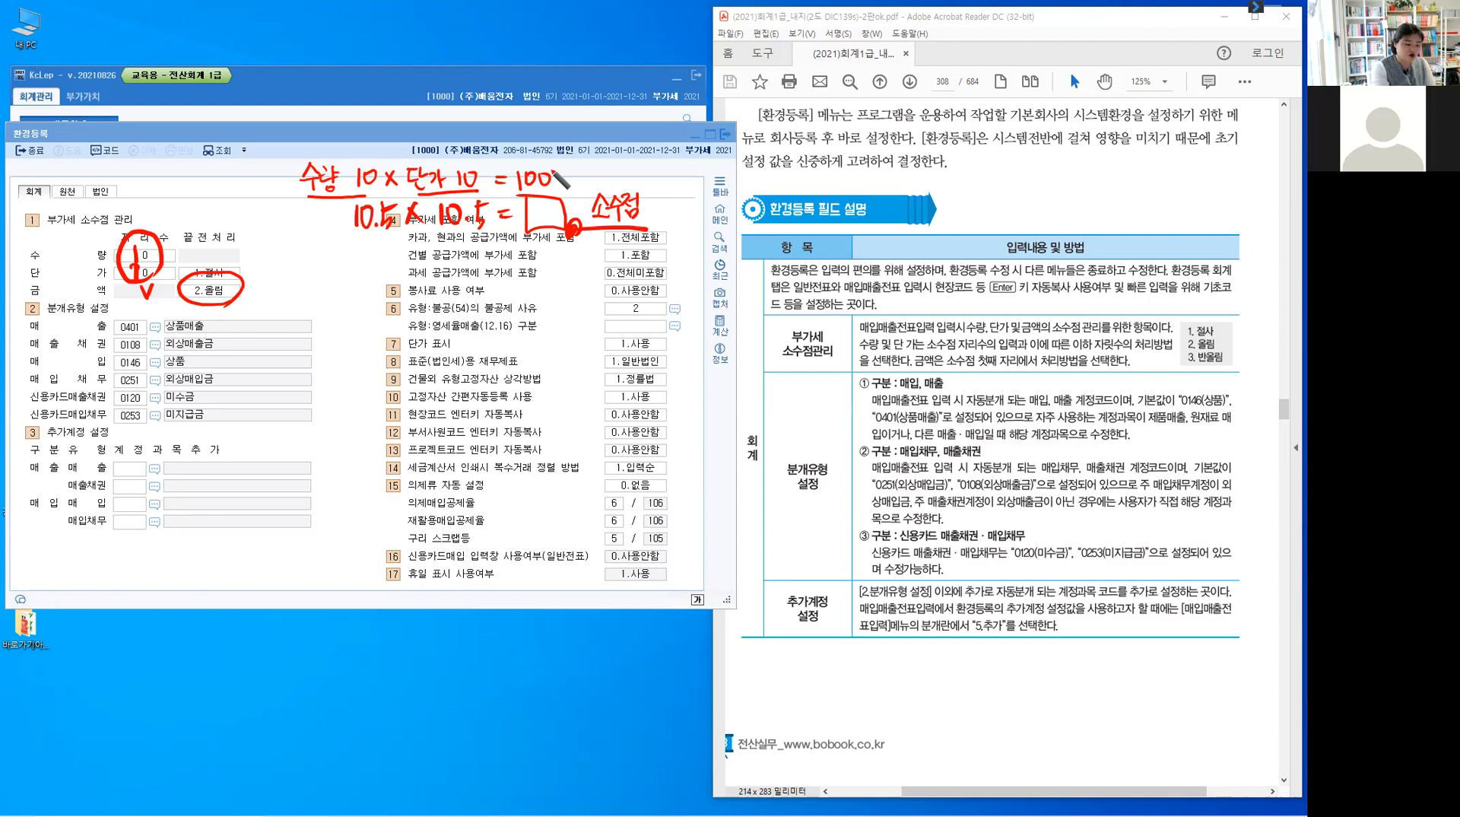
key(Escape)
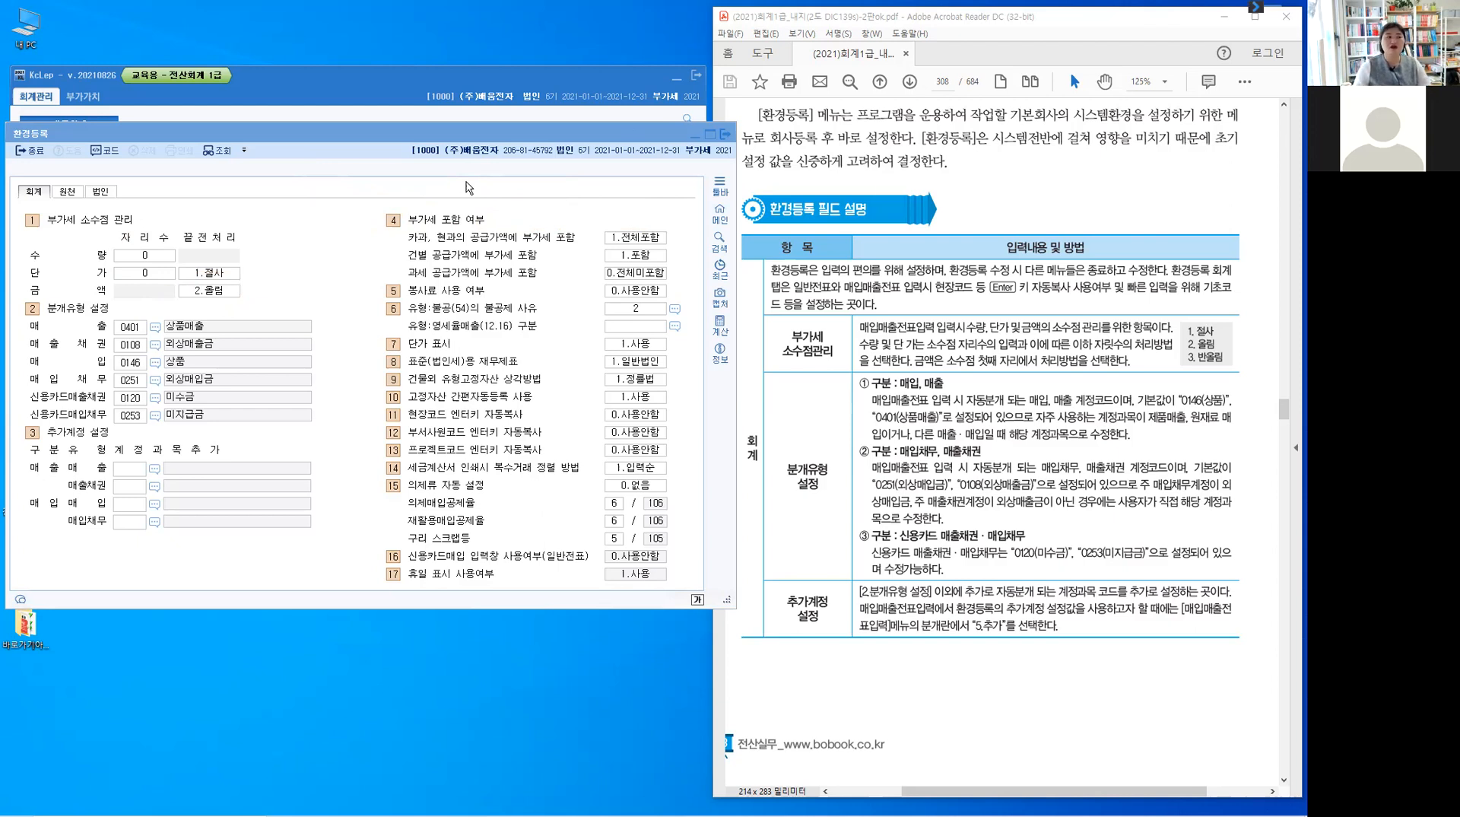
- Close environment registration and open purchase and sales voucher entry (매입매출전표입력)
click(26, 156)
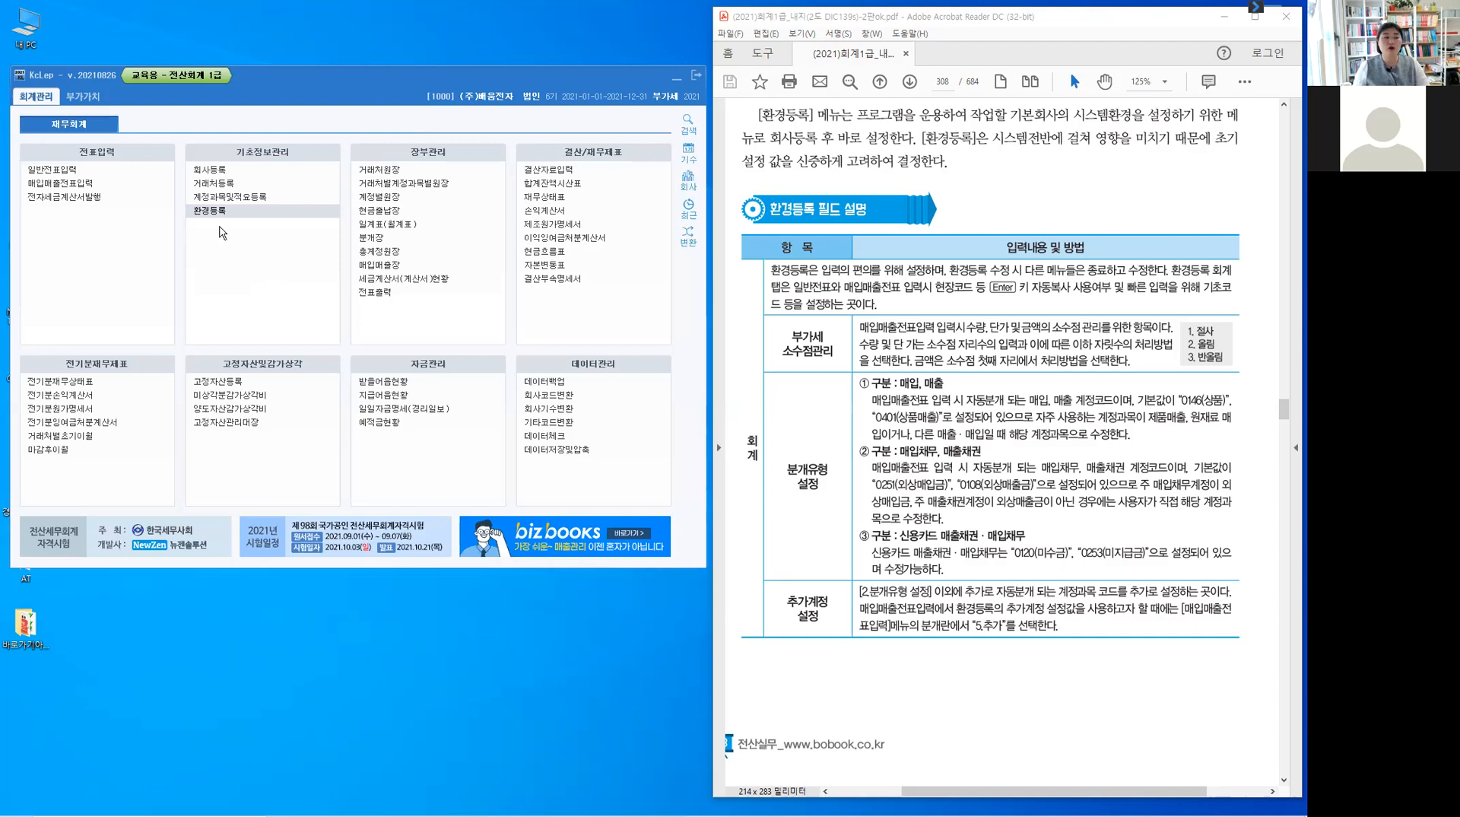
click(70, 190)
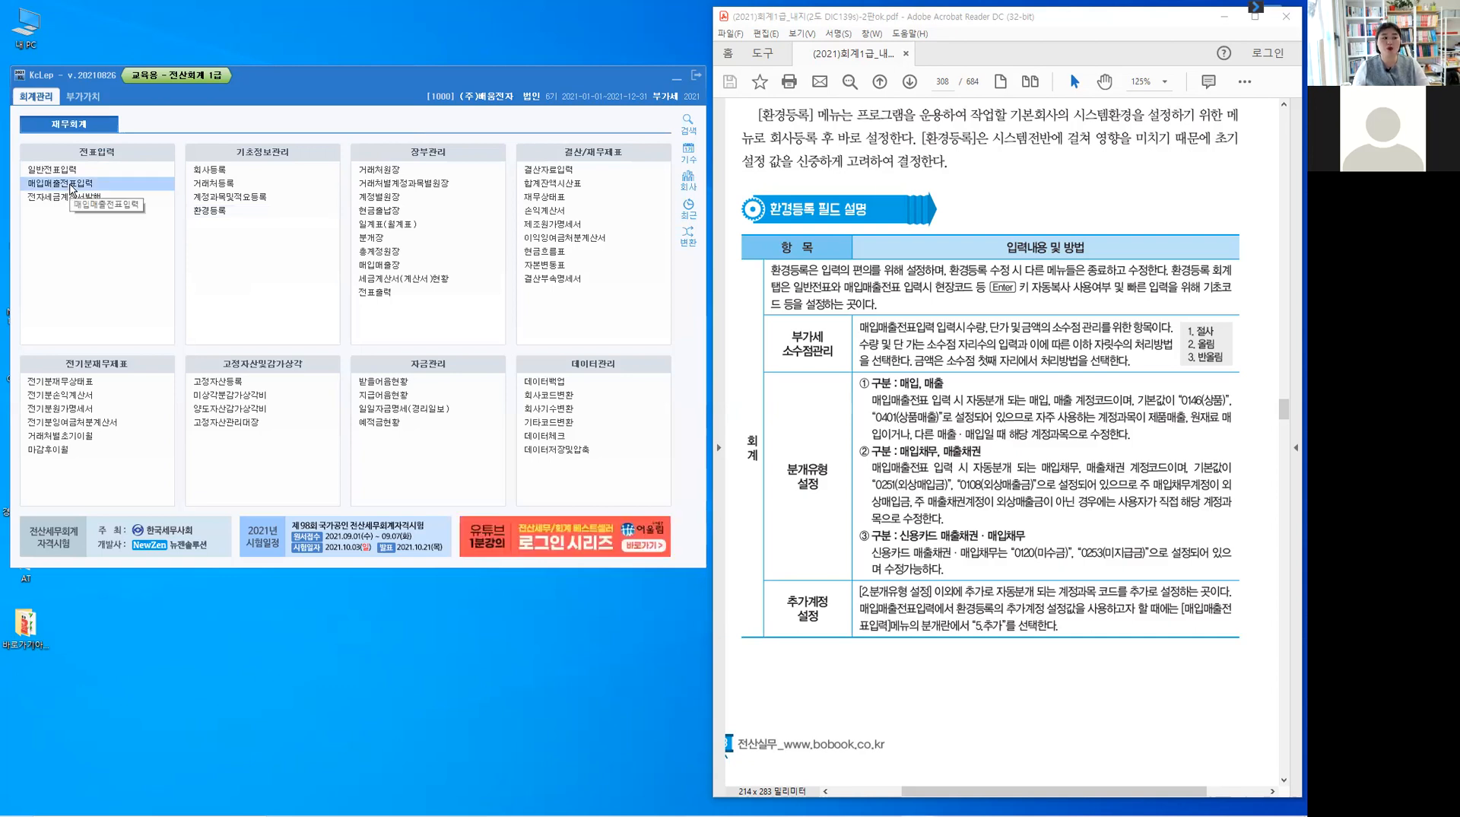
click(70, 188)
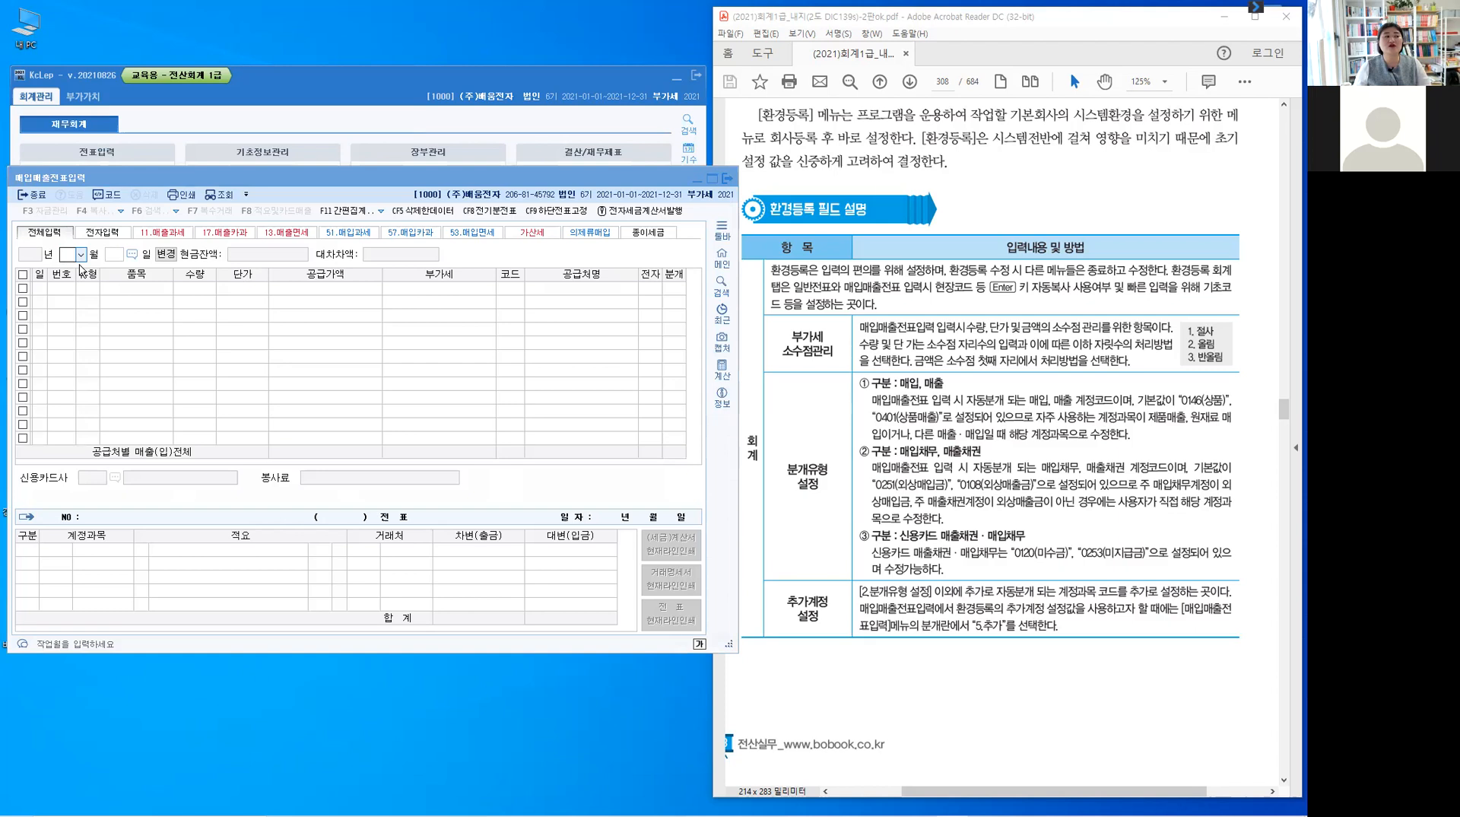
- Set the voucher month to 01 and leave the day blank to open entry for the whole month
click(80, 255)
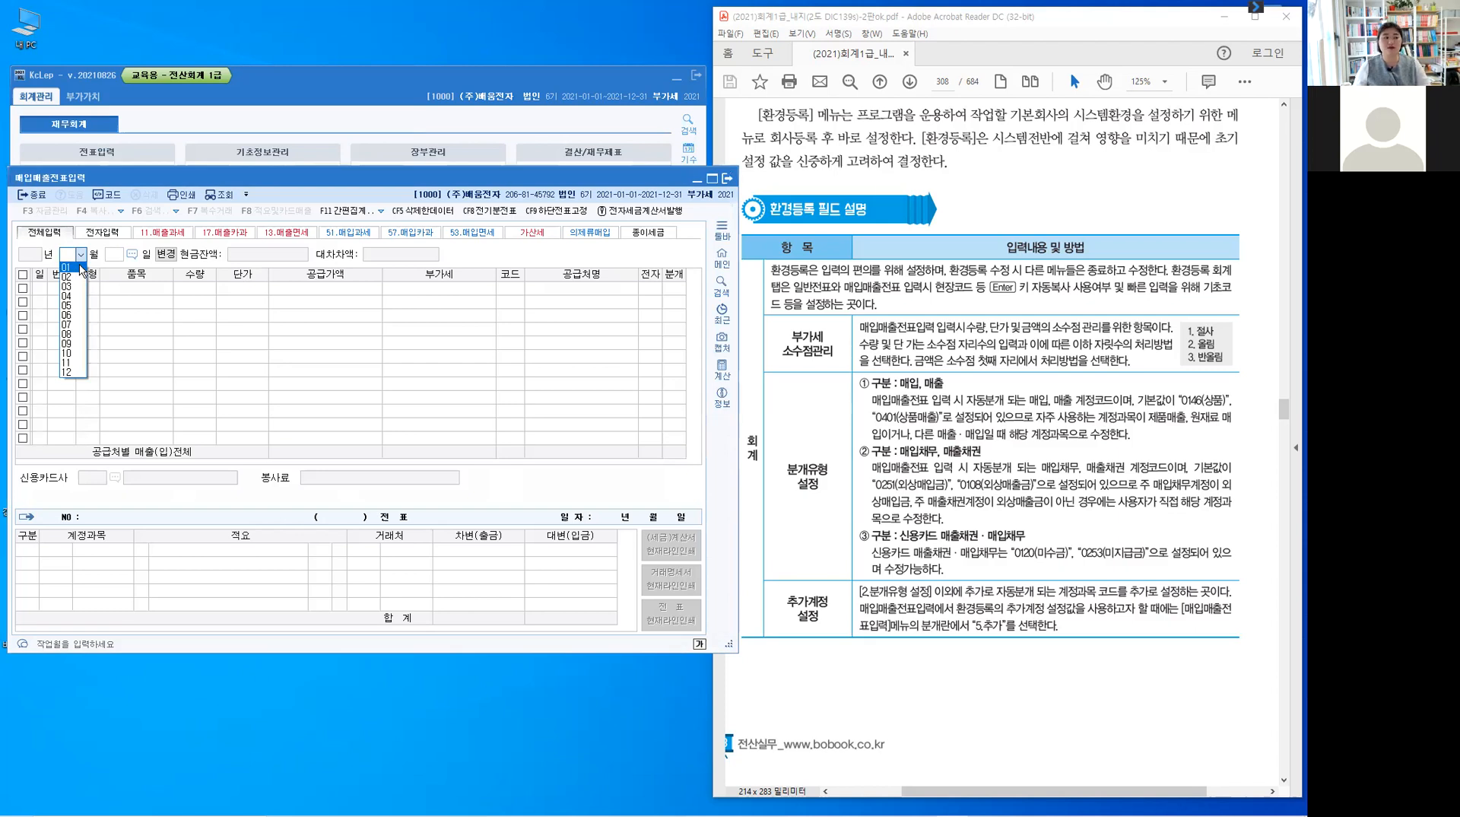
click(75, 267)
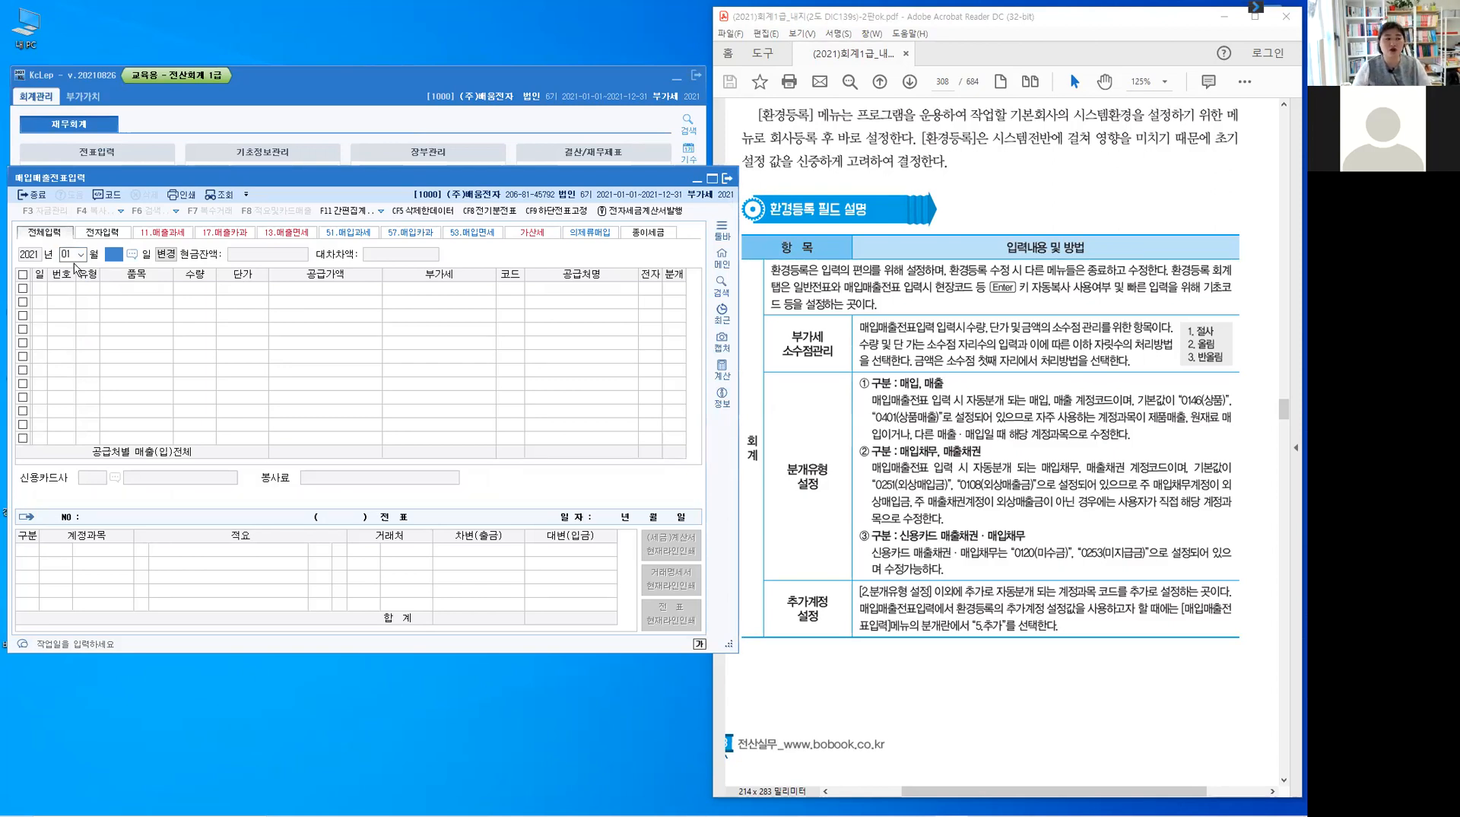
key(Return)
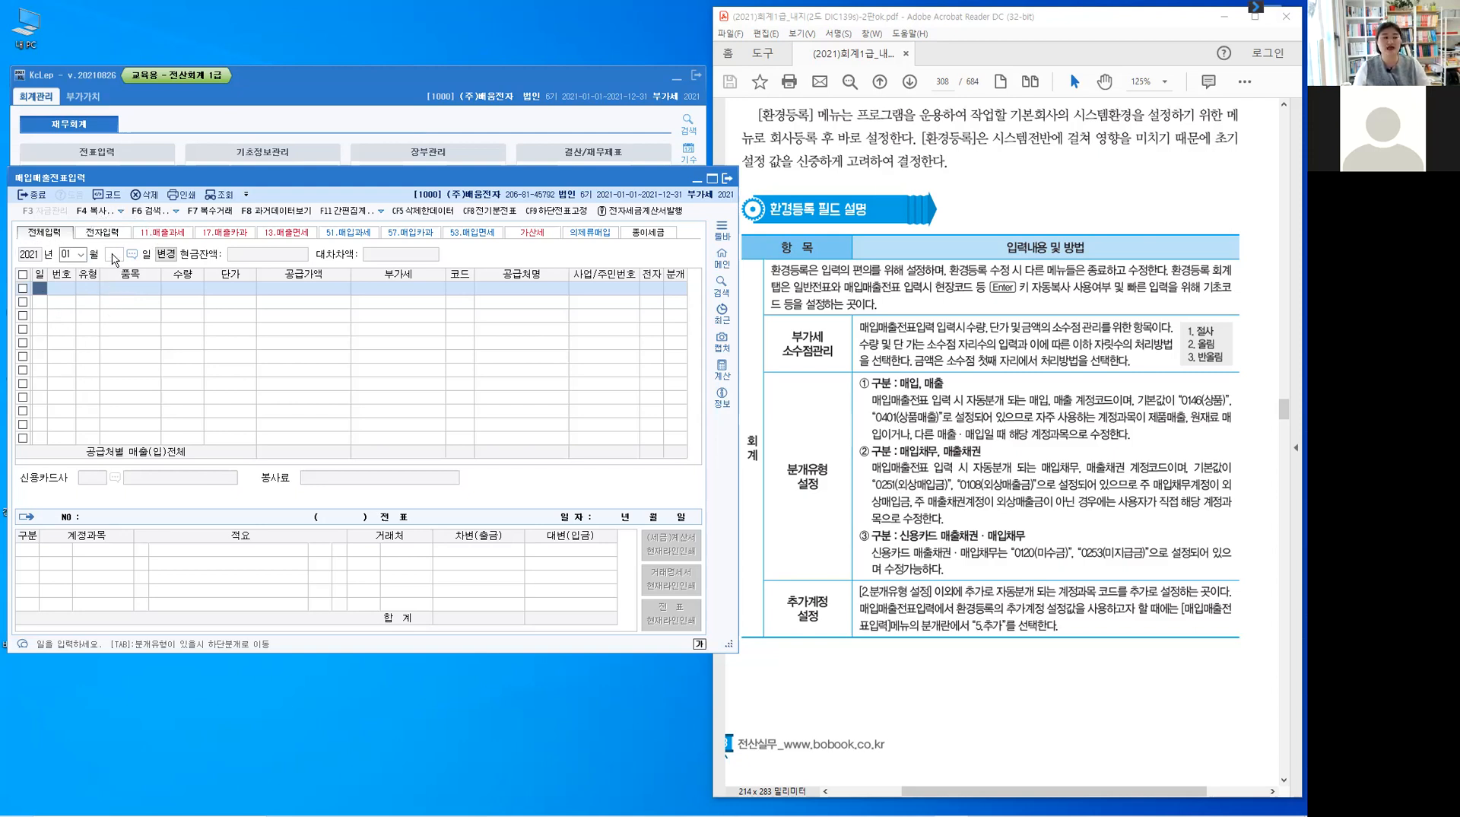
- Set the voucher day to 2 to start entry for that single day
click(112, 255)
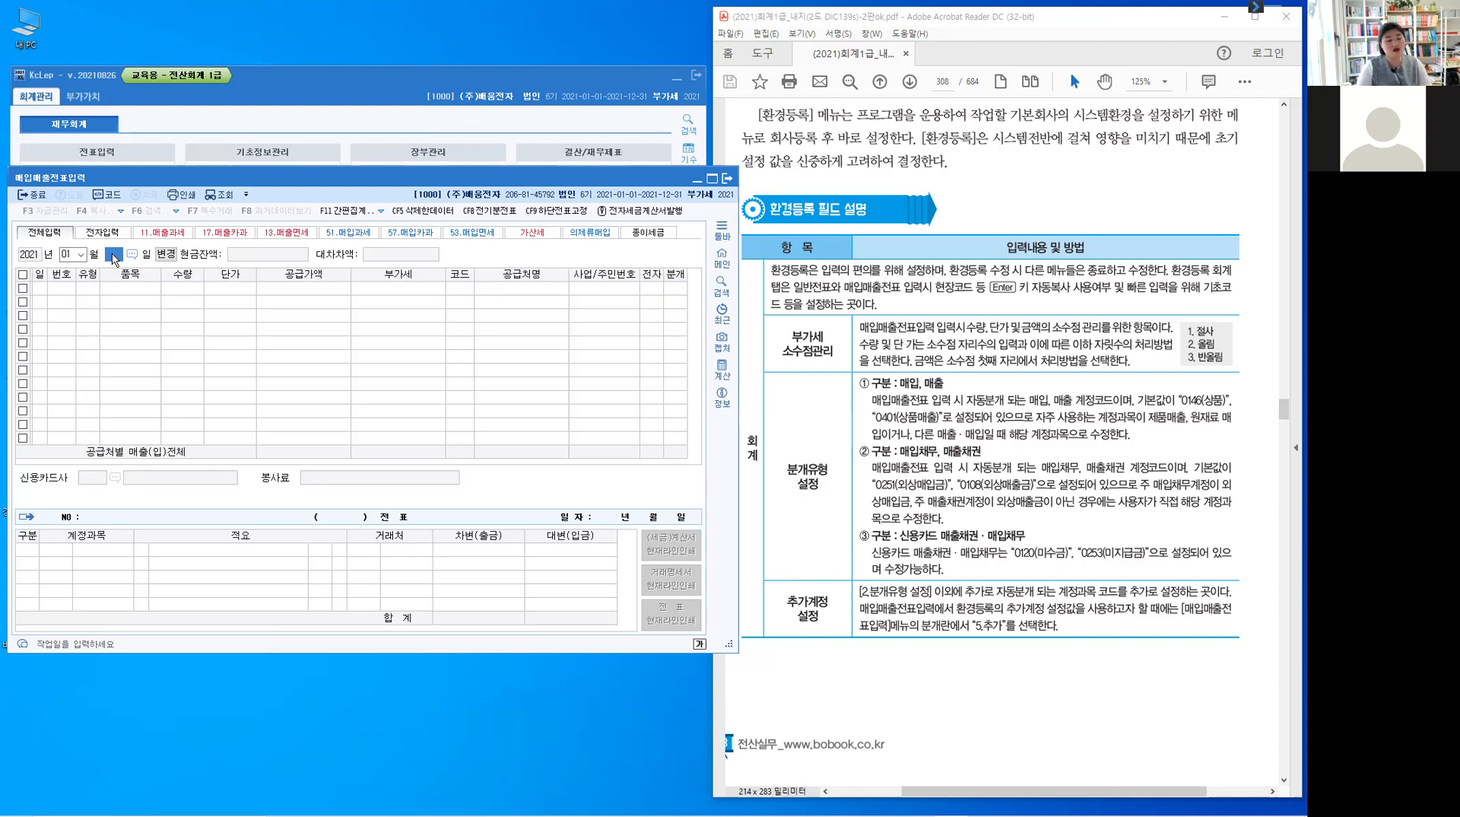
text(2)
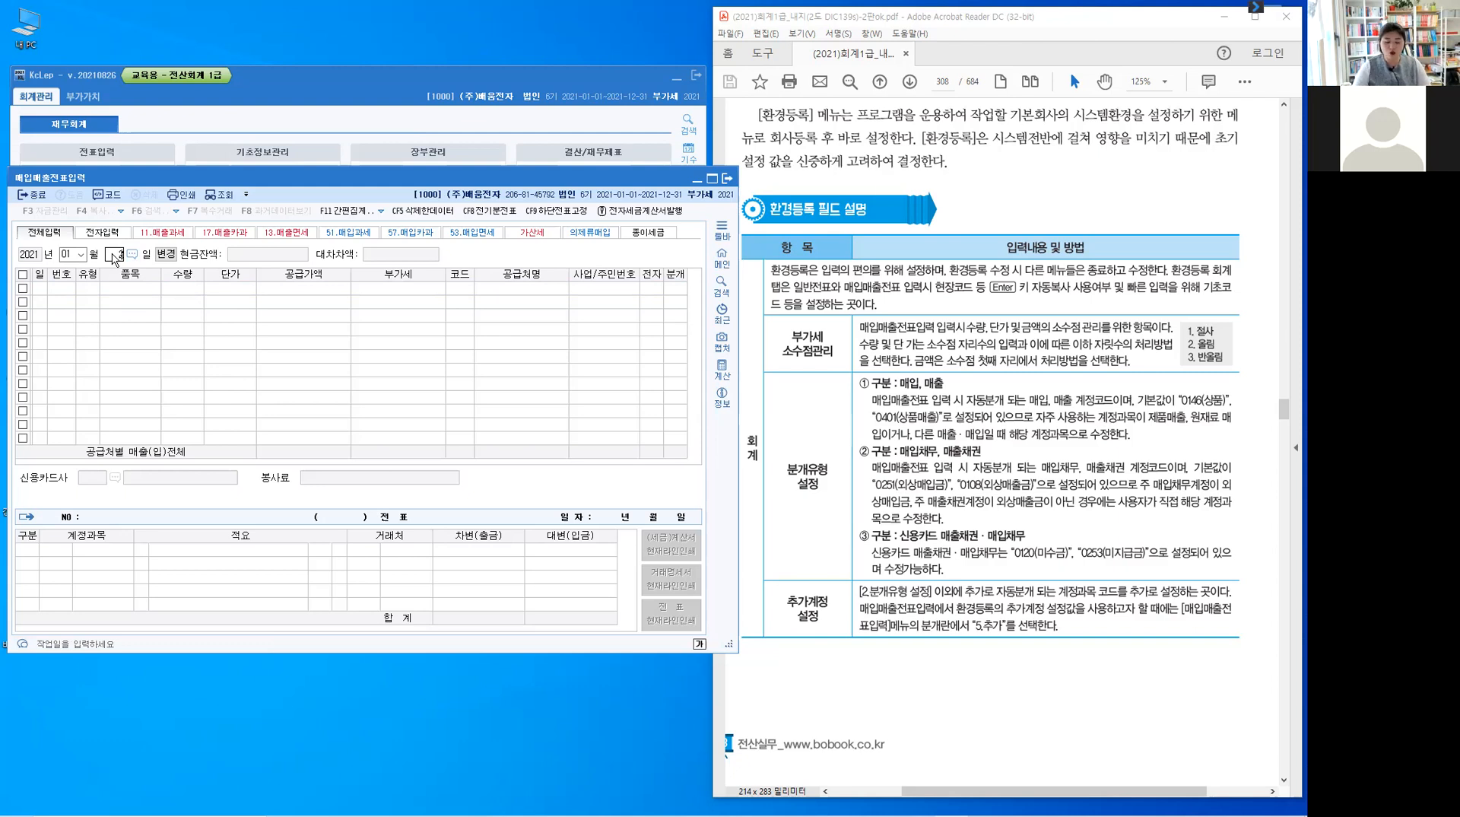
key(Return)
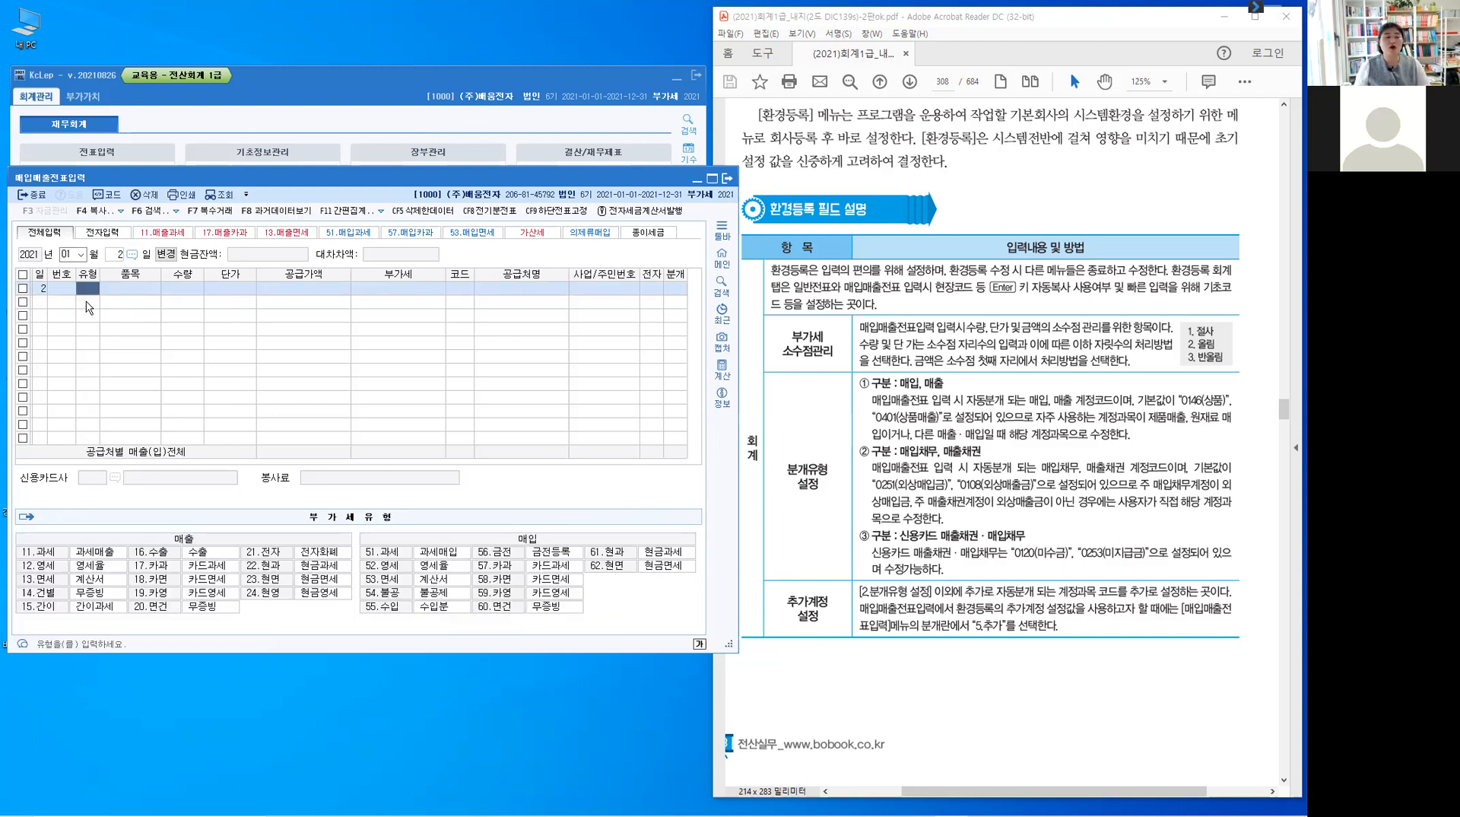
click(44, 295)
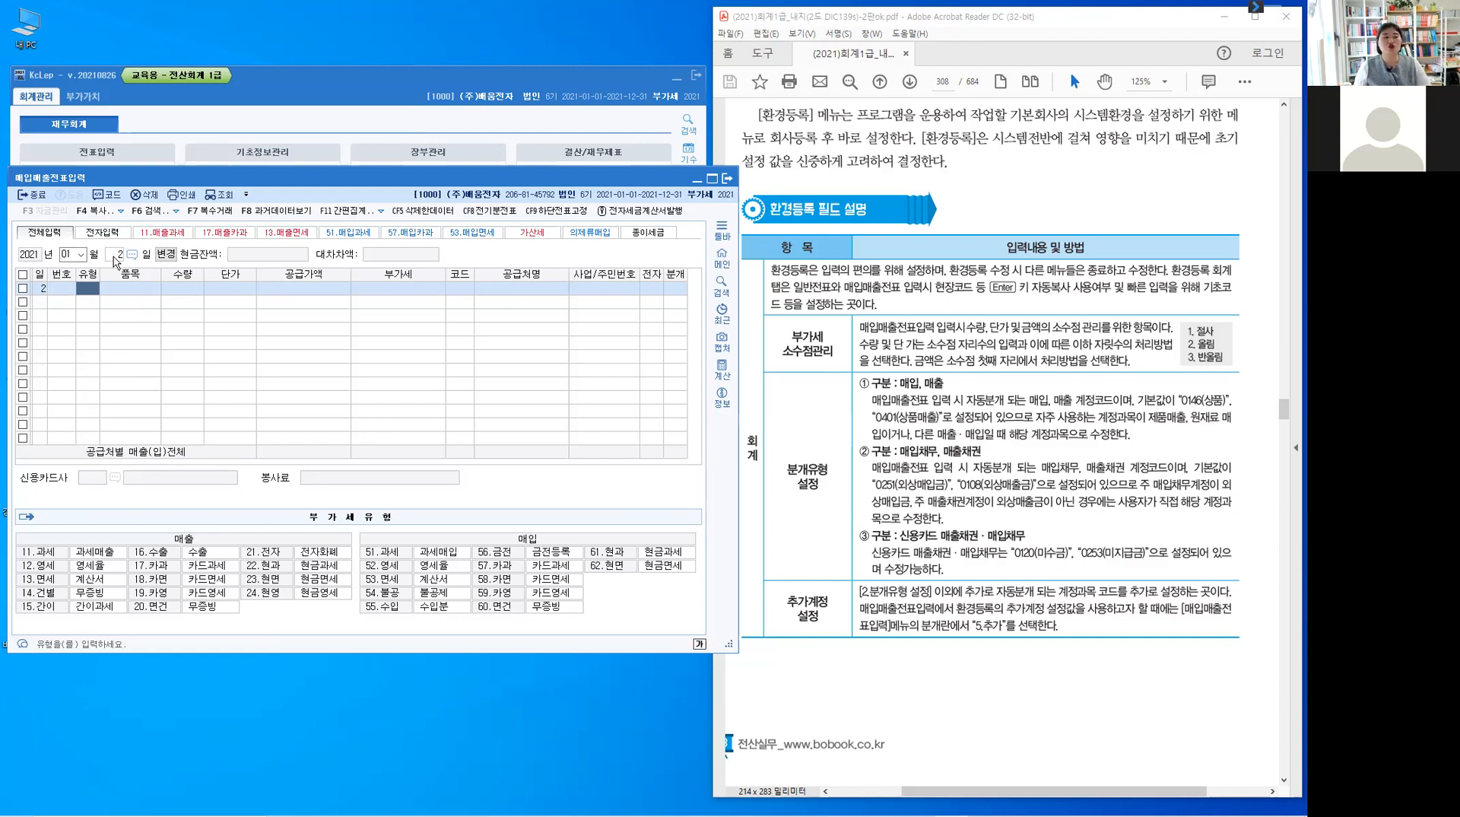
- Clear the voucher day and reload entry for the whole month of January
click(114, 255)
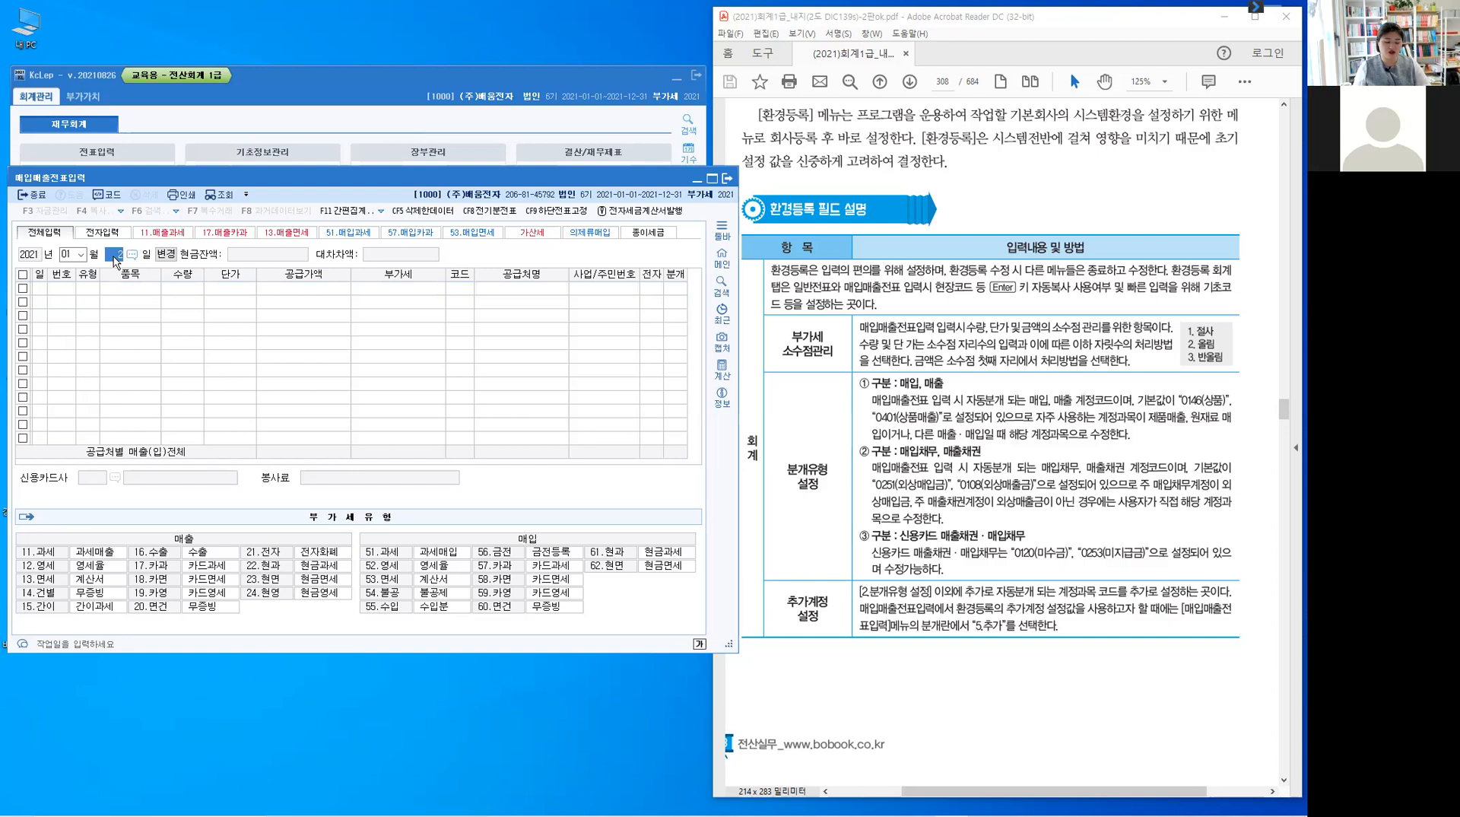
key(BackSpace)
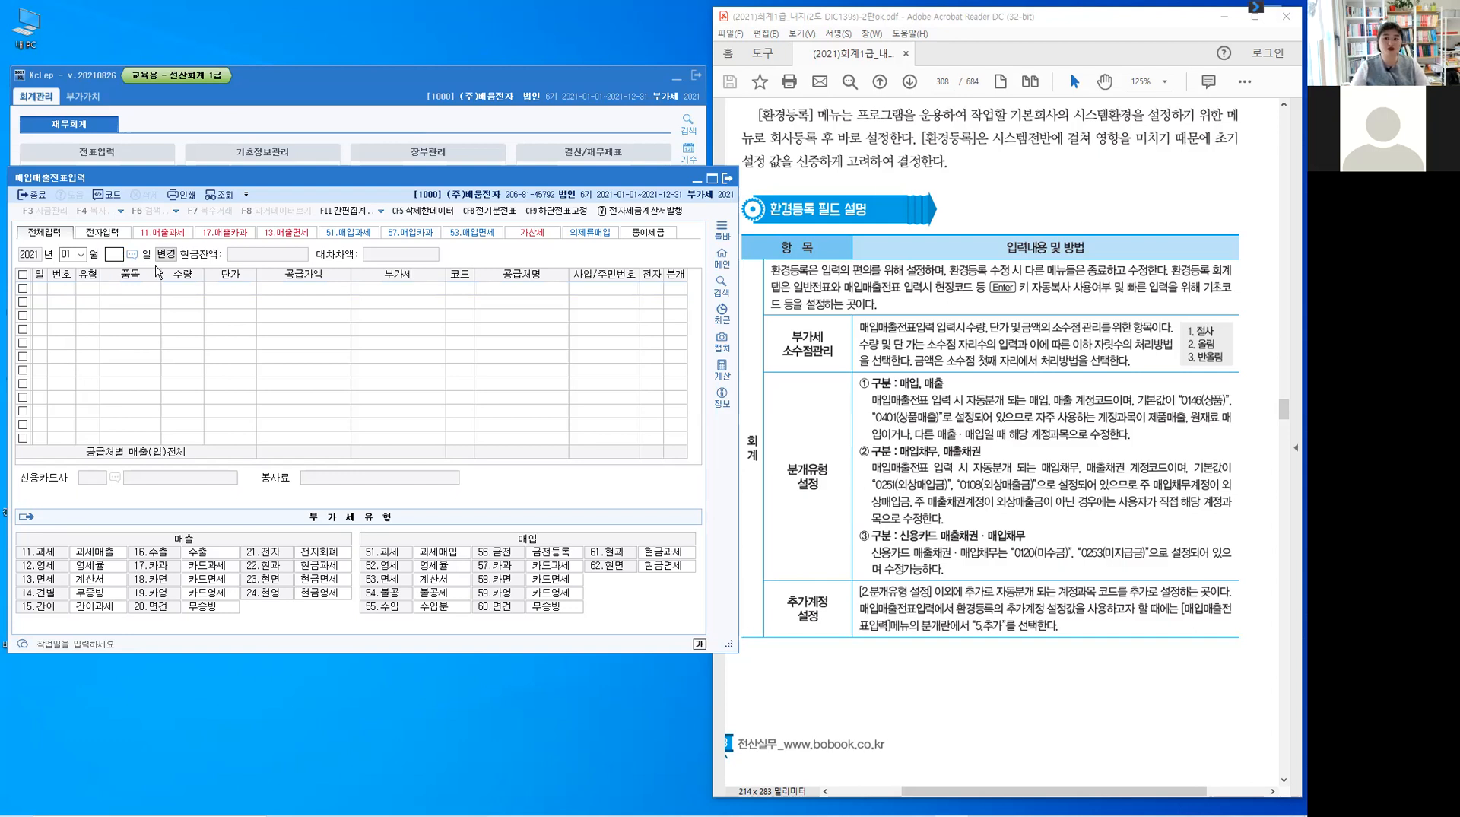
key(Return)
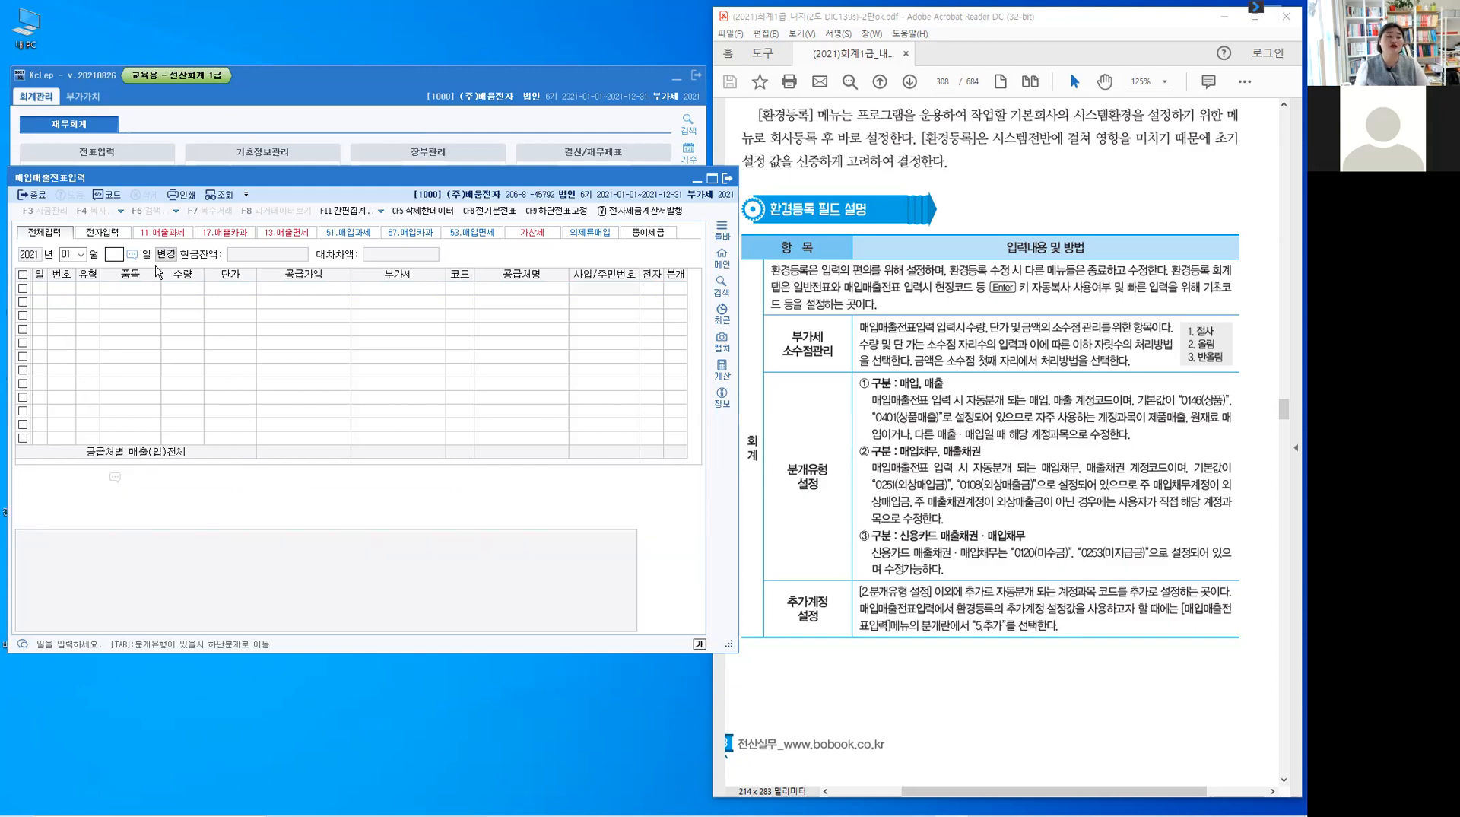
key(Return)
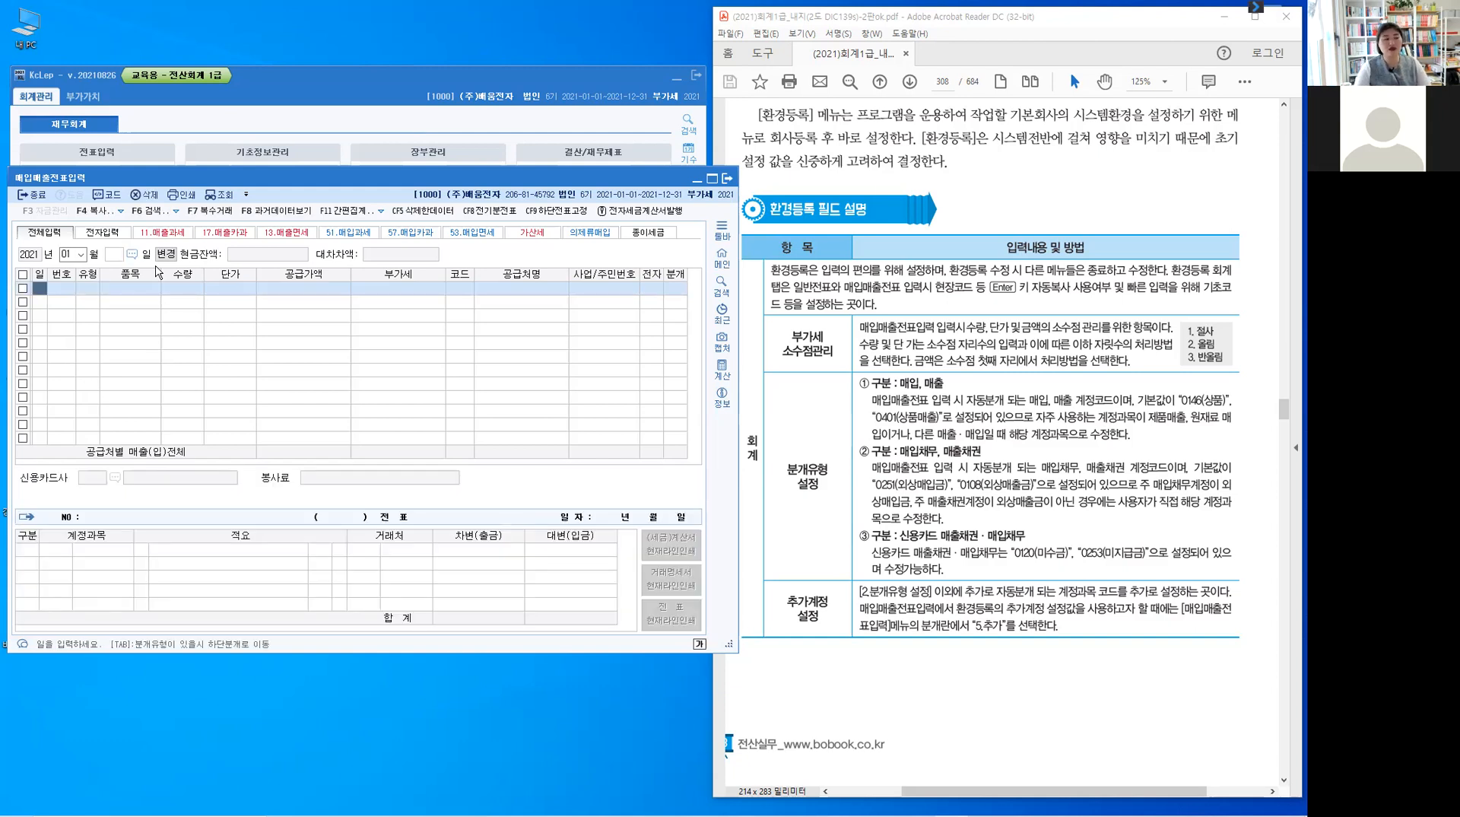
- Start a voucher row on day 1 with type 11.과세 (taxable sales) and the item 제품
text(1)
key(Return)
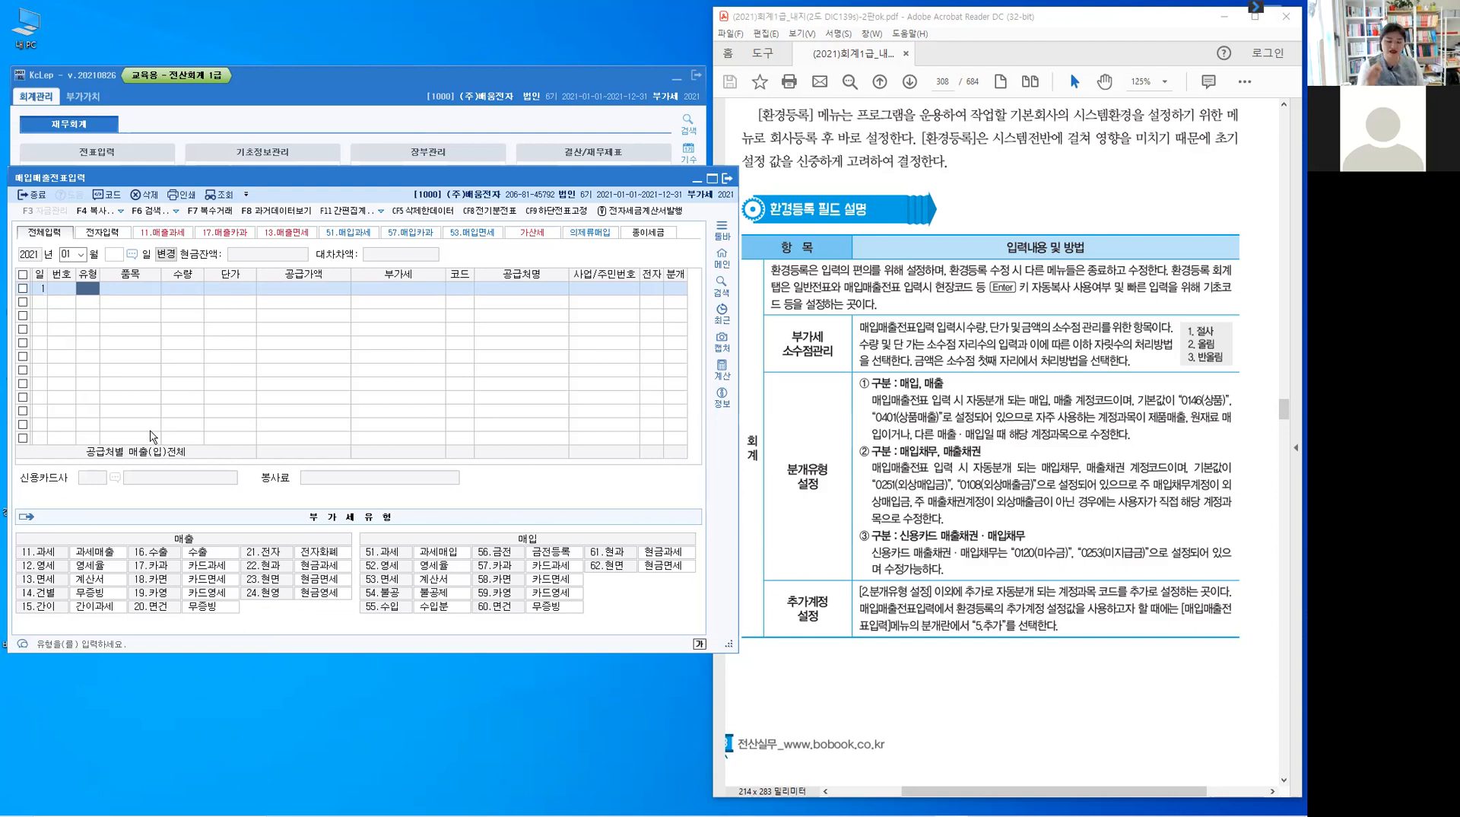
text(11)
key(Return)
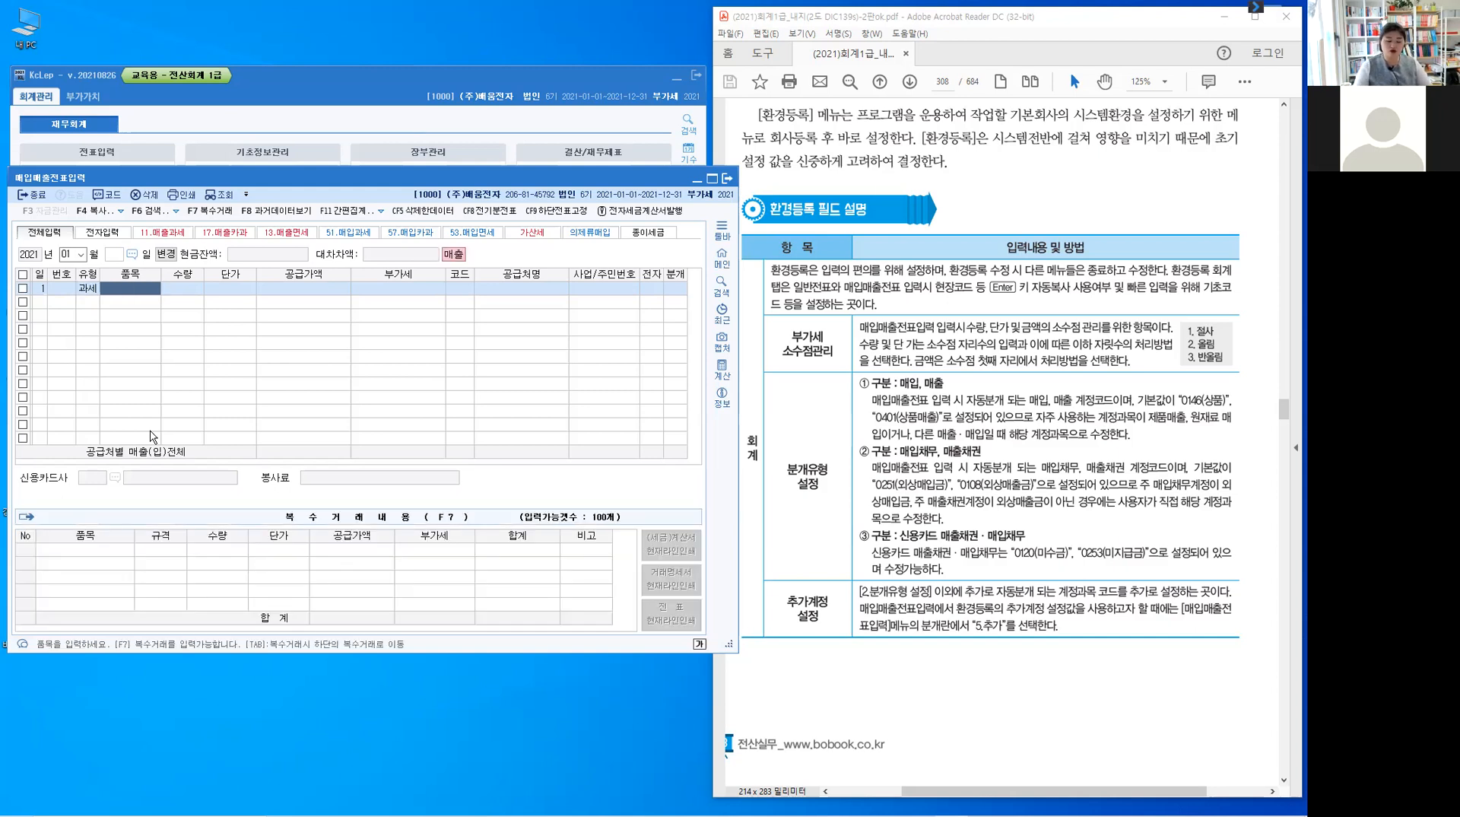
text(제품)
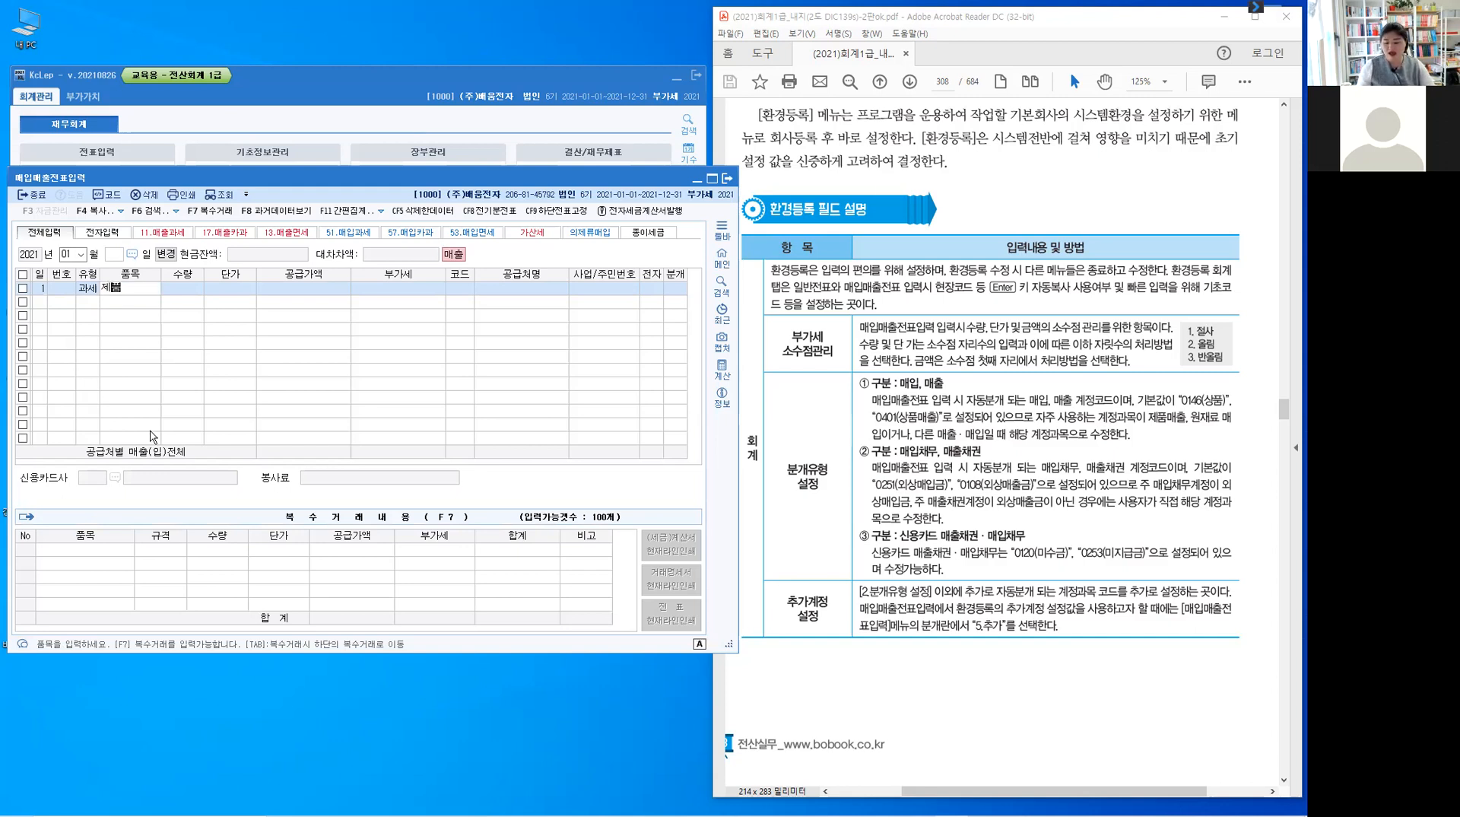
key(Return)
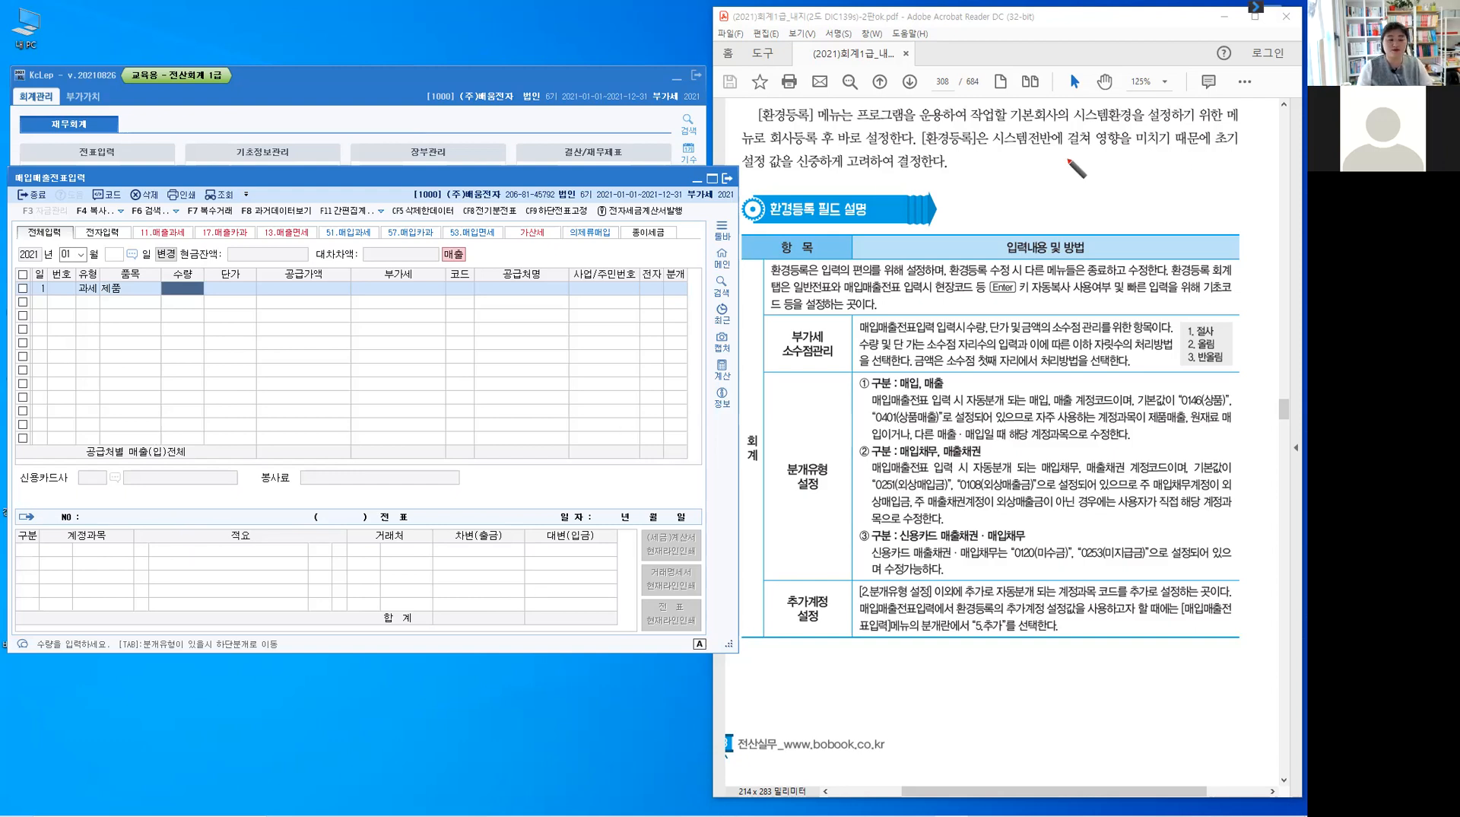
- Handwrite the red notes "수량 10.5" and "단가 10" above the table on the textbook page
drag(1064, 156, 1072, 166)
mouse_move(1053, 172)
mouse_down()
mouse_move(1077, 171)
mouse_move(1069, 184)
mouse_up()
drag(1074, 158, 1085, 171)
drag(1088, 157, 1088, 174)
drag(1089, 162, 1095, 161)
drag(1089, 167, 1137, 172)
drag(1141, 155, 1142, 177)
drag(1131, 173, 1154, 179)
mouse_move(1161, 156)
mouse_down()
mouse_move(1162, 182)
mouse_move(1169, 168)
mouse_up()
mouse_move(1067, 190)
mouse_down()
mouse_move(1068, 210)
mouse_move(1079, 191)
mouse_up()
drag(1090, 206, 1110, 187)
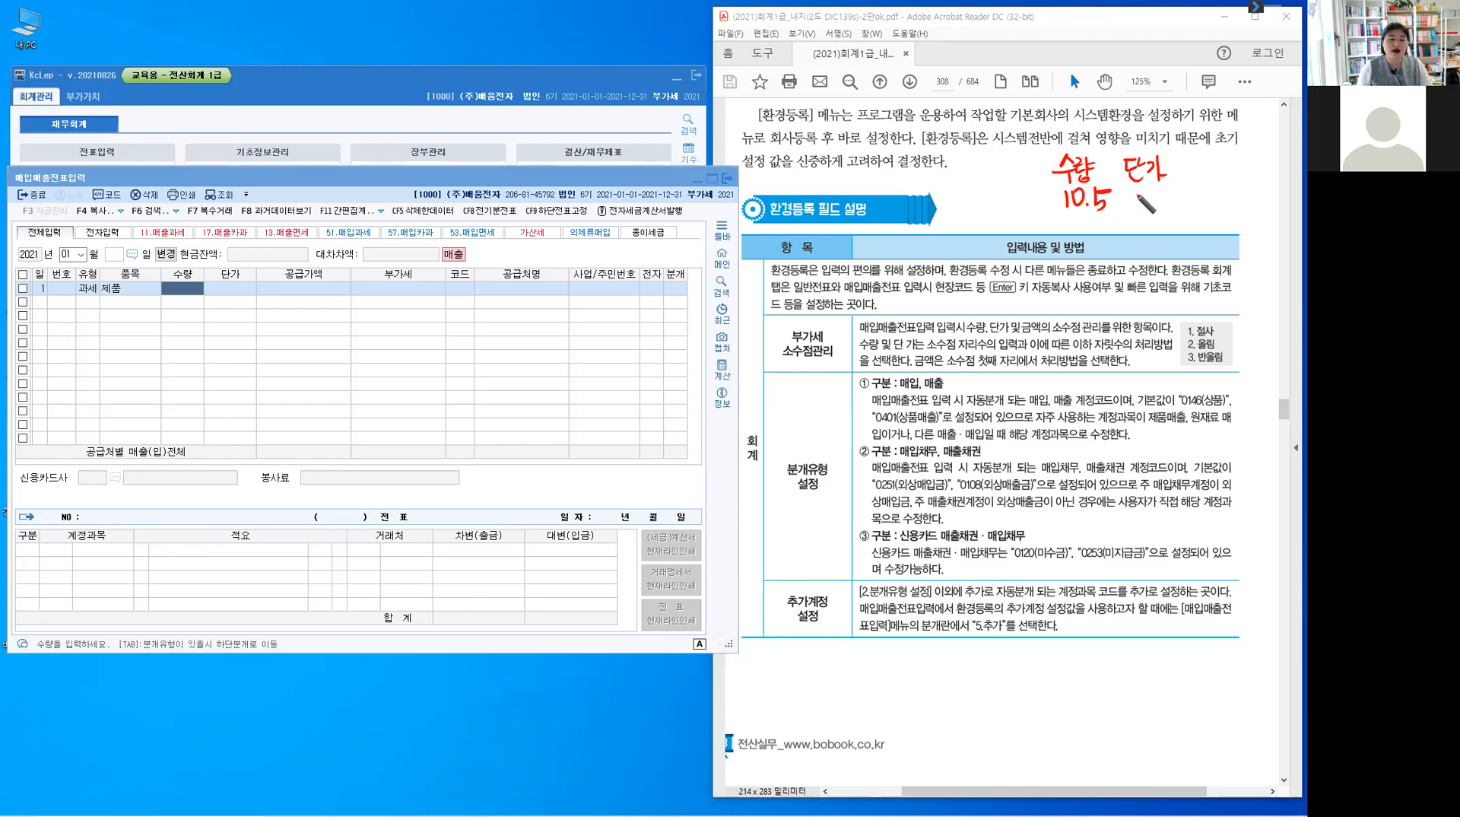
mouse_move(1139, 189)
mouse_down()
mouse_move(1141, 206)
mouse_move(1155, 190)
mouse_up()
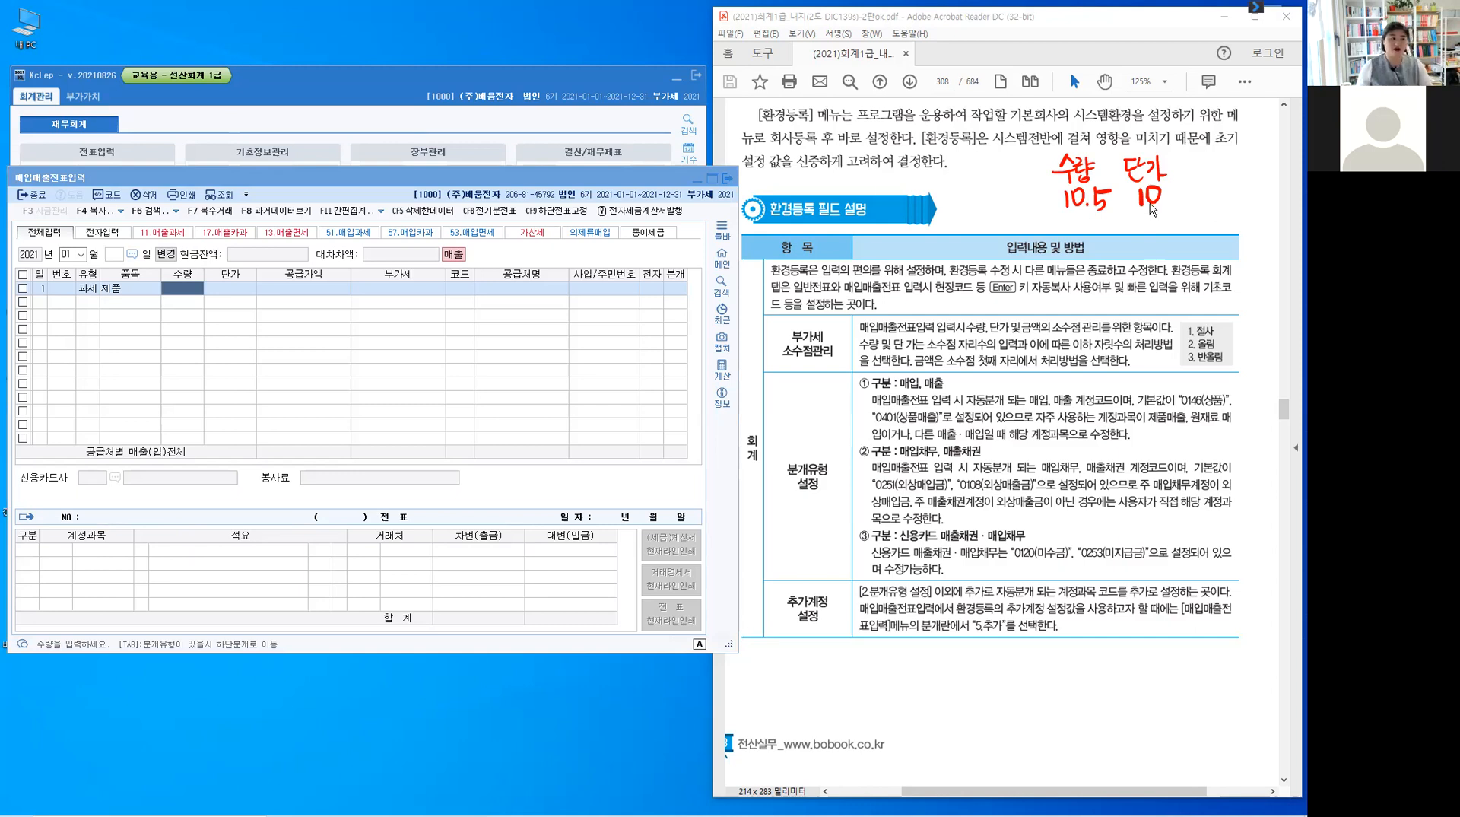
- Try to enter a quantity of 10.5 on the 제품 row, and set its unit price to 10
click(194, 297)
text(10)
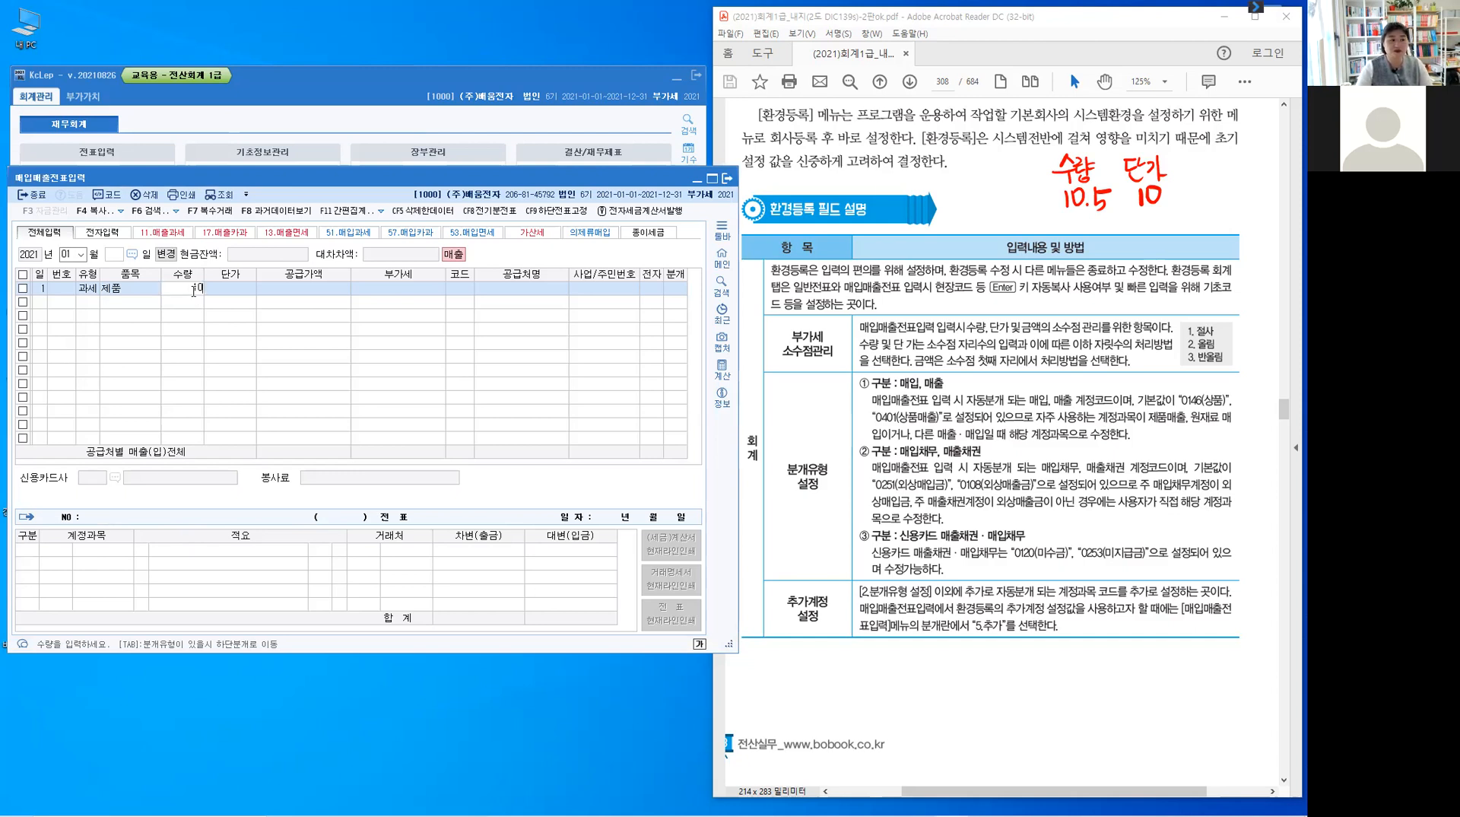
text(.5)
key(Return)
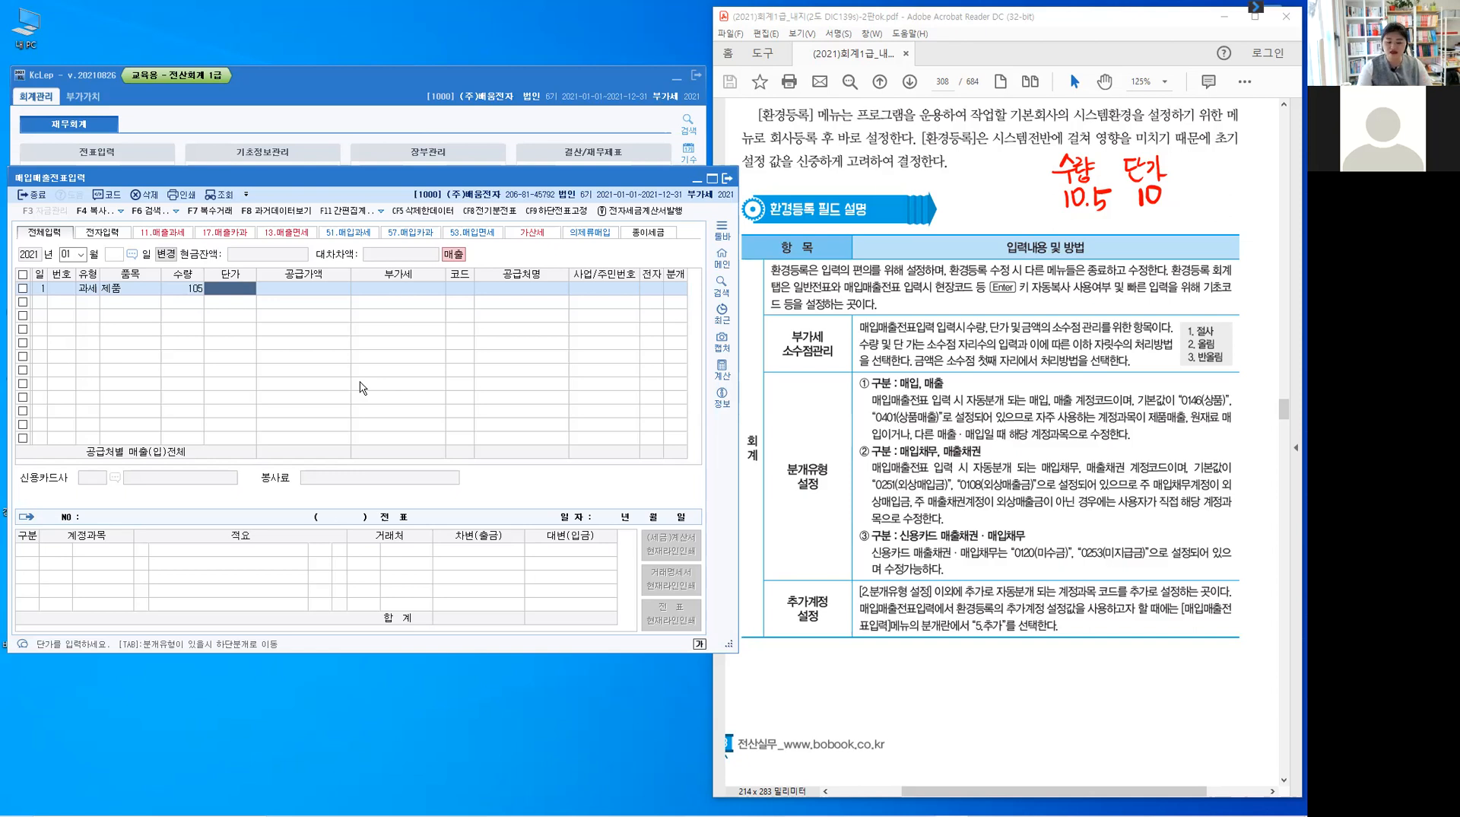
text(10)
key(Return)
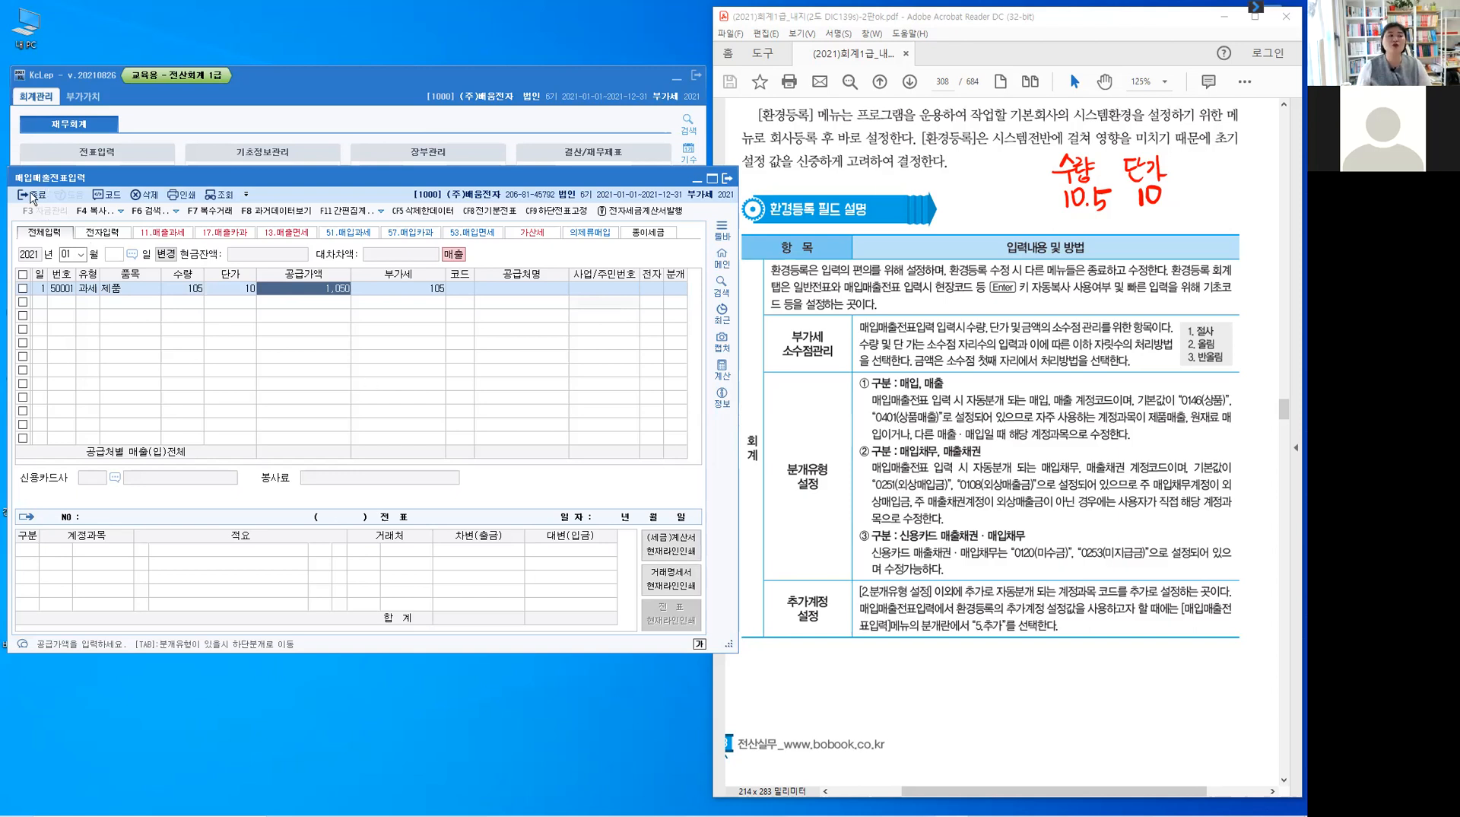
- Close purchase and sales voucher entry and open environment registration (환경등록)
click(33, 198)
click(26, 199)
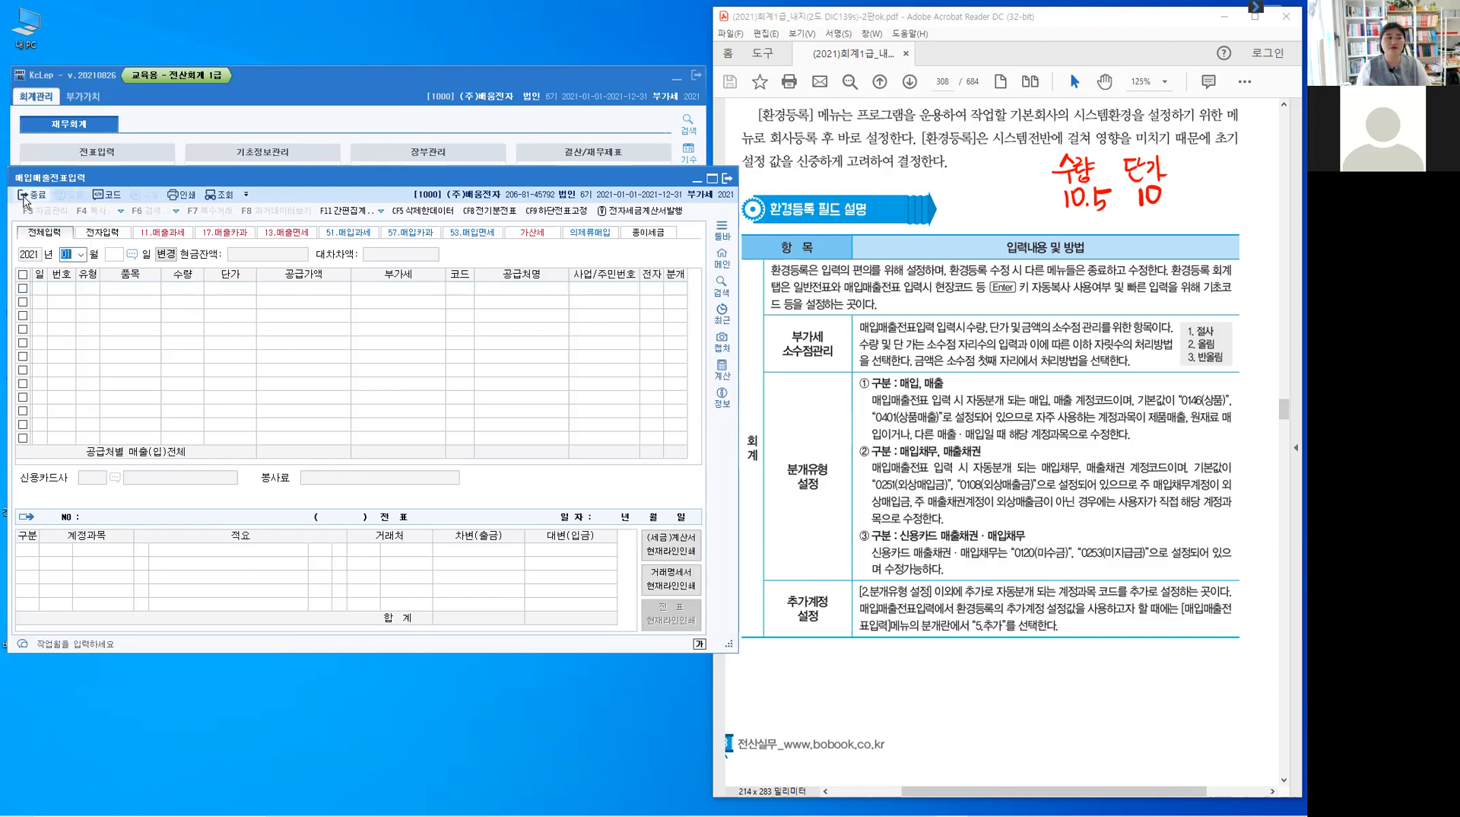
key(Escape)
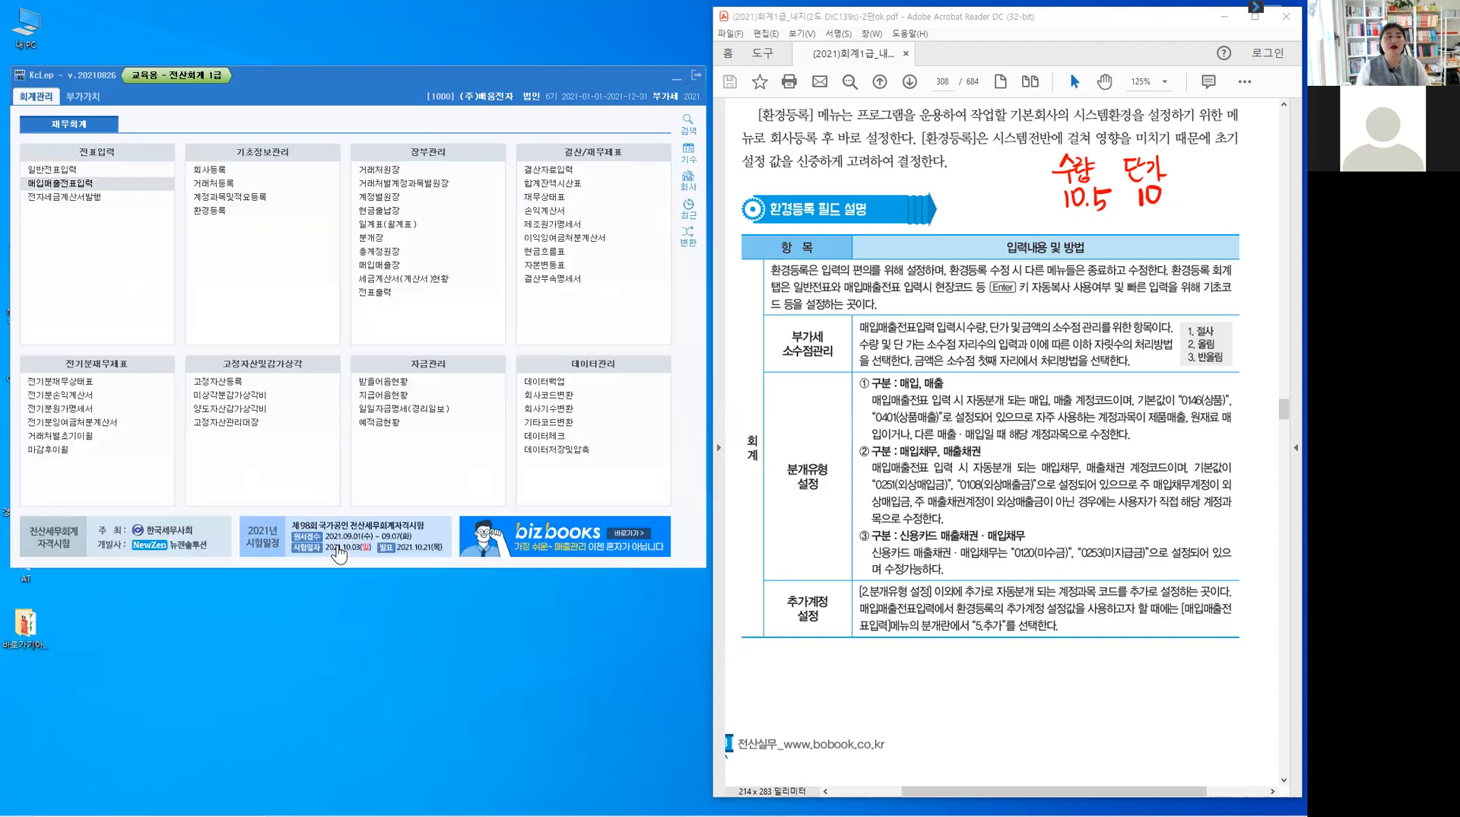
click(210, 219)
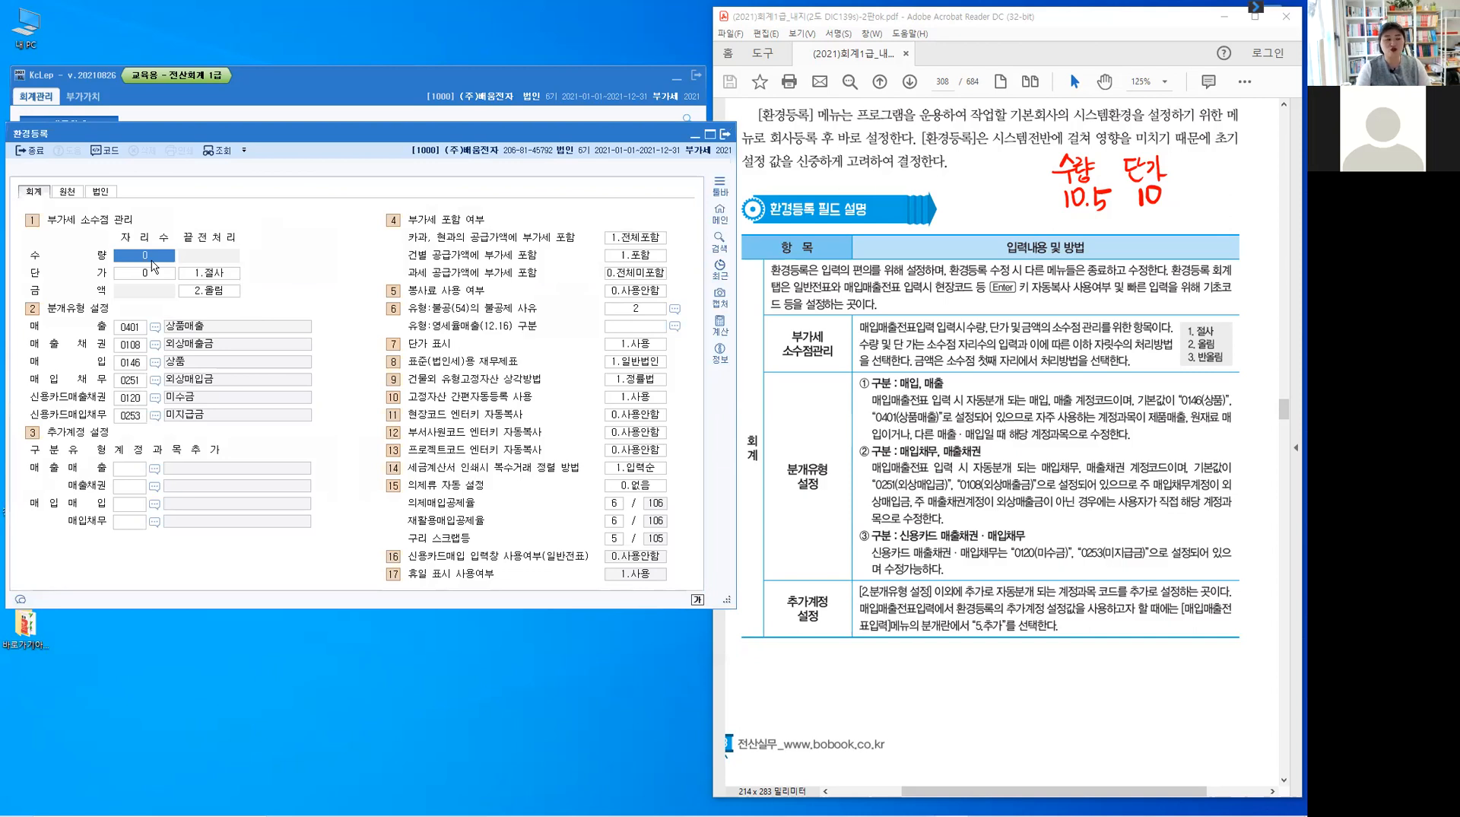
- Set the quantity and unit price decimal digits to 1, keeping 1.절사 for unit price, and set the amount rounding to 1.절사
text(1)
key(Return)
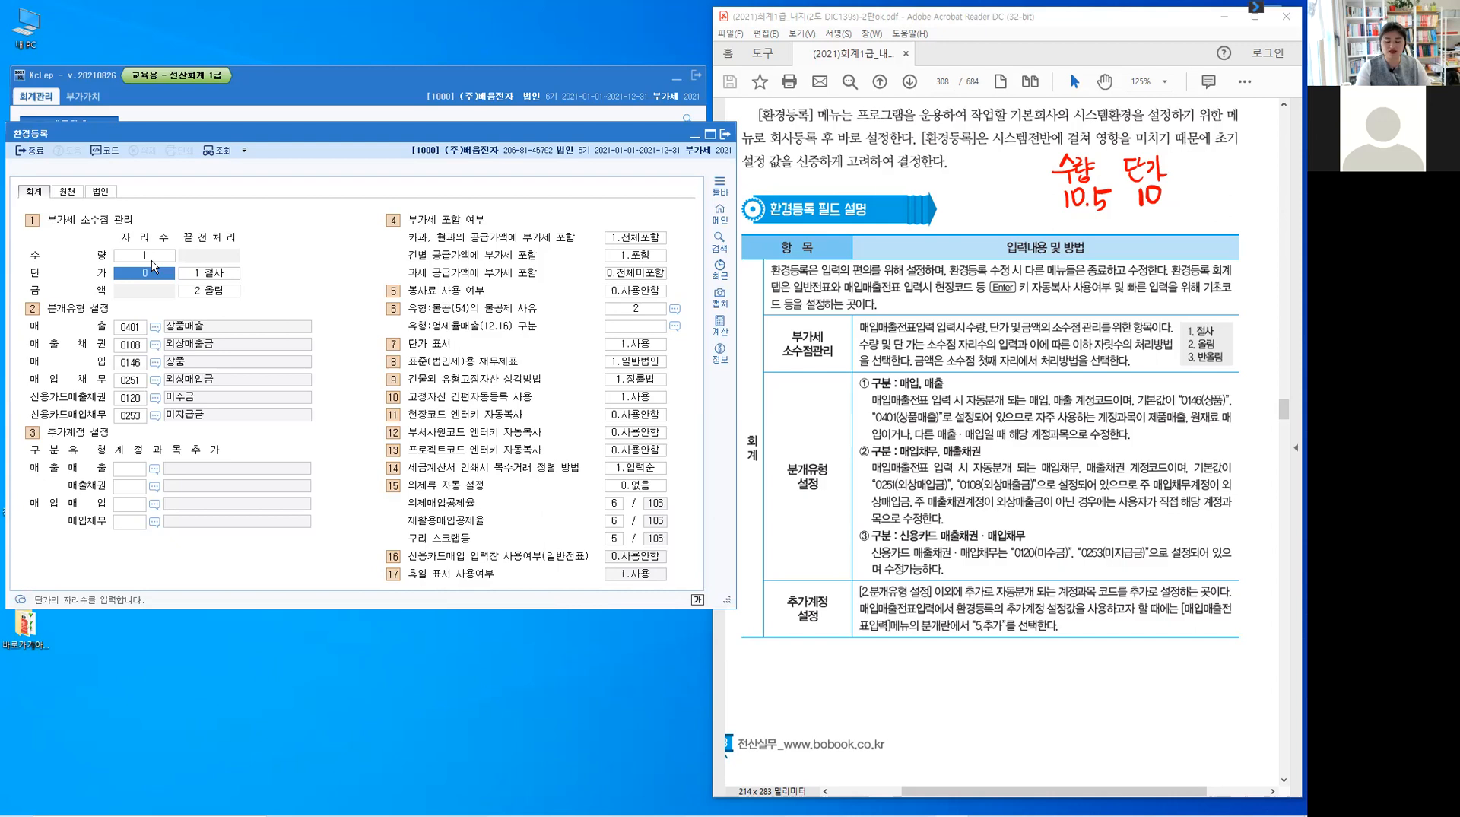
text(1)
key(Return)
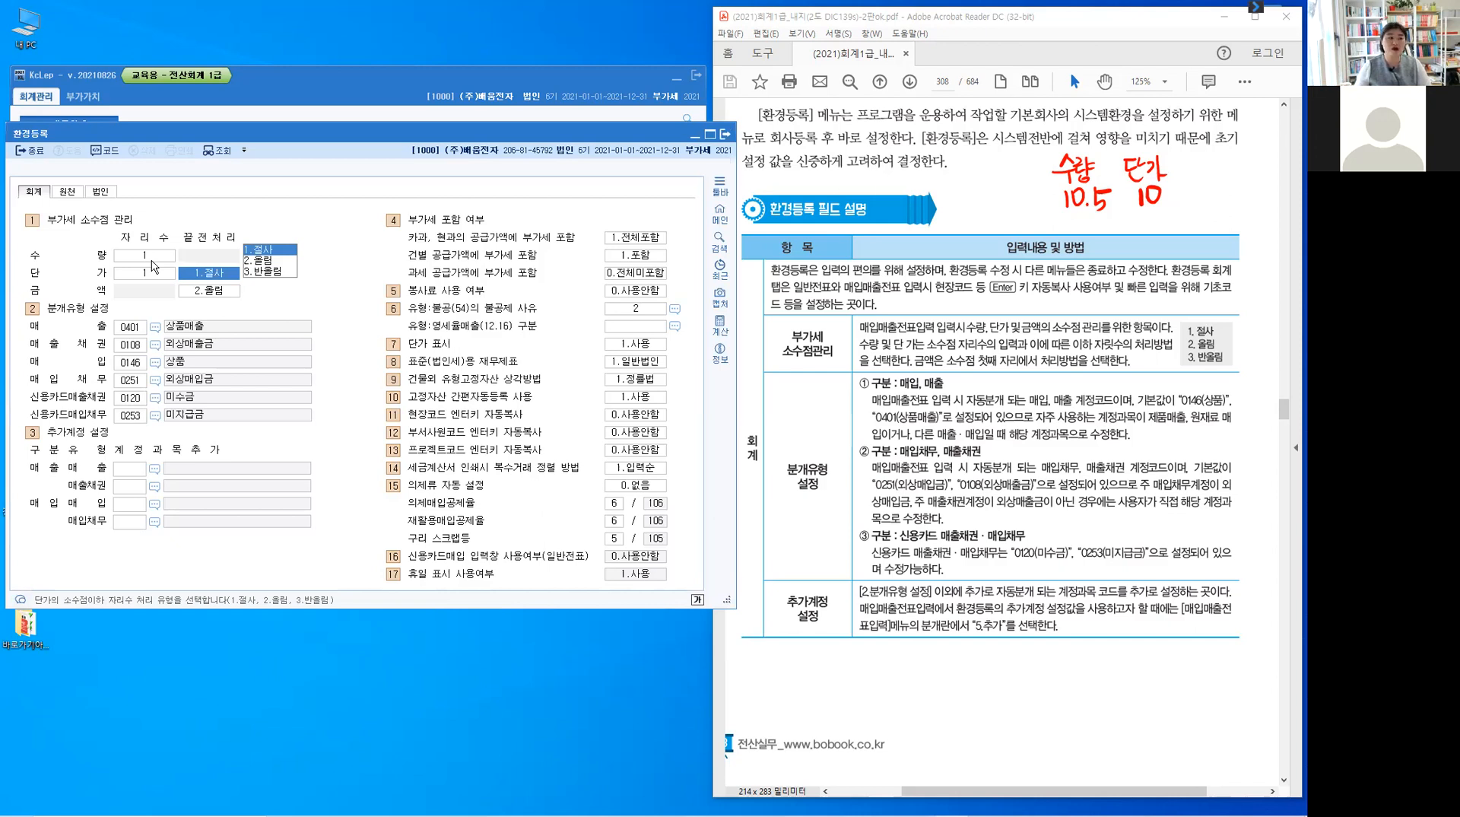
key(Return)
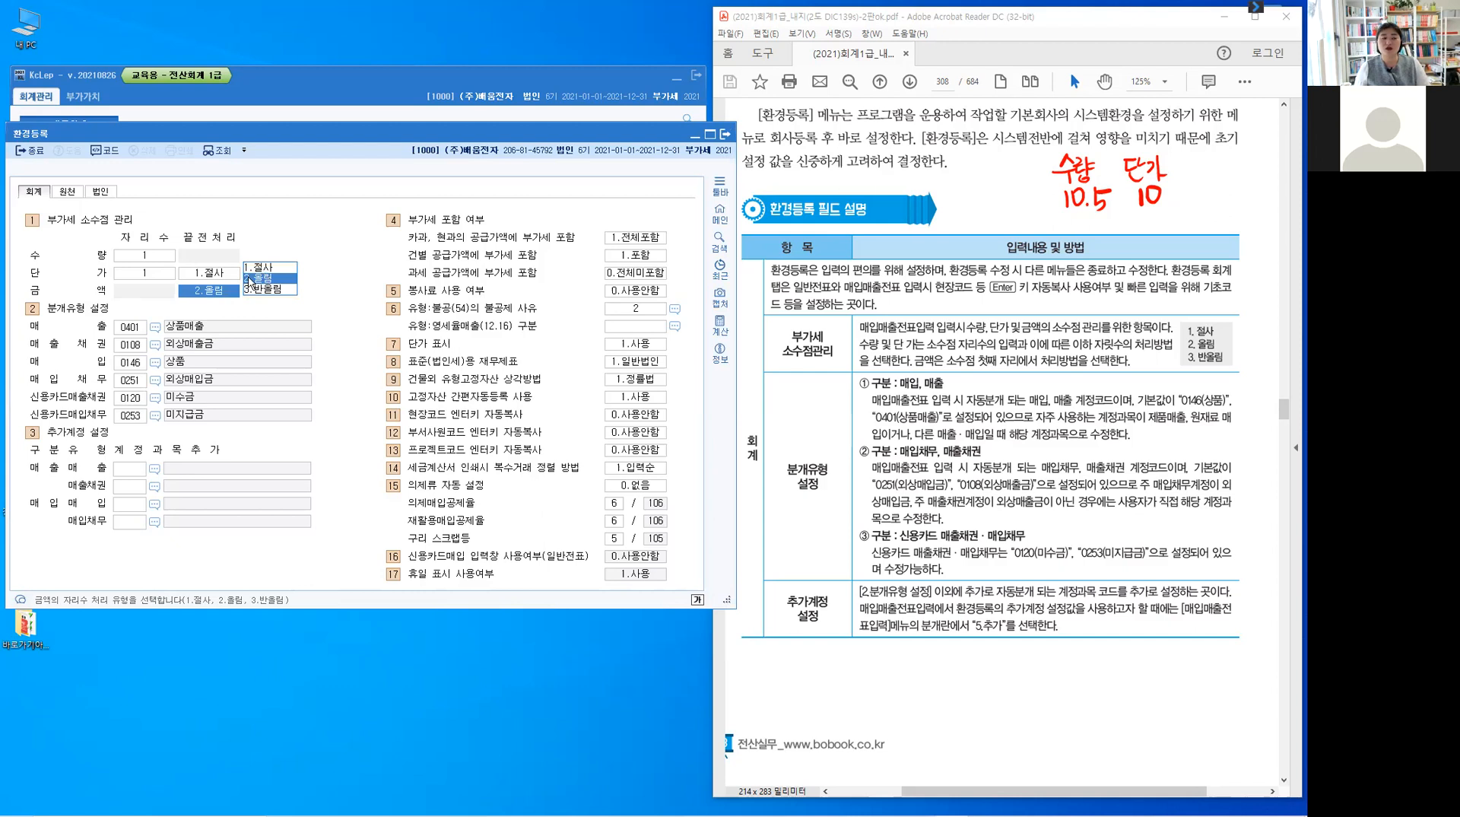
key(1)
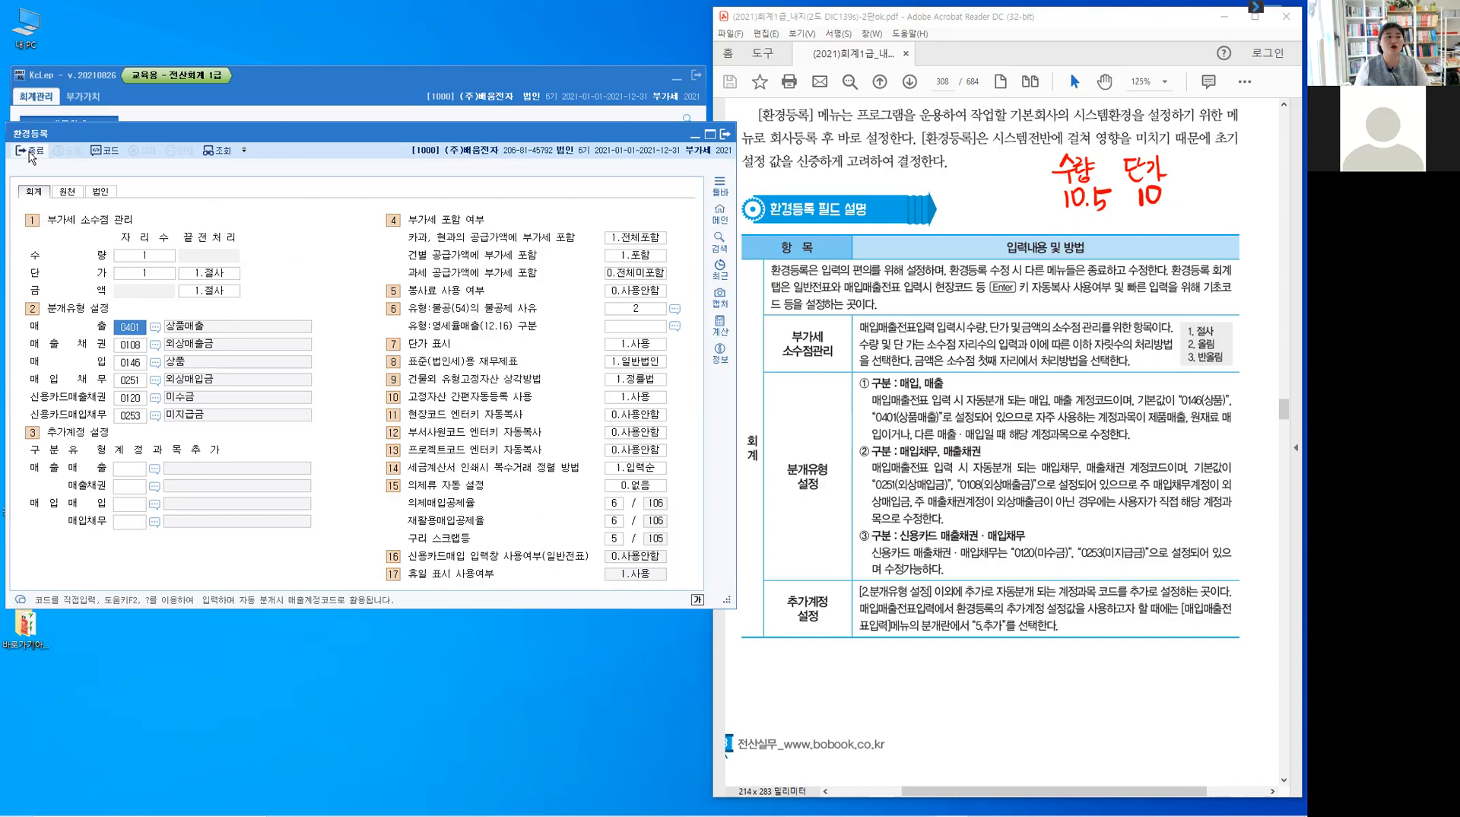
- Return from environment registration to purchase and sales voucher entry and load month 01 with the day blank
click(30, 152)
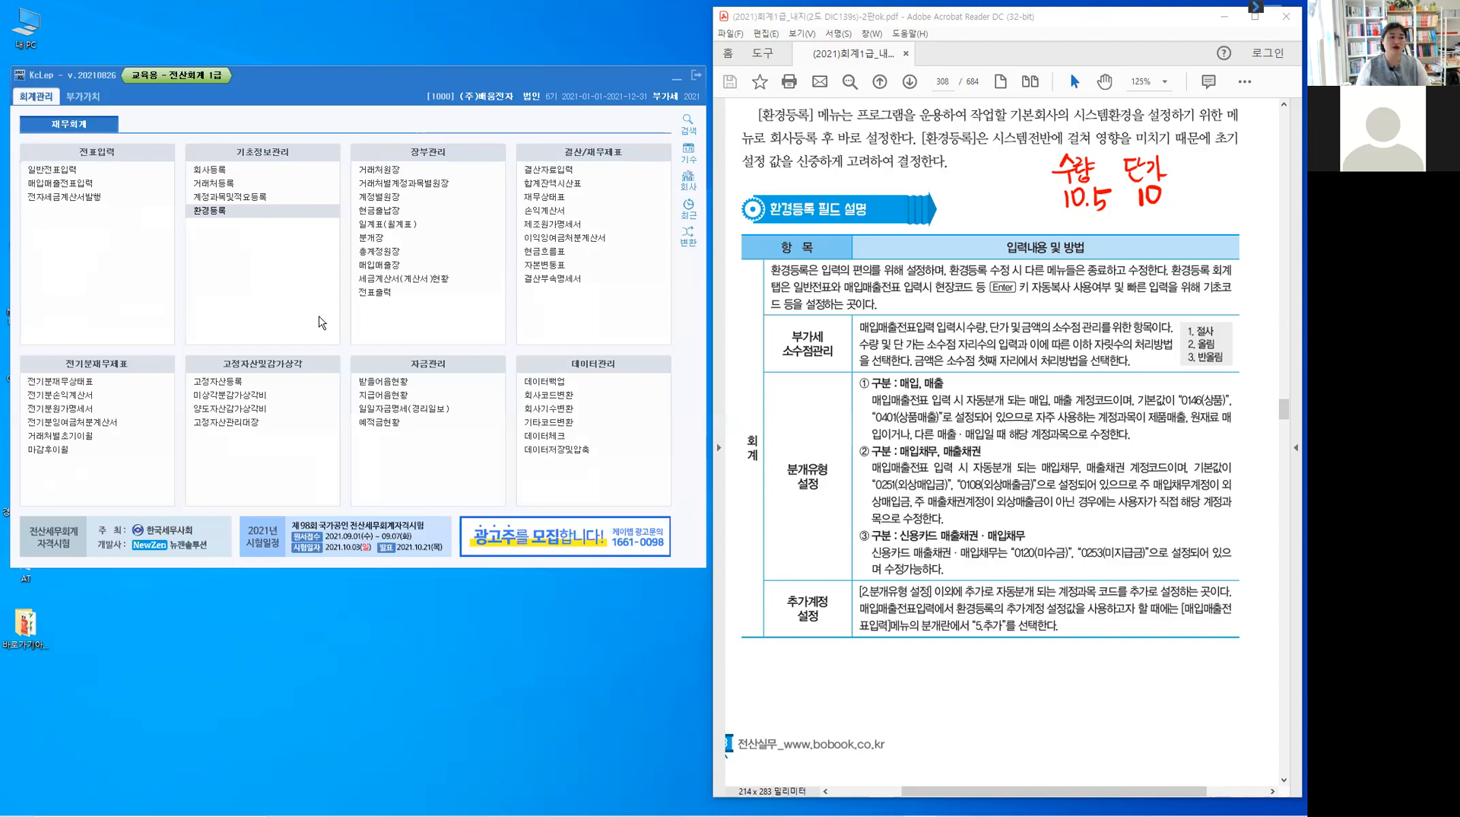
click(74, 187)
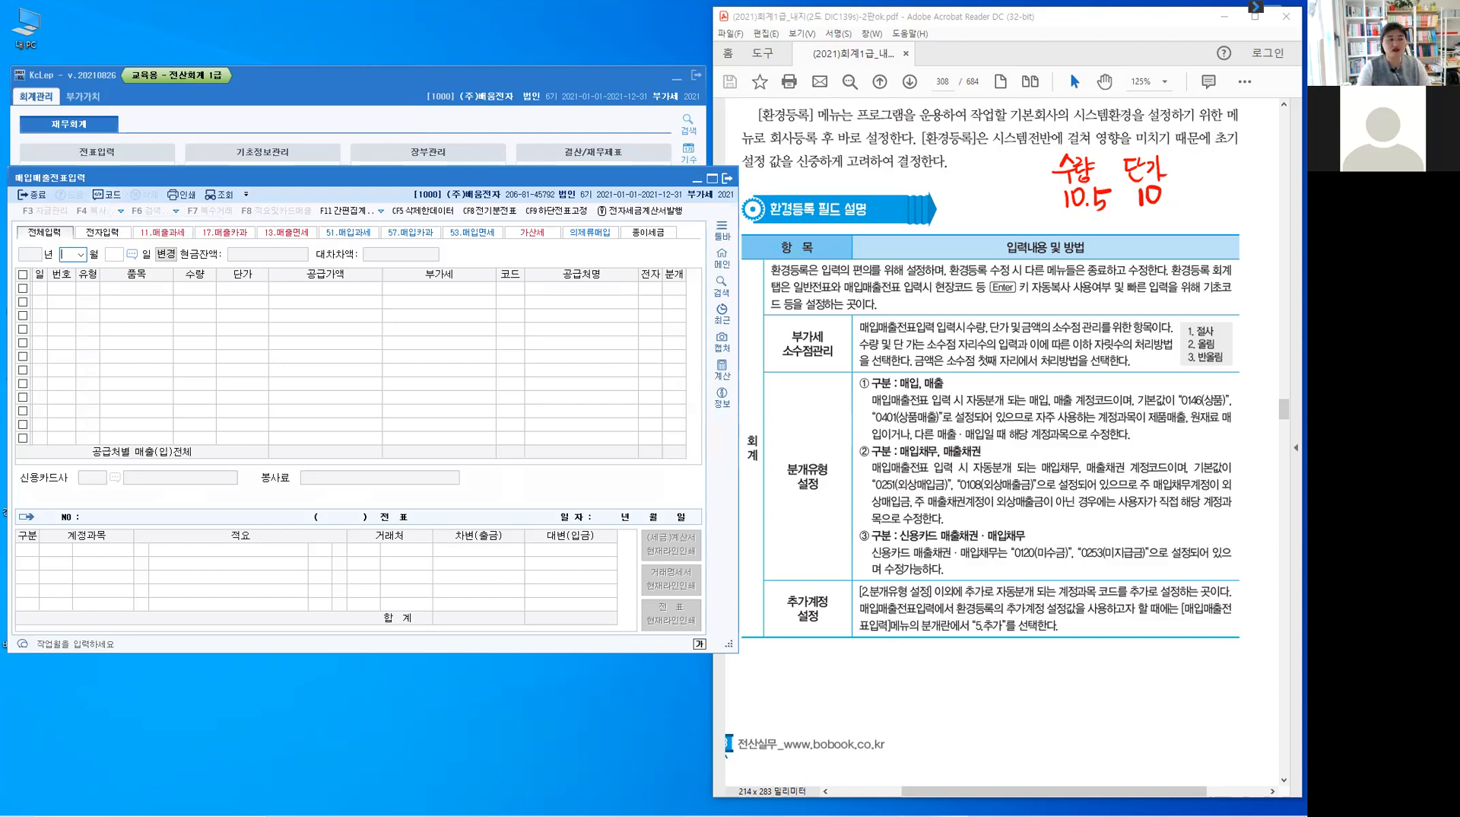
text(11)
key(Return)
key(Return)
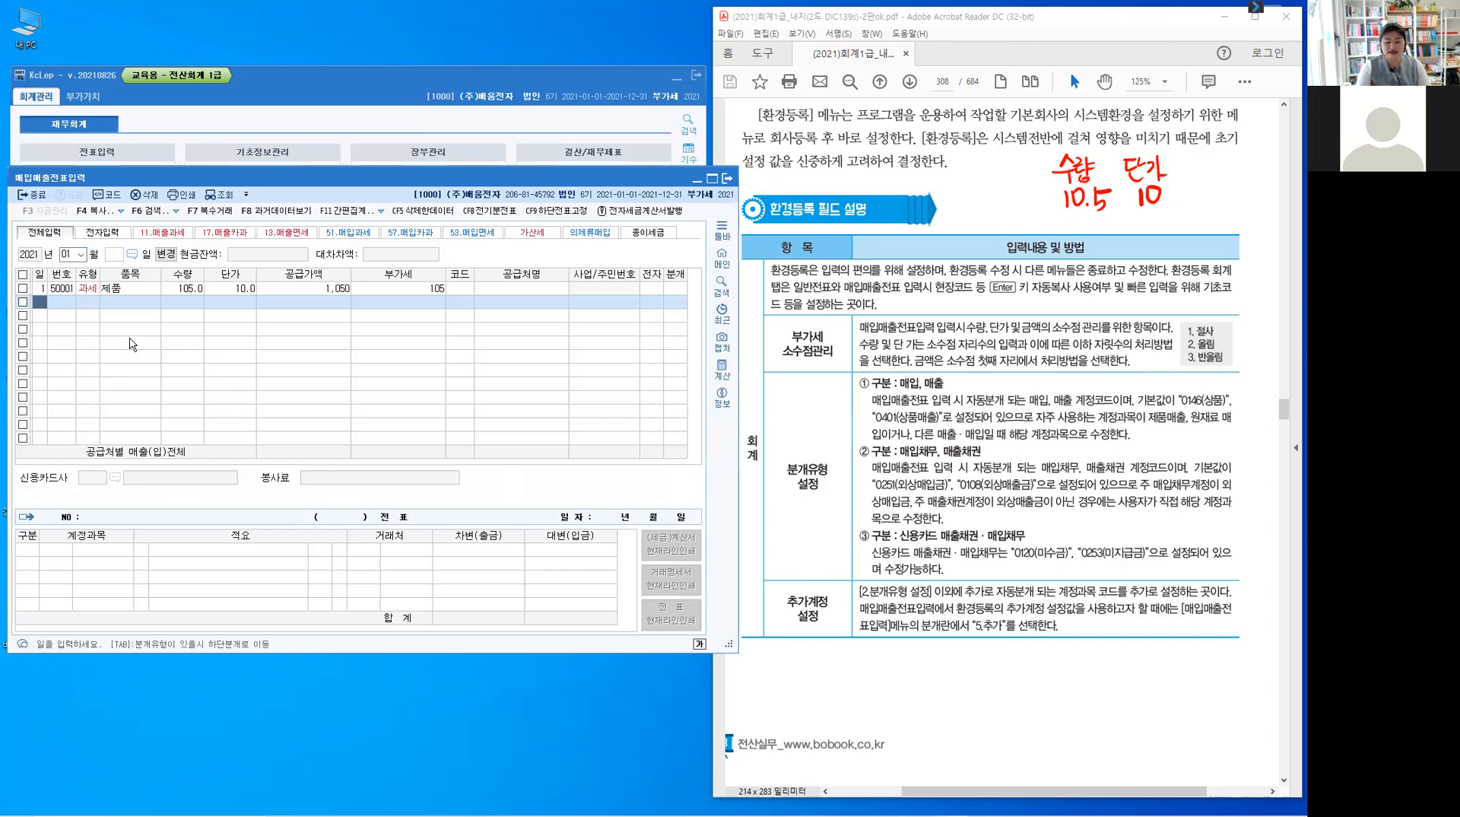
- Add a second voucher row on day 1 with type 11.과세 and the item 제품
text(1)
key(Return)
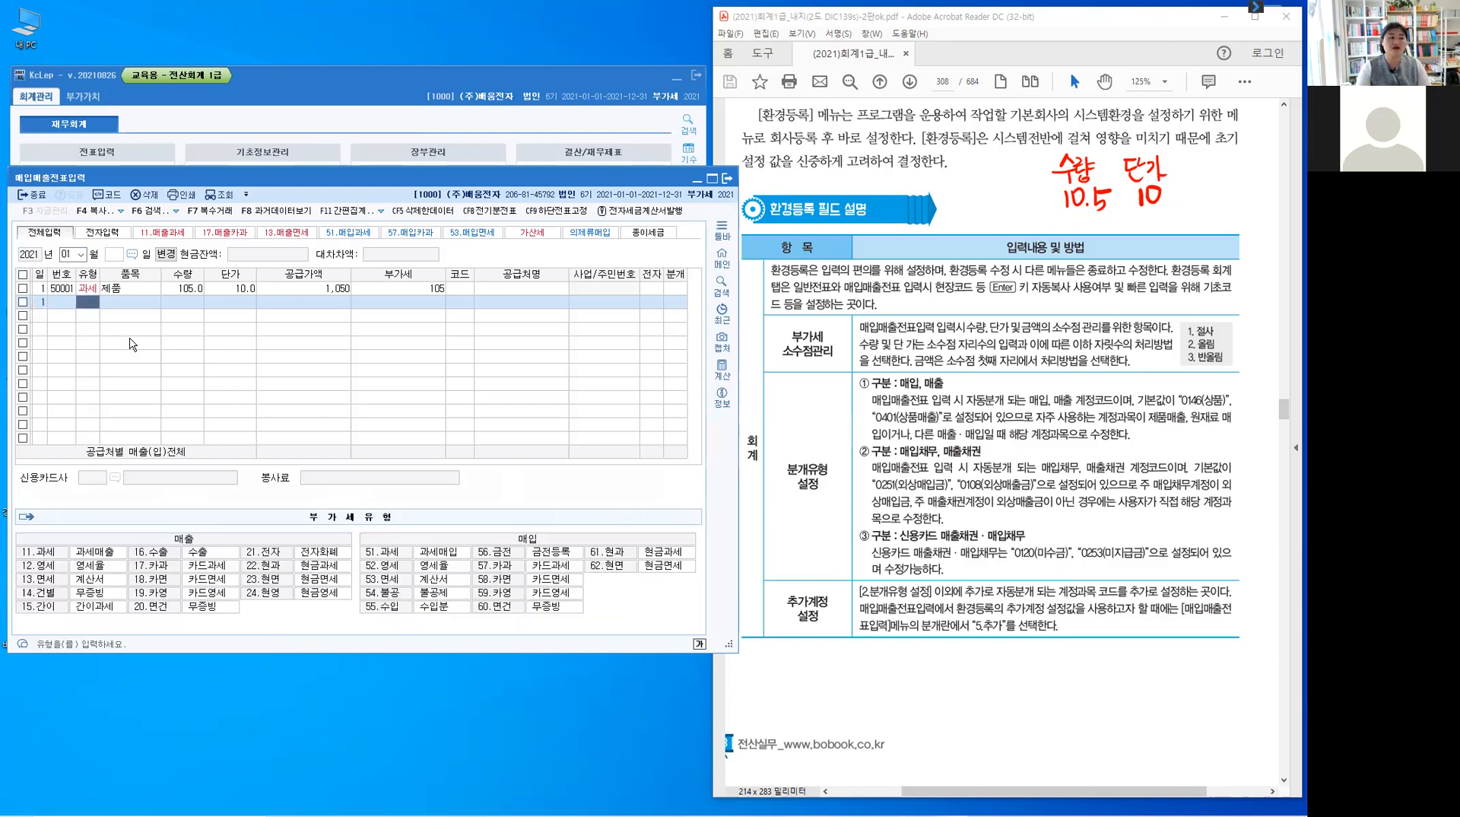
text(11)
key(Return)
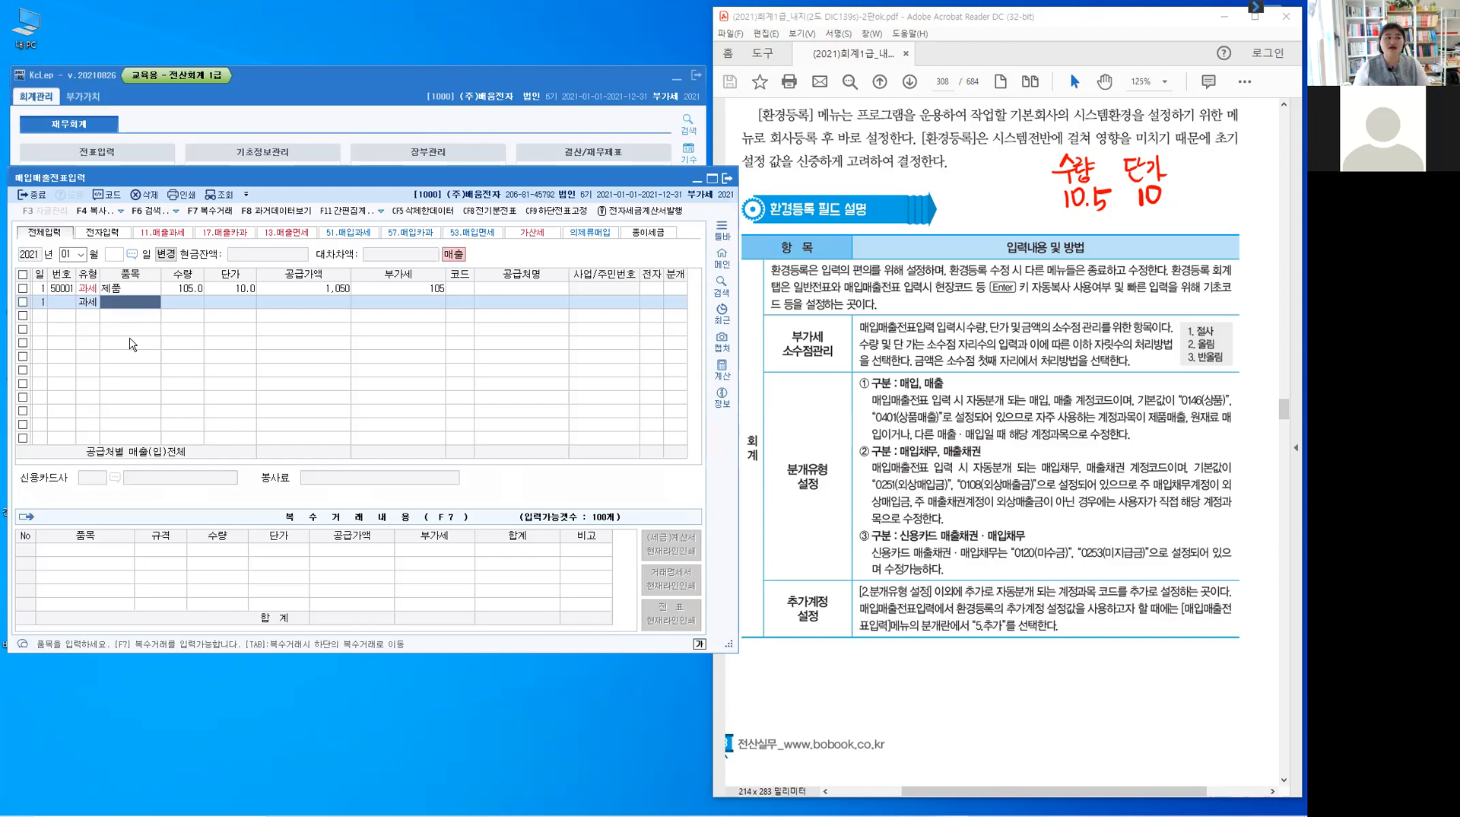
key(Return)
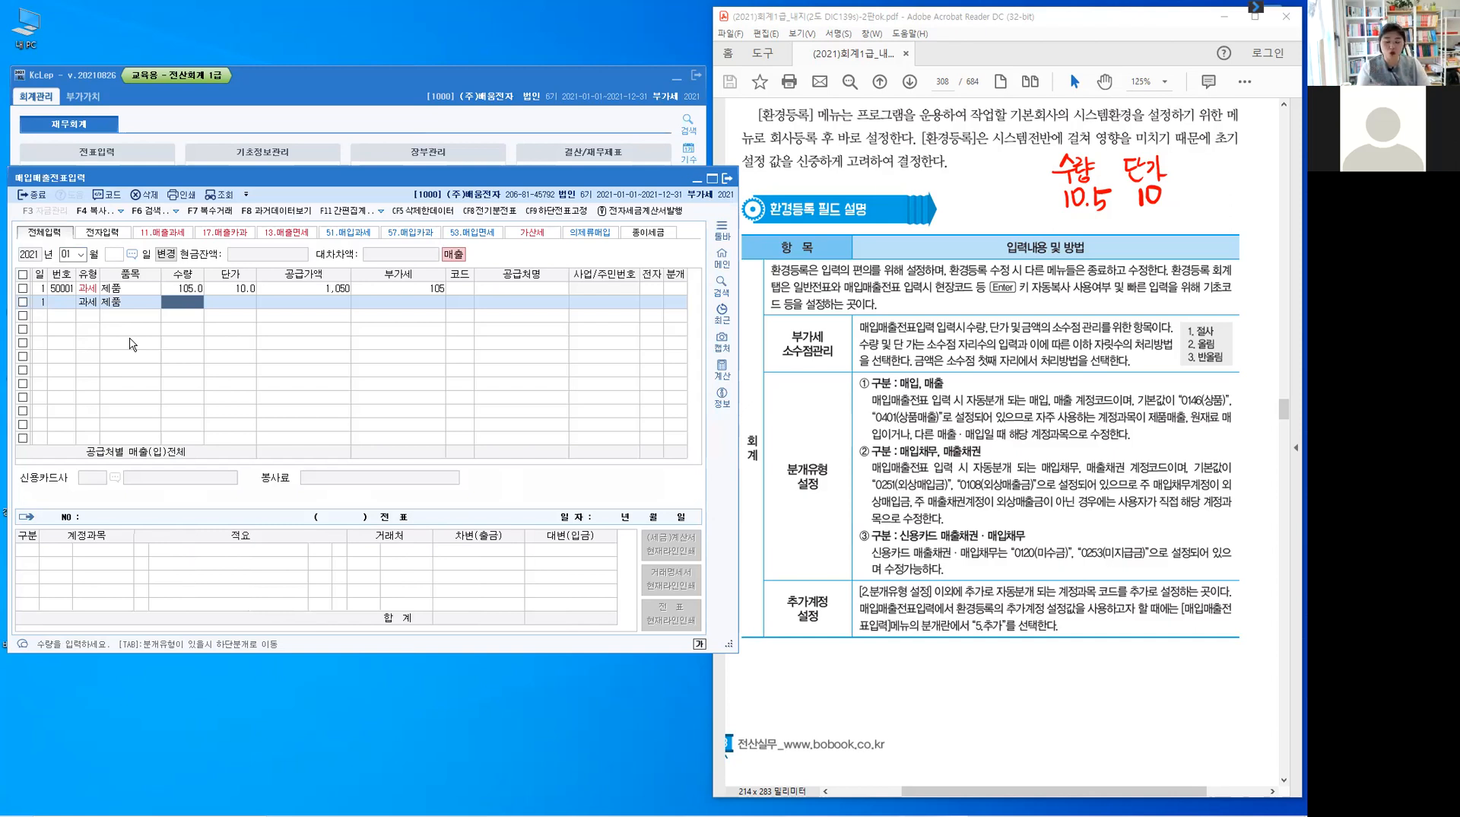
- Enter a quantity of 10.5 and a unit price of 10 on the second 제품 row
text(10.)
text(5)
key(Return)
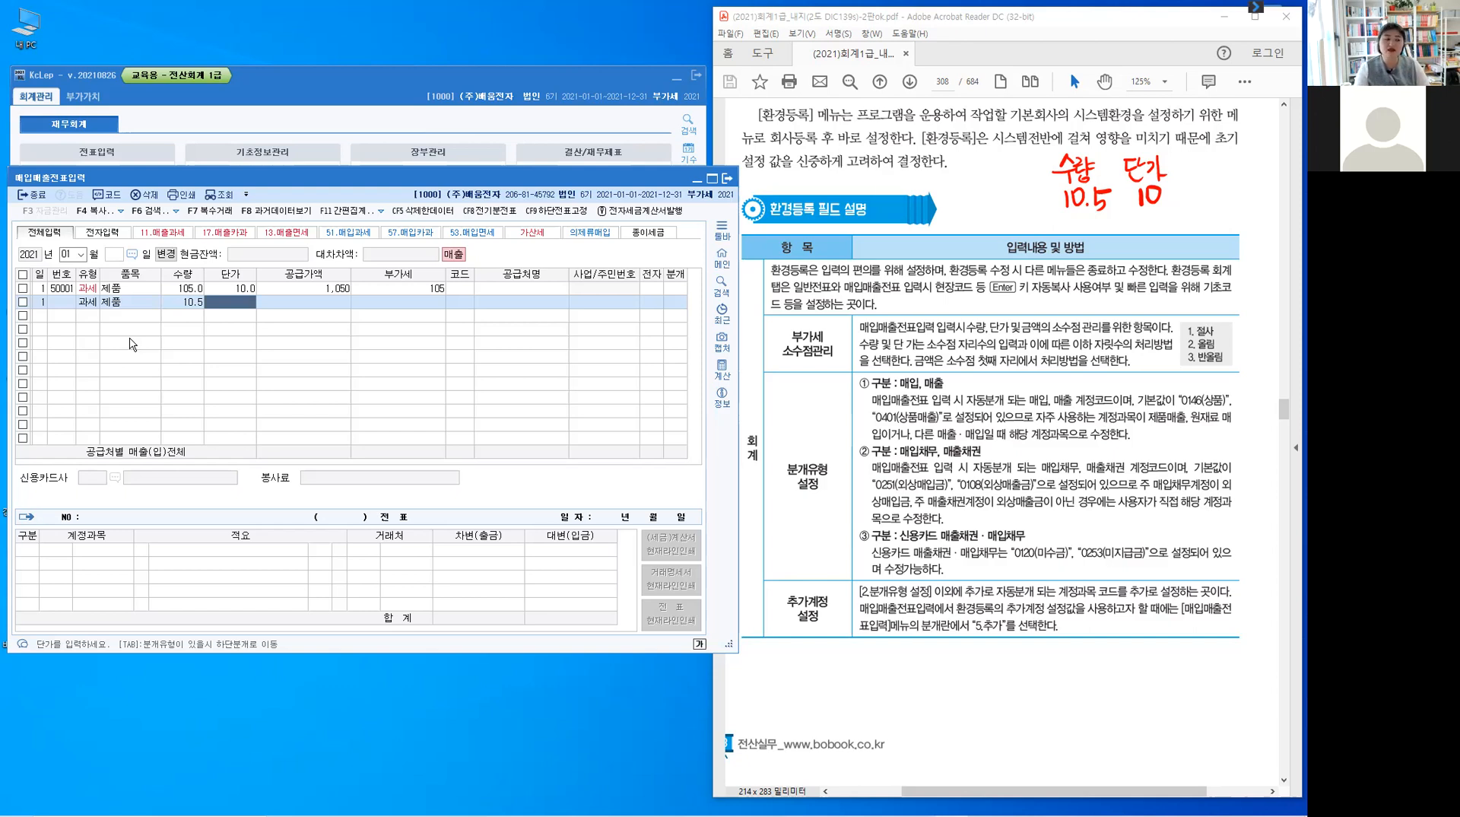
text(10)
key(Return)
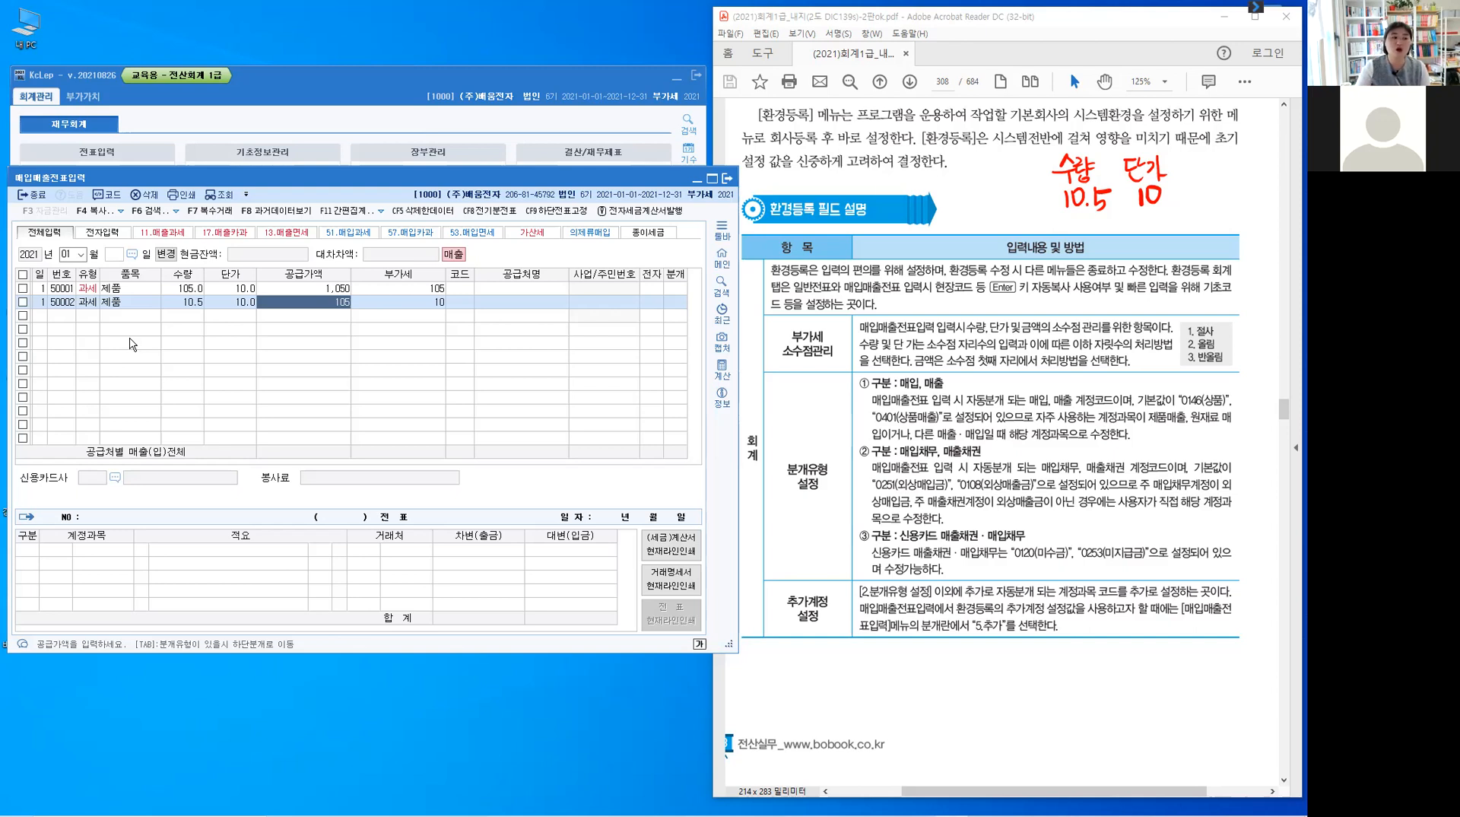
- Accept the supply amount and VAT of the second 제품 row, leave its remaining fields blank, and go to the third row
key(Return)
key(Return)
key(Return)
key(Return)
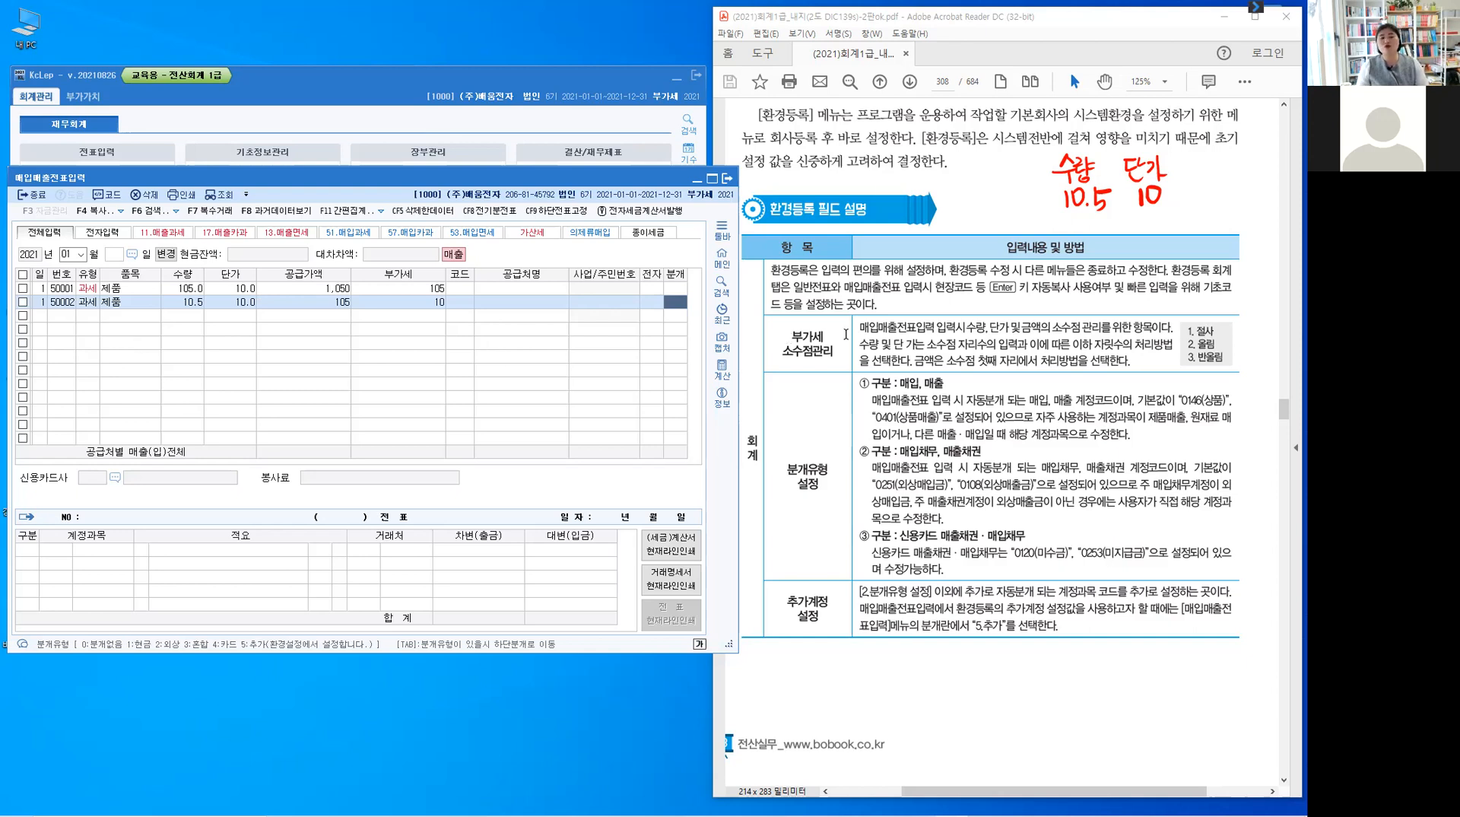
click(42, 316)
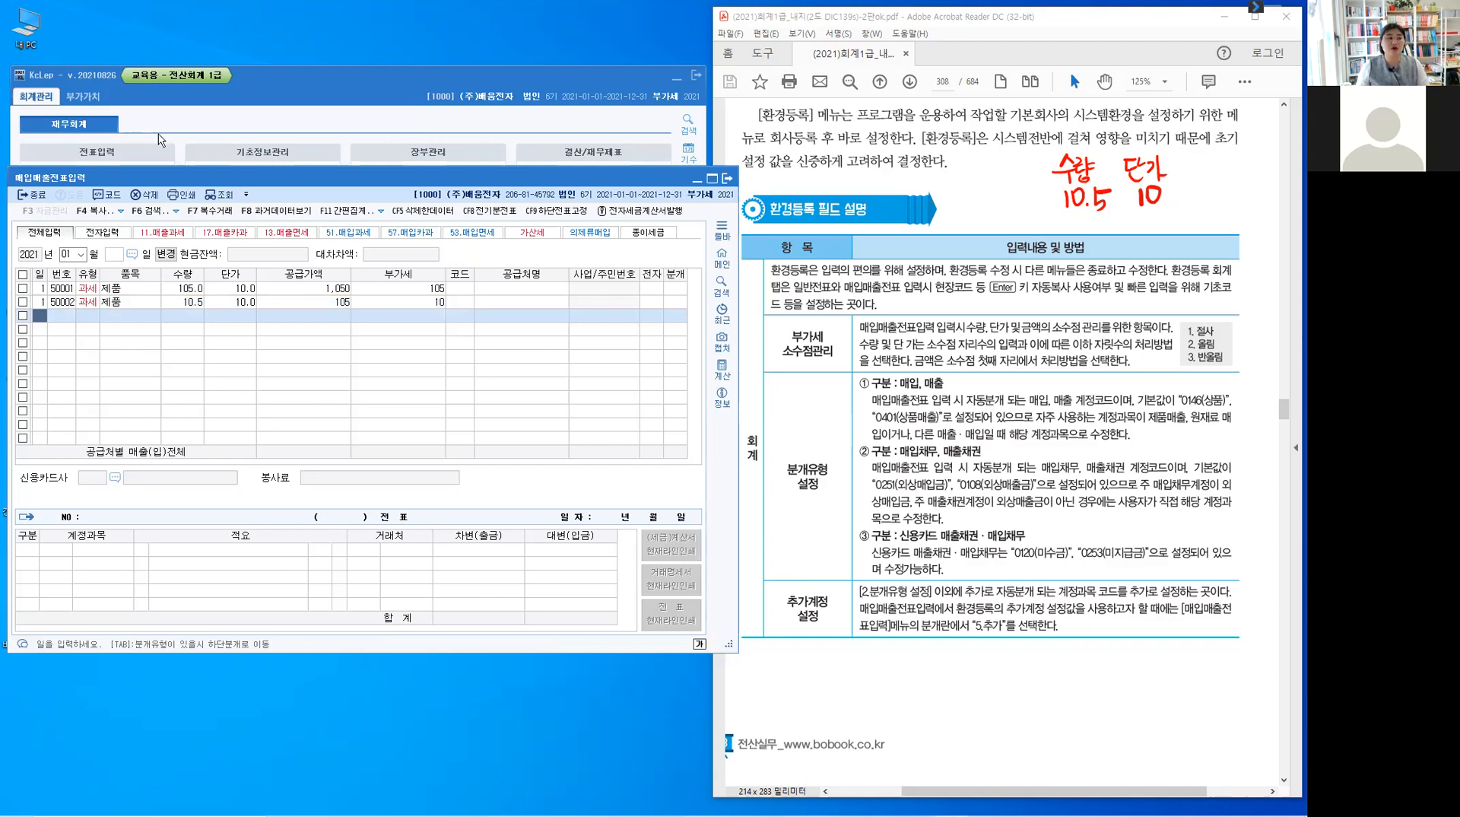
- Reopen environment registration and set the quantity and unit price decimal digits to 0, keeping 1.절사 for unit price and amount
click(697, 181)
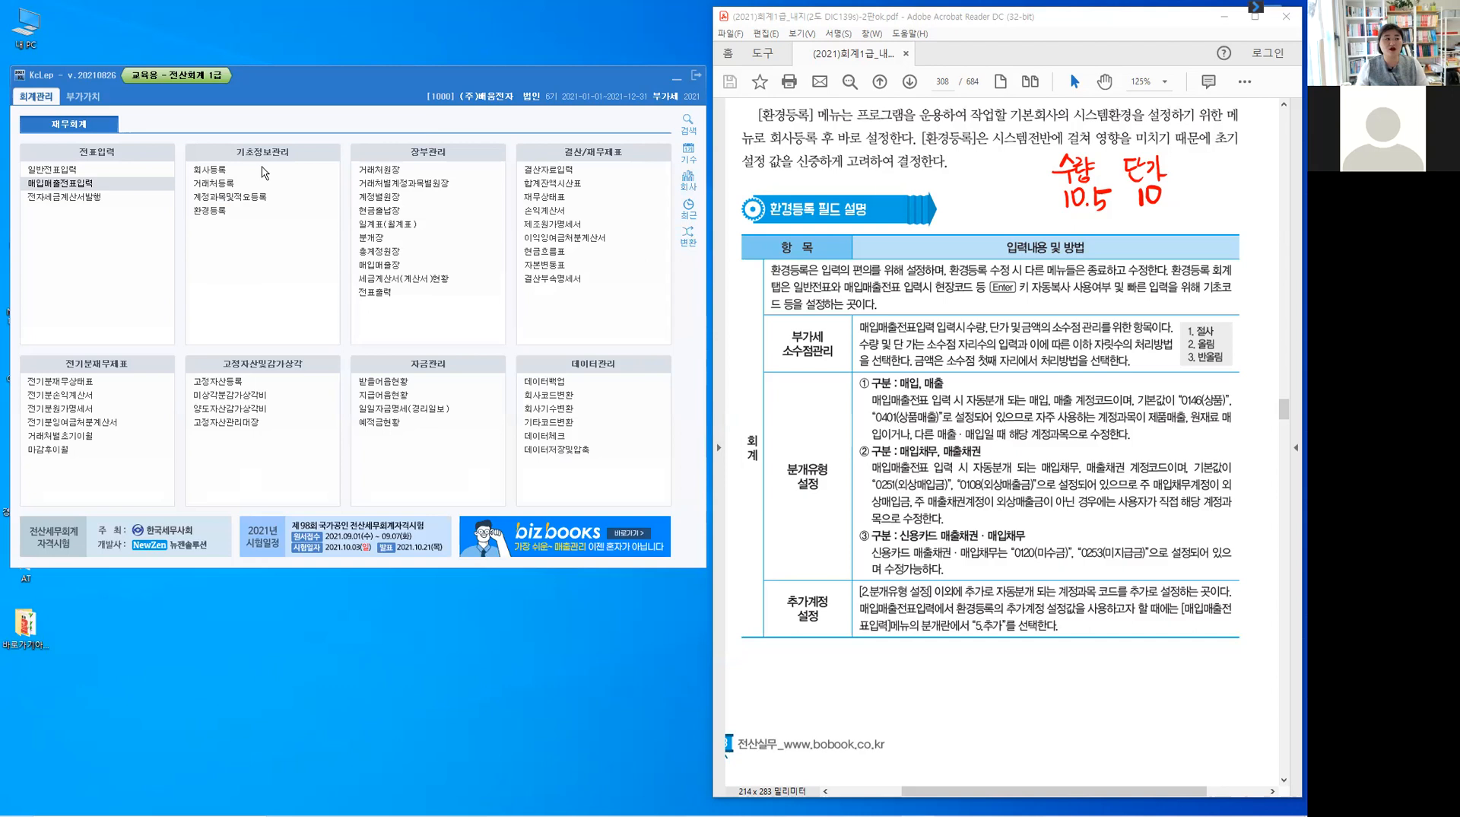
click(212, 212)
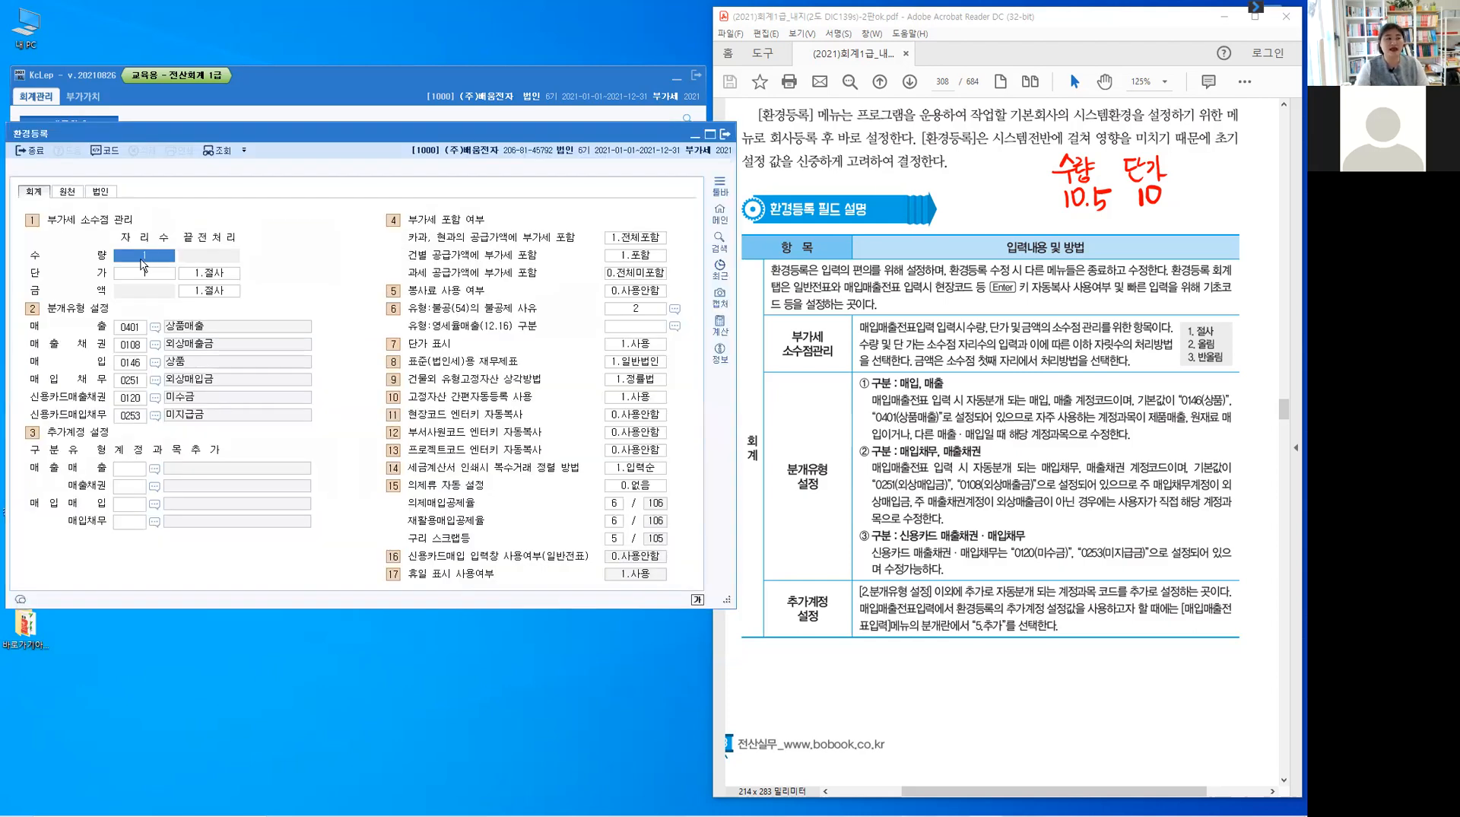
text(0)
key(Return)
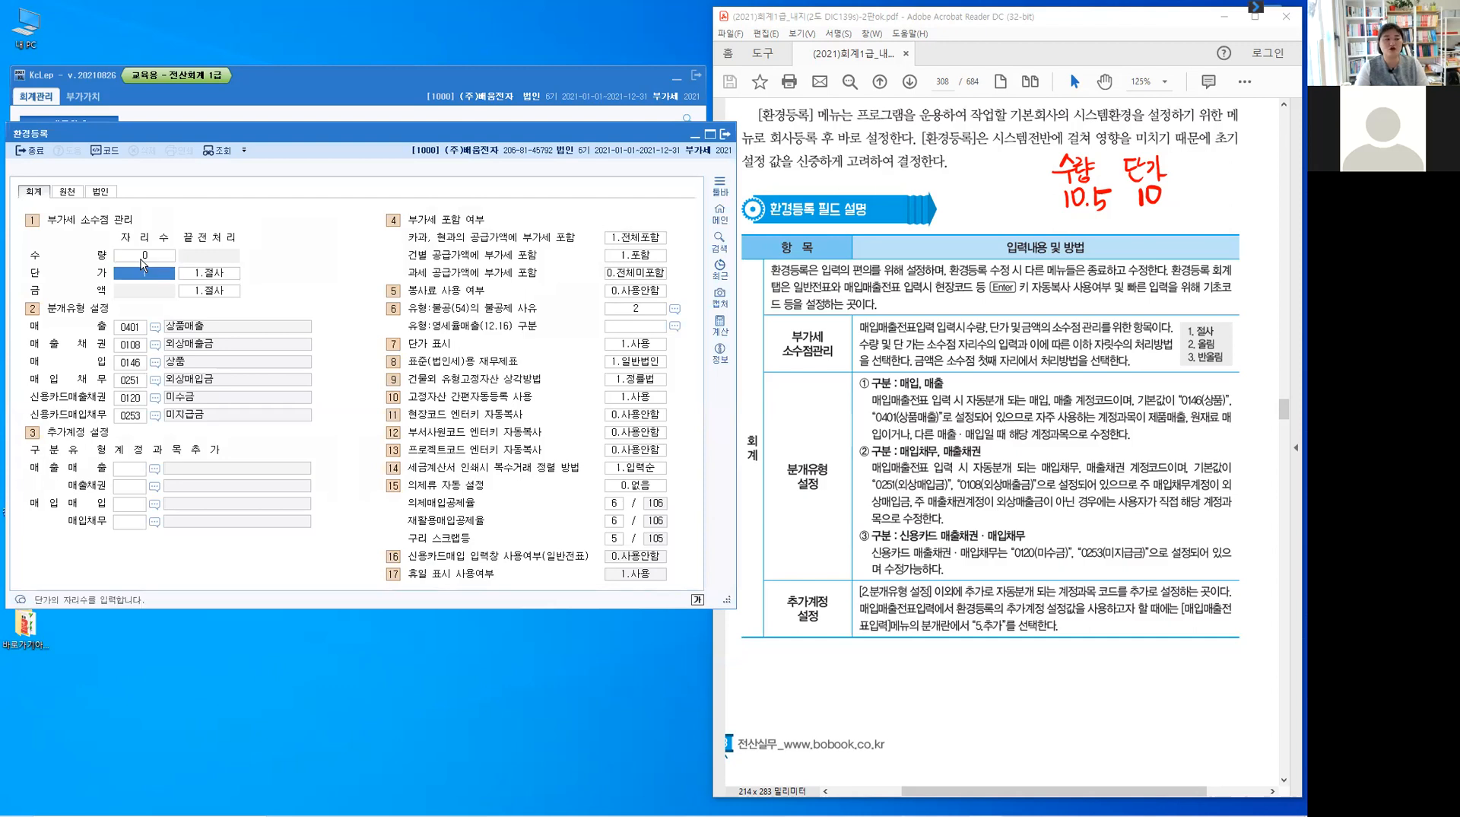
text(0)
key(Return)
key(Return)
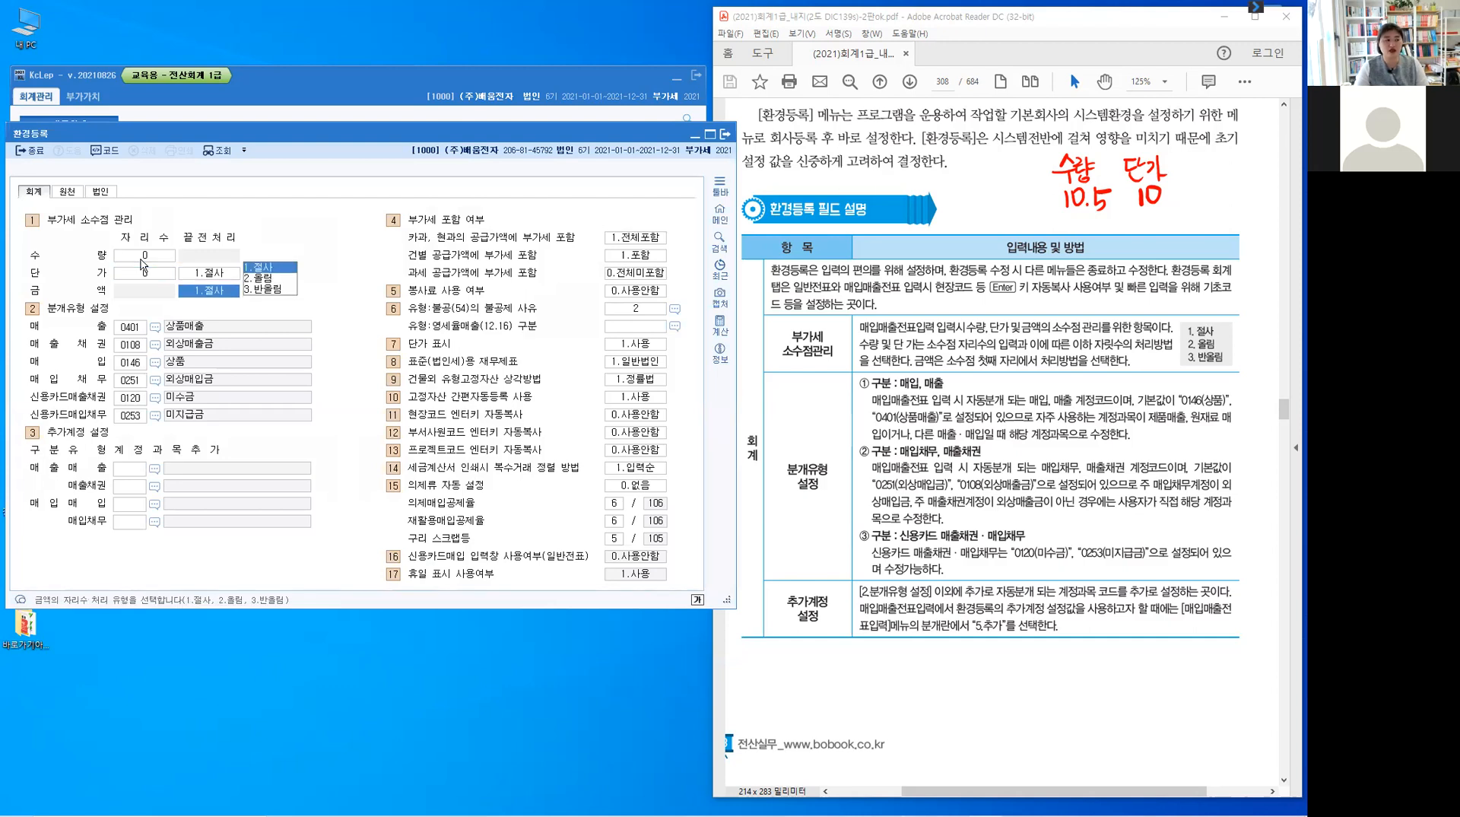
key(Return)
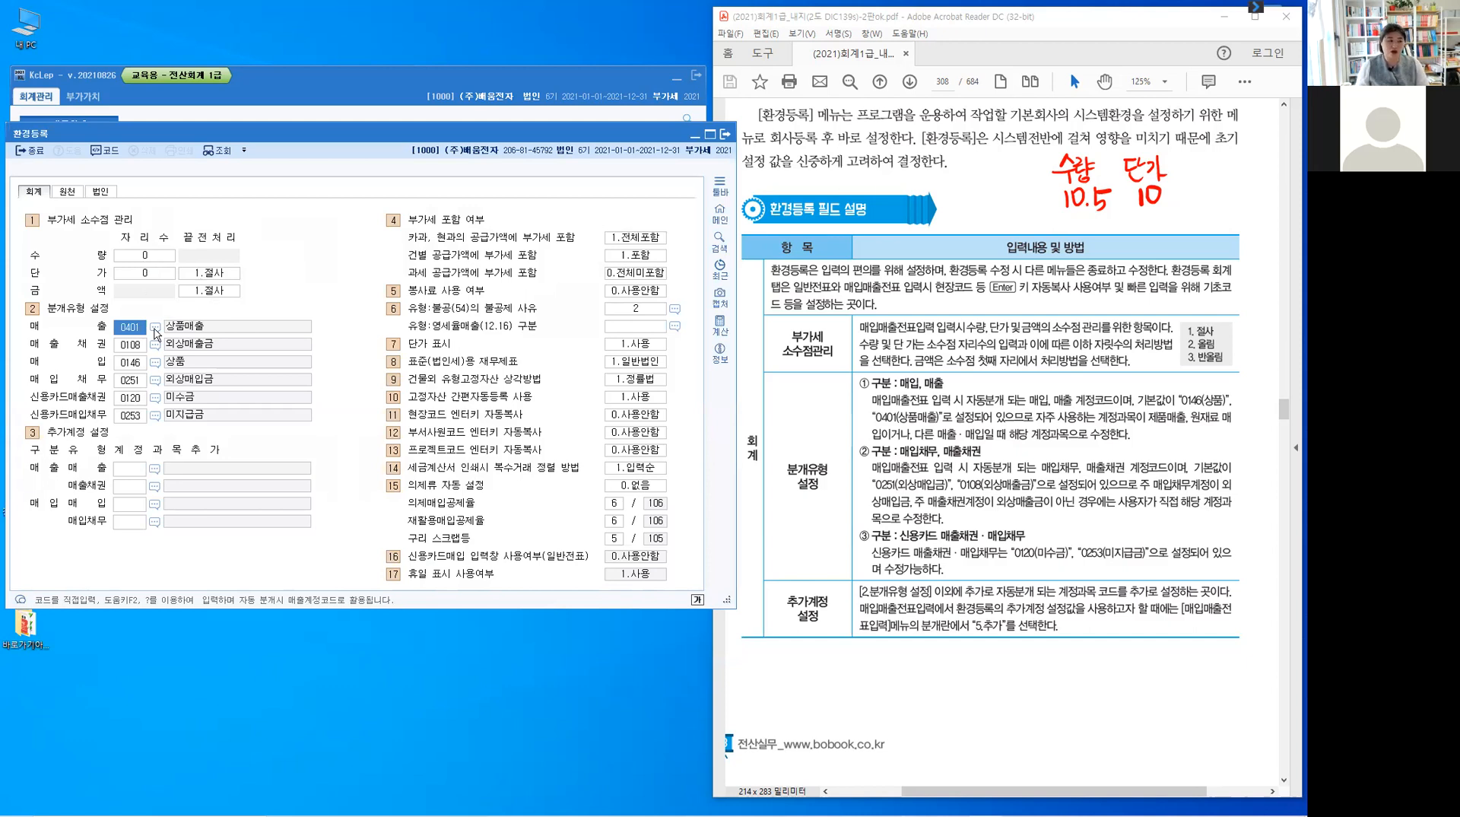
- Bring back the purchase and sales voucher entry window and place it so the 분개유형 설정 accounts stay visible beside it
click(81, 314)
click(803, 487)
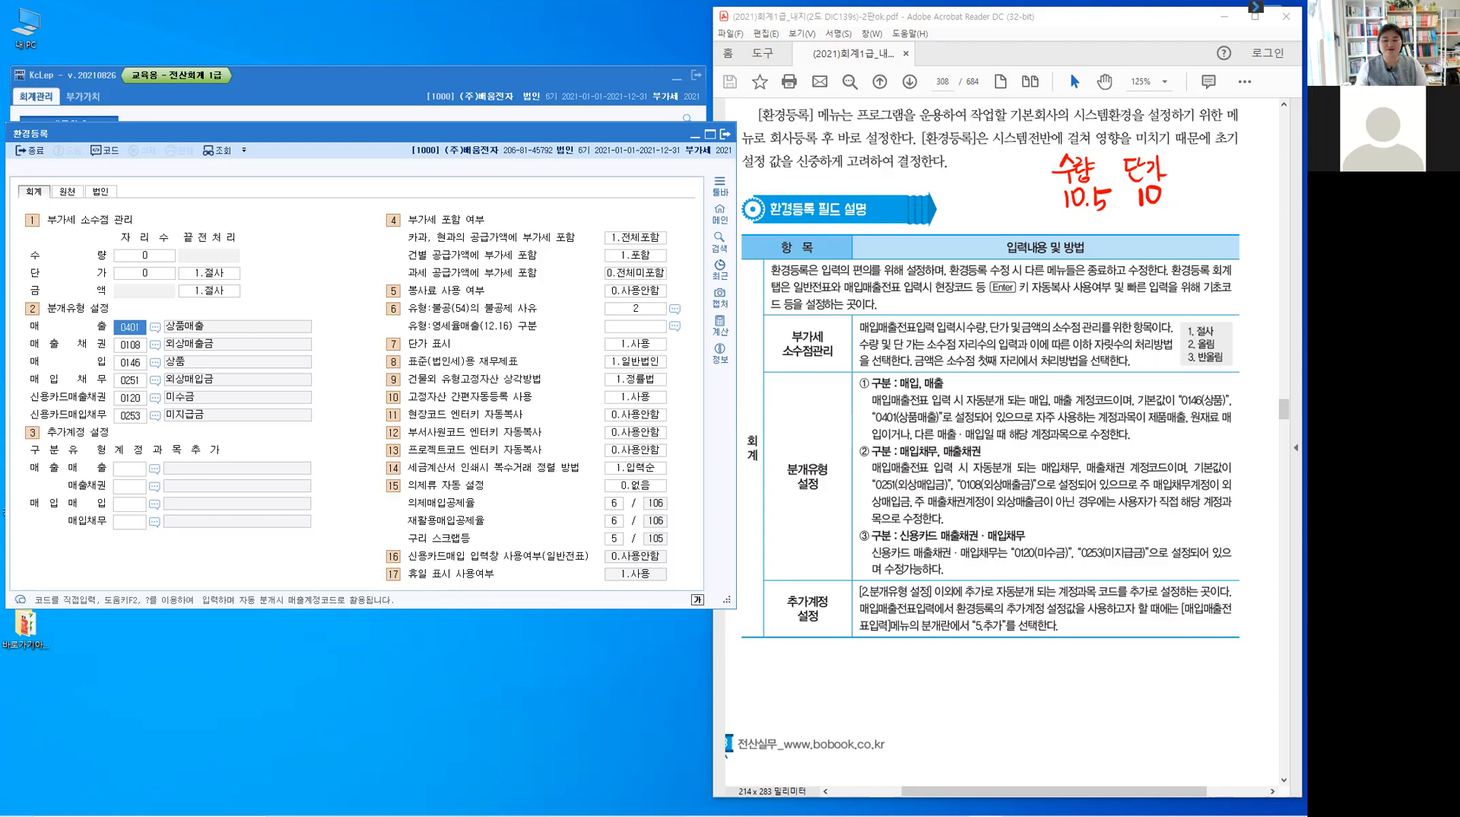
click(322, 102)
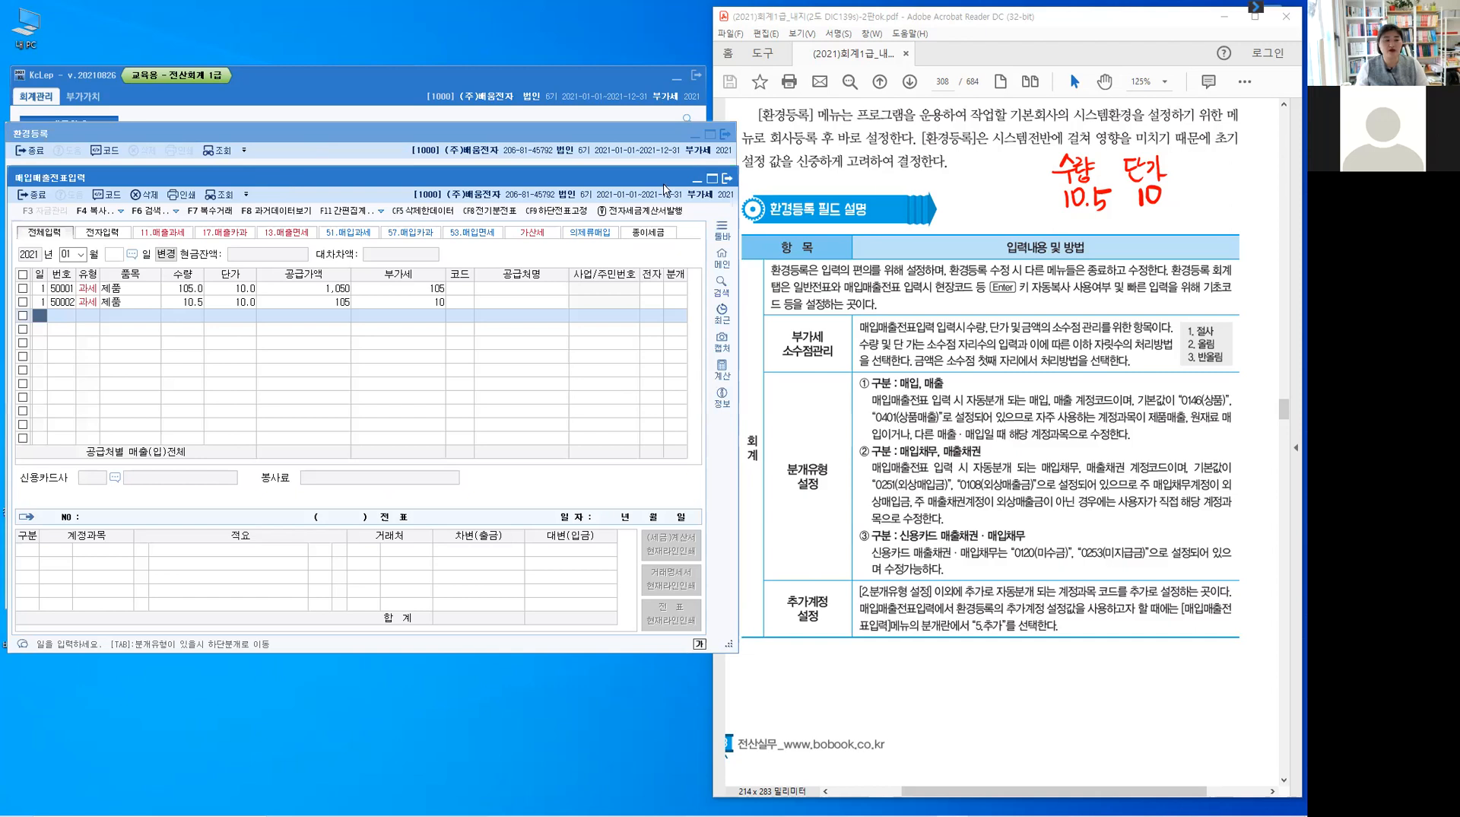
drag(291, 175, 664, 184)
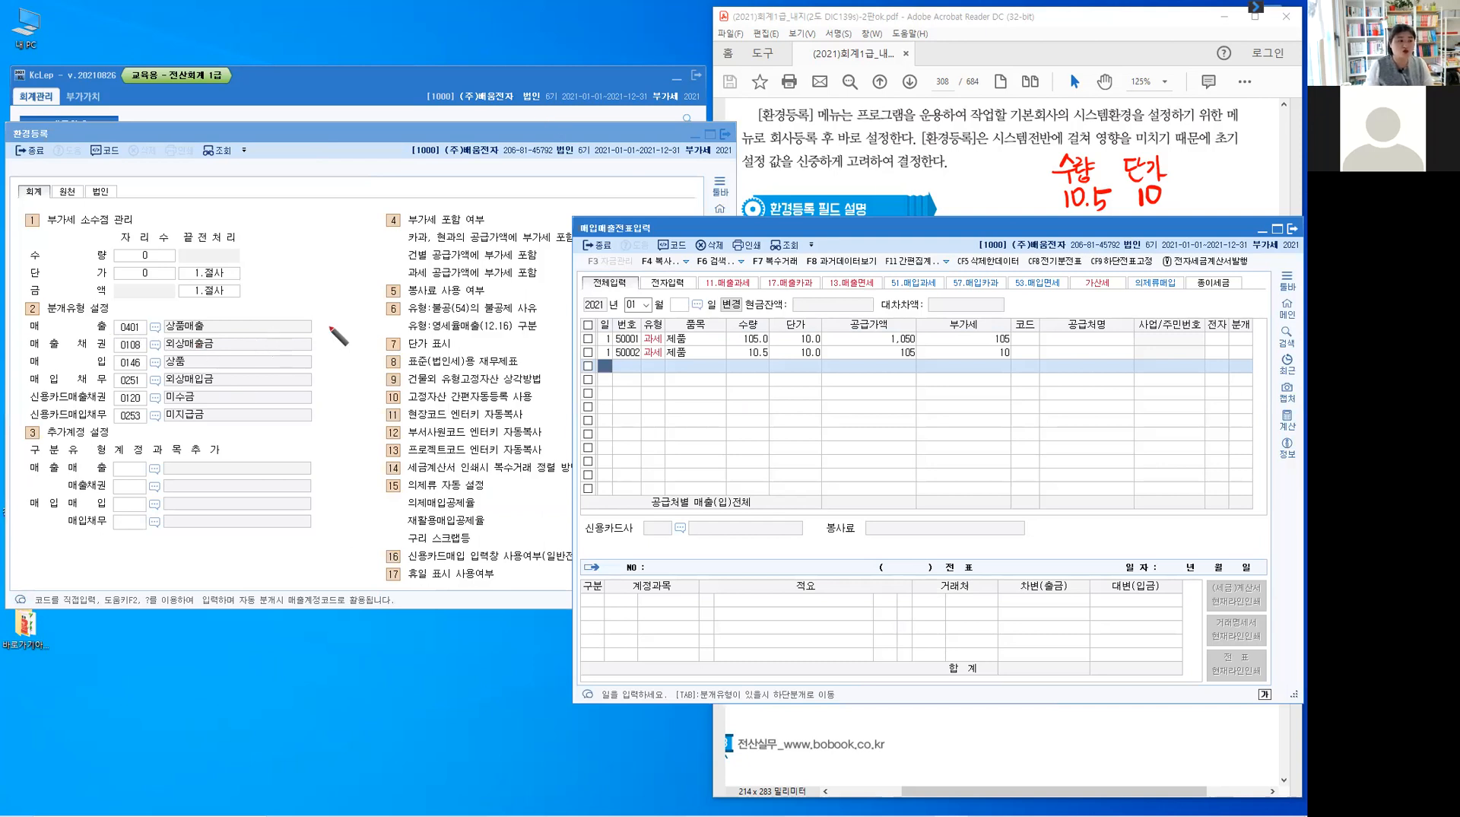
- Bracket the sales, purchase and credit card account pairs under 분개유형 설정 and underline the credit card 매출채권 and 매입채무 labels
drag(313, 324, 311, 345)
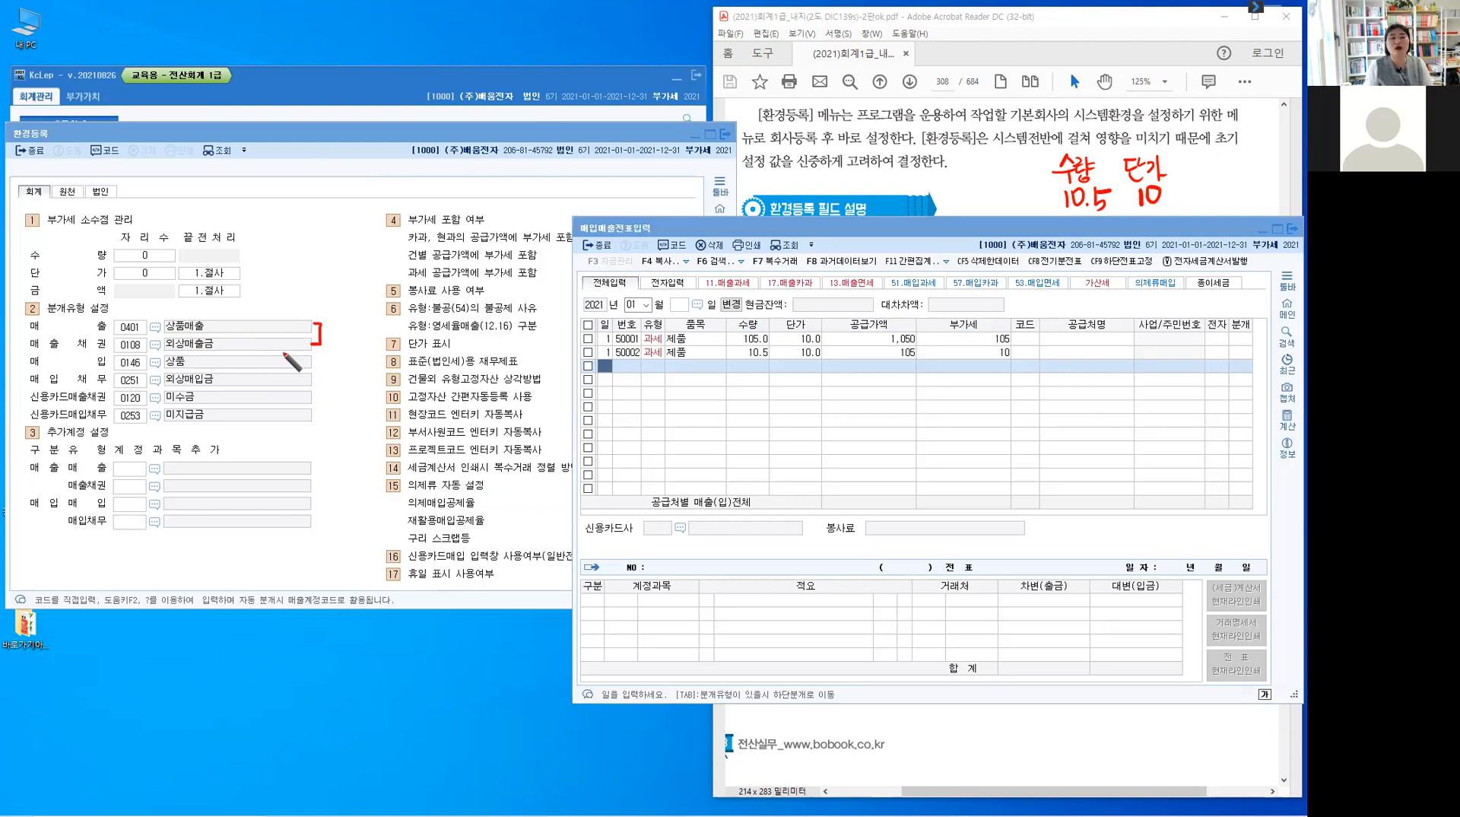
drag(311, 360, 312, 384)
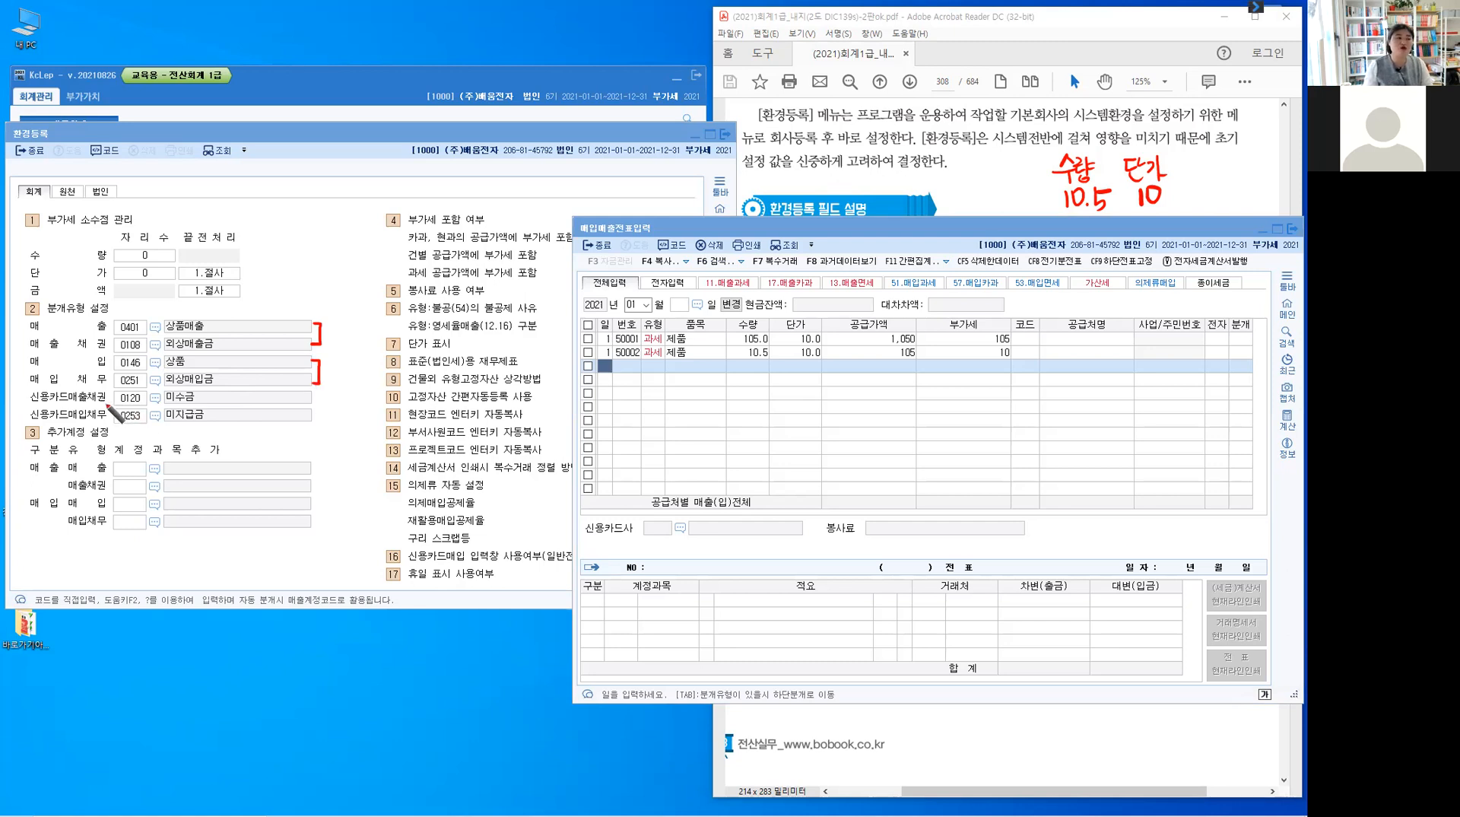
mouse_move(67, 398)
mouse_down()
mouse_move(105, 401)
mouse_move(88, 419)
mouse_move(104, 420)
mouse_up()
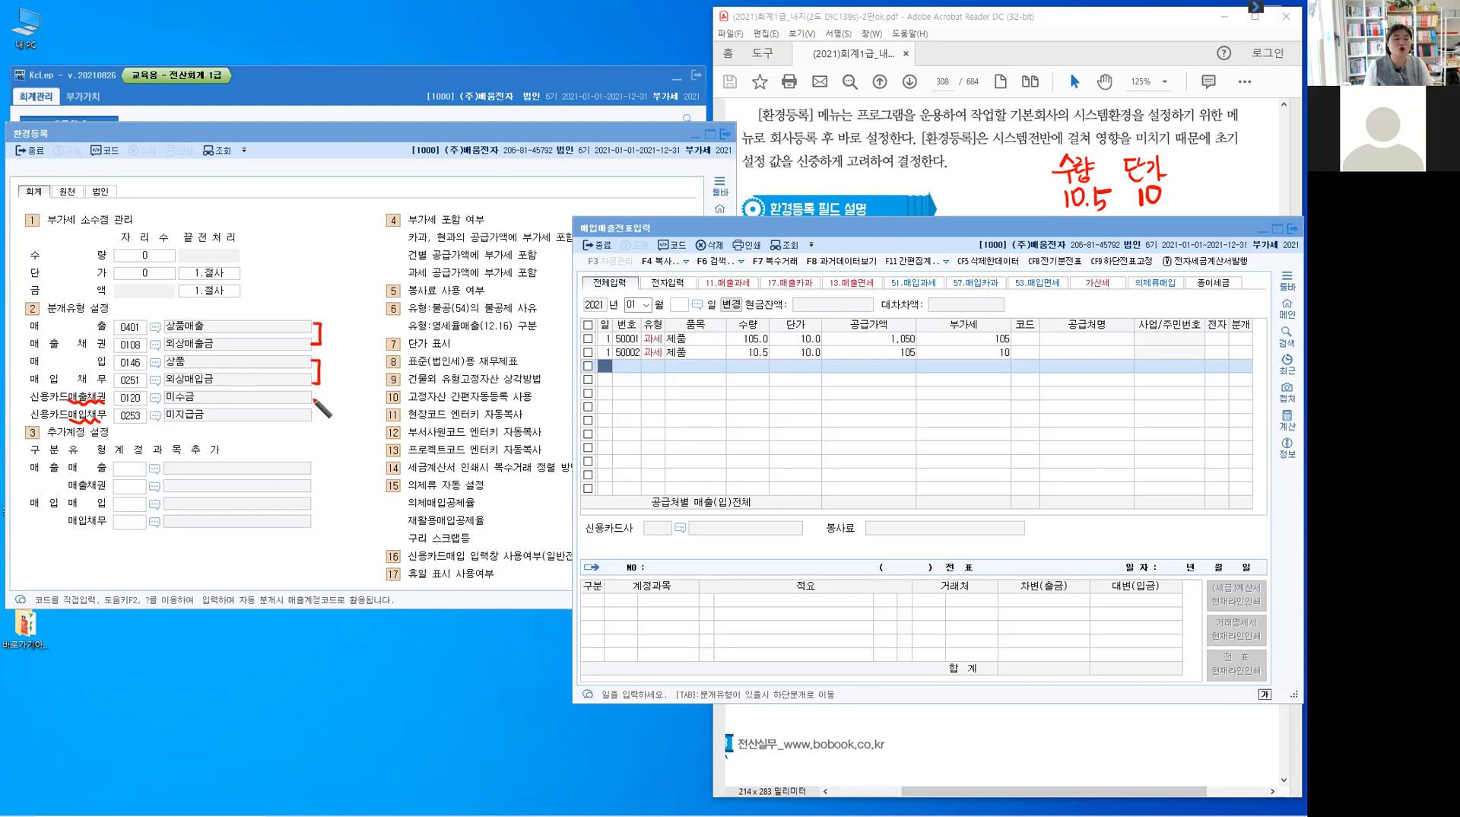
drag(312, 396, 311, 417)
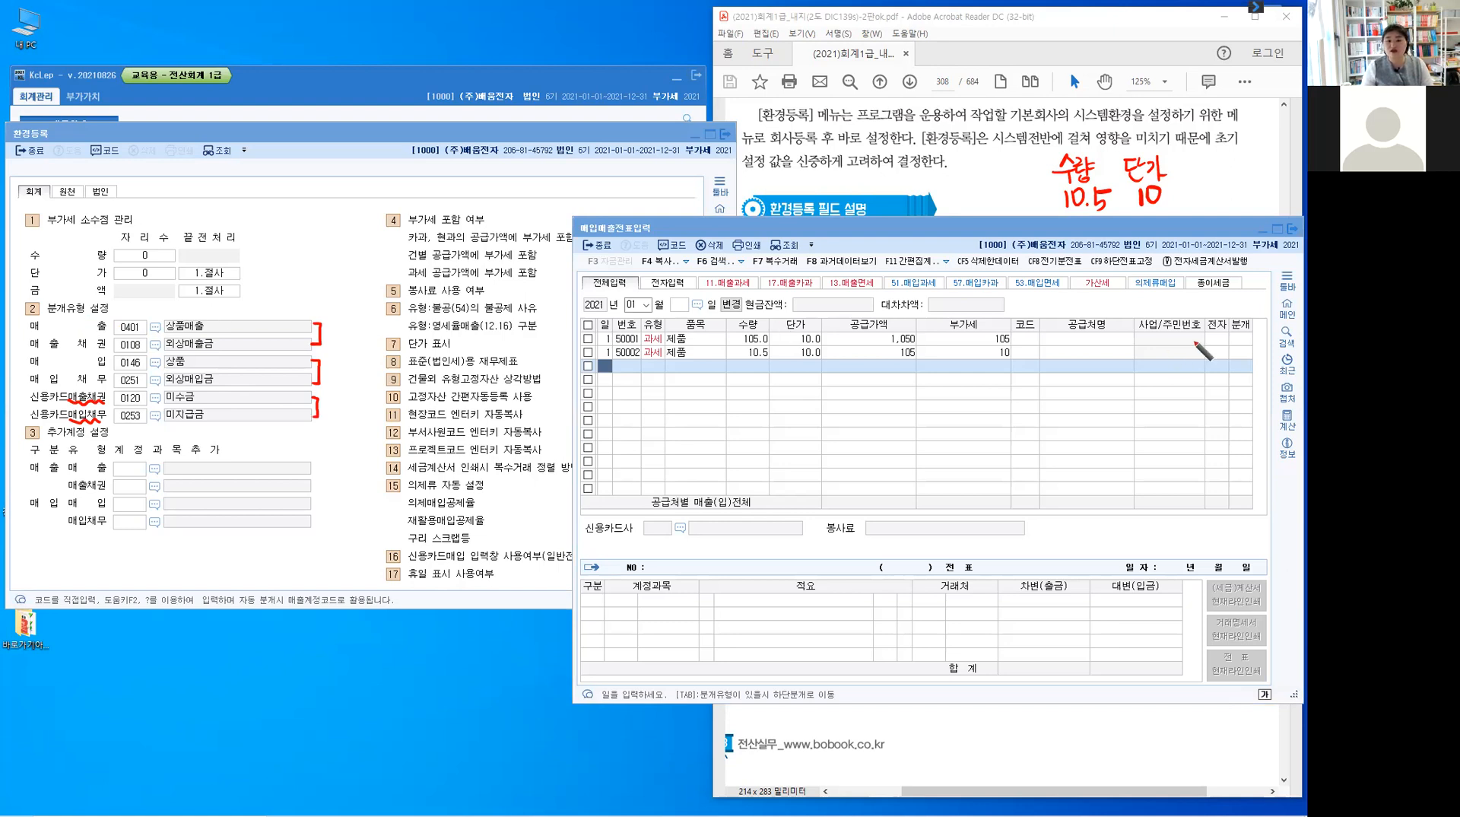
- Mark the 매입매출전표입력 title, circle the 분개 column heading, and write the numbers 0 to 4 beneath it
mouse_move(583, 215)
mouse_down()
mouse_move(585, 243)
mouse_move(641, 250)
mouse_up()
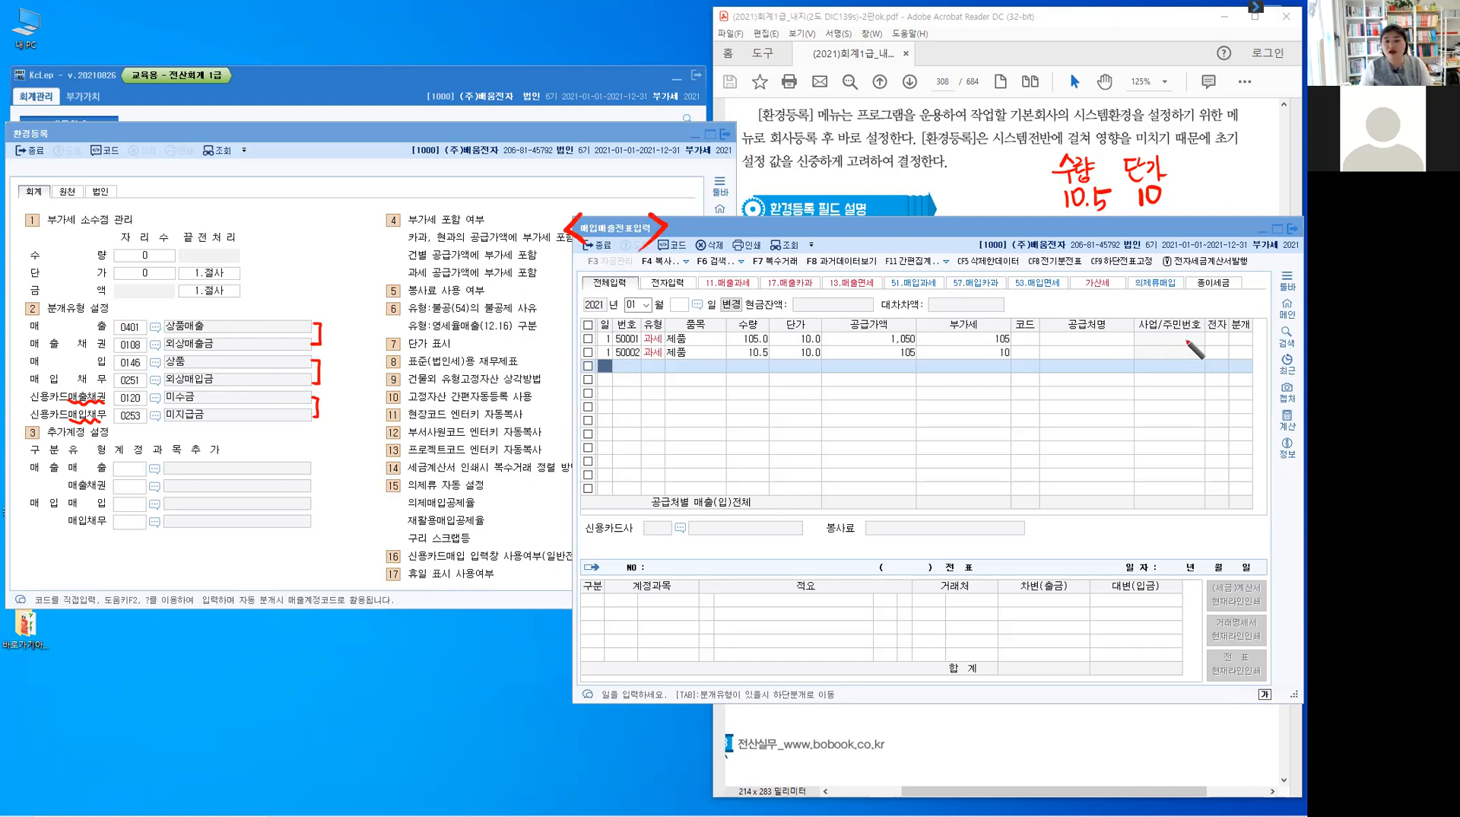
mouse_move(1252, 330)
mouse_down()
mouse_move(1253, 311)
mouse_move(1246, 334)
mouse_up()
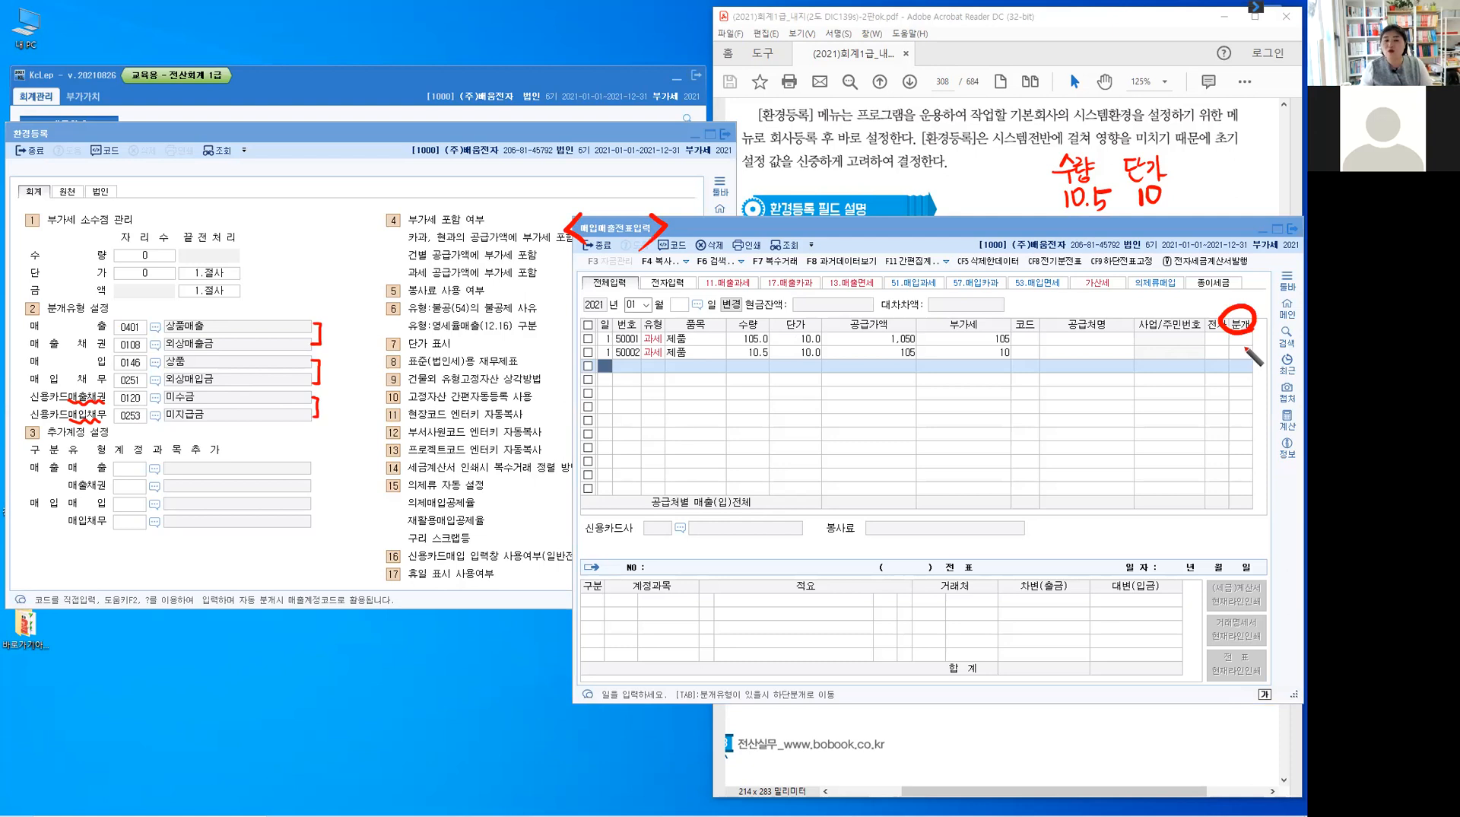
mouse_move(1236, 341)
mouse_down()
mouse_move(1260, 350)
mouse_move(1233, 377)
mouse_up()
click(1244, 352)
click(1243, 375)
mouse_move(1252, 371)
mouse_down()
mouse_move(1268, 373)
mouse_move(1244, 401)
mouse_move(1270, 389)
mouse_move(1233, 424)
mouse_up()
click(1246, 400)
click(1248, 422)
mouse_move(1256, 415)
mouse_down()
mouse_move(1272, 415)
mouse_move(1245, 447)
mouse_up()
mouse_move(1243, 440)
mouse_down()
mouse_move(1242, 456)
mouse_move(1272, 444)
mouse_up()
click(1248, 453)
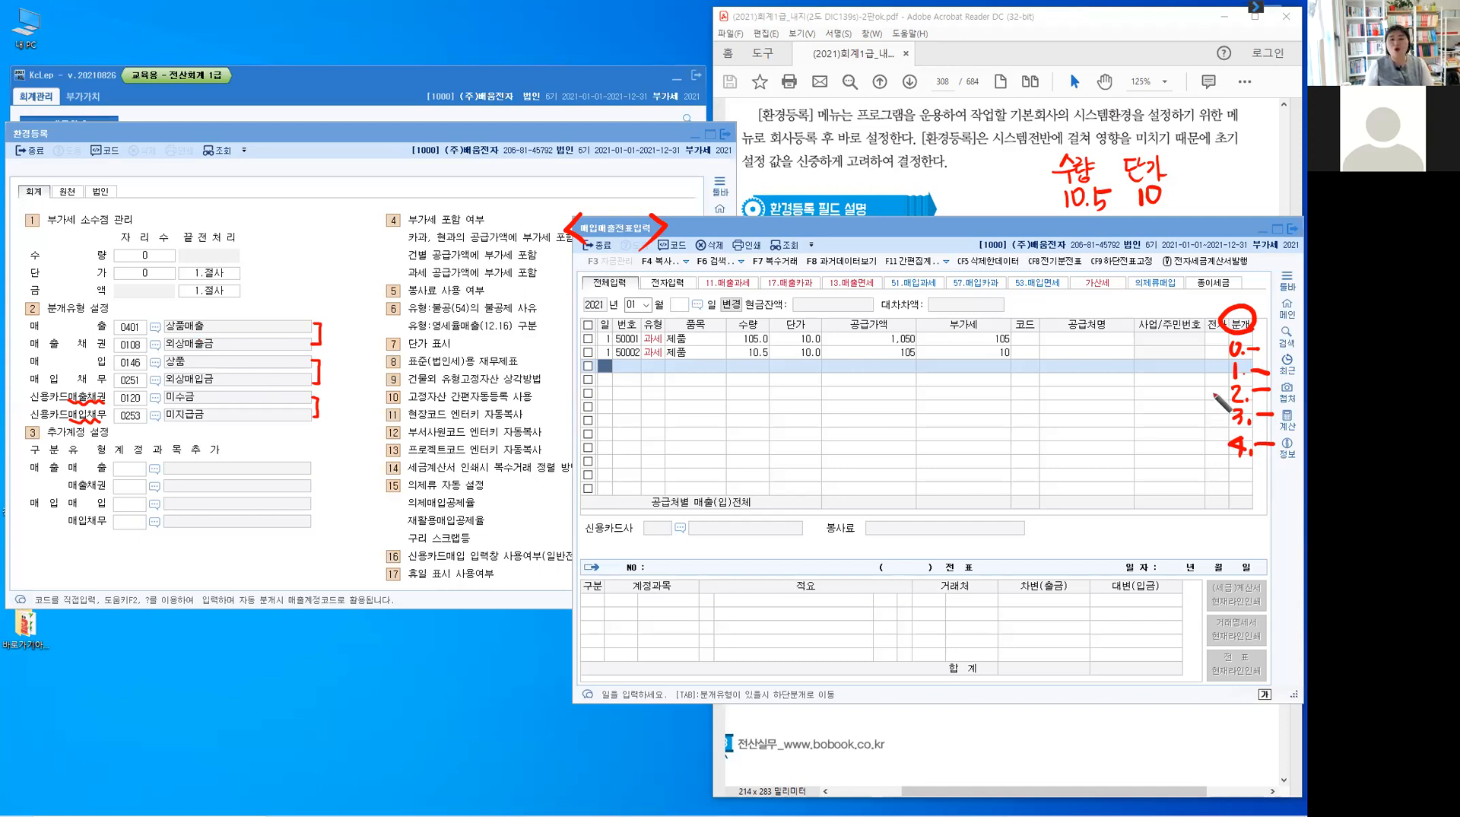
- Check-mark journal type 2 and circle the default accounts under 분개유형 설정, and erase all screen annotations
drag(1204, 387, 1221, 385)
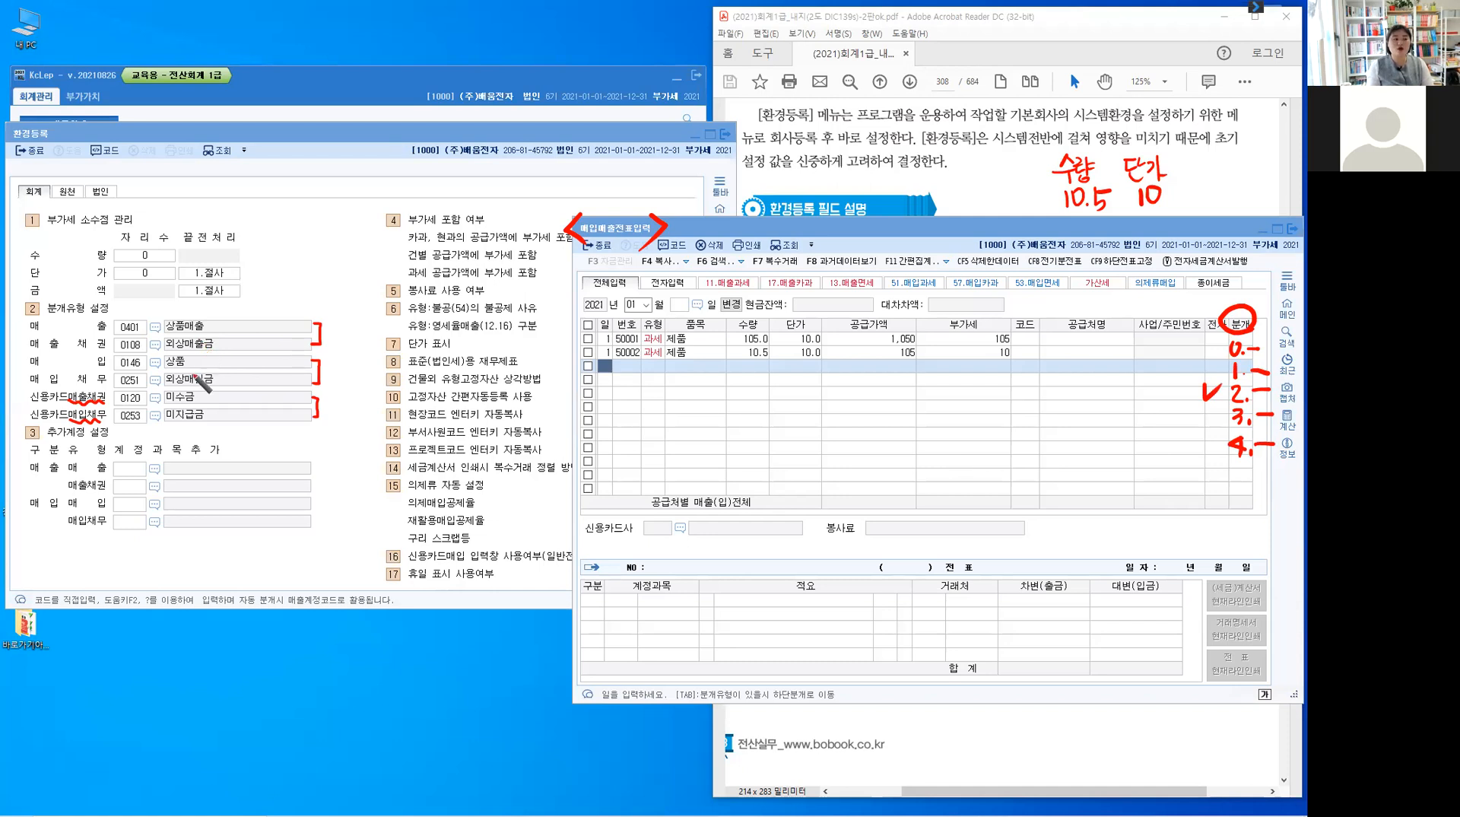
mouse_move(169, 369)
mouse_down()
mouse_move(196, 356)
mouse_move(211, 380)
mouse_move(199, 352)
mouse_up()
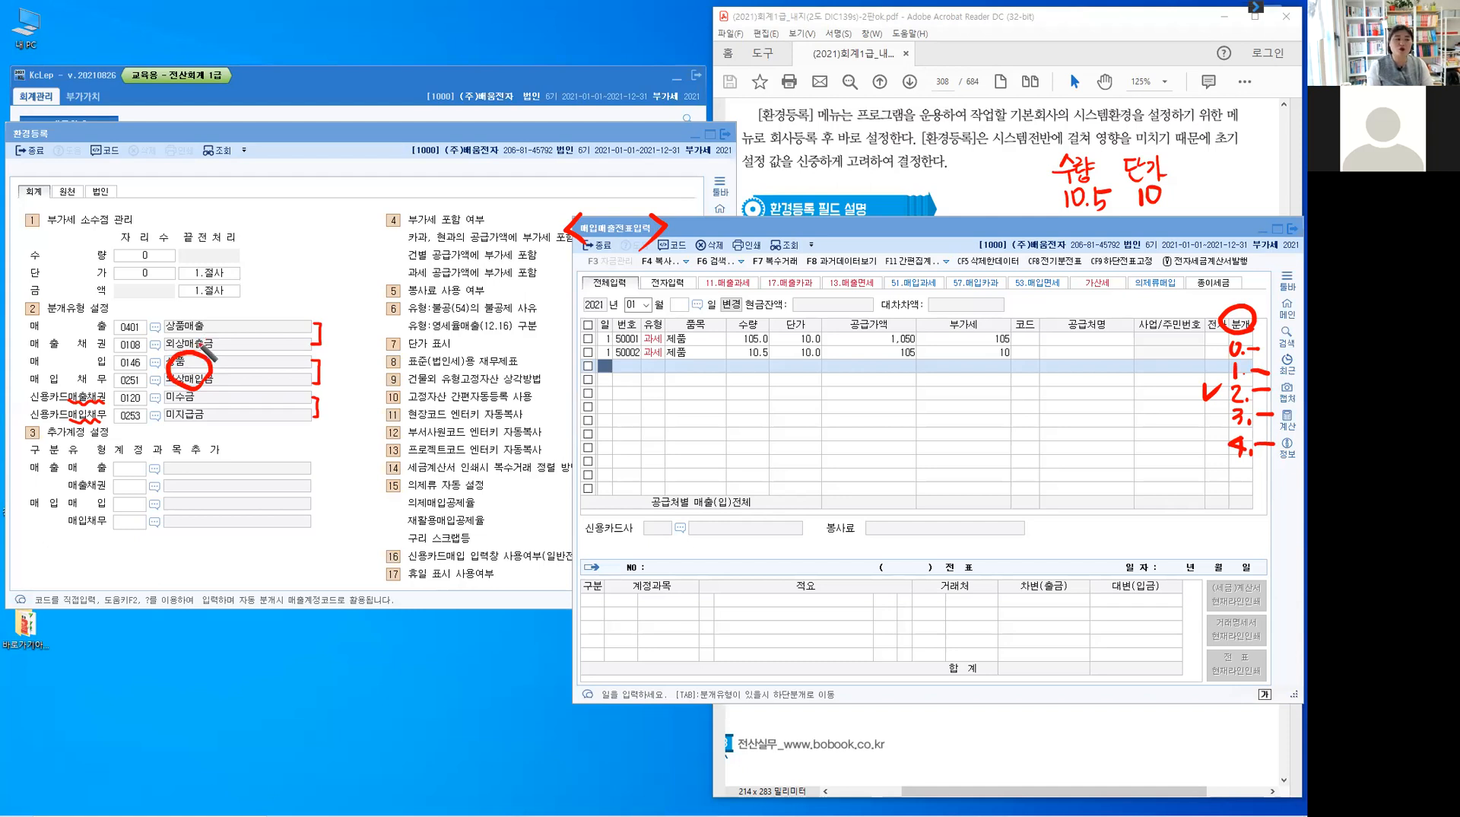
drag(204, 318, 199, 319)
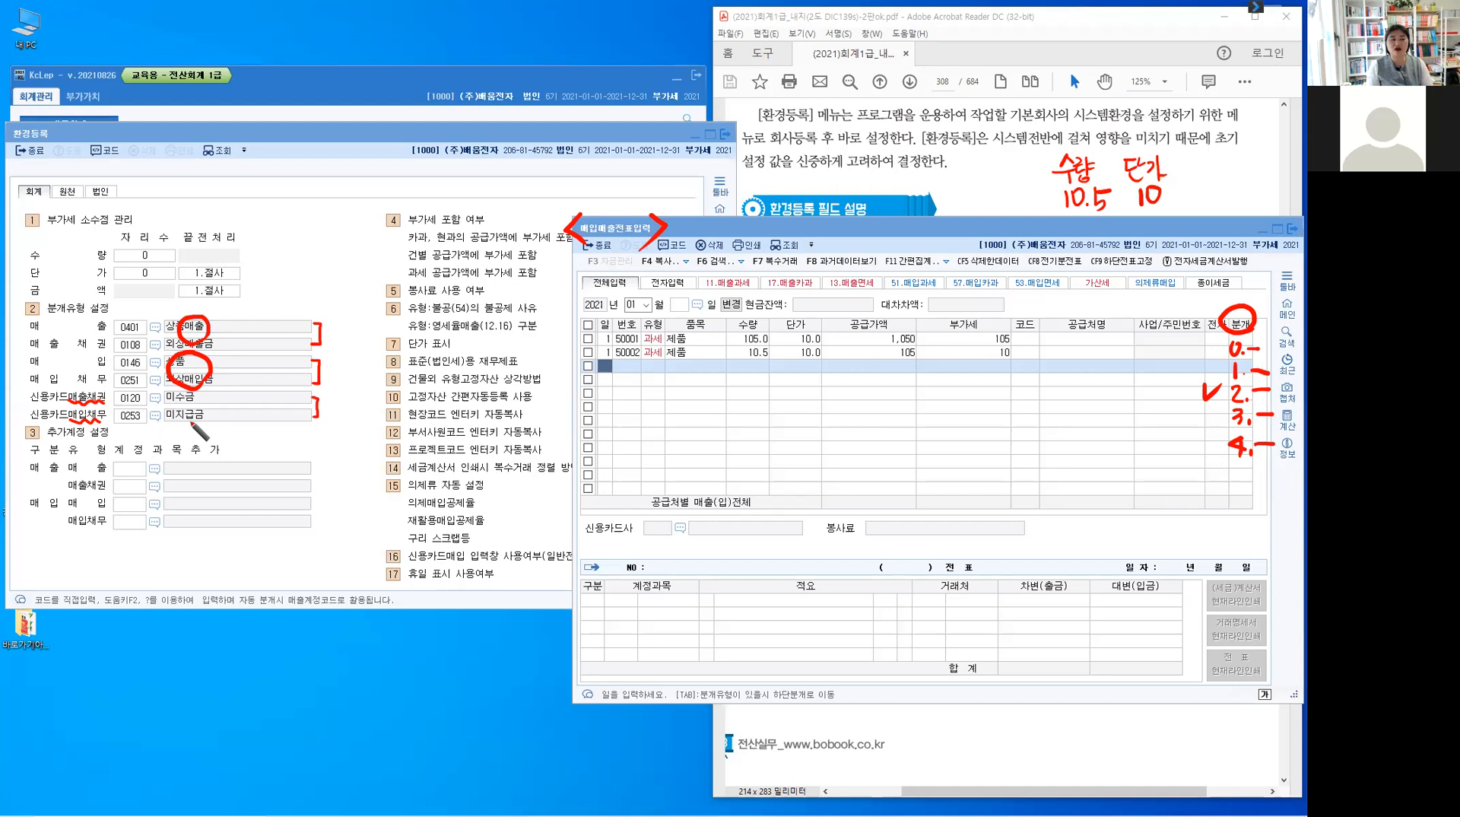
drag(195, 393, 216, 417)
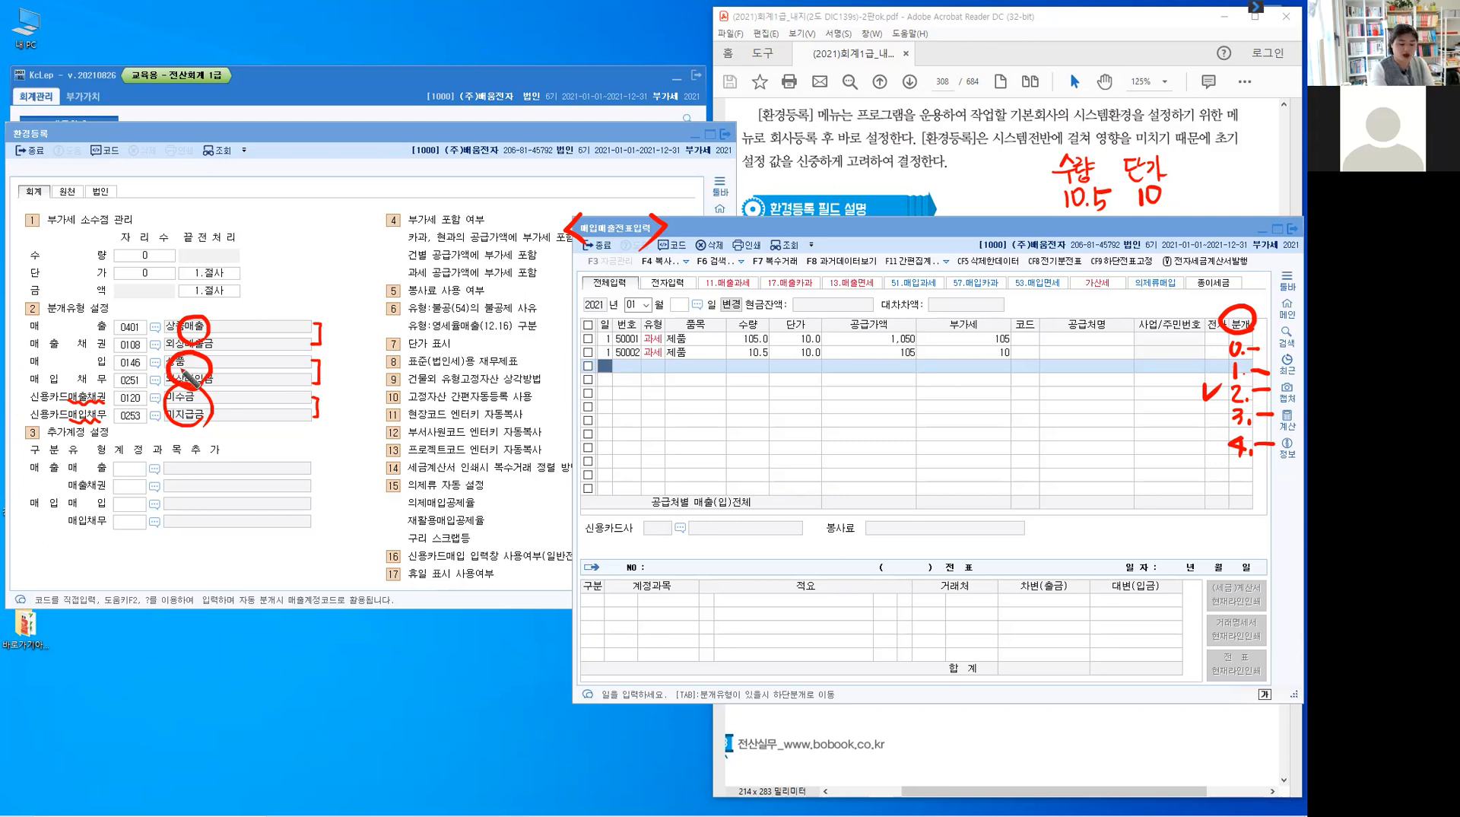
key(e)
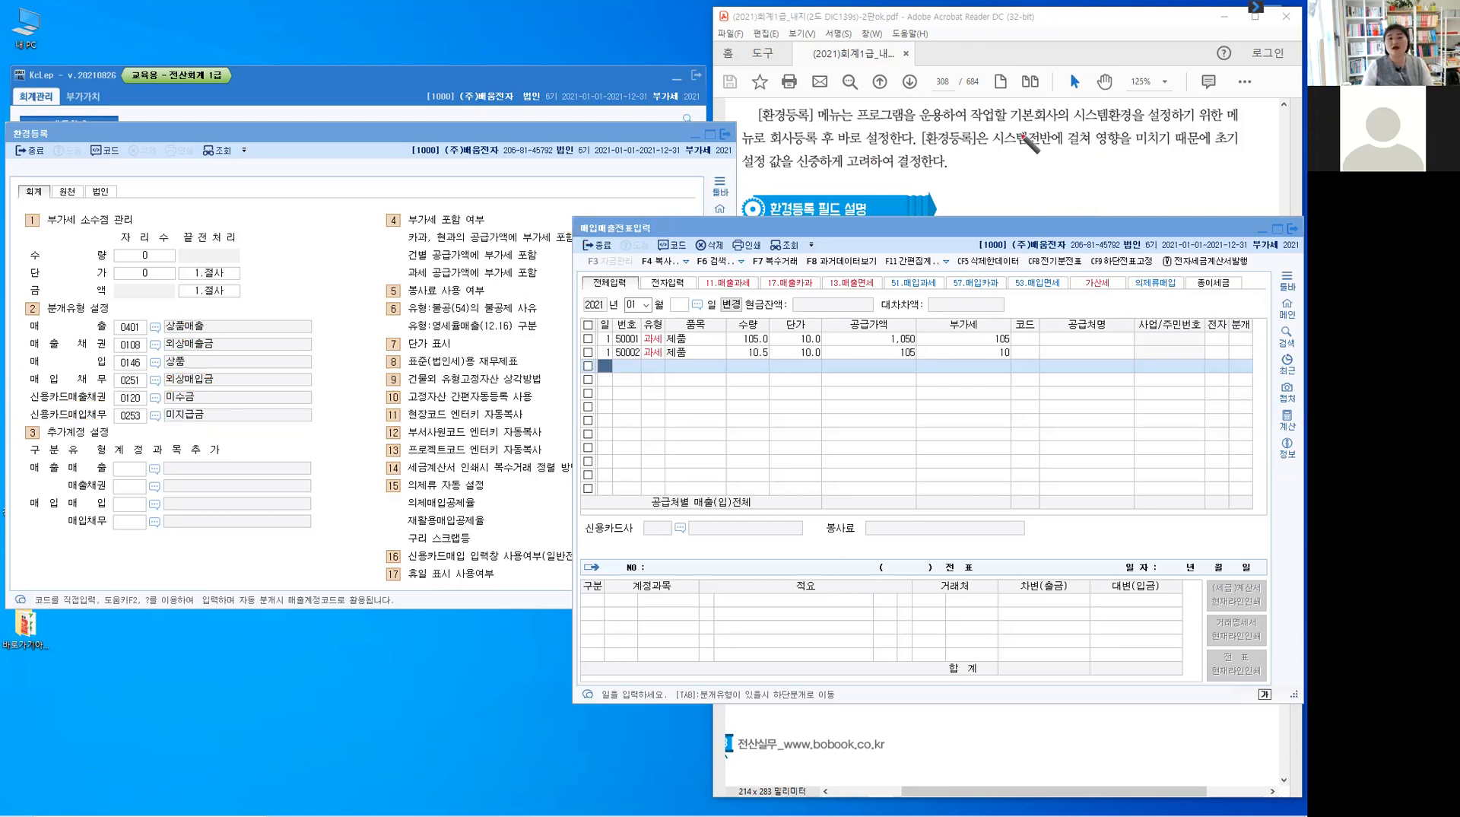
- Handwrite 도매업 in red on the PDF page, just above the 환경등록 필드 설명 heading
mouse_move(952, 159)
mouse_down()
mouse_move(970, 155)
mouse_move(972, 168)
mouse_up()
drag(963, 171, 963, 182)
drag(951, 184, 986, 178)
drag(987, 161, 987, 179)
drag(994, 156, 993, 189)
drag(996, 160, 988, 169)
drag(997, 163, 1003, 163)
drag(1005, 152, 1005, 176)
drag(985, 173, 1008, 187)
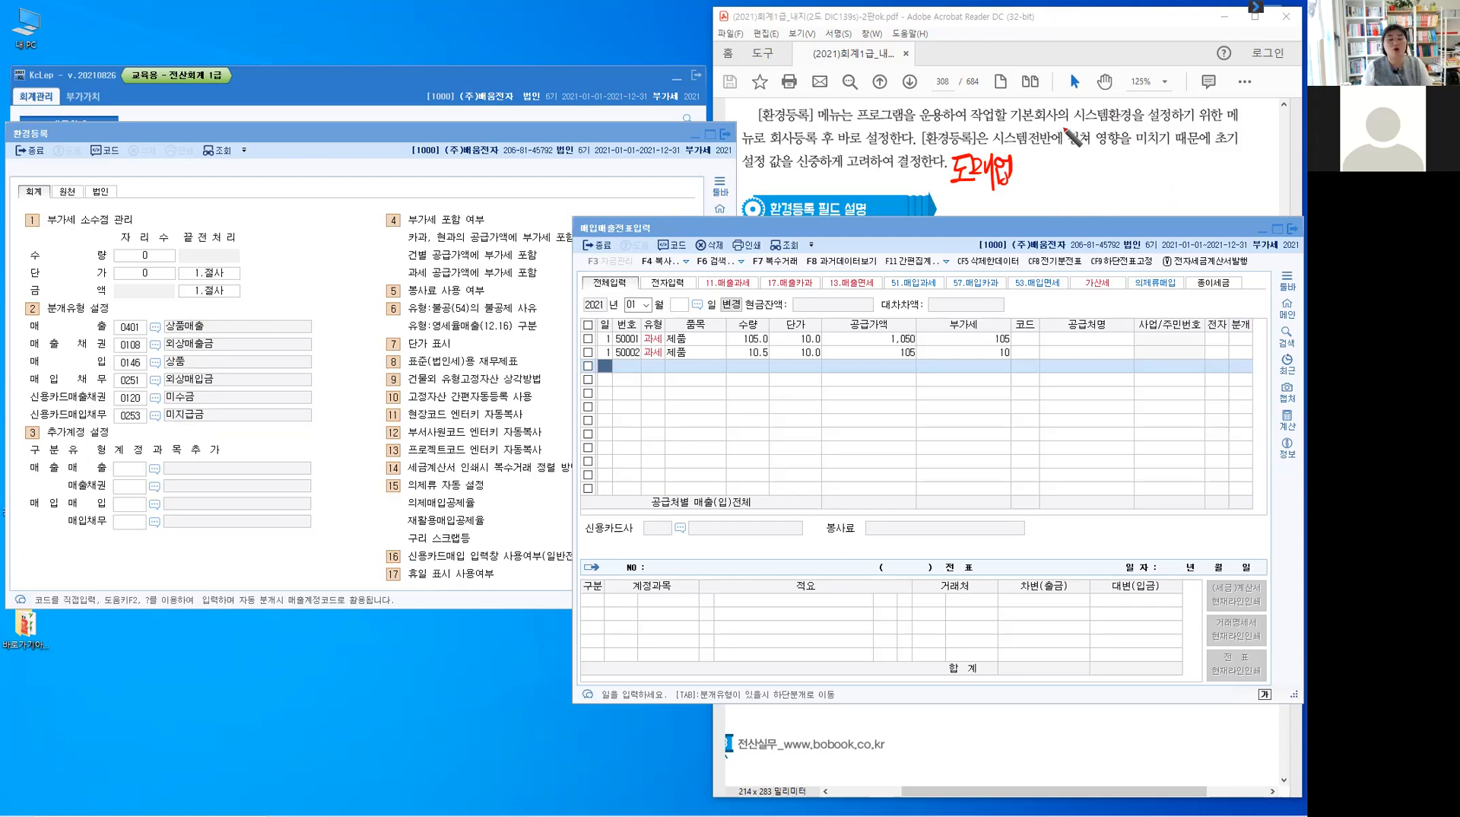
- Handwrite 매입 over 상품 and 매출 over 상품매출 on the PDF, and bracket the 매출 to 매입채무 accounts in environment registration
mouse_move(1069, 124)
mouse_down()
mouse_move(1083, 140)
mouse_move(1112, 133)
mouse_move(1088, 129)
mouse_move(1119, 156)
mouse_move(1170, 134)
mouse_move(1220, 135)
mouse_move(1215, 156)
mouse_move(1228, 148)
mouse_move(1197, 152)
mouse_move(1229, 156)
mouse_up()
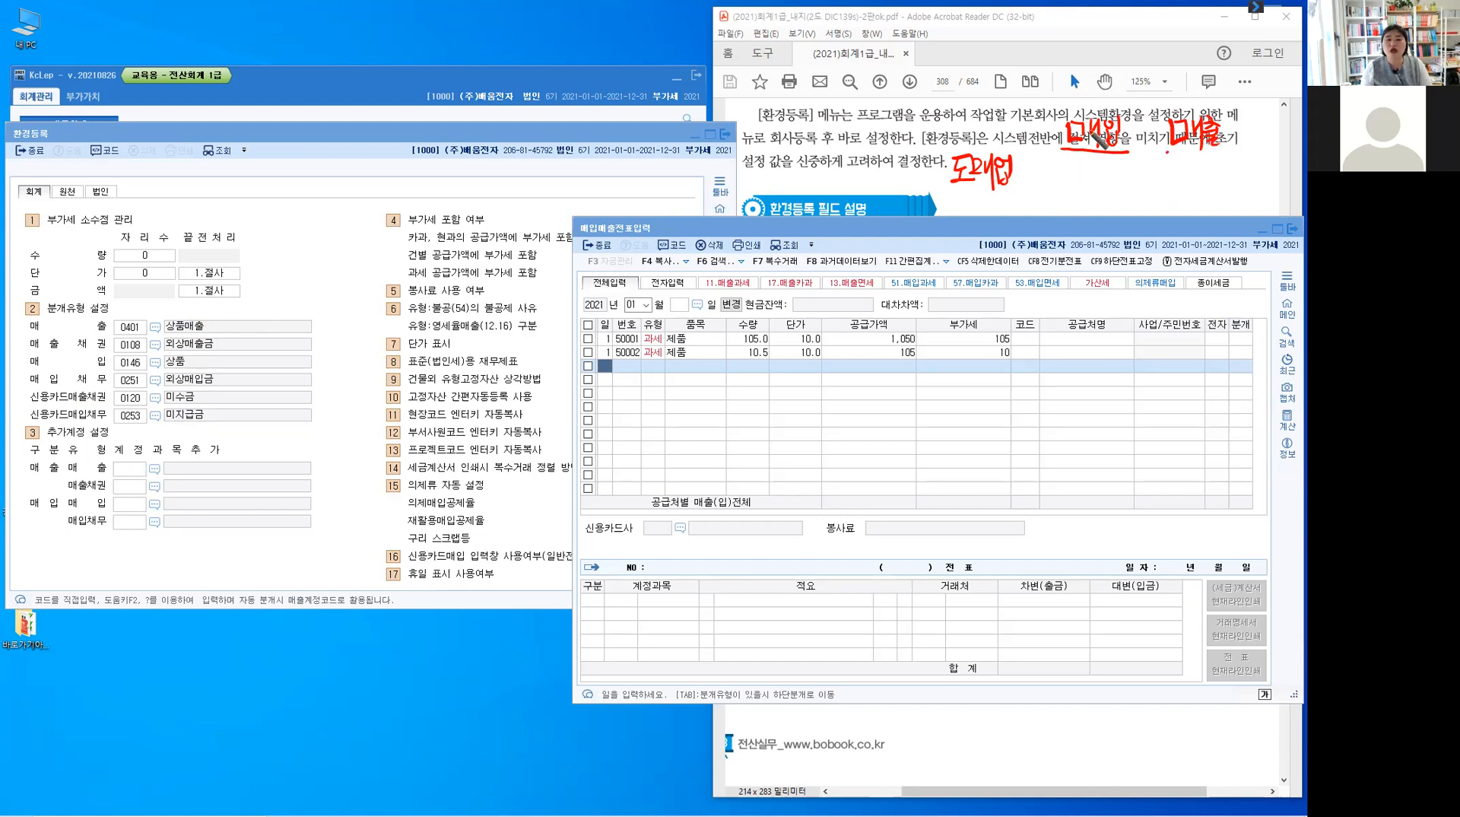
mouse_move(1072, 173)
mouse_down()
mouse_move(1065, 186)
mouse_move(1104, 175)
mouse_move(1108, 190)
mouse_up()
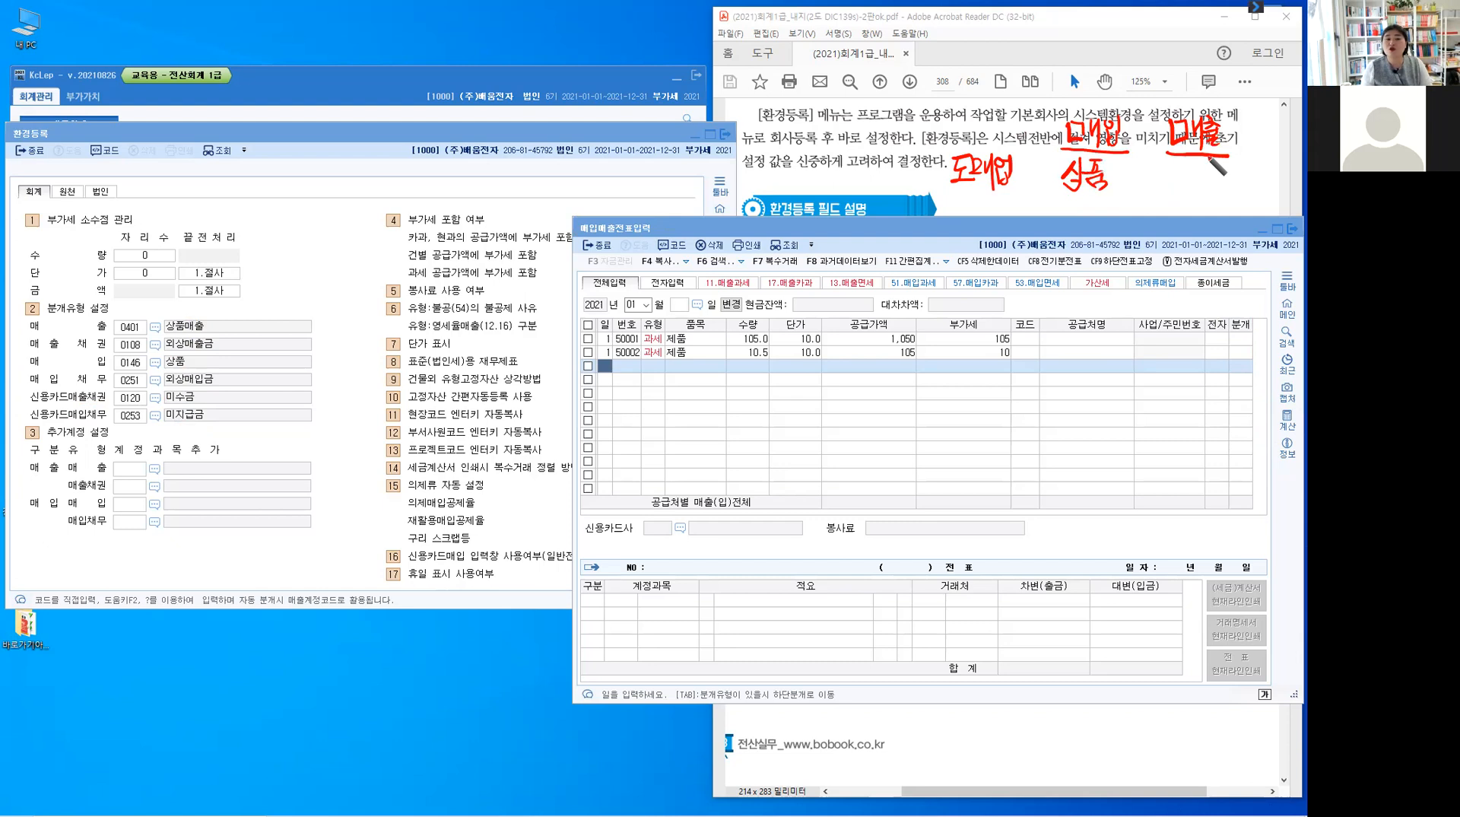
mouse_move(1183, 164)
mouse_down()
mouse_move(1172, 182)
mouse_move(1192, 183)
mouse_up()
mouse_move(1183, 184)
mouse_down()
mouse_move(1208, 168)
mouse_move(1200, 177)
mouse_up()
drag(1194, 179, 1210, 179)
drag(1202, 180, 1210, 193)
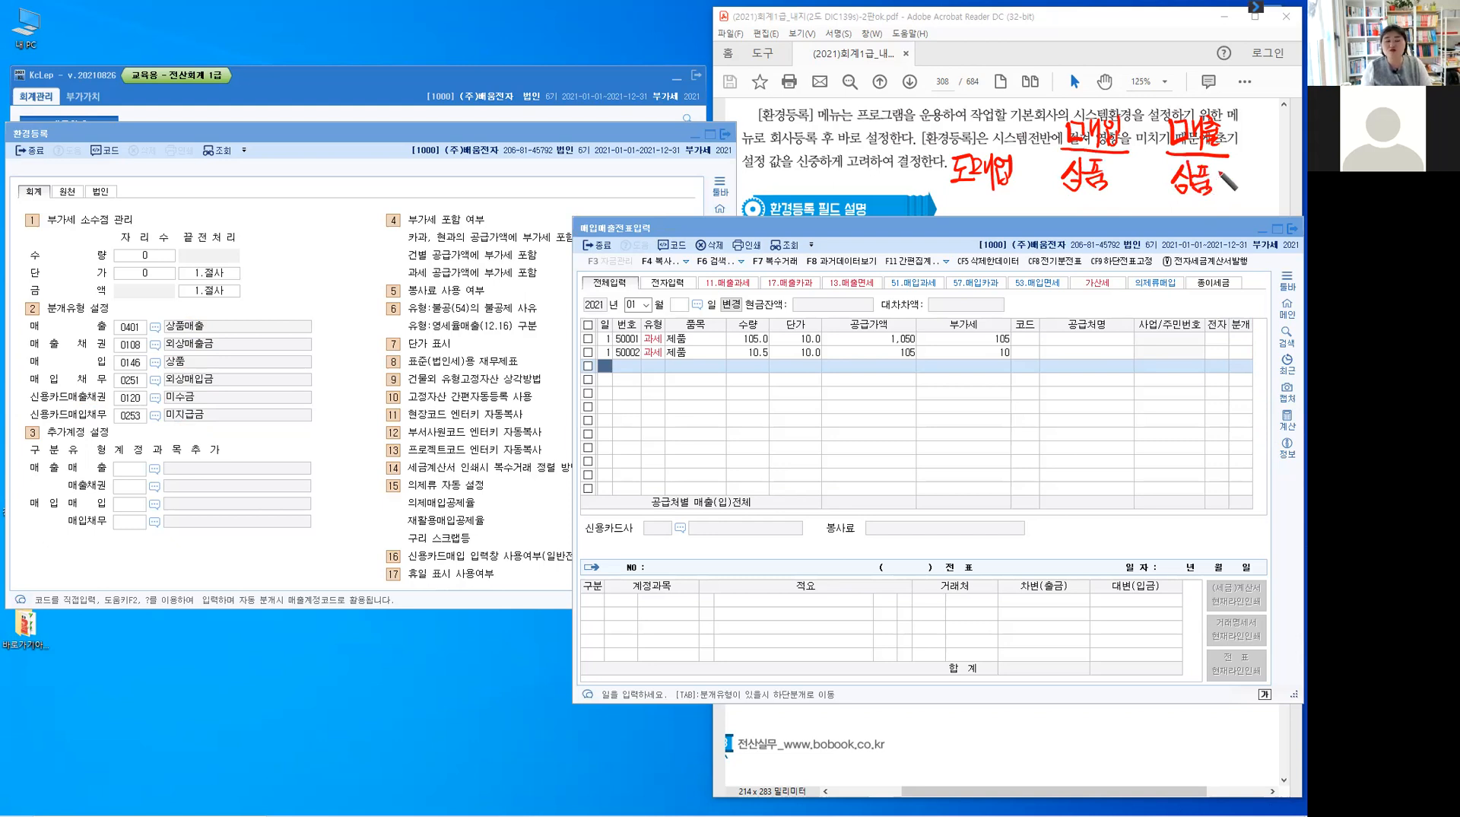
drag(1217, 174, 1218, 186)
drag(1217, 174, 1230, 189)
drag(1230, 178, 1236, 178)
mouse_move(1237, 165)
mouse_down()
mouse_move(1237, 193)
mouse_move(1262, 173)
mouse_up()
drag(1243, 177, 1265, 176)
drag(1248, 181, 1263, 194)
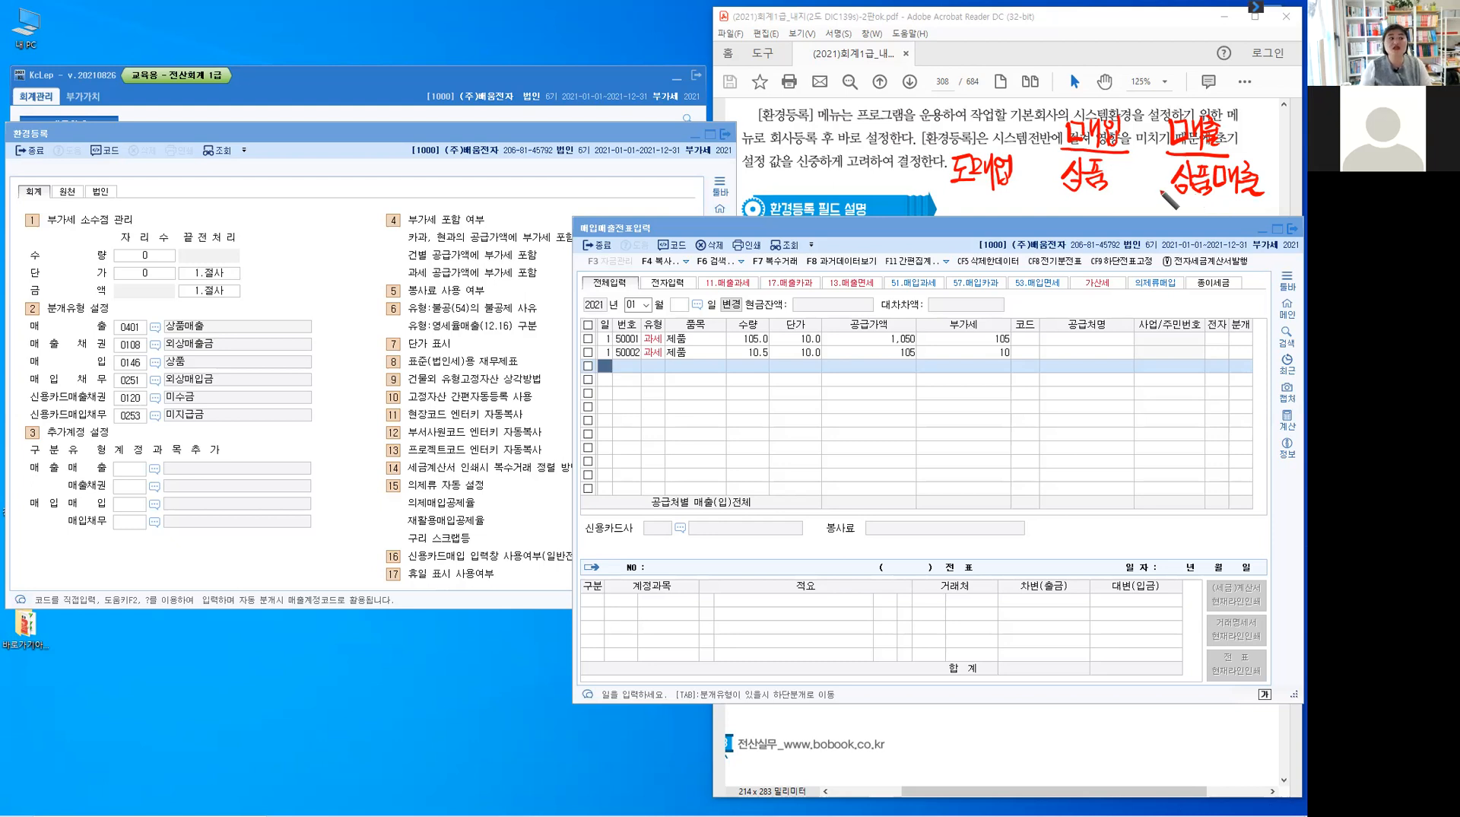
mouse_move(316, 327)
mouse_down()
mouse_move(332, 367)
mouse_move(316, 382)
mouse_up()
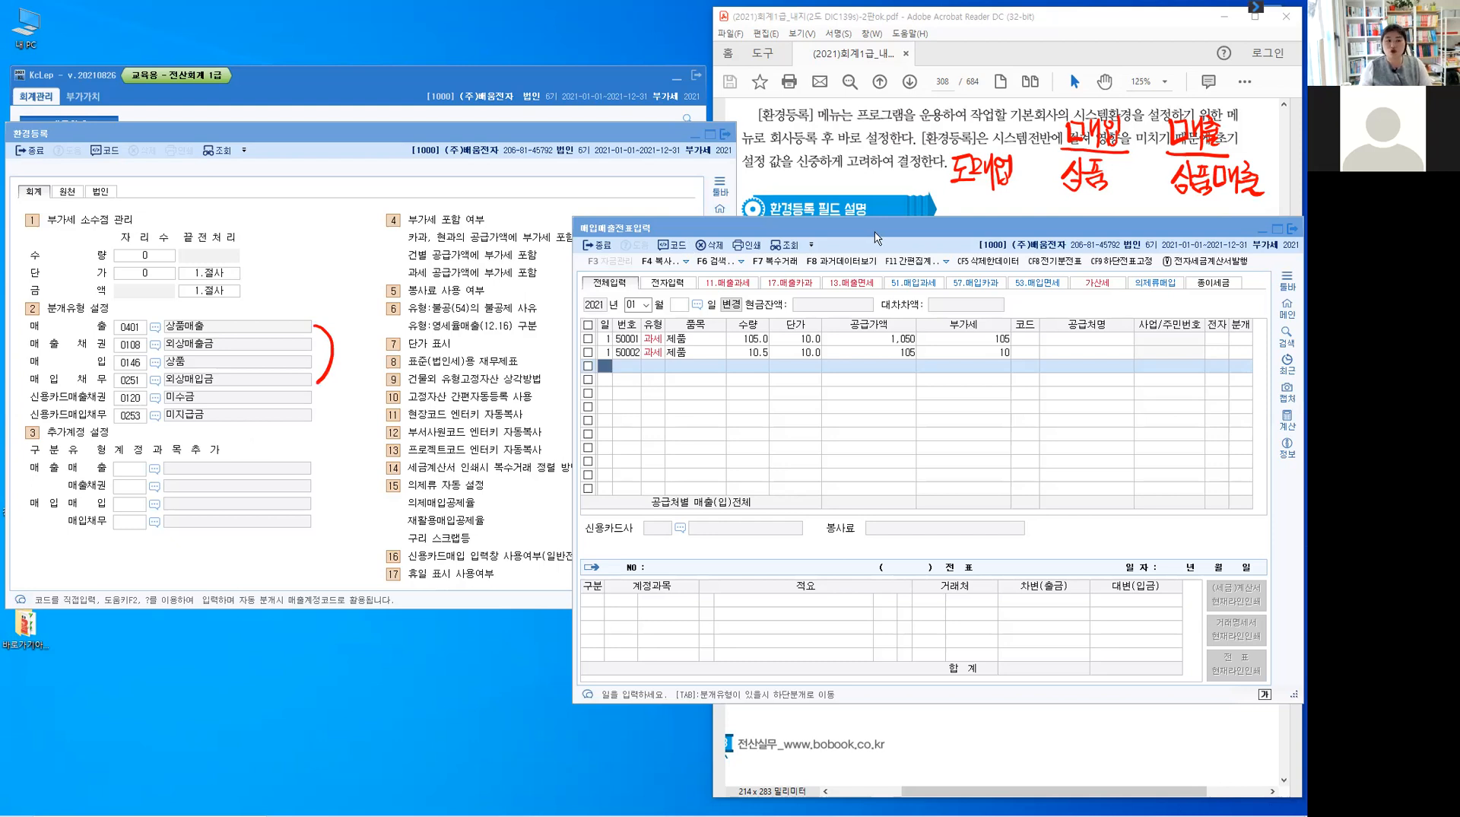
- Reposition the purchase and sales voucher entry window so the bracketed 분개유형 설정 accounts remain in view
drag(874, 232, 702, 208)
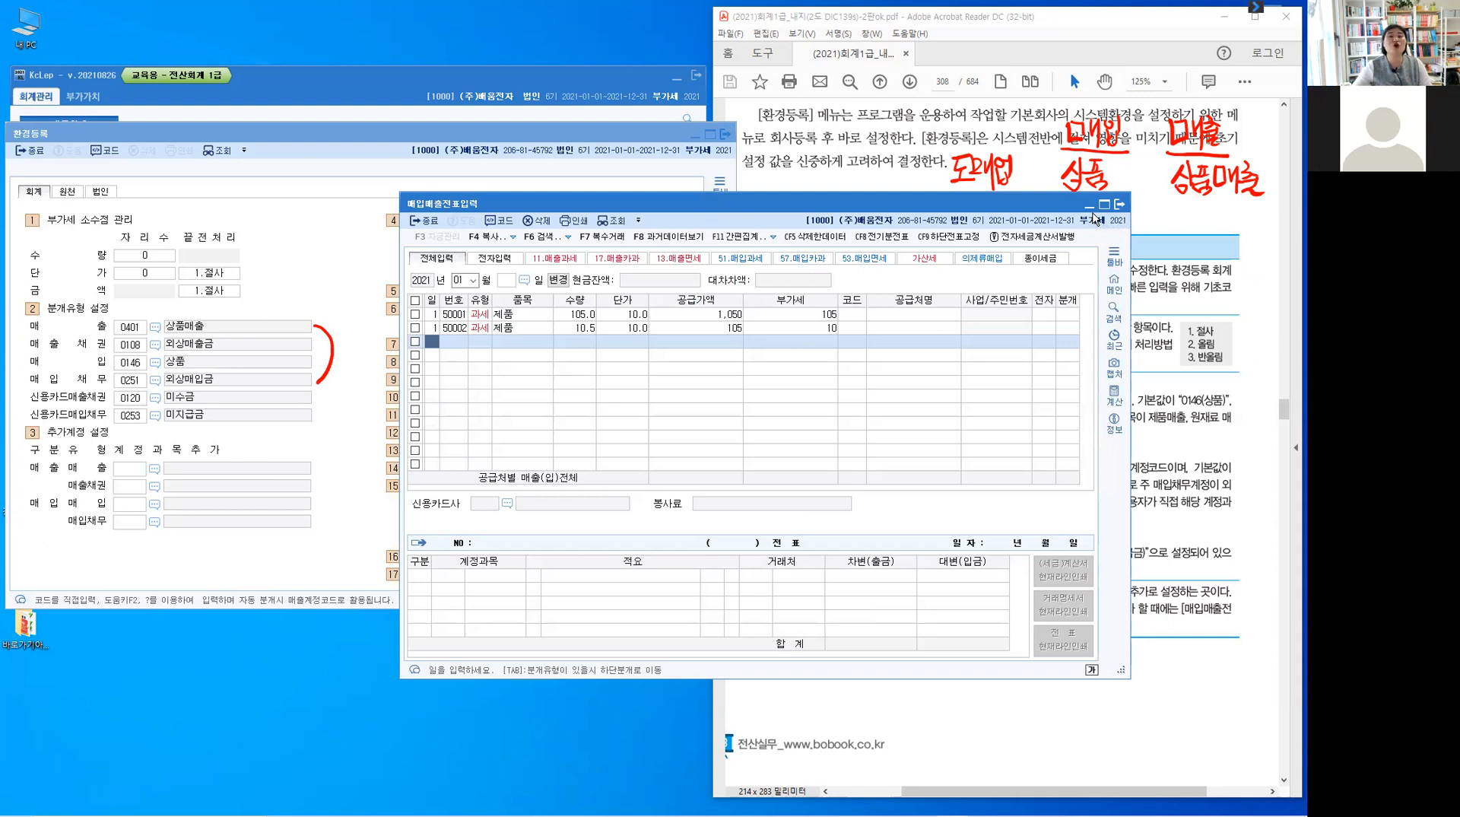
click(314, 73)
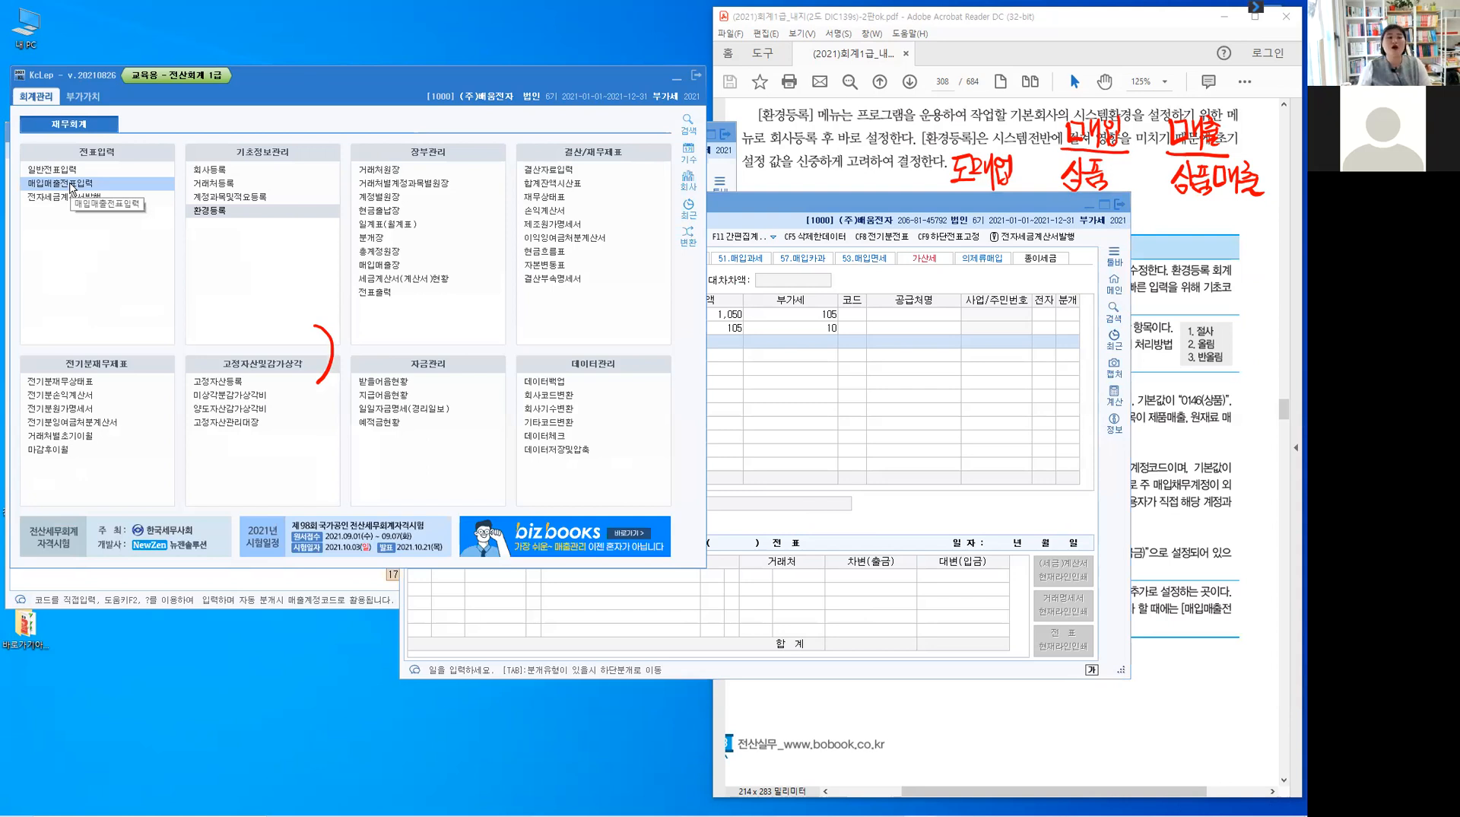
click(793, 204)
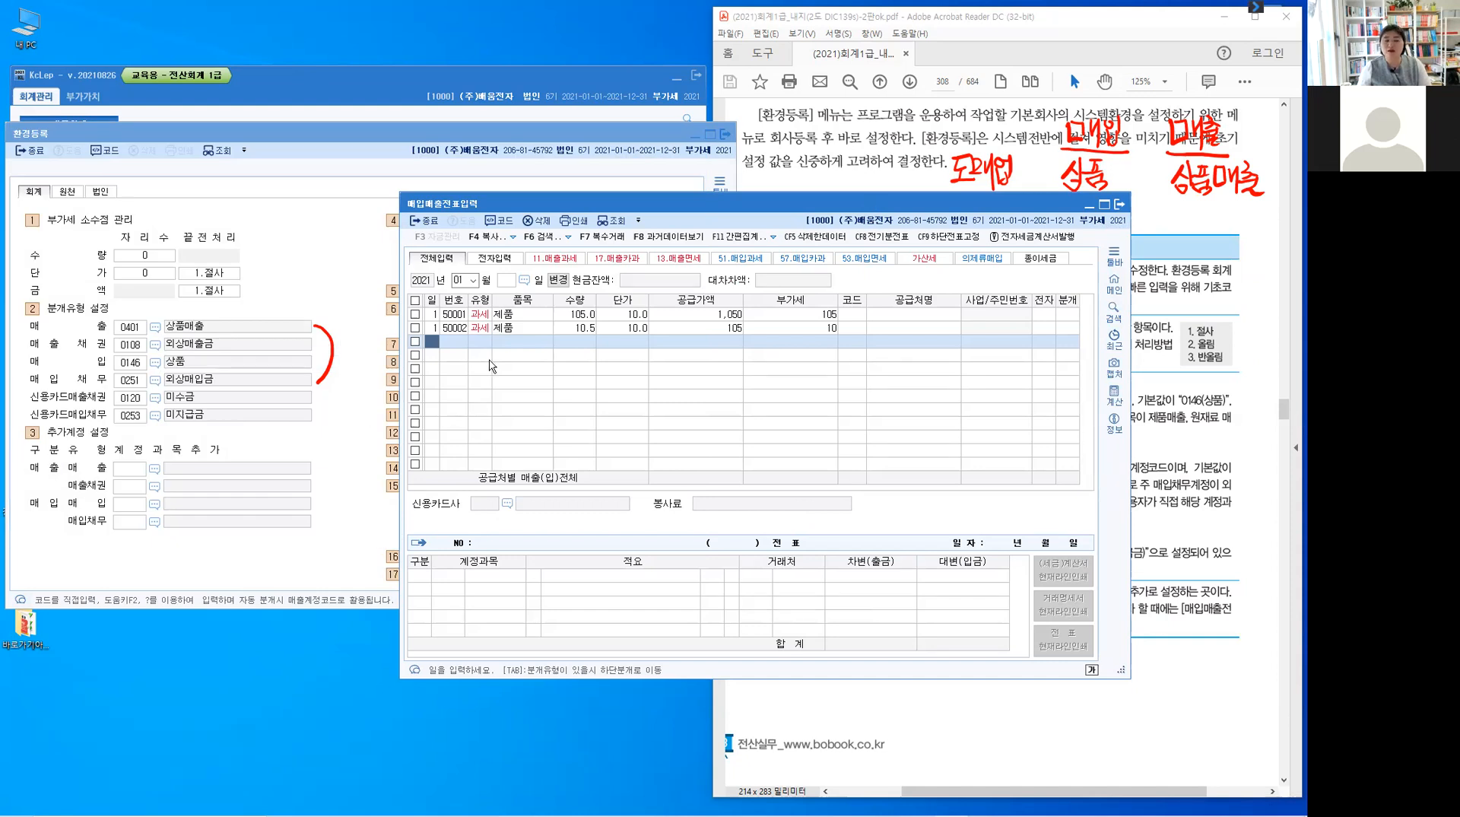
drag(431, 203, 491, 217)
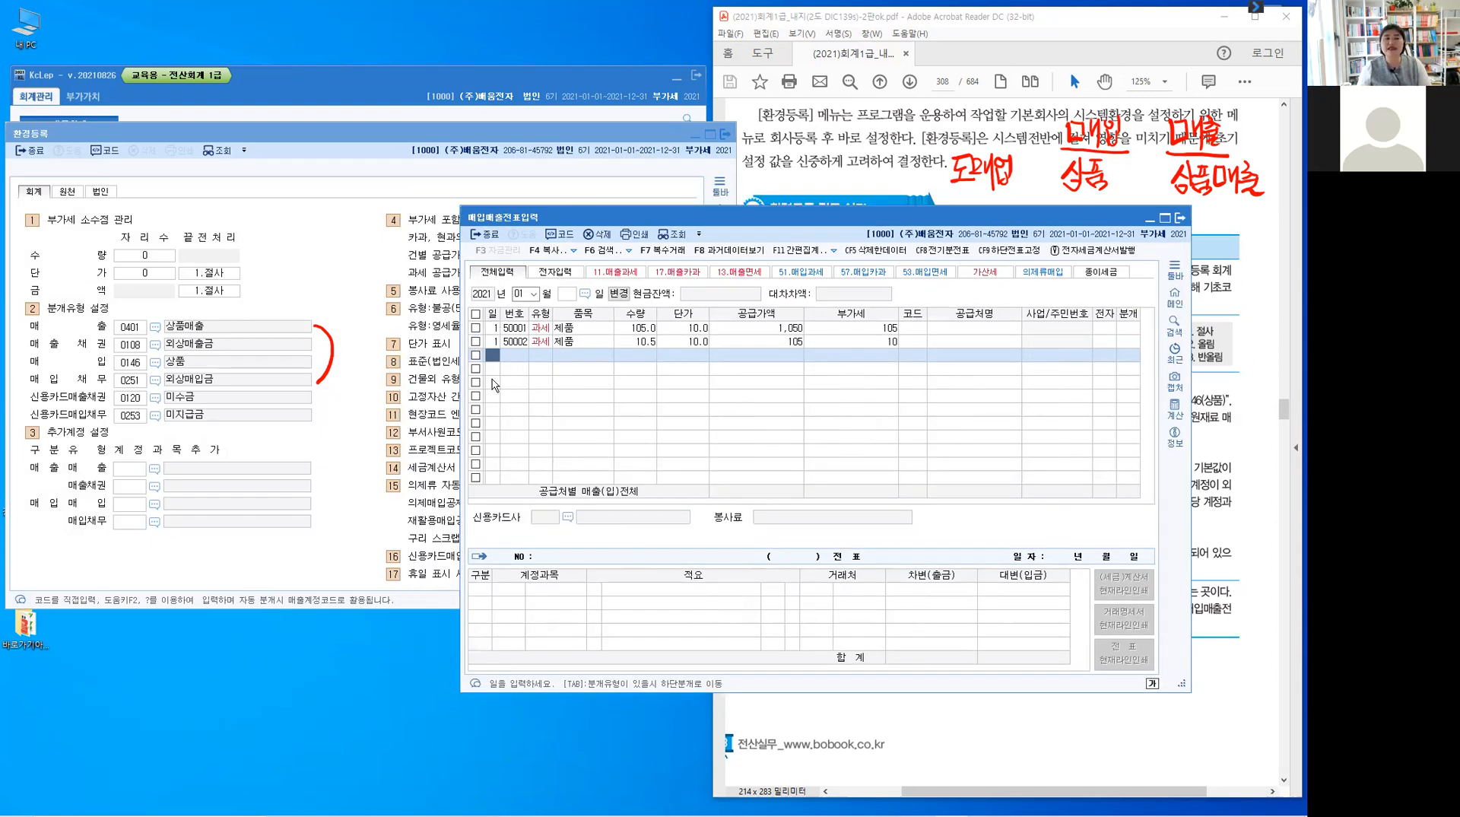
- Start a third voucher row for day 1 with VAT type 11 과세 and the item name 상품
text(1)
key(Return)
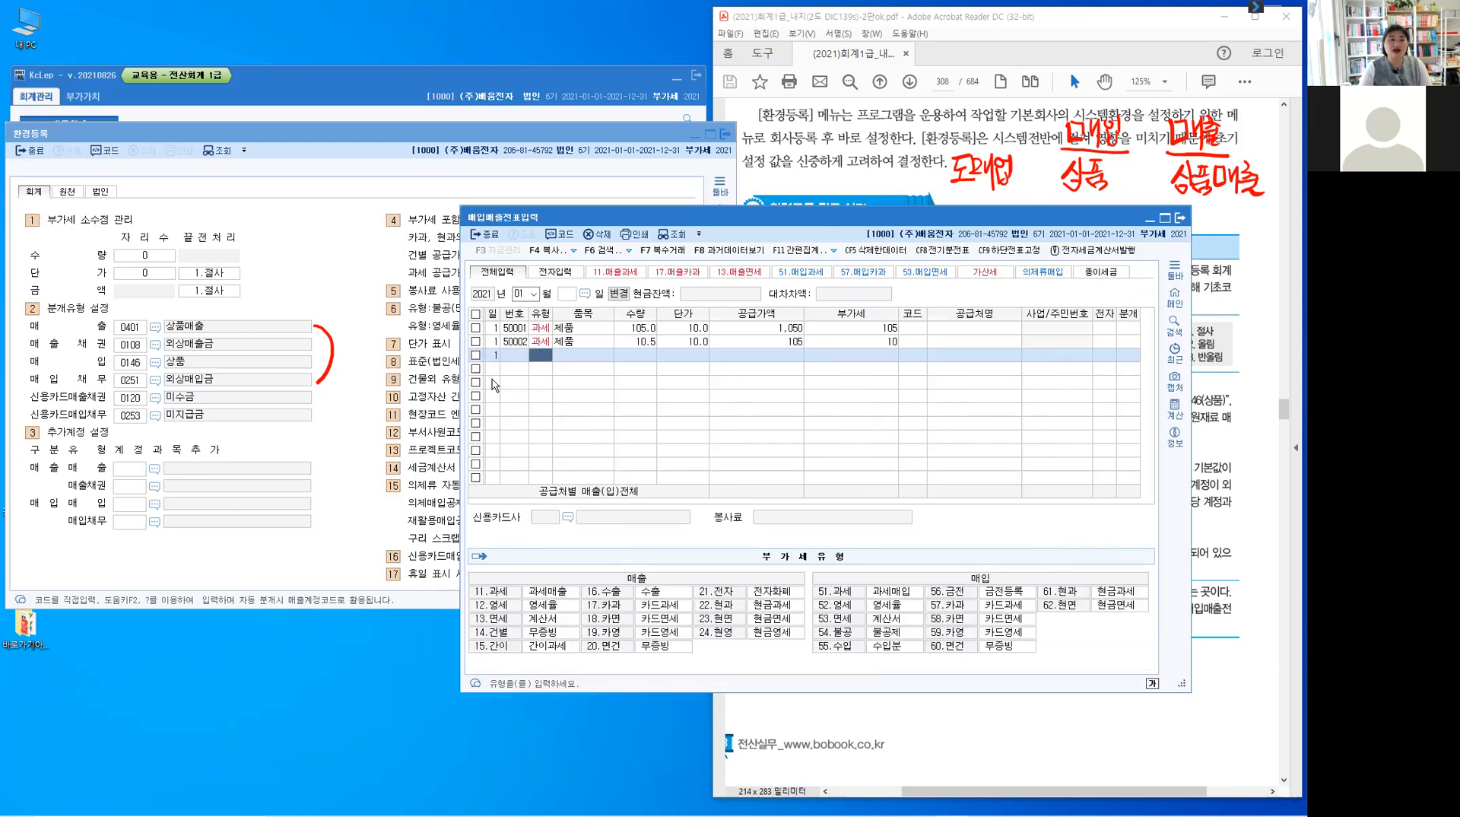
text(11)
key(Return)
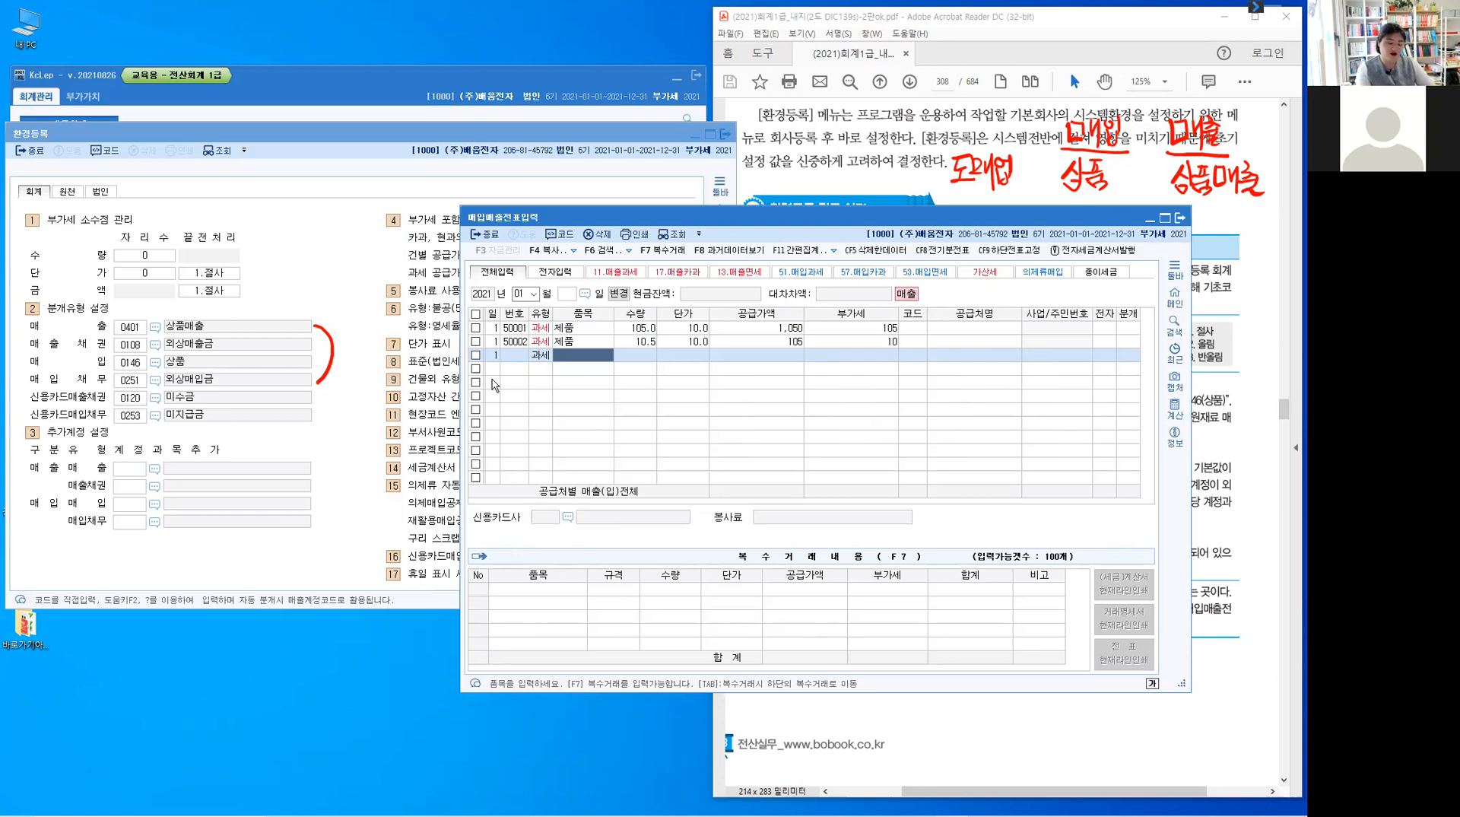
text(ㅈ)
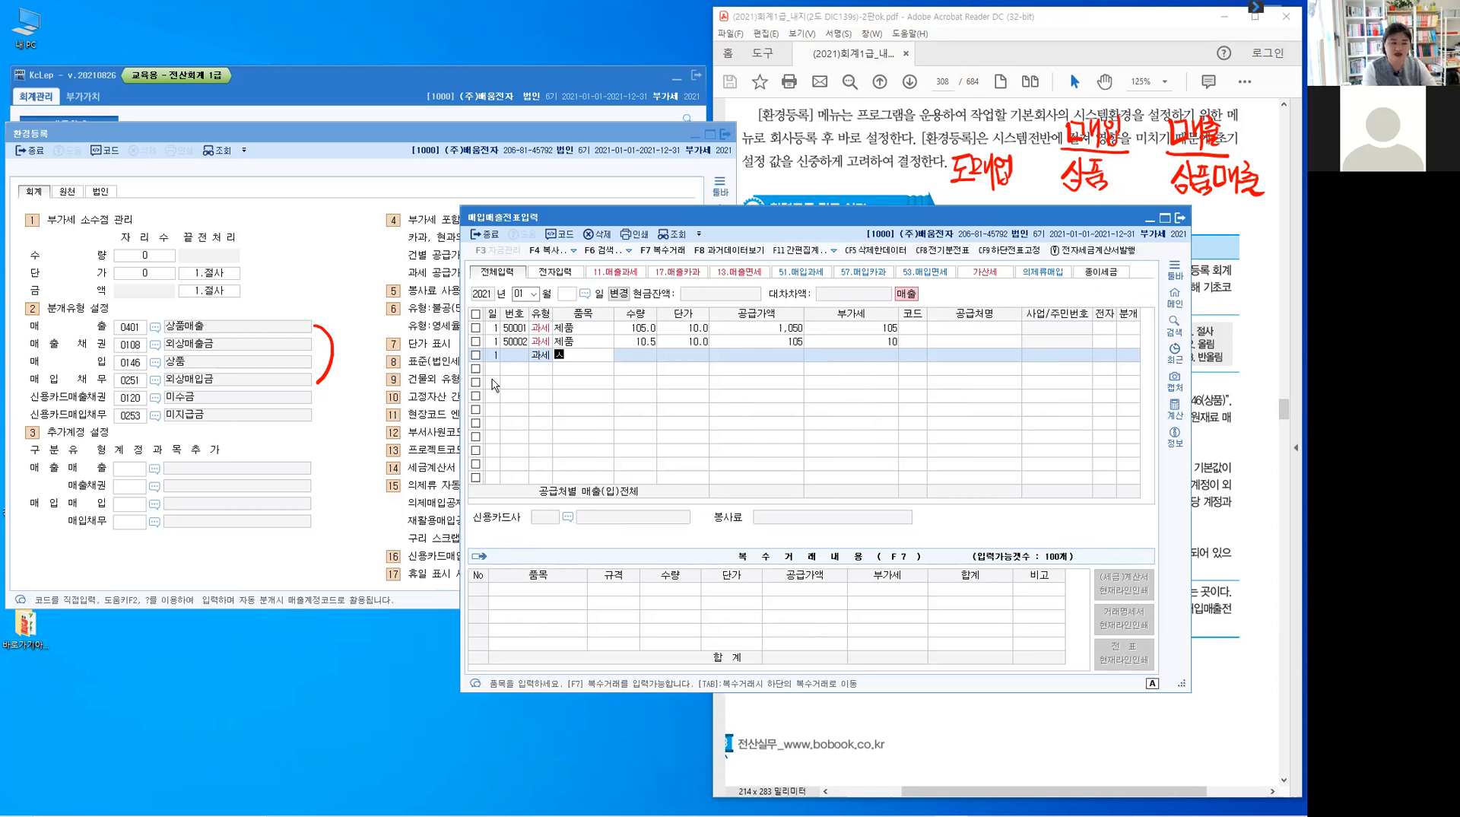
key(BackSpace)
text(상품)
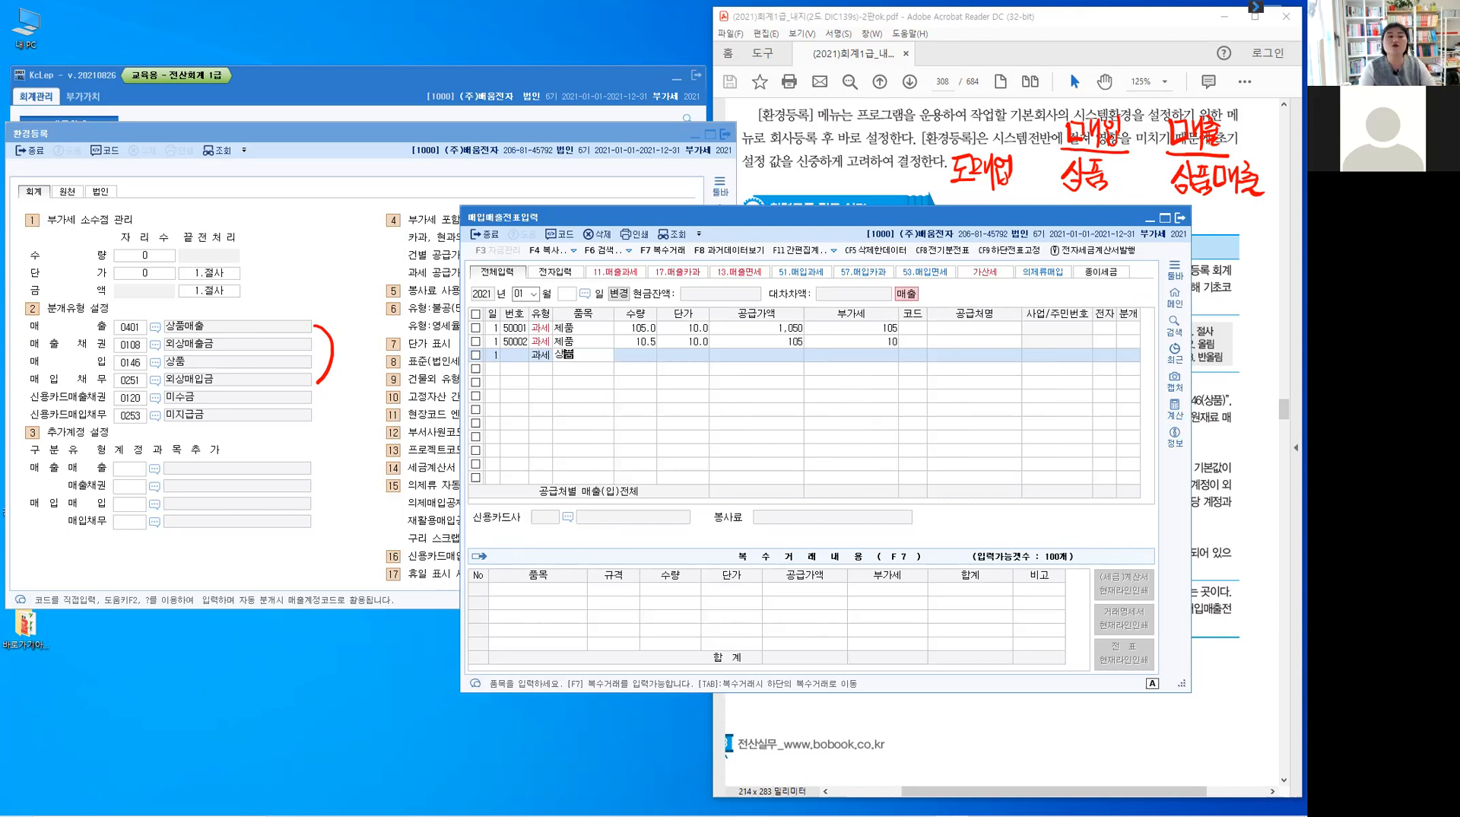
key(Return)
key(Return)
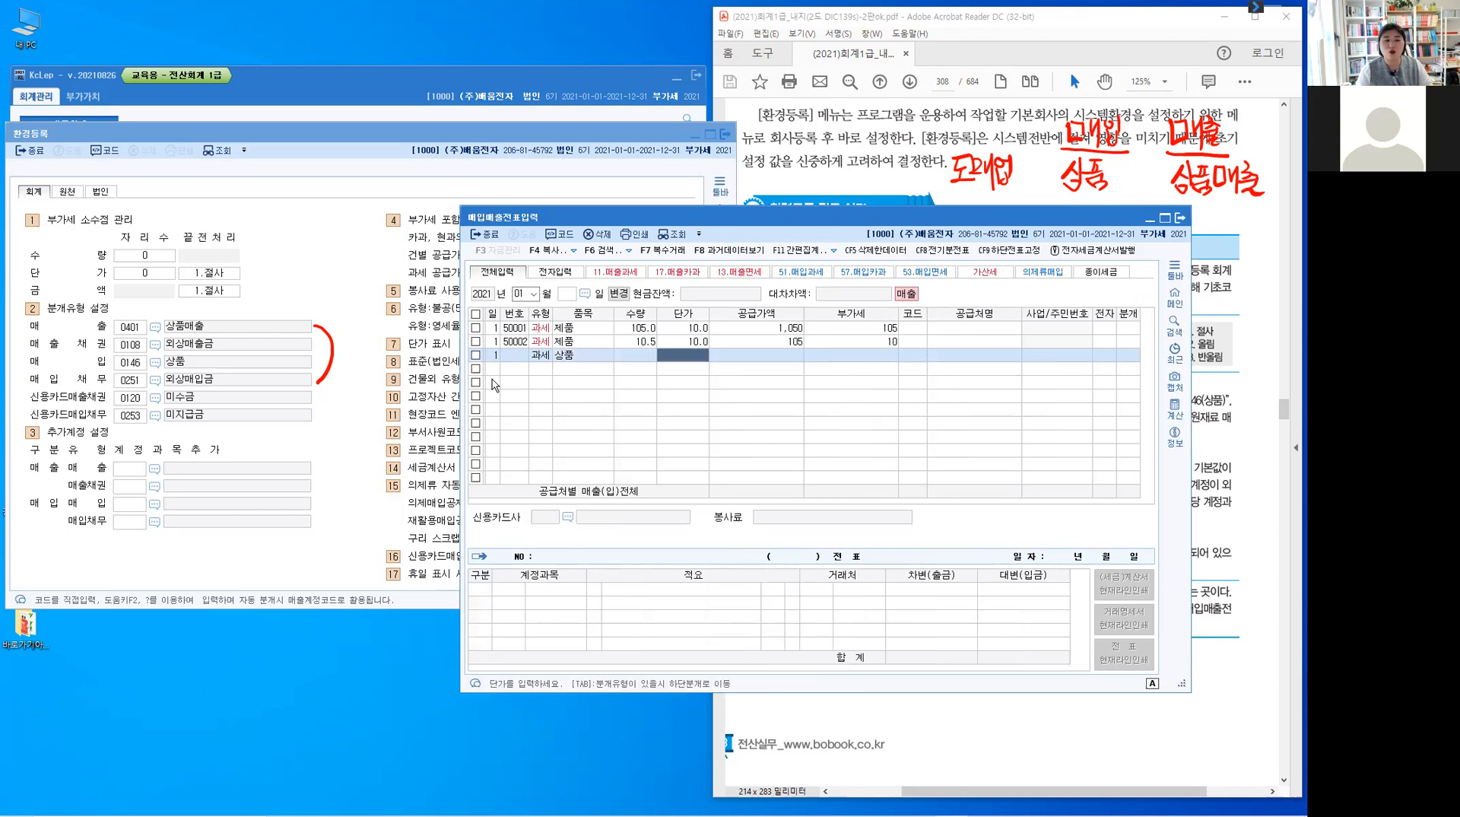
- Set the 상품 row's 공급가액 to 100,000, accept its VAT, and leave the unit price and trading partner blank up to the 분개 field
key(Return)
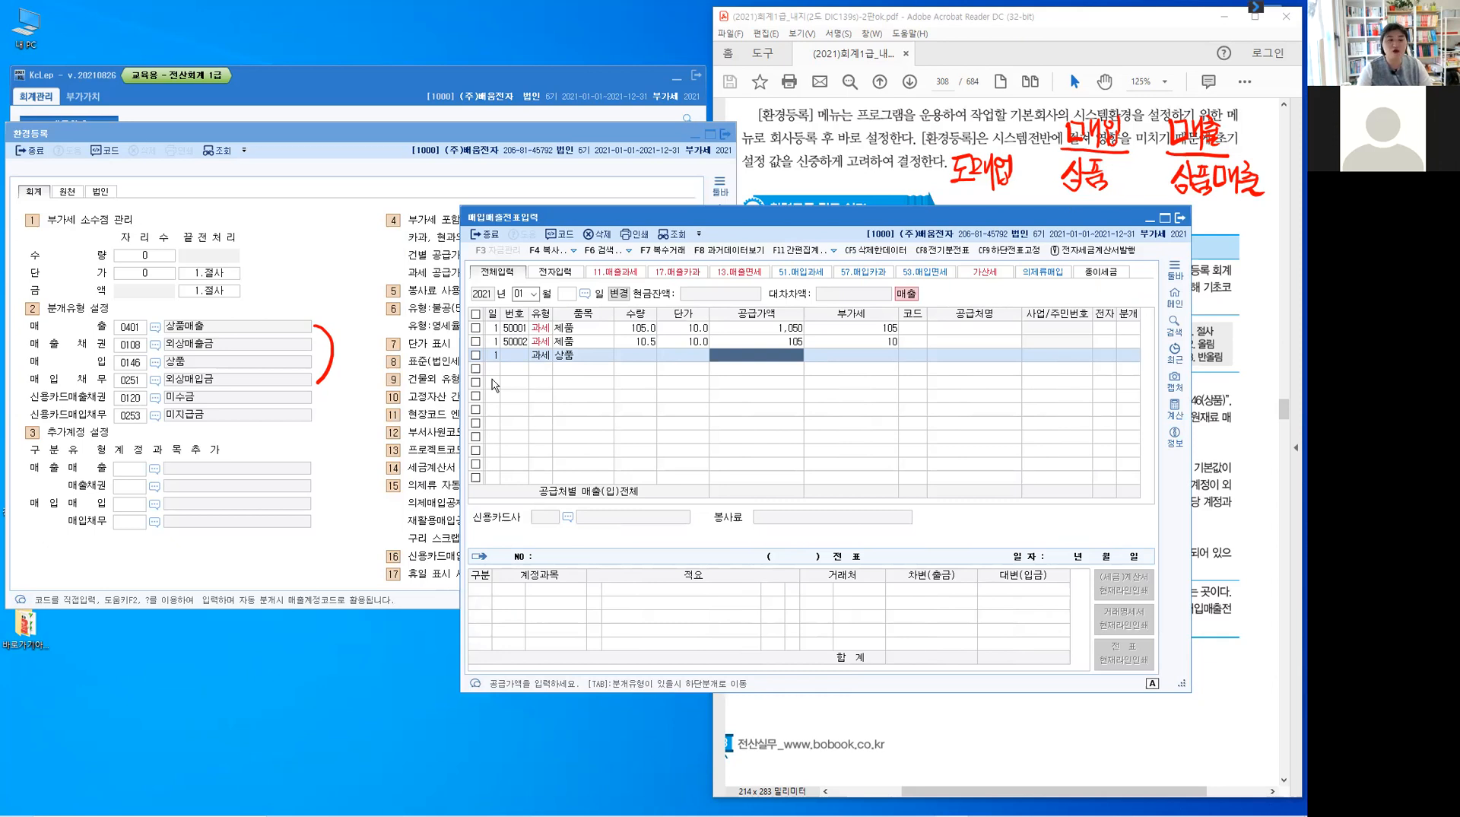
text(1000000)
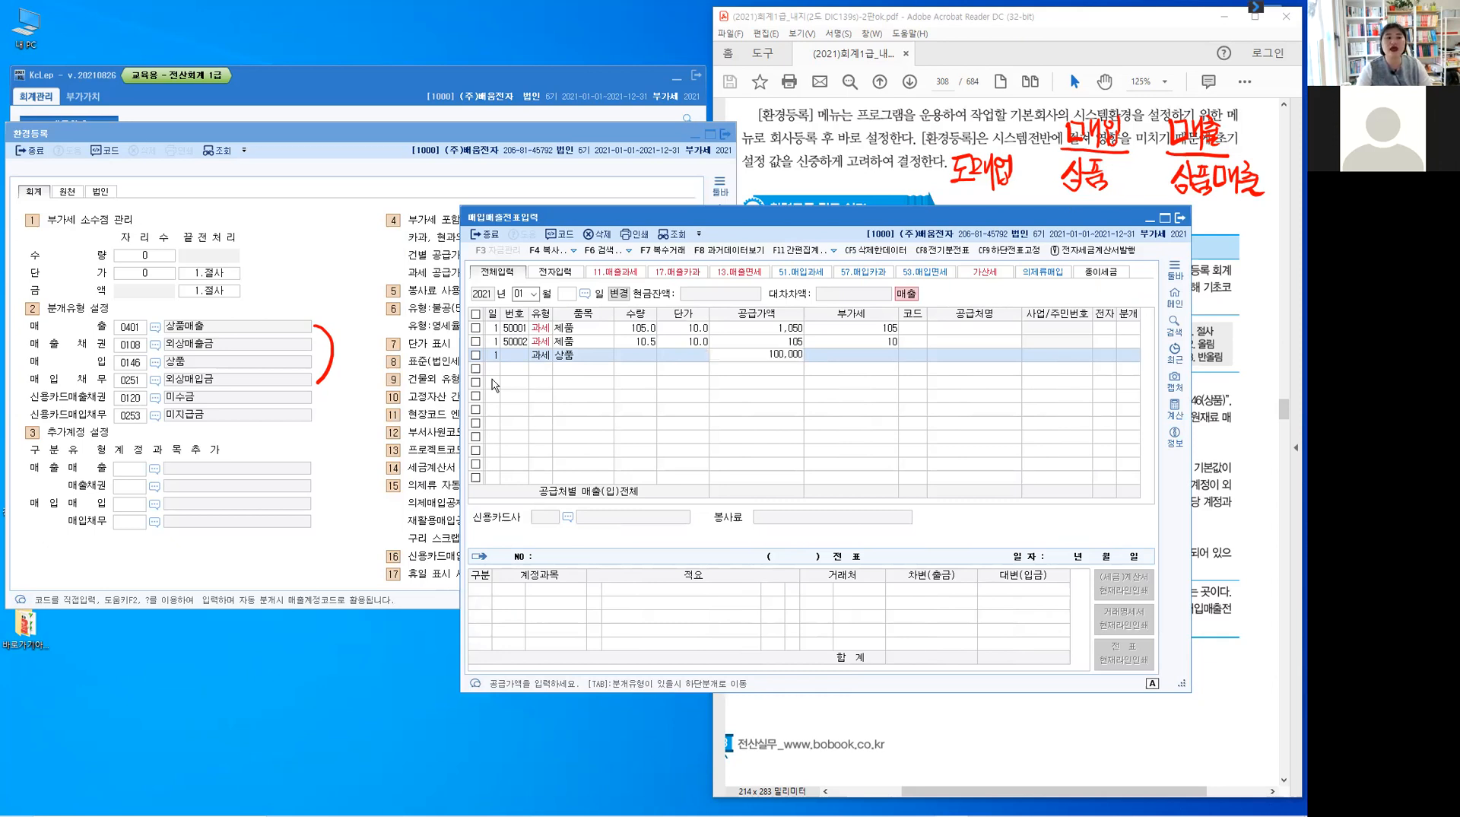
key(Return)
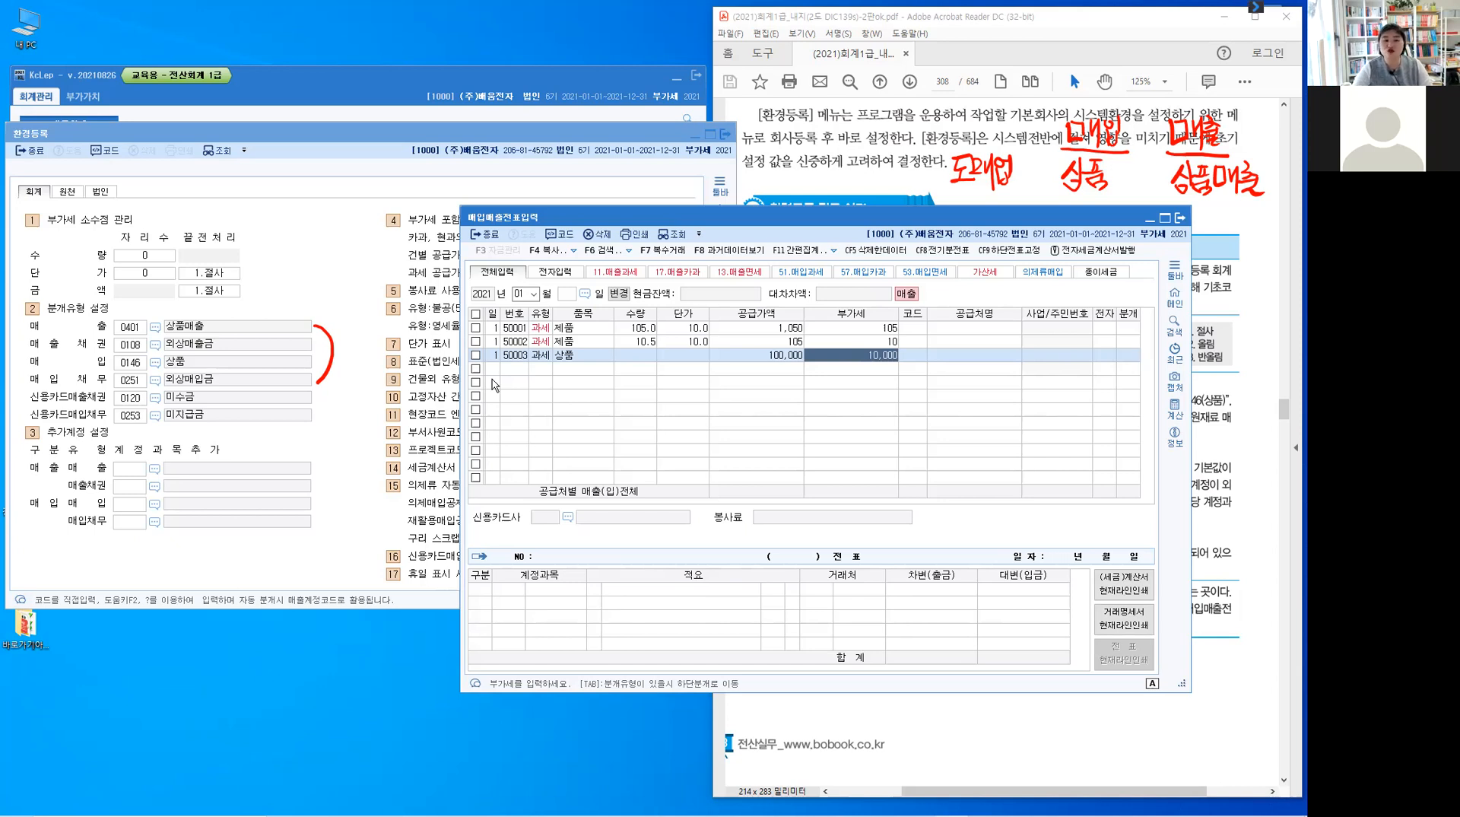
key(Return)
key(Return)
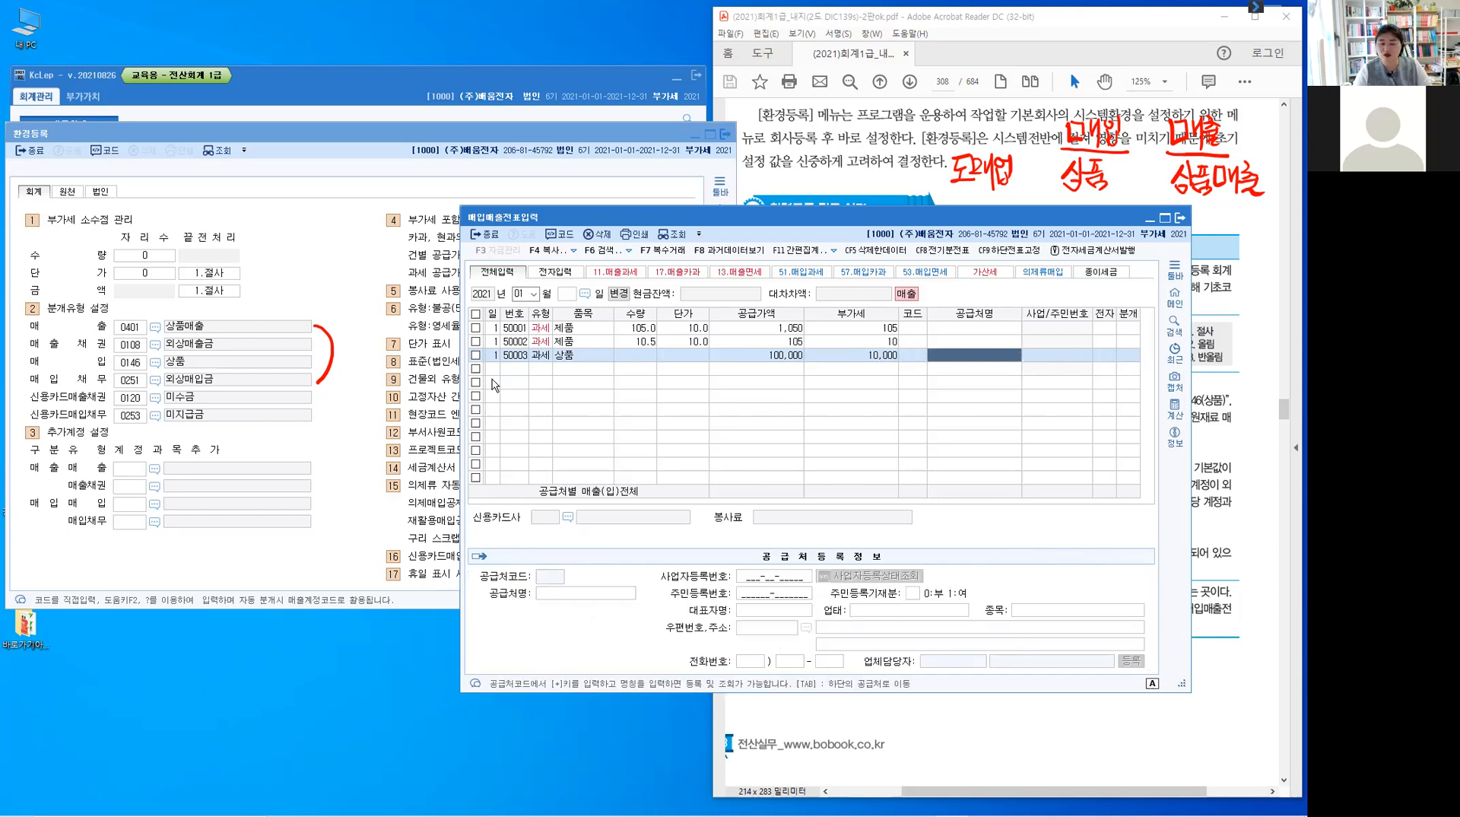
key(Return)
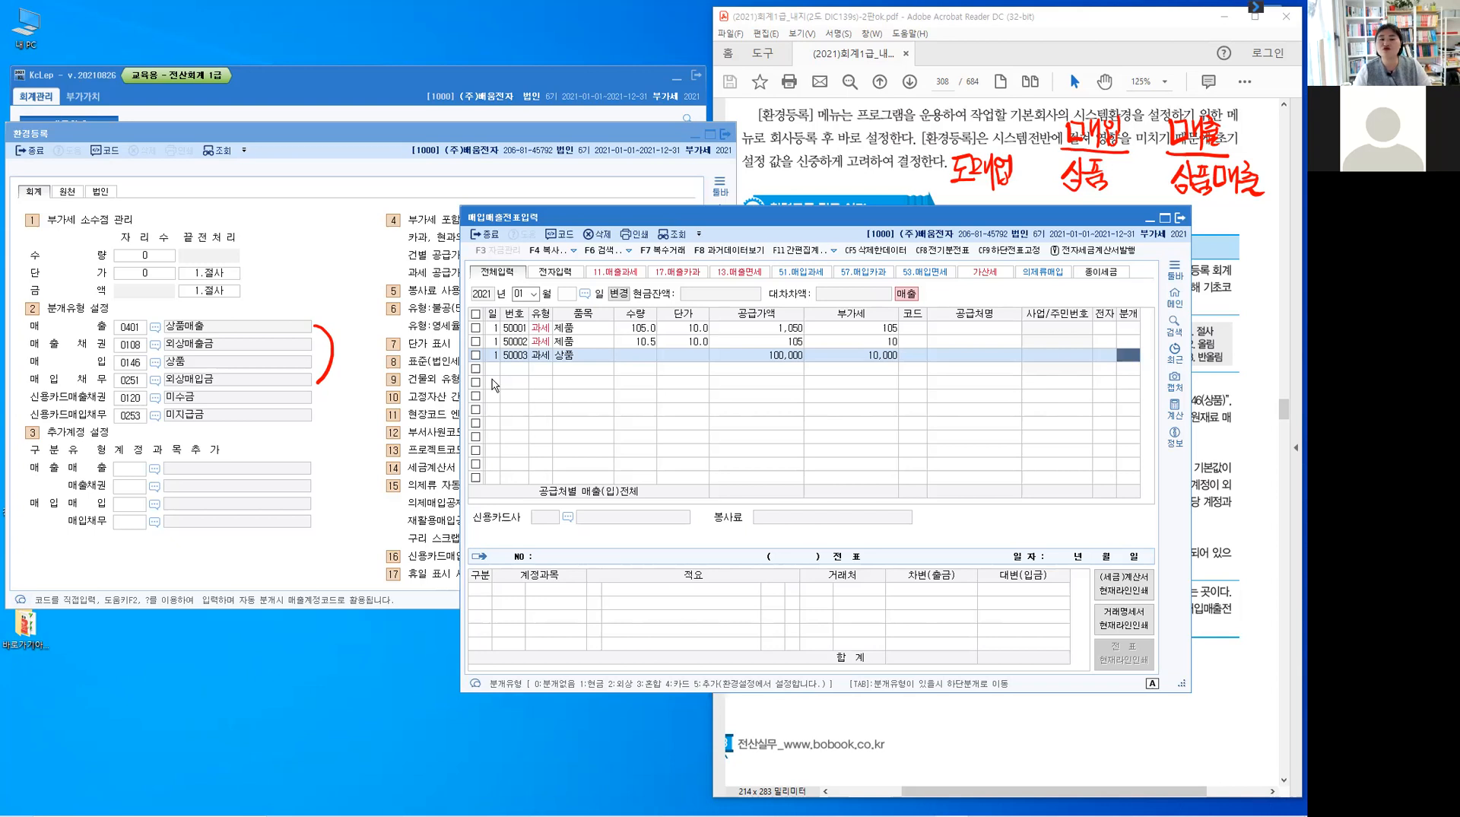
click(1135, 355)
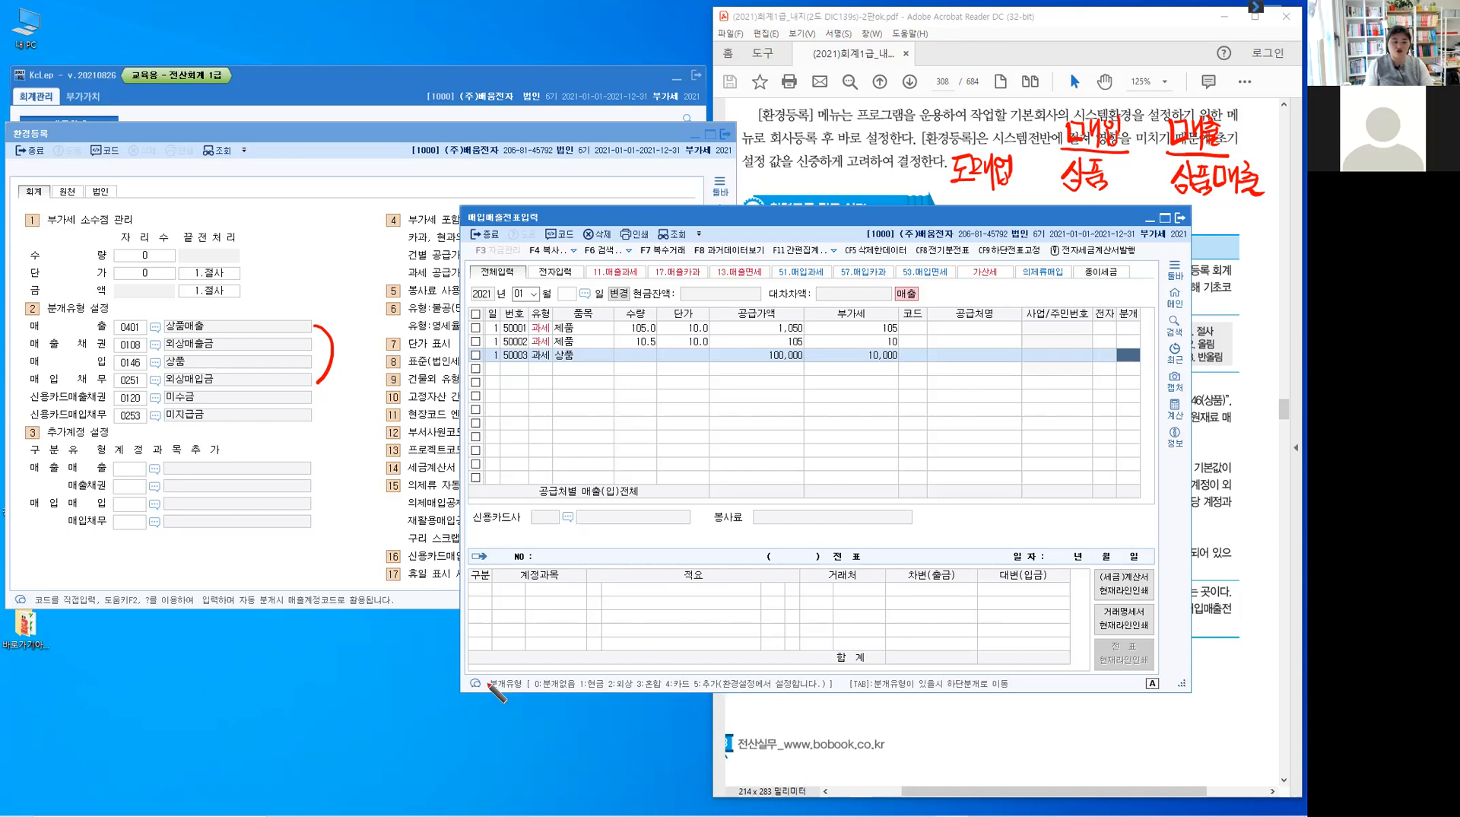
- Underline the 분개유형 options from 0:분개없음 to 5:추가 in red, and mark the 추가계정 설정 heading with a wavy line
mouse_move(489, 672)
mouse_down()
mouse_move(492, 701)
mouse_move(582, 693)
mouse_up()
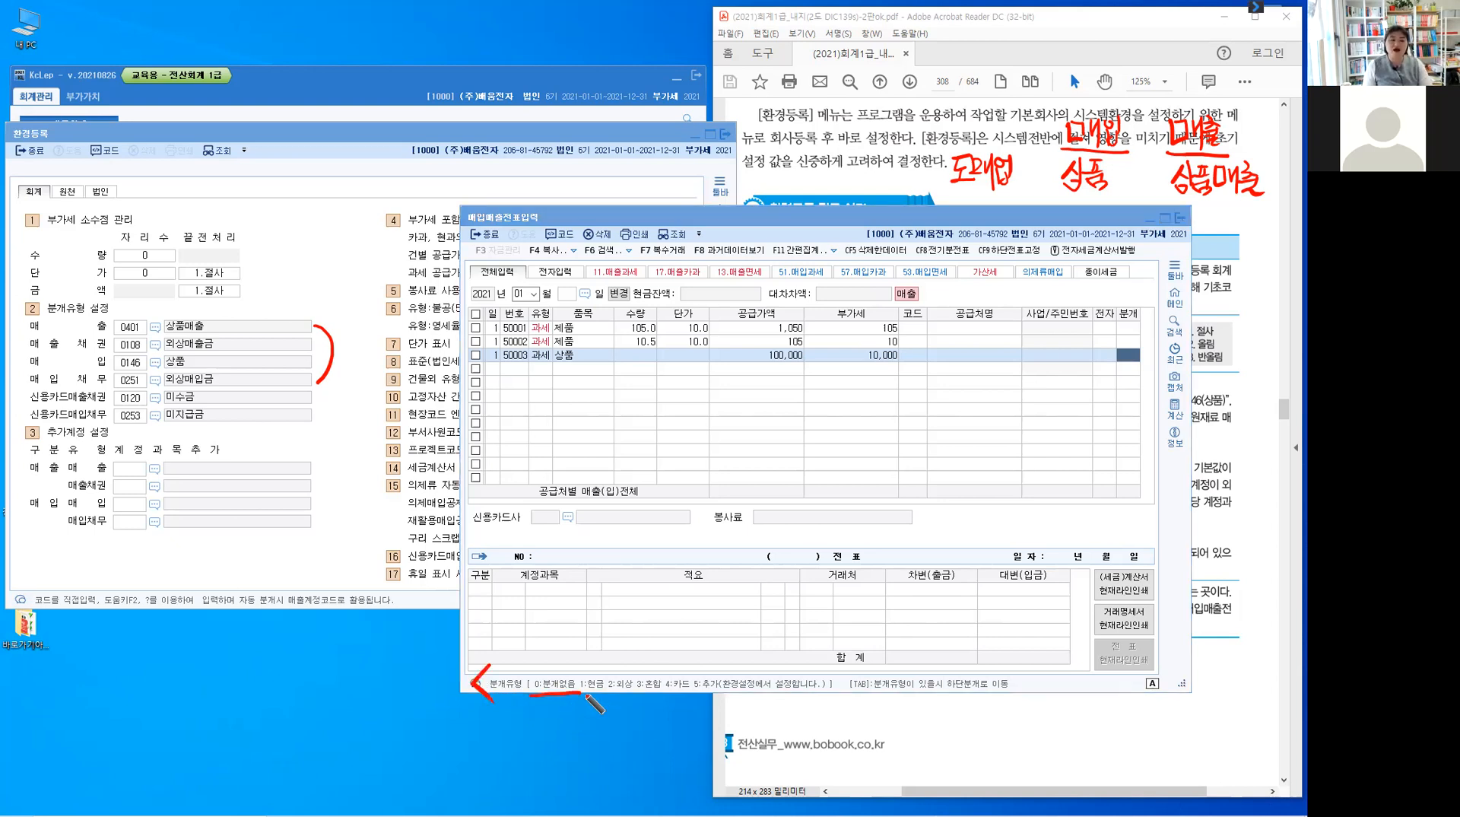
drag(584, 692, 602, 692)
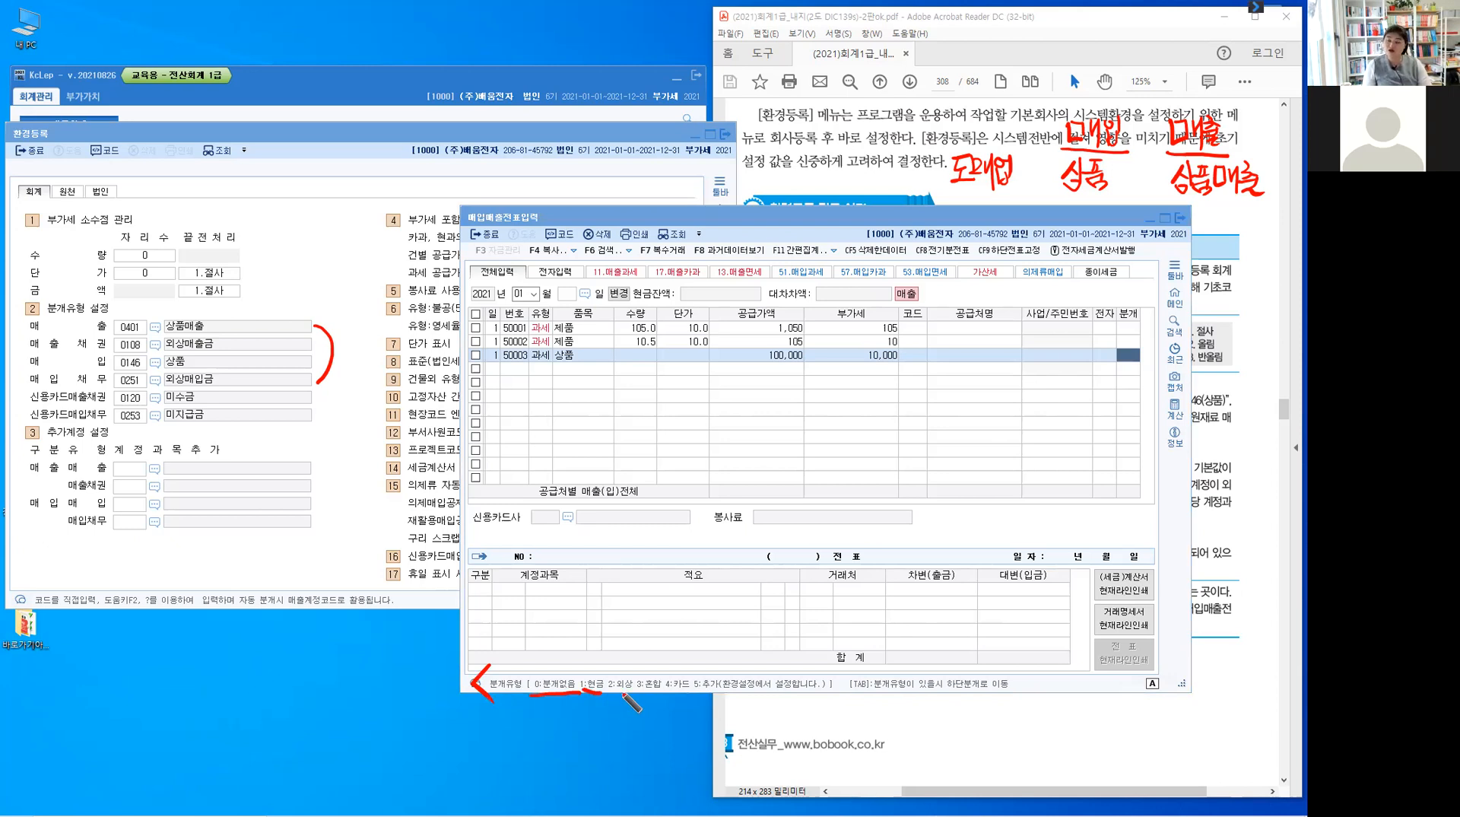
drag(609, 693, 627, 693)
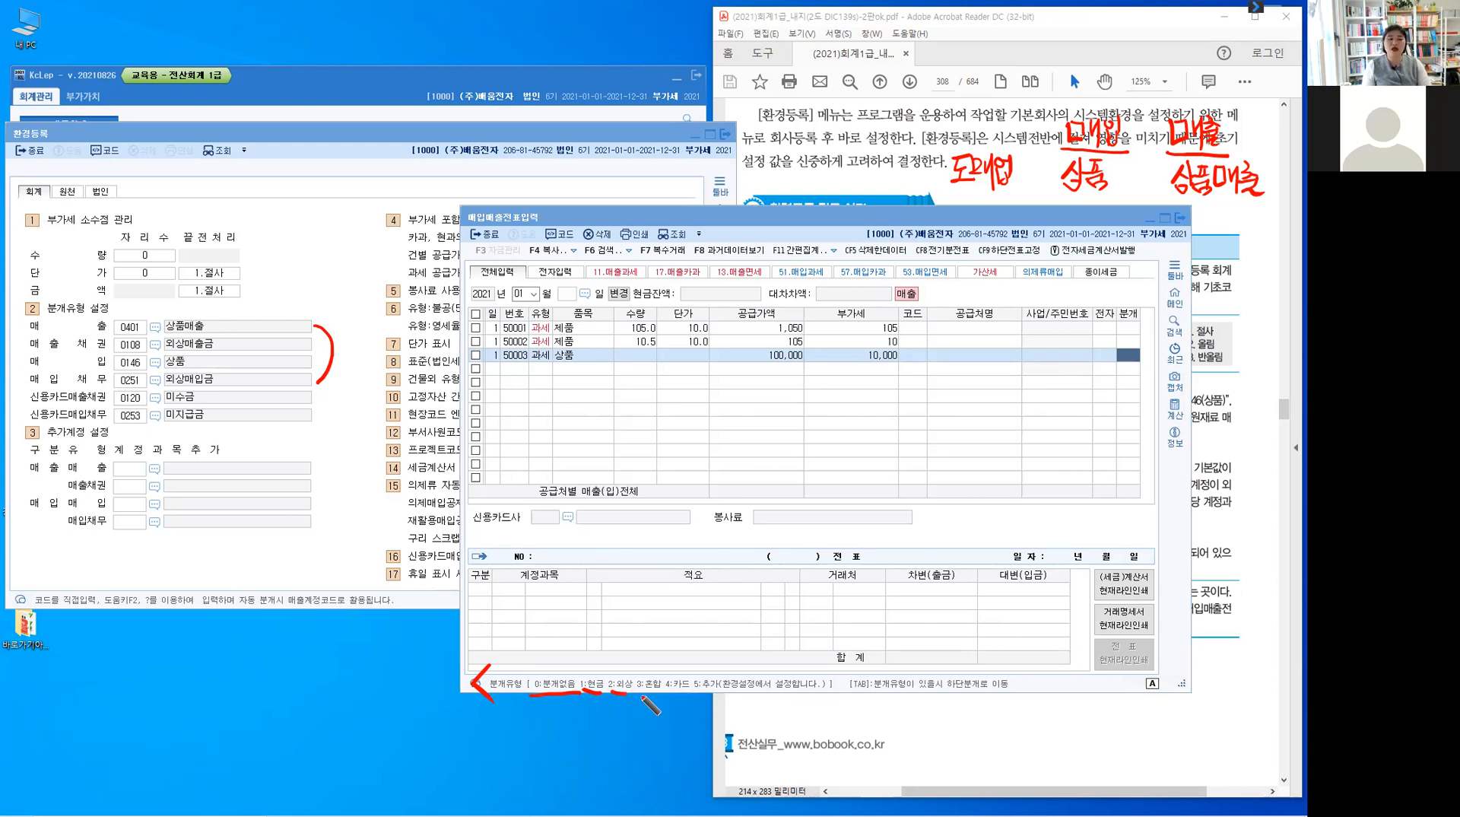
drag(636, 693, 660, 693)
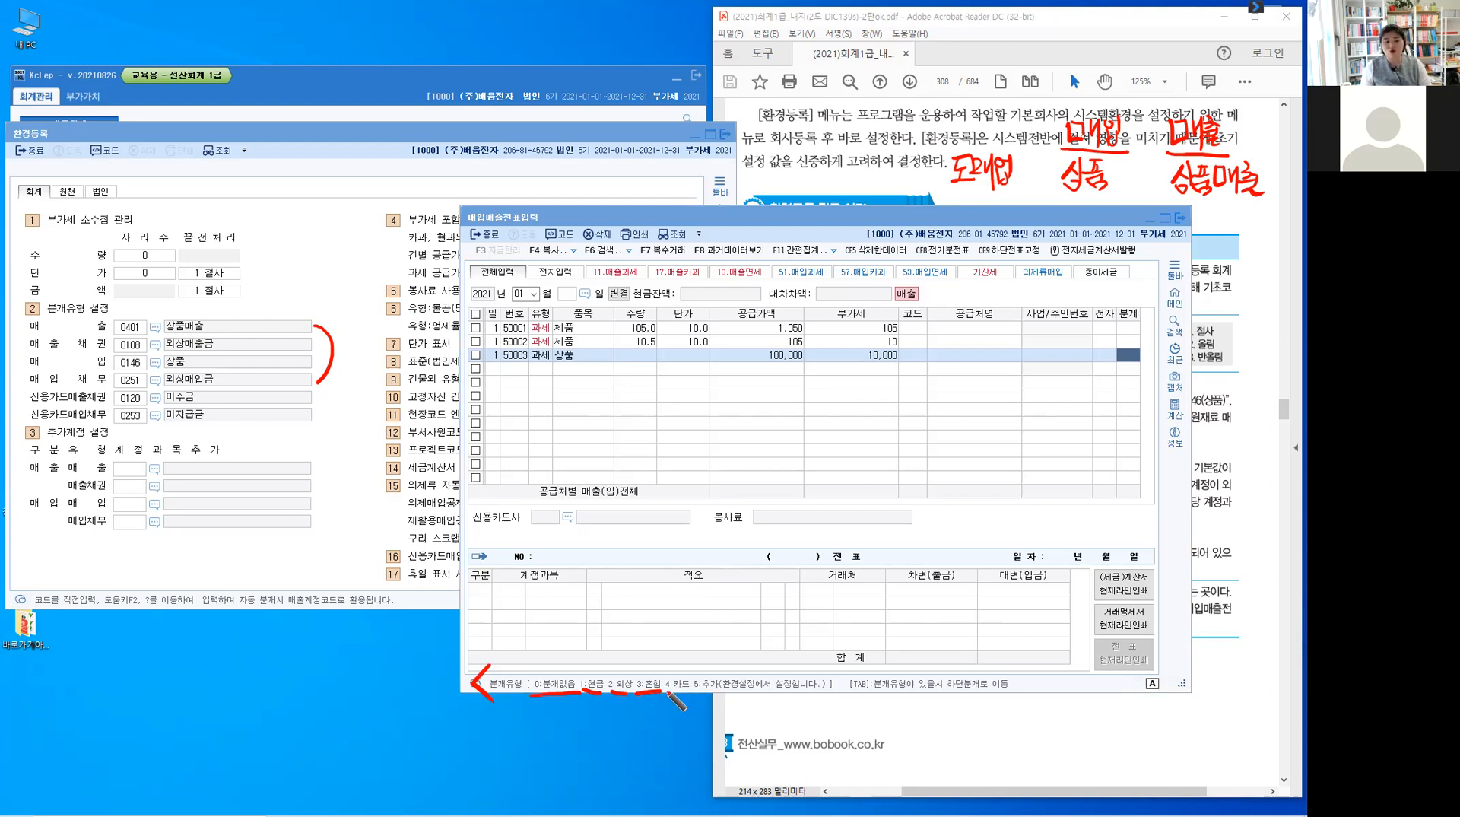
drag(666, 692, 689, 692)
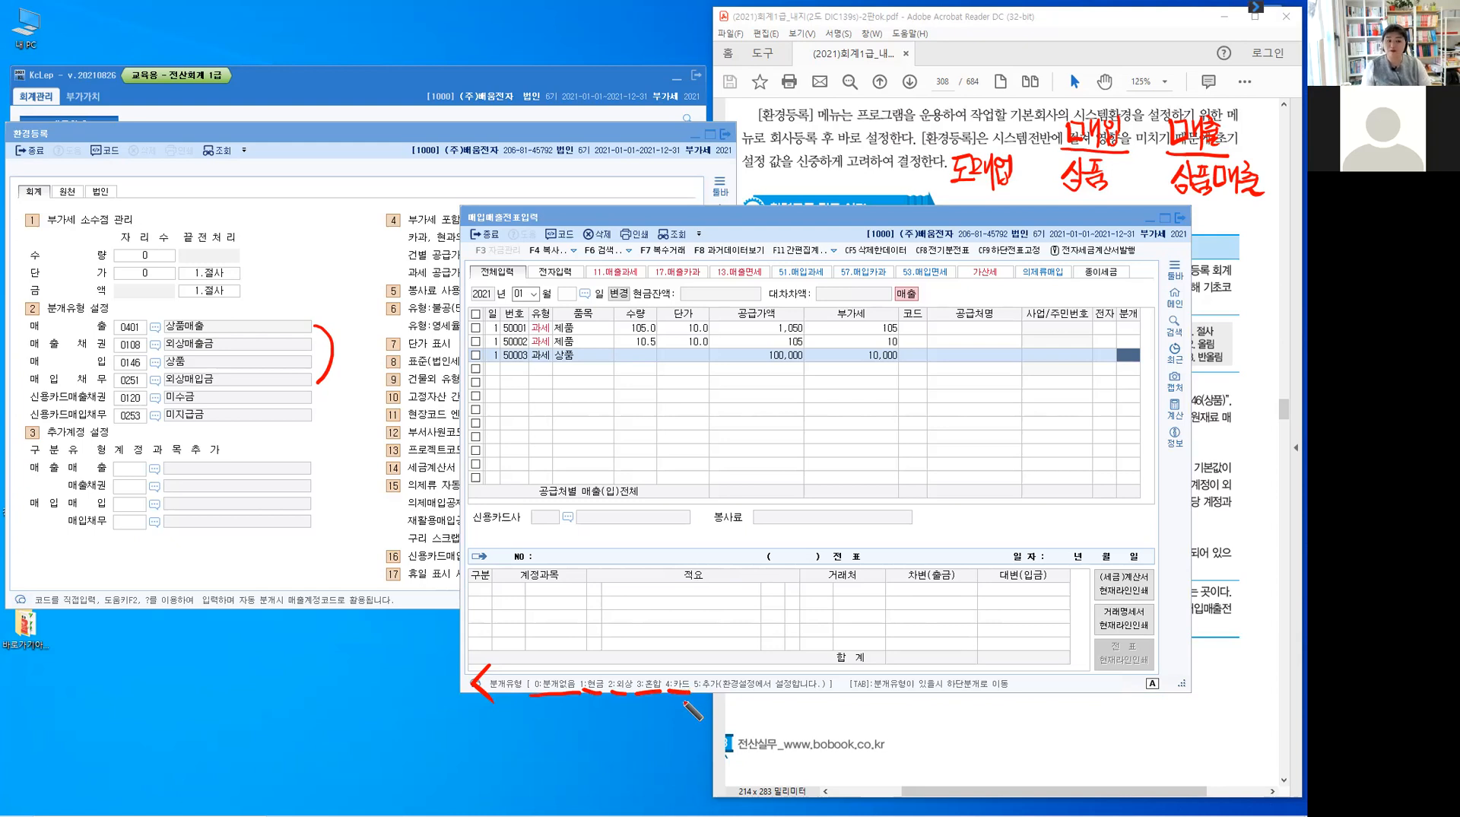
drag(695, 693, 745, 692)
drag(17, 439, 118, 438)
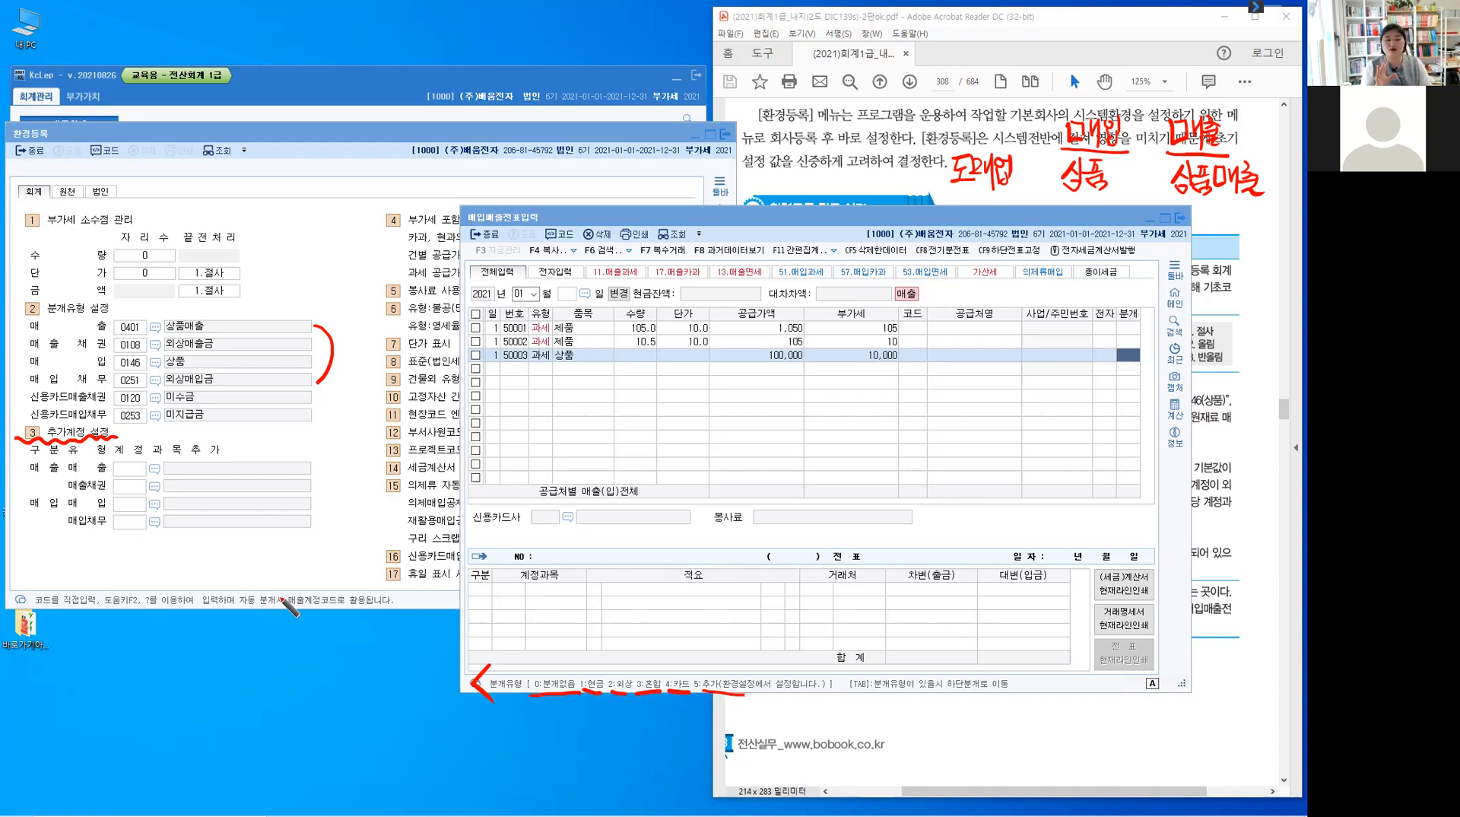
- Set the 상품 row's journal type to 1 현금 and highlight the 상품매출 account in its journal entry
click(1133, 361)
text(1)
key(Return)
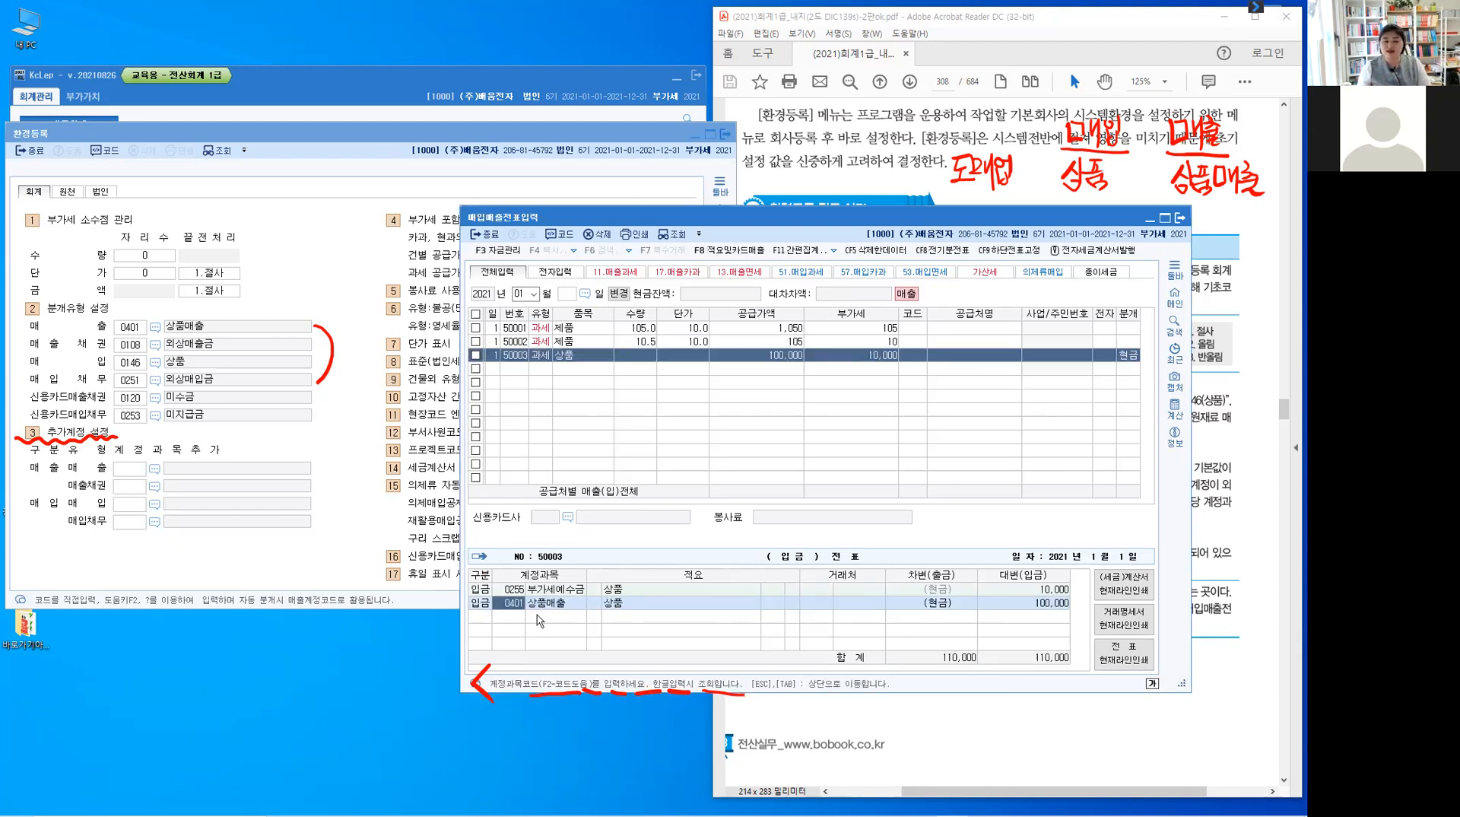
key(ctrl)
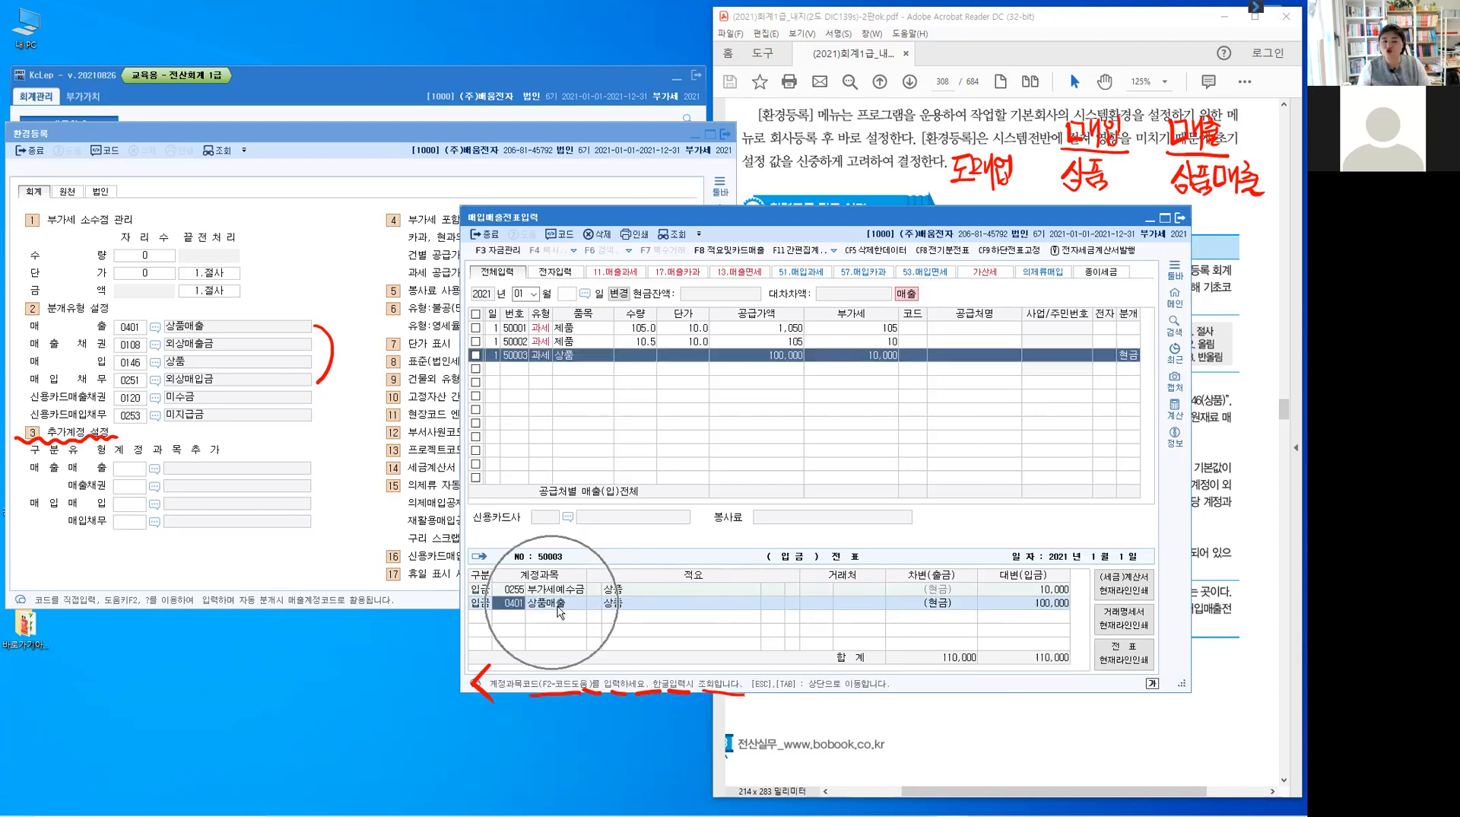
key(ctrl)
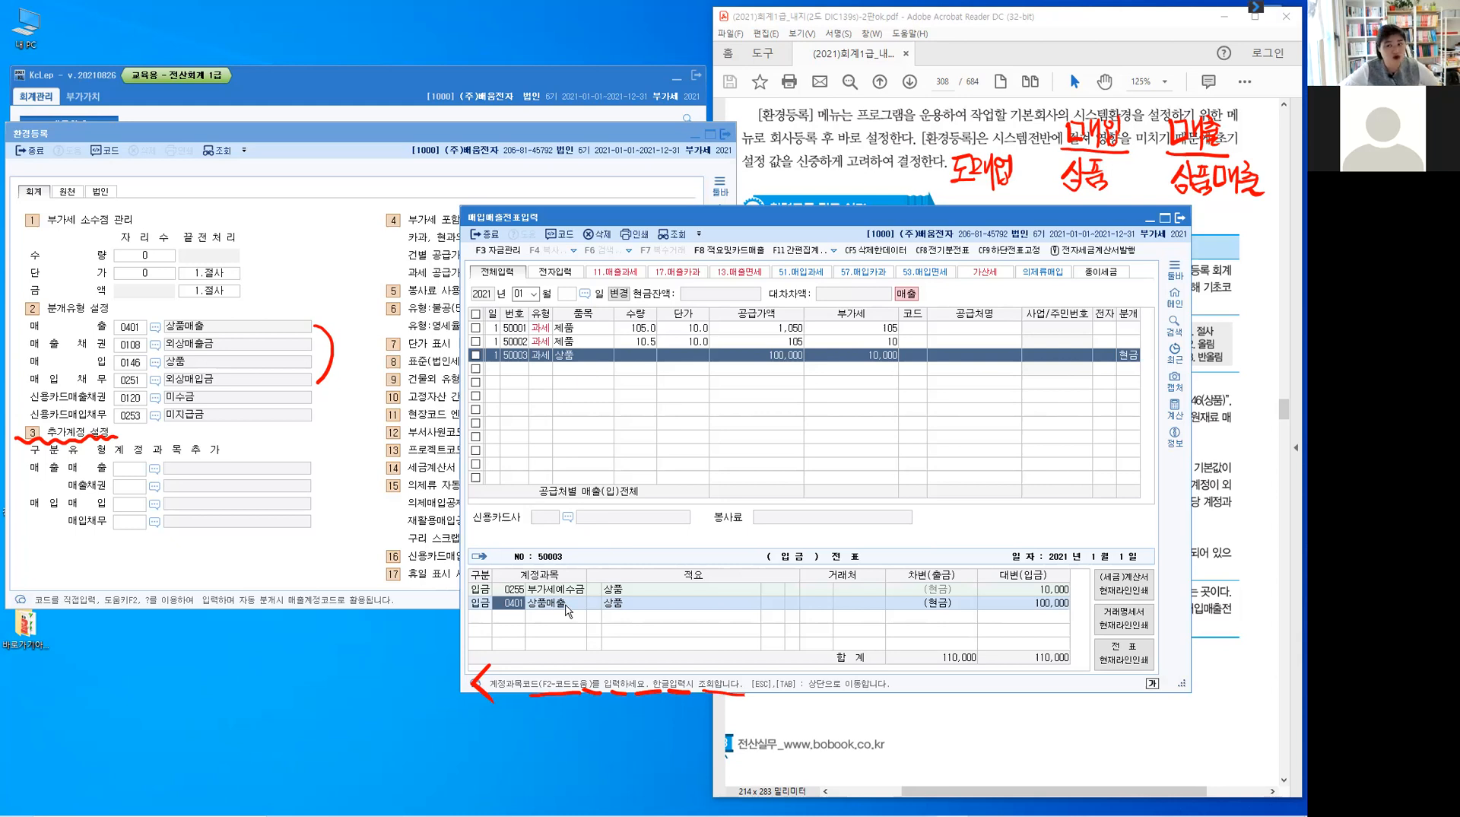
- Set the 상품 row's journal type to 2 외상 and point out the 외상매출금 account in its journal entry
click(1131, 356)
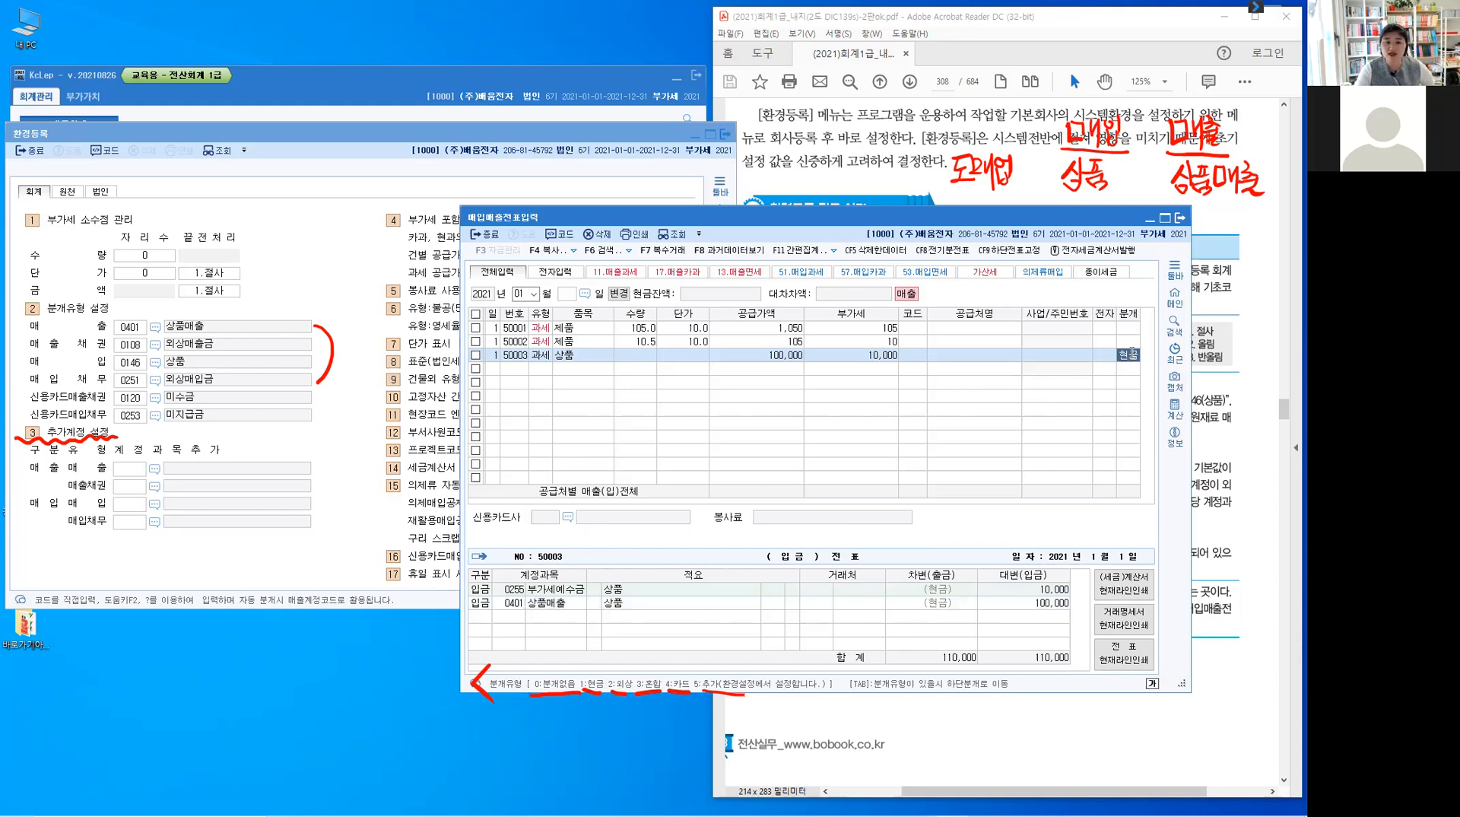
text(2)
key(Return)
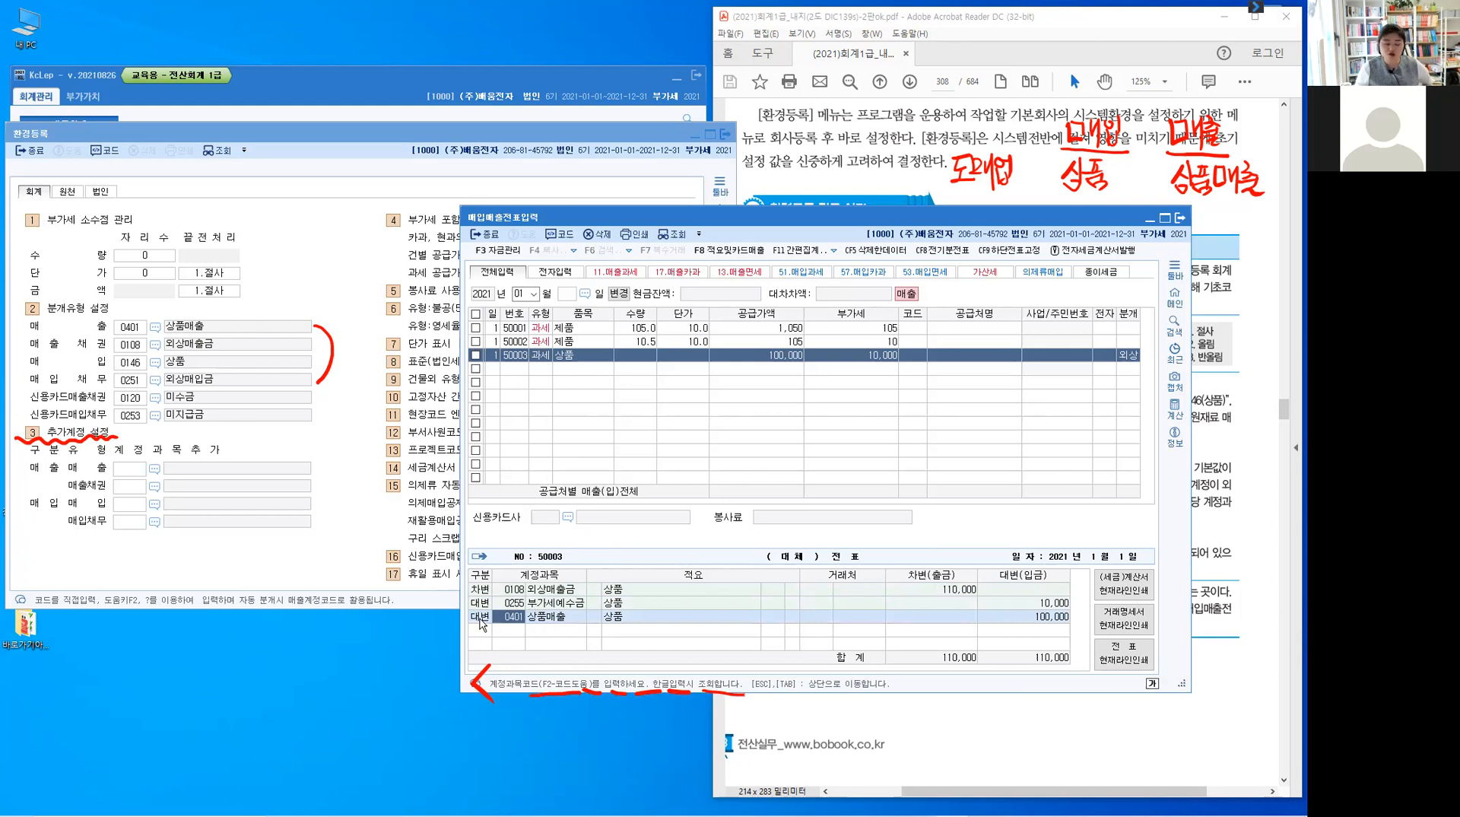
key(ctrl)
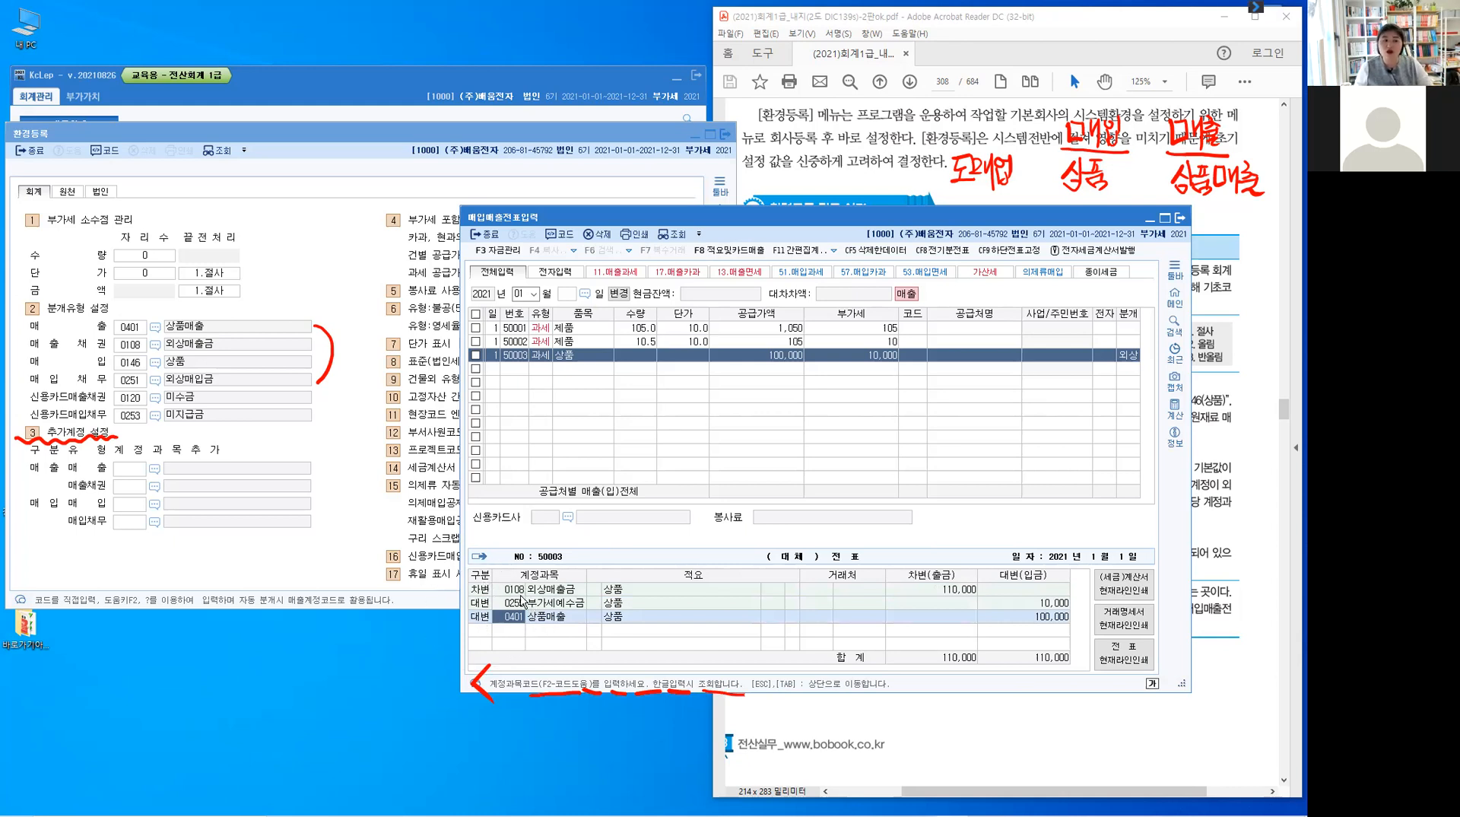
key(ctrl)
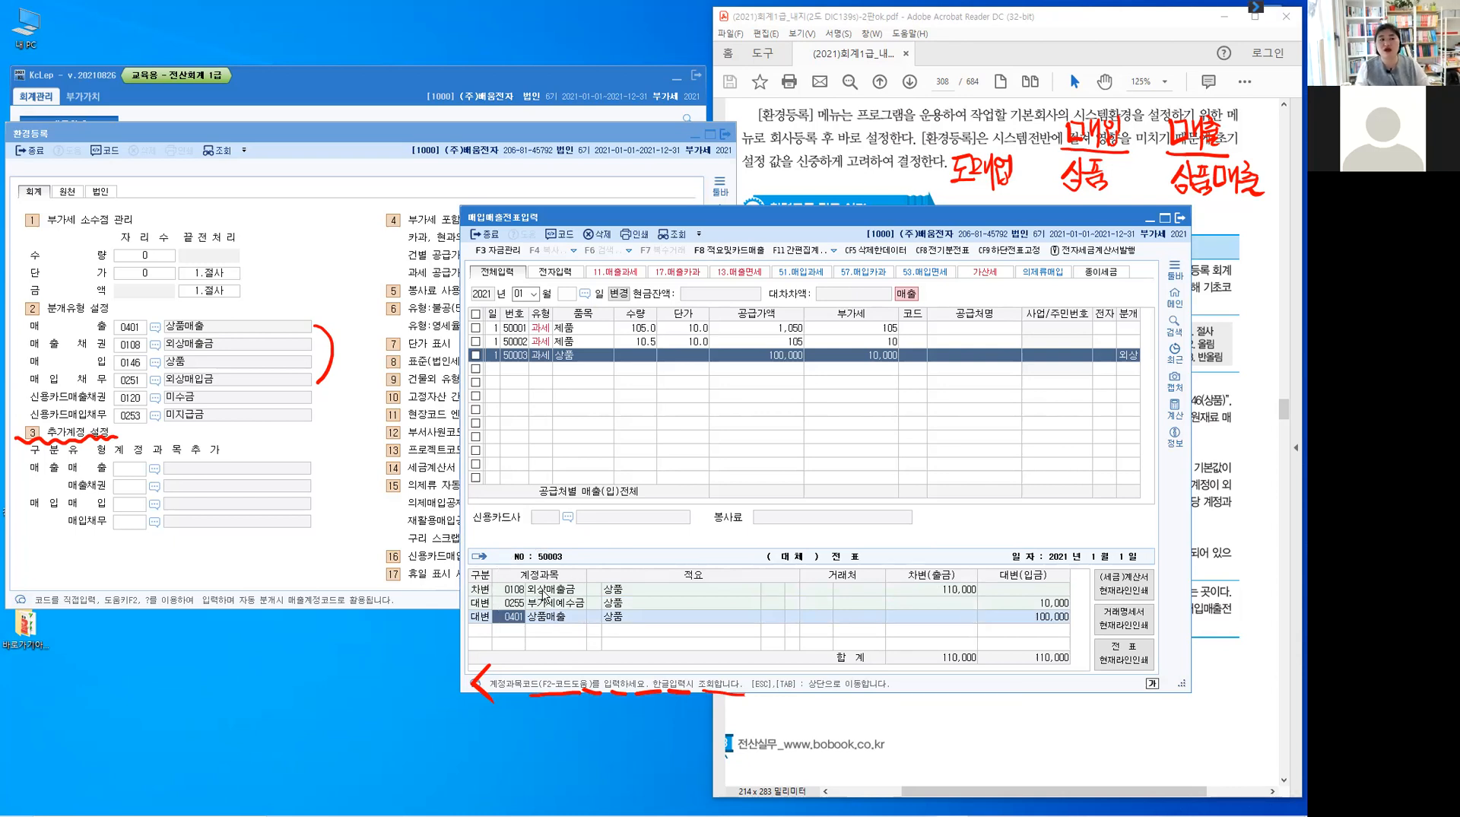
- Start a fourth voucher row for day 1 with VAT type 11 과세 and the item name 제품
click(495, 370)
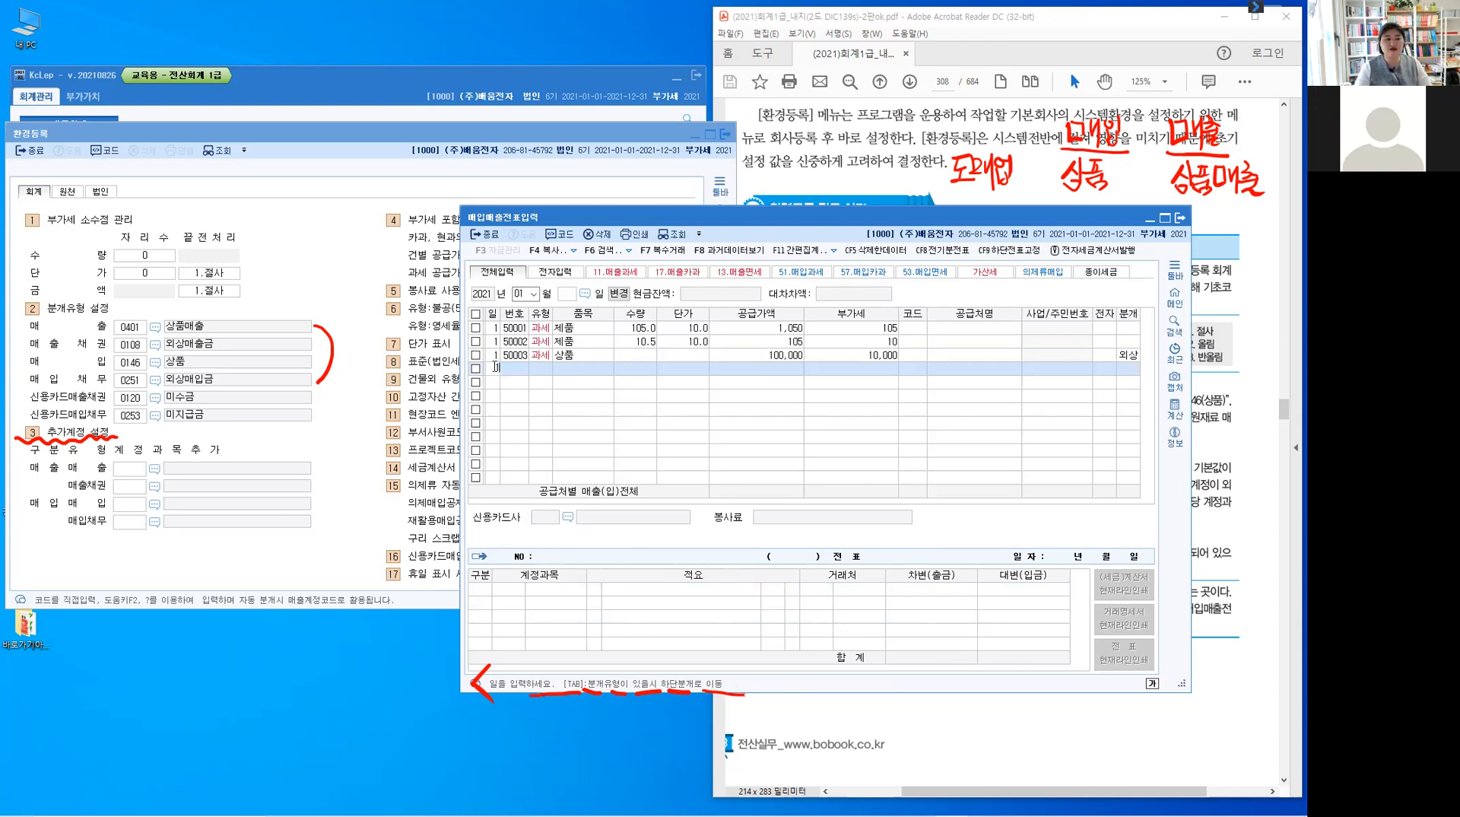
key(Return)
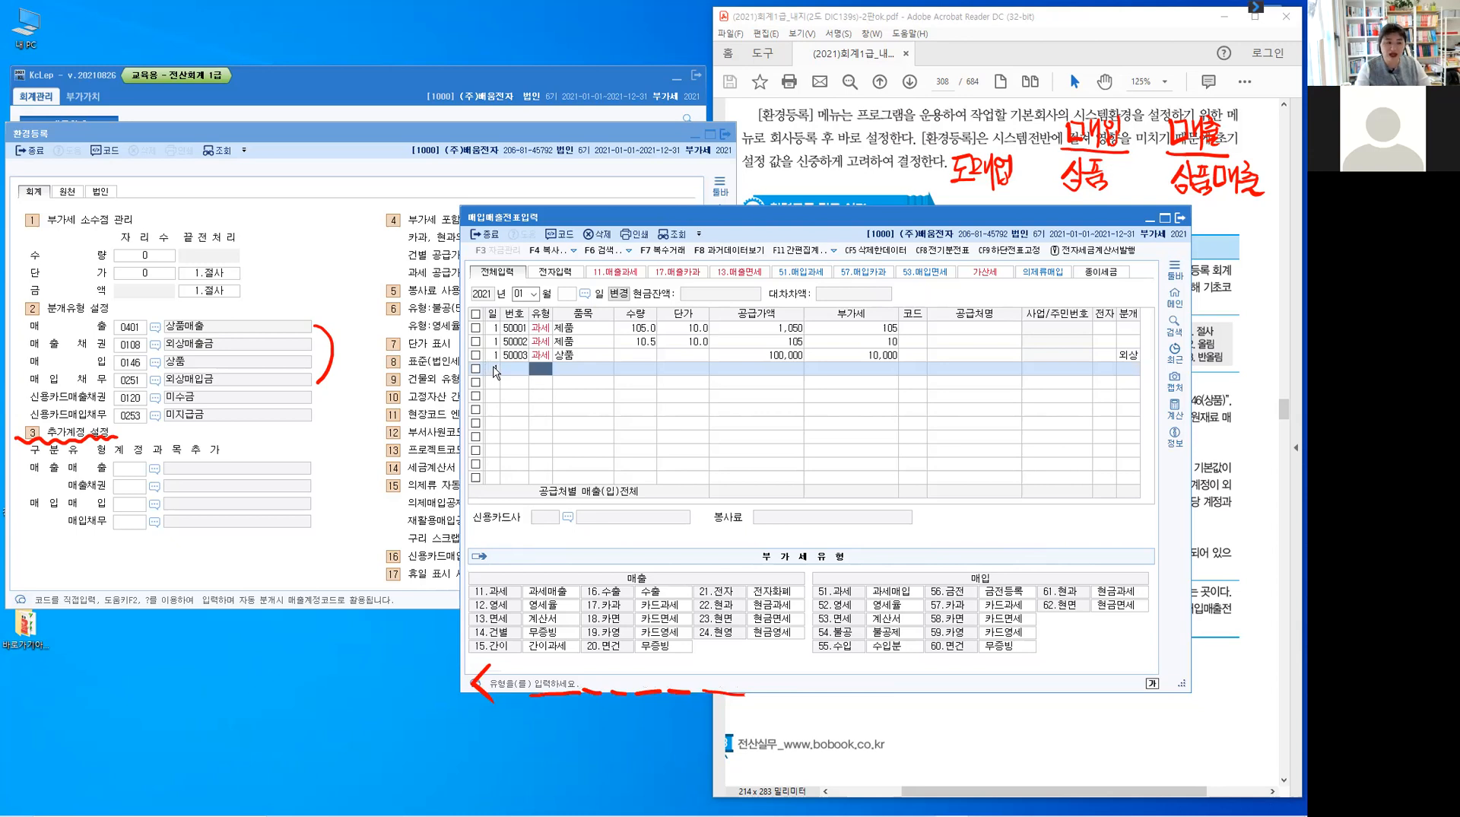
text(11)
key(Return)
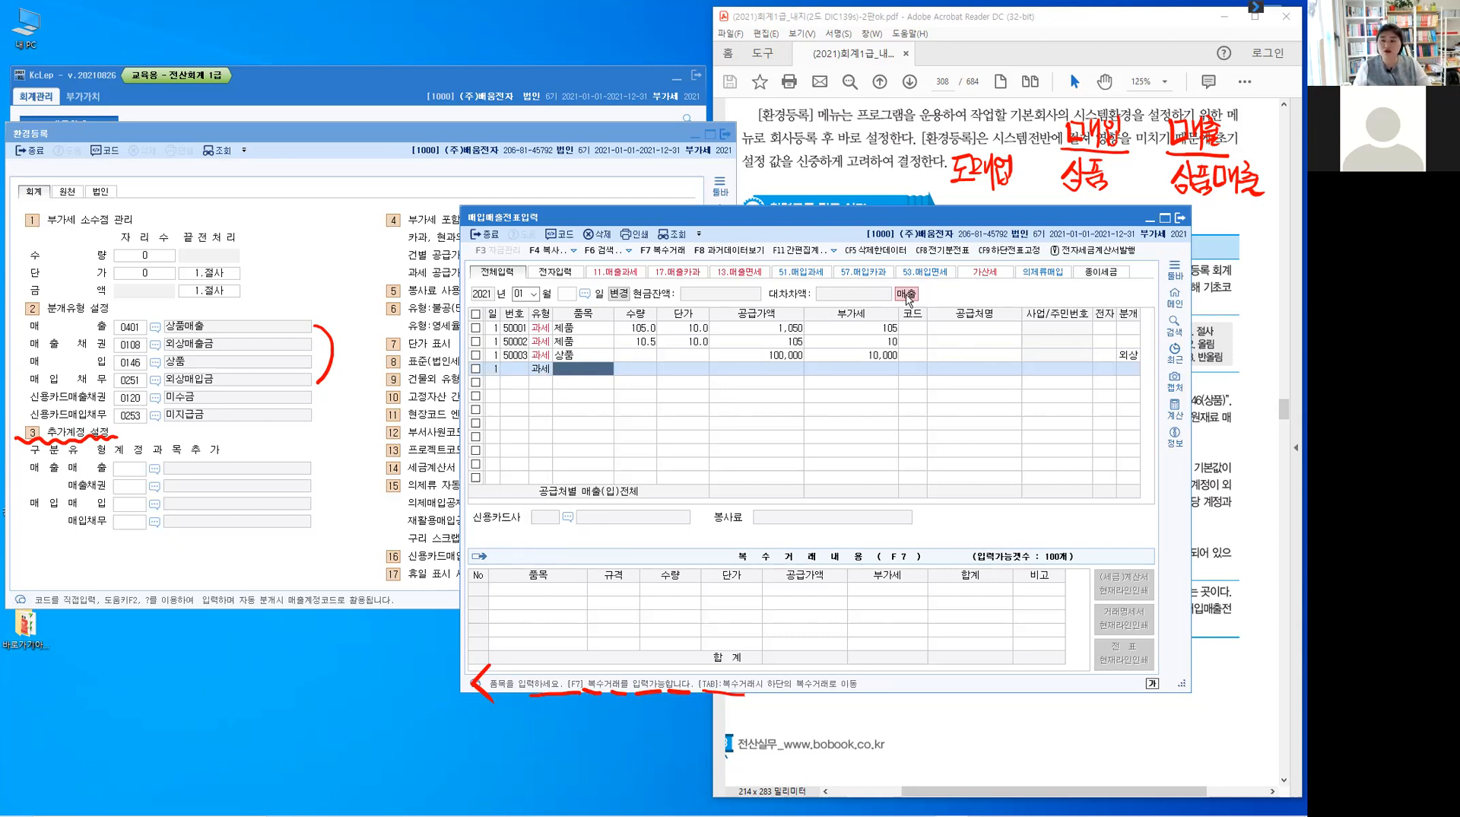
key(ctrl)
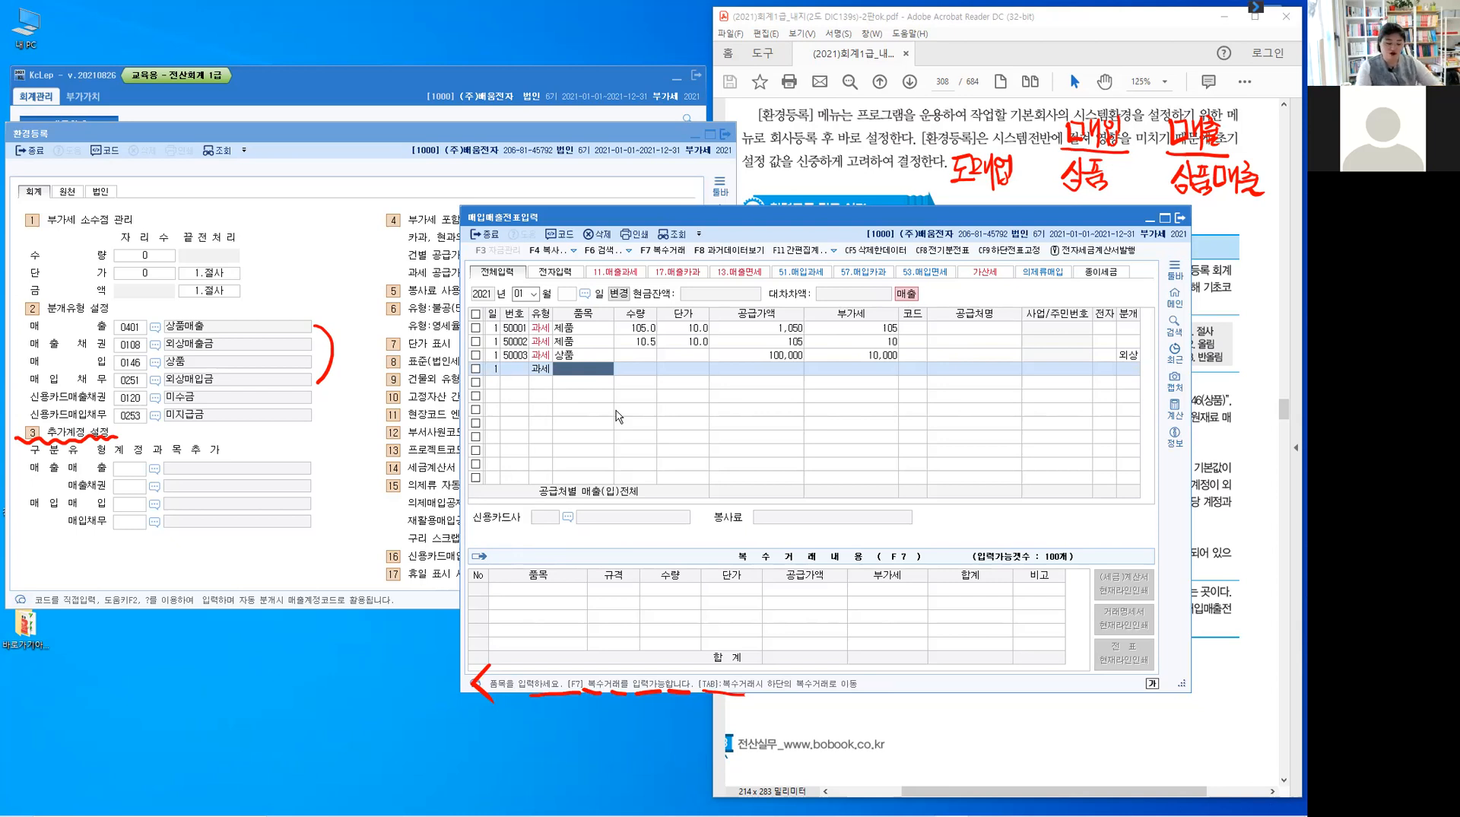
text(제품)
key(Return)
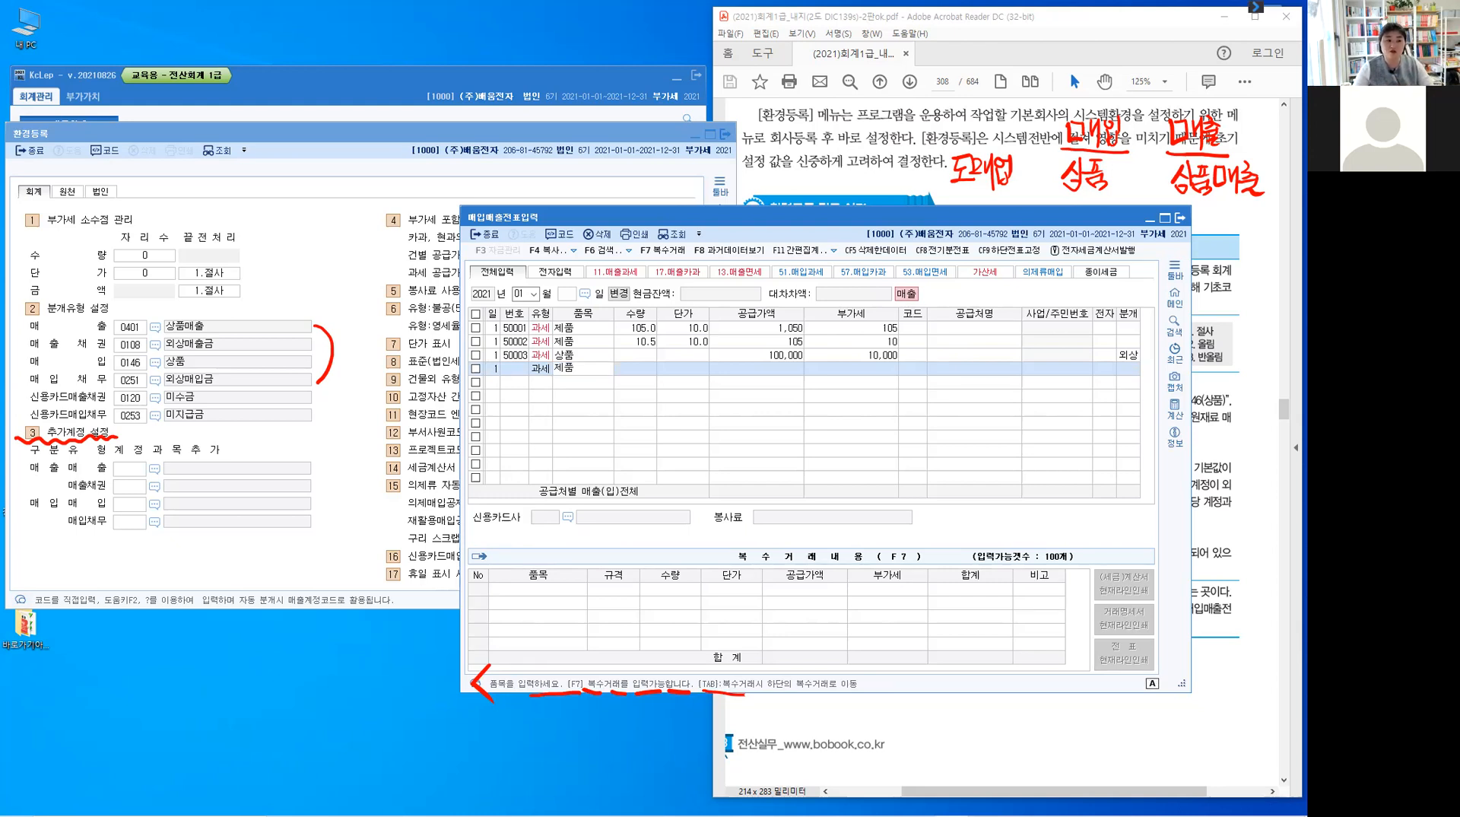
key(Return)
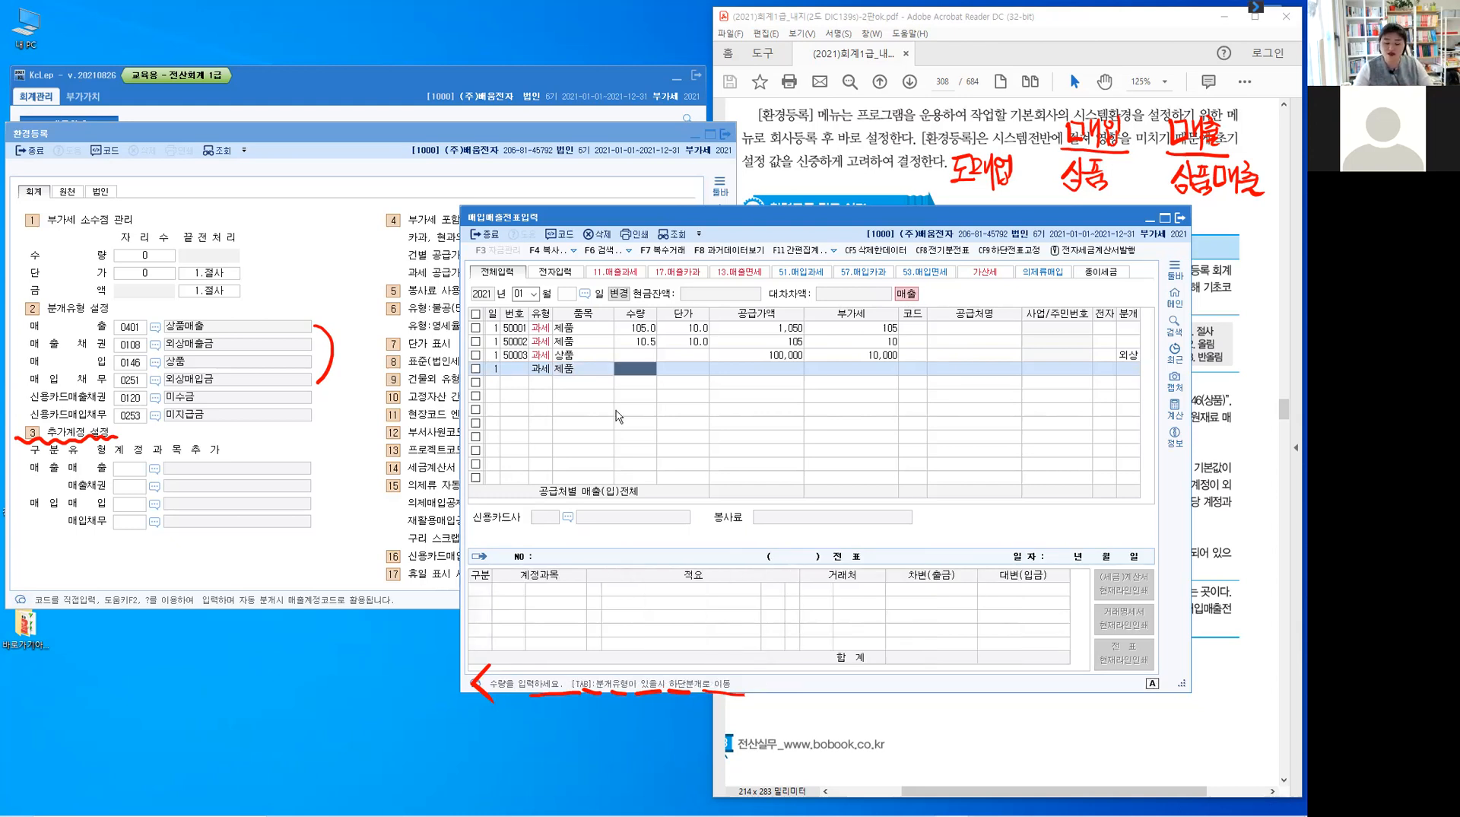
- Complete the 제품 row with a 공급가액 of 100,000, no trading partner, and journal type 2 외상
key(Return)
text(1000000)
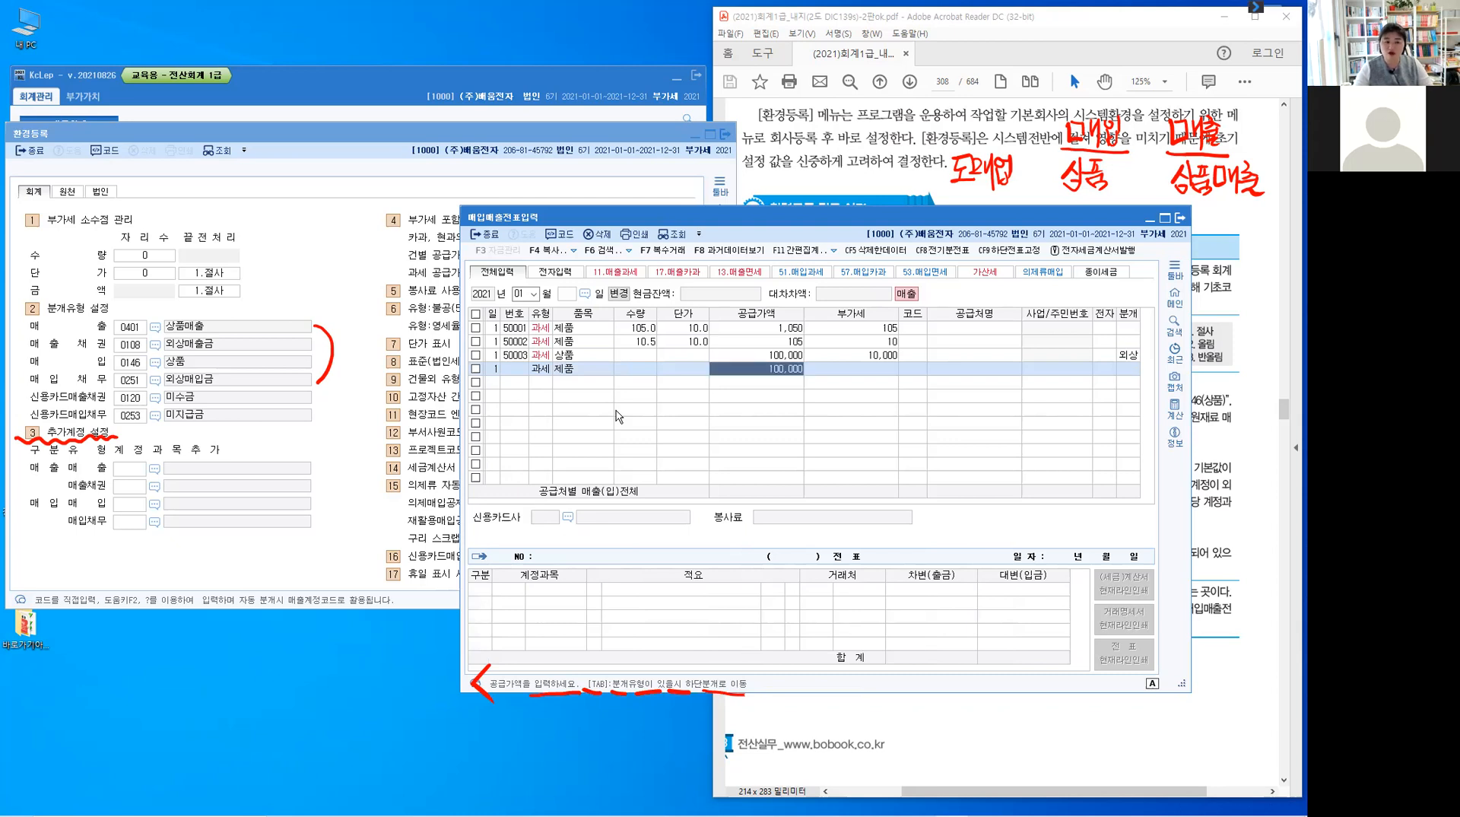
key(Return)
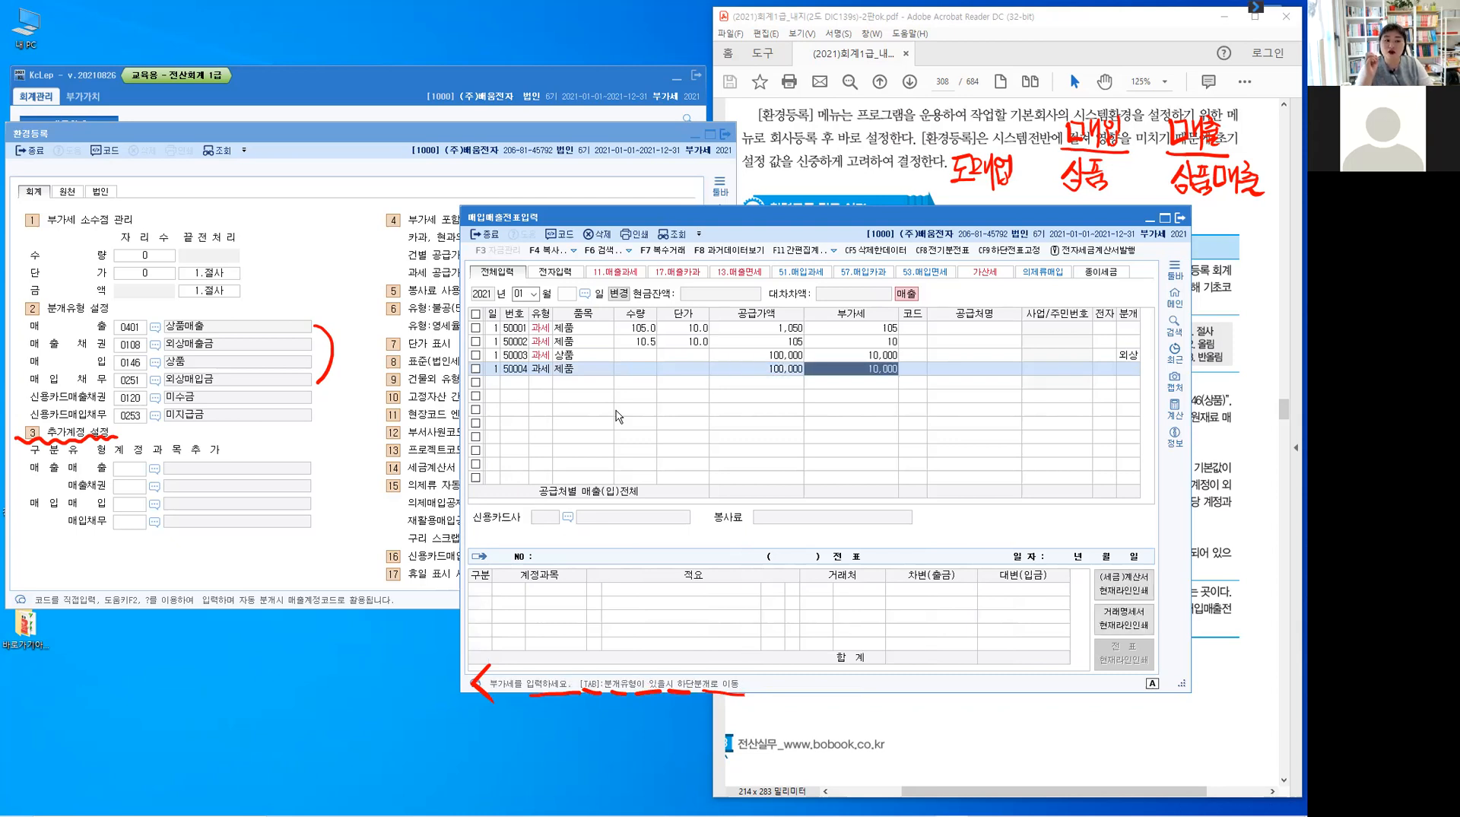
key(Return)
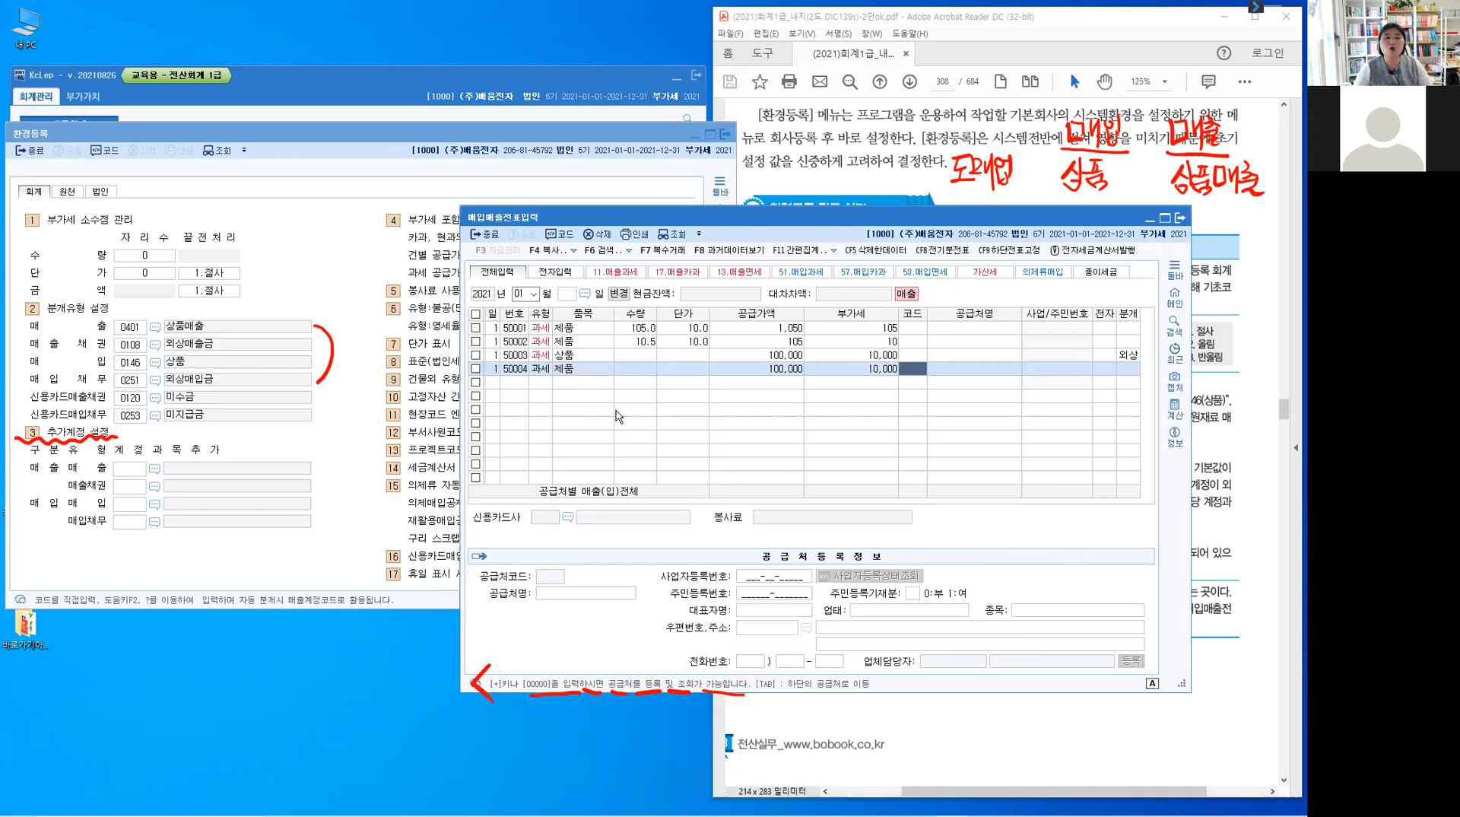
key(Return)
key(Return)
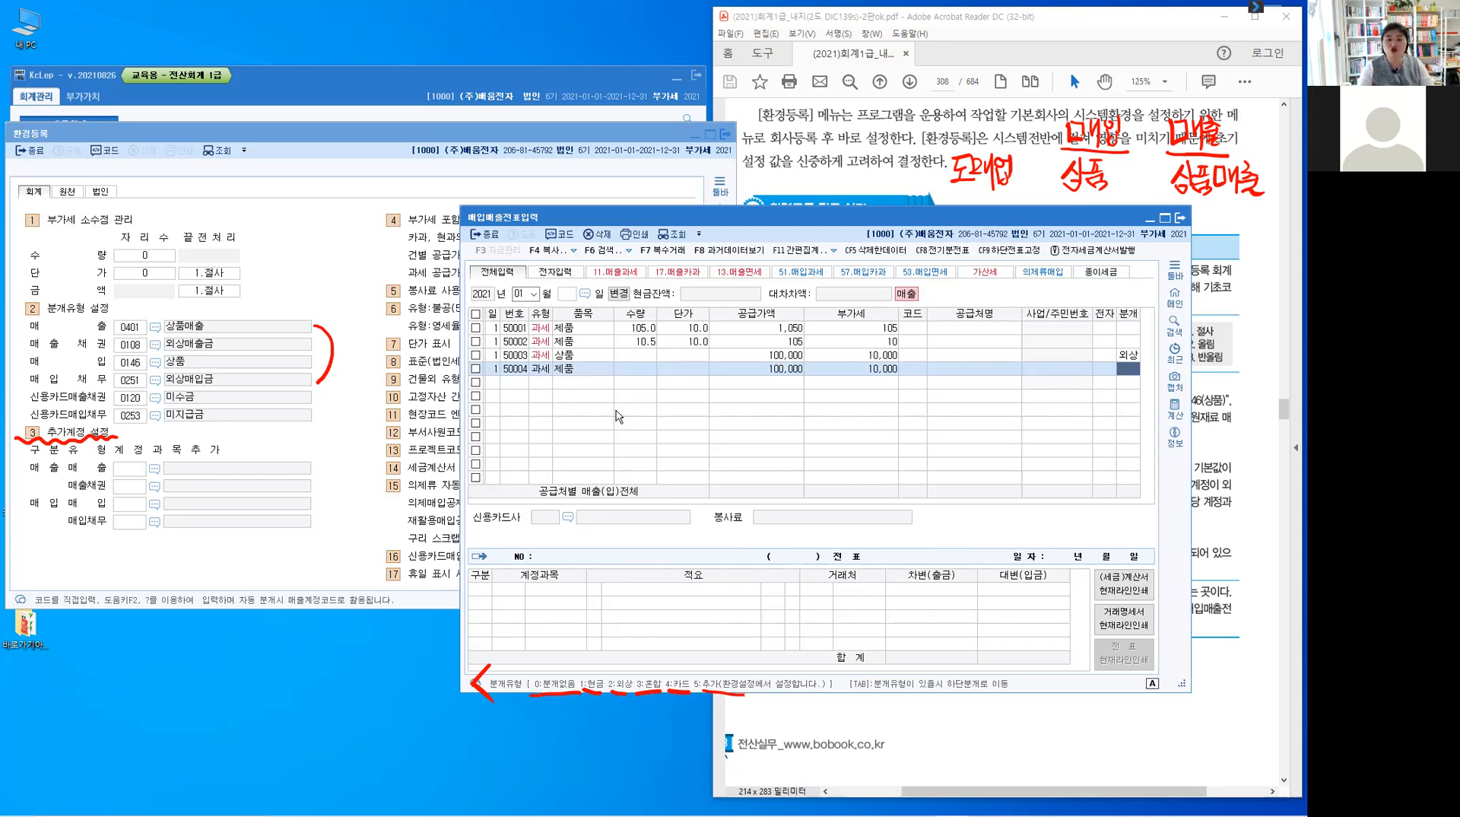
text(2)
key(Return)
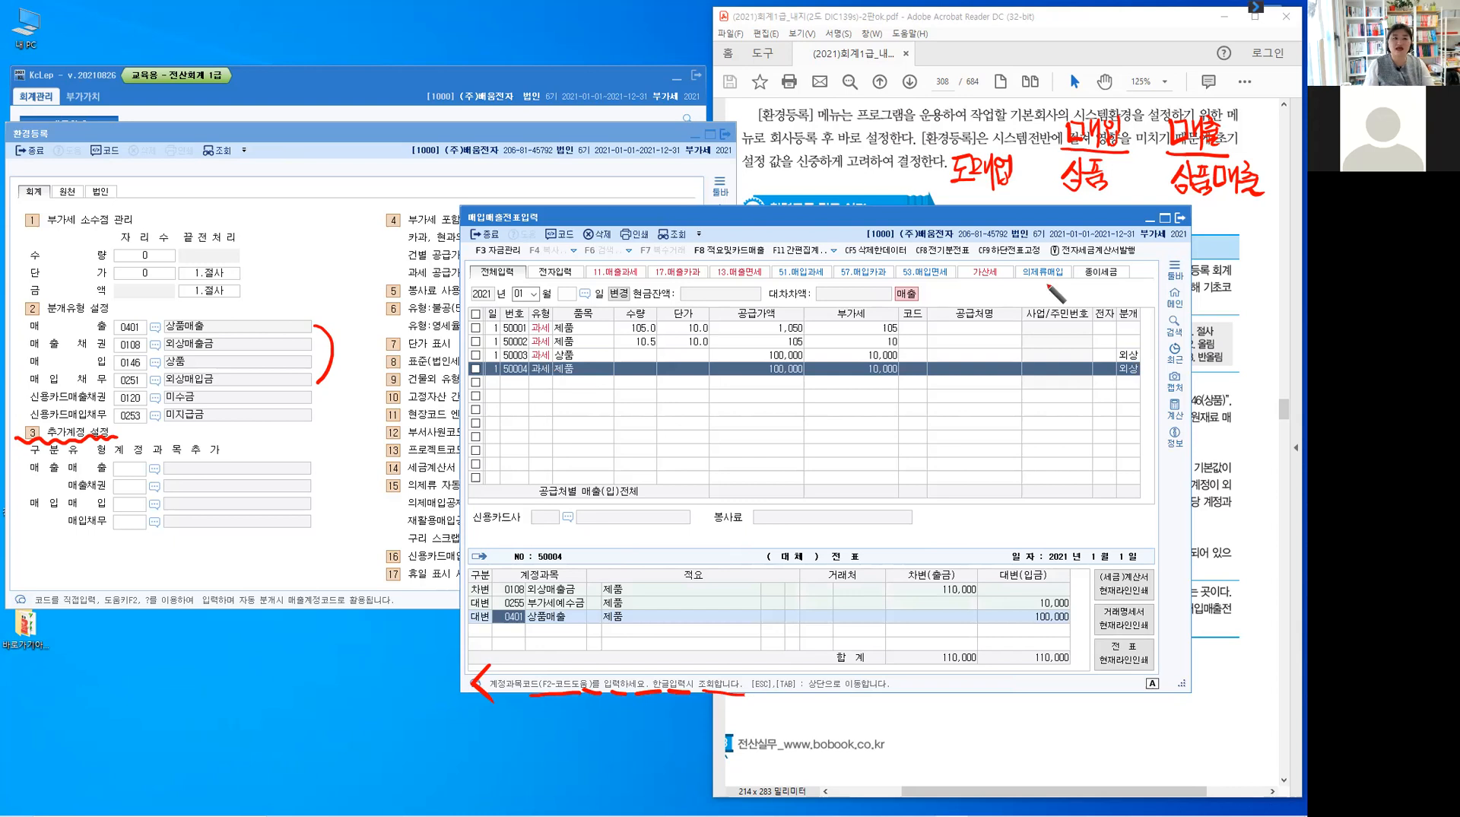
- Circle the item name 제품 in the fourth voucher row and handwrite a 제조업 line pairing 원재료 with 제품매출
drag(572, 354, 568, 356)
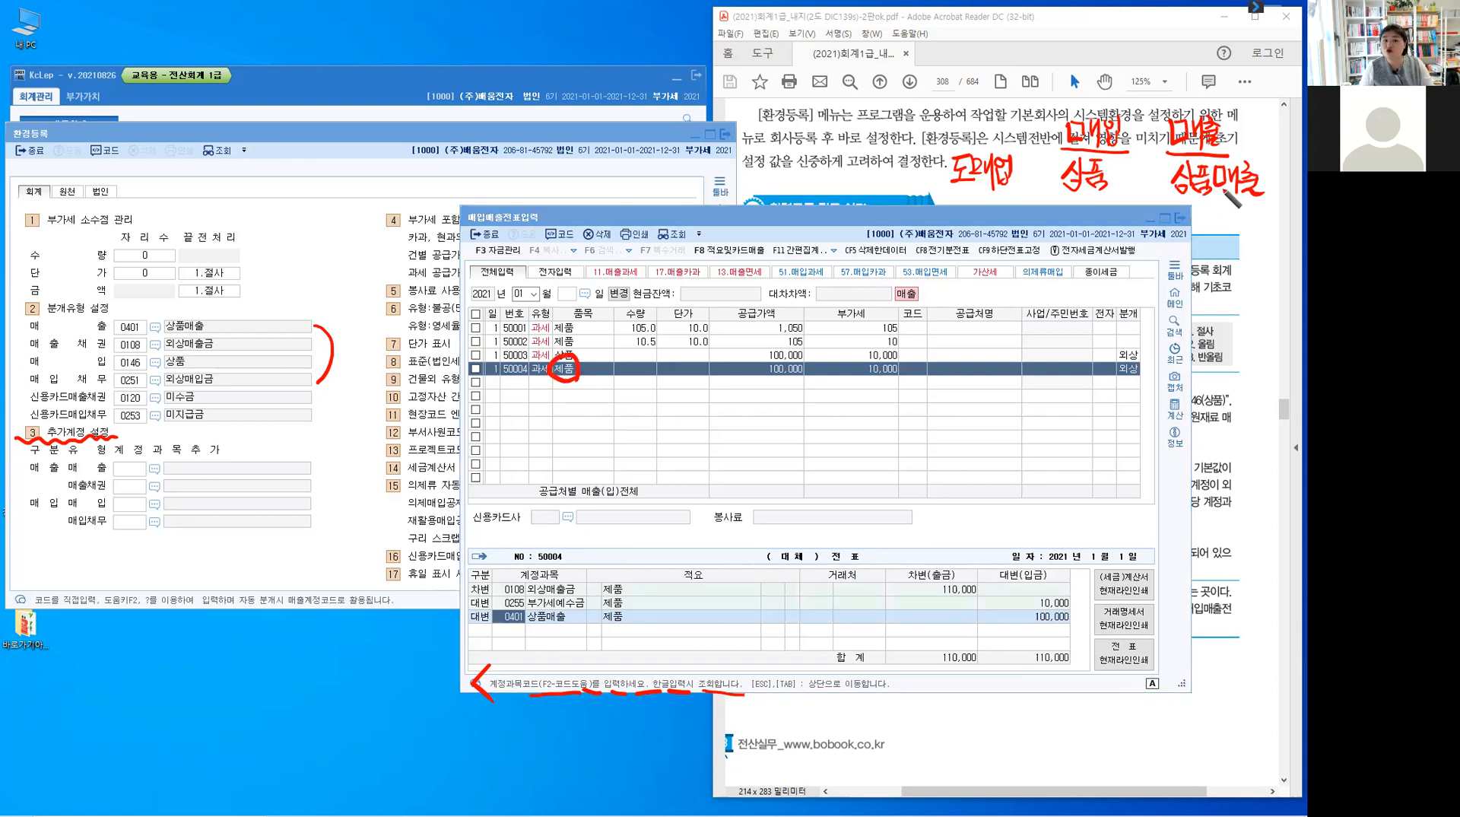
mouse_move(953, 196)
mouse_down()
mouse_move(1019, 232)
mouse_move(1072, 206)
mouse_move(1164, 228)
mouse_up()
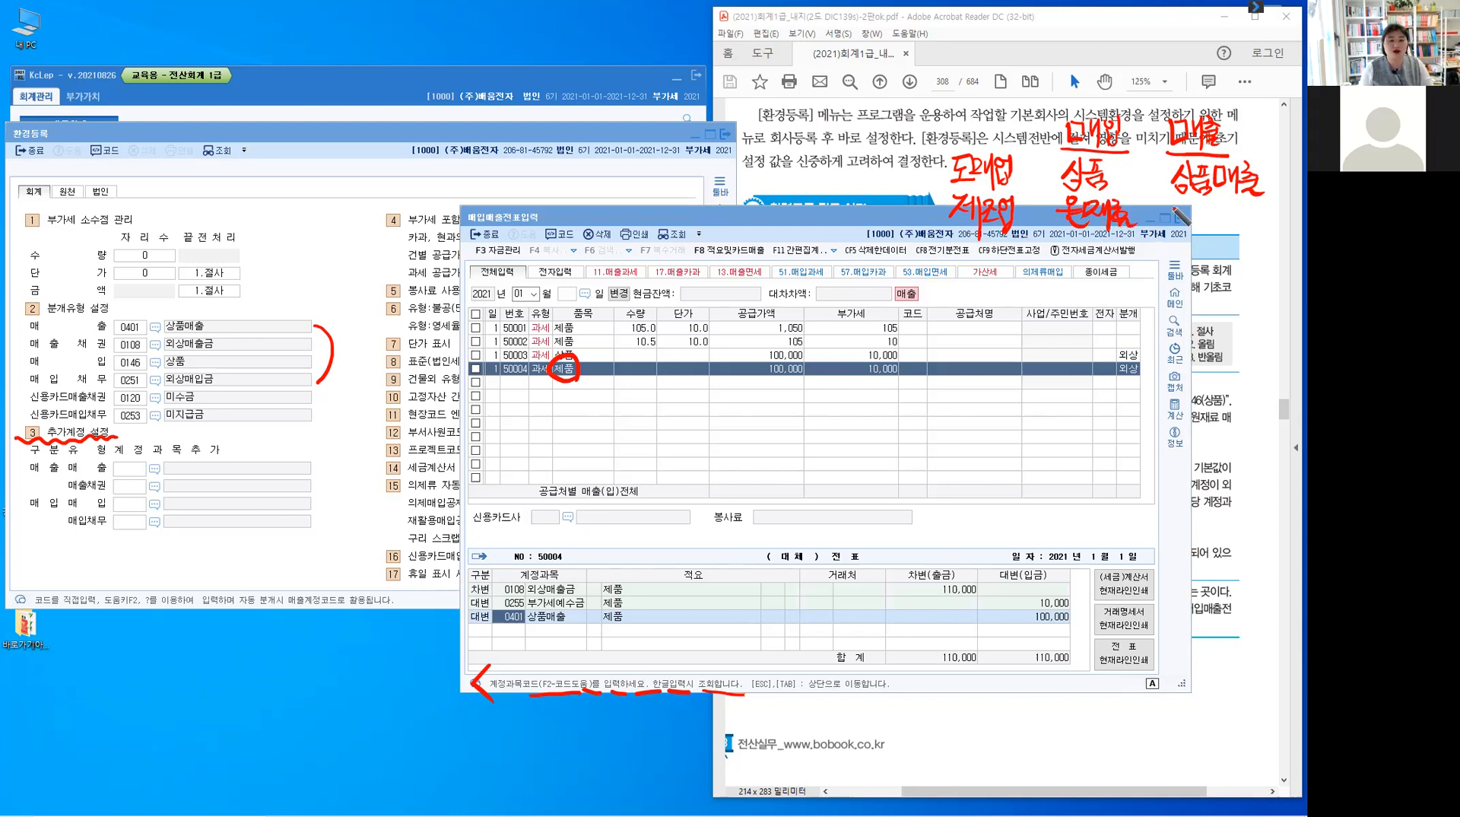
mouse_move(1181, 199)
mouse_down()
mouse_move(1217, 229)
mouse_move(1237, 220)
mouse_up()
mouse_move(1244, 204)
mouse_down()
mouse_move(1244, 233)
mouse_move(1272, 235)
mouse_up()
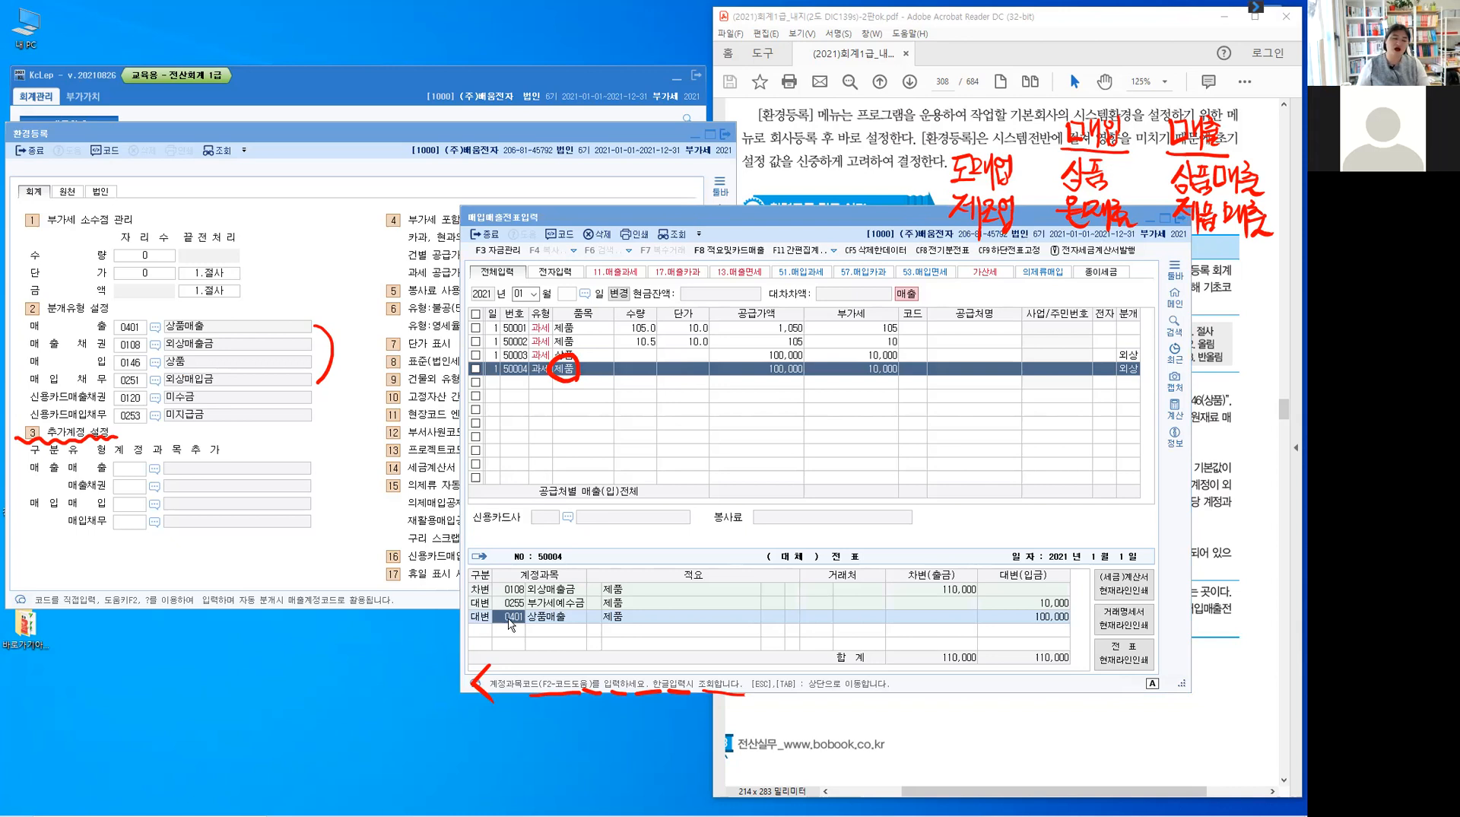
- Change the last credit line's account in the 제품 row's journal entry to 0404 제품매출
key(Hangul)
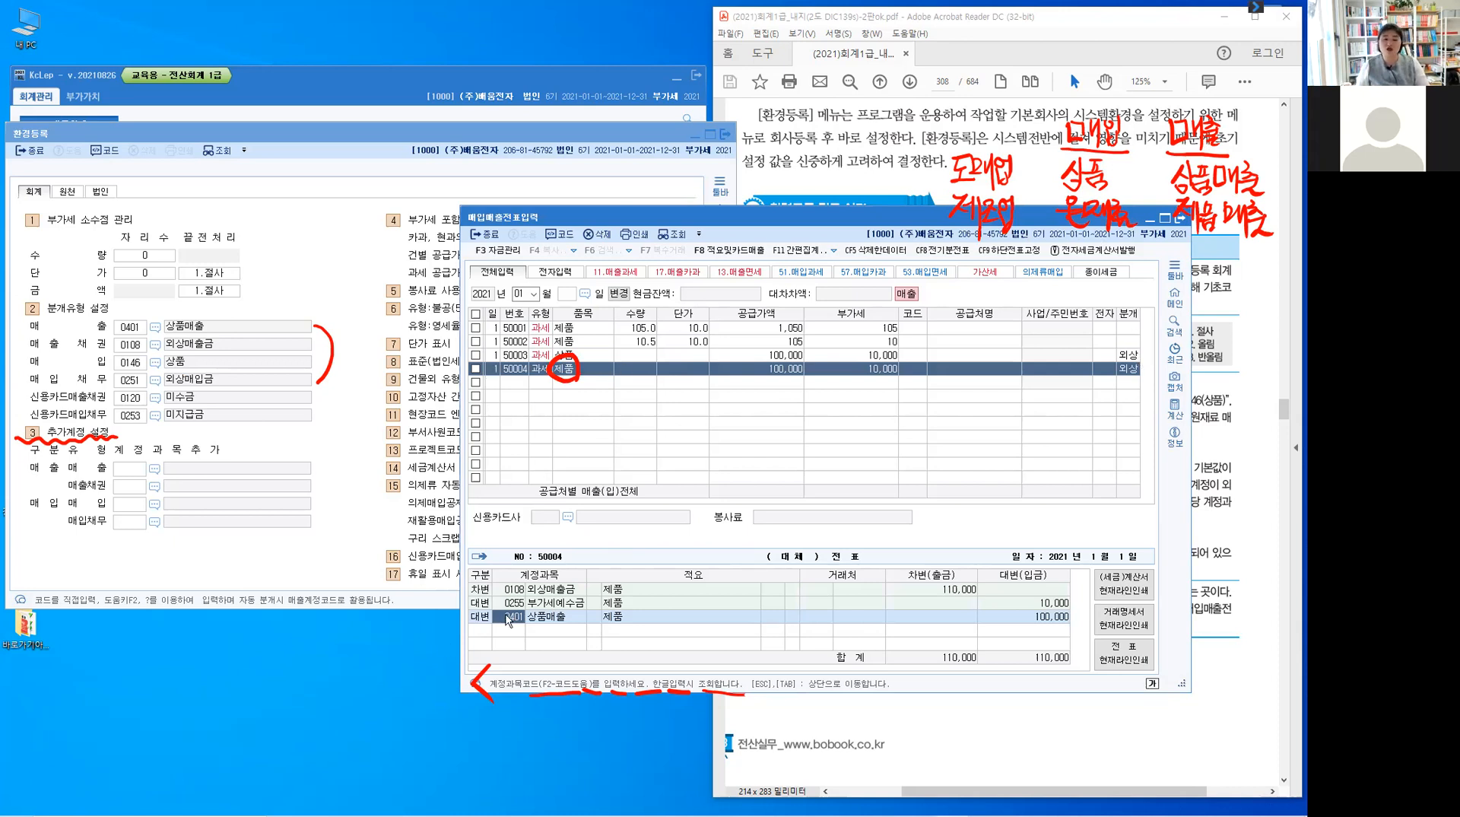
click(514, 622)
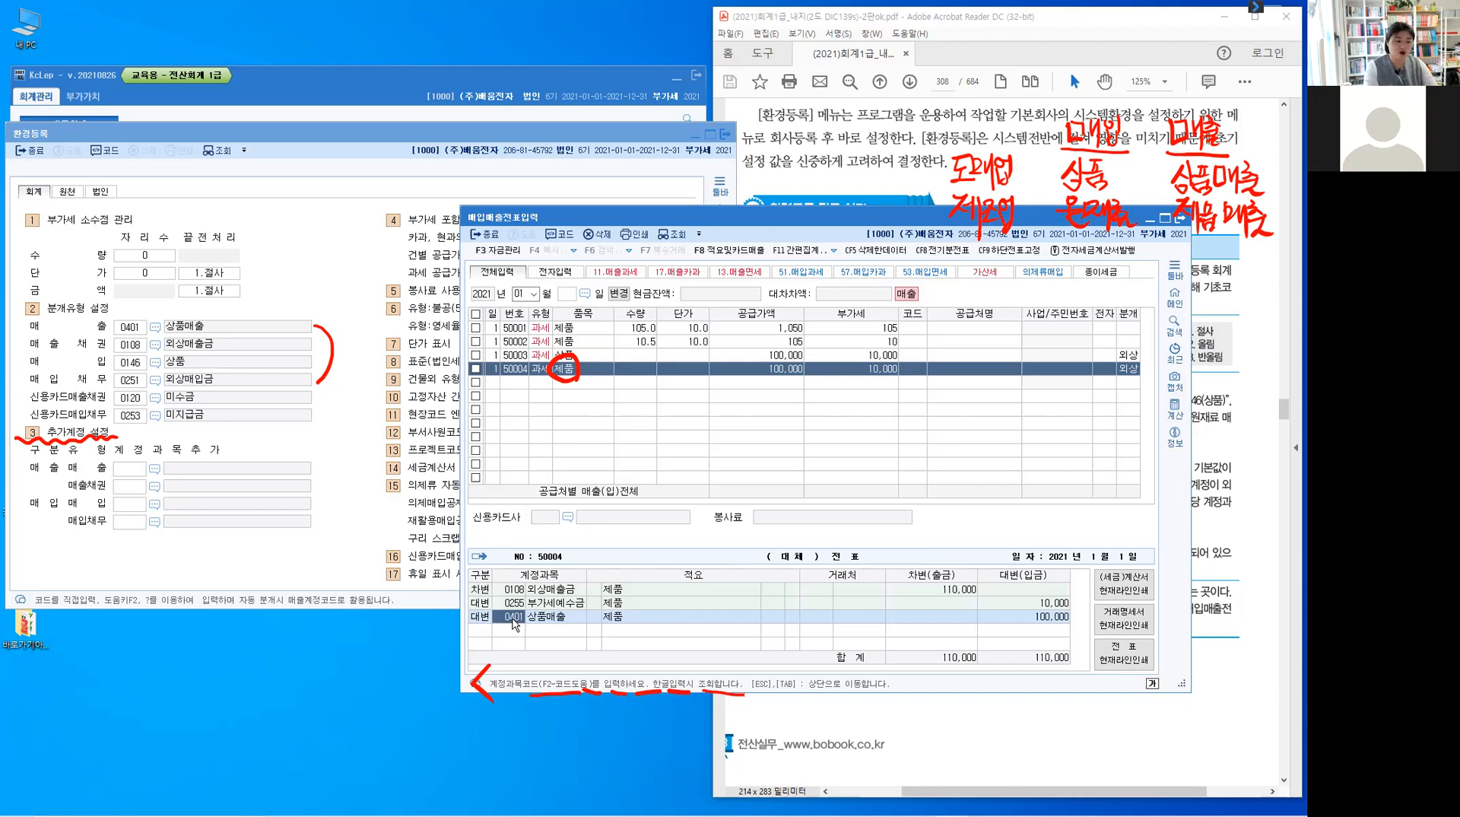
text(ㅈㅔ품)
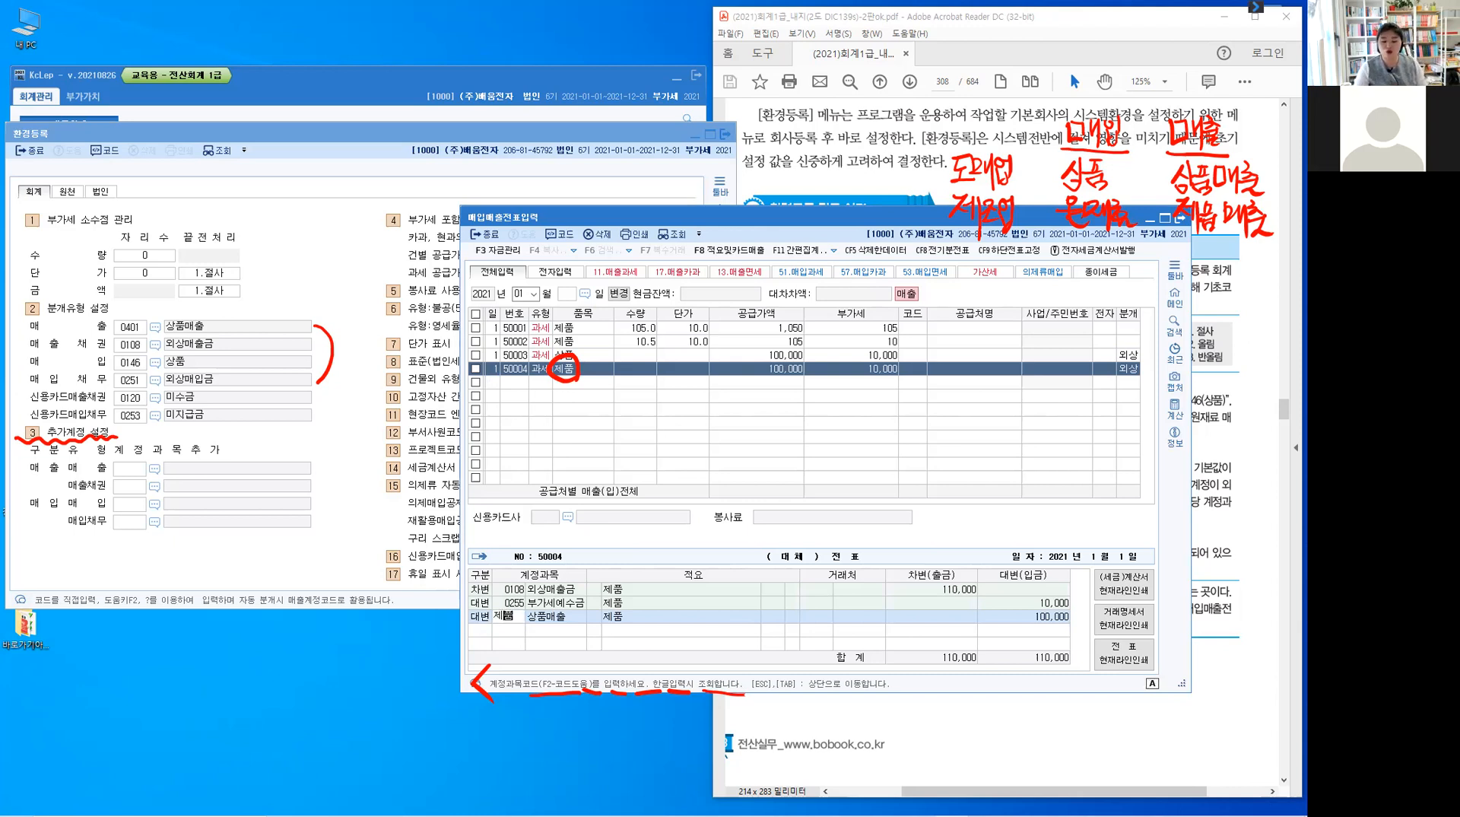
key(Return)
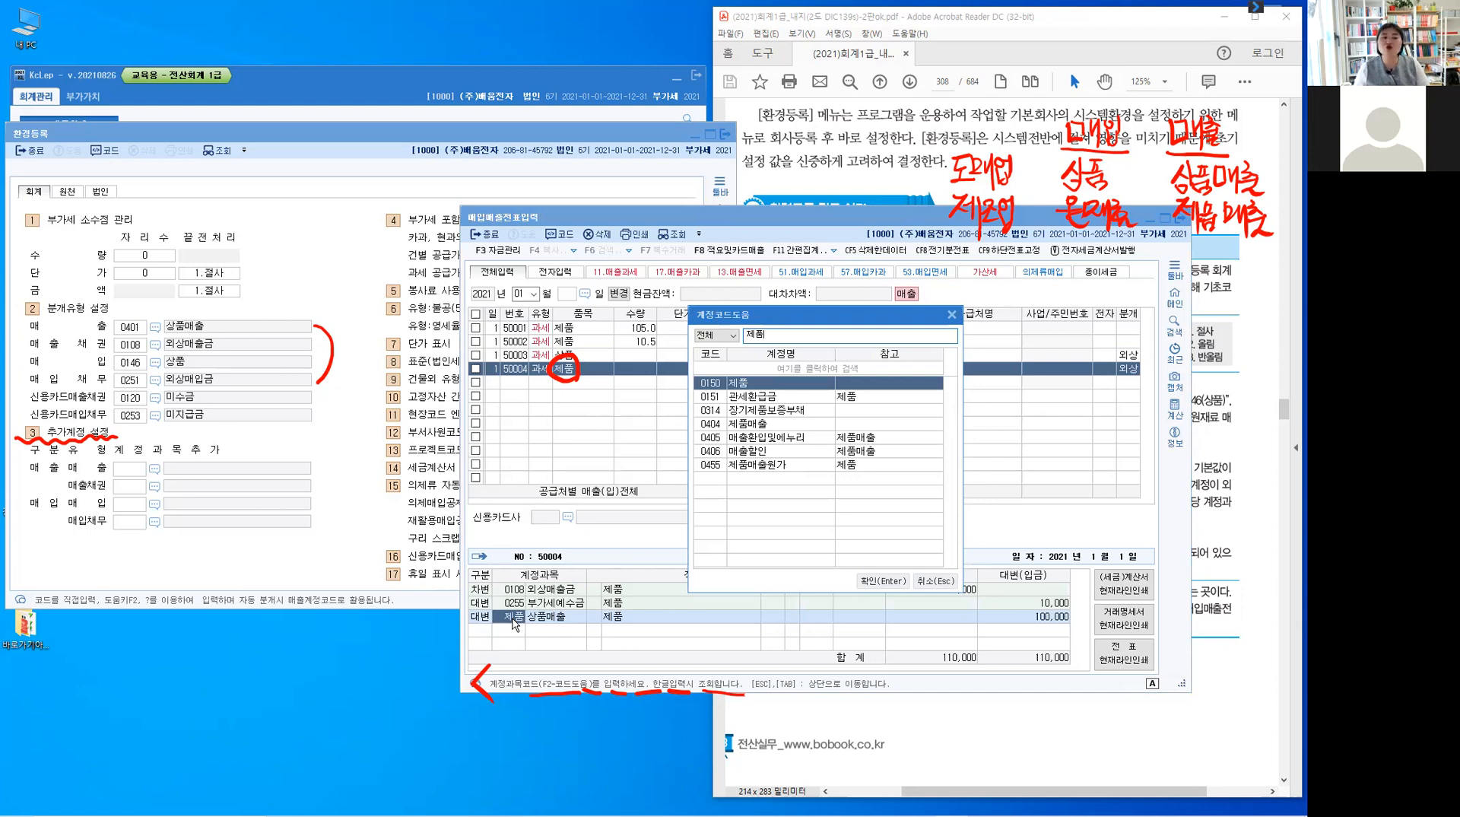
click(714, 429)
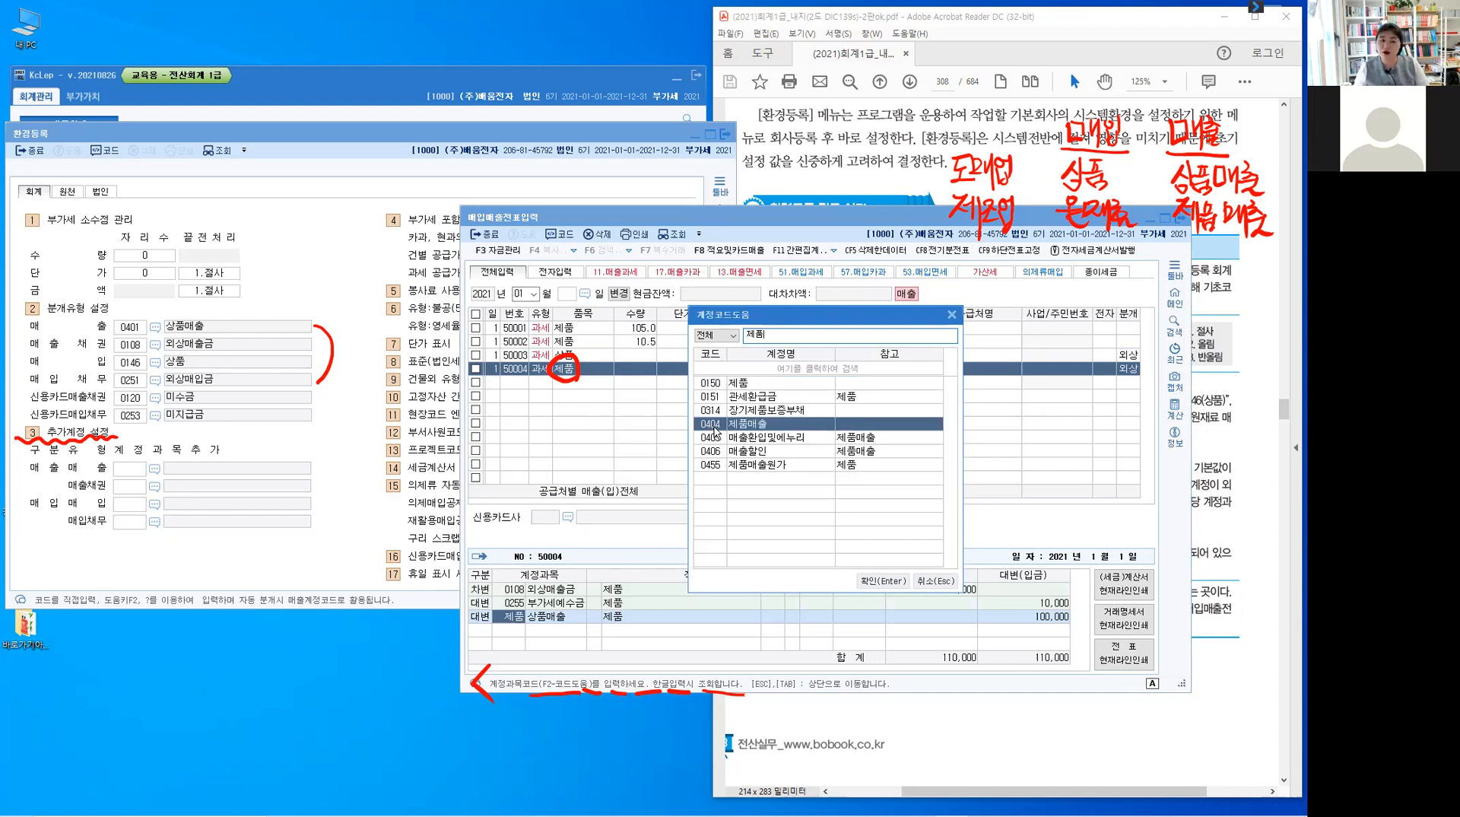
click(869, 581)
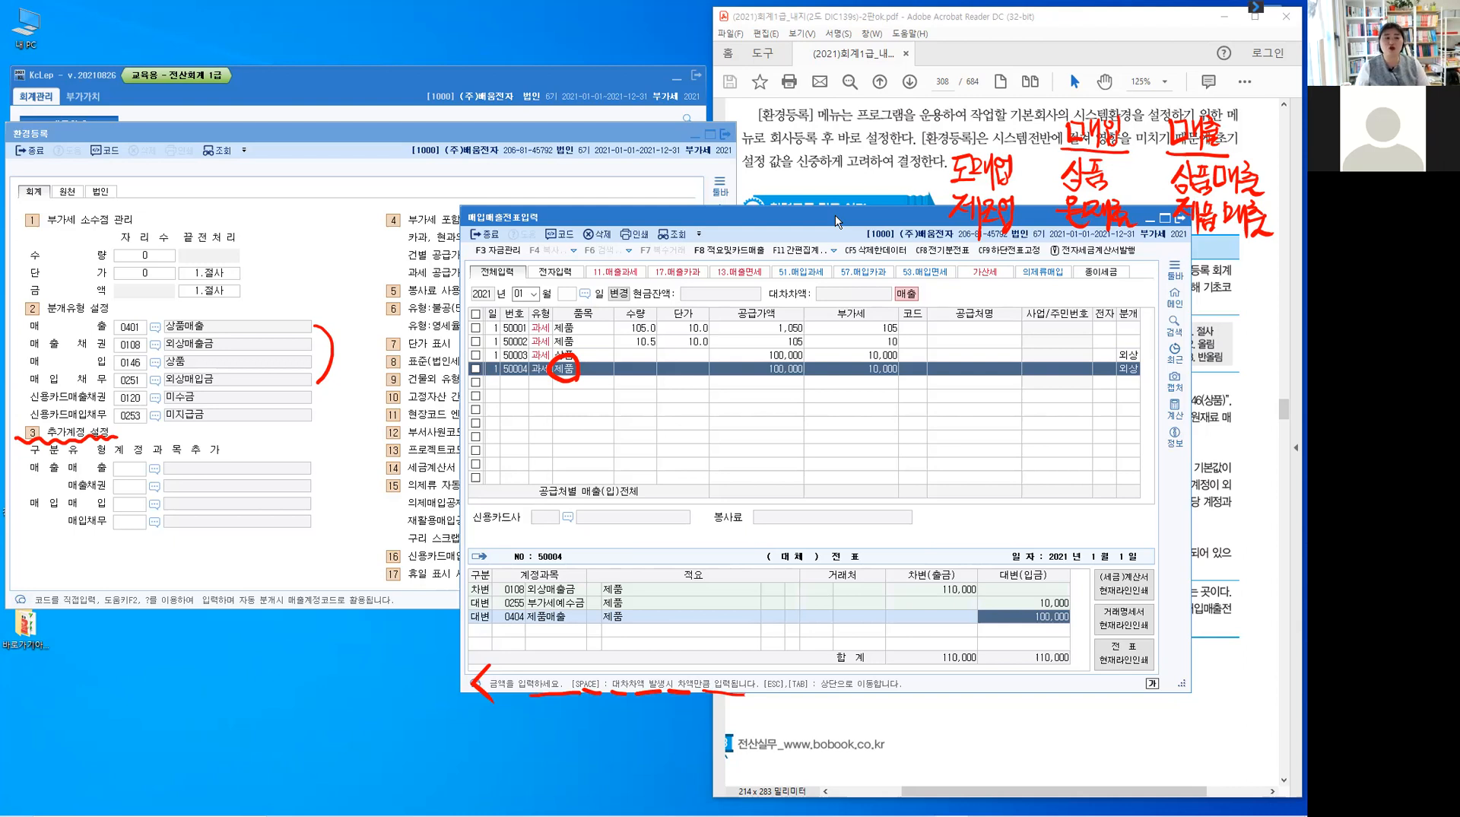
- Close the purchase and sales voucher window, declining to view suspected duplicate vouchers, and clear all handwritten annotations
drag(835, 214, 530, 143)
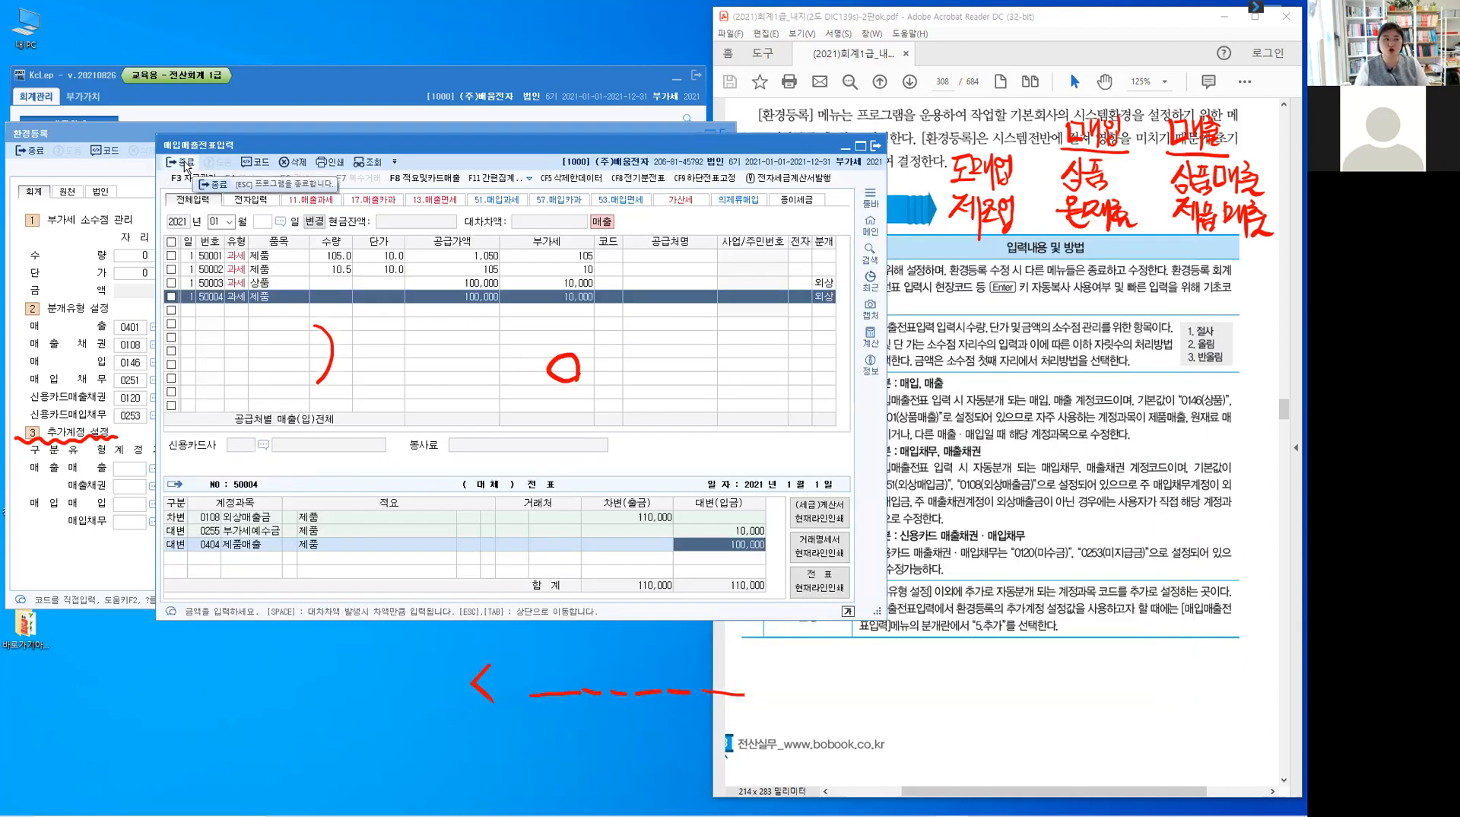
click(186, 164)
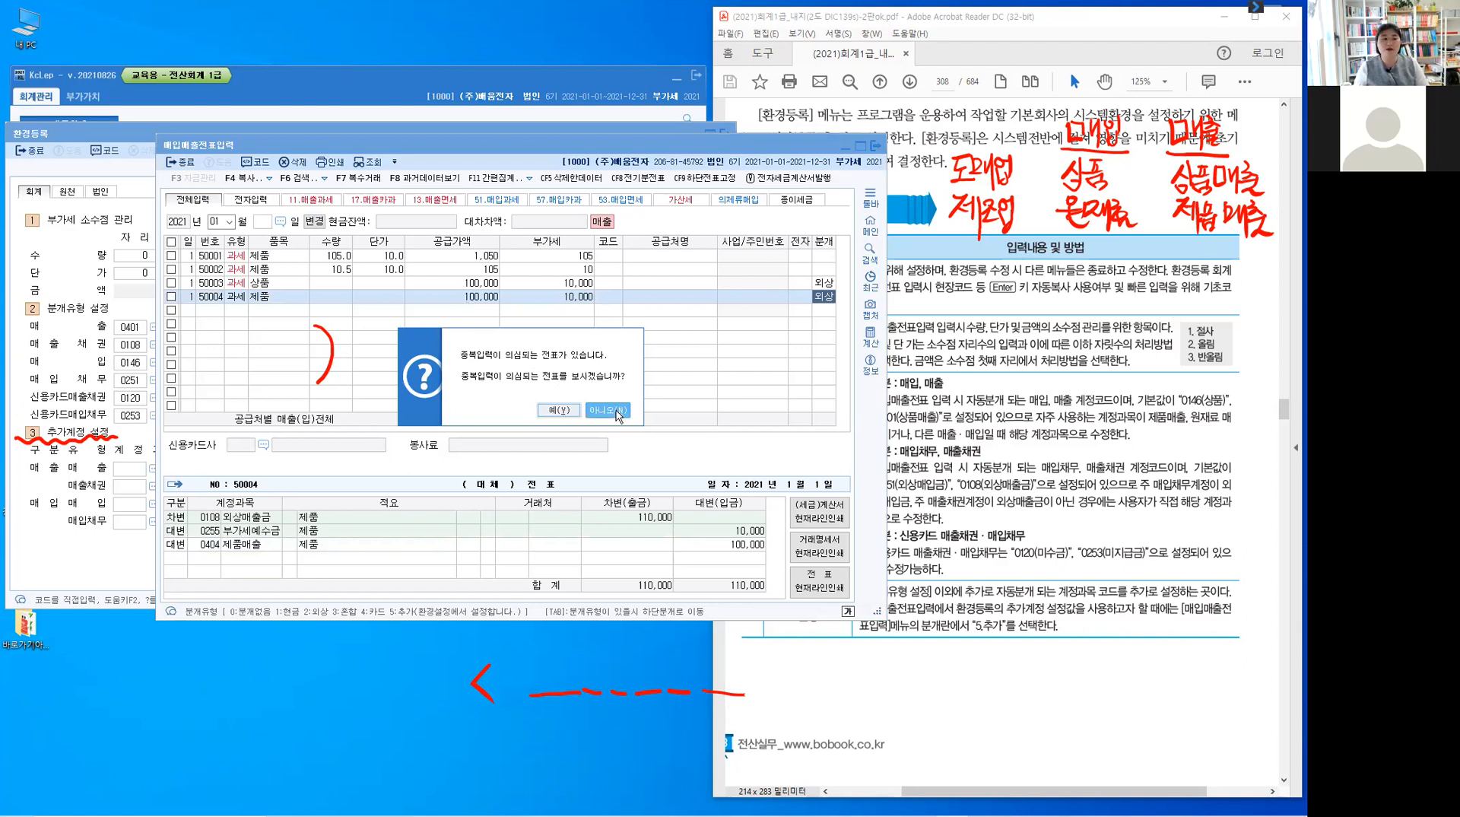
click(608, 410)
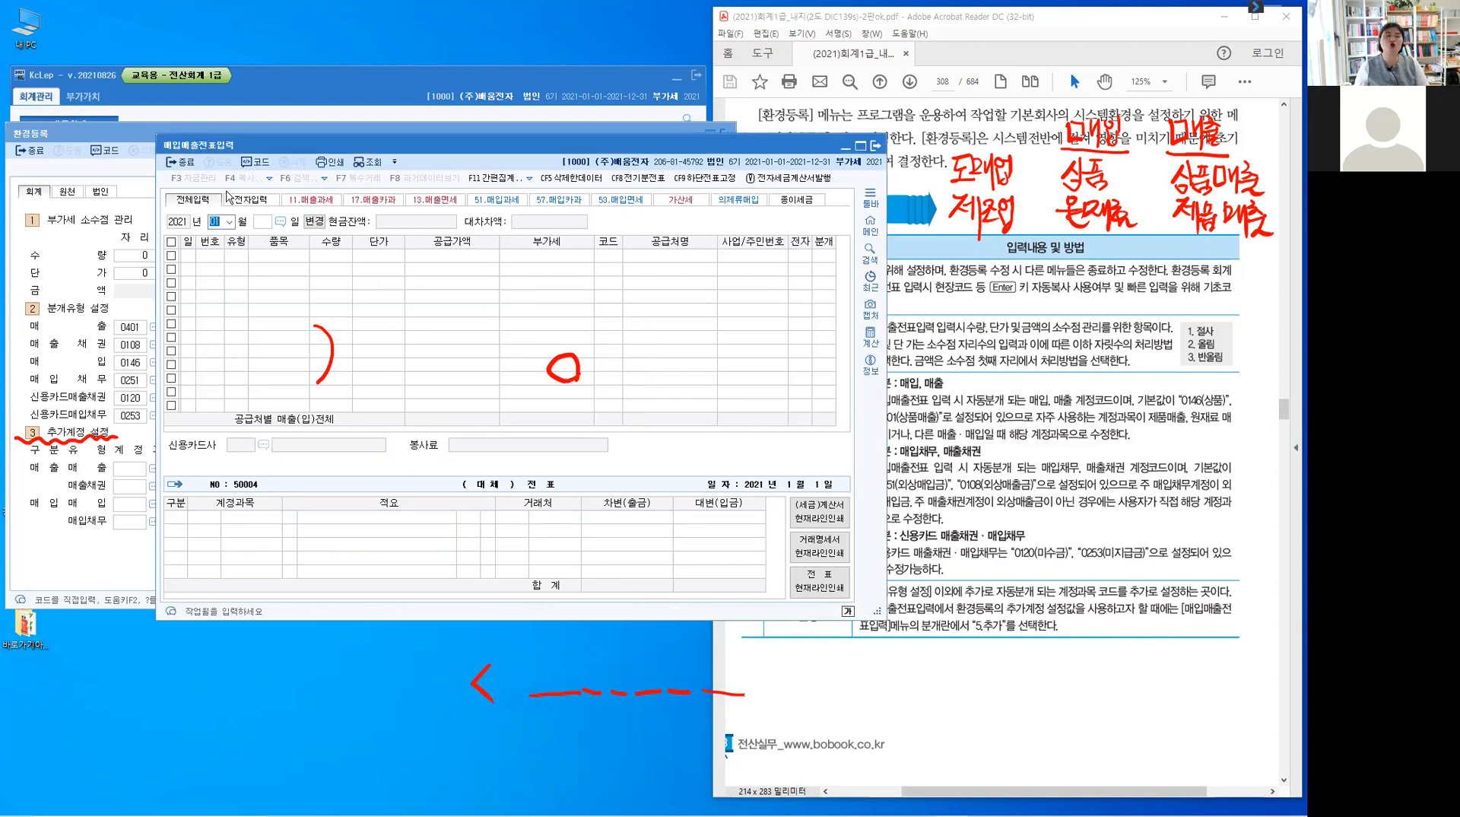
click(186, 164)
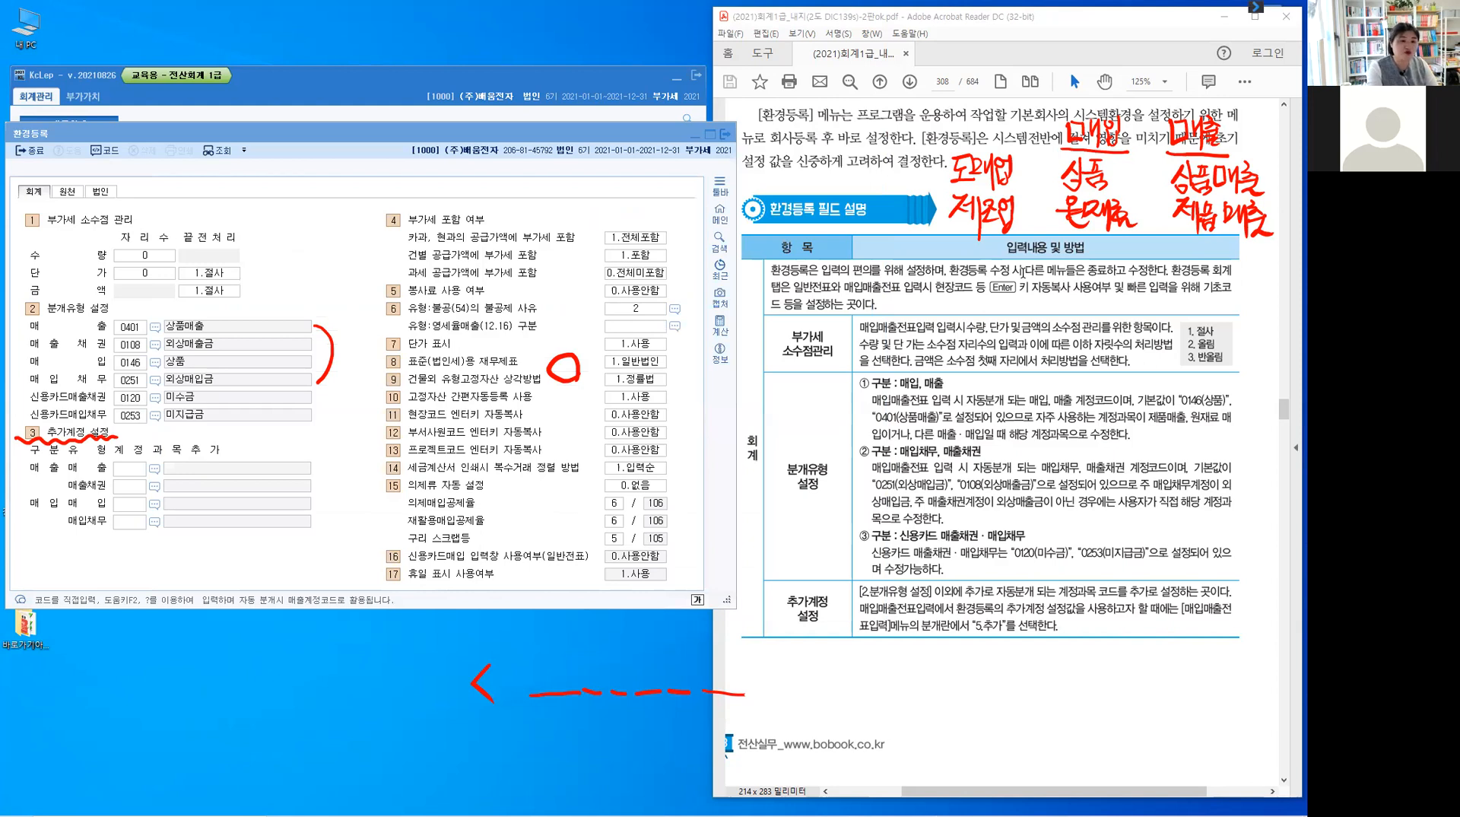
key(Escape)
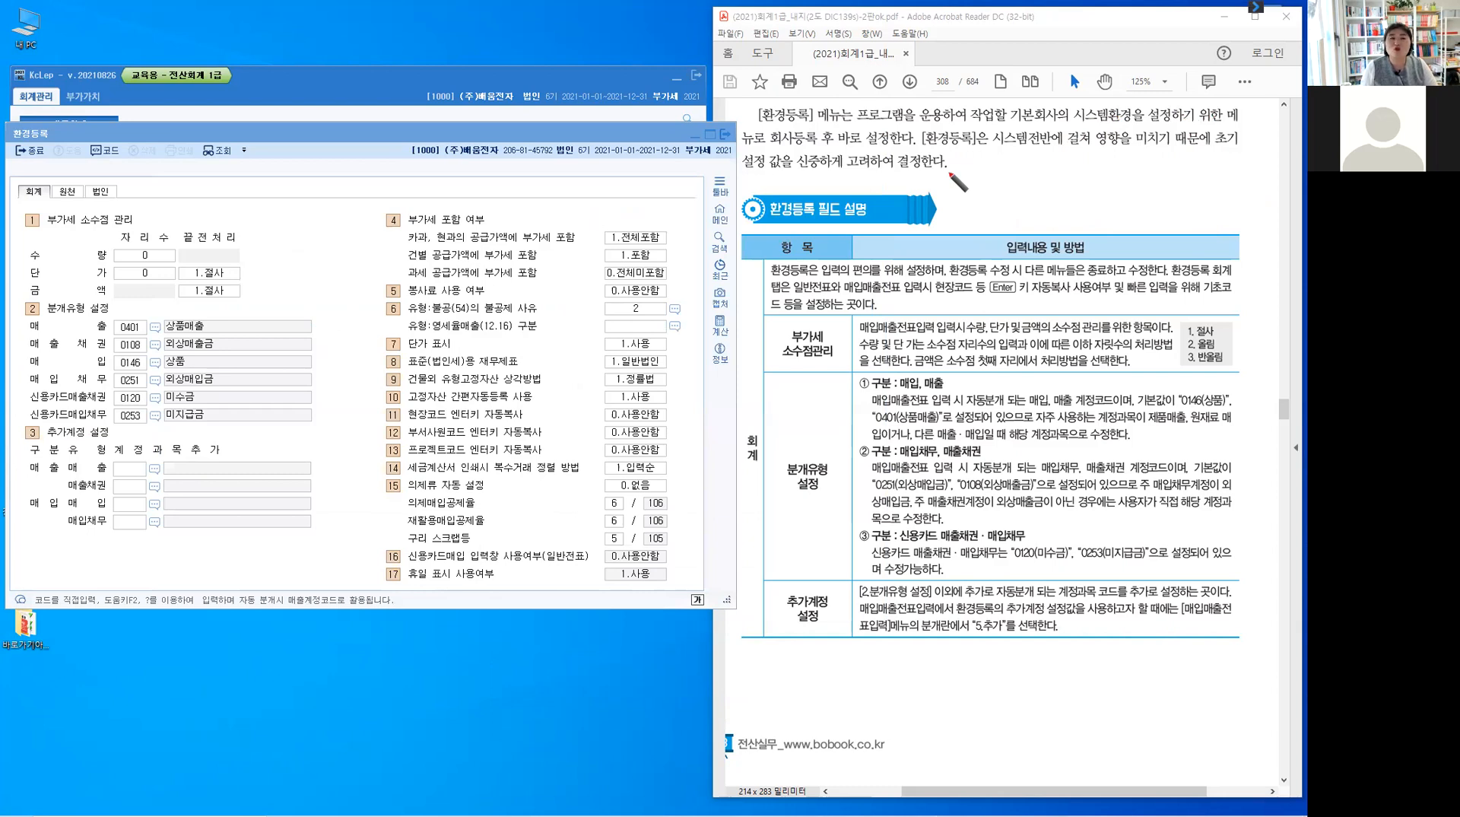
- Handwrite 도급건설 above the field description table, with 원재료 beside it beneath an underlined 매입 heading
mouse_move(949, 170)
mouse_down()
mouse_move(962, 169)
mouse_move(958, 186)
mouse_up()
drag(947, 188, 973, 184)
mouse_move(970, 176)
mouse_down()
mouse_move(982, 162)
mouse_move(1023, 190)
mouse_up()
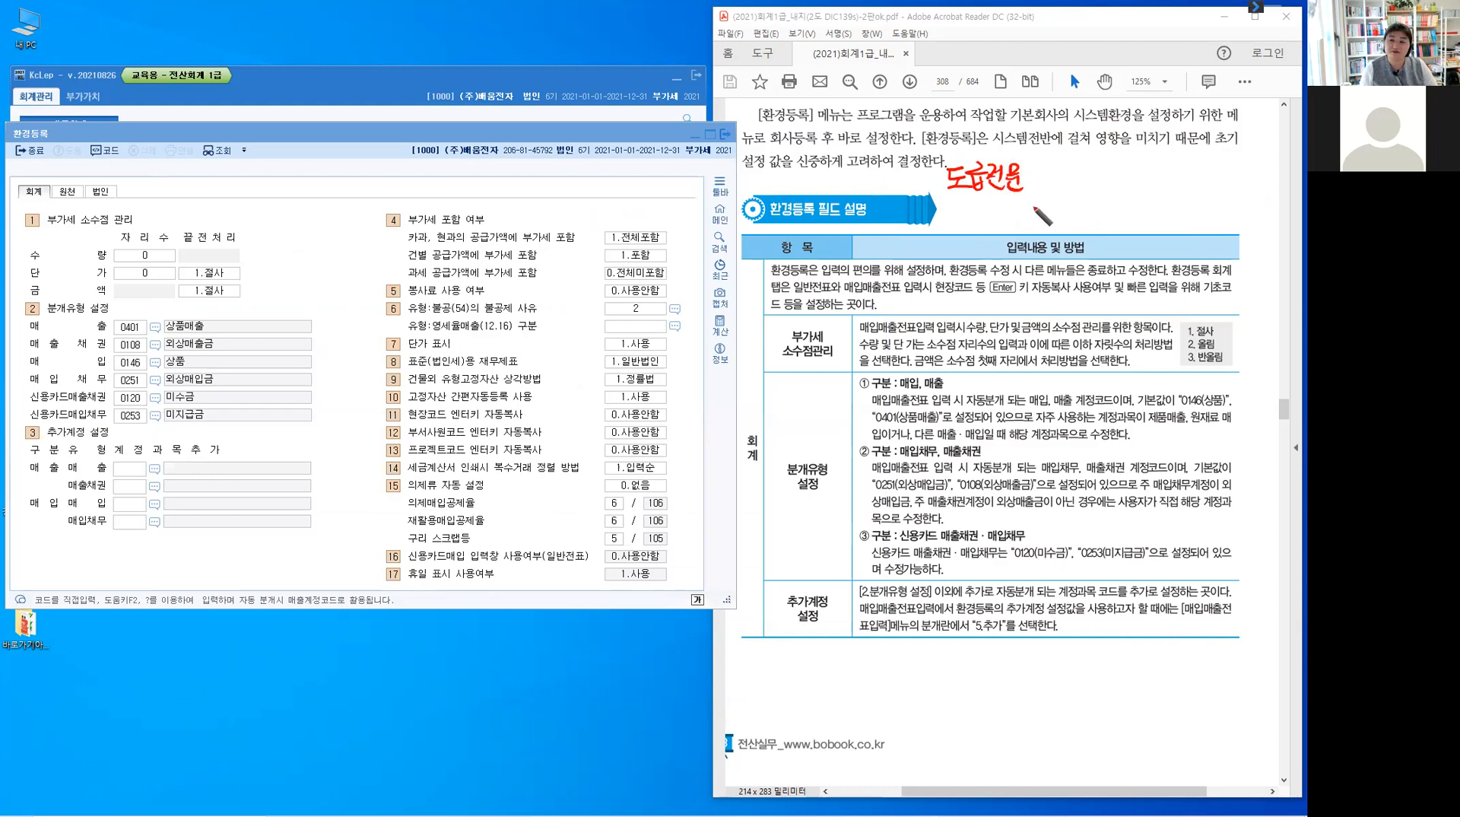
mouse_move(1065, 125)
mouse_down()
mouse_move(1095, 143)
mouse_move(1119, 129)
mouse_move(1112, 152)
mouse_move(1135, 149)
mouse_up()
drag(1050, 155, 1140, 152)
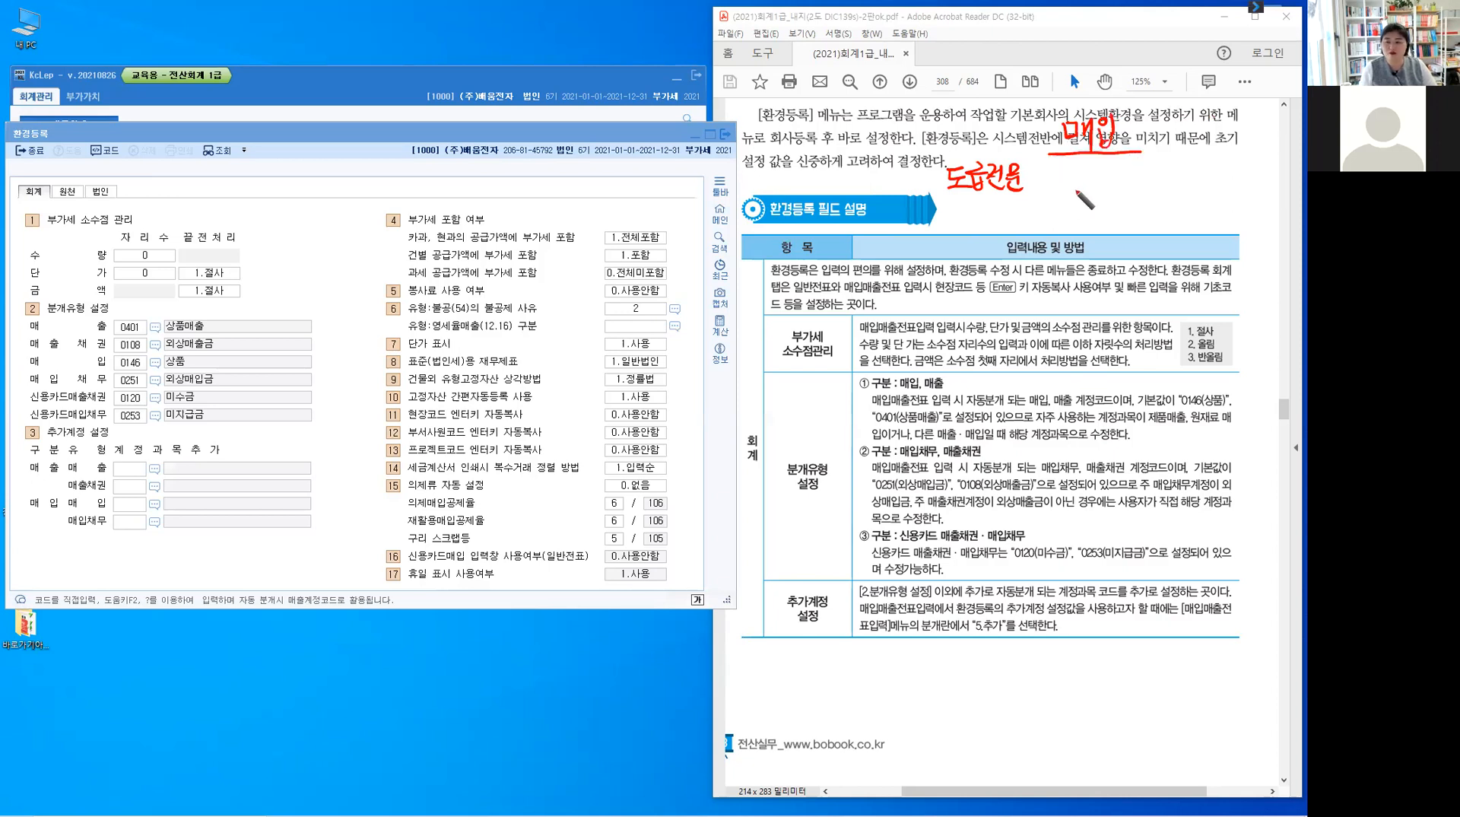
drag(1066, 175, 1081, 180)
drag(1067, 181, 1079, 188)
drag(1071, 188, 1095, 190)
drag(1096, 183, 1101, 182)
mouse_move(1101, 176)
mouse_down()
mouse_move(1101, 192)
mouse_move(1119, 185)
mouse_up()
drag(1111, 187, 1117, 191)
drag(1107, 192, 1123, 191)
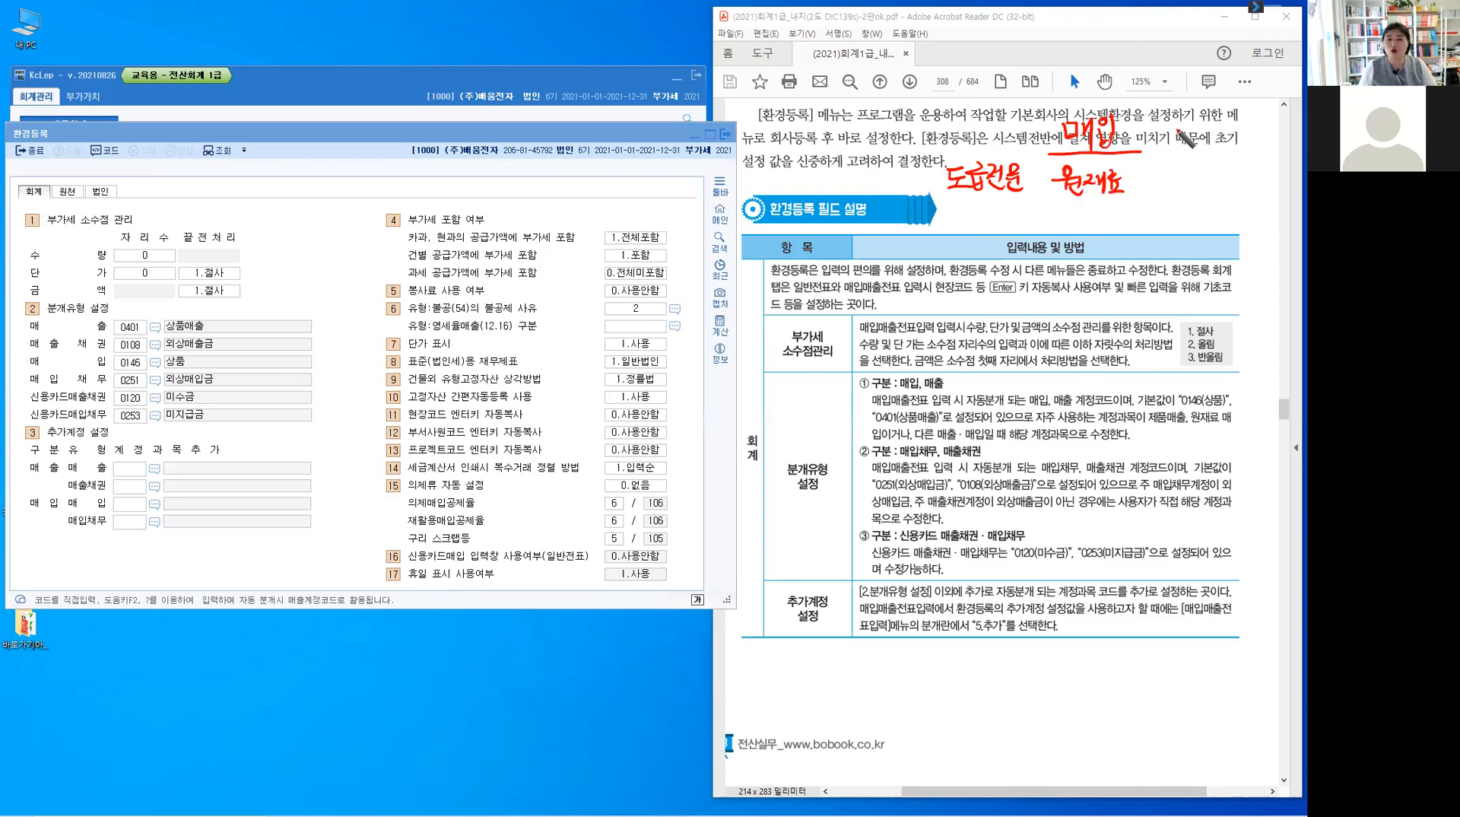
- Handwrite a 매출 heading with 공사수입금 beneath it on the 도급건설 line
drag(1181, 122, 1192, 137)
drag(1199, 119, 1199, 139)
drag(1199, 129, 1208, 129)
mouse_move(1208, 115)
mouse_down()
mouse_move(1209, 144)
mouse_move(1224, 116)
mouse_up()
drag(1216, 122, 1216, 129)
drag(1224, 123, 1231, 127)
drag(1215, 130, 1236, 128)
mouse_move(1225, 129)
mouse_down()
mouse_move(1249, 147)
mouse_move(1177, 176)
mouse_up()
drag(1181, 160, 1192, 176)
drag(1181, 181, 1193, 183)
drag(1198, 174, 1204, 182)
drag(1208, 163, 1209, 189)
mouse_move(1217, 162)
mouse_down()
mouse_move(1238, 186)
mouse_move(1255, 169)
mouse_move(1259, 191)
mouse_move(1232, 180)
mouse_up()
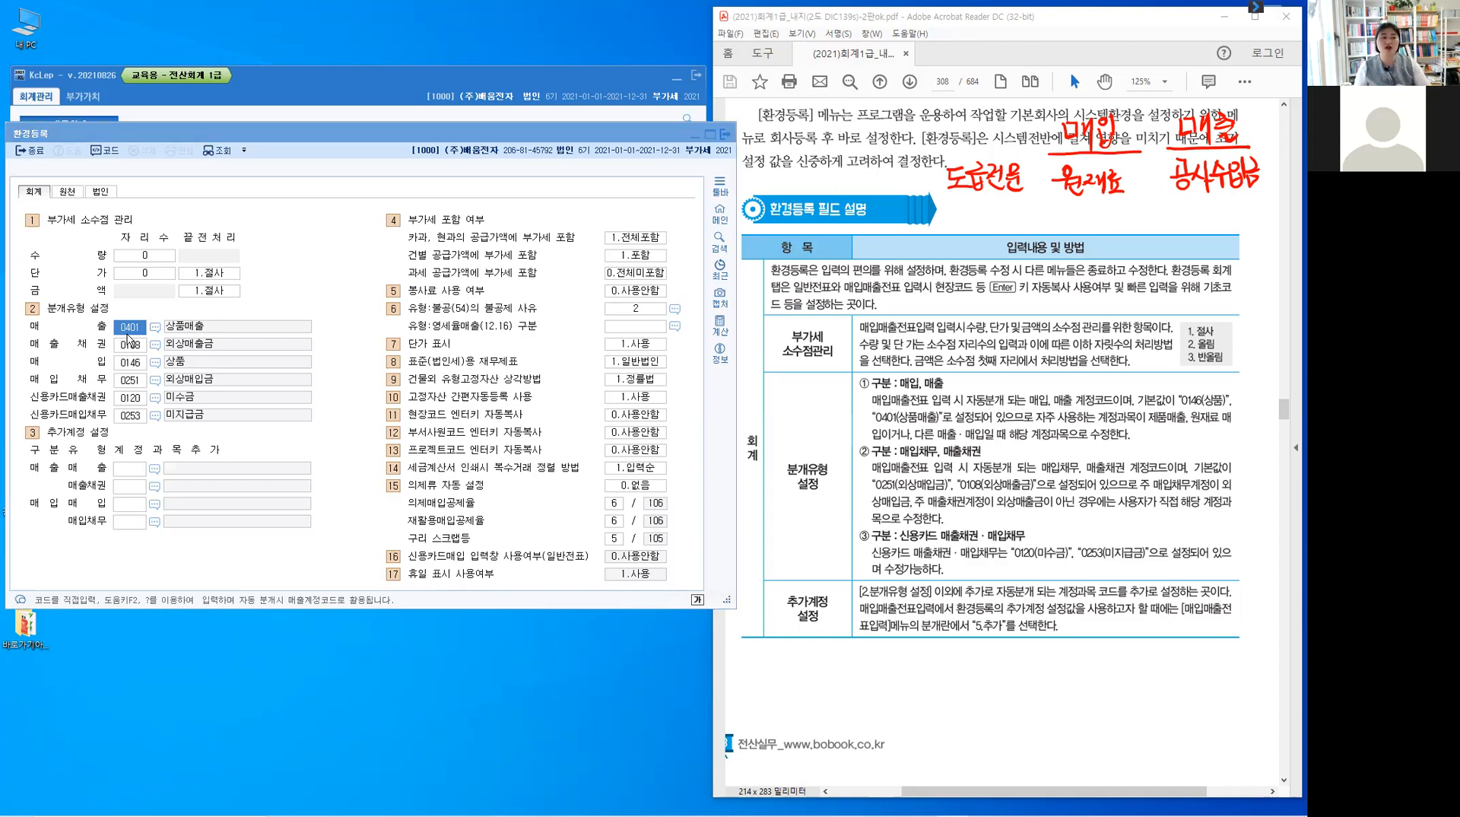
- Set the default 매출 account under 분개유형 설정 to 0156 원재료(도급), looking it up with the search word 원재
key(F2)
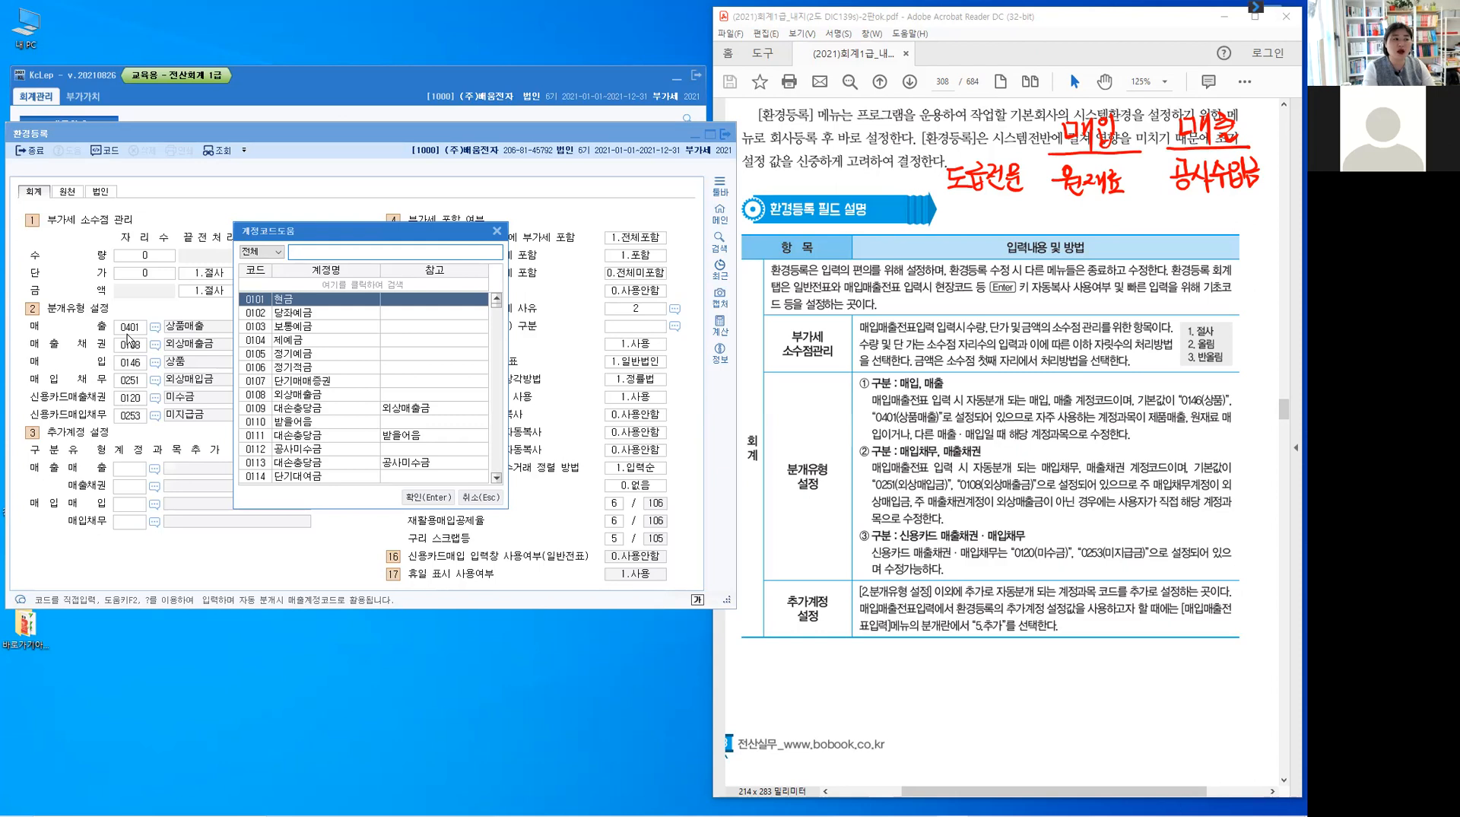
text(원재)
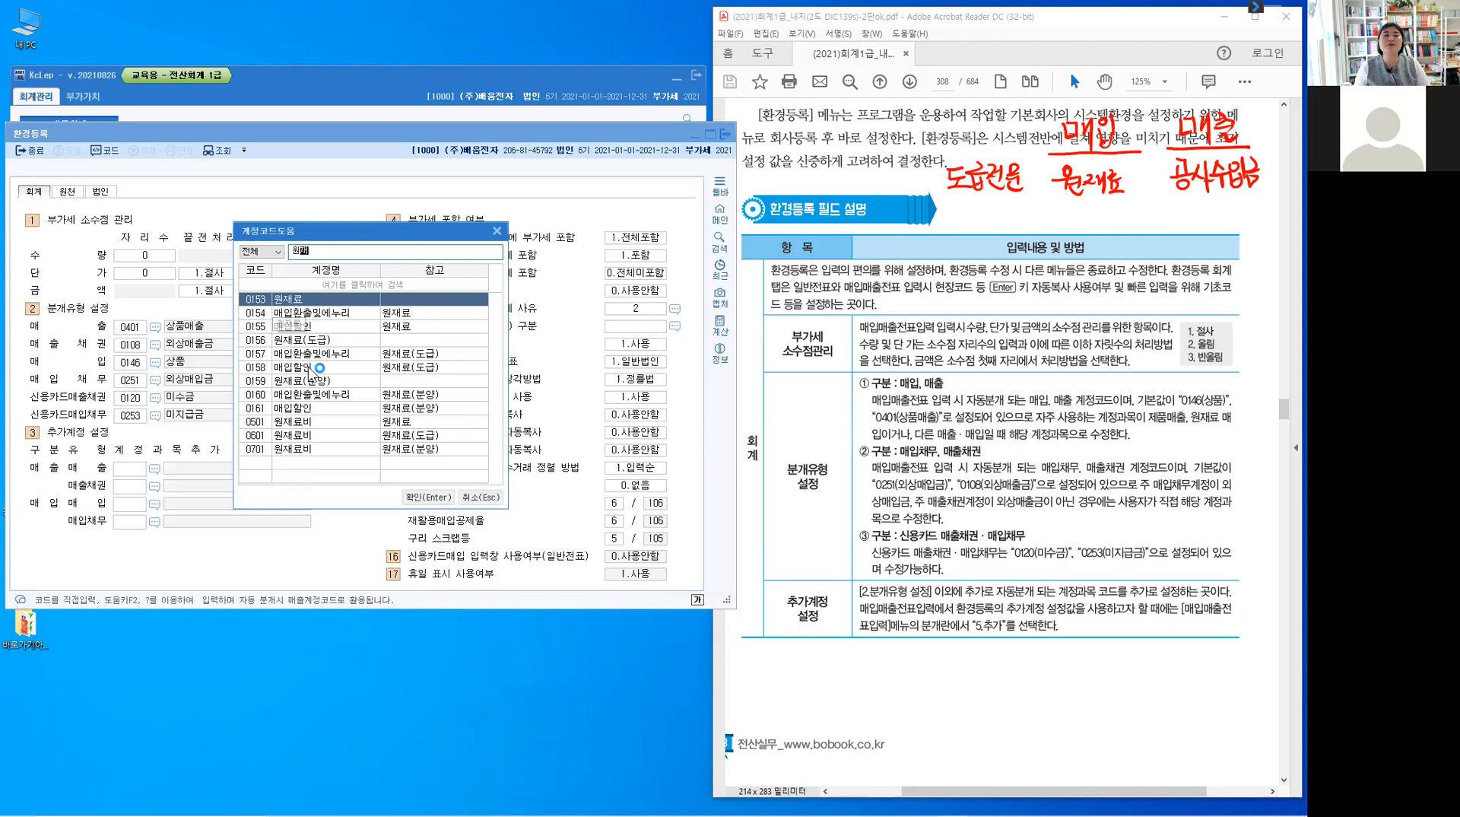
click(335, 340)
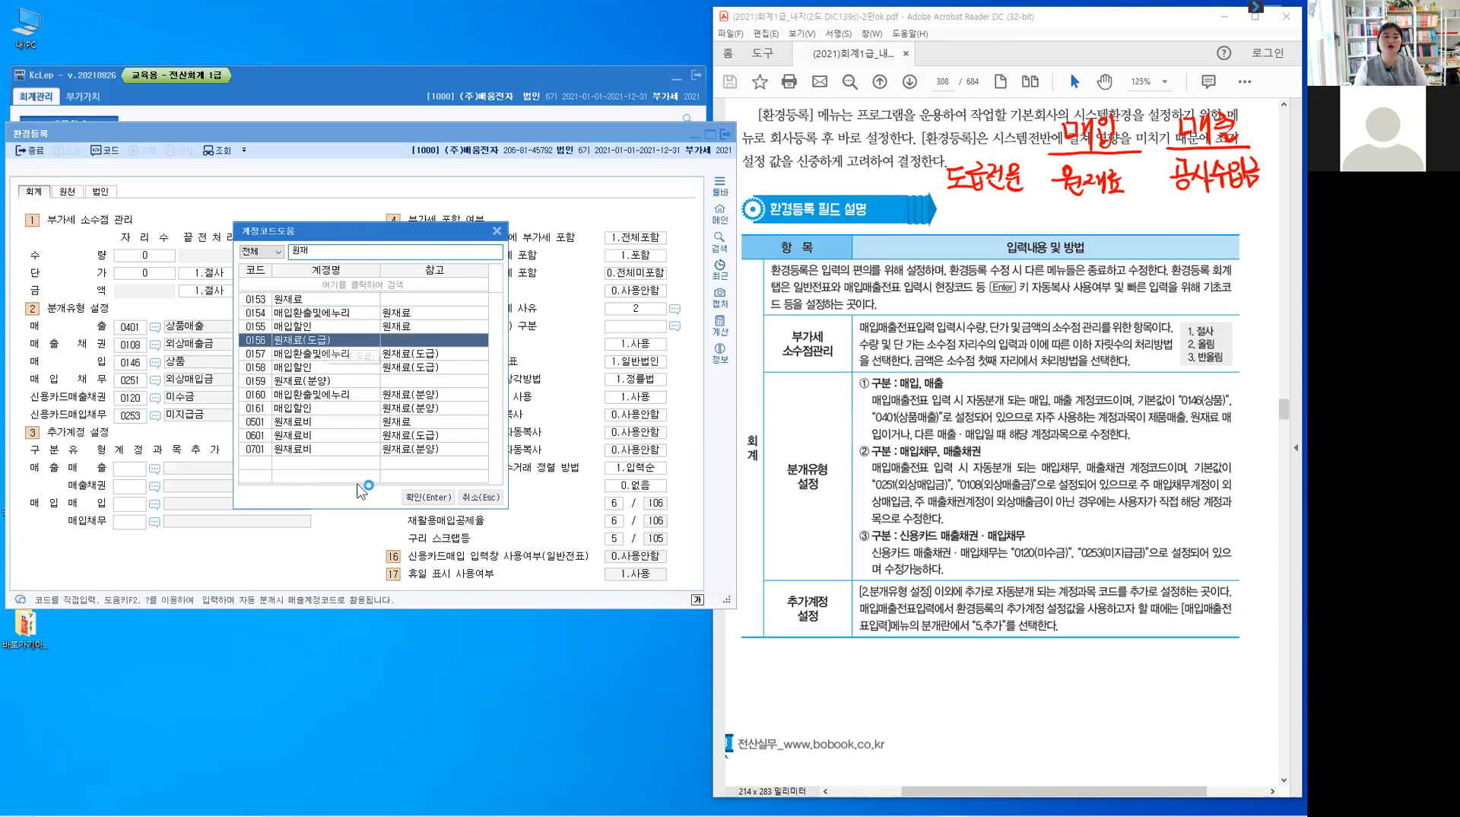
click(314, 382)
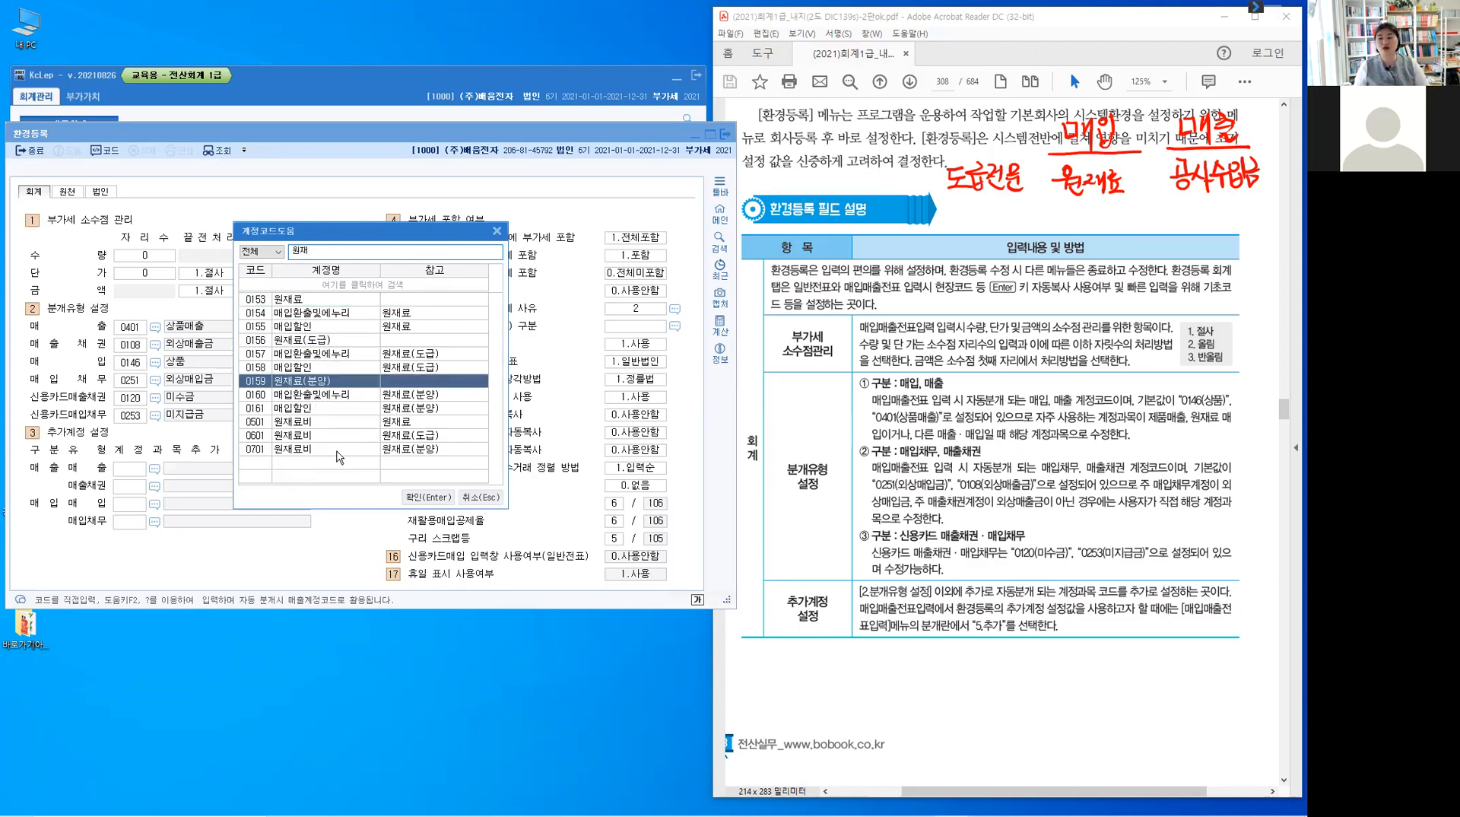
click(295, 301)
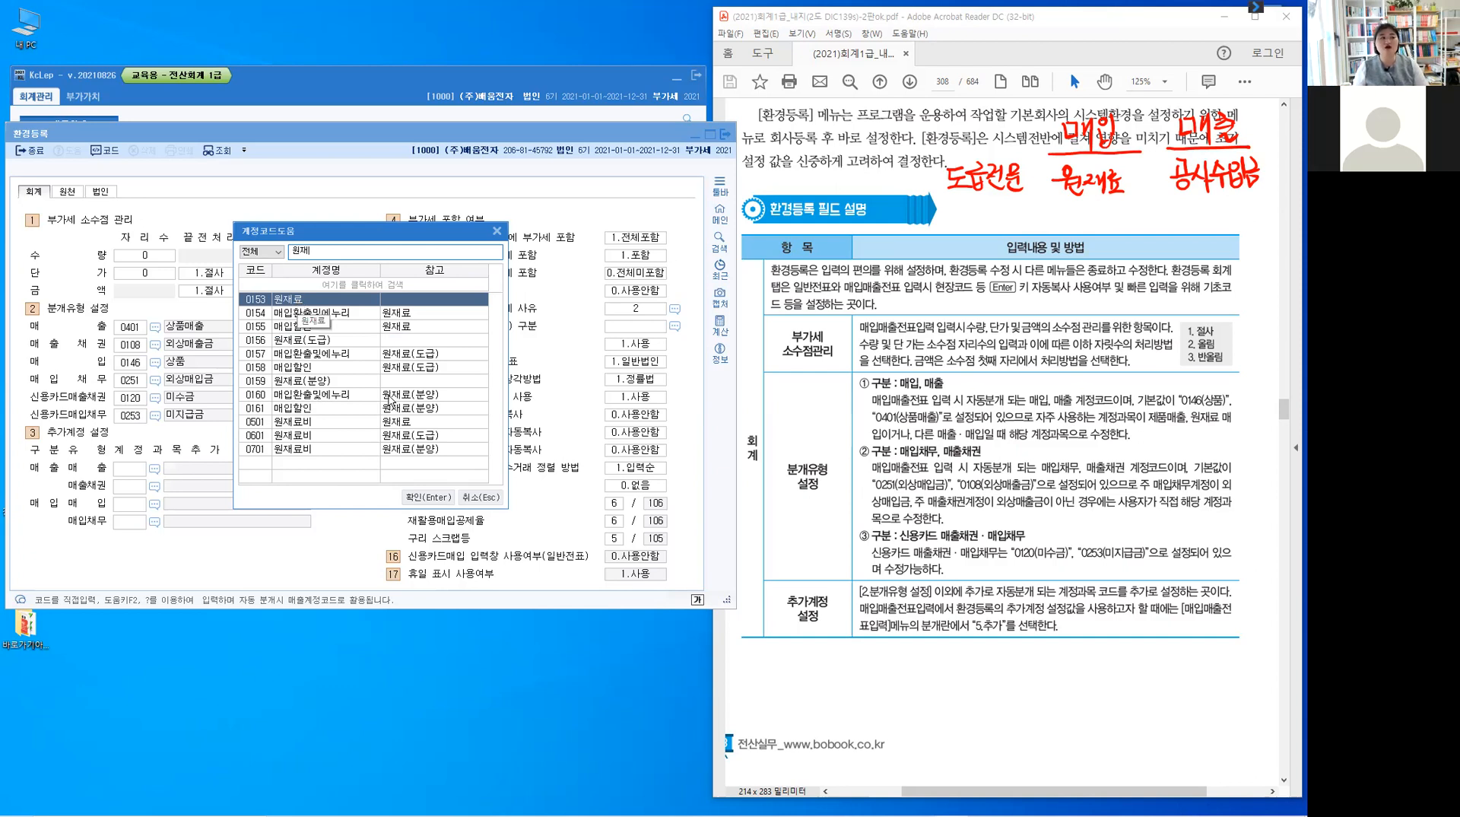
click(303, 342)
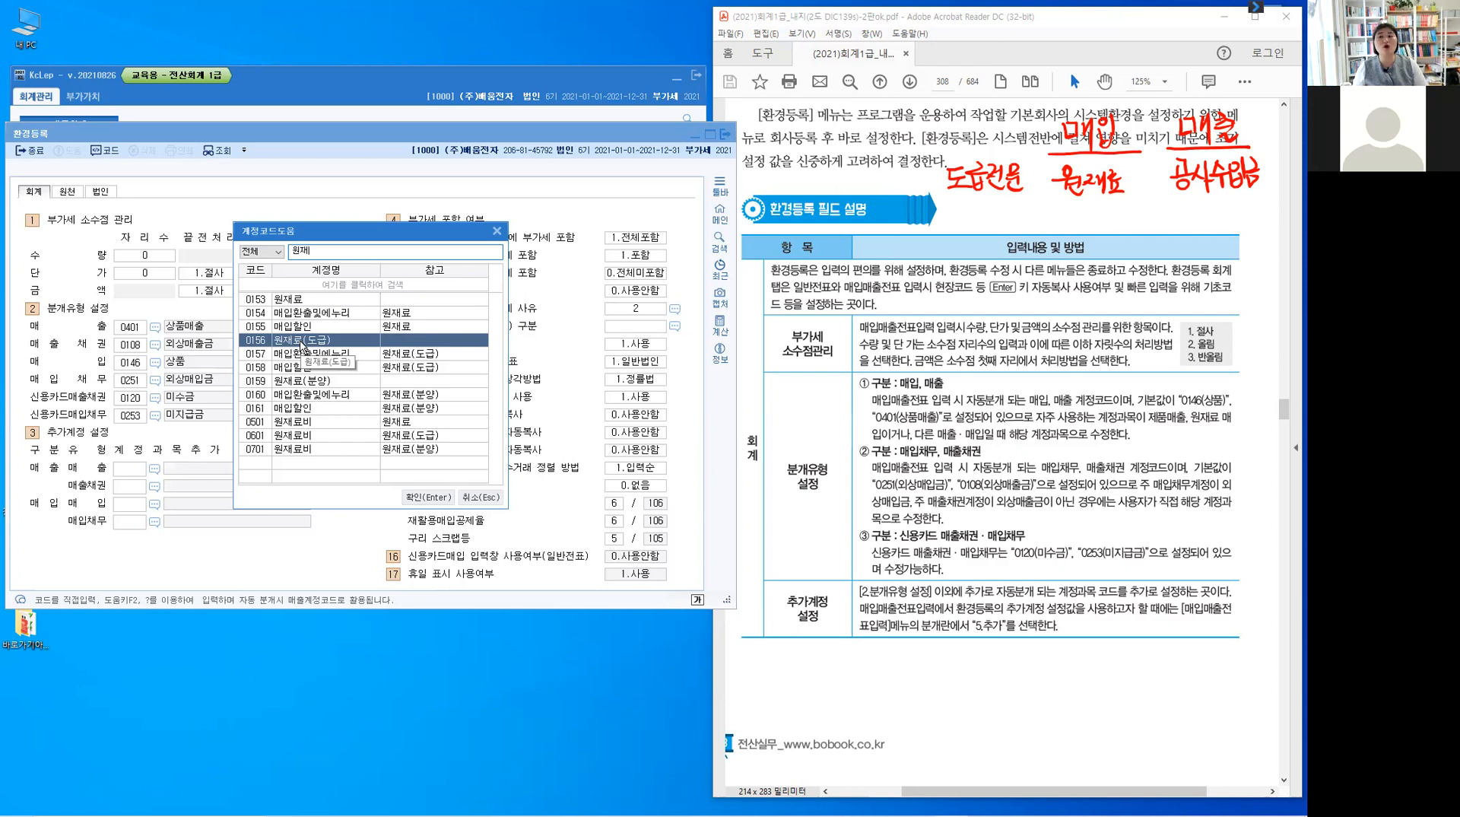
click(316, 386)
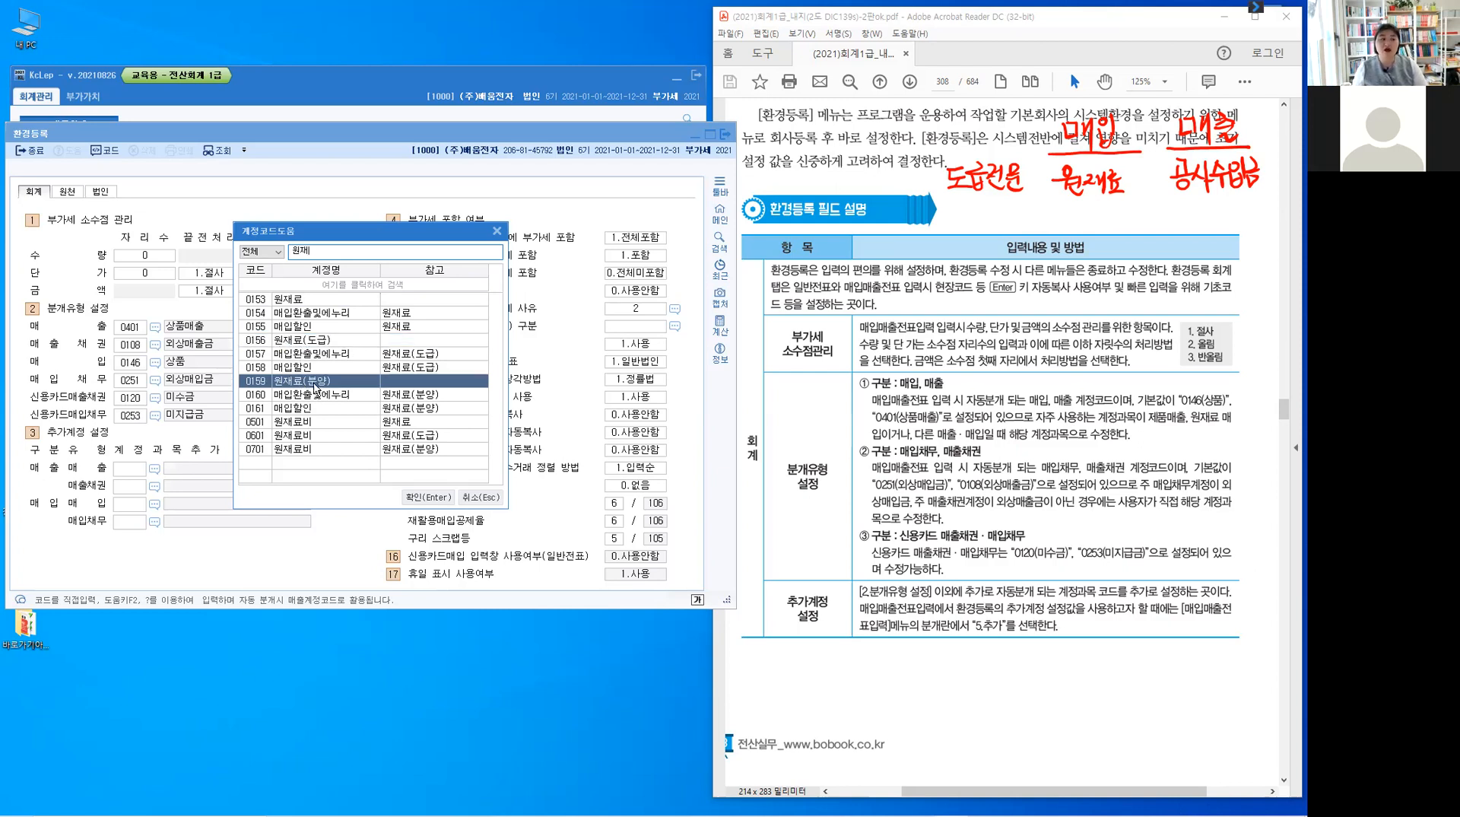
click(329, 342)
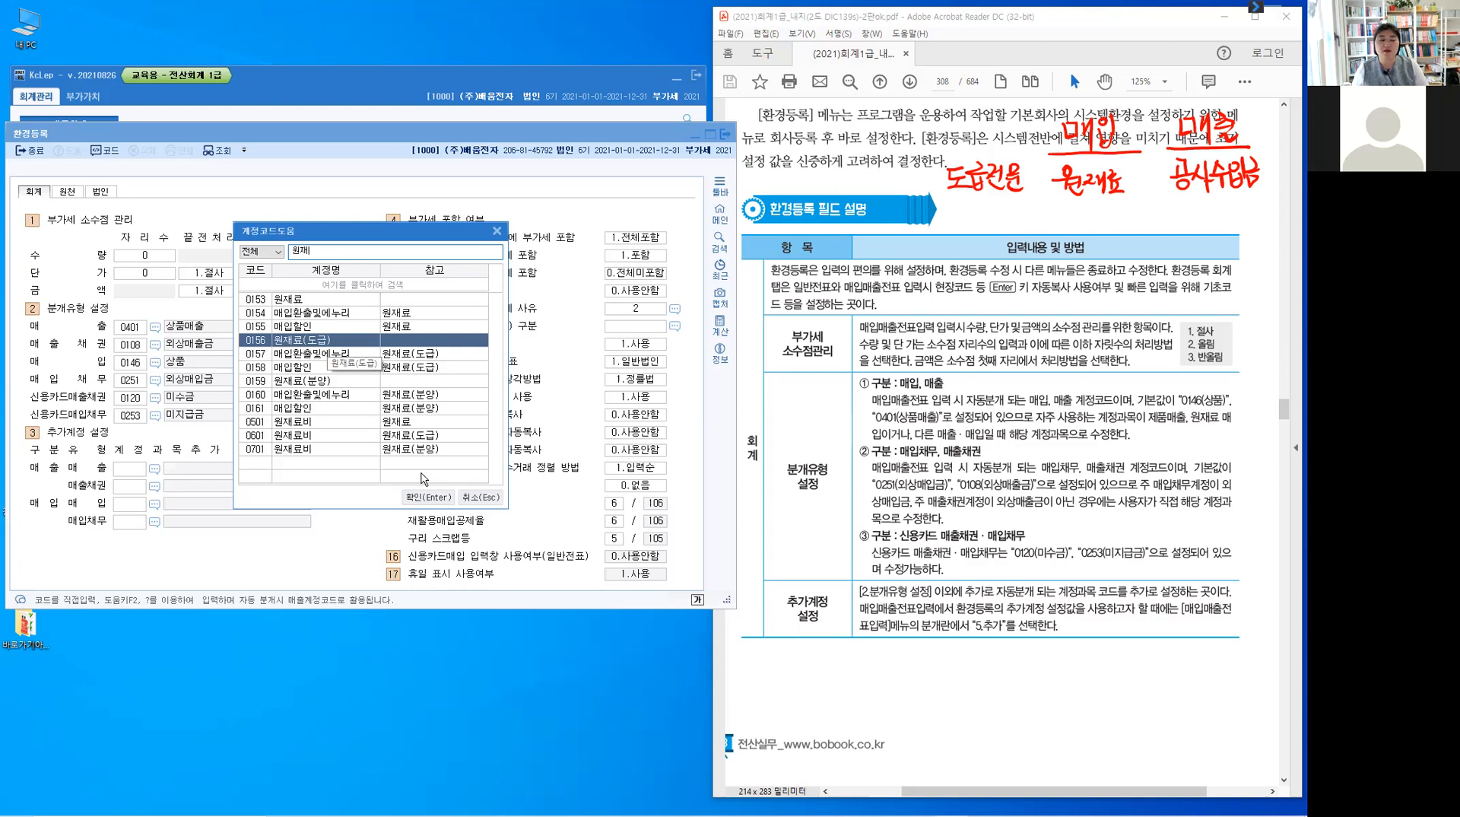
click(425, 498)
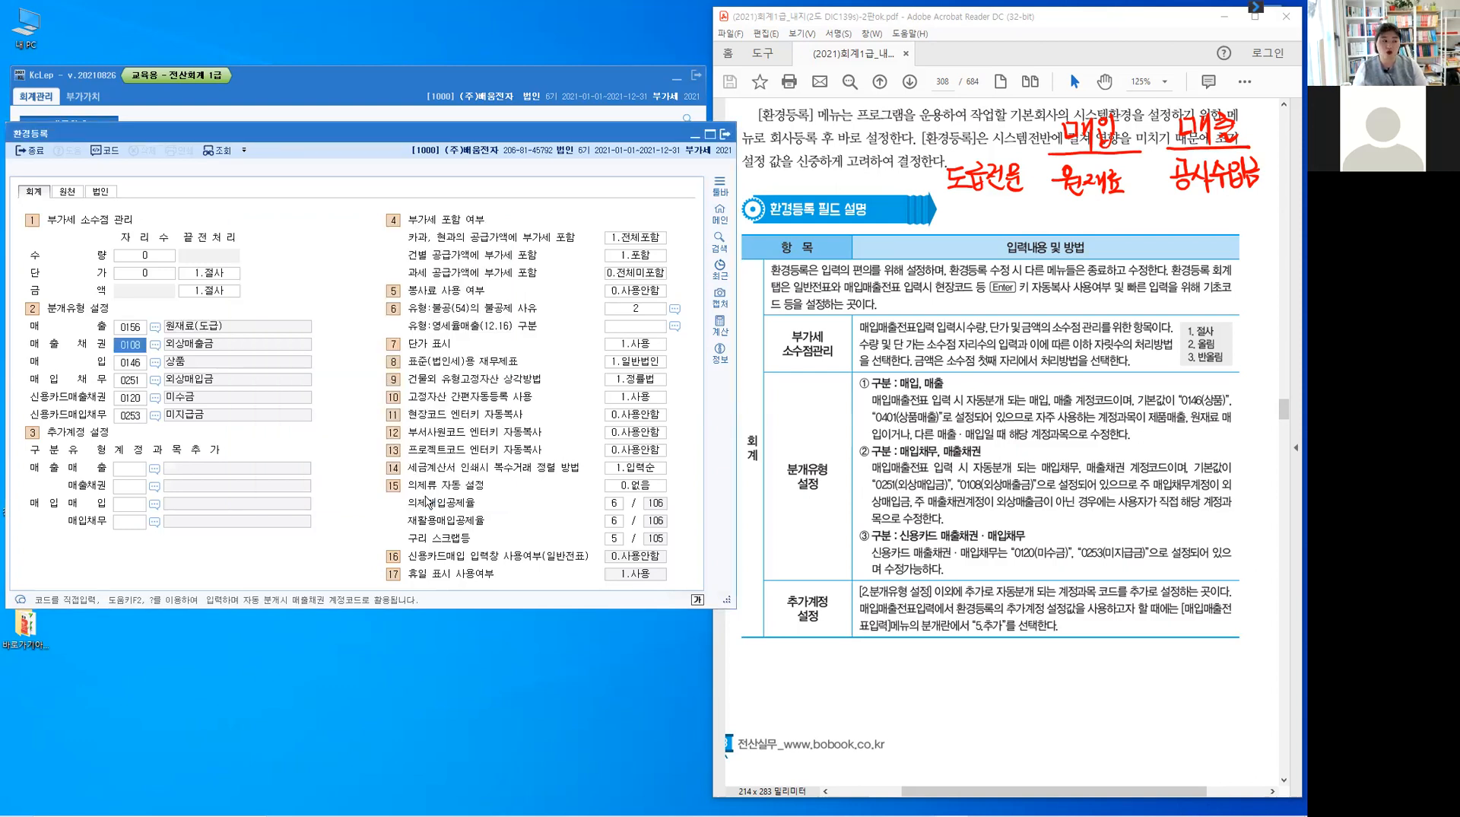
- Set the default 매입 account under 분개유형 설정 to 0156 원재료(도급)
click(130, 328)
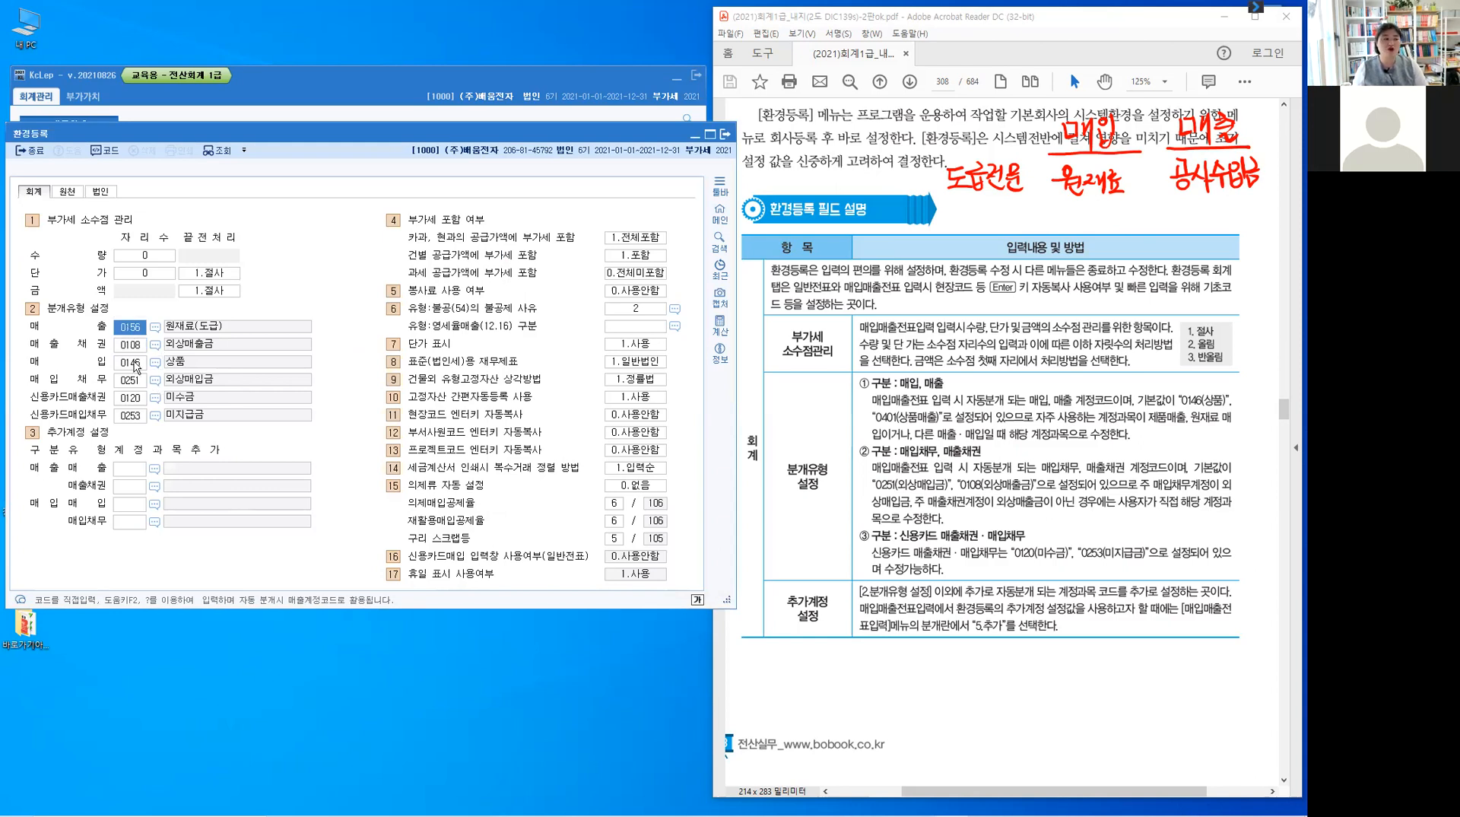
click(132, 364)
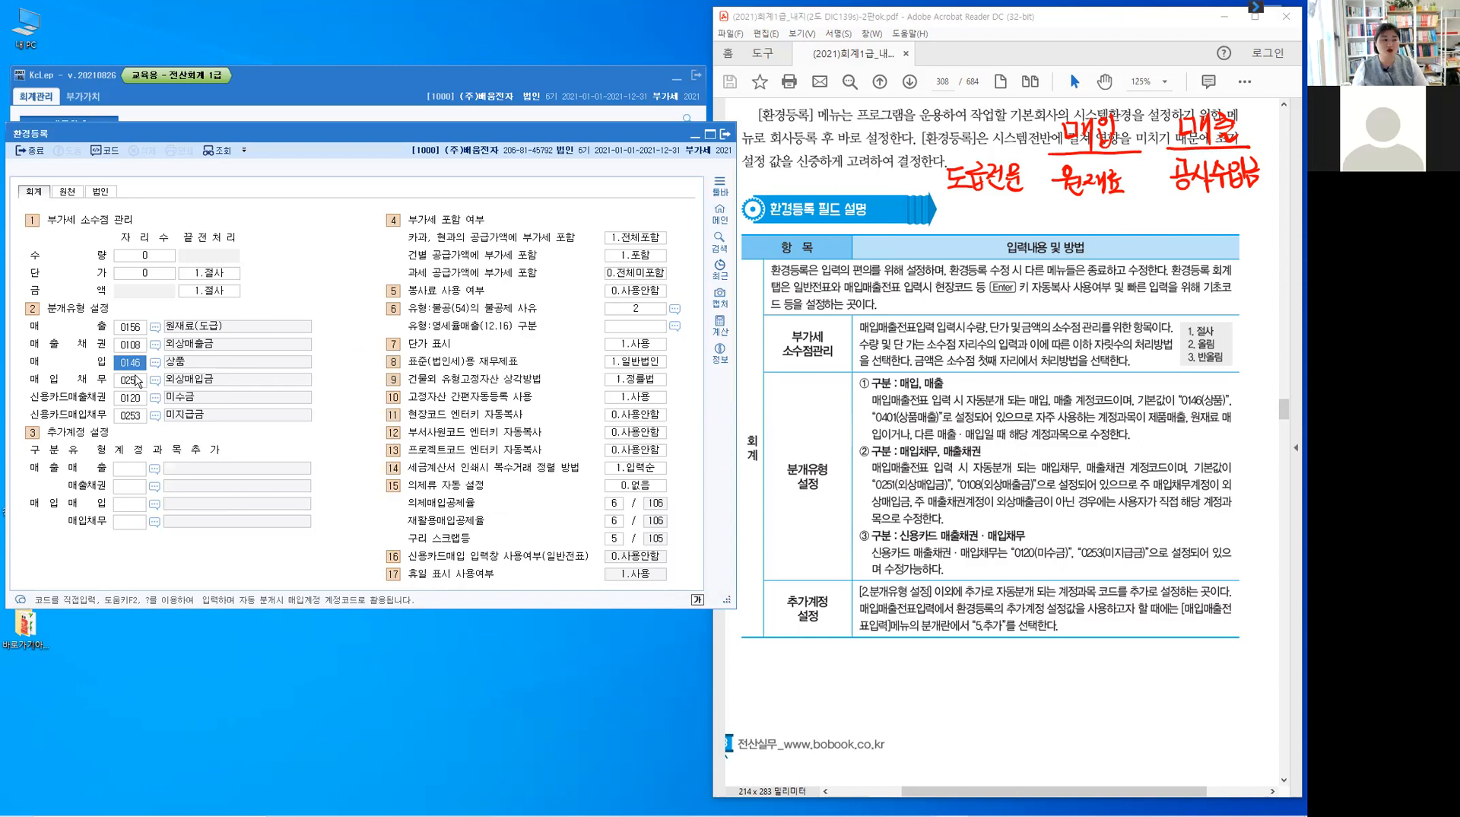
text(0156)
key(Return)
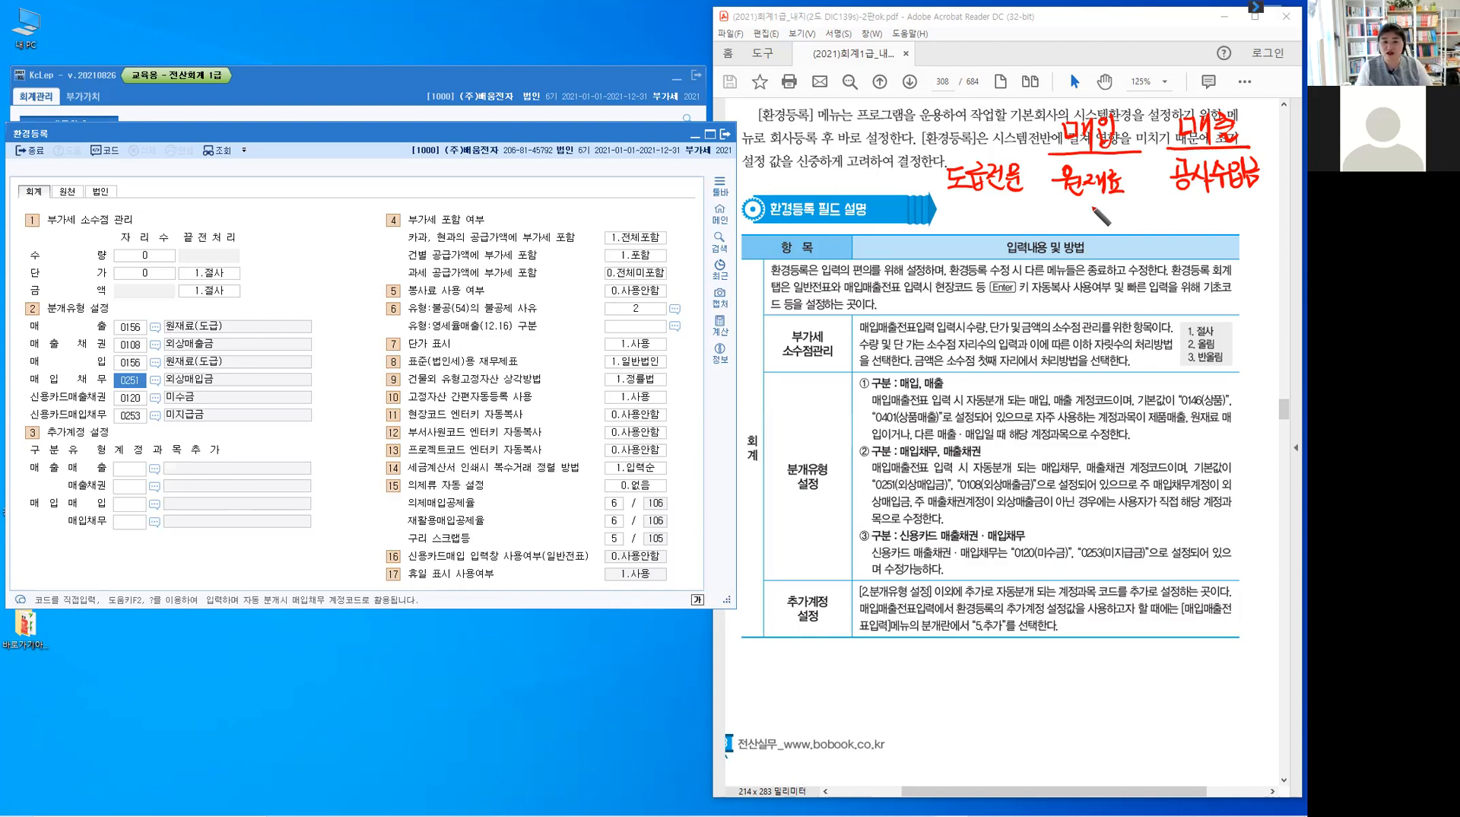
- Draw a connecting line down from the handwritten 원재료 and write 외상매입금 below it
mouse_move(1091, 201)
mouse_down()
mouse_move(1092, 231)
mouse_move(1072, 237)
mouse_up()
drag(1055, 256, 1081, 254)
mouse_move(1078, 234)
mouse_down()
mouse_move(1080, 269)
mouse_move(1083, 250)
mouse_up()
drag(1098, 237, 1098, 253)
drag(1092, 257, 1112, 256)
mouse_move(1118, 241)
mouse_down()
mouse_move(1119, 261)
mouse_move(1126, 241)
mouse_up()
drag(1132, 234, 1132, 249)
drag(1124, 251, 1146, 243)
drag(1135, 247, 1150, 246)
drag(1139, 251, 1147, 259)
- Draw a connecting line down from the handwritten 공사수입금 and write 공사미수금 below it
click(1214, 202)
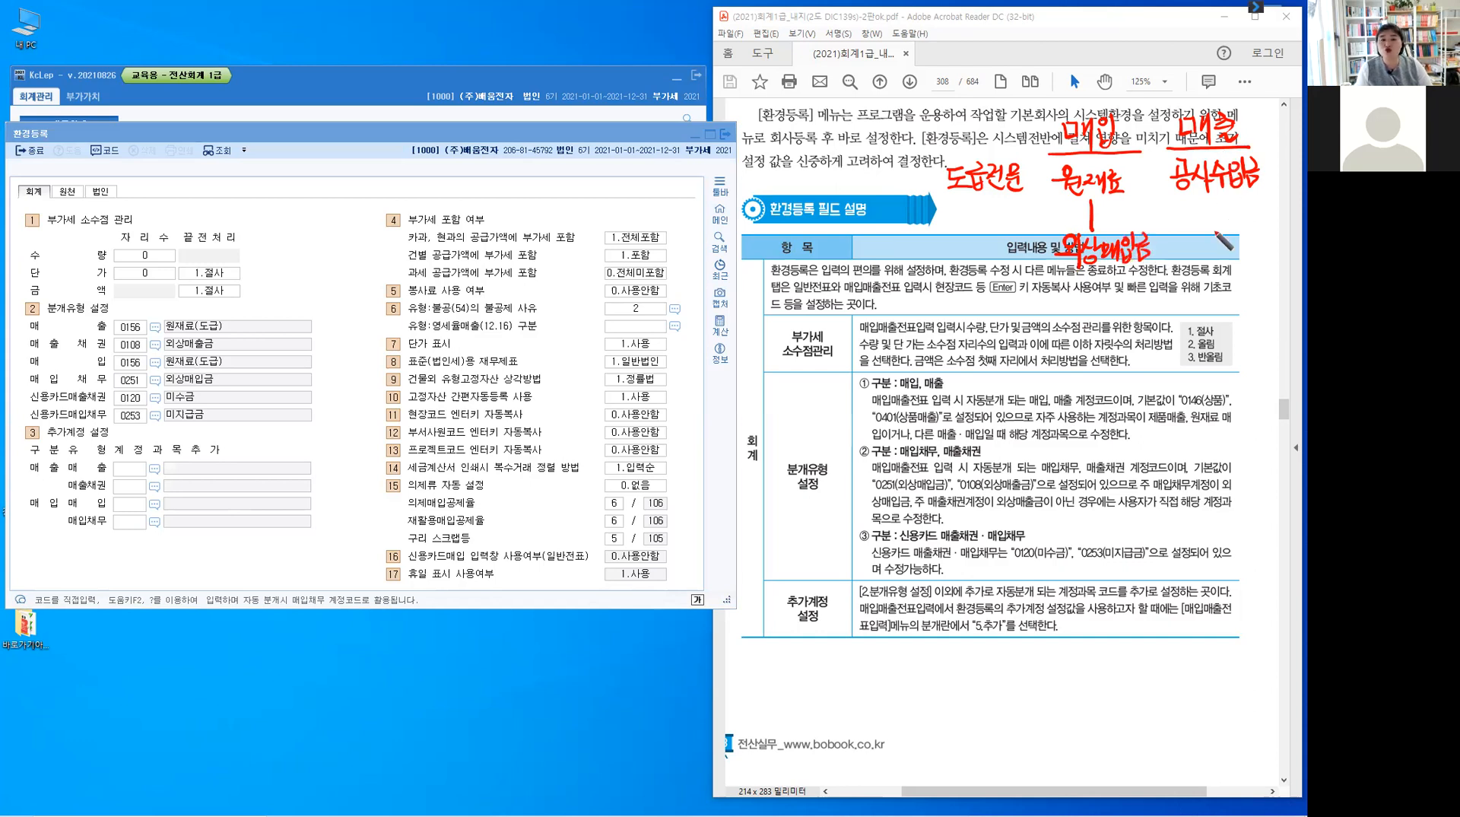
drag(1214, 201, 1214, 230)
drag(1184, 241, 1190, 252)
drag(1181, 252, 1221, 248)
drag(1224, 244, 1232, 254)
drag(1235, 237, 1236, 262)
drag(1248, 241, 1259, 252)
drag(1249, 254, 1250, 265)
drag(1262, 241, 1271, 249)
drag(1260, 251, 1275, 250)
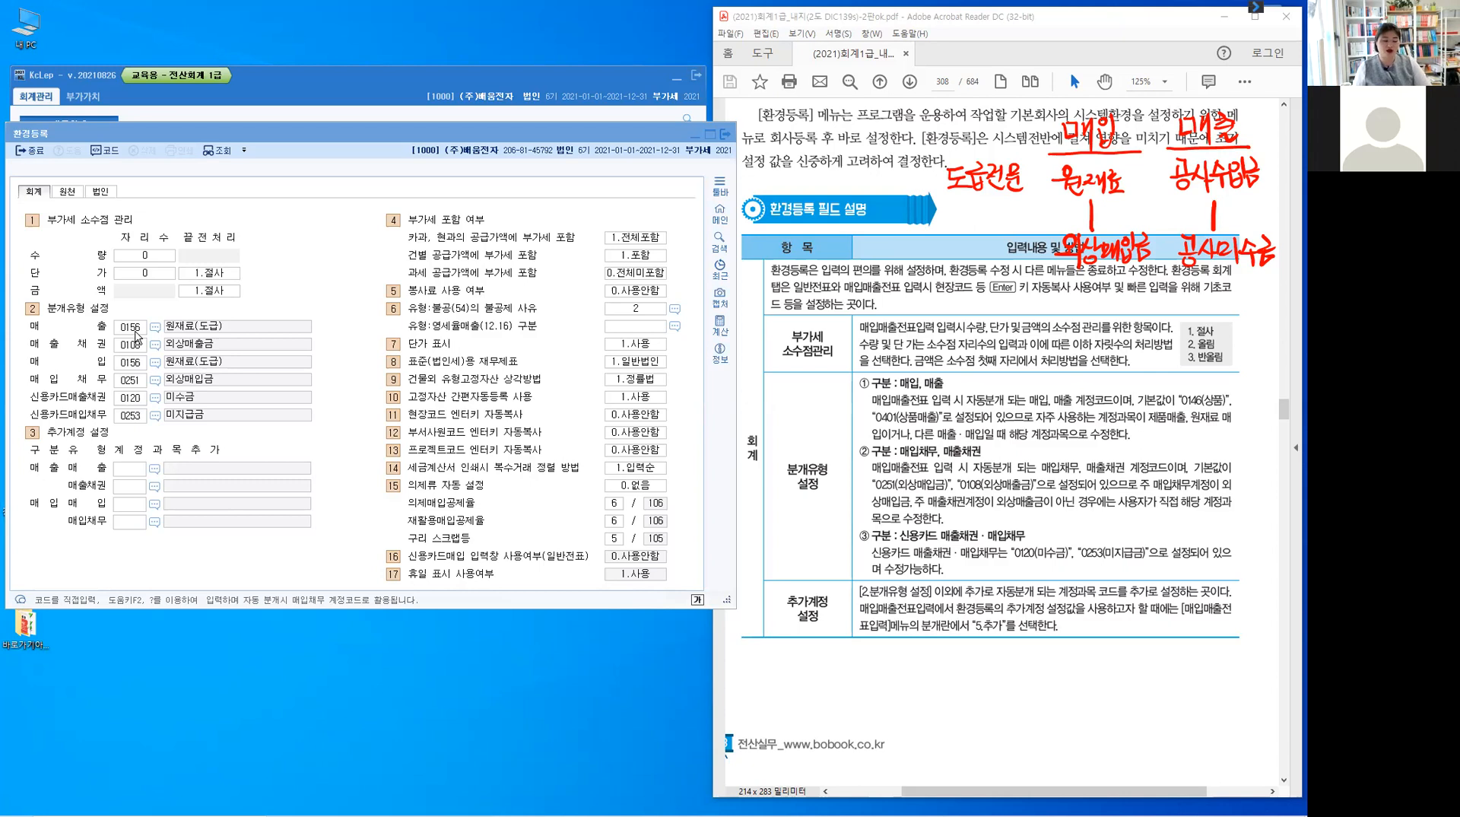
- Set the default 매출 account under 분개유형 설정 to 0407 공사수입금, looking it up with the search word 공사수
click(136, 333)
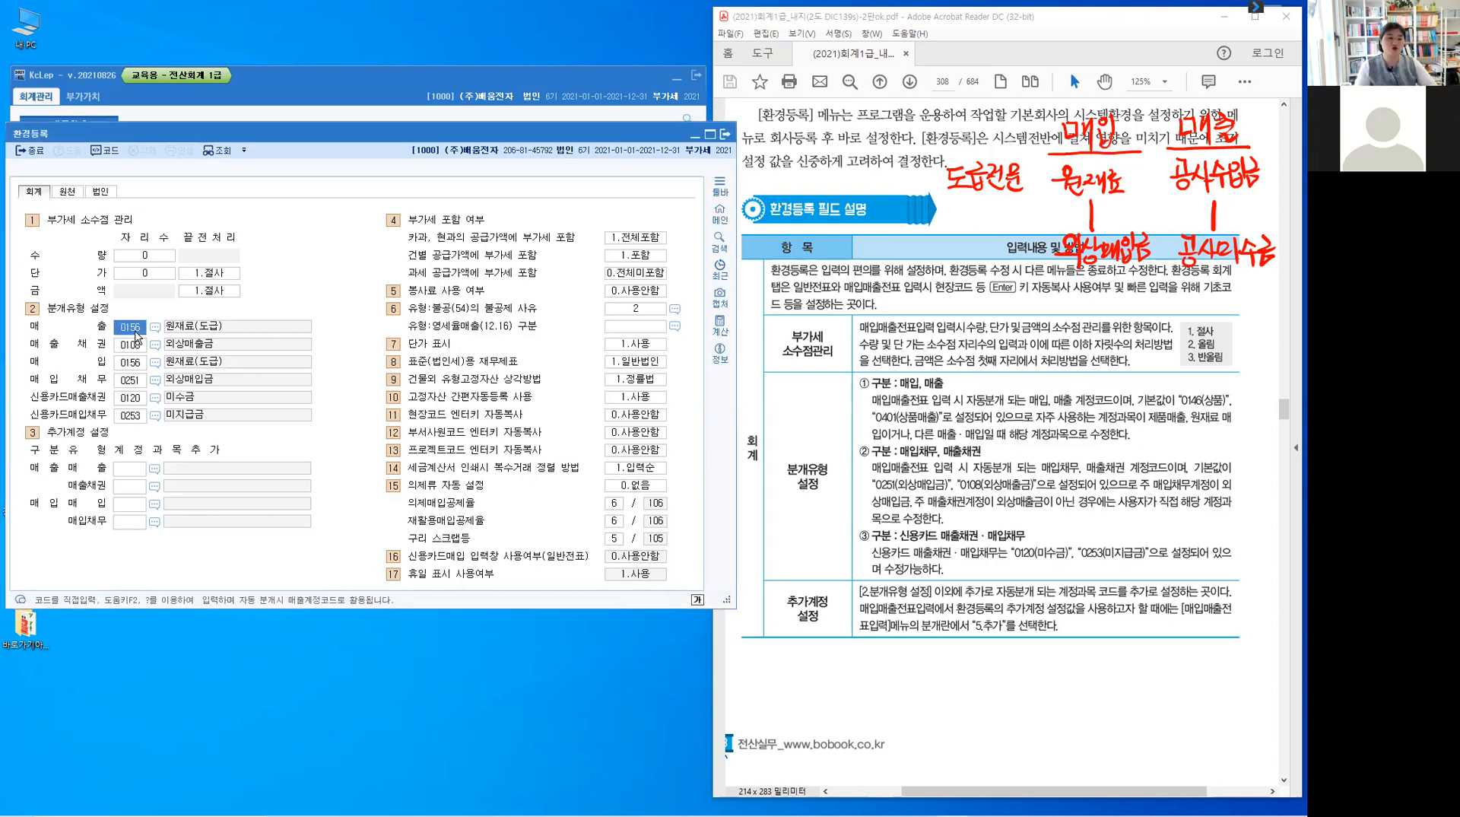
key(F2)
text(ㄱ)
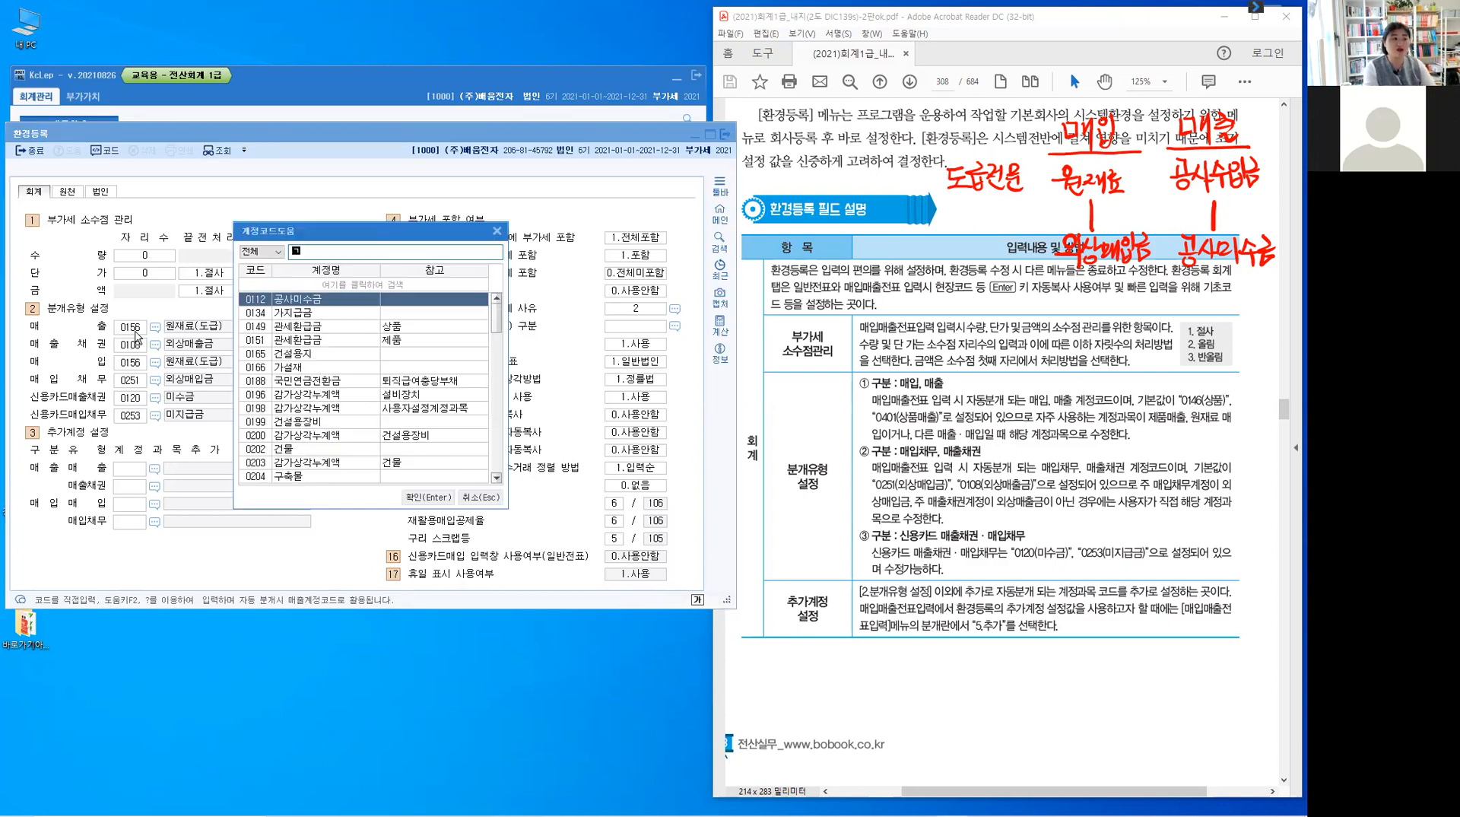
text(공사)
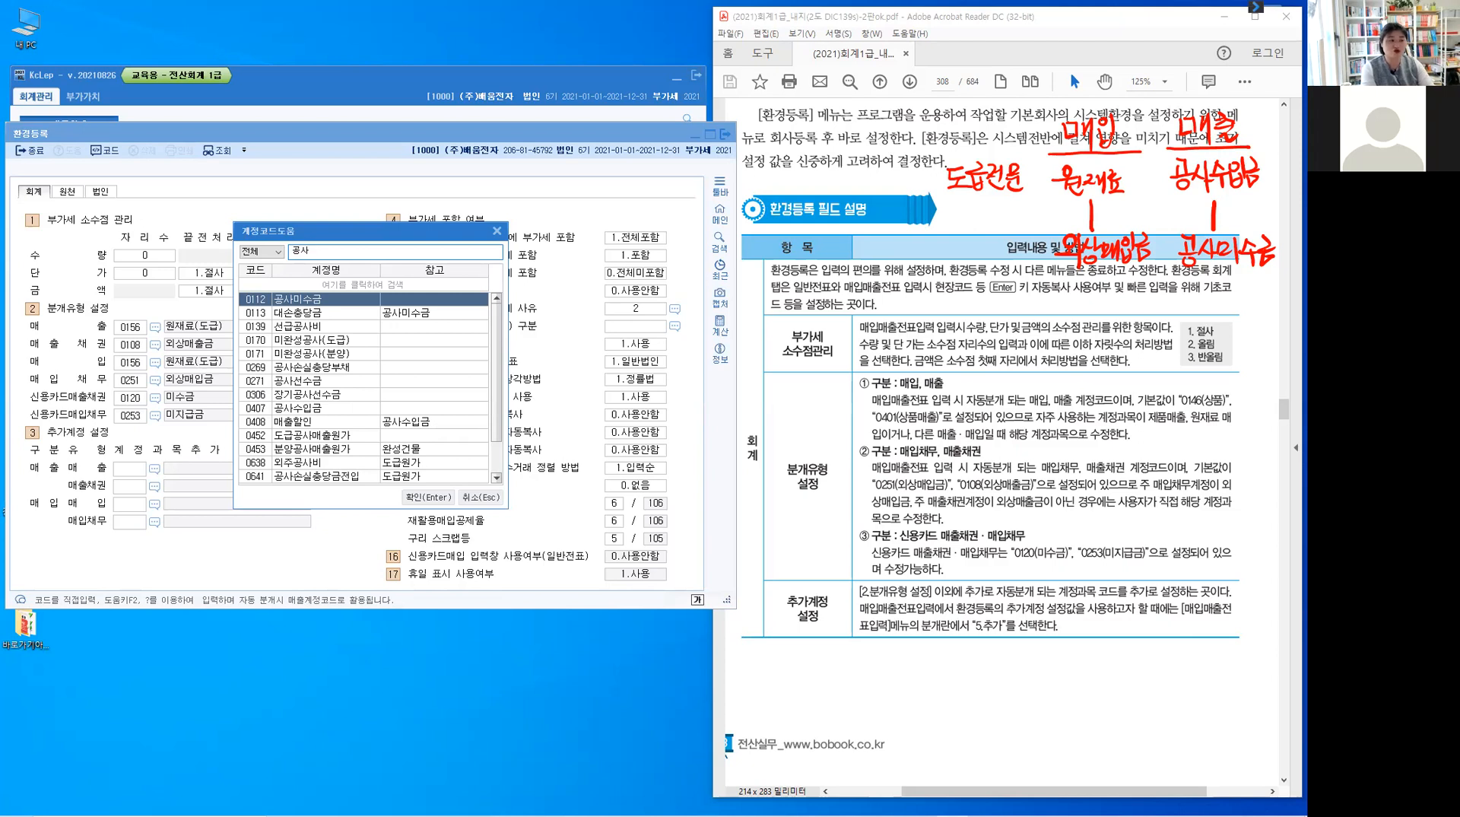
text(수)
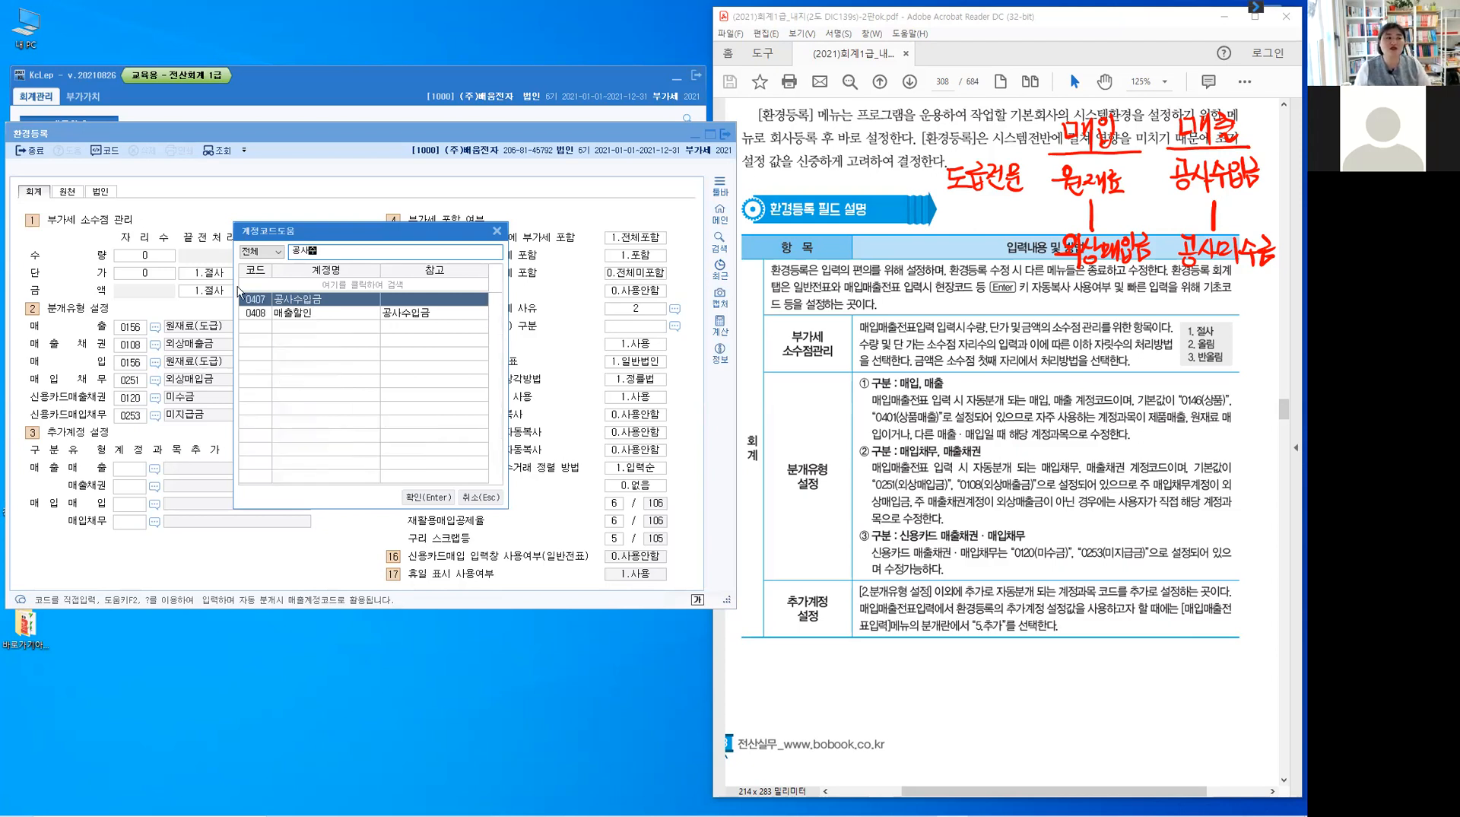
click(261, 308)
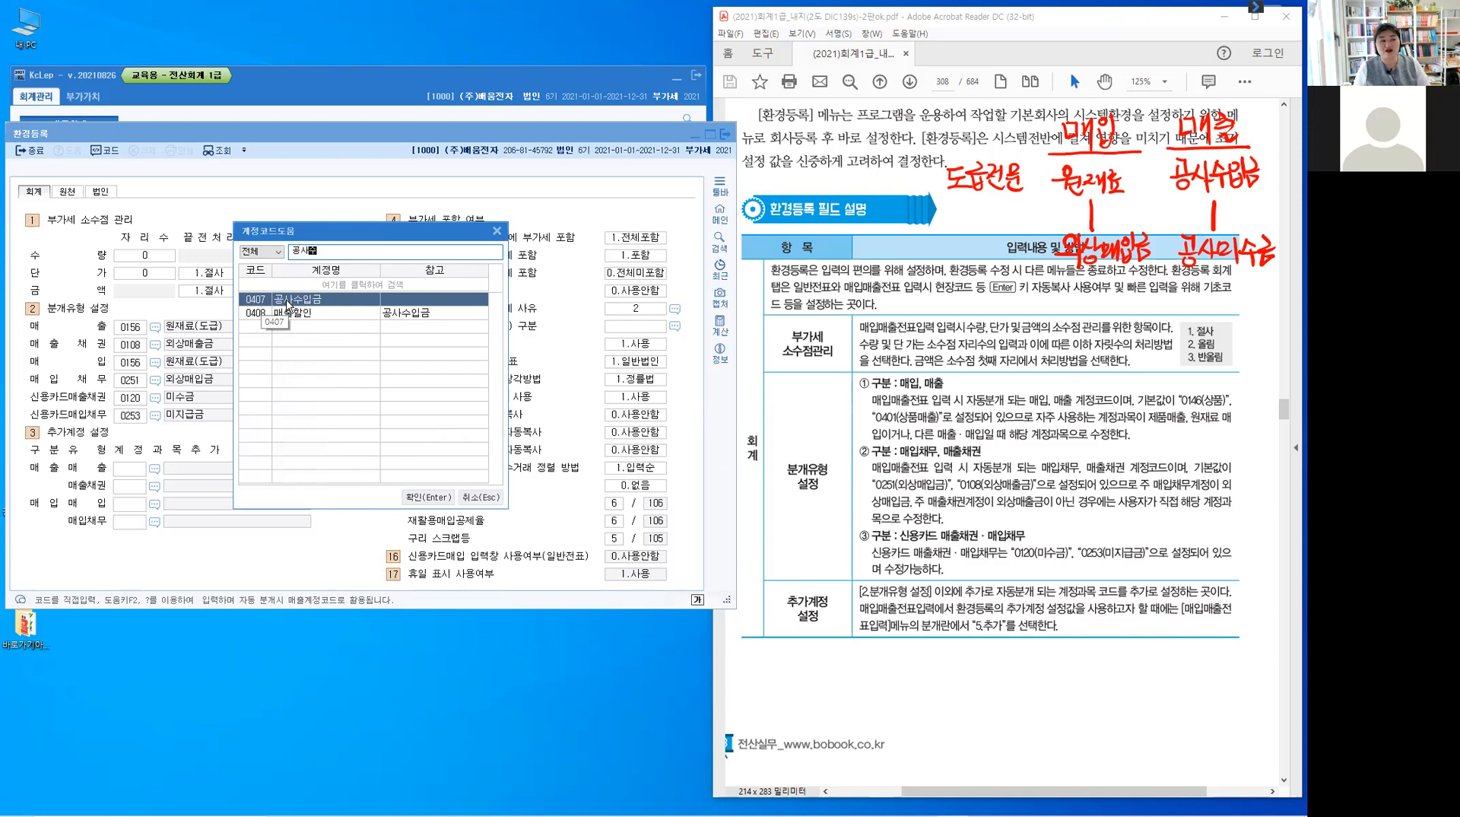
click(428, 497)
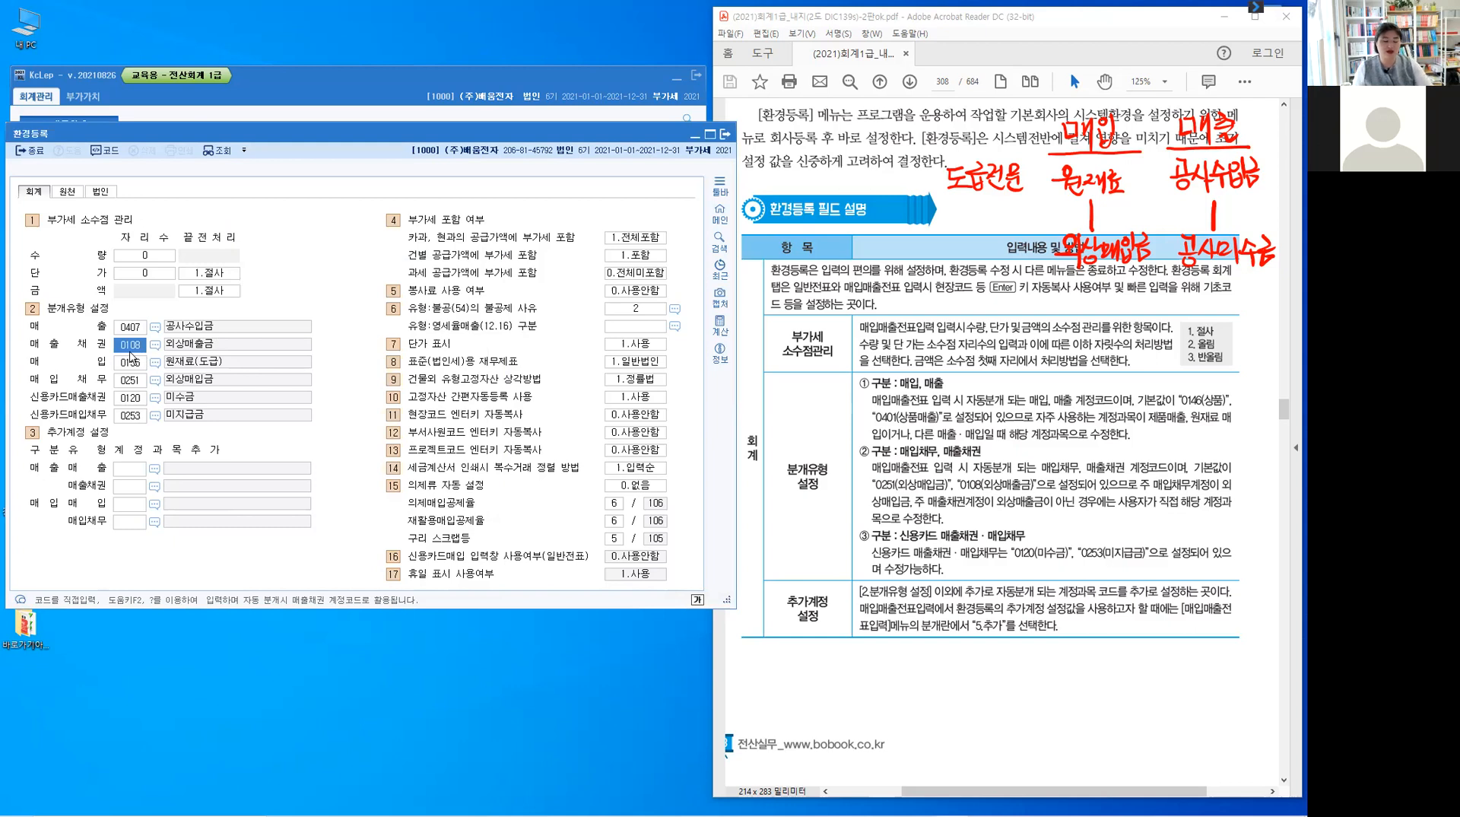
- Set the default 매출채권 account to 0112 공사미수금, looking it up with the search word 공사
key(F2)
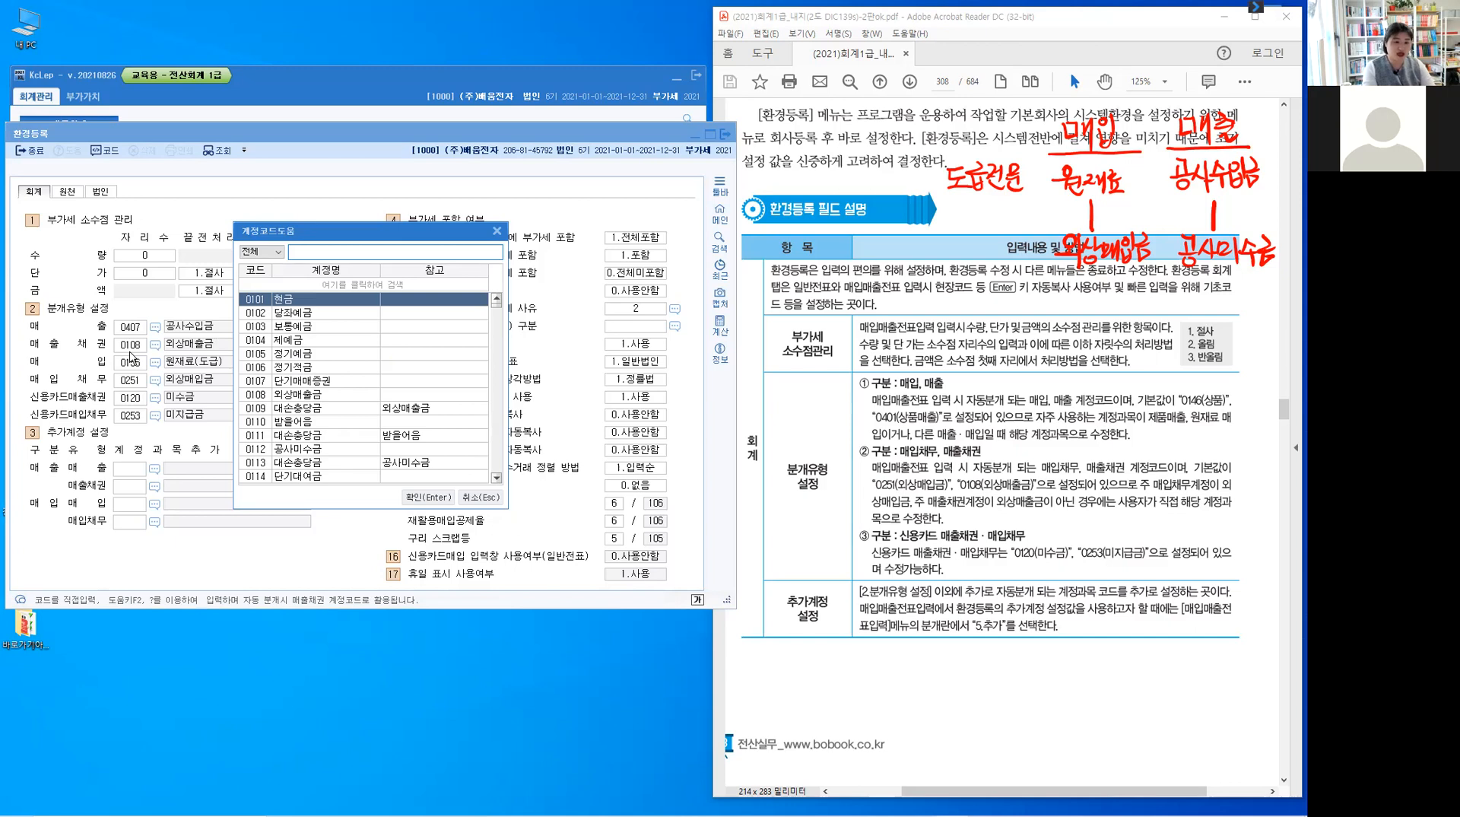
text(공사)
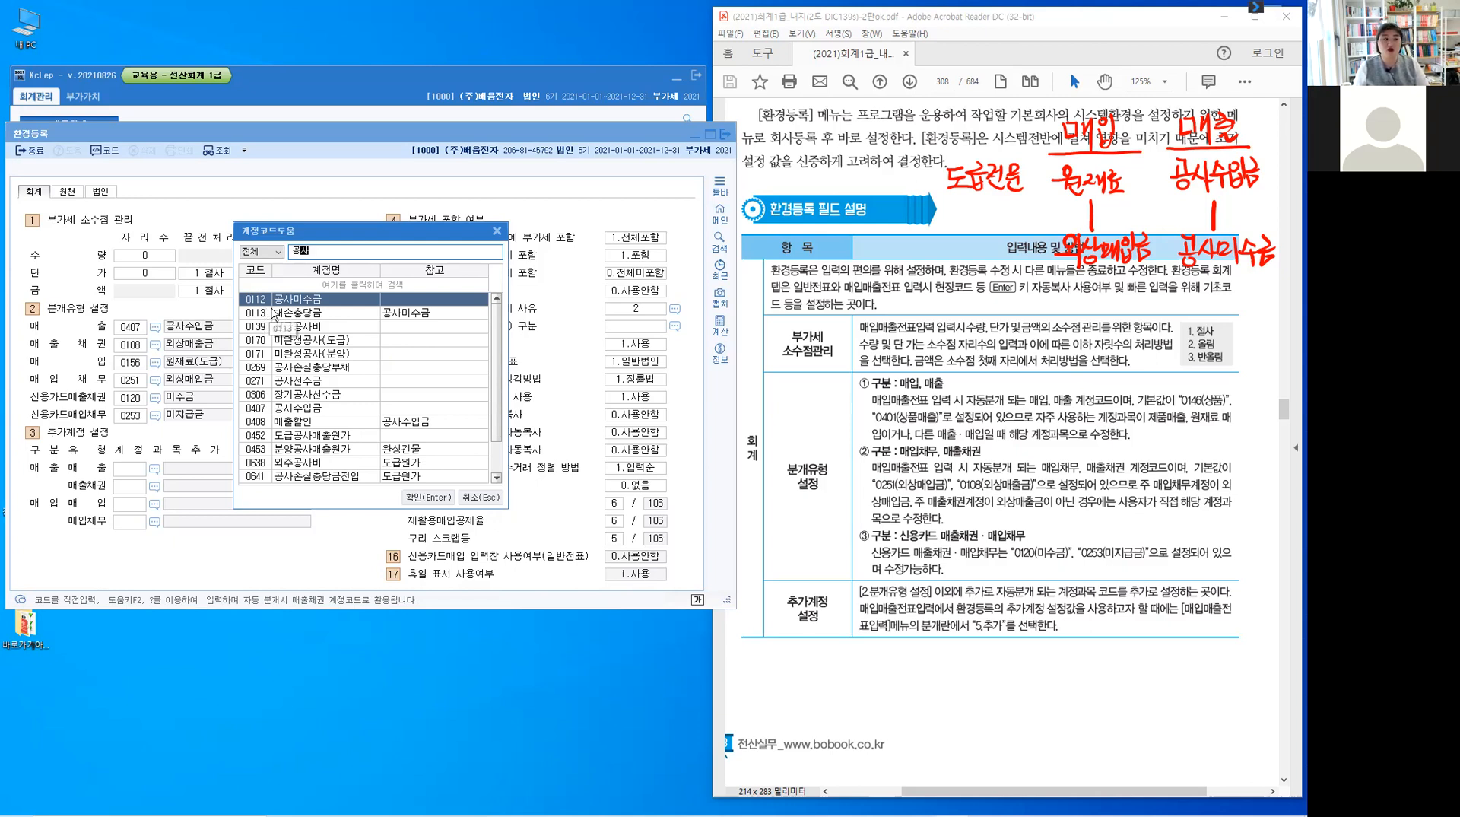
click(438, 497)
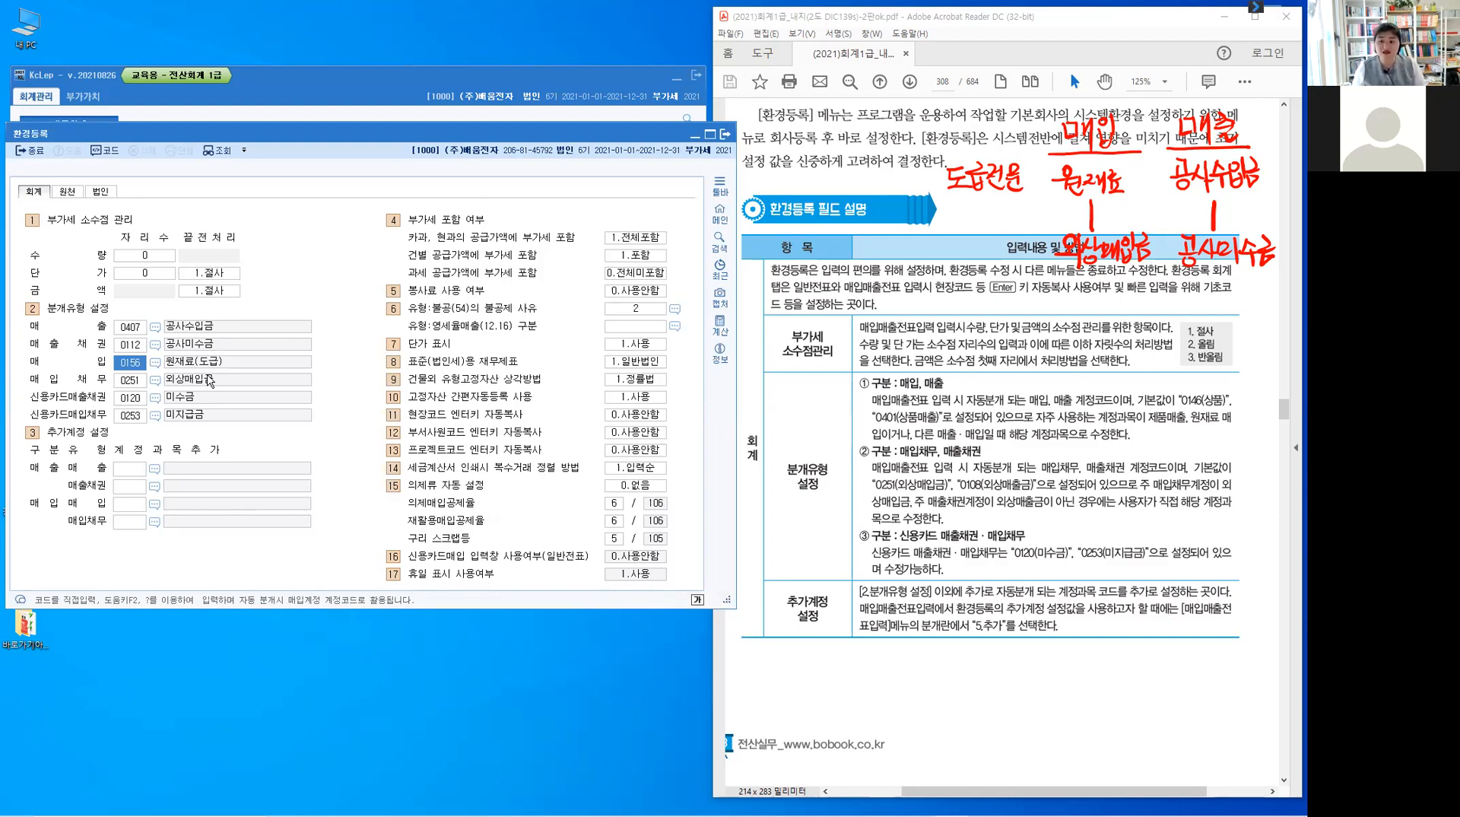
click(127, 380)
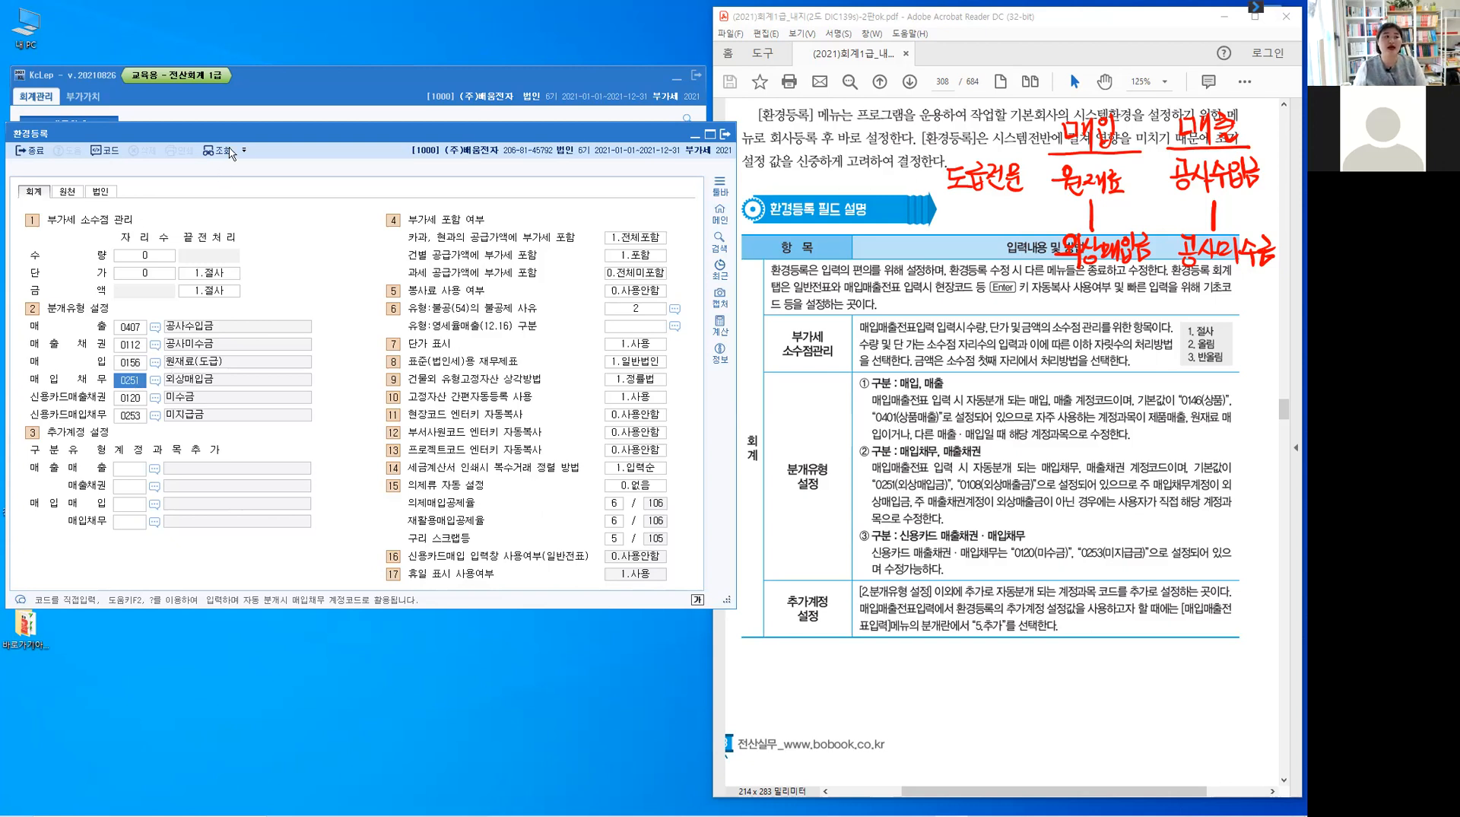
- Close 환경등록 and open 매입매출전표입력 for month 1 of 2021
drag(260, 138, 281, 140)
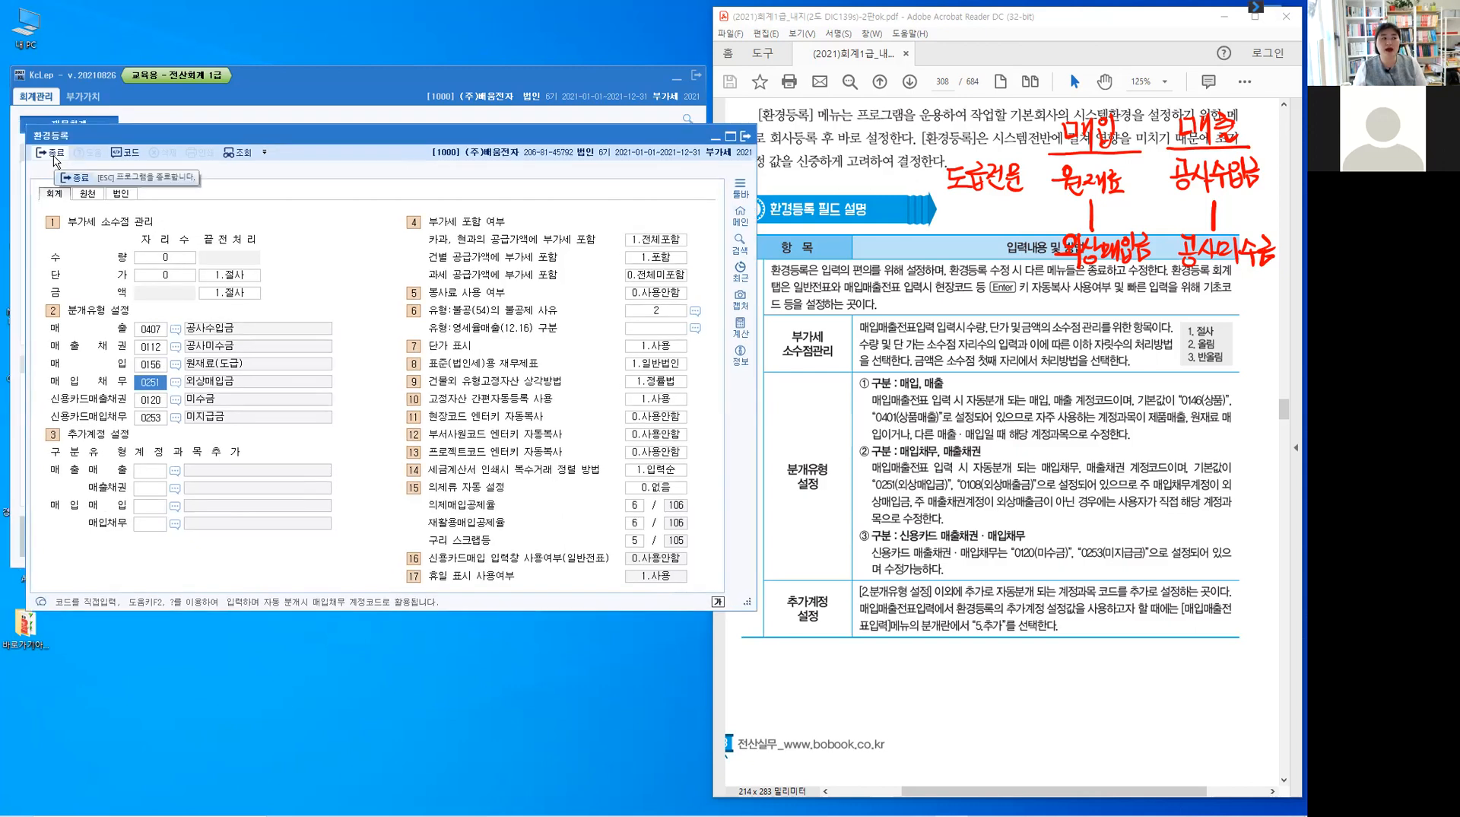
click(55, 154)
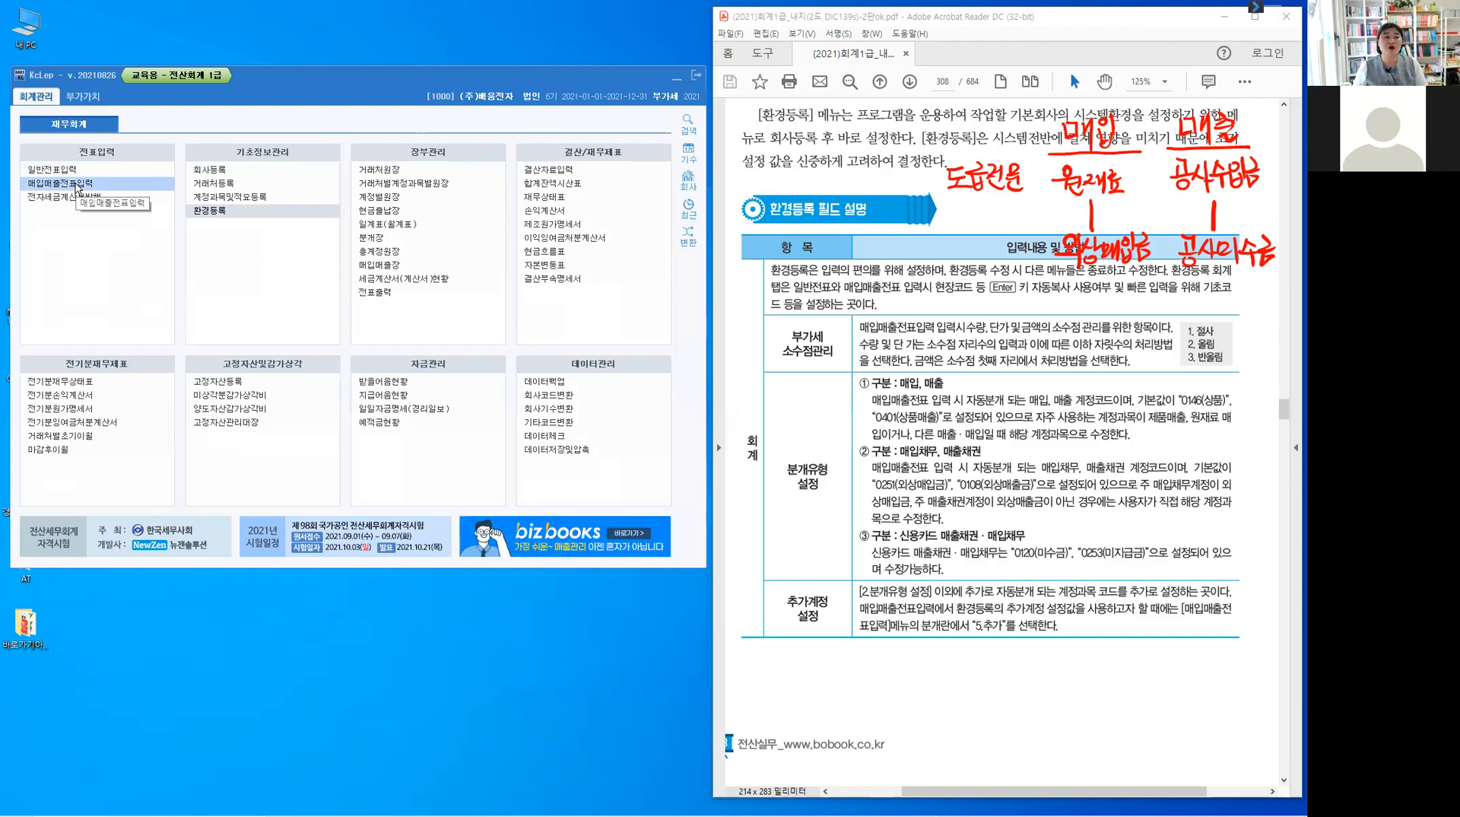
click(78, 186)
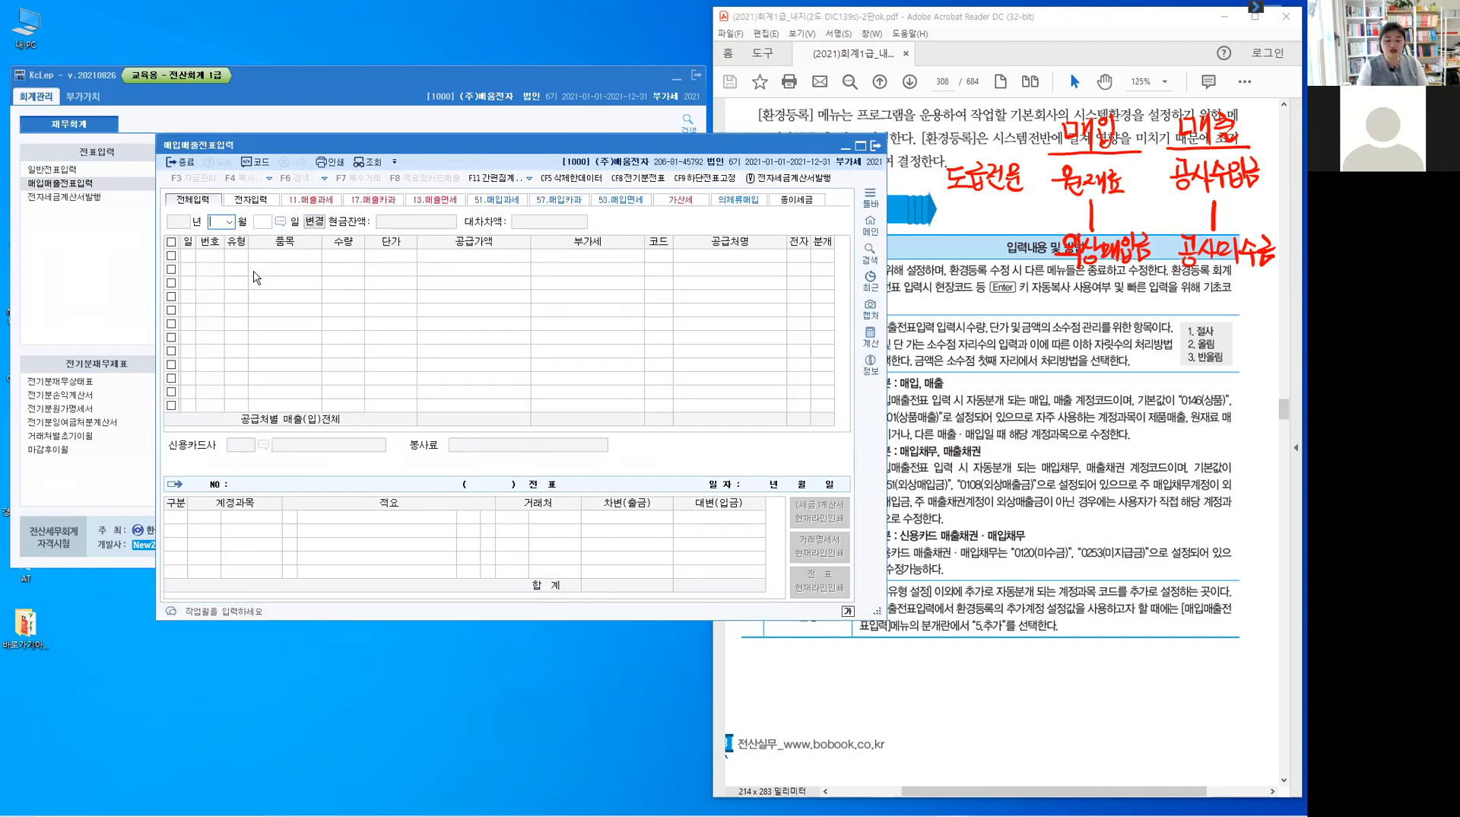
text(1)
key(Return)
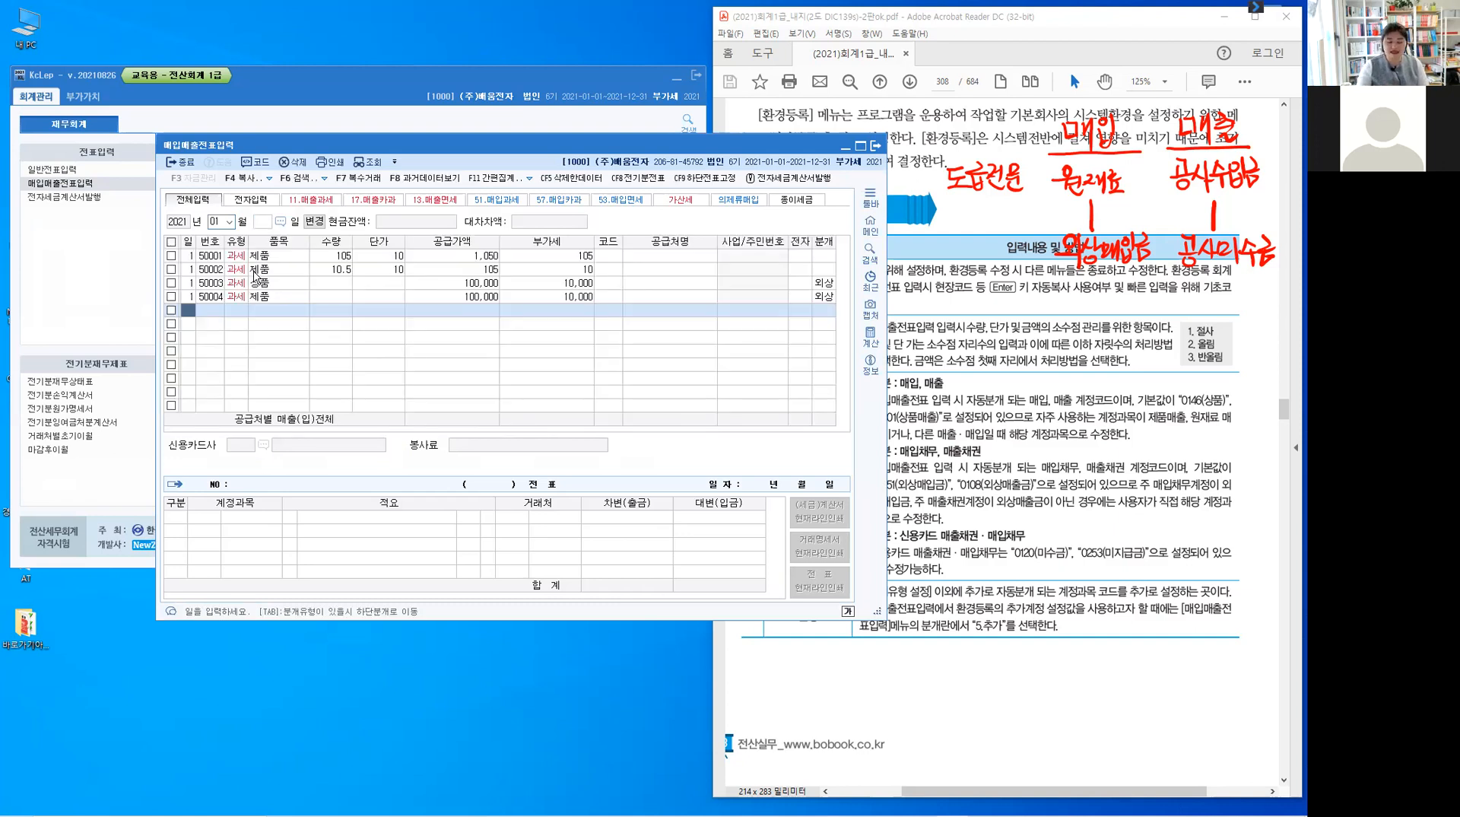
- Start a new voucher line on day 1 with type 51 과세매입 and the item 시멘트
text(1)
key(Return)
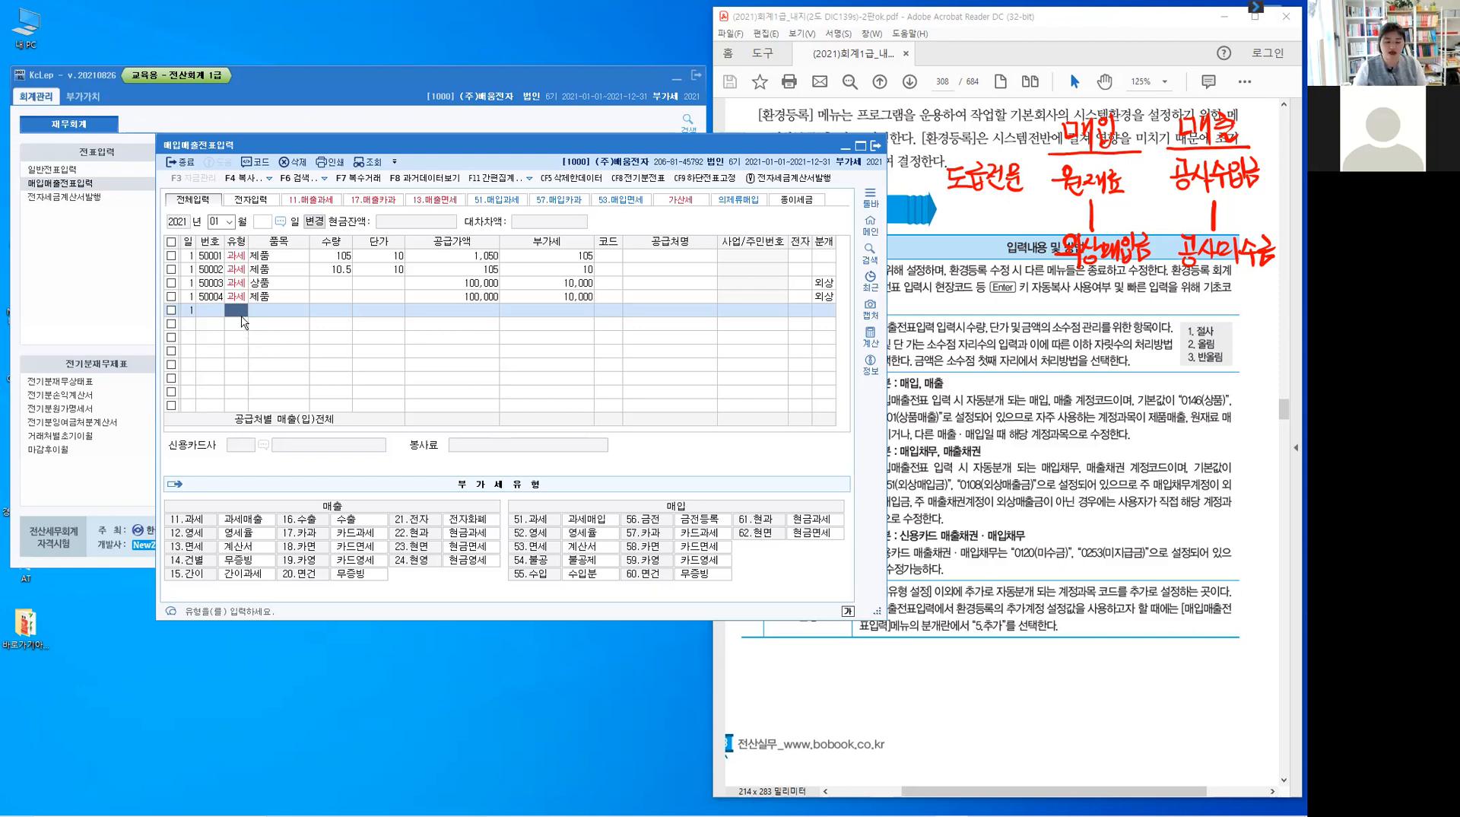
text(5)
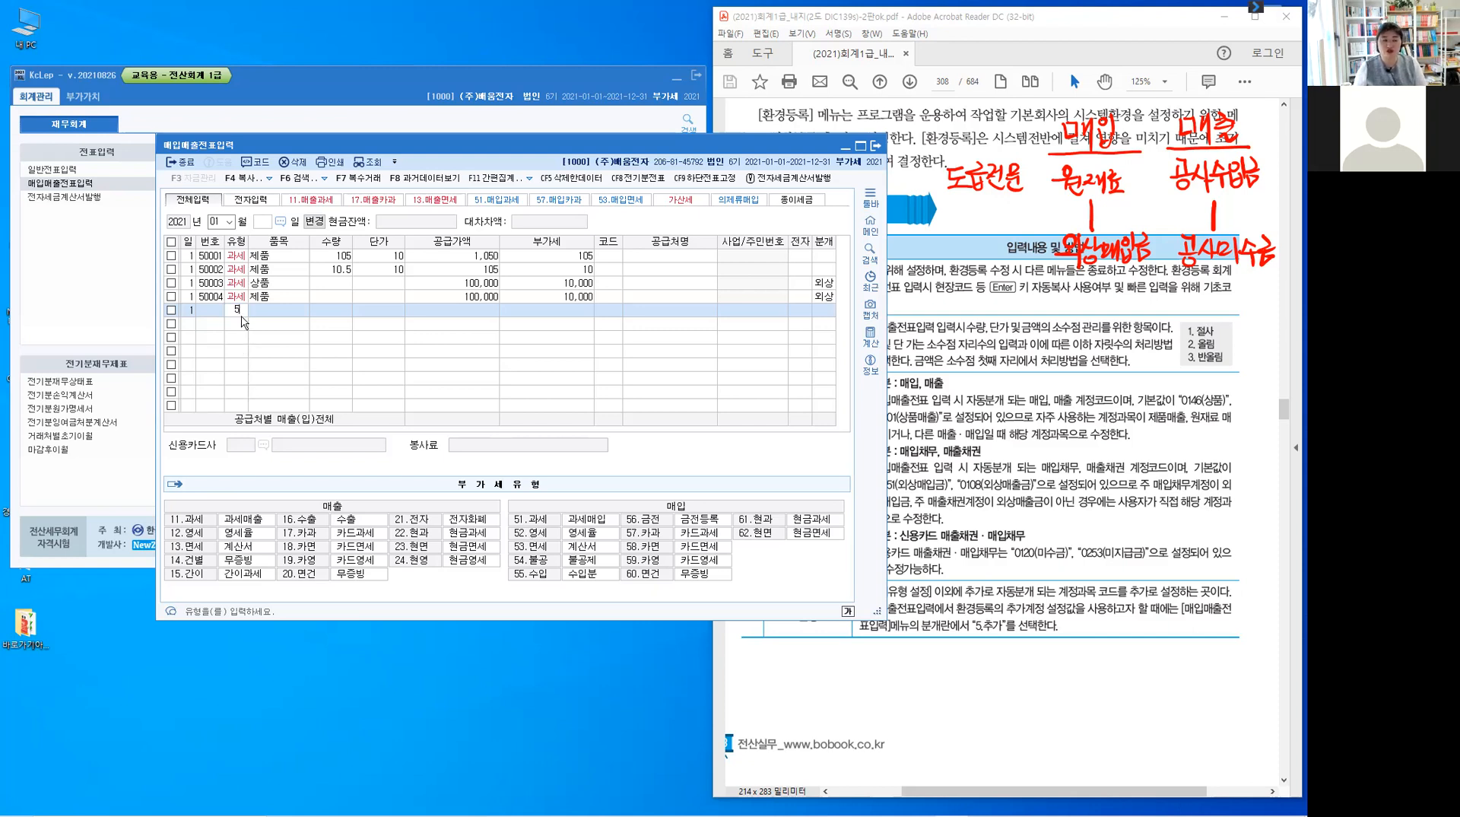
text(1)
key(Return)
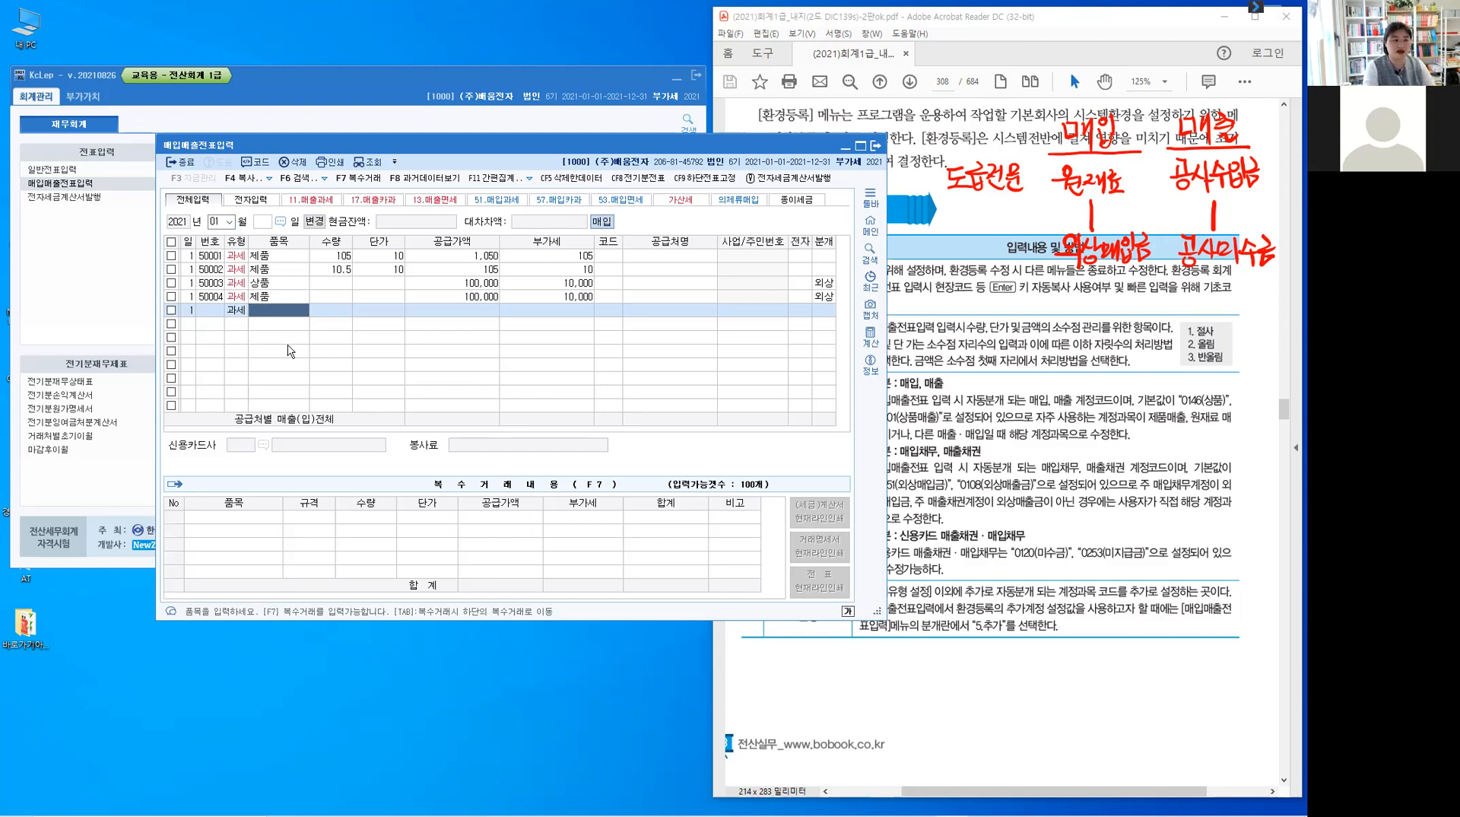
text(시멘트)
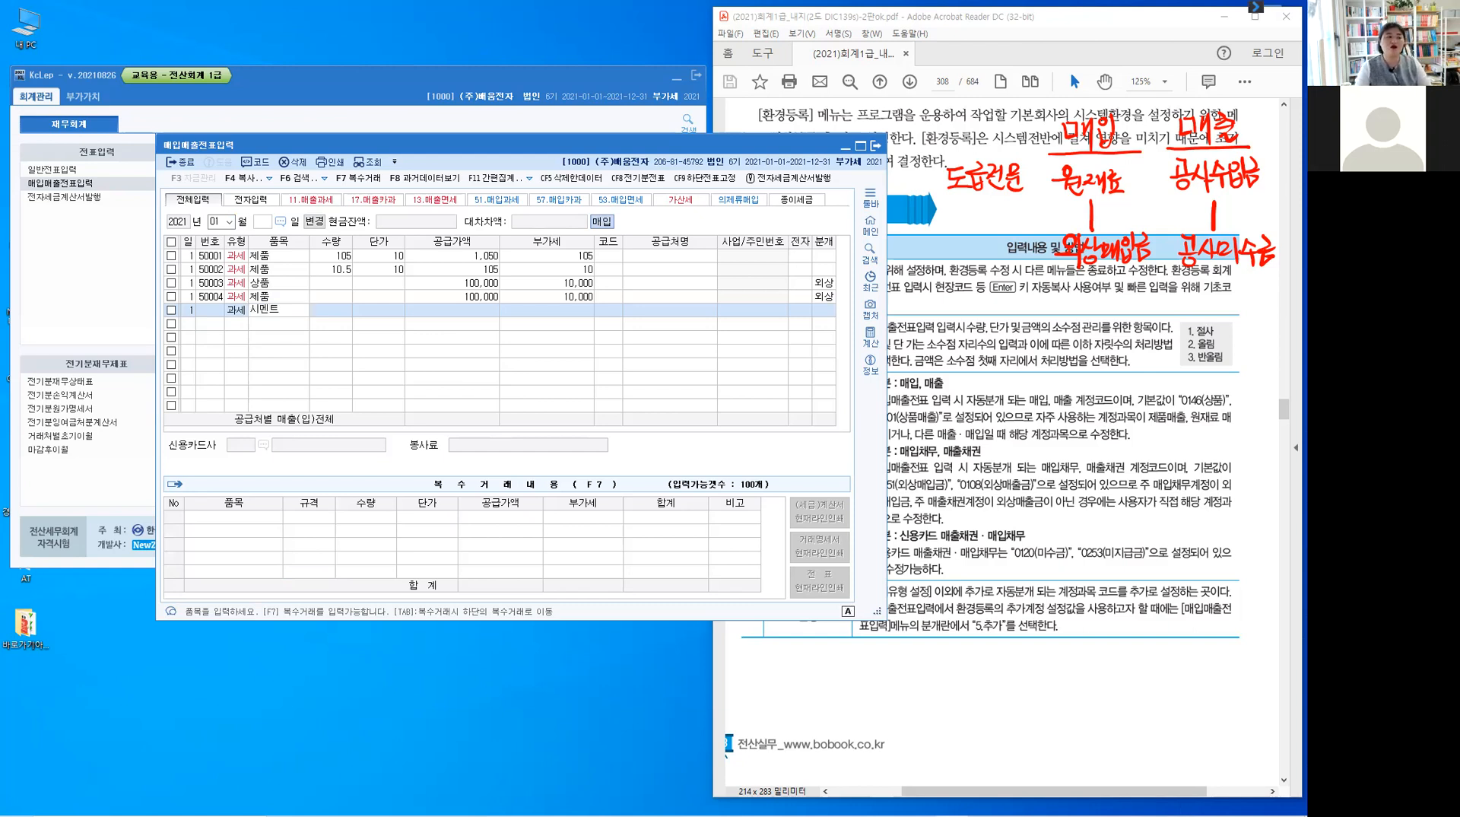
- Set the 공급가액 of the 시멘트 purchase to 10,000,000, leaving quantity and unit price blank
key(Return)
key(Return)
key(Return)
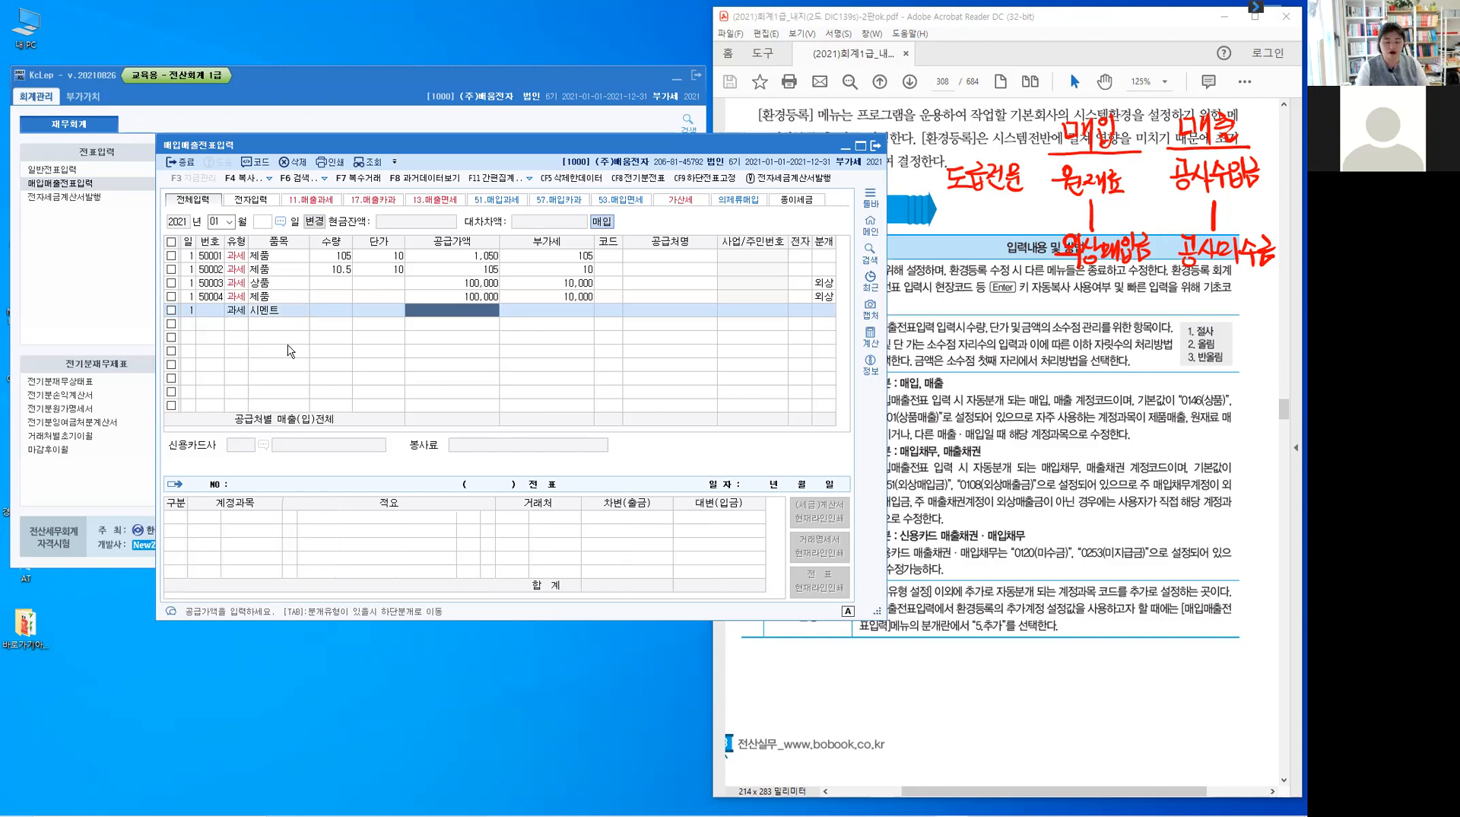
text(1,)
text(0)
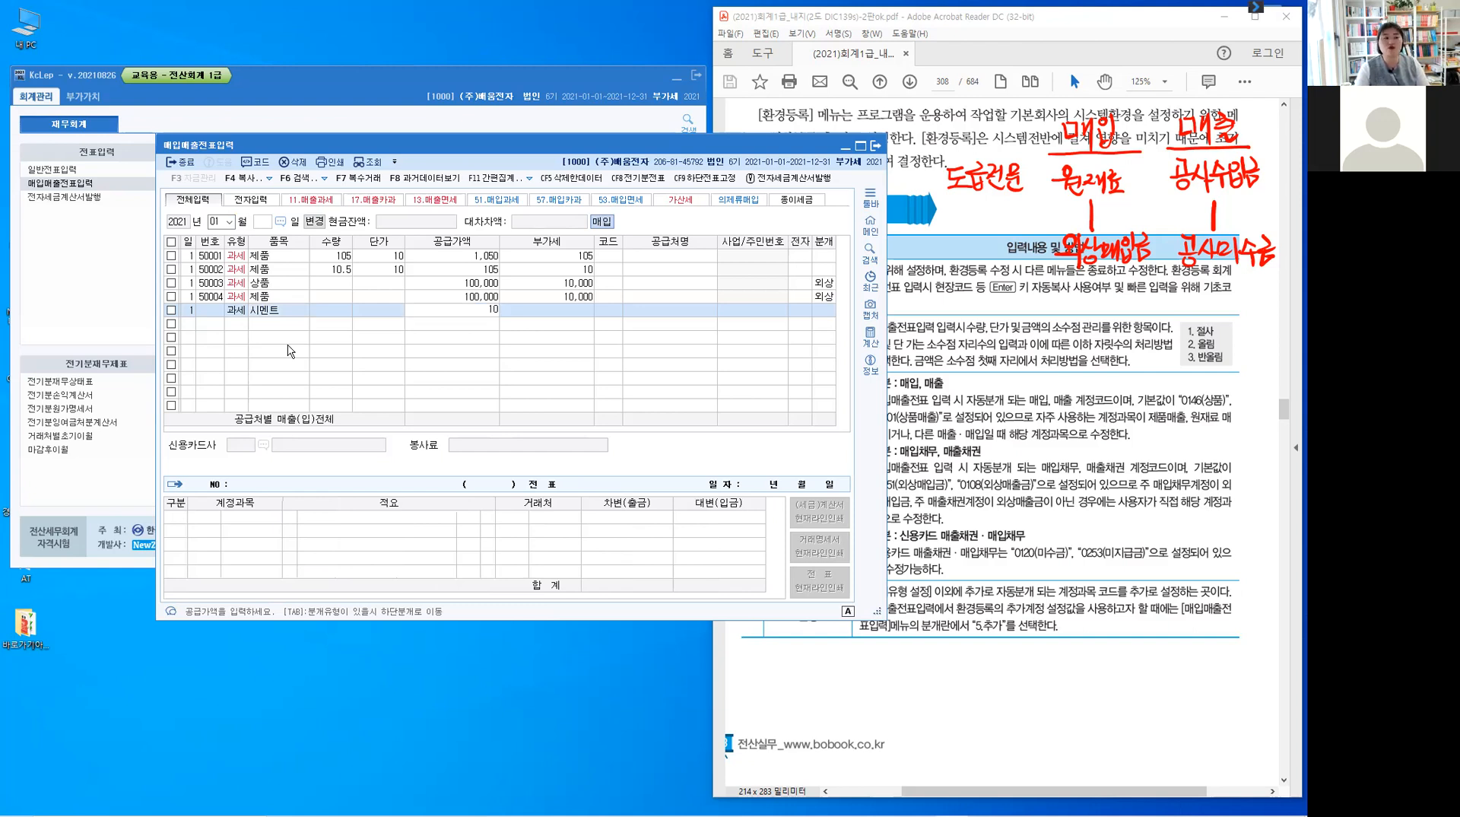
text(00,000)
key(Return)
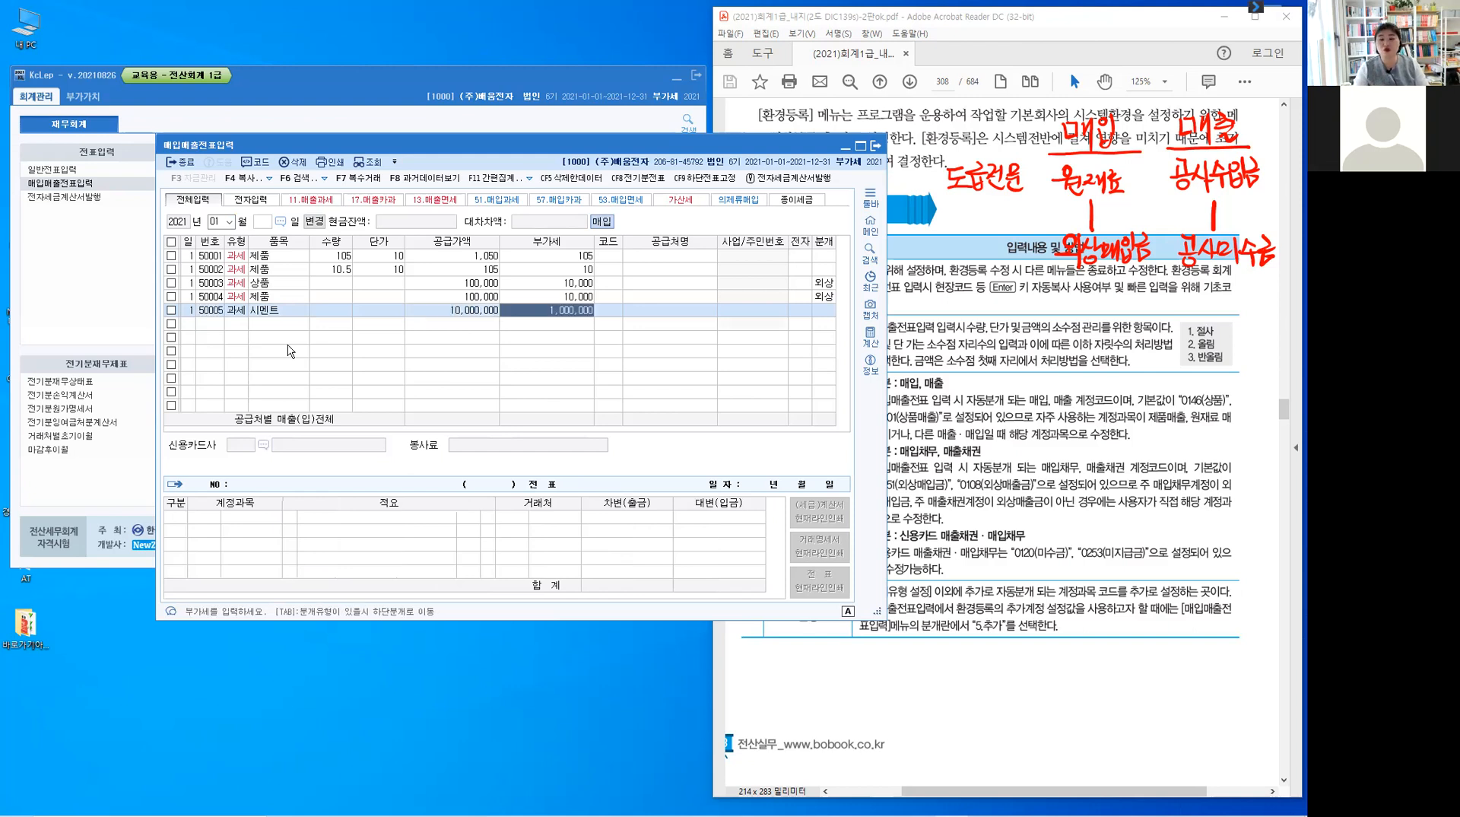
- Journalize the 시멘트 purchase as 외상 without a supplier or electronic invoice mark, and accept its debit and credit lines
key(Return)
key(Return)
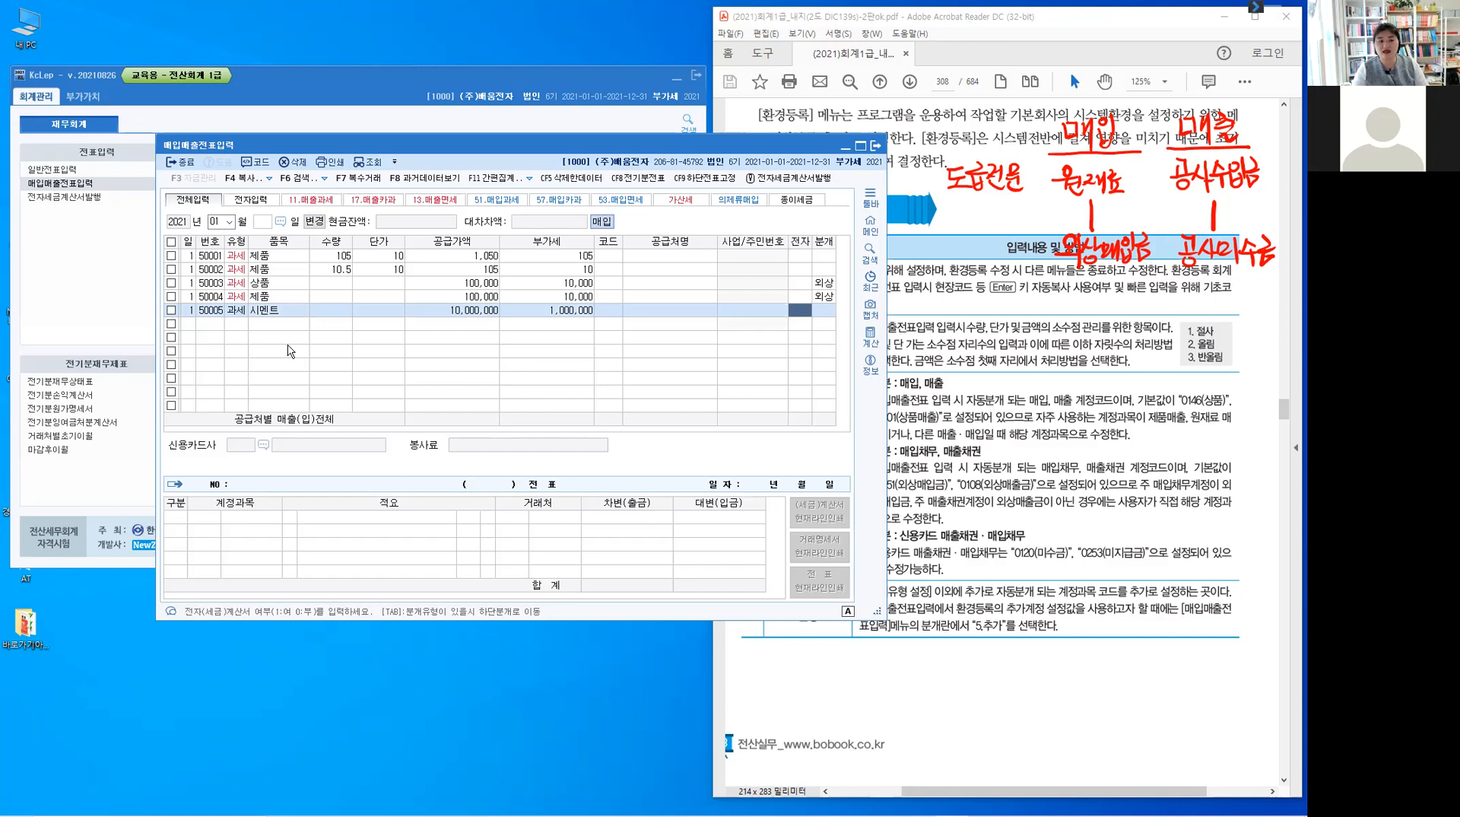
key(Return)
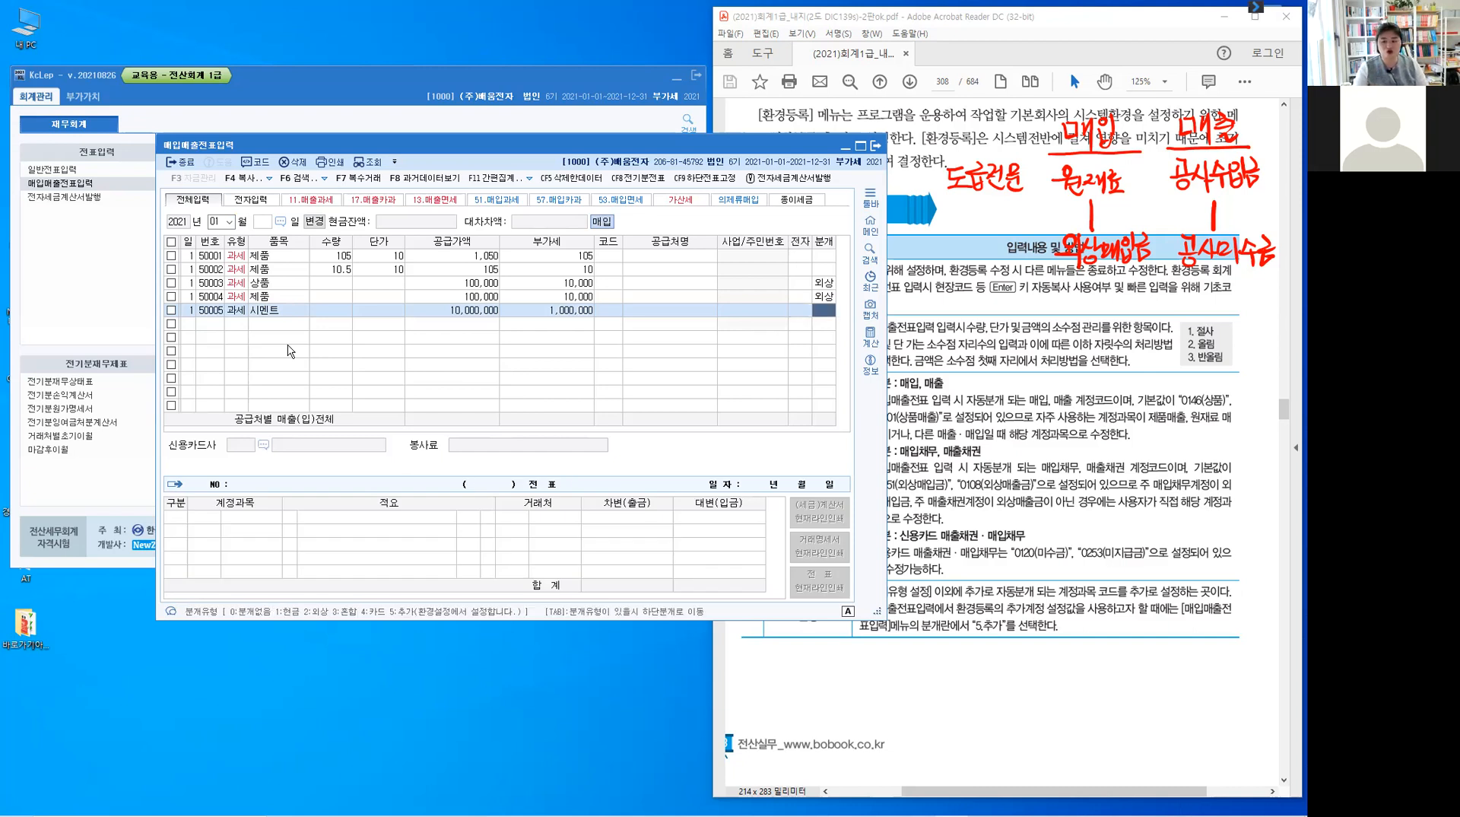
key(Return)
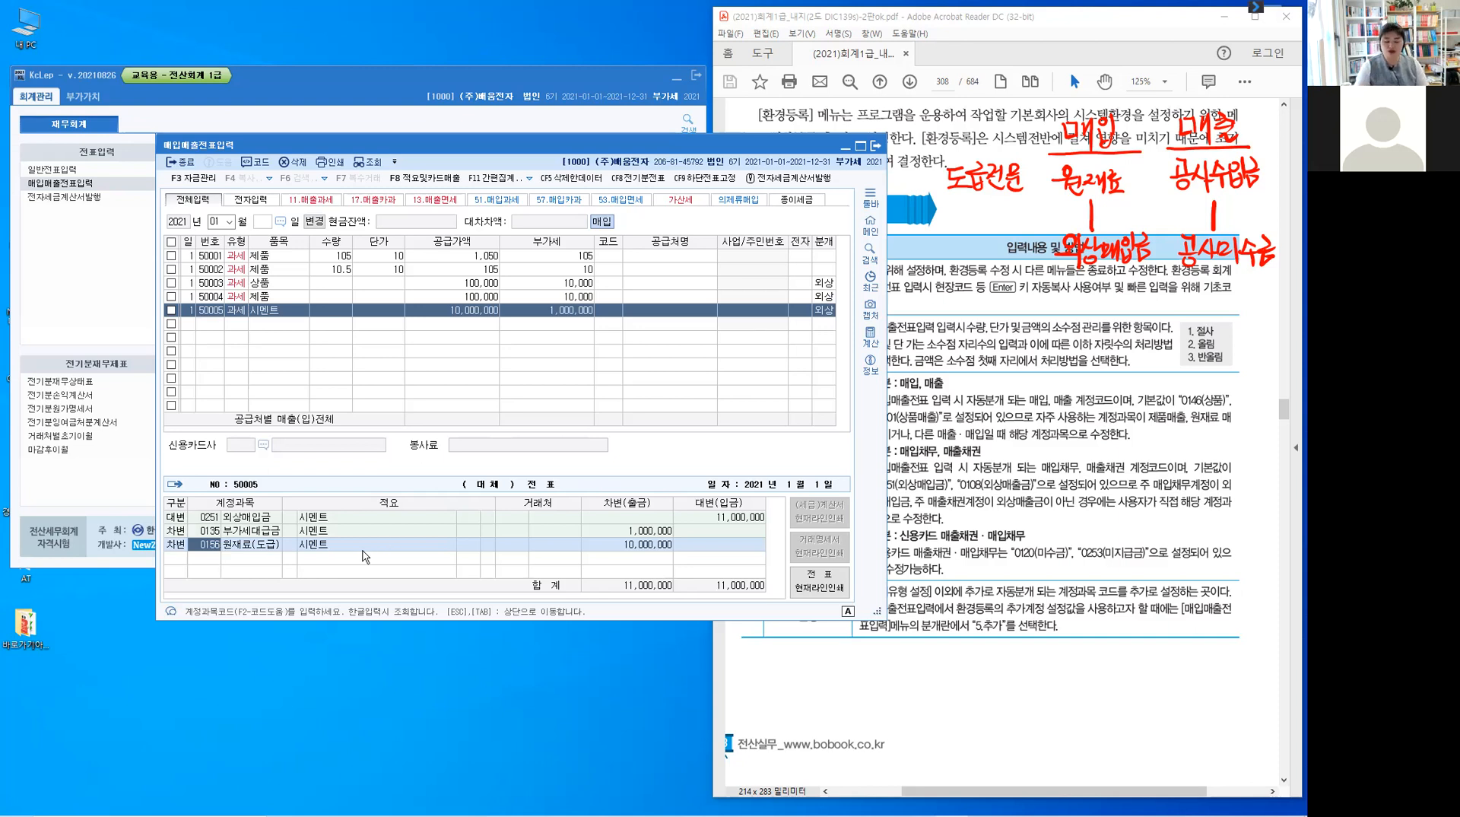
key(Return)
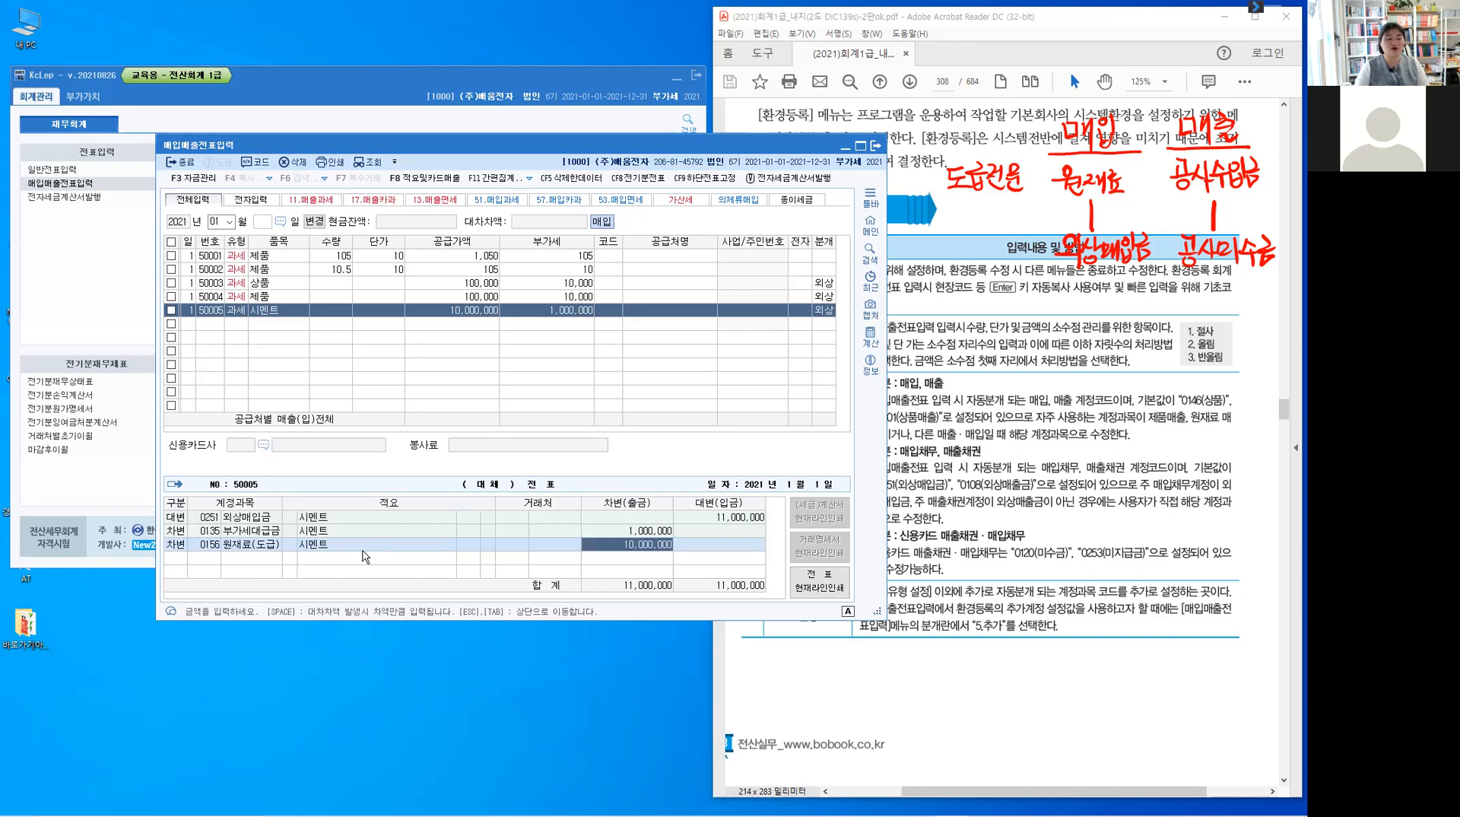
key(Return)
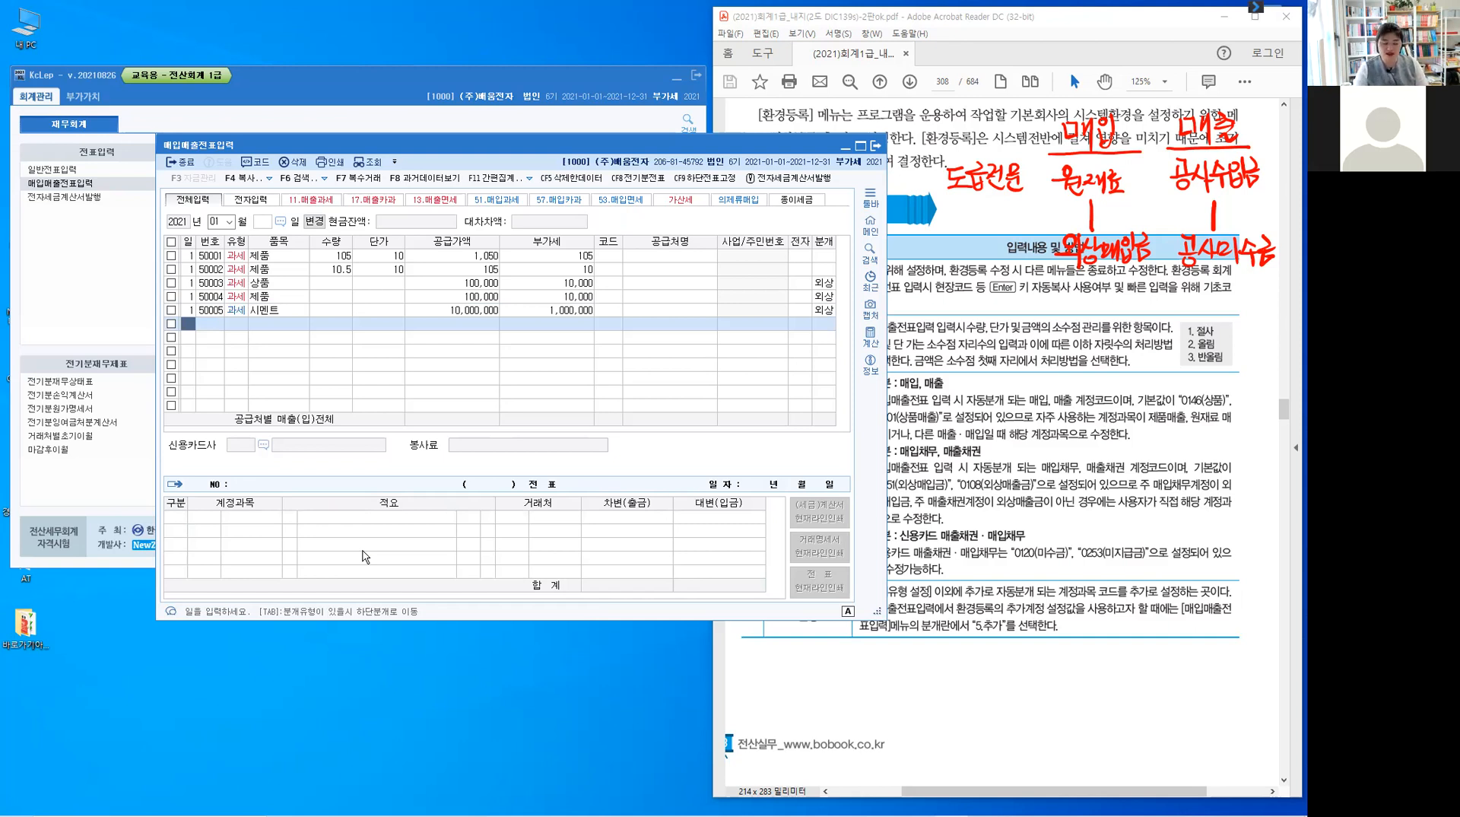
- Start another voucher line on day 1 with type 11 과세매출 and the item 공사대금
text(1)
key(Return)
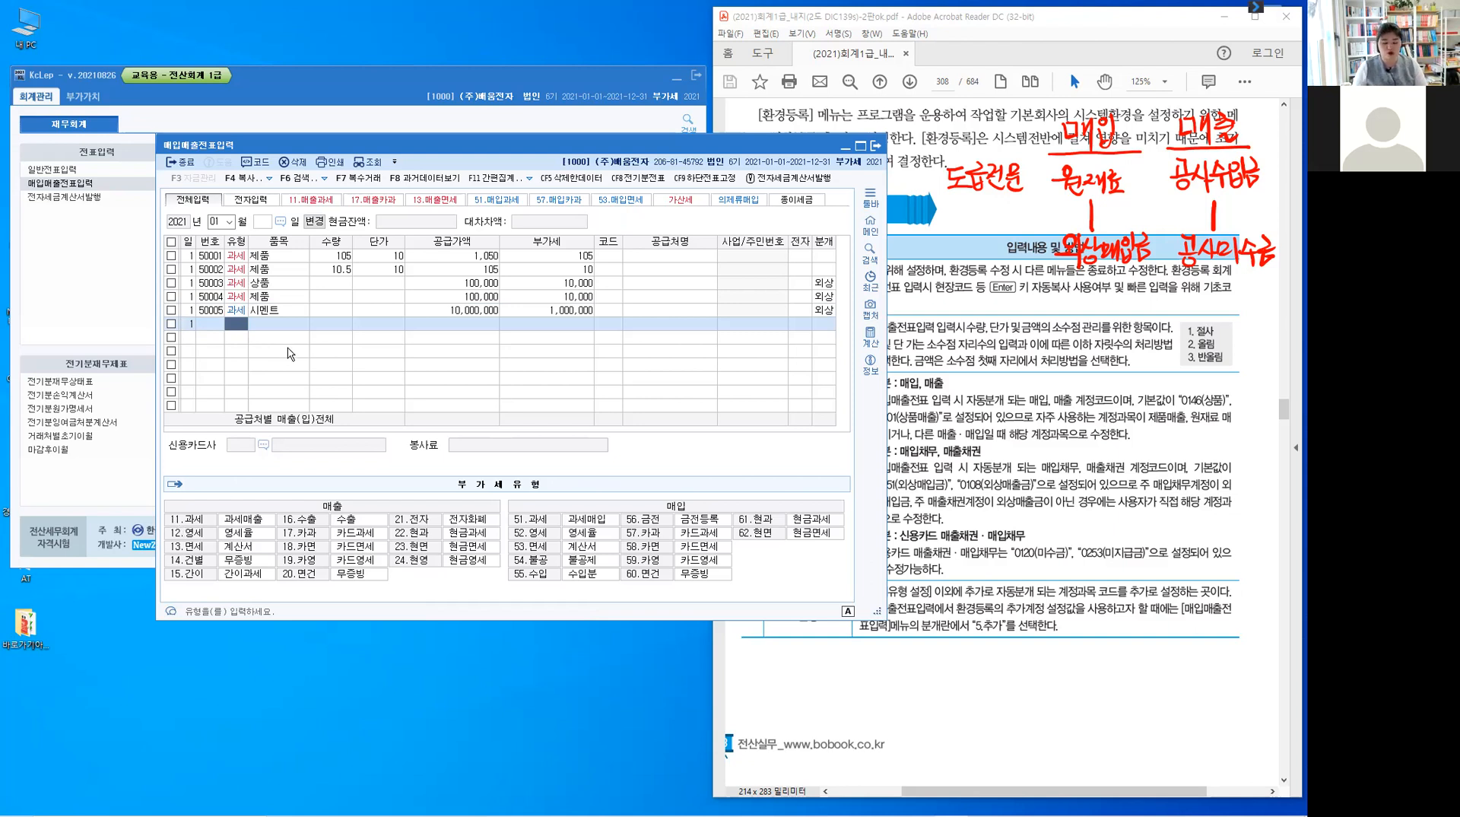
text(11)
key(Return)
text(공사대)
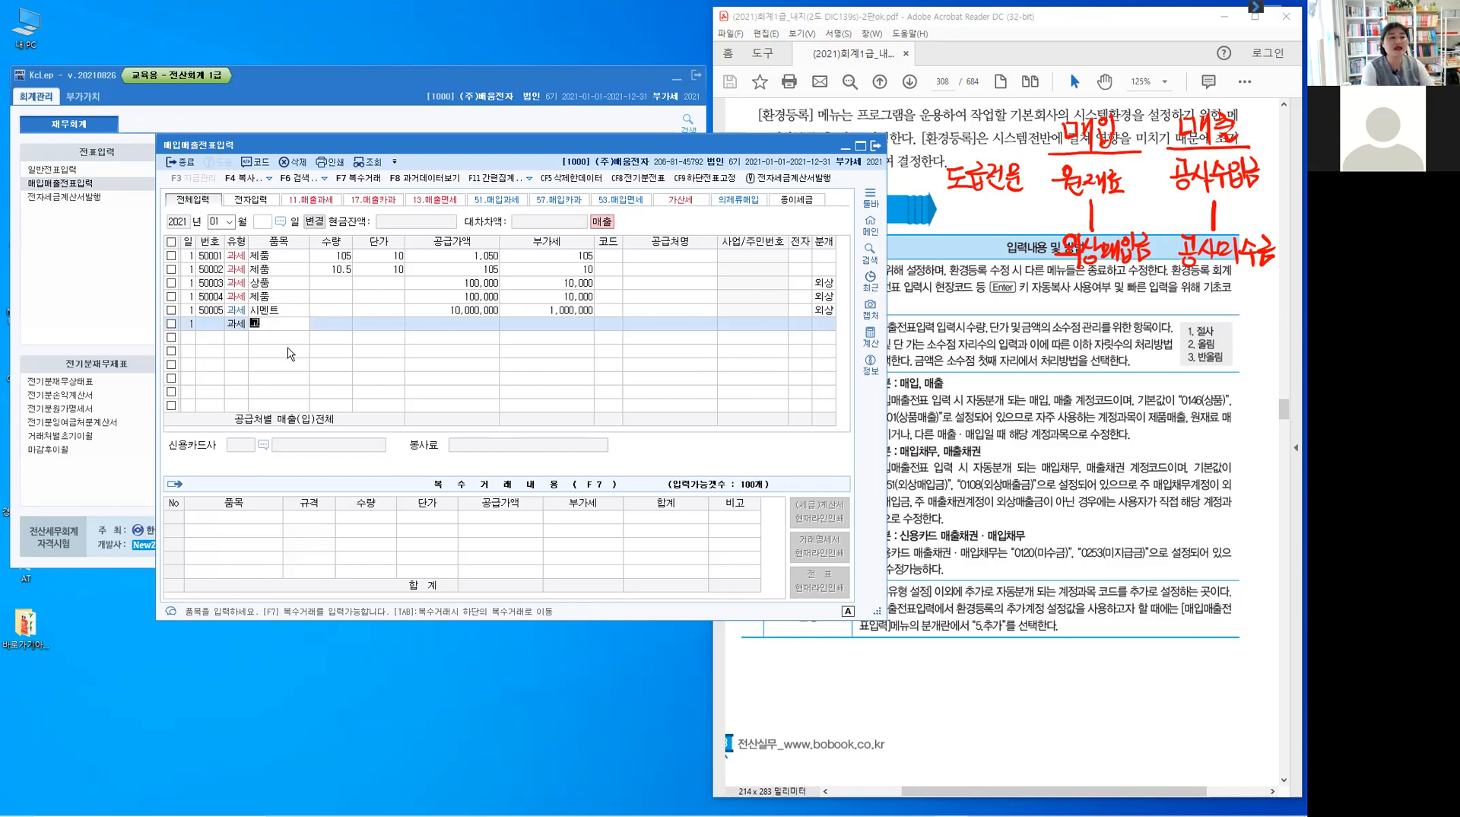
text(금)
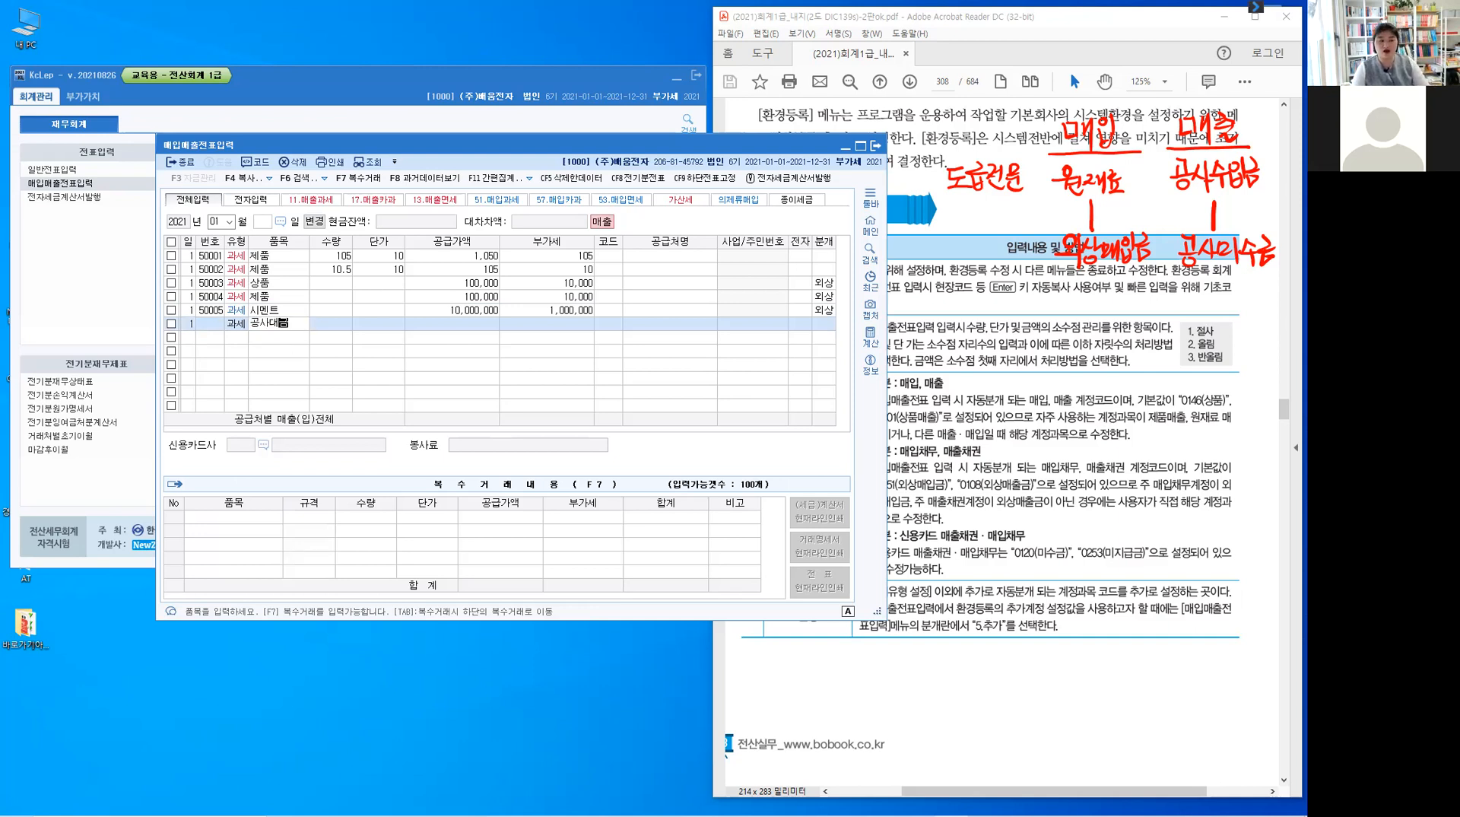
- Set the 공급가액 of the 공사대금 sale to 50,000,000, leaving quantity and unit price blank
key(Return)
key(Return)
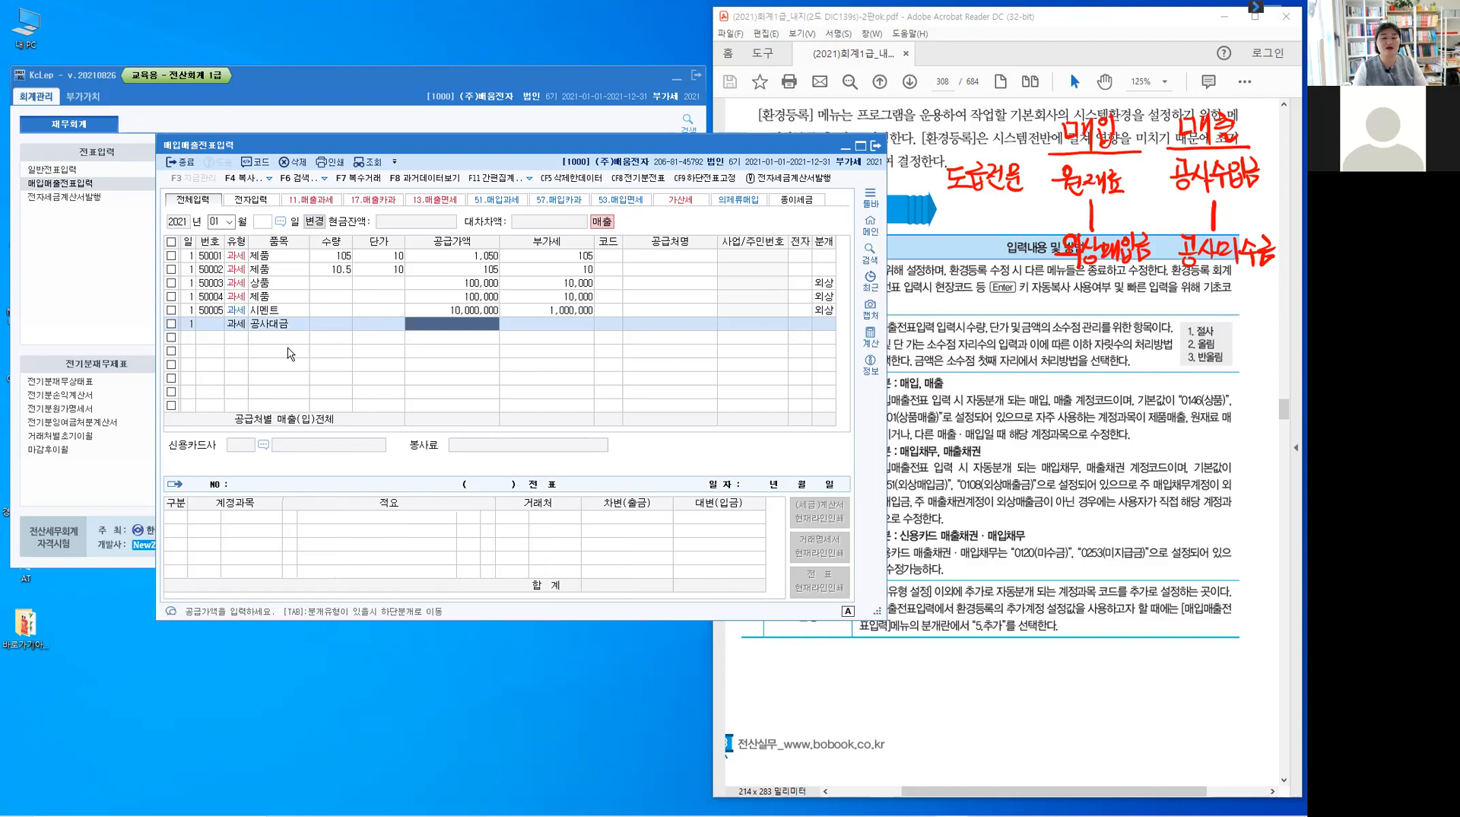
text(5)
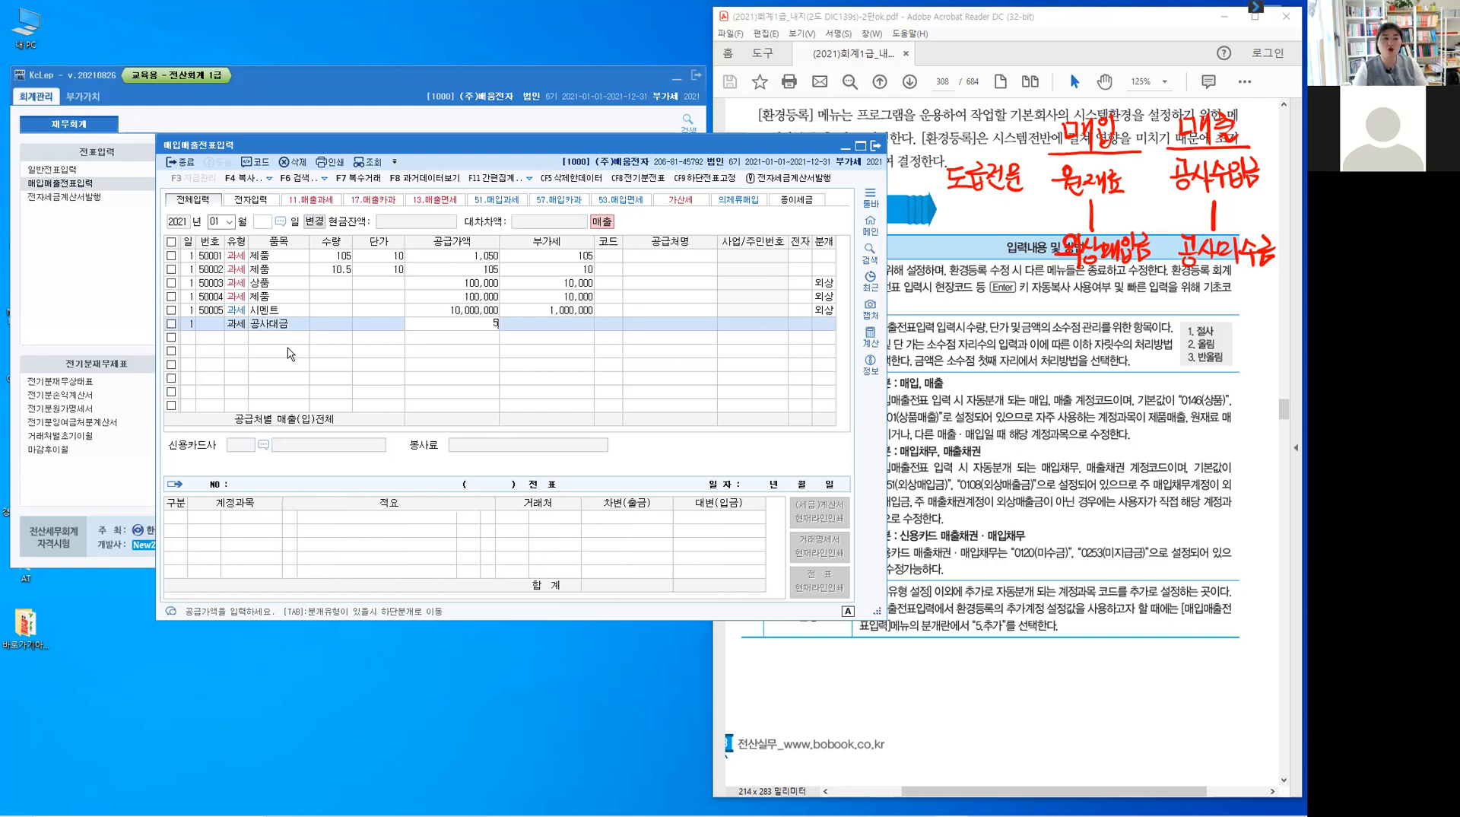
text(0,000,000)
key(Return)
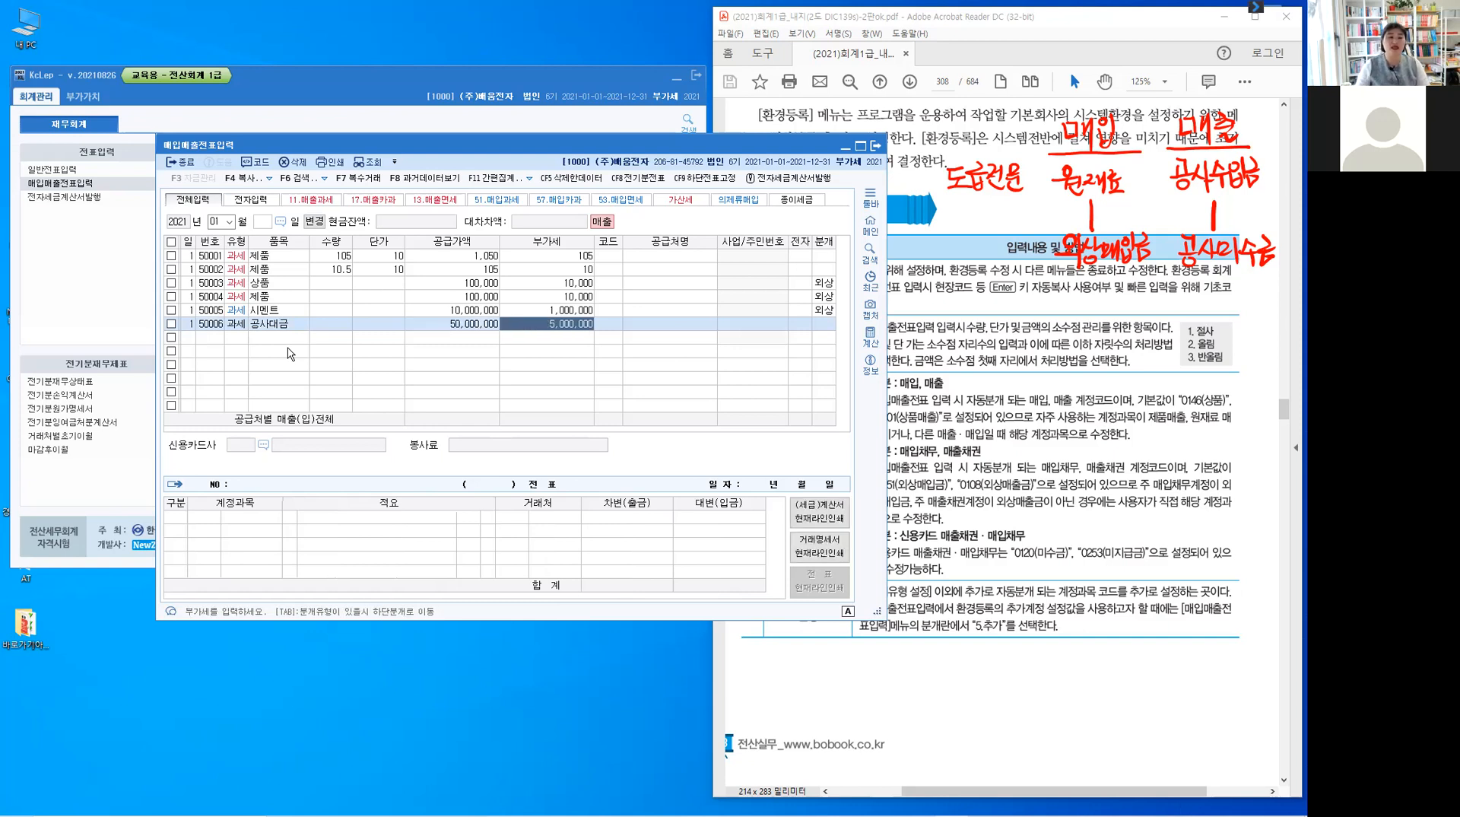
- Journalize the 공사대금 sale as 외상 without a customer or electronic invoice mark, and point out its receivable account
key(Return)
key(Return)
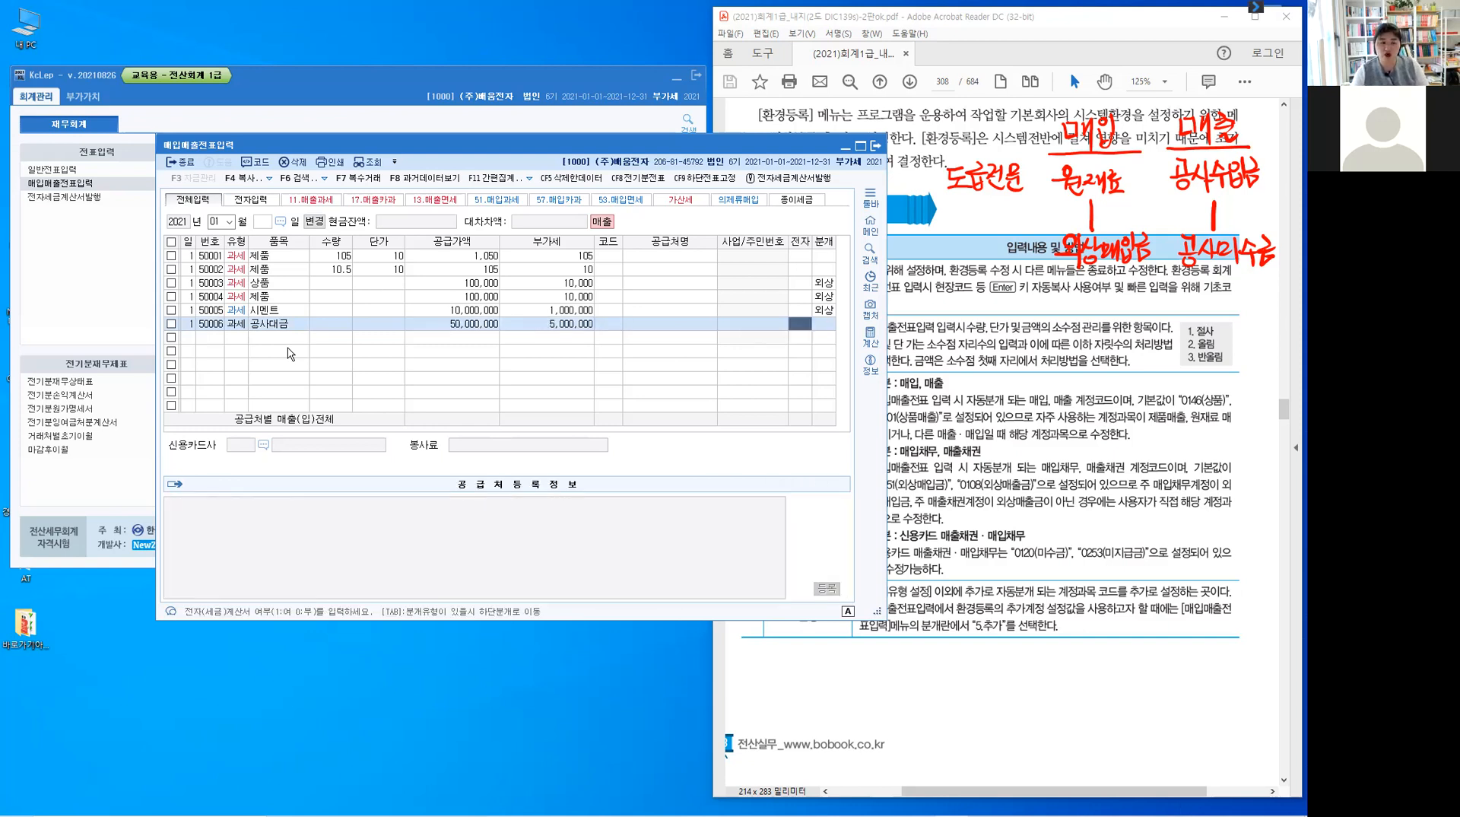
key(Return)
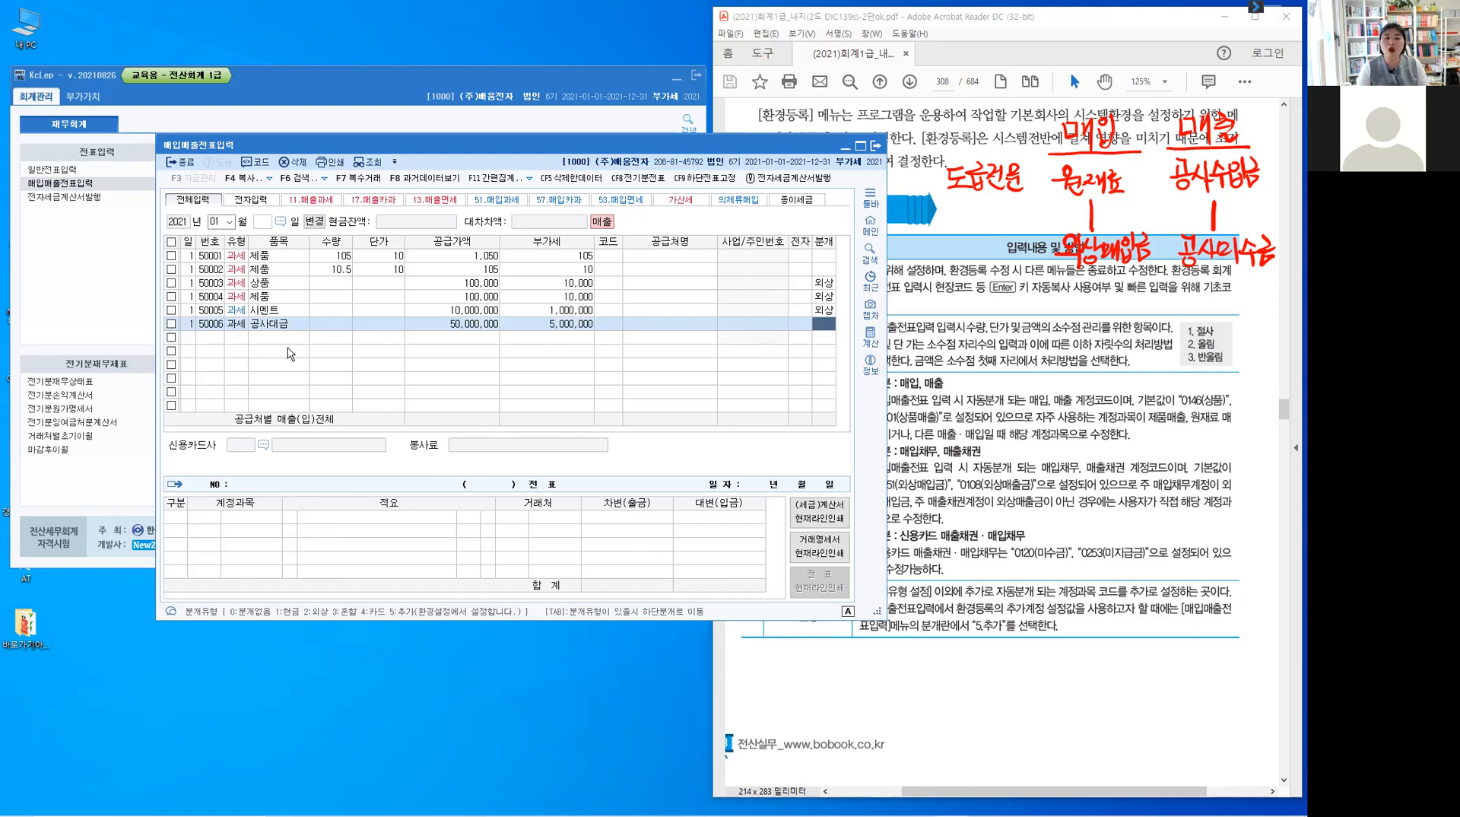
text(2)
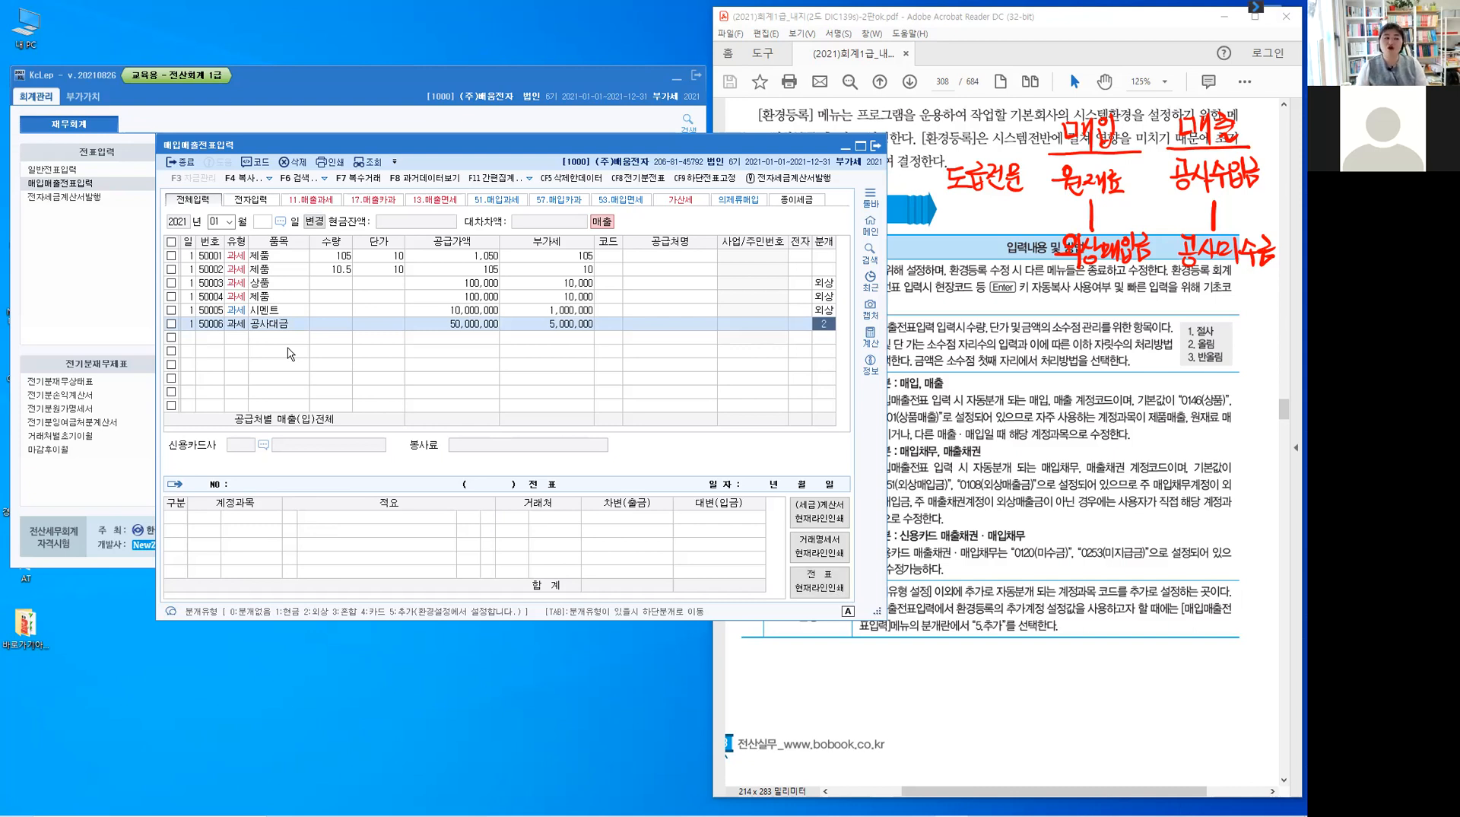
key(Return)
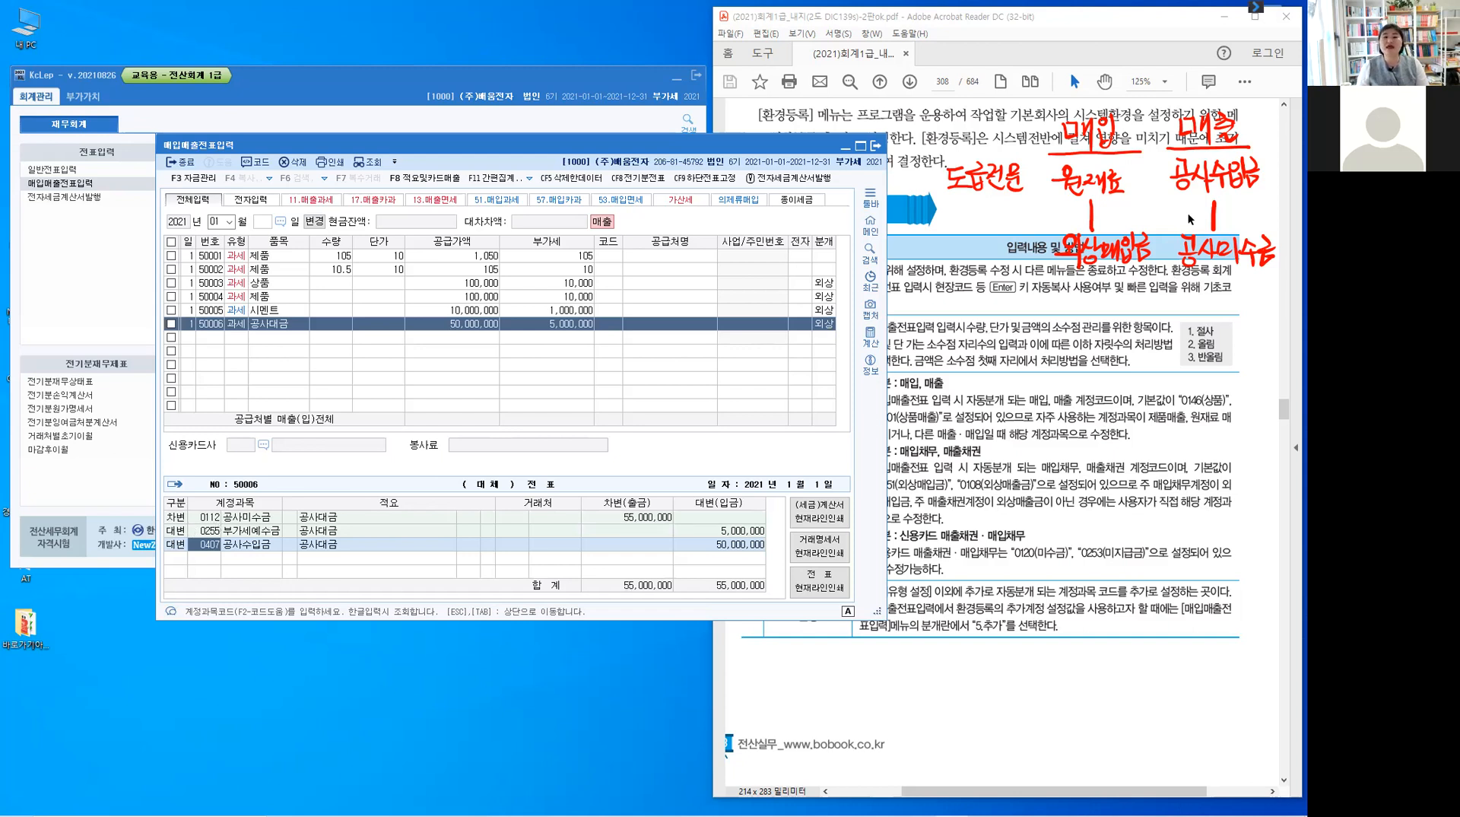
key(ctrl)
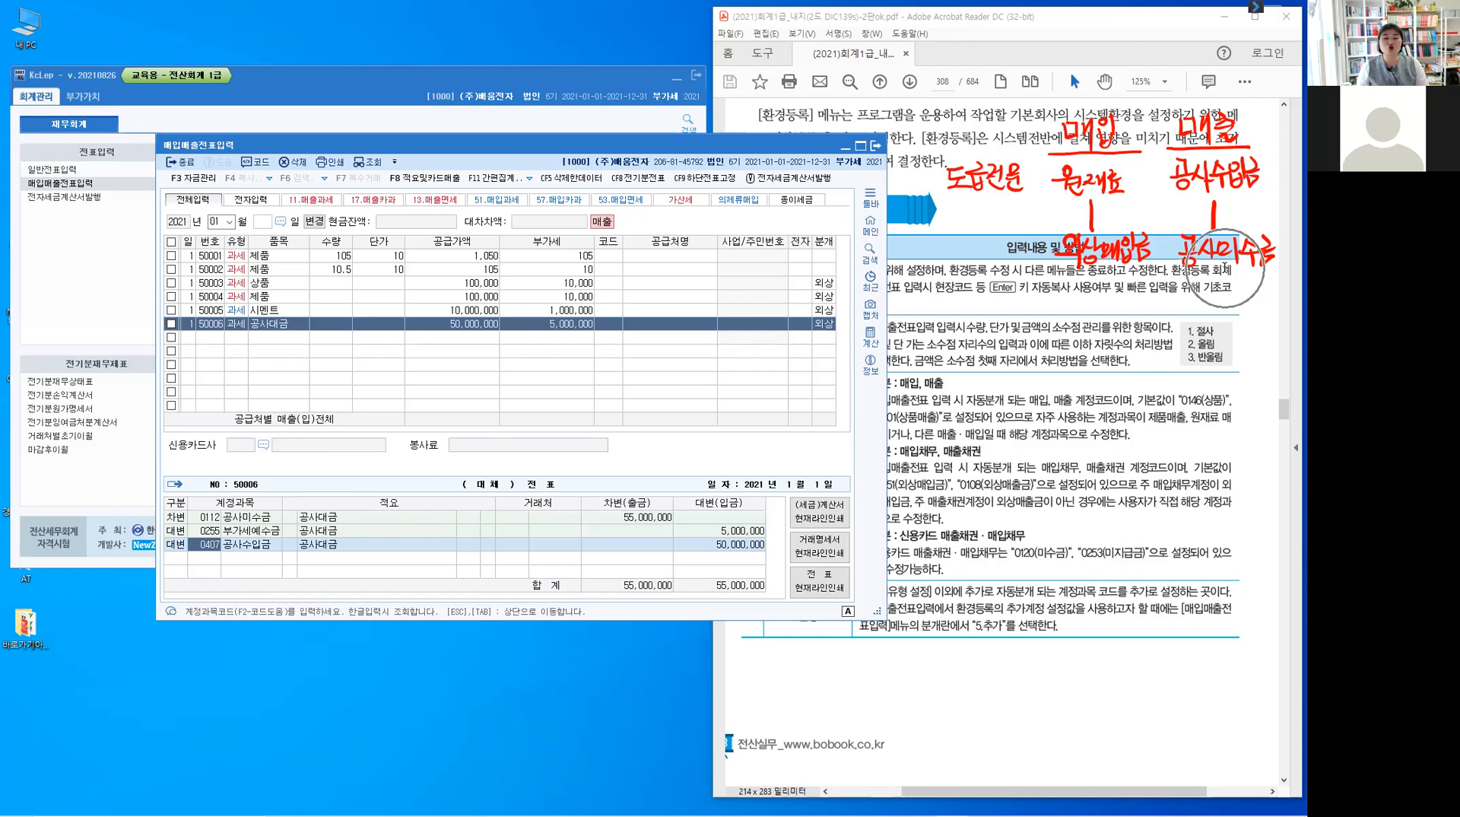
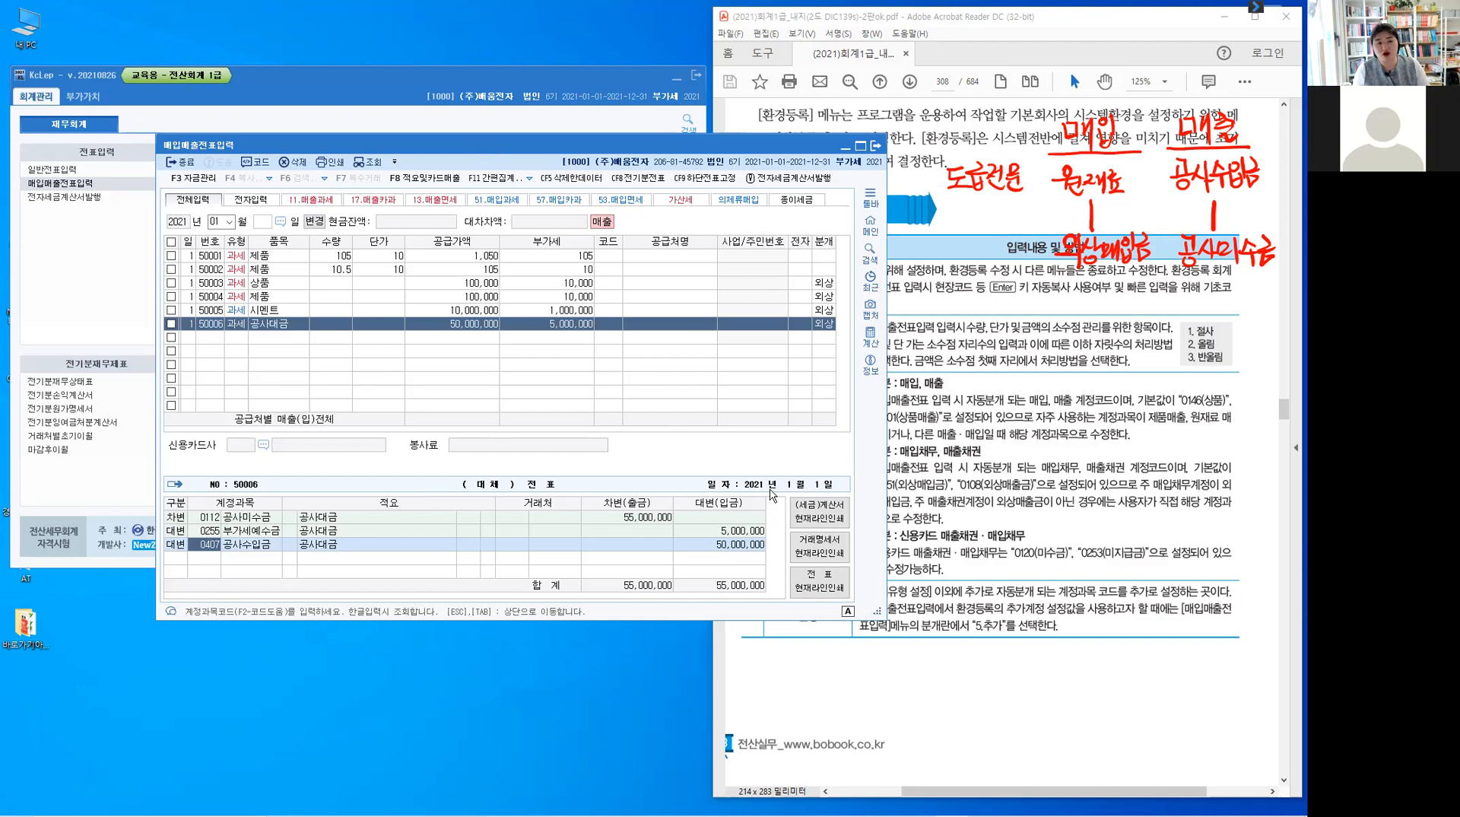
- Reposition the voucher window and select the 분개 field of the 공사대금 sale to review the available journal types
drag(490, 143, 508, 158)
click(839, 339)
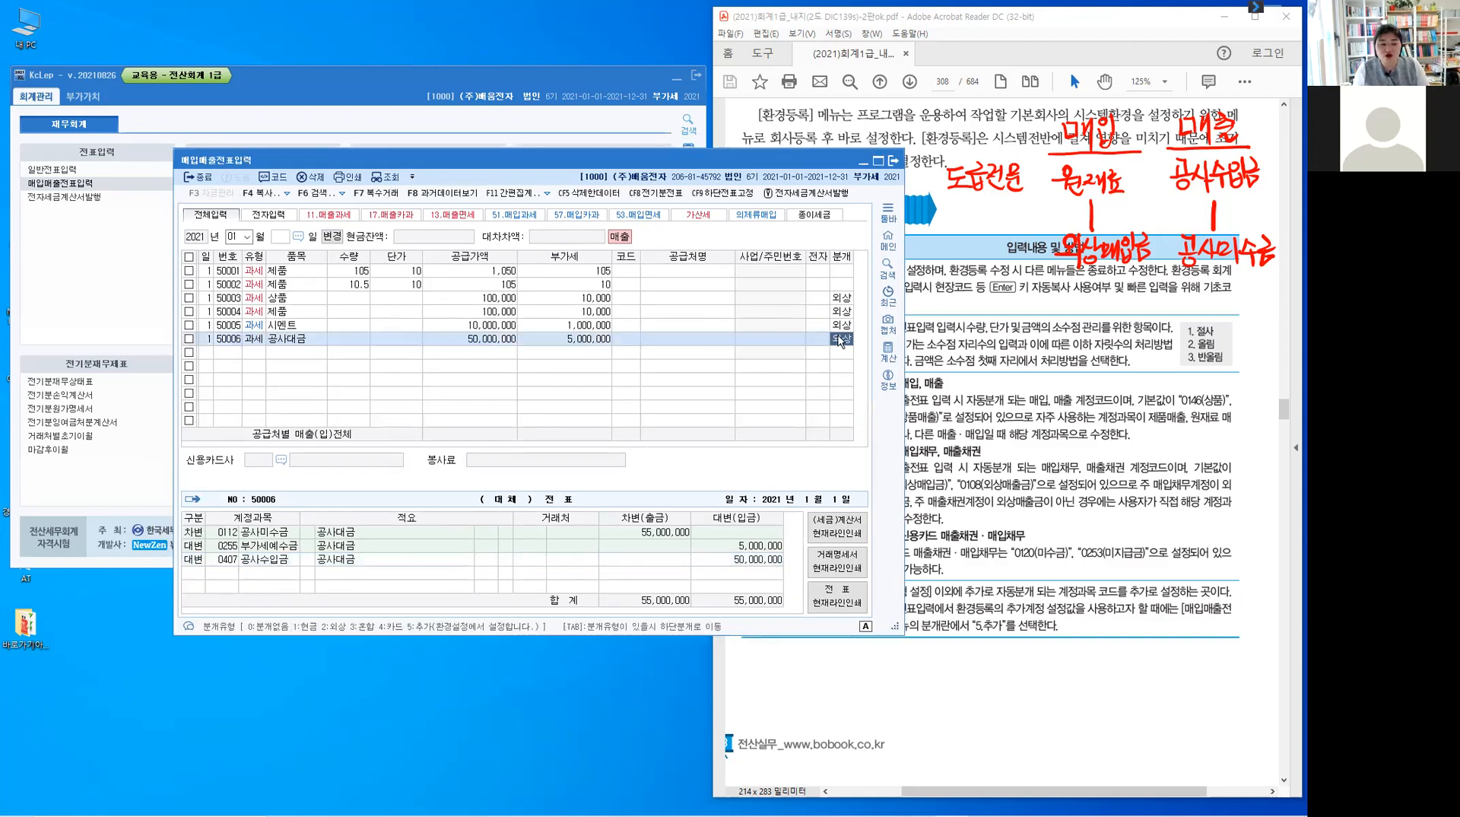
click(440, 636)
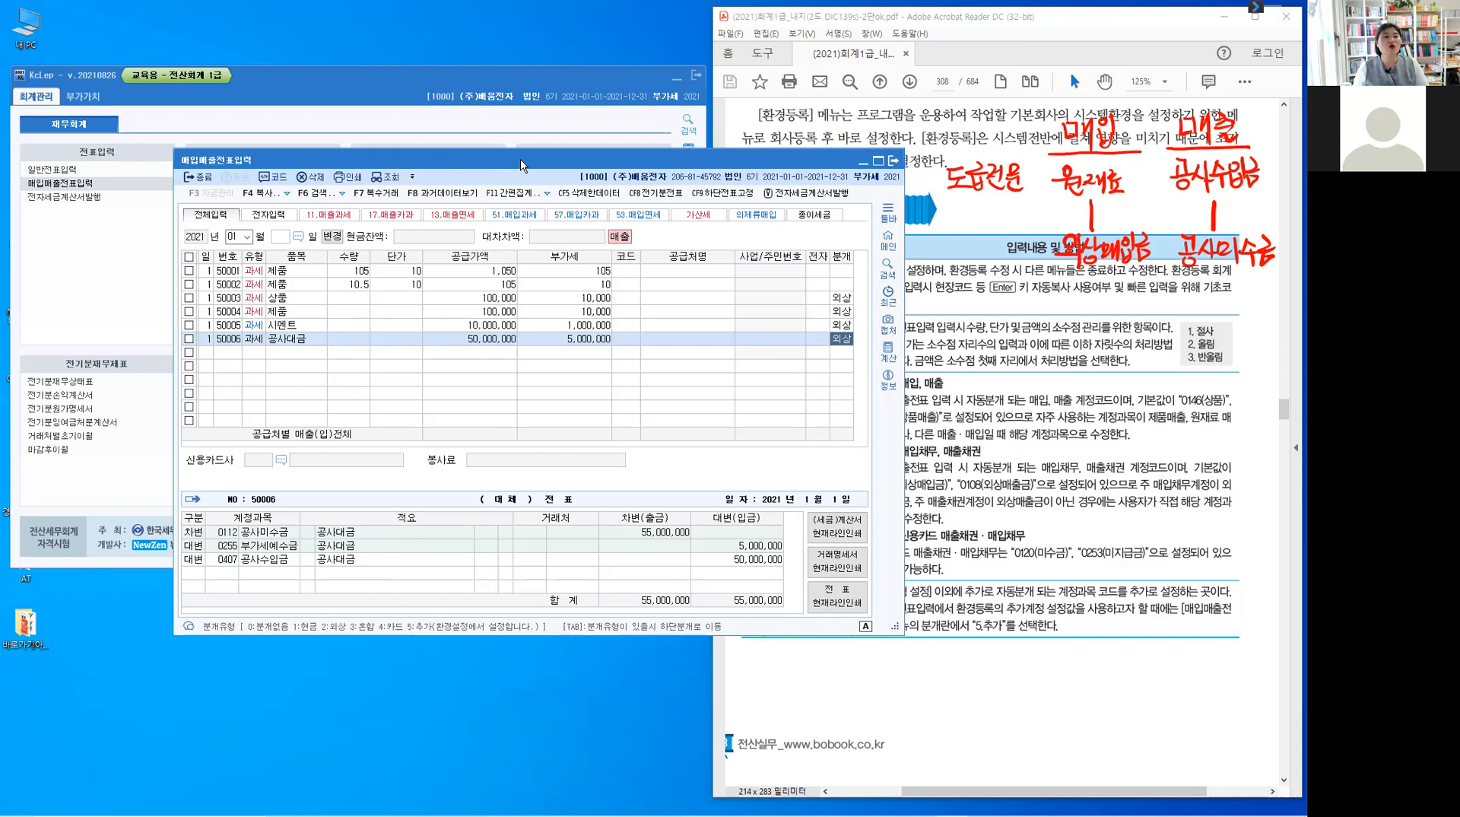
drag(520, 158, 577, 73)
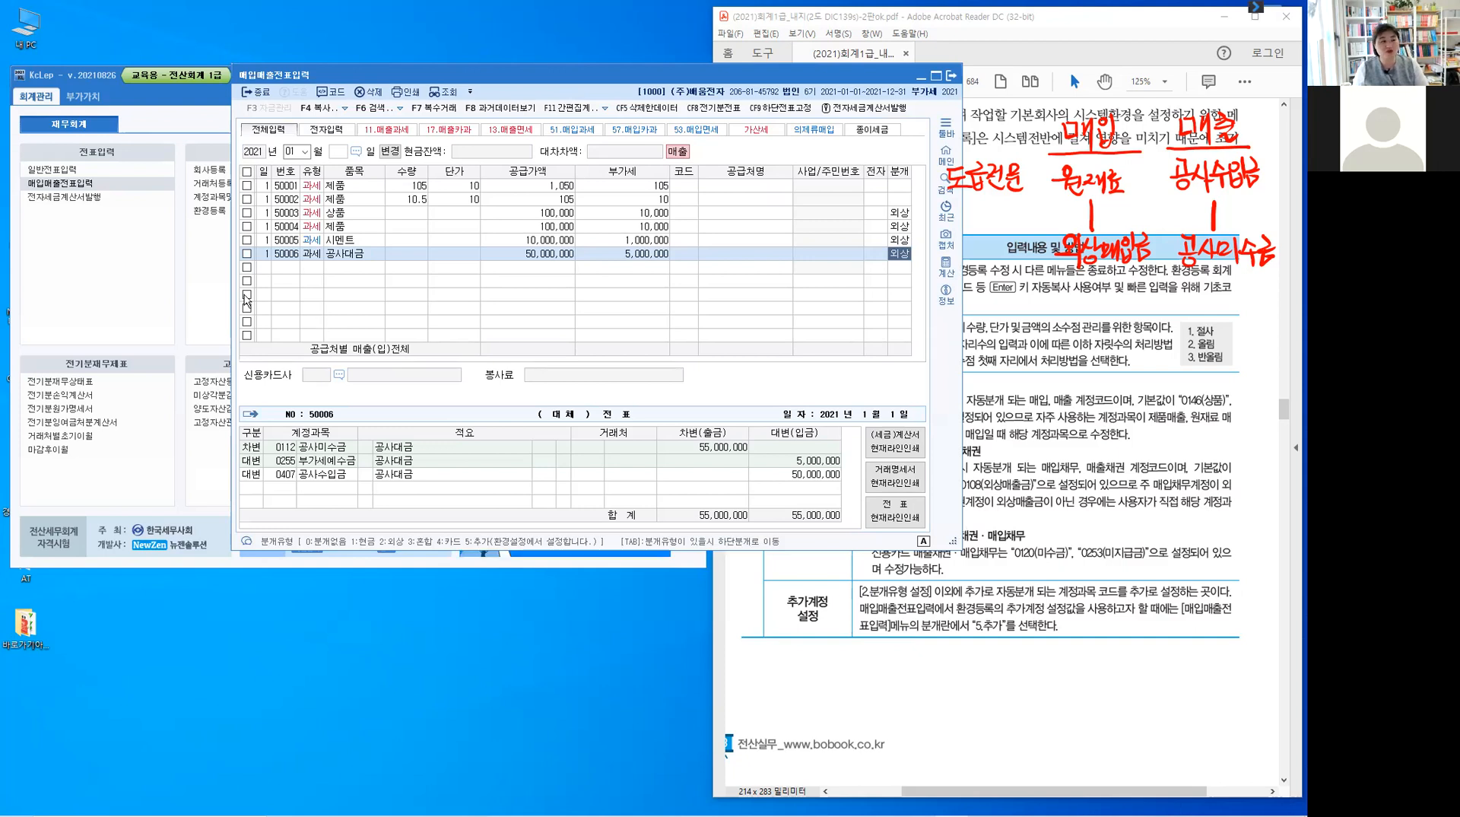
- Delete all the voucher lines entered for January 2021
click(247, 253)
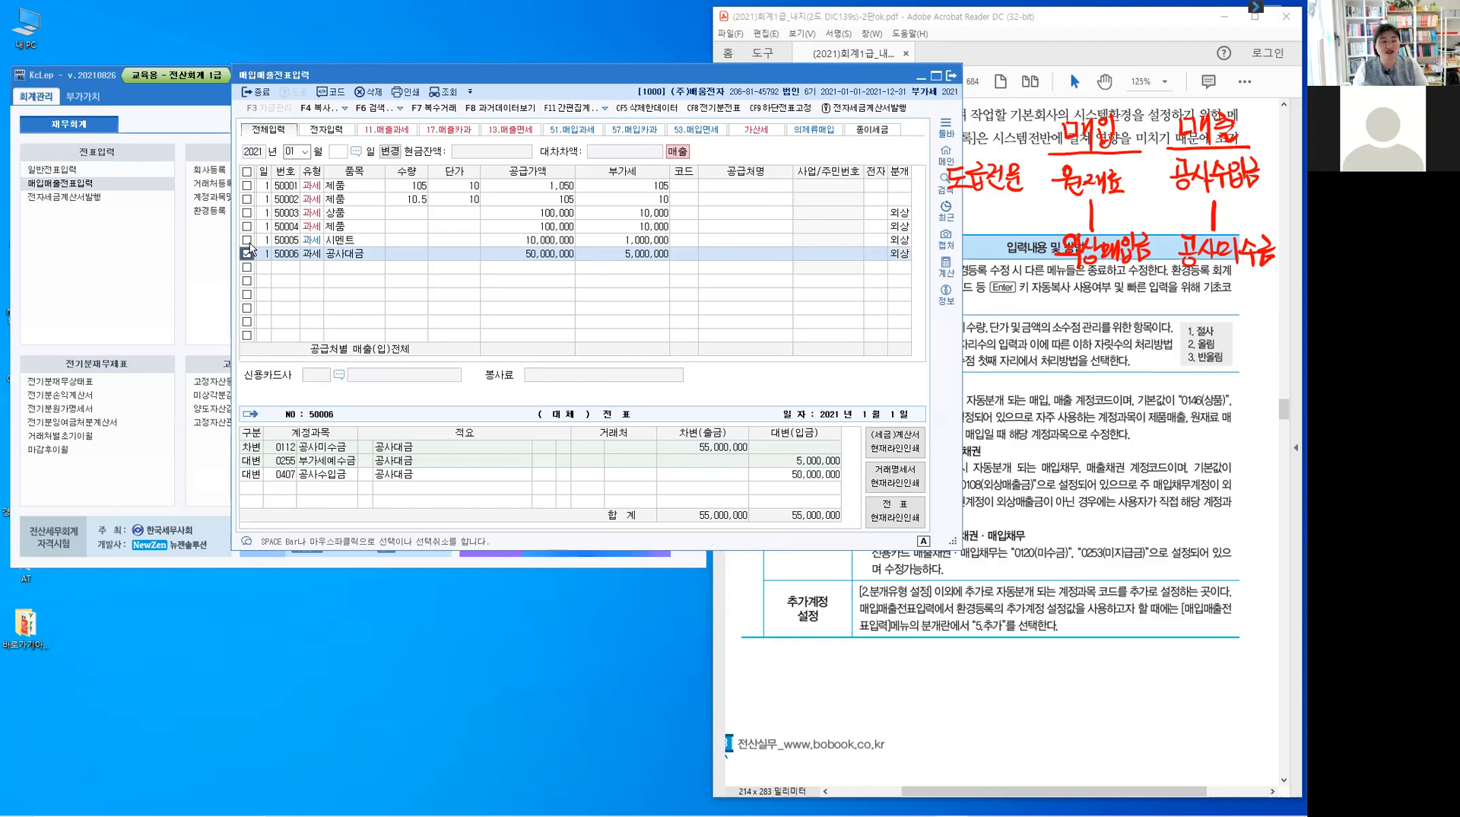
click(247, 239)
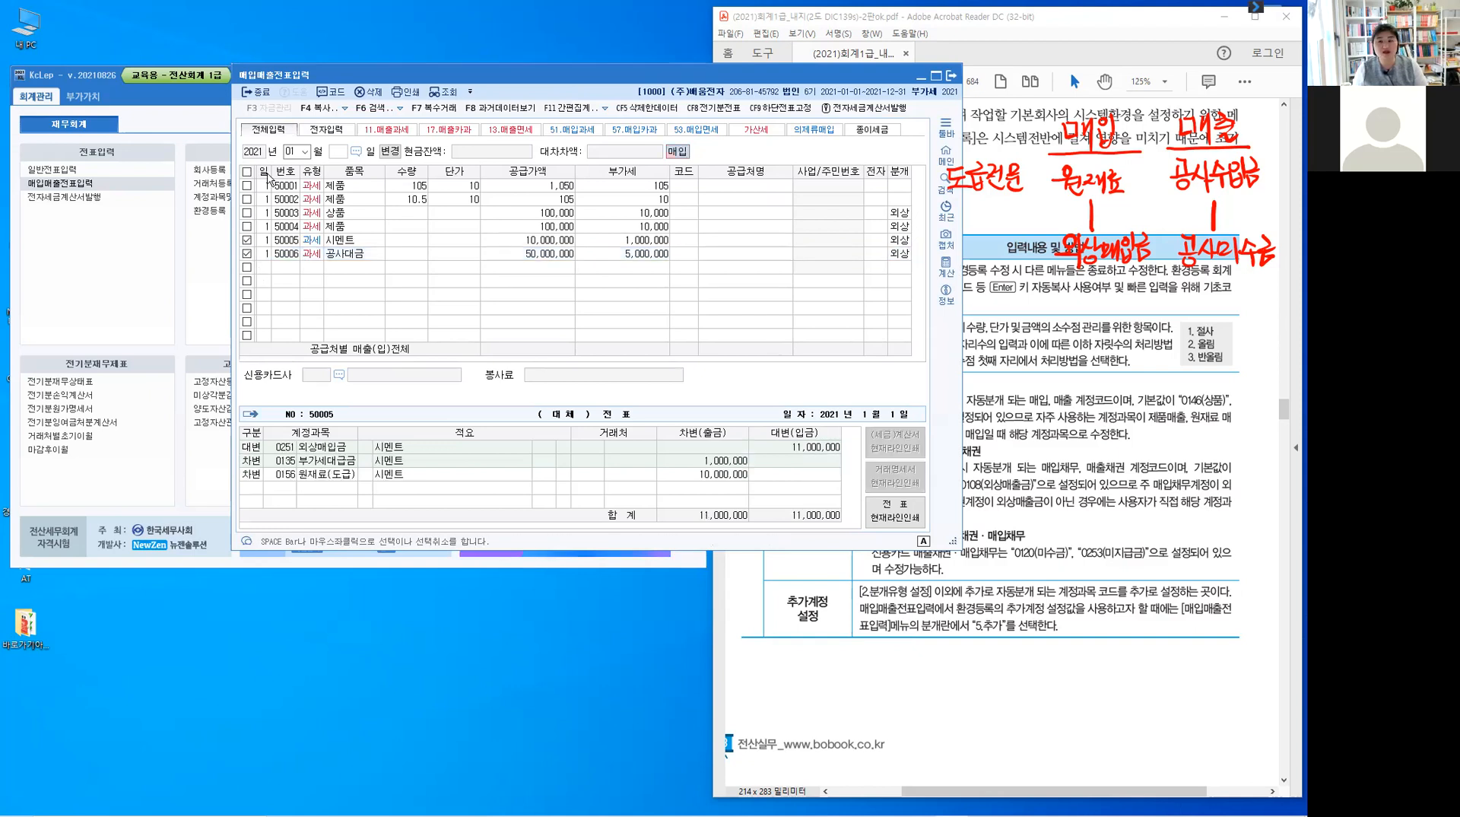
click(247, 226)
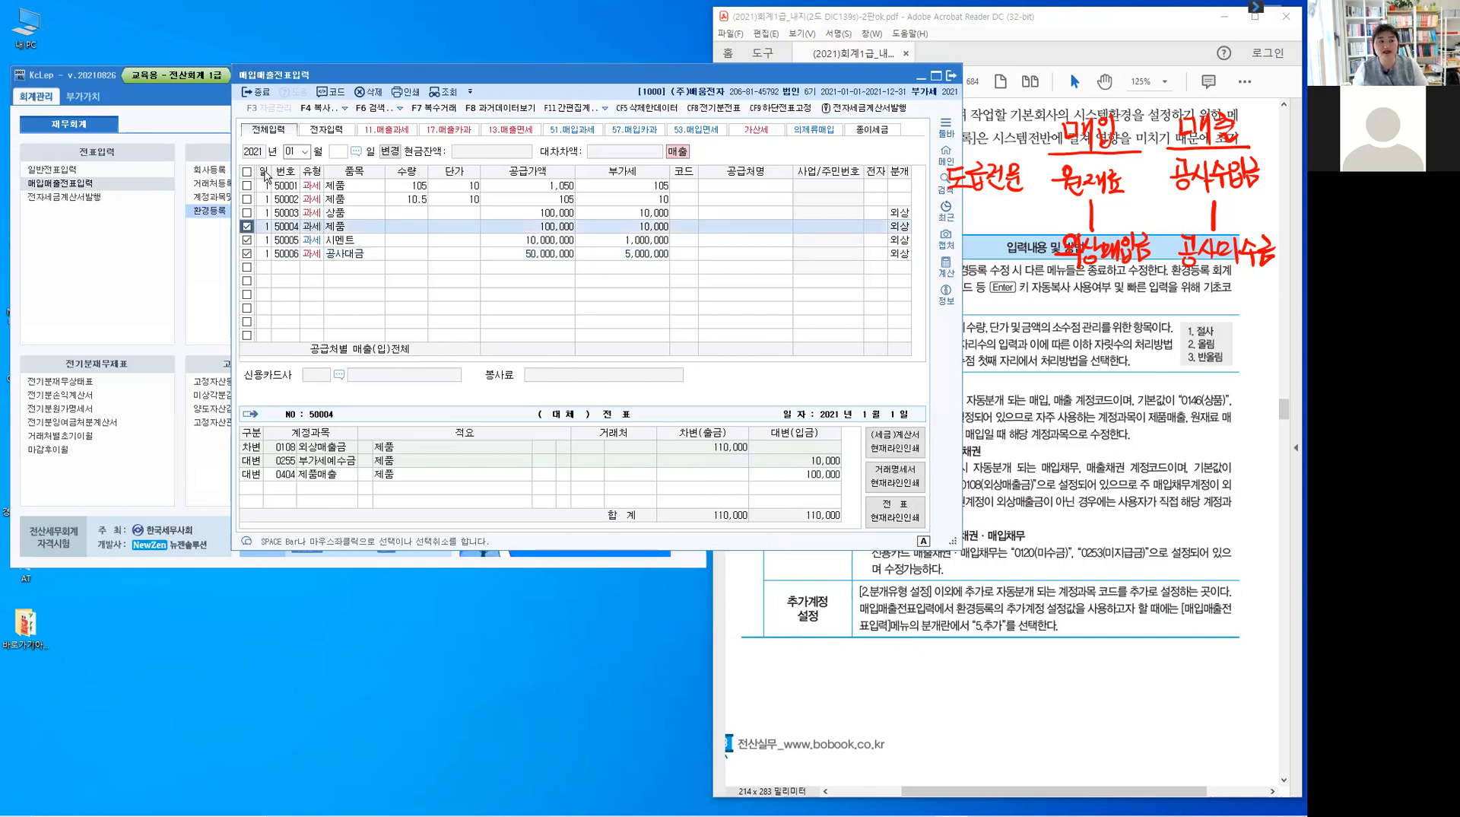
click(247, 175)
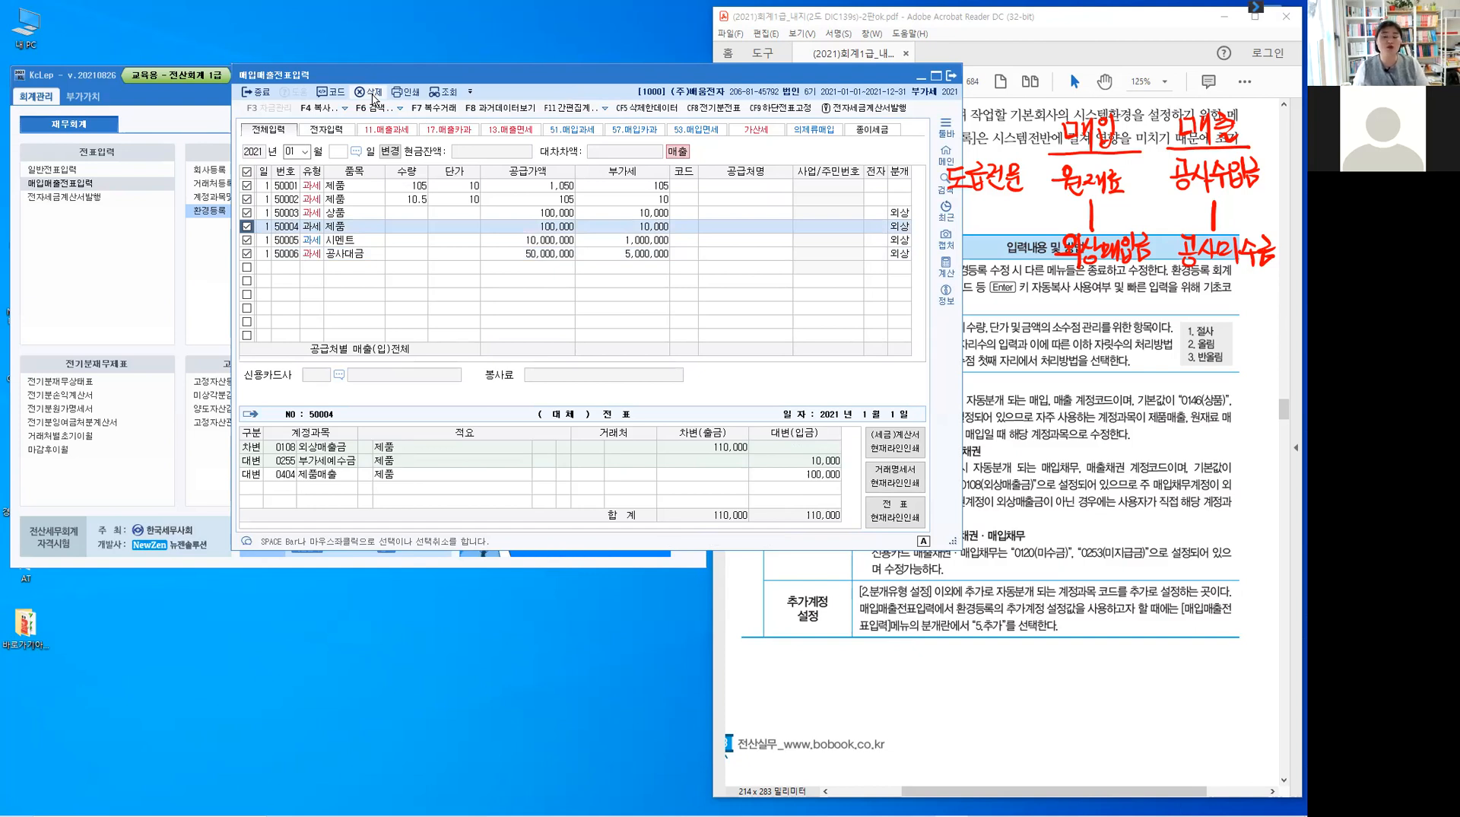
click(373, 97)
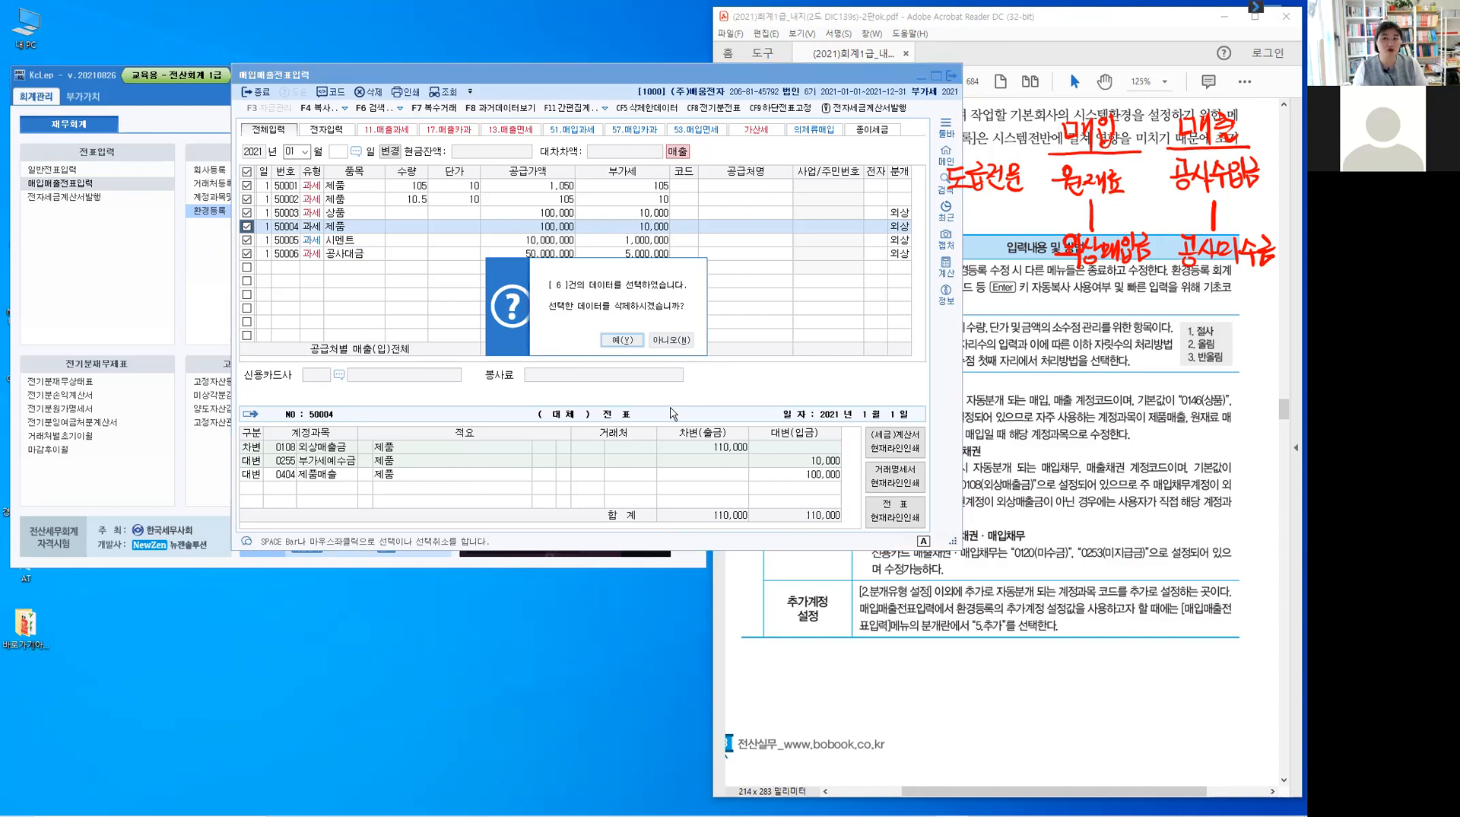
click(620, 340)
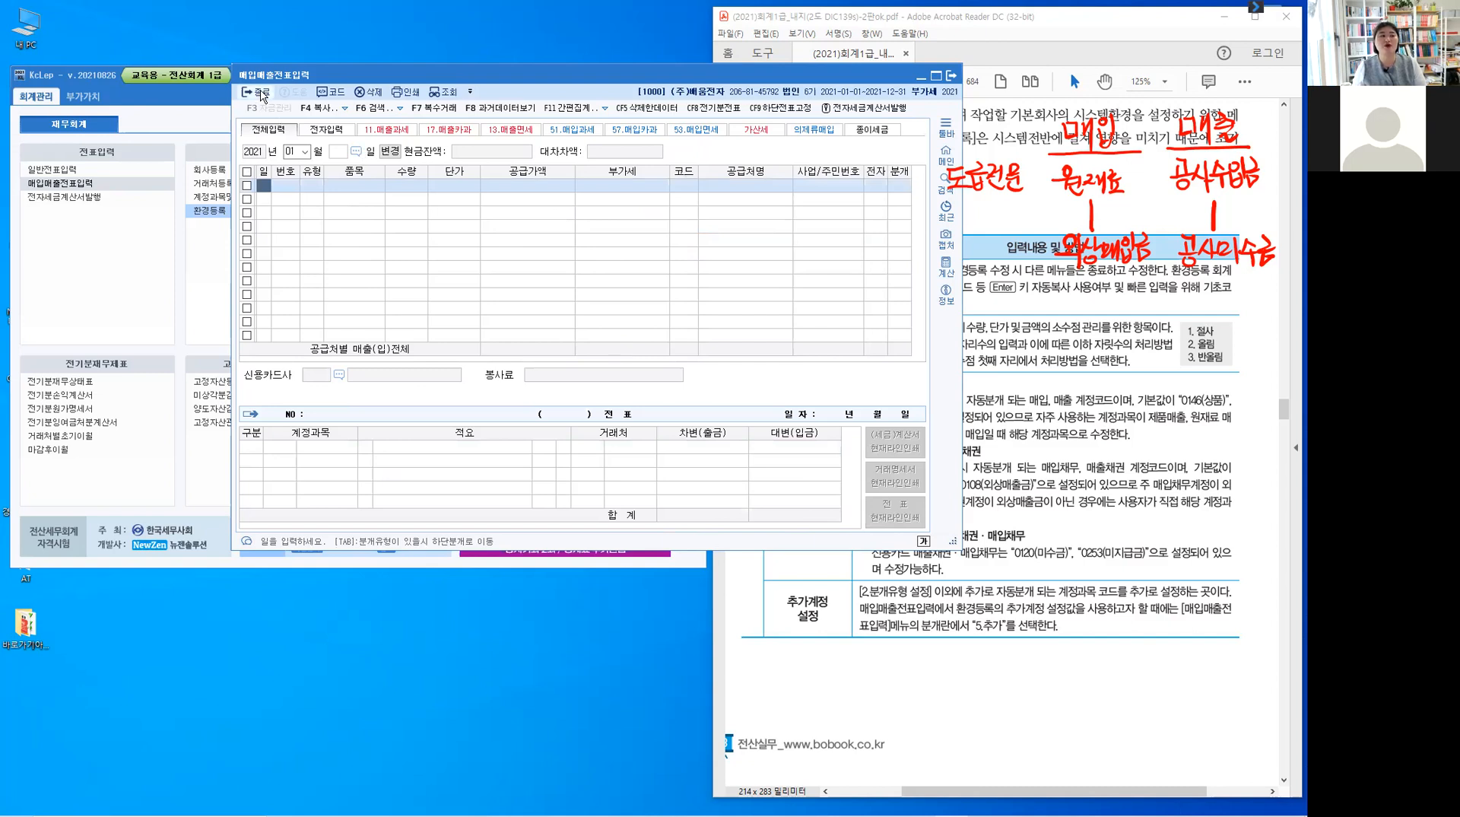
- Close 매입매출전표입력 and open 환경등록
click(263, 95)
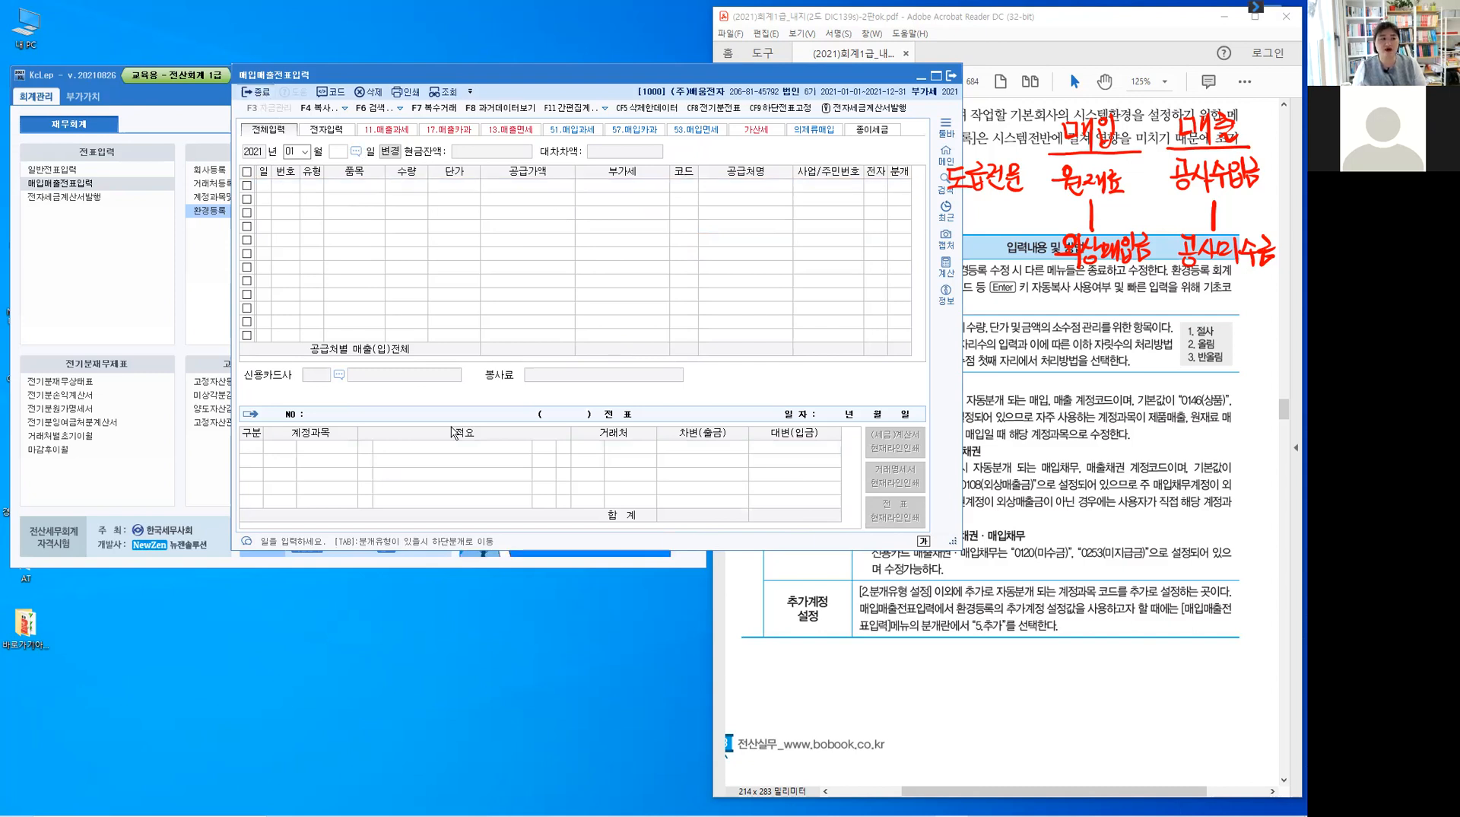
key(Escape)
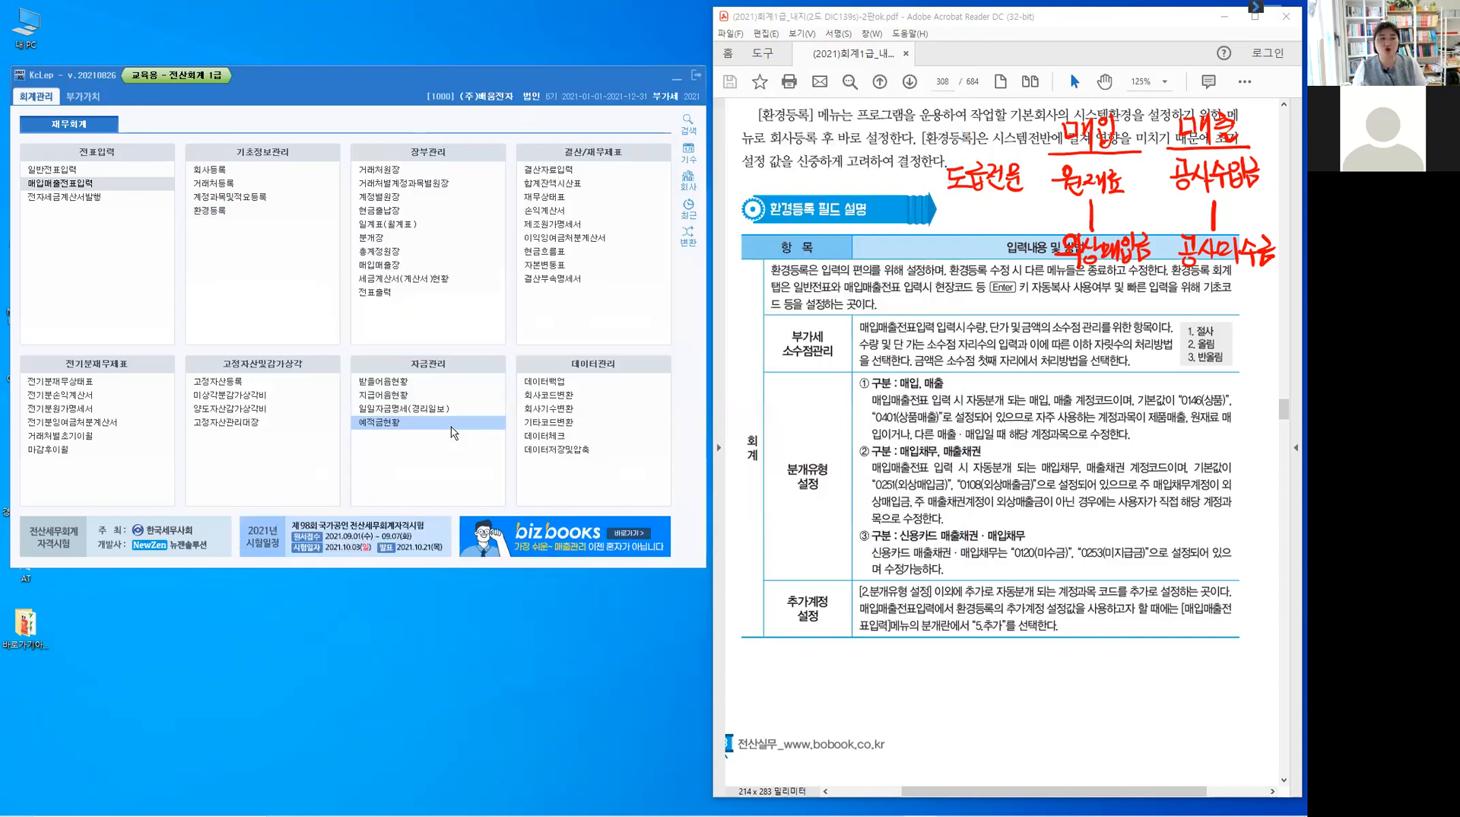
click(209, 214)
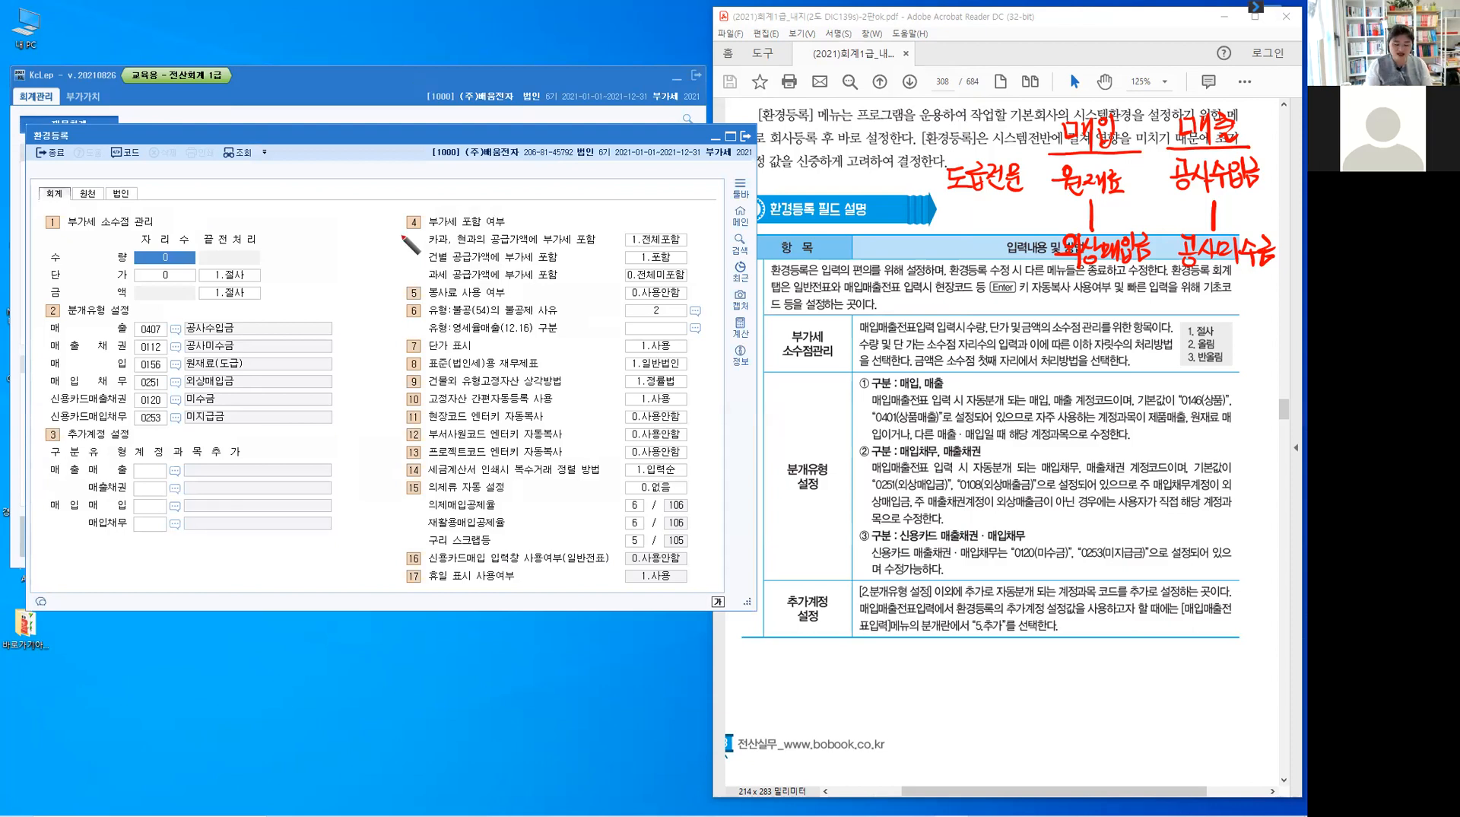
- Handwrite the notes 제조 → 제품매출 and 도매 → 상품매출 over the 부가세 포함 여부 settings
mouse_move(381, 196)
mouse_down()
mouse_move(417, 194)
mouse_move(420, 209)
mouse_up()
drag(389, 238, 428, 254)
drag(435, 200, 499, 196)
drag(499, 189, 499, 205)
mouse_move(505, 188)
mouse_down()
mouse_move(507, 208)
mouse_move(526, 196)
mouse_up()
drag(518, 198, 564, 206)
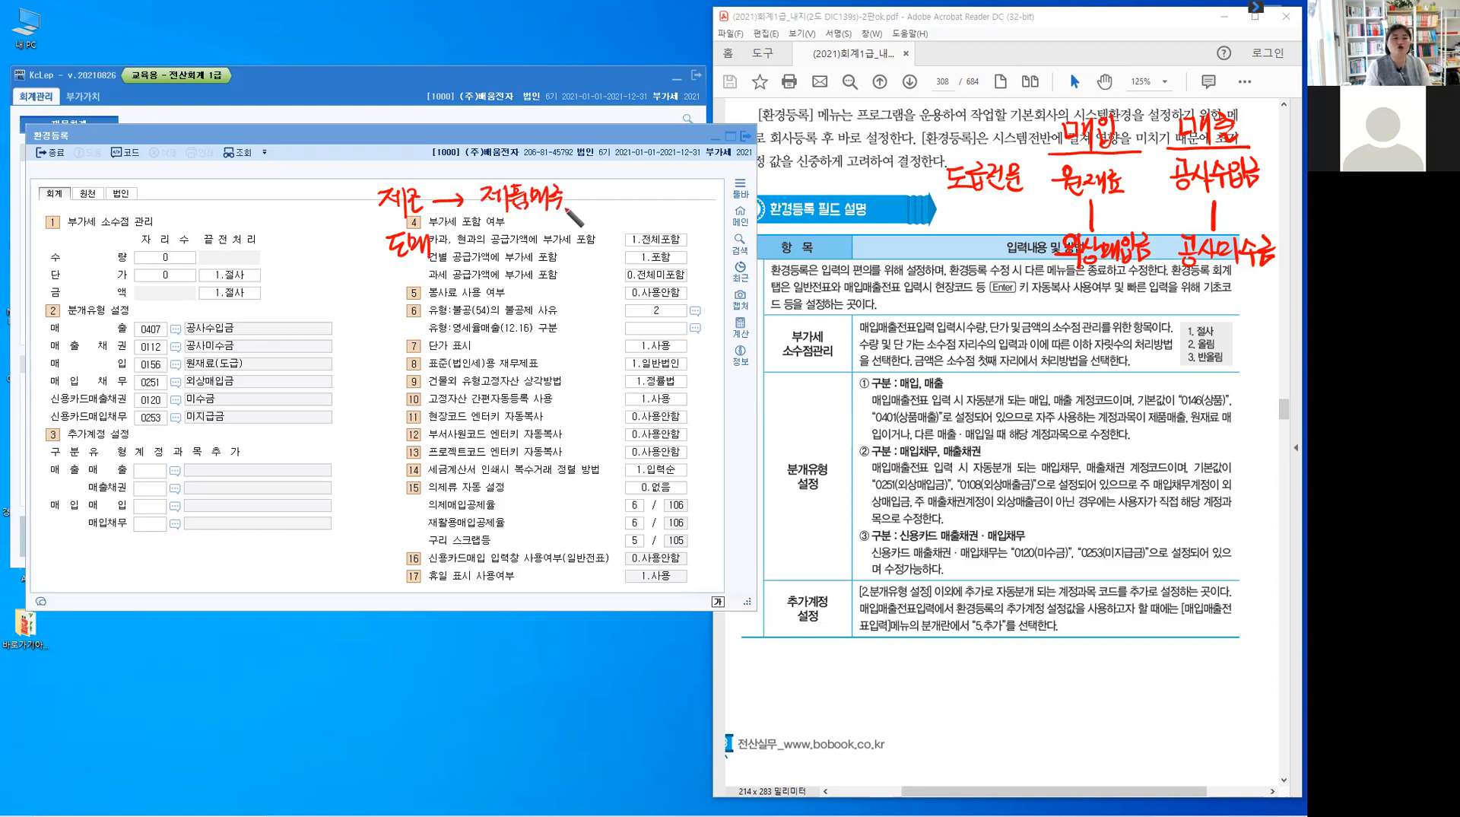
drag(439, 246, 499, 250)
drag(504, 227, 504, 246)
drag(505, 238, 500, 245)
drag(514, 229, 517, 236)
drag(512, 238, 530, 238)
drag(520, 238, 516, 253)
drag(516, 245, 542, 244)
drag(547, 231, 547, 247)
drag(547, 239, 553, 238)
mouse_move(553, 228)
mouse_down()
mouse_move(553, 250)
mouse_move(570, 223)
mouse_up()
drag(561, 229, 576, 235)
drag(558, 239, 577, 237)
drag(563, 243, 573, 251)
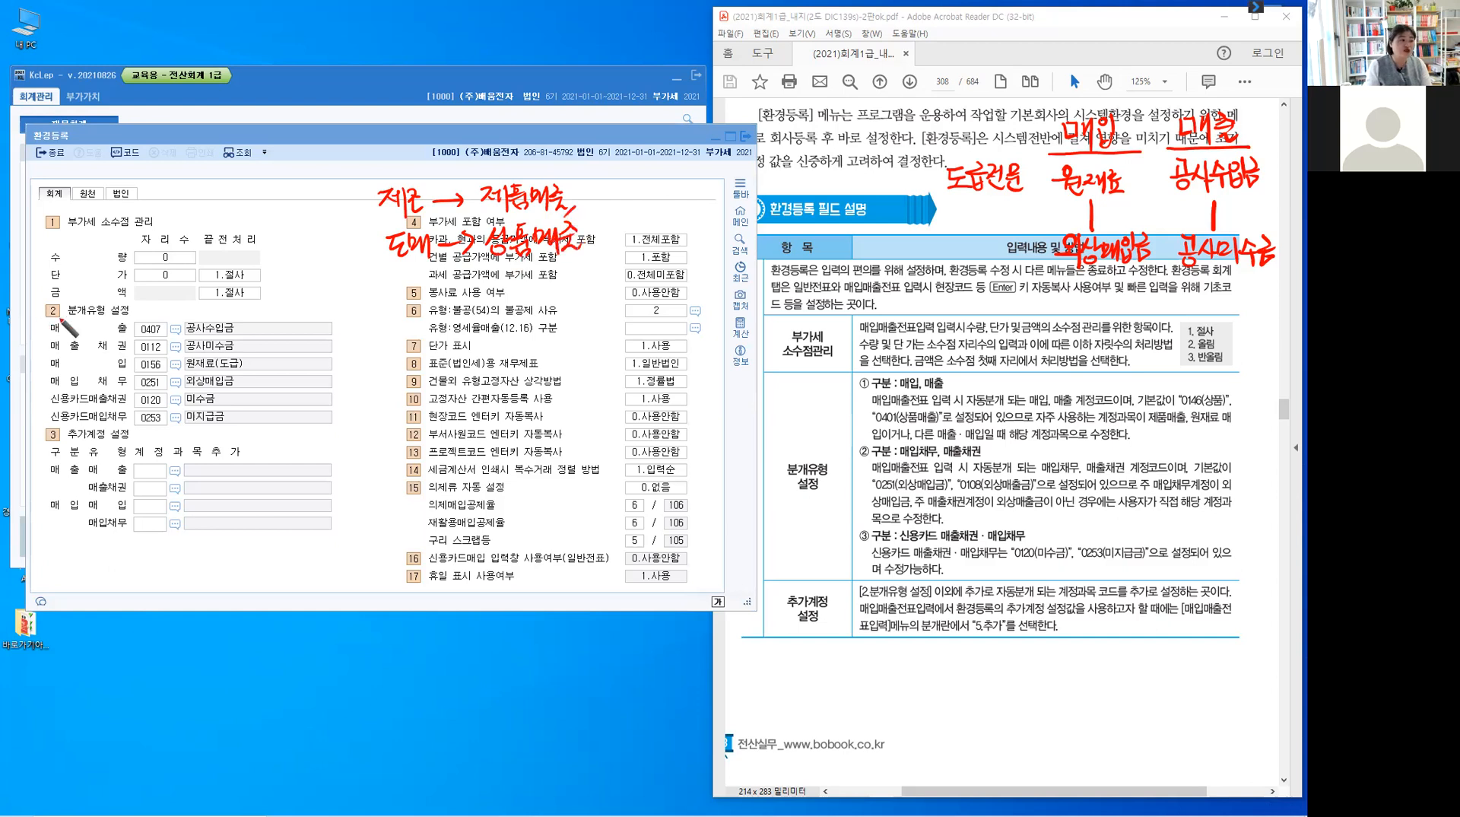
- Underline 분개유형 설정 by hand and bracket its sales and purchase accounts with the note 주업종
drag(38, 319, 130, 313)
mouse_move(334, 326)
mouse_down()
mouse_move(335, 386)
mouse_move(354, 356)
mouse_move(377, 352)
mouse_up()
mouse_move(353, 360)
mouse_down()
mouse_move(380, 356)
mouse_move(370, 375)
mouse_move(385, 344)
mouse_up()
drag(390, 348, 394, 347)
drag(395, 340, 396, 354)
drag(385, 357, 411, 350)
drag(405, 348, 402, 358)
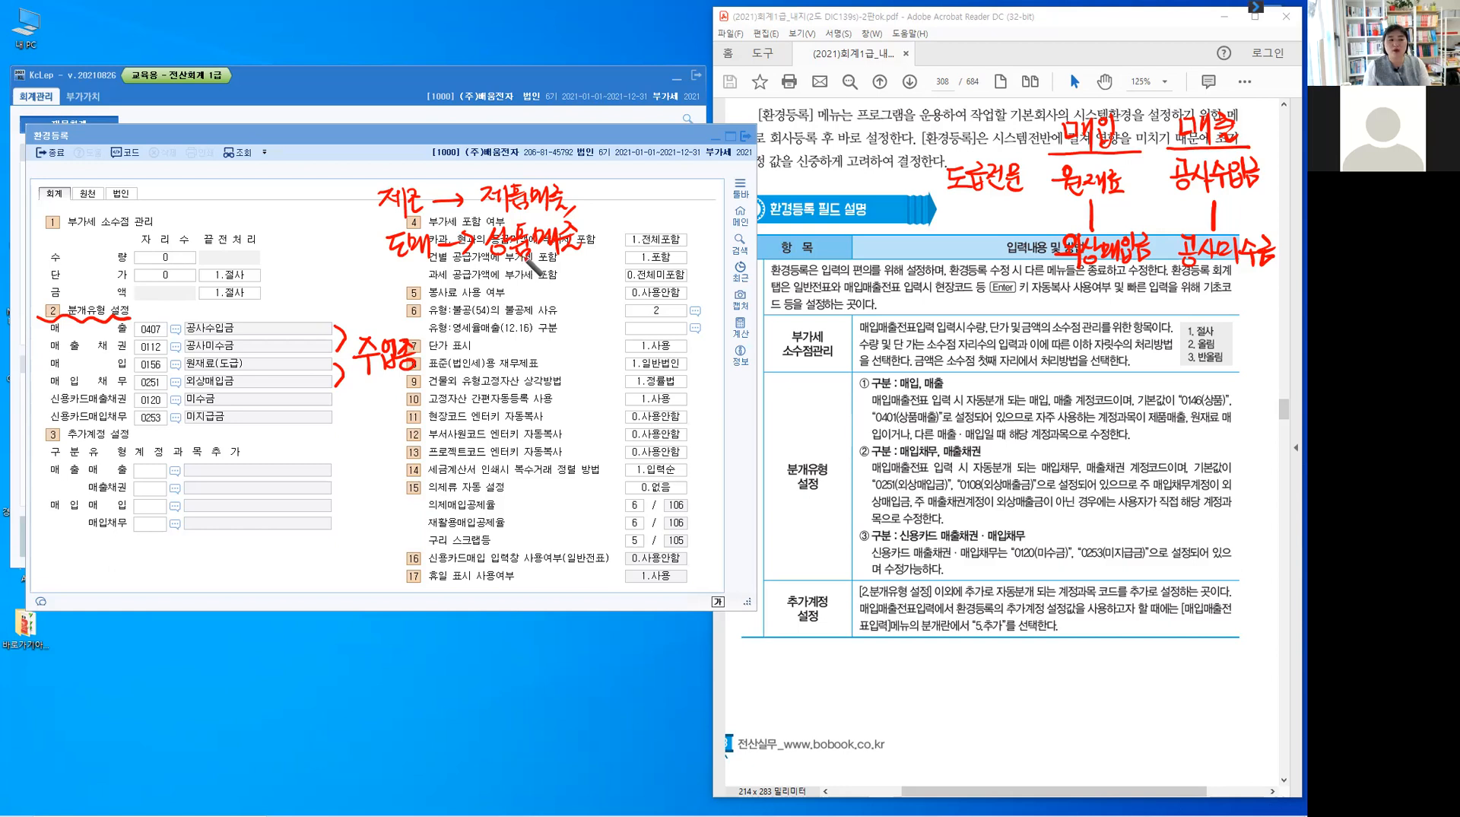
- Underline 매출 under 추가계정 설정, then tick and circle the four additional account code fields by hand
mouse_move(46, 478)
mouse_down()
mouse_move(157, 460)
mouse_move(162, 512)
mouse_up()
click(149, 502)
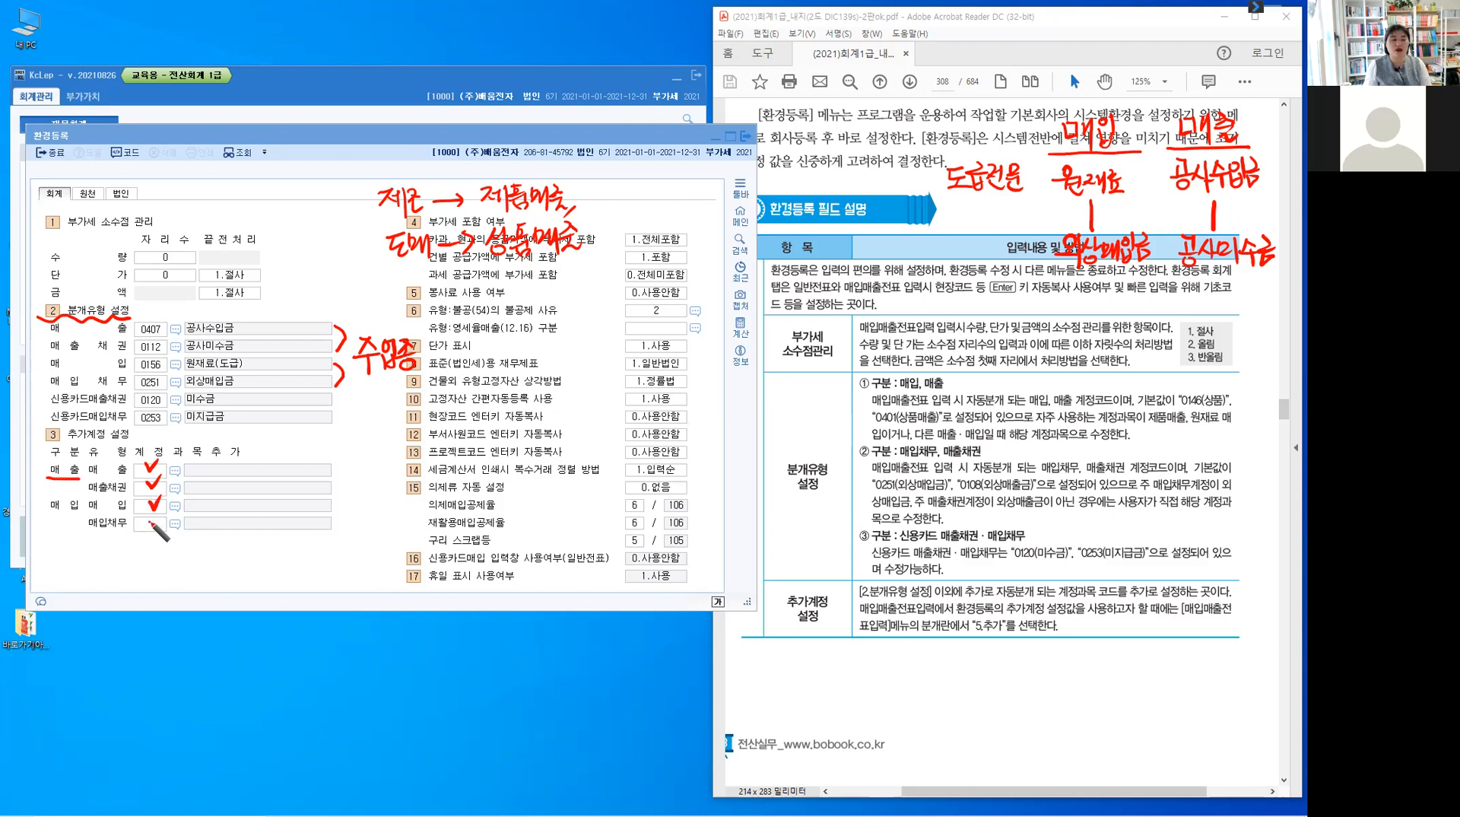
drag(172, 439, 233, 534)
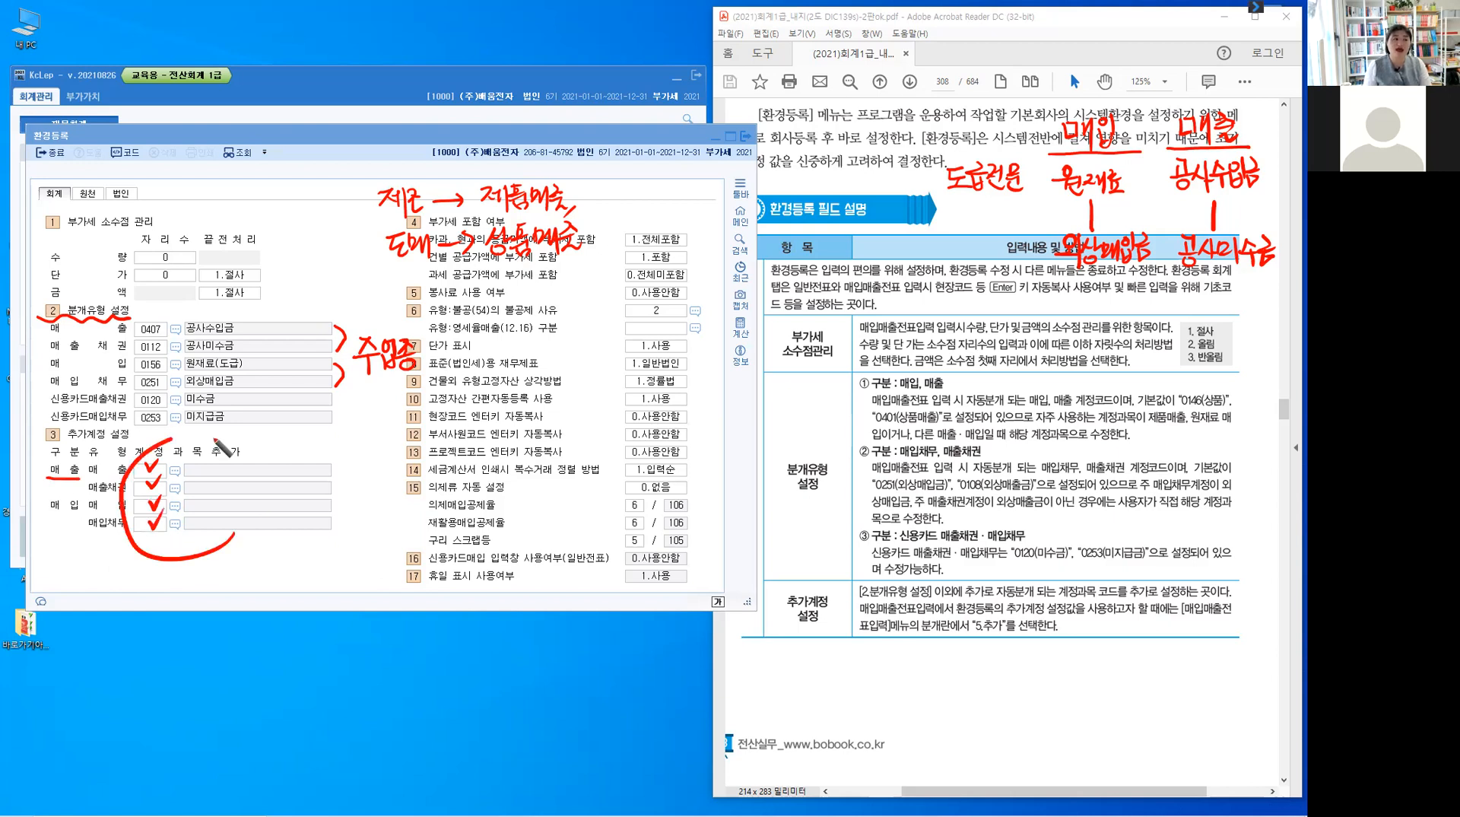
drag(232, 447, 233, 562)
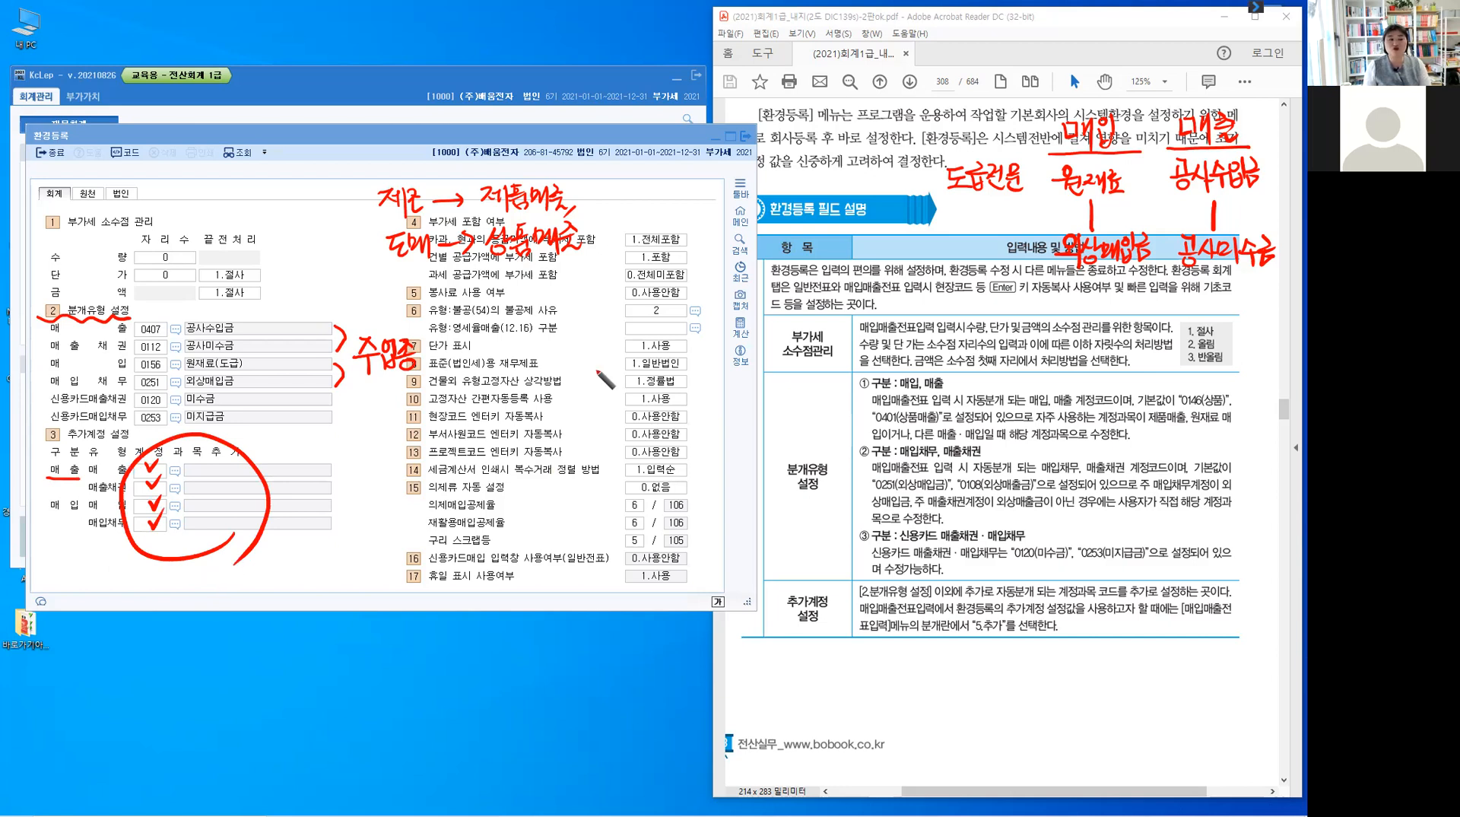
- Write a circled note 분개 5 beside the settings, and clear all handwritten annotations from the screen
drag(589, 365, 592, 374)
mouse_move(596, 365)
mouse_down()
mouse_move(600, 387)
mouse_move(619, 384)
mouse_move(599, 417)
mouse_move(617, 356)
mouse_up()
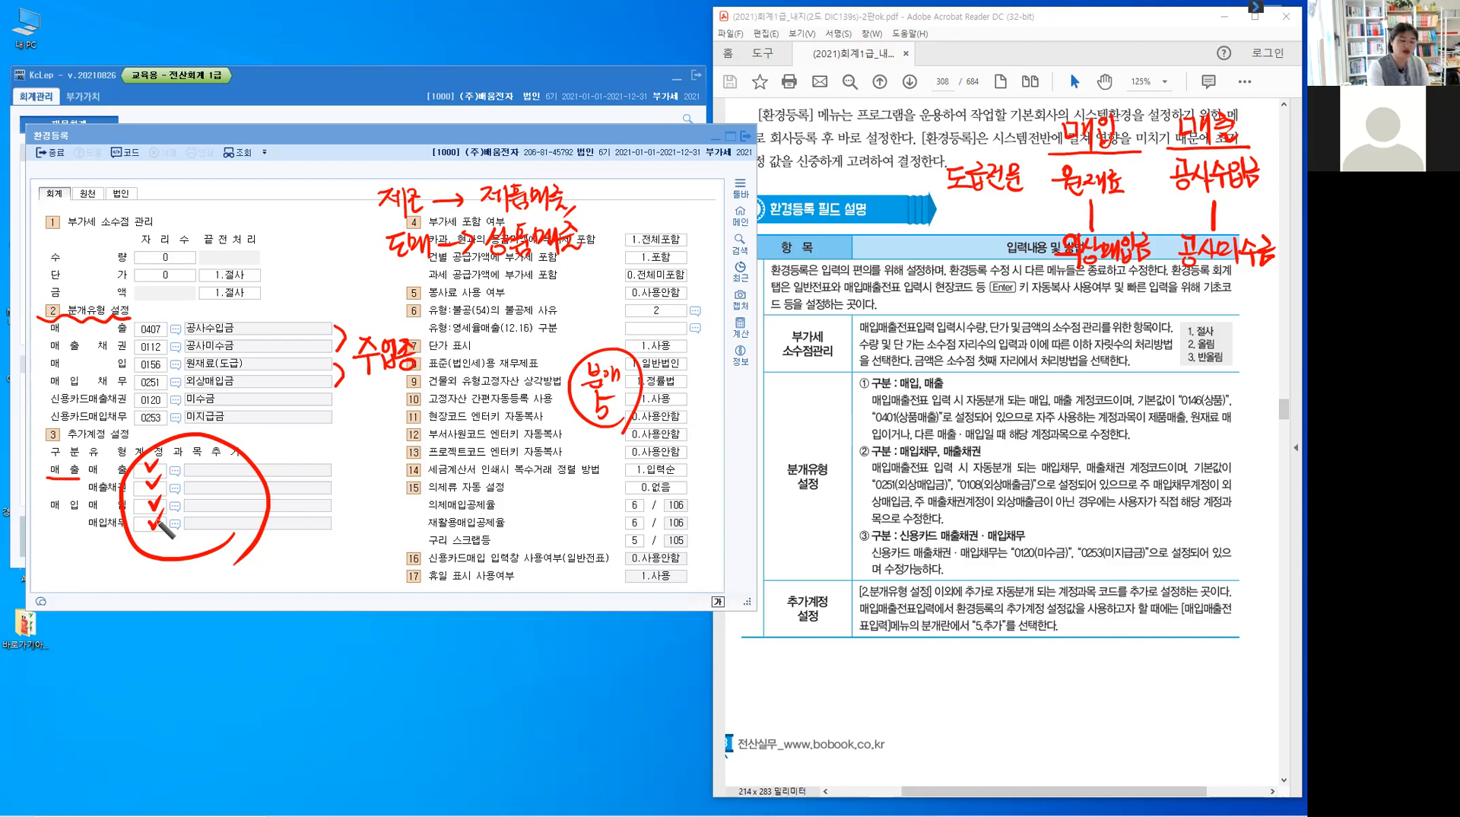
key(Delete)
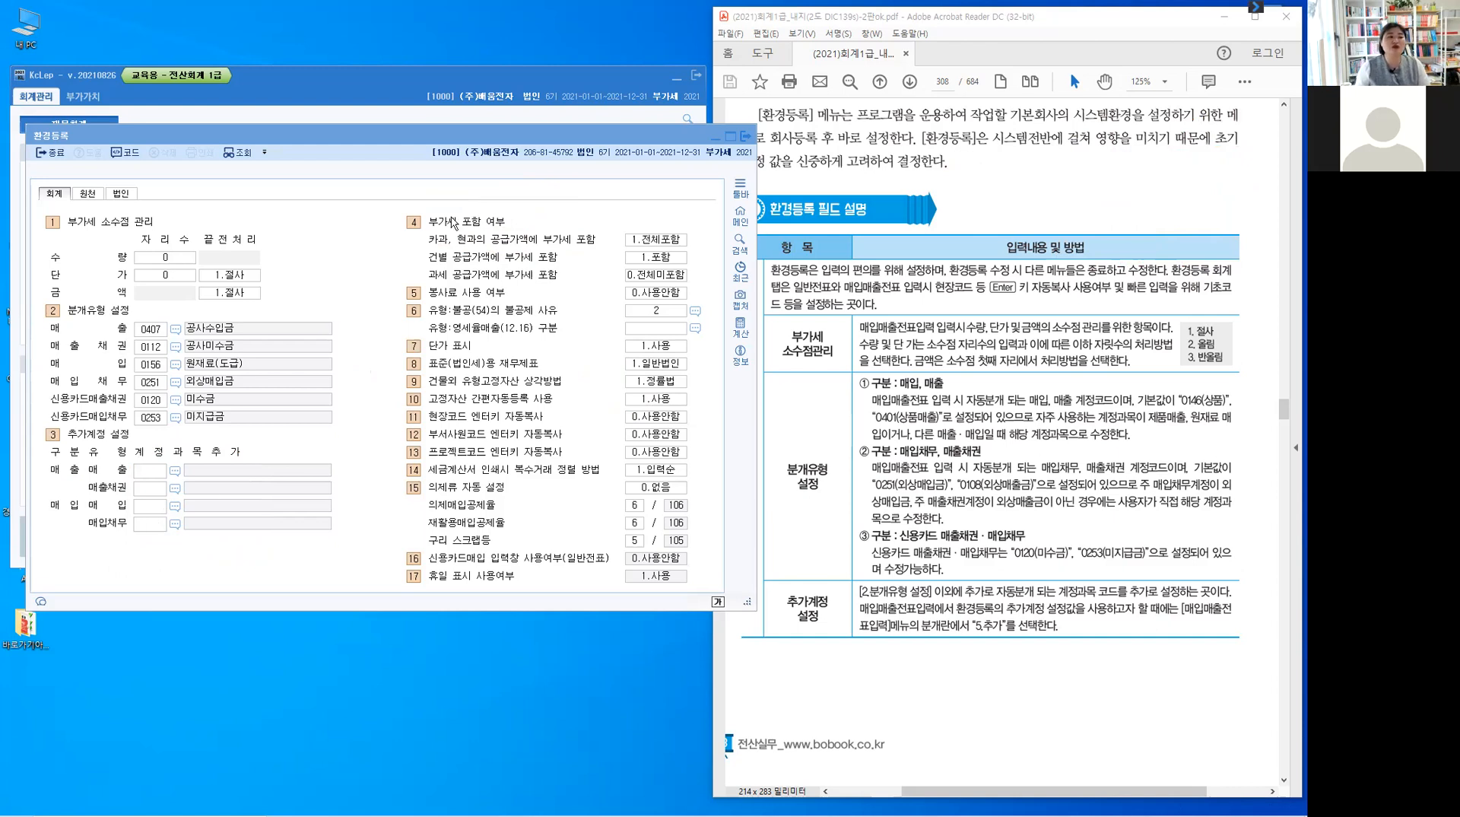
- Switch to the textbook PDF in Acrobat Reader and find the 부가세 포함 여부 explanation on page 309
click(1023, 263)
scroll(1024, 266, down, 5)
scroll(1024, 266, down, 4)
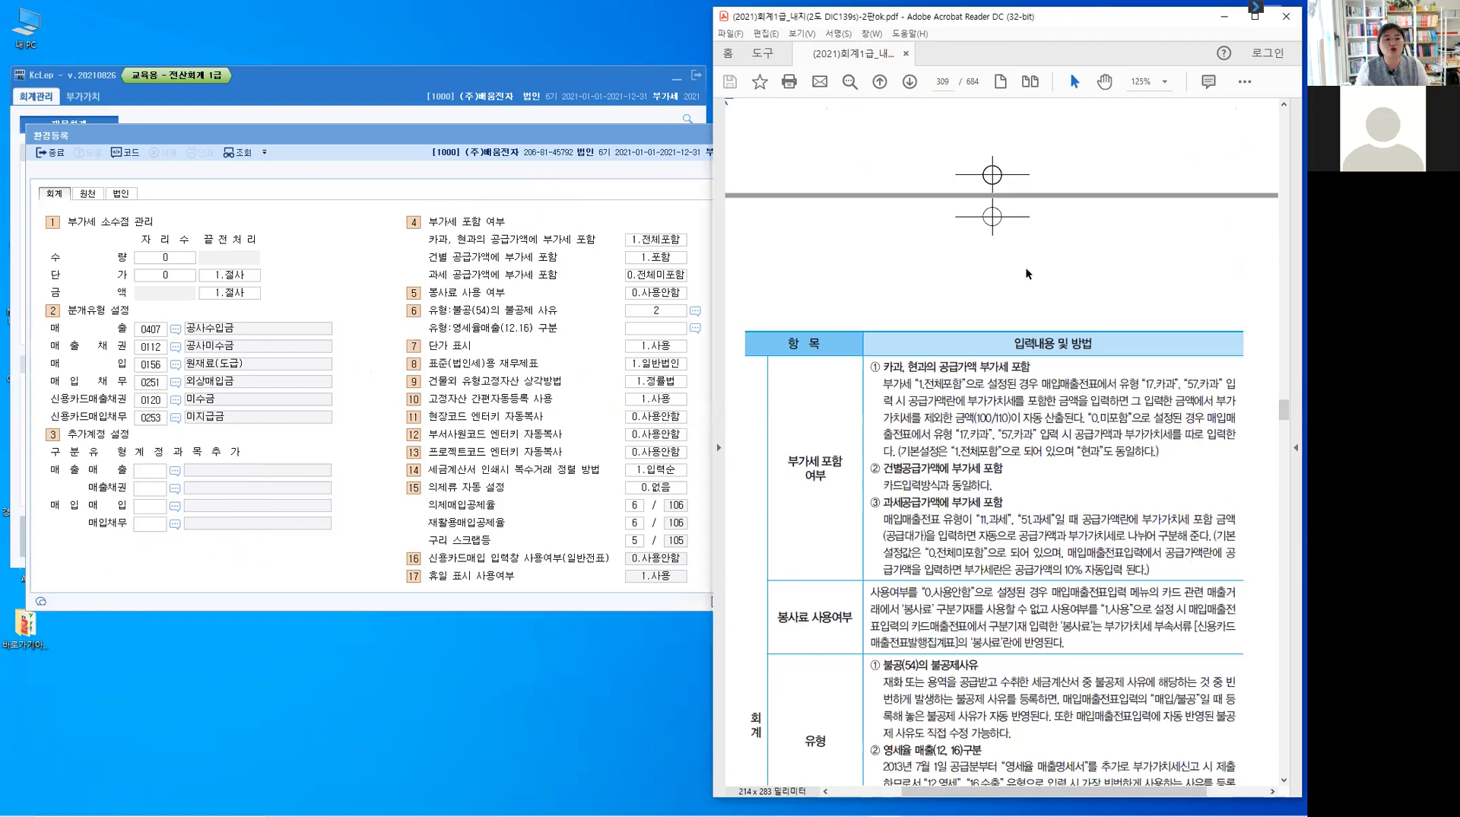
scroll(1027, 274, down, 5)
scroll(1026, 274, down, 1)
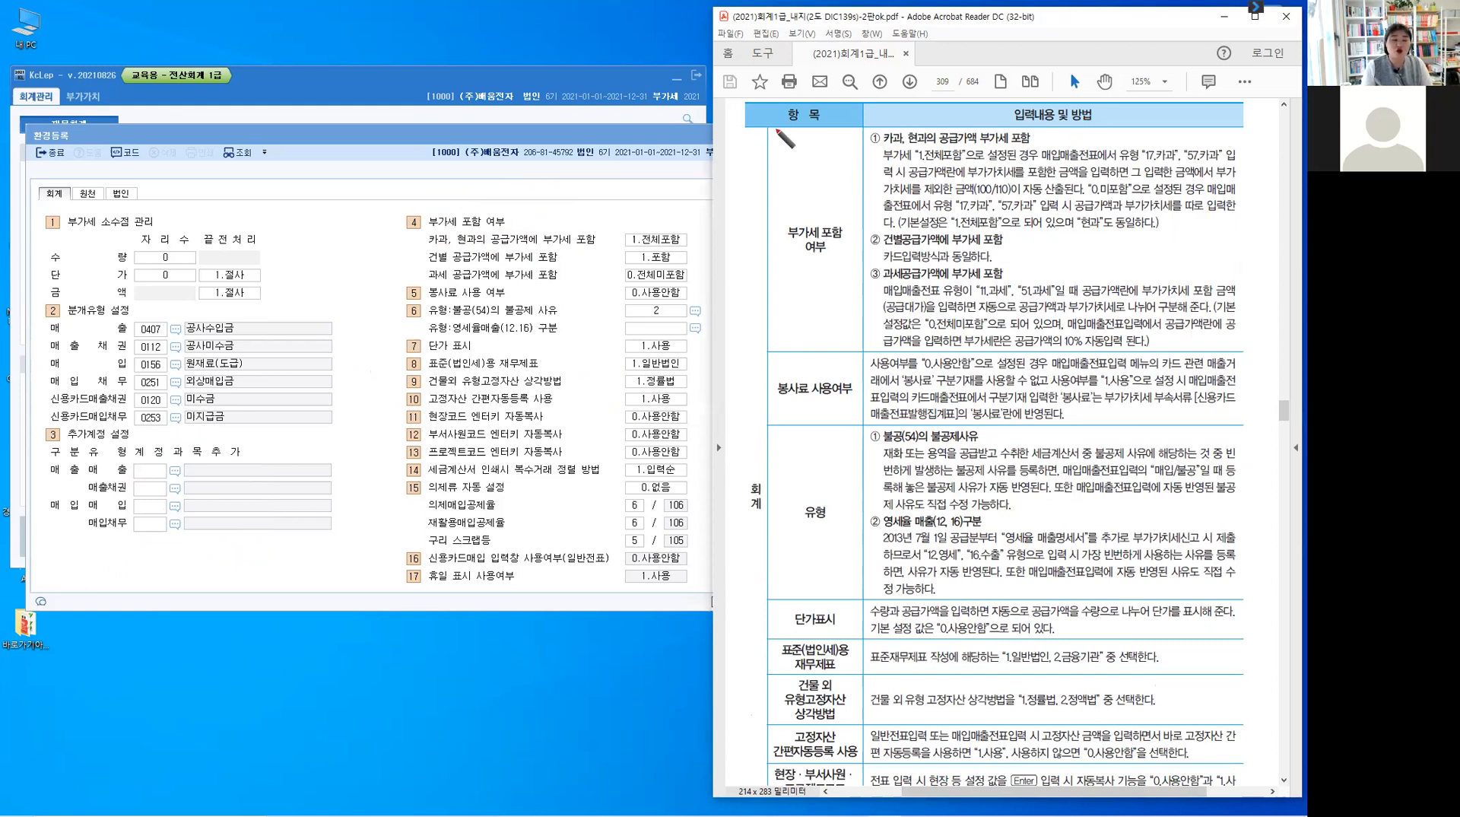
mouse_move(772, 130)
mouse_down()
mouse_move(820, 144)
mouse_move(779, 170)
mouse_up()
drag(780, 165, 786, 173)
mouse_move(791, 158)
mouse_down()
mouse_move(791, 176)
mouse_move(817, 168)
mouse_up()
drag(818, 163, 821, 162)
drag(822, 156, 821, 176)
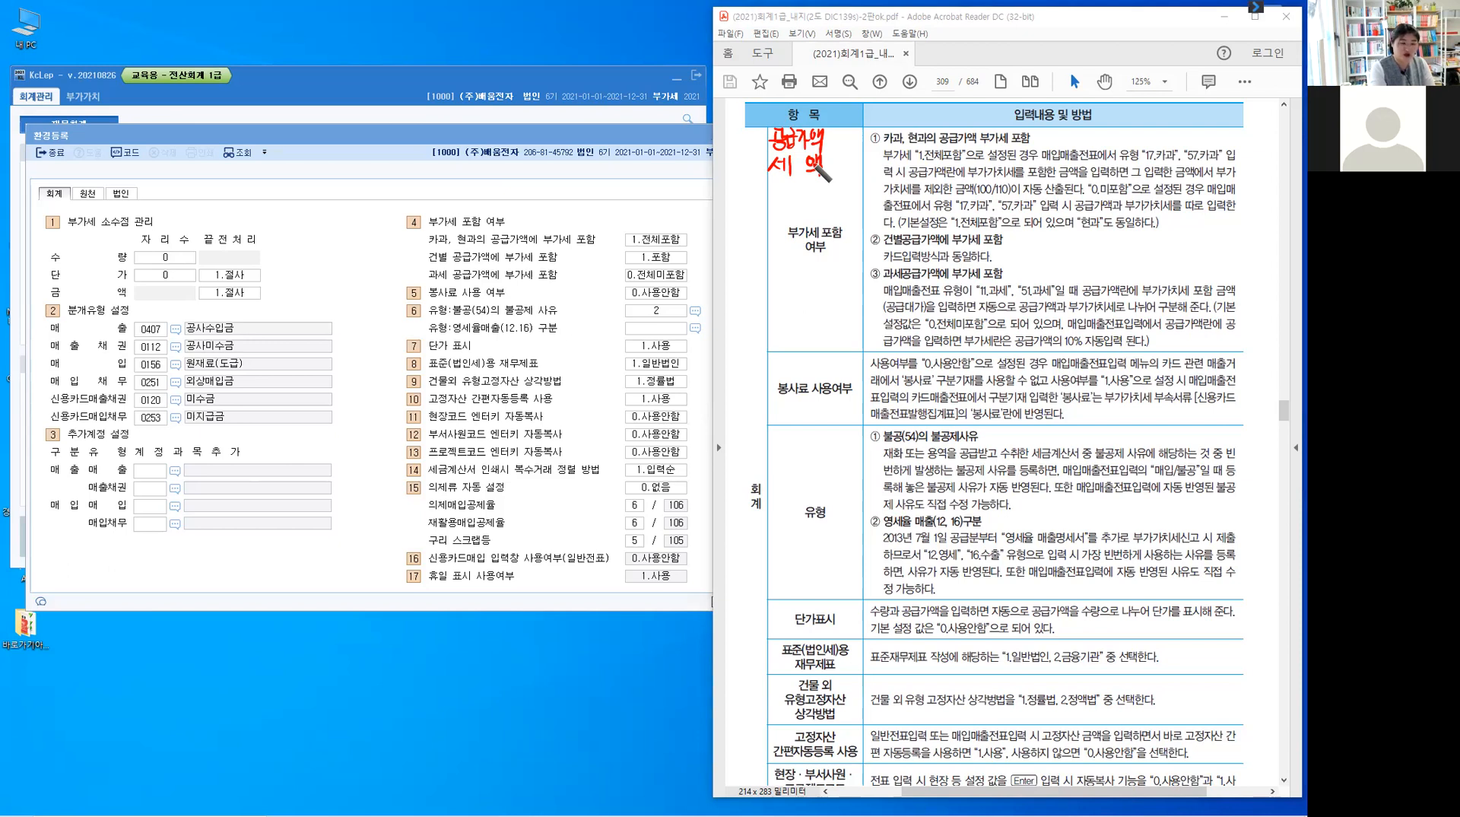
click(818, 64)
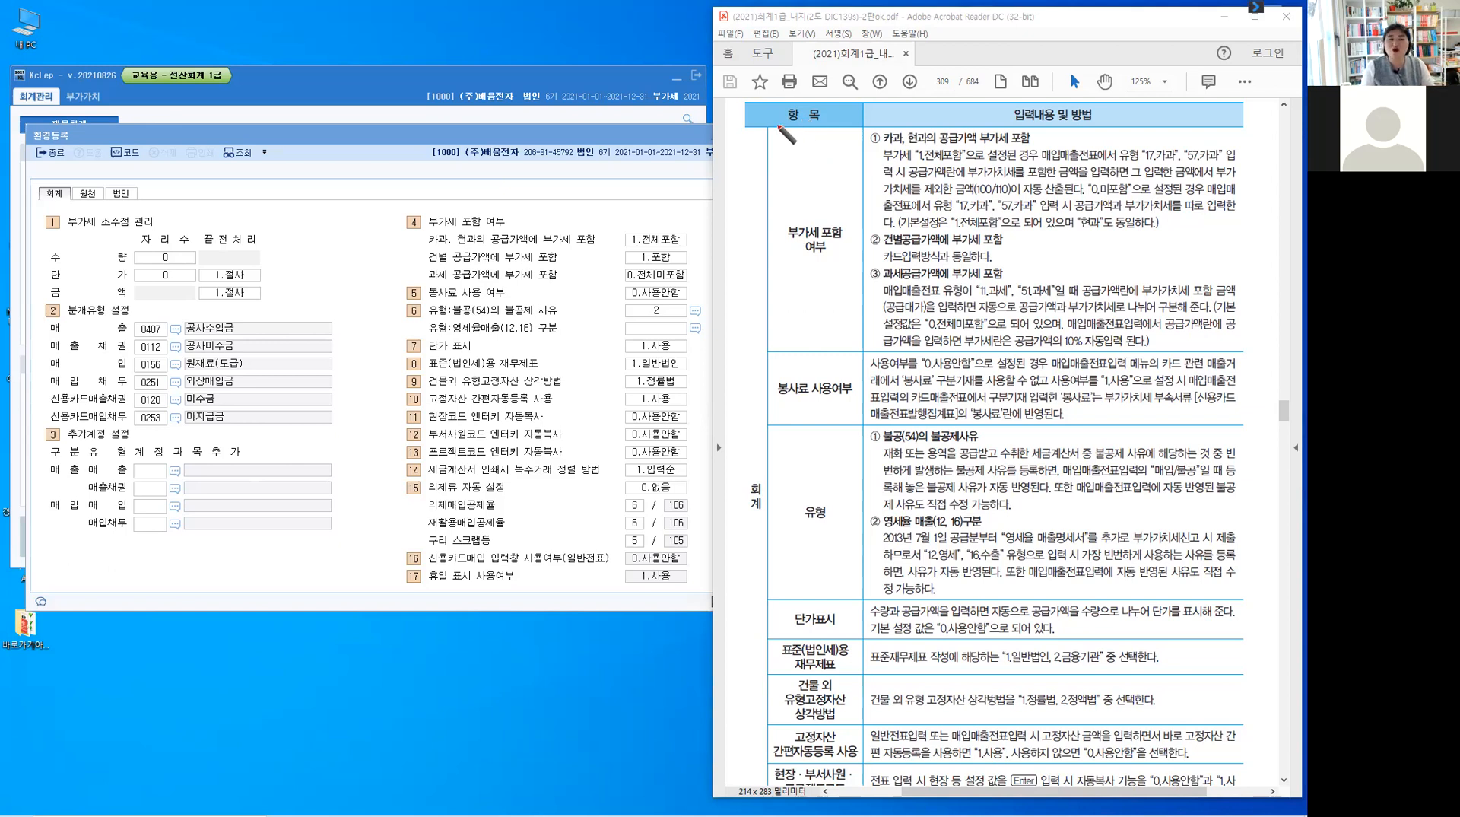
- Handwrite the example 합계 55,000, 공급가액 50,000 and 부가가치세 5,000 over the 부가세 포함 여부 row of the PDF
mouse_move(778, 128)
mouse_down()
mouse_move(818, 144)
mouse_move(810, 154)
mouse_up()
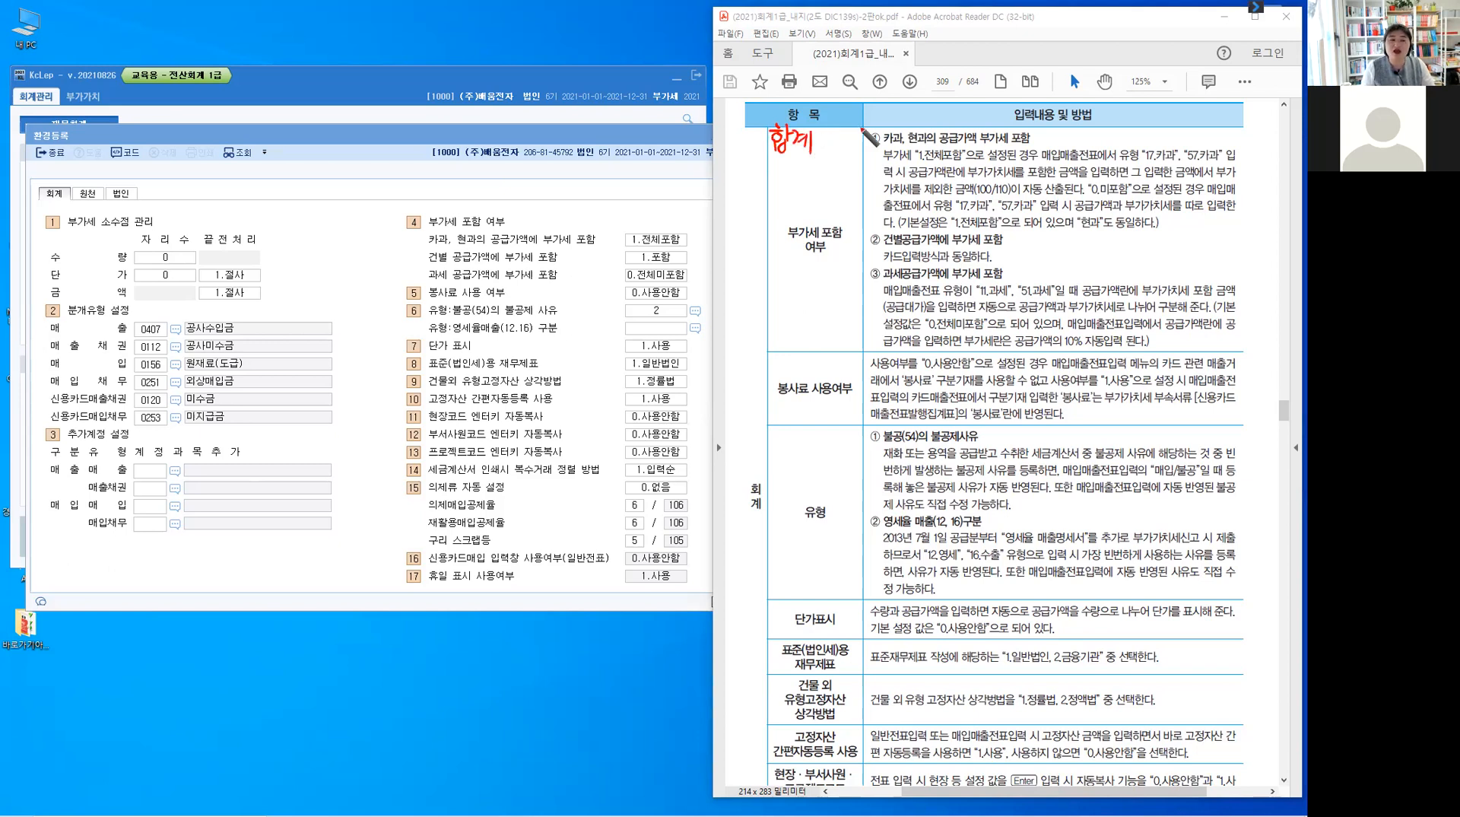
drag(830, 131, 842, 150)
drag(843, 135, 870, 137)
click(855, 146)
drag(880, 134, 880, 136)
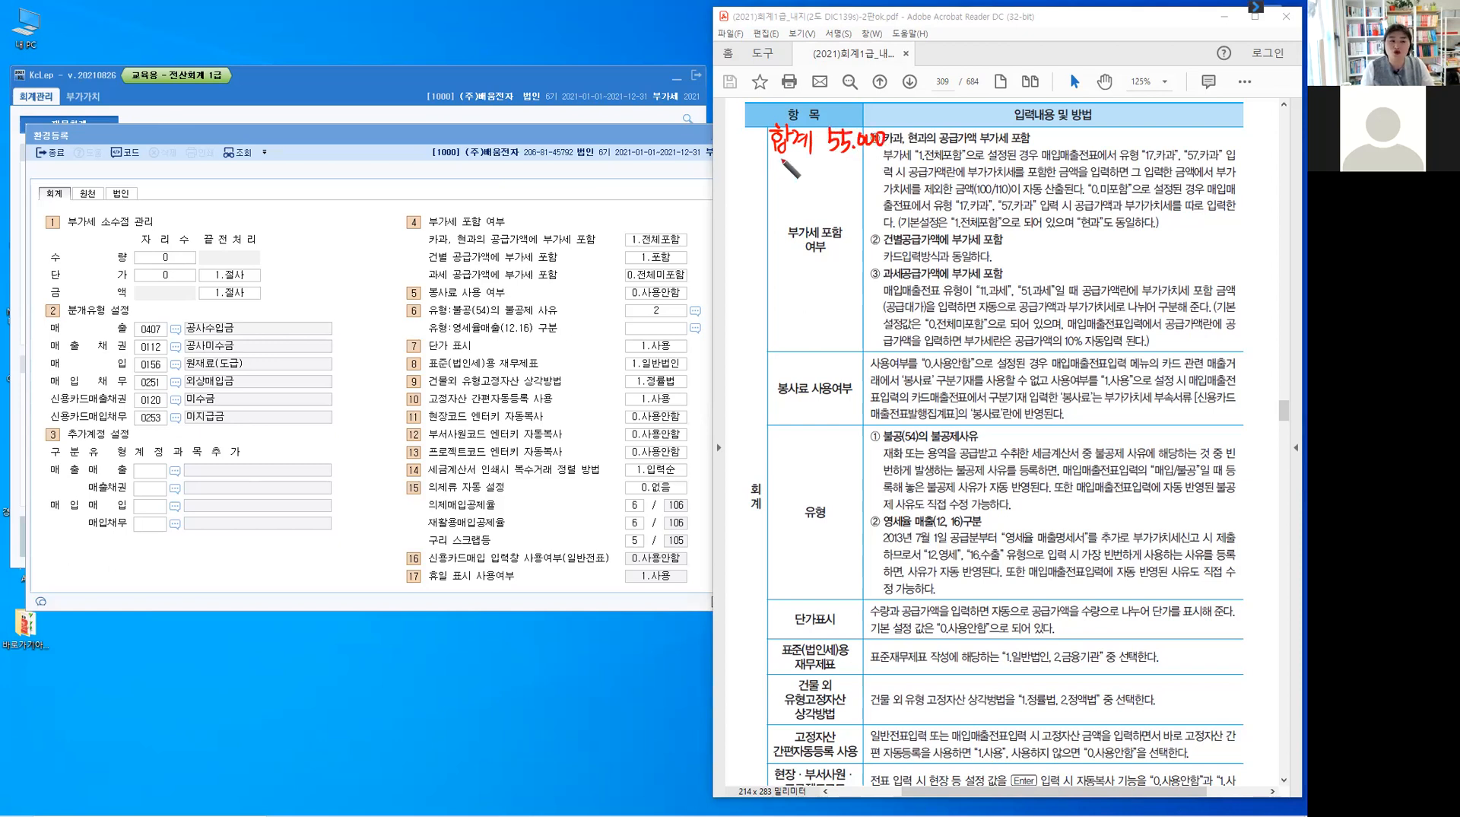
mouse_move(775, 165)
mouse_down()
mouse_move(781, 176)
mouse_move(793, 162)
mouse_move(787, 179)
mouse_move(817, 163)
mouse_move(823, 183)
mouse_move(896, 173)
mouse_up()
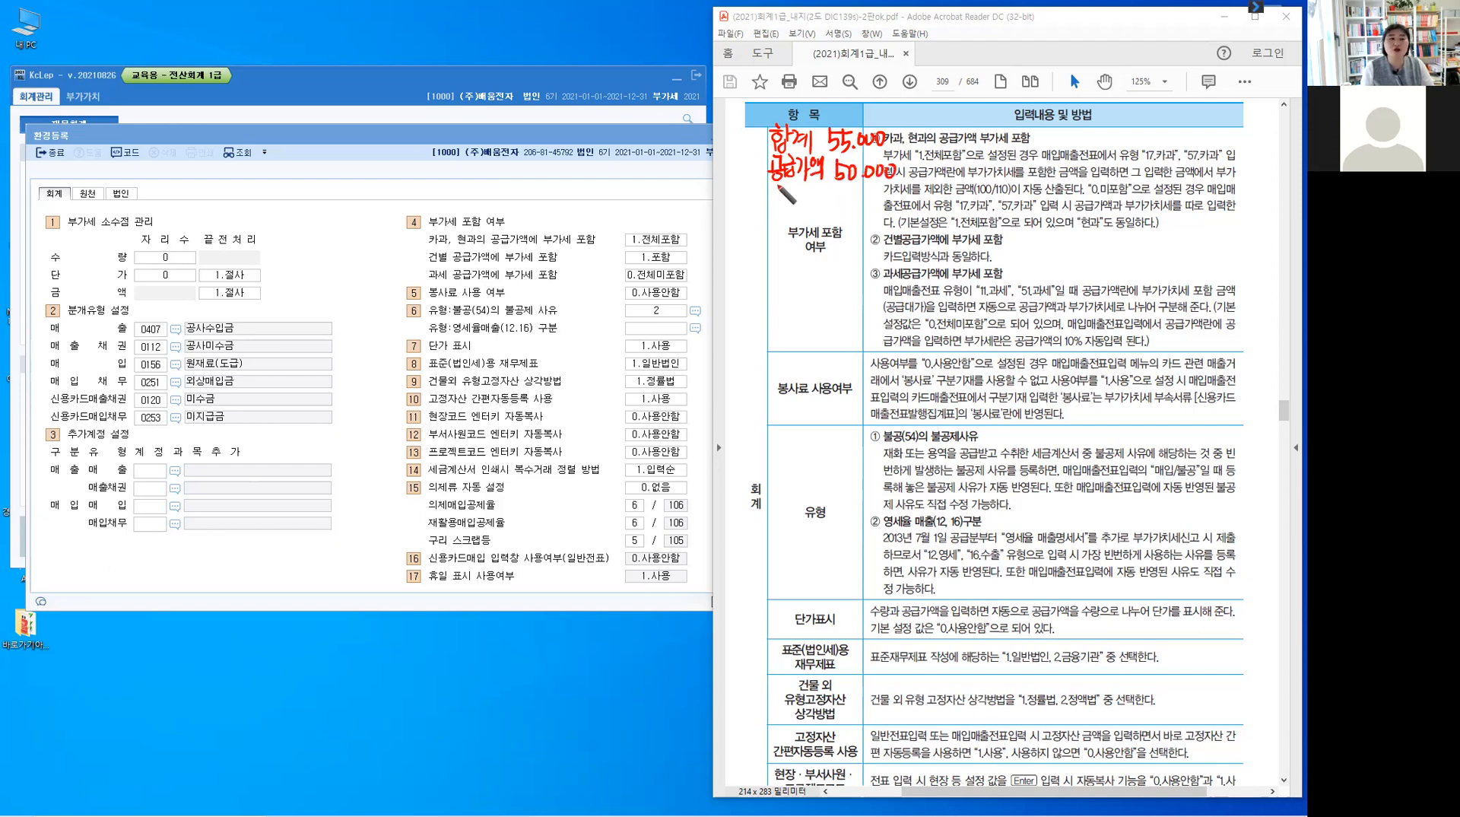
drag(770, 185, 879, 201)
drag(884, 194, 891, 200)
drag(895, 193, 903, 199)
- Frame the handwritten amounts with a box and mark the heading 카과, 현과의 공급가액 부가세 포함 with a line
drag(753, 118, 746, 228)
mouse_move(751, 115)
mouse_down()
mouse_move(925, 181)
mouse_move(921, 224)
mouse_move(726, 220)
mouse_up()
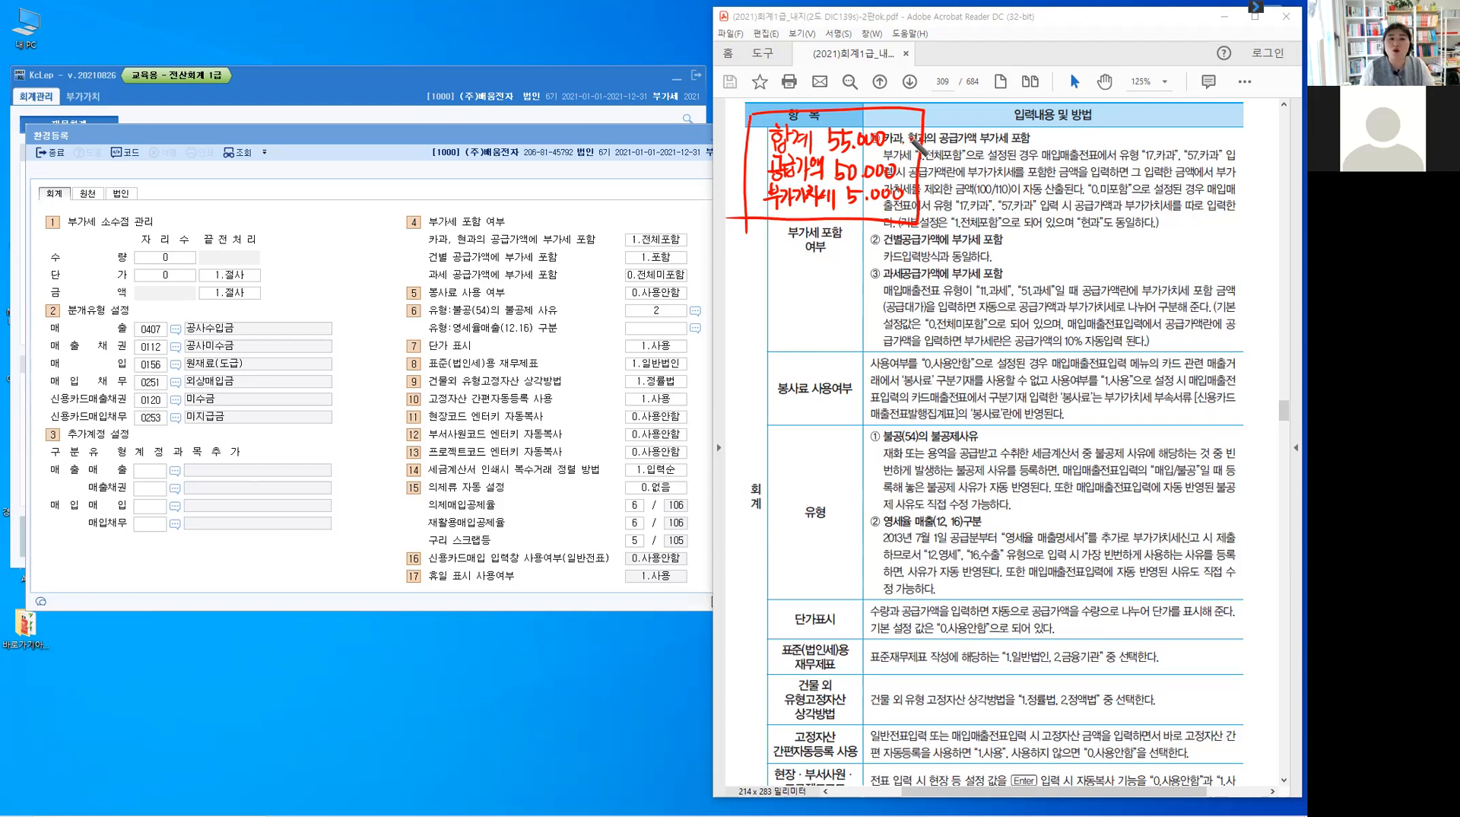
drag(922, 138, 992, 137)
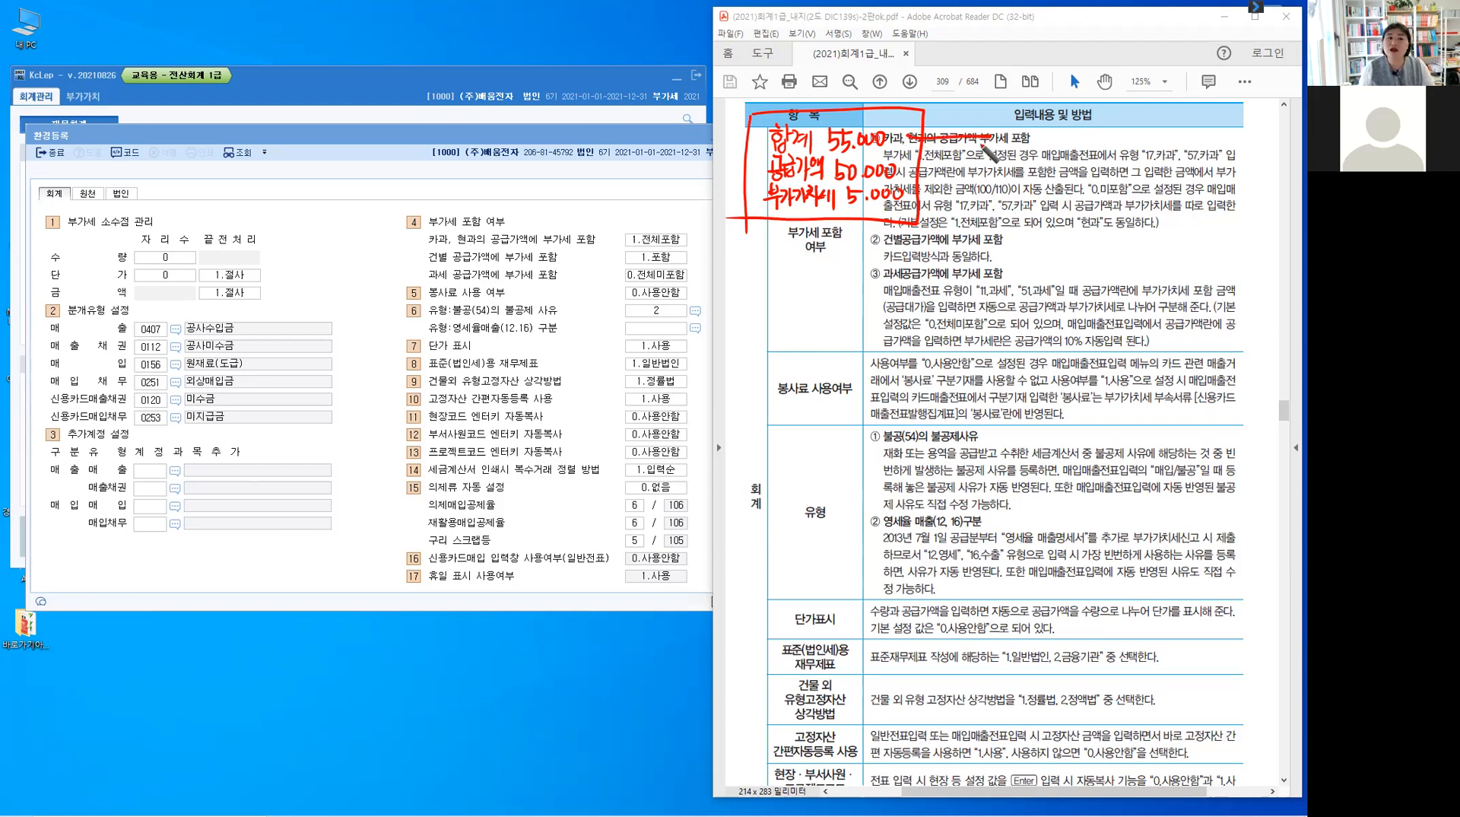
- Handwrite the ratios 10%, 100% and 110% beside the boxed 부가가치세, 공급가액 and 합계 amounts in the PDF
drag(934, 190, 967, 206)
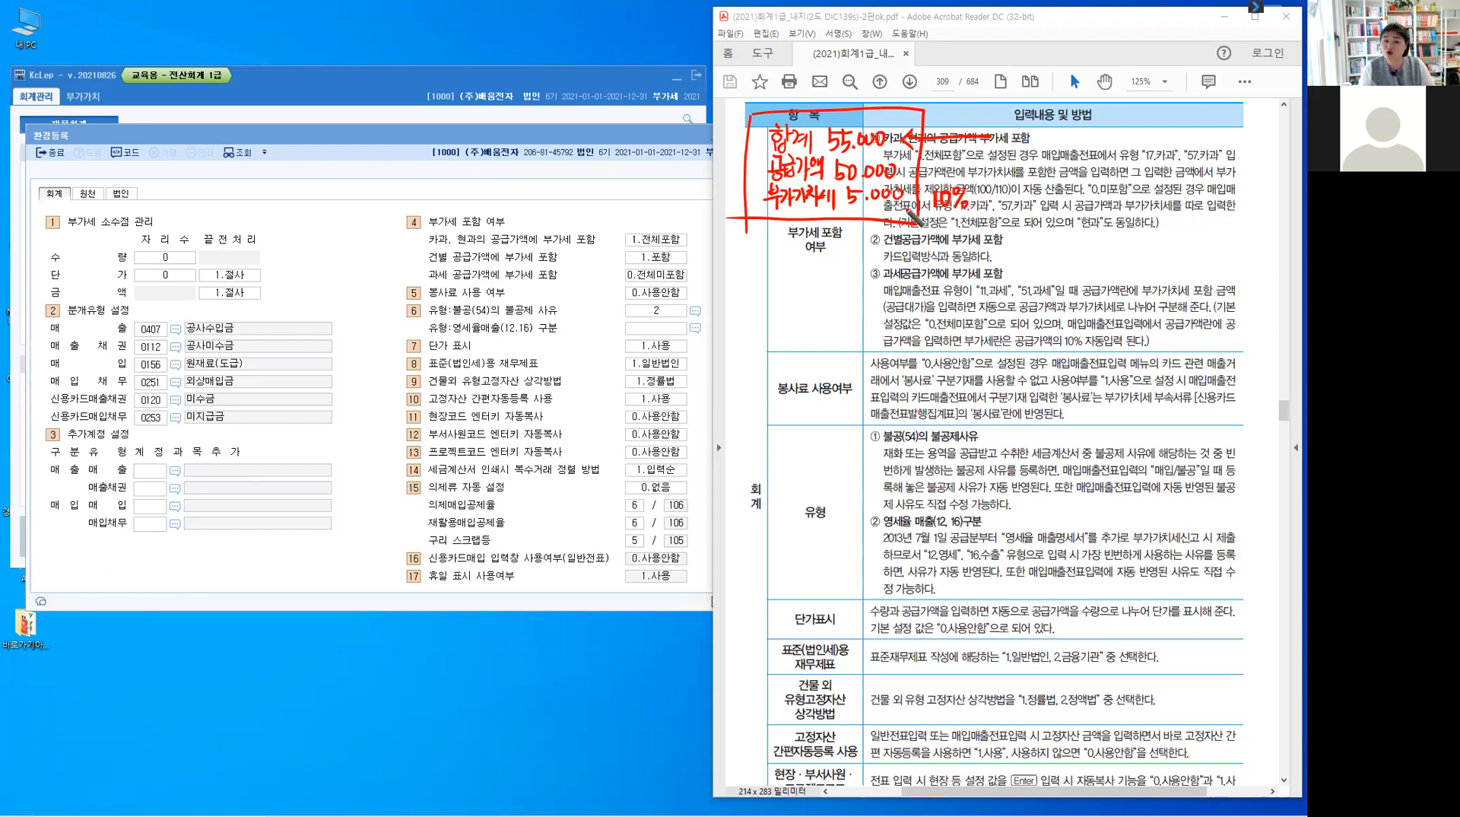
mouse_move(930, 165)
mouse_down()
mouse_move(933, 184)
mouse_move(973, 186)
mouse_up()
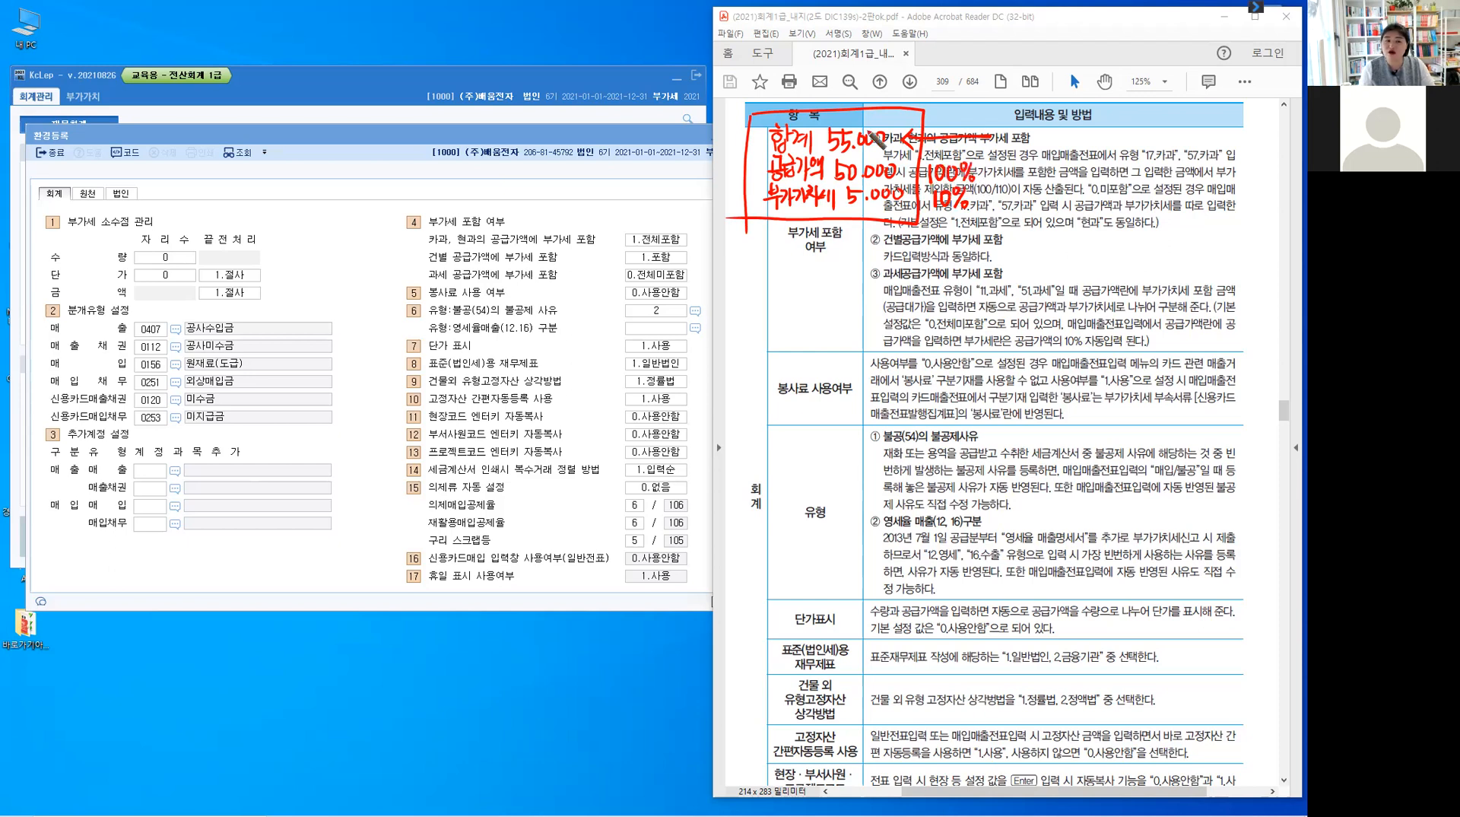
drag(1006, 128, 1007, 151)
mouse_move(1018, 128)
mouse_down()
mouse_move(1018, 150)
mouse_move(1040, 130)
mouse_up()
drag(1050, 126, 1049, 142)
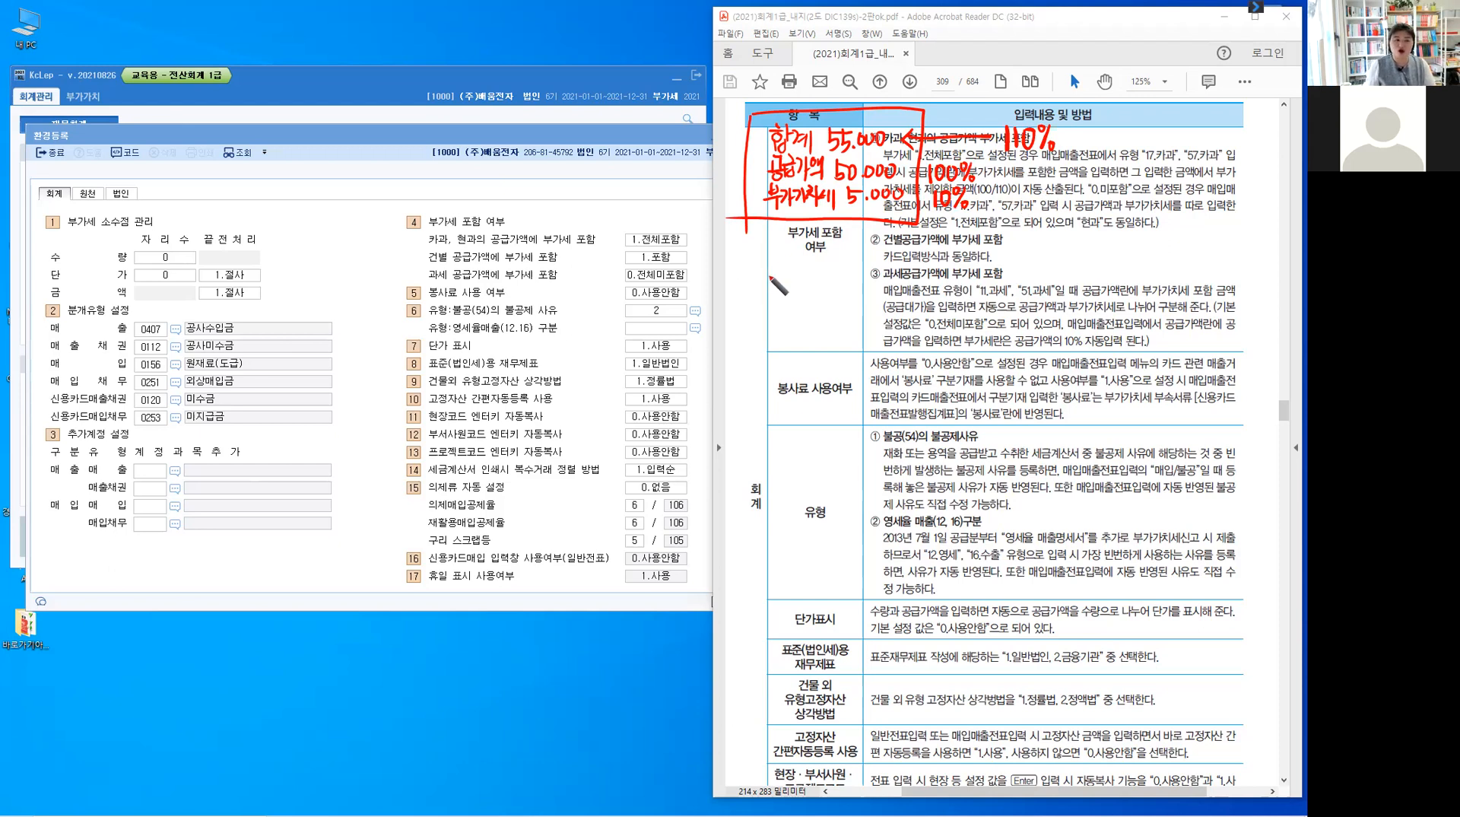
- Handwrite a second example below the box: 공급가액 50,000, 부가가치세 5,000 and 합계 55,000, with the first two amounts linked by a 10% note
drag(761, 266, 767, 277)
drag(755, 278, 777, 276)
drag(766, 279, 875, 289)
click(783, 261)
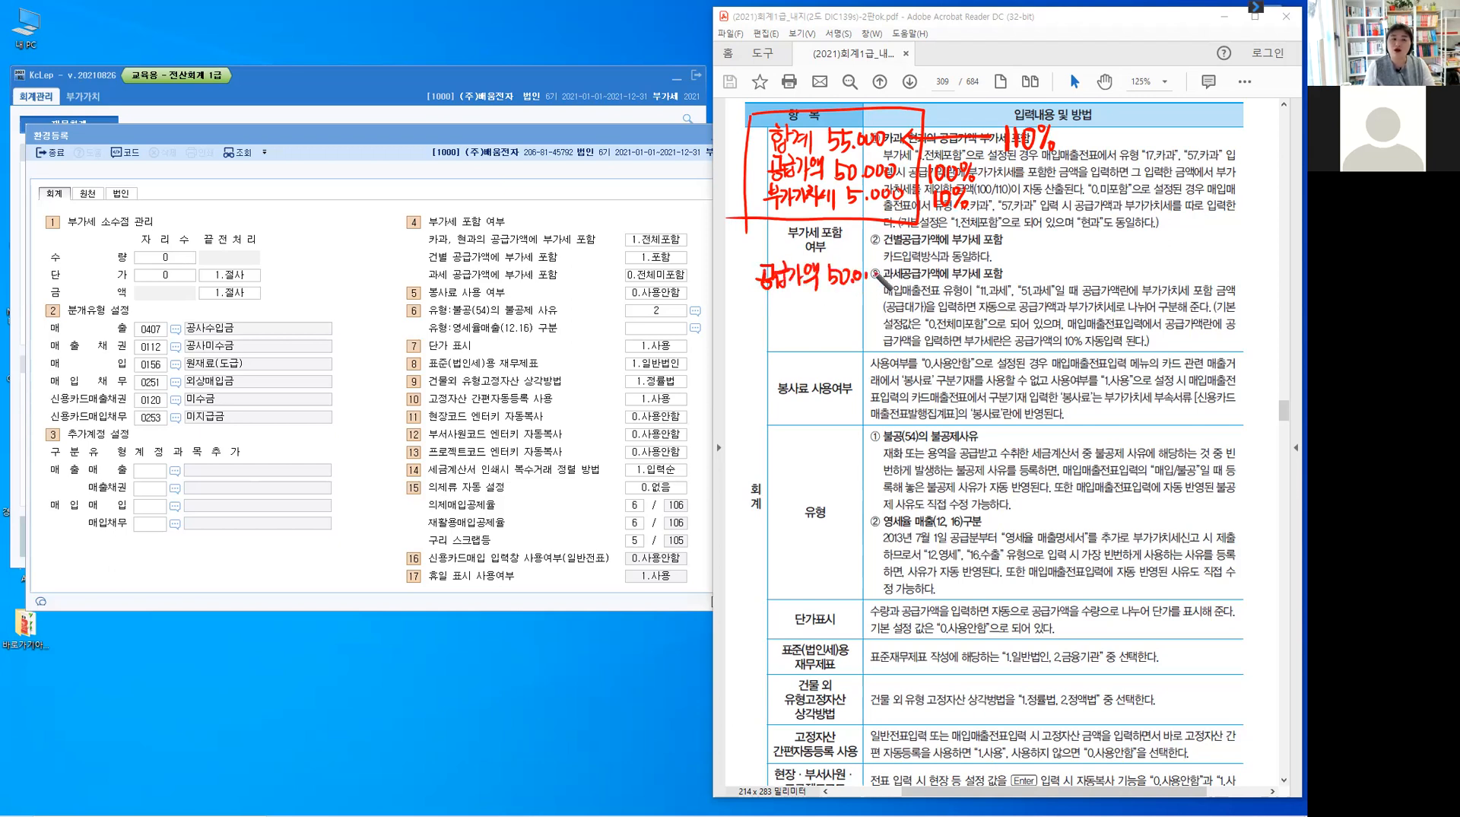
mouse_move(754, 293)
mouse_down()
mouse_move(774, 319)
mouse_move(897, 309)
mouse_up()
click(863, 310)
mouse_move(767, 323)
mouse_down()
mouse_move(789, 346)
mouse_move(840, 351)
mouse_move(853, 331)
mouse_up()
mouse_move(857, 337)
mouse_down()
mouse_move(854, 354)
mouse_move(869, 335)
mouse_move(911, 342)
mouse_up()
click(871, 348)
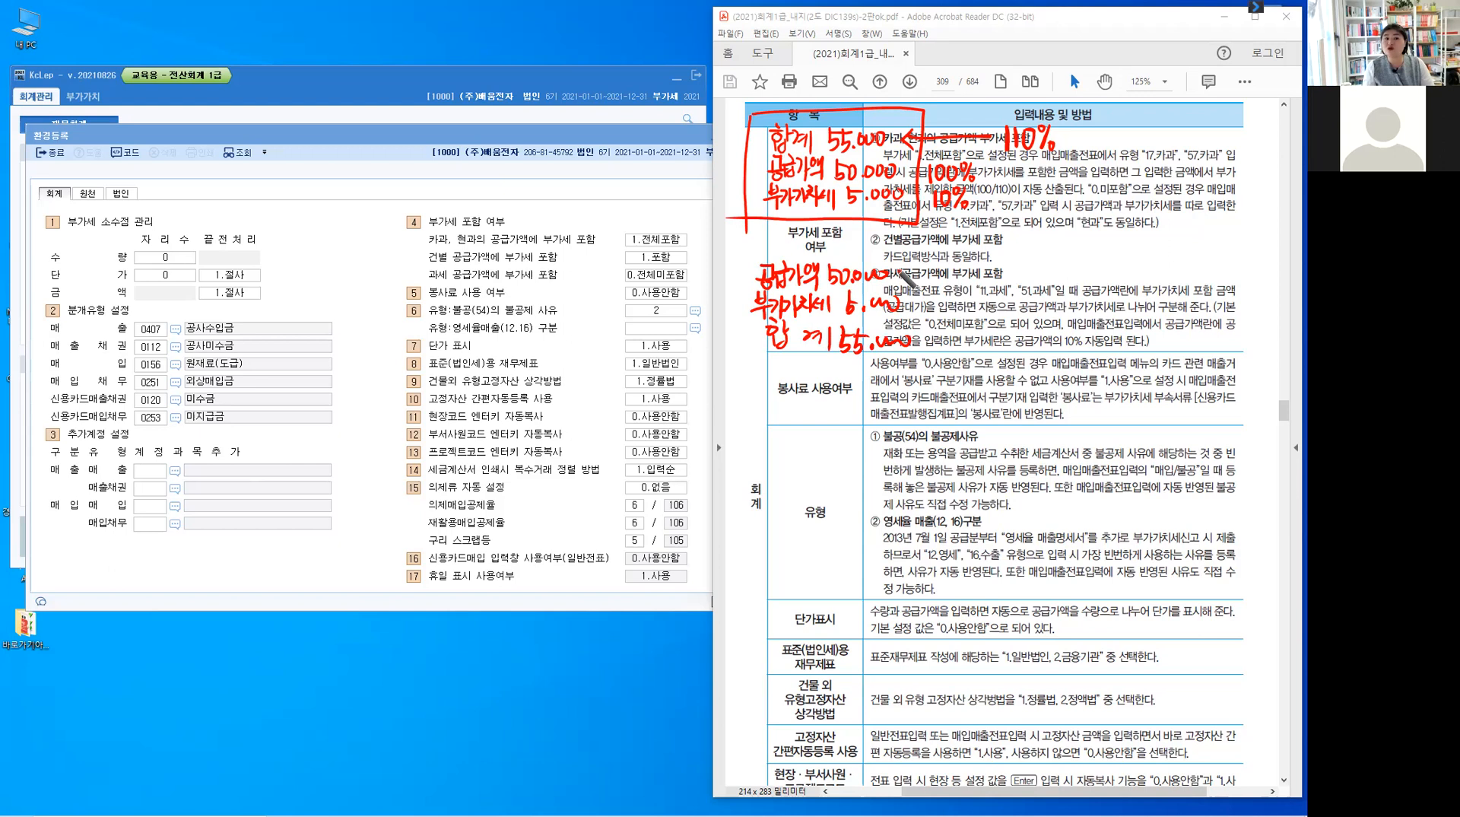
mouse_move(899, 269)
mouse_down()
mouse_move(914, 270)
mouse_move(906, 307)
mouse_move(956, 299)
mouse_up()
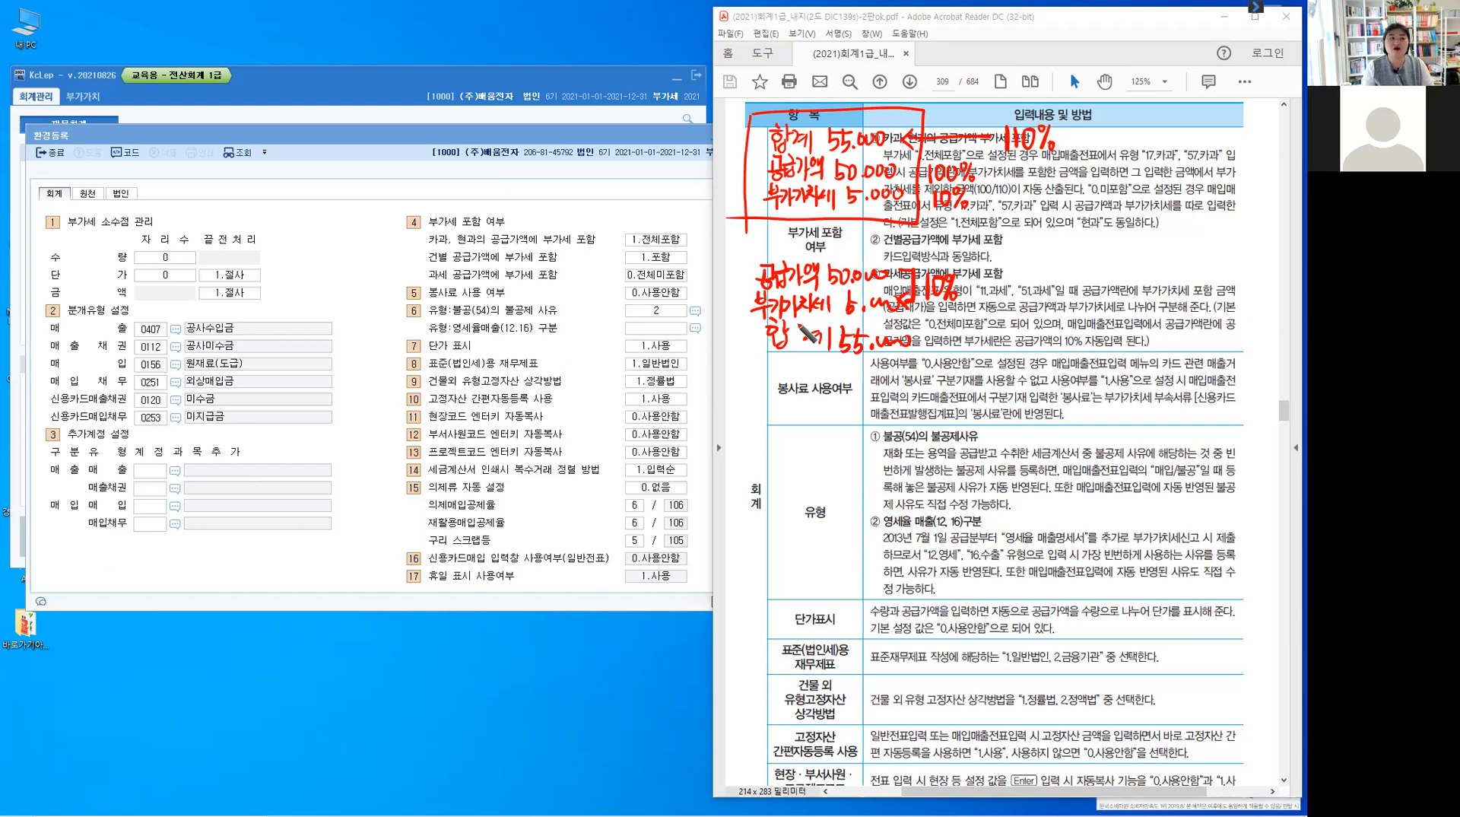
- Mark section 4 부가세 포함 여부 of the environment settings with a bracket alongside its options and an underline beneath its heading
drag(395, 213, 393, 283)
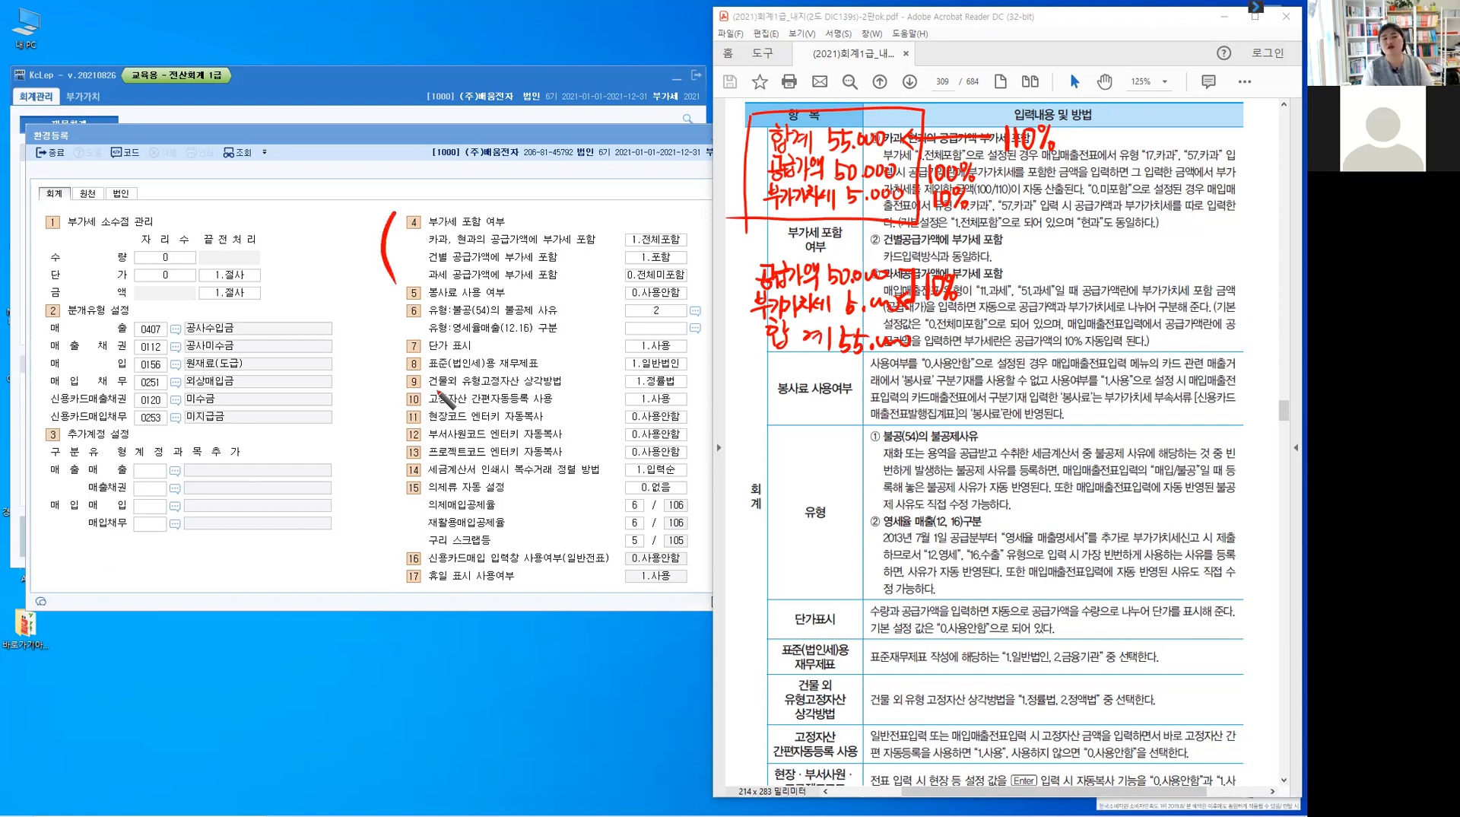
click(404, 228)
drag(504, 254, 508, 232)
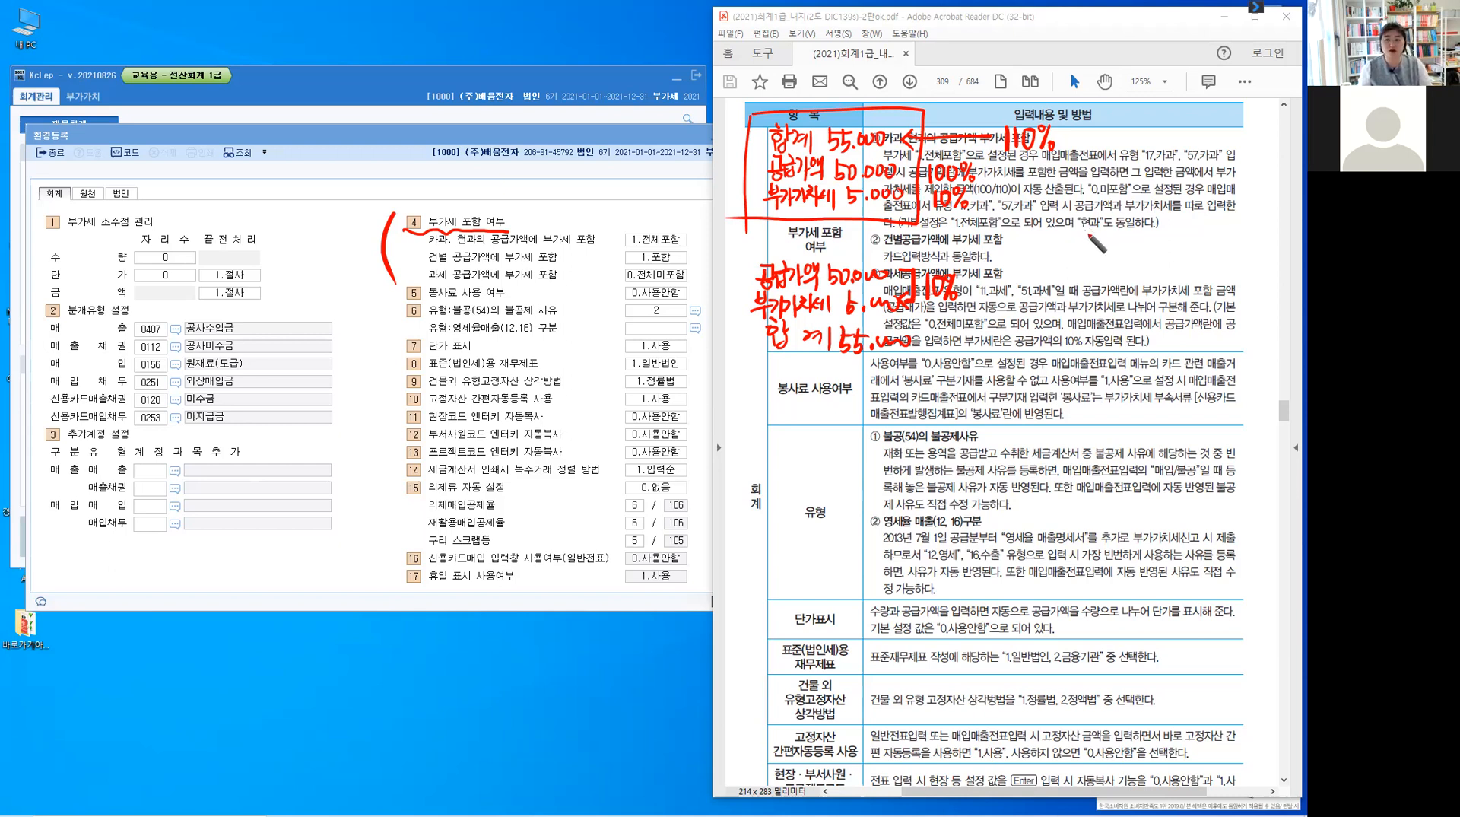
- Handwrite the example amount 7,000 with an underline beside the 건별공급가액에 부가세 포함 paragraph of the PDF
mouse_move(1093, 232)
mouse_down()
mouse_move(1103, 251)
mouse_move(1149, 237)
mouse_move(1161, 260)
mouse_up()
click(1117, 249)
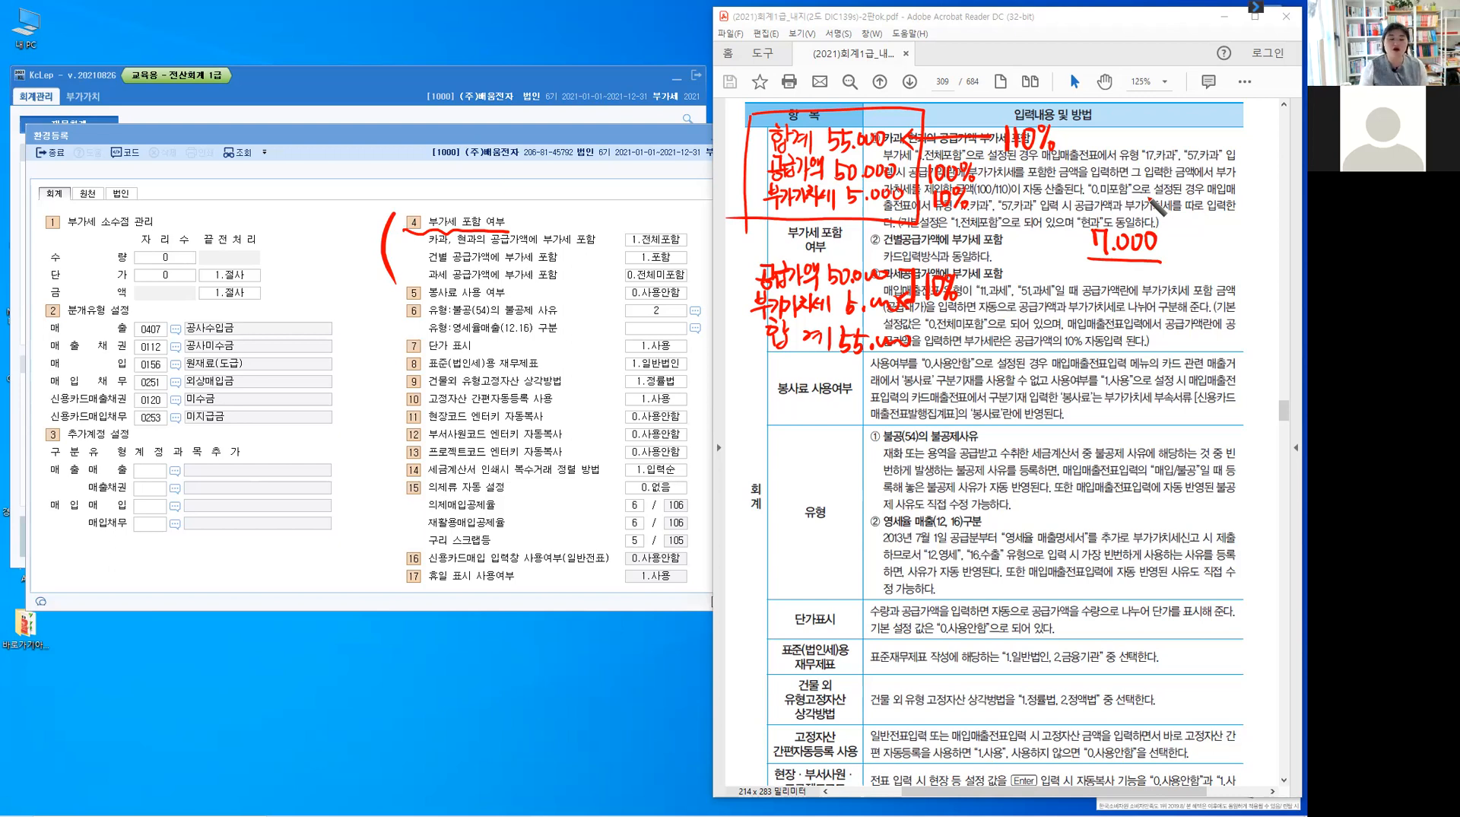
- Handwrite a bracket beside the 7.000 annotation, splitting it into 공 and 세
mouse_move(1168, 243)
mouse_down()
mouse_move(1173, 286)
mouse_move(1187, 285)
mouse_up()
mouse_move(1186, 234)
mouse_down()
mouse_move(1203, 248)
mouse_move(1193, 302)
mouse_move(1208, 300)
mouse_up()
drag(1206, 281, 1209, 303)
drag(1215, 262, 1215, 306)
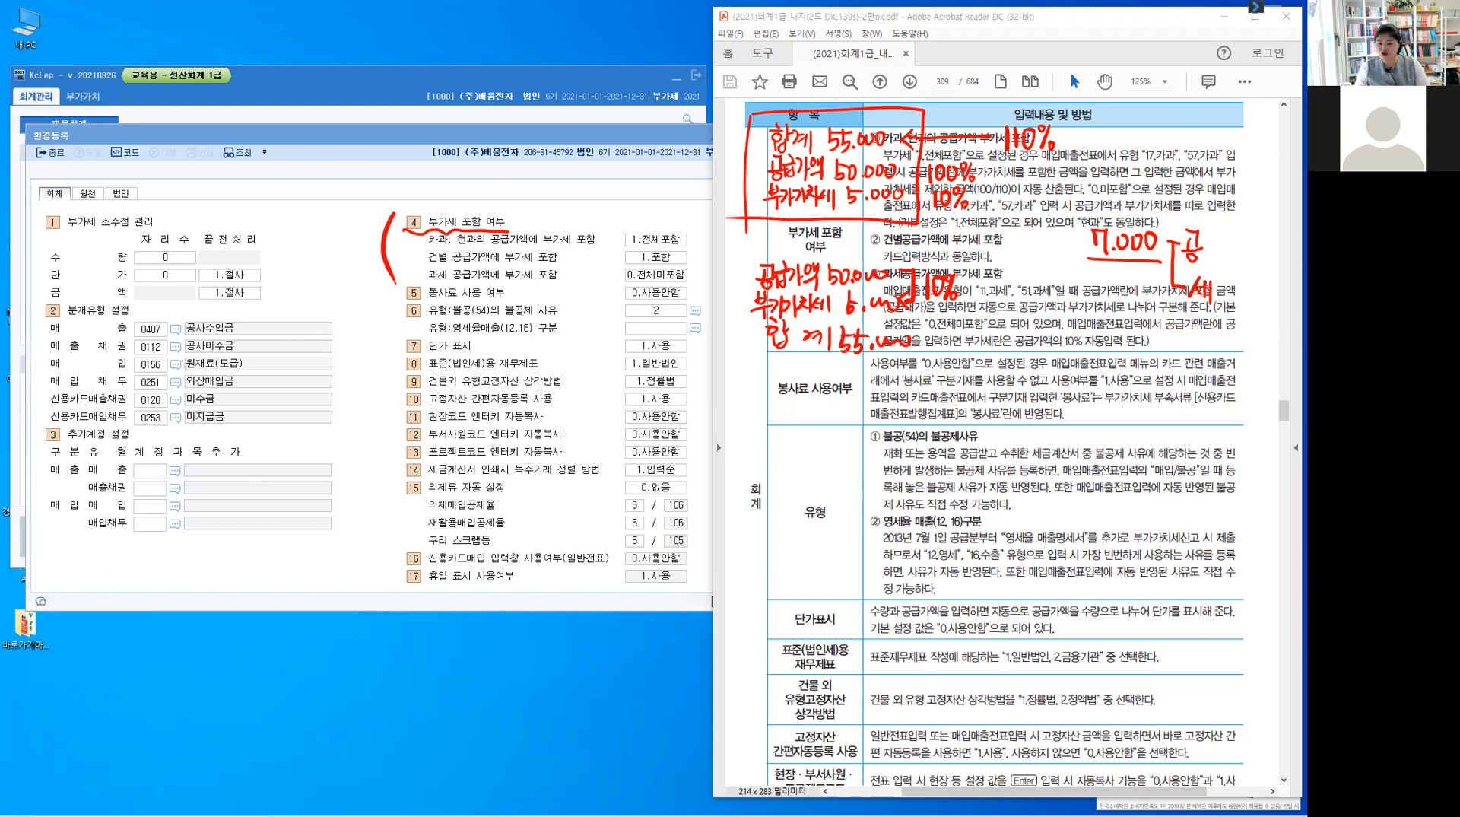
- Switch to Calculator, compute 7000 ÷ 1.1, and put the calculator away again
key(alt+Tab)
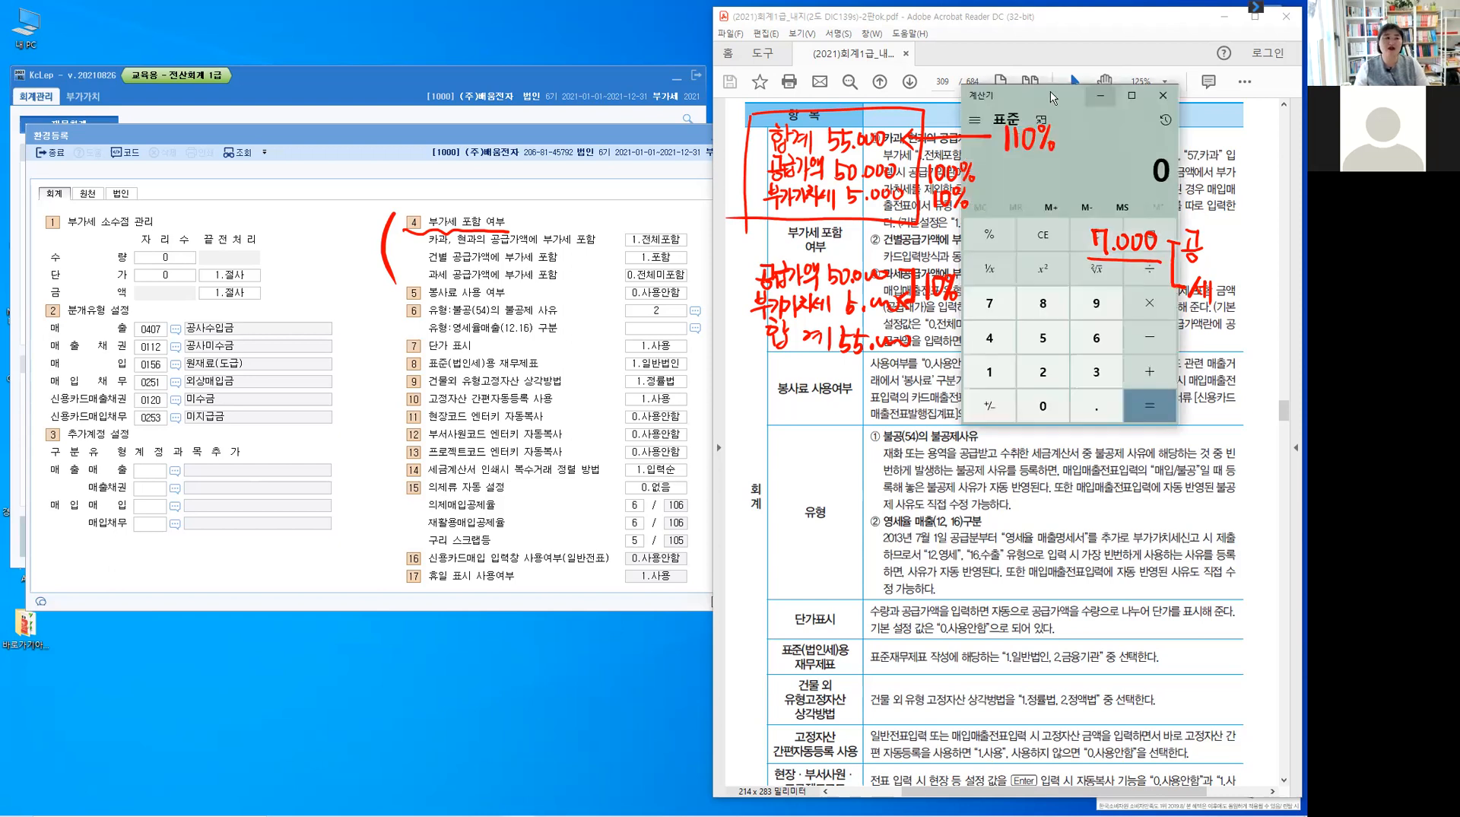
drag(1066, 96, 590, 26)
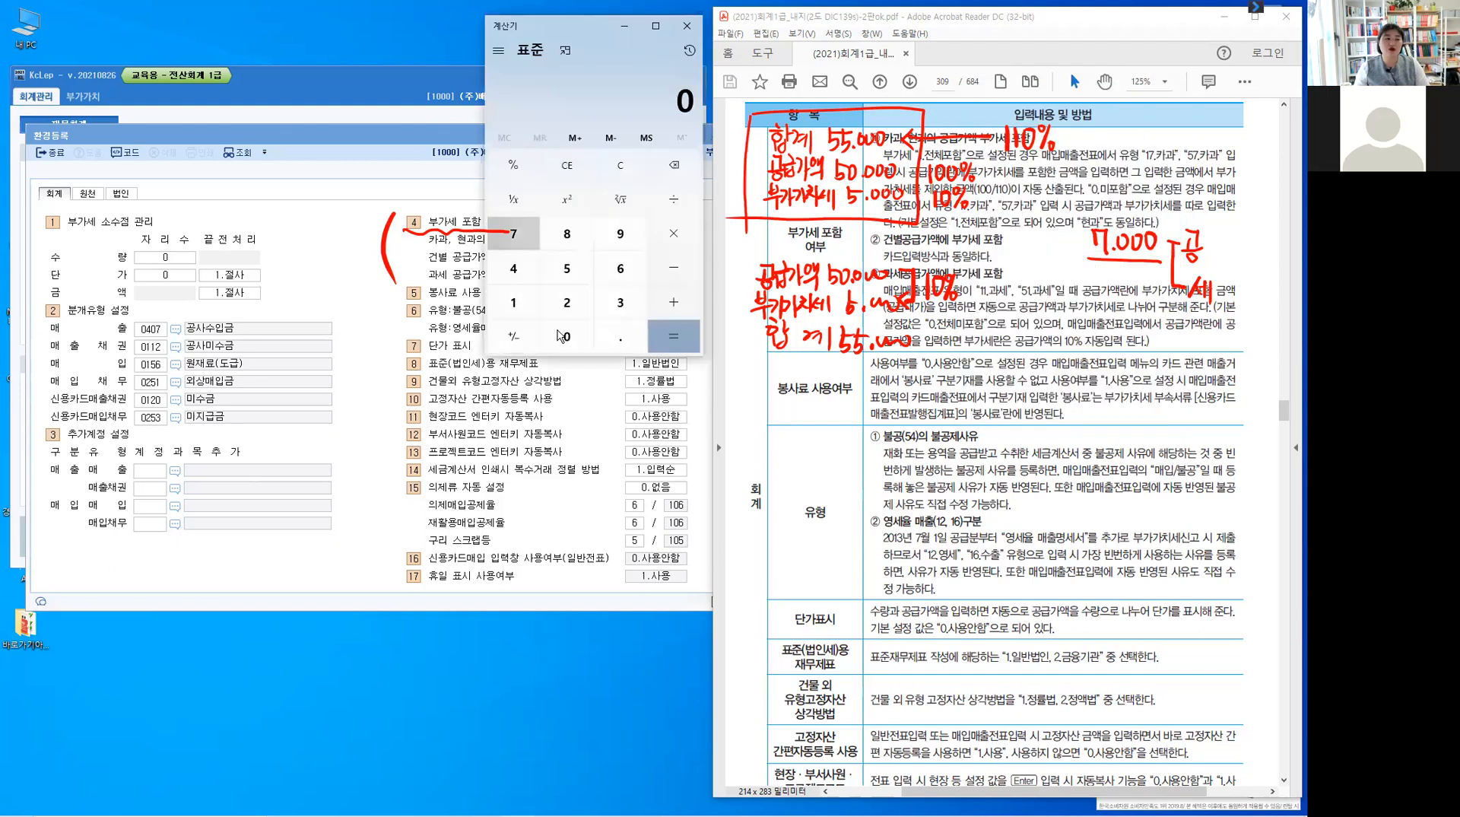
text(7000)
key(minus)
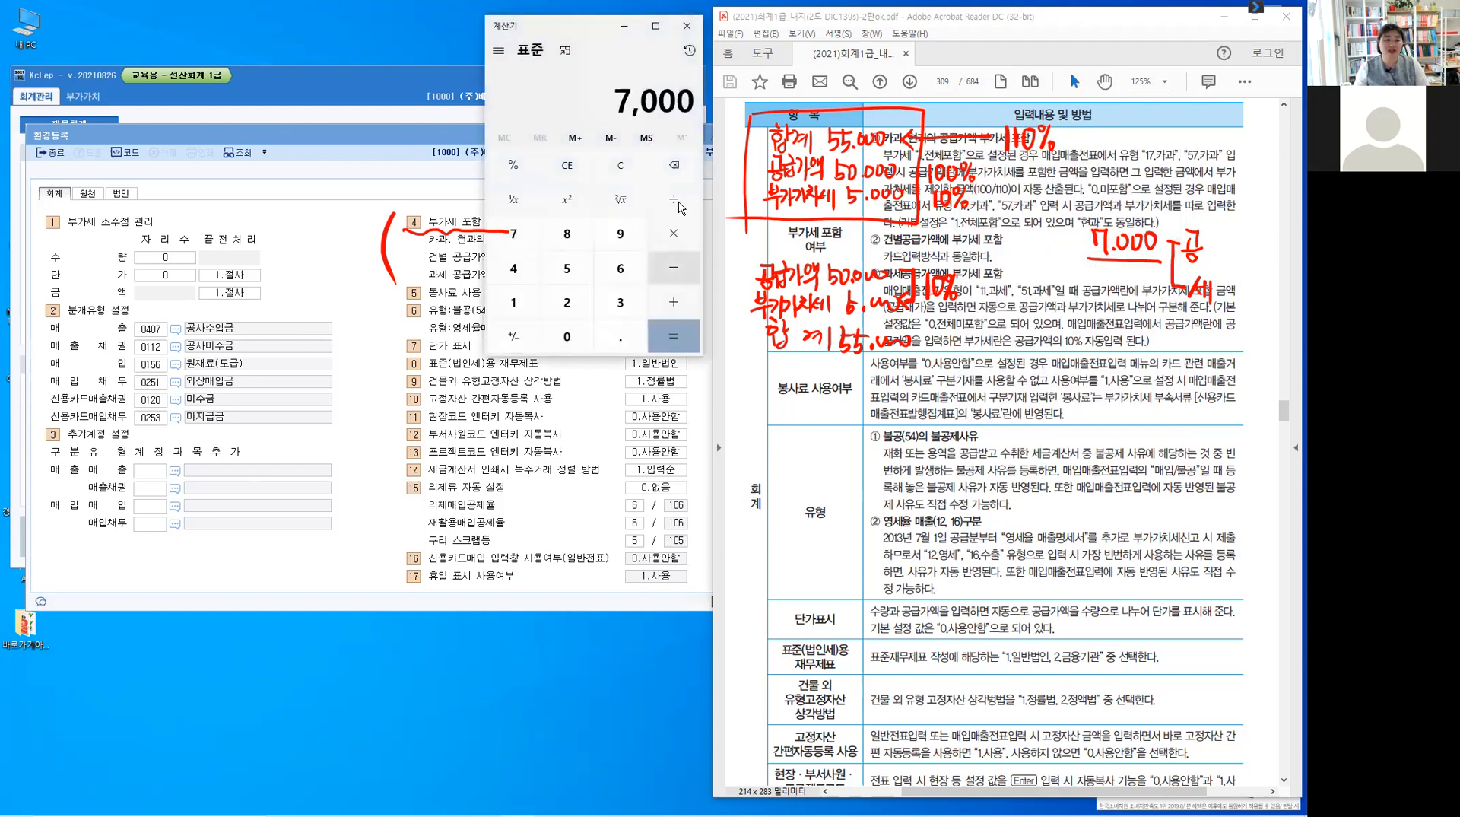
key(plus)
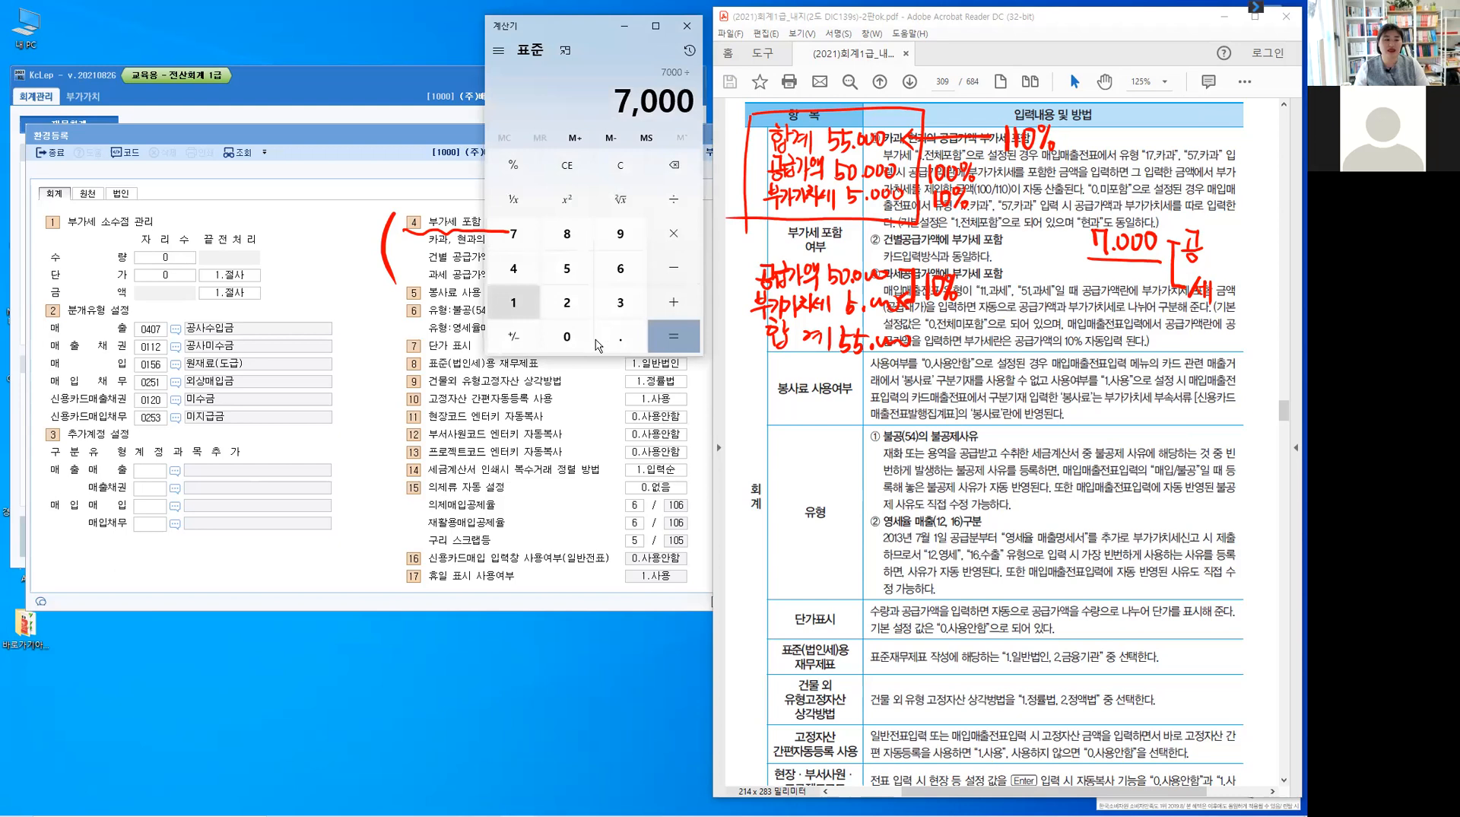
text(1.)
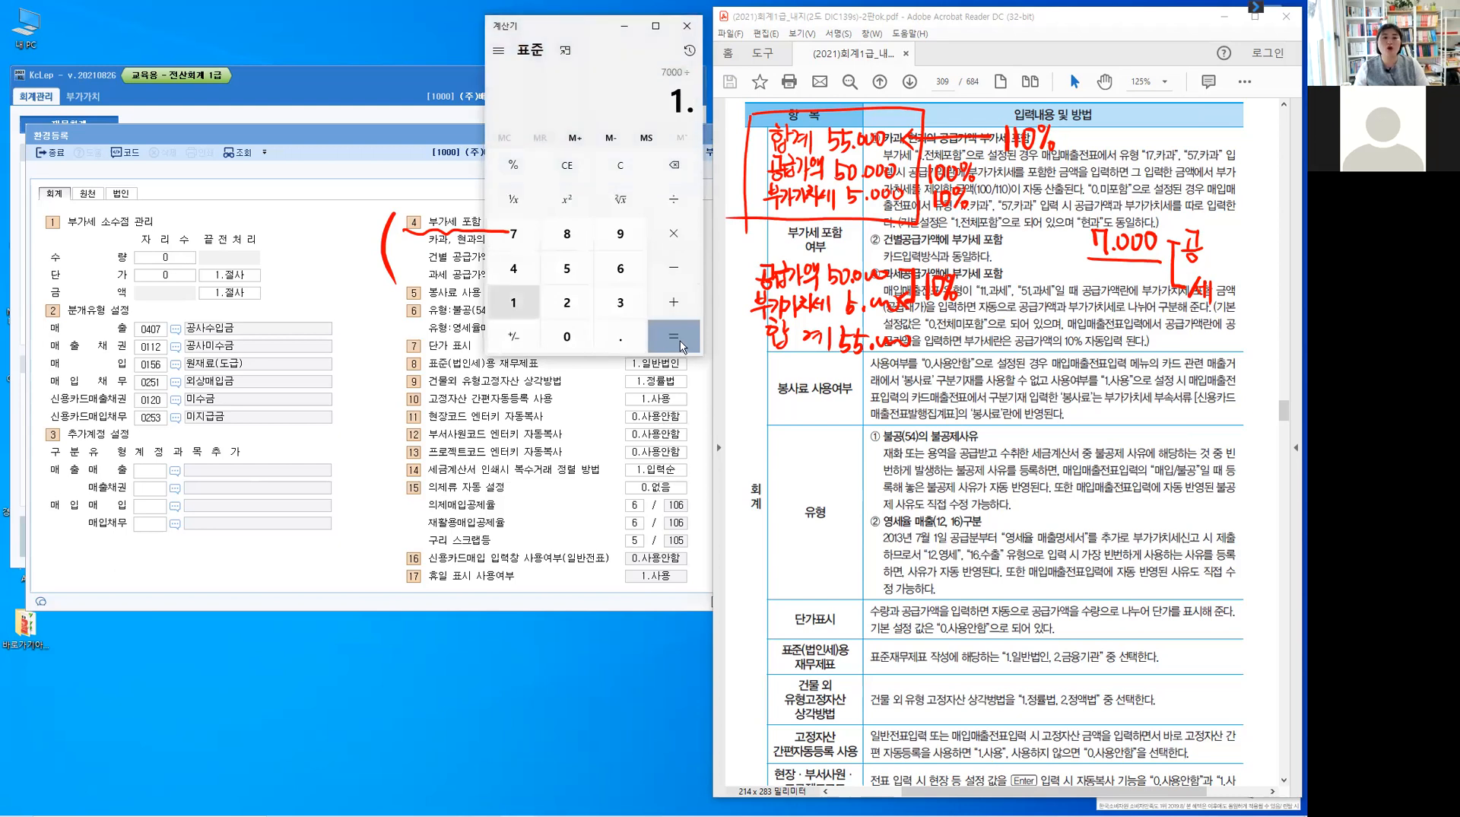
text(1)
key(Return)
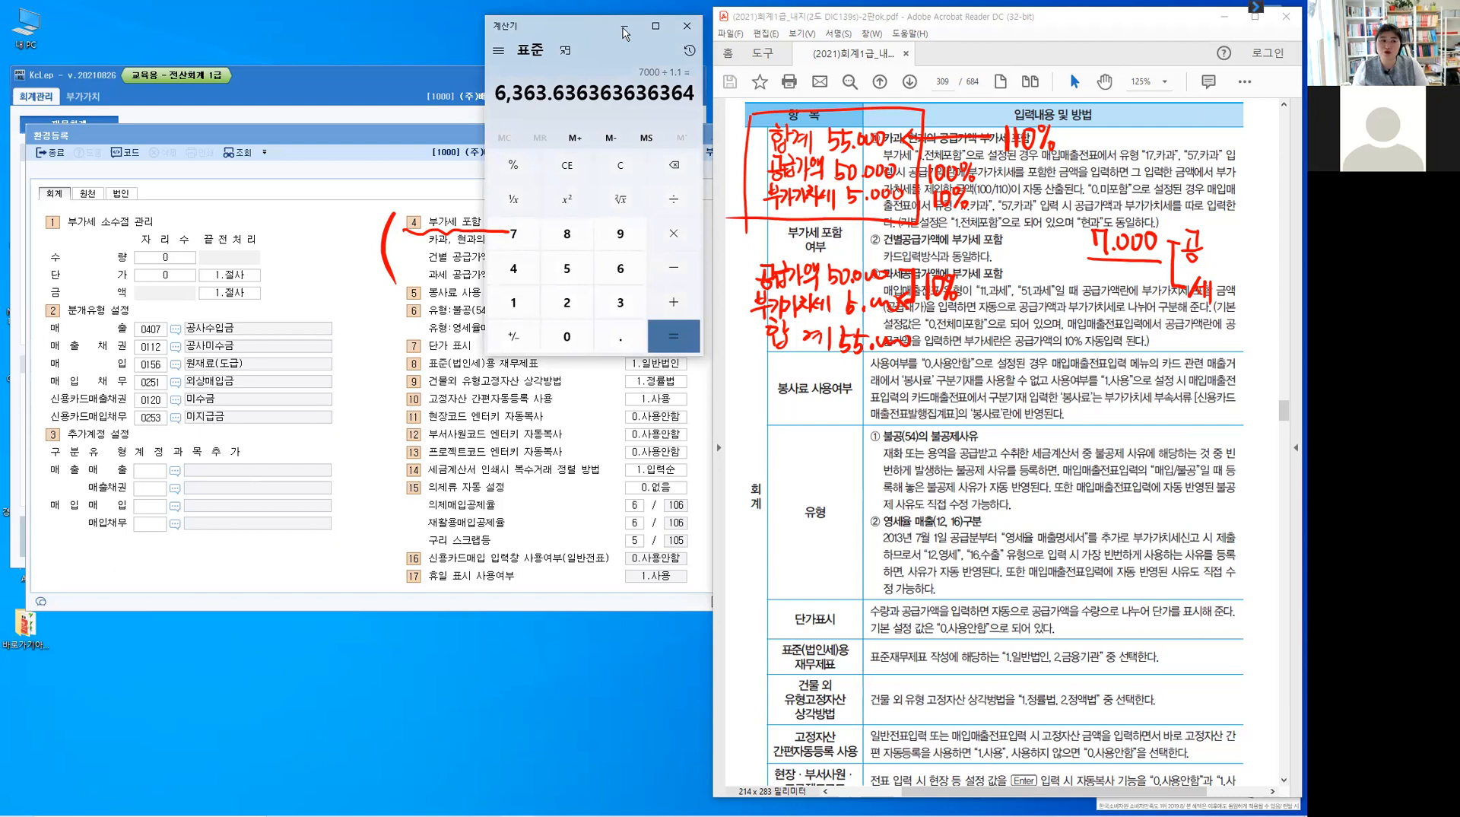
click(713, 506)
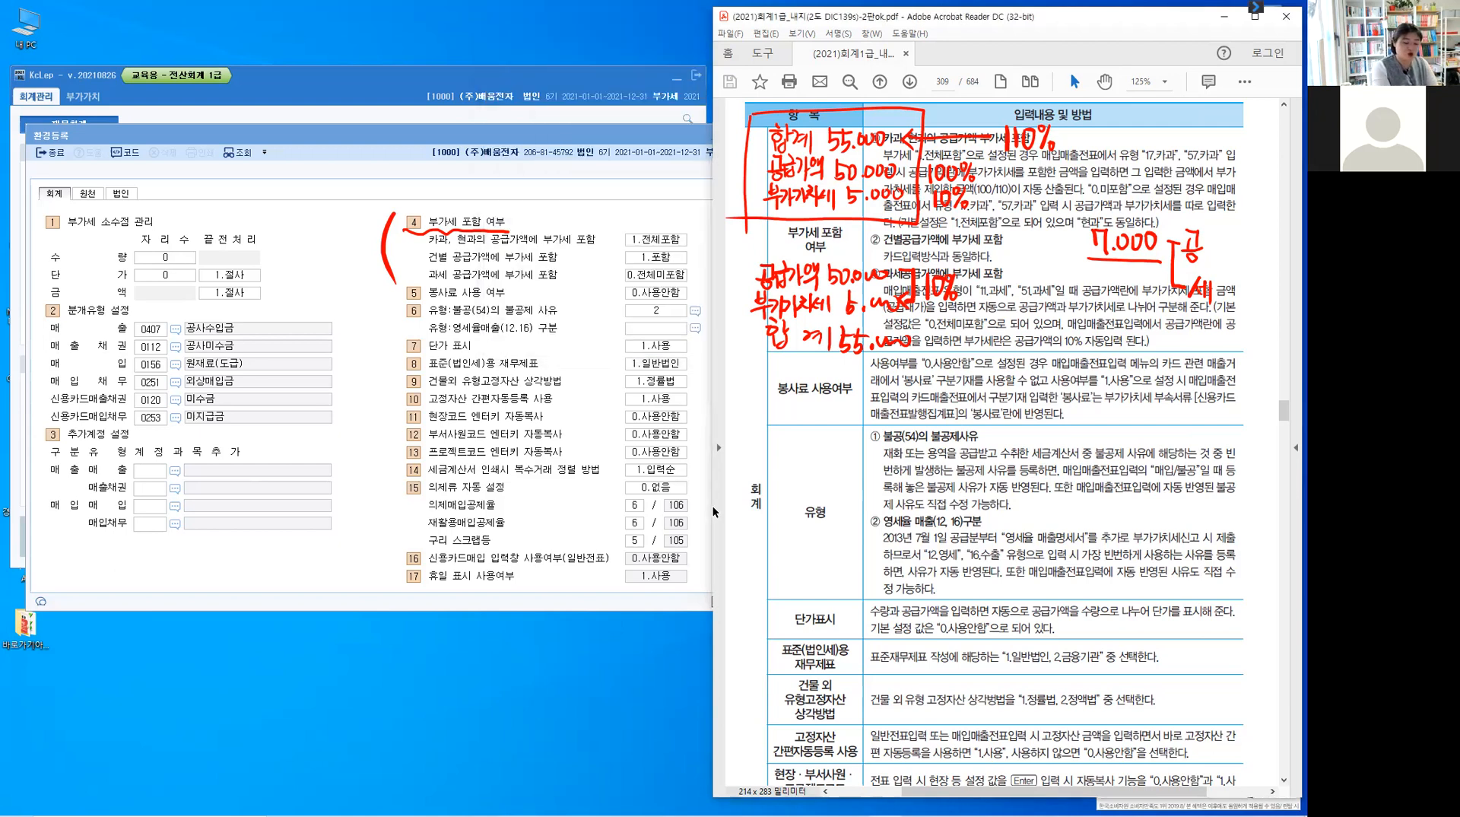
- Handwrite 6.363 beside 공 and 637 beside 세 in the annotation
mouse_move(1228, 242)
mouse_down()
mouse_move(1222, 257)
mouse_move(1261, 255)
mouse_up()
click(1237, 257)
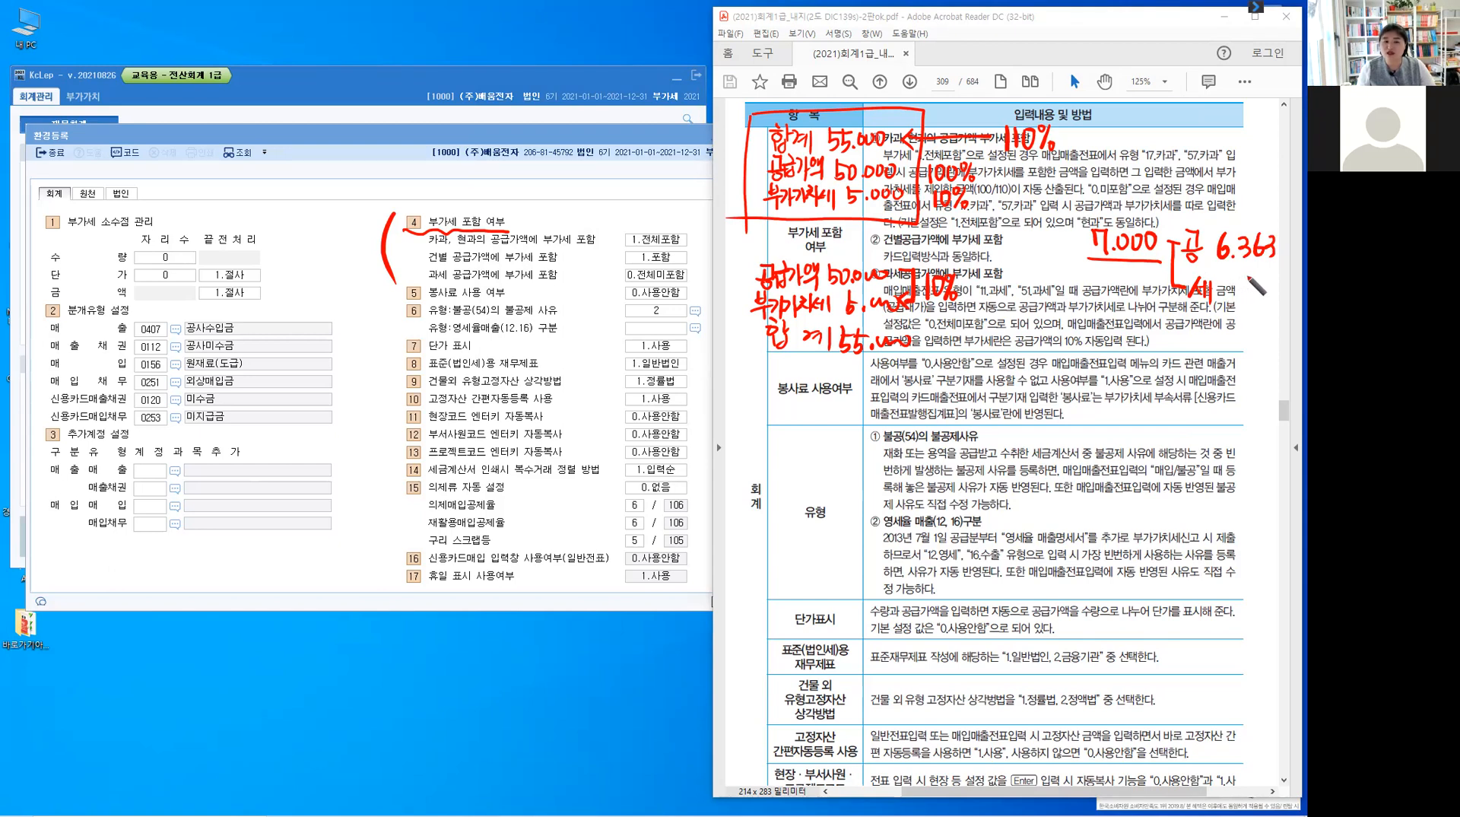
drag(1252, 275, 1257, 296)
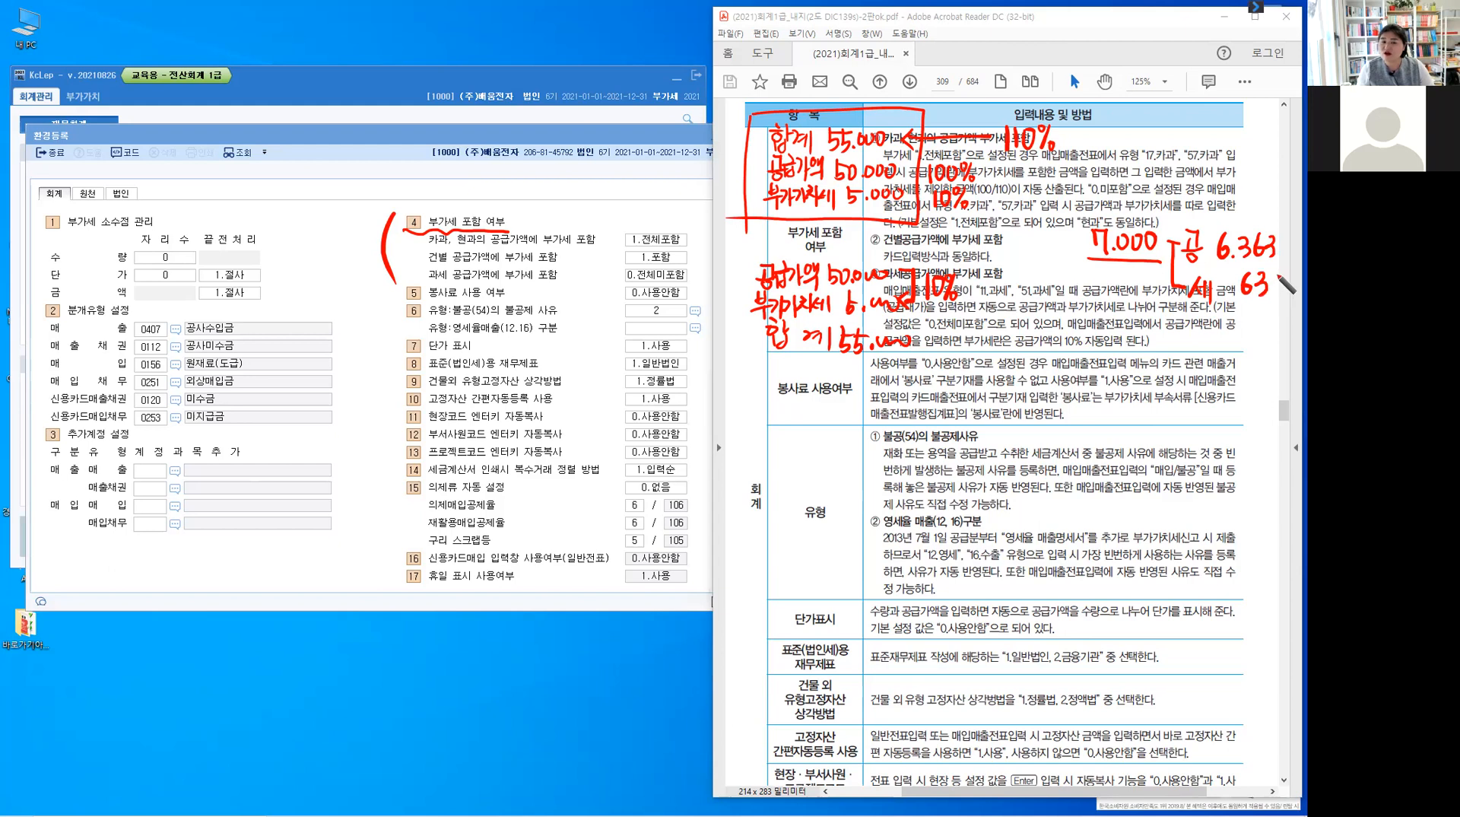
drag(1274, 274, 1279, 297)
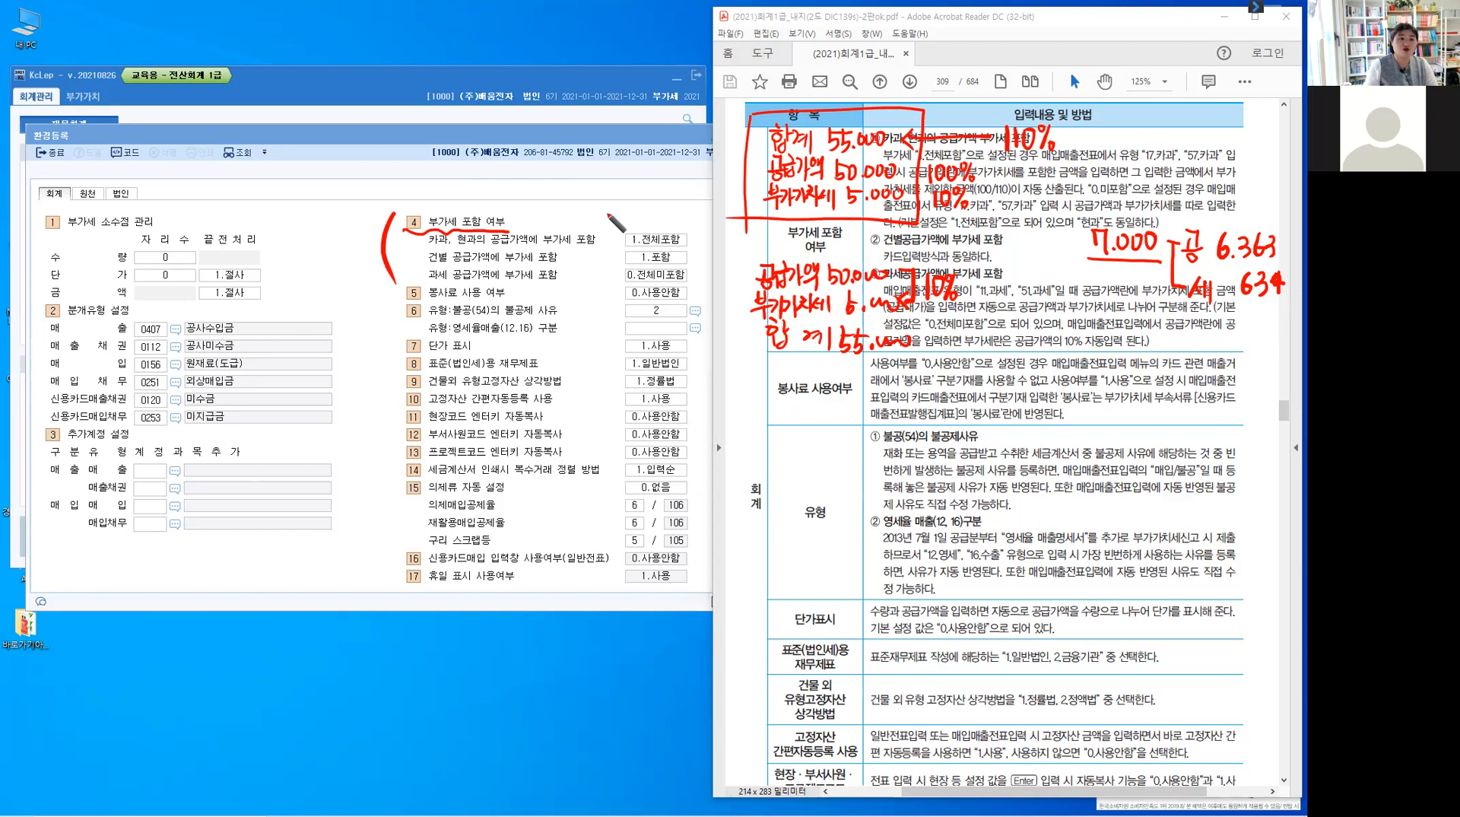
- Clear all screen annotations and handwrite 7.000 above the 부가세 포함 여부 row, split into 공 6.363 and 부 637
key(e)
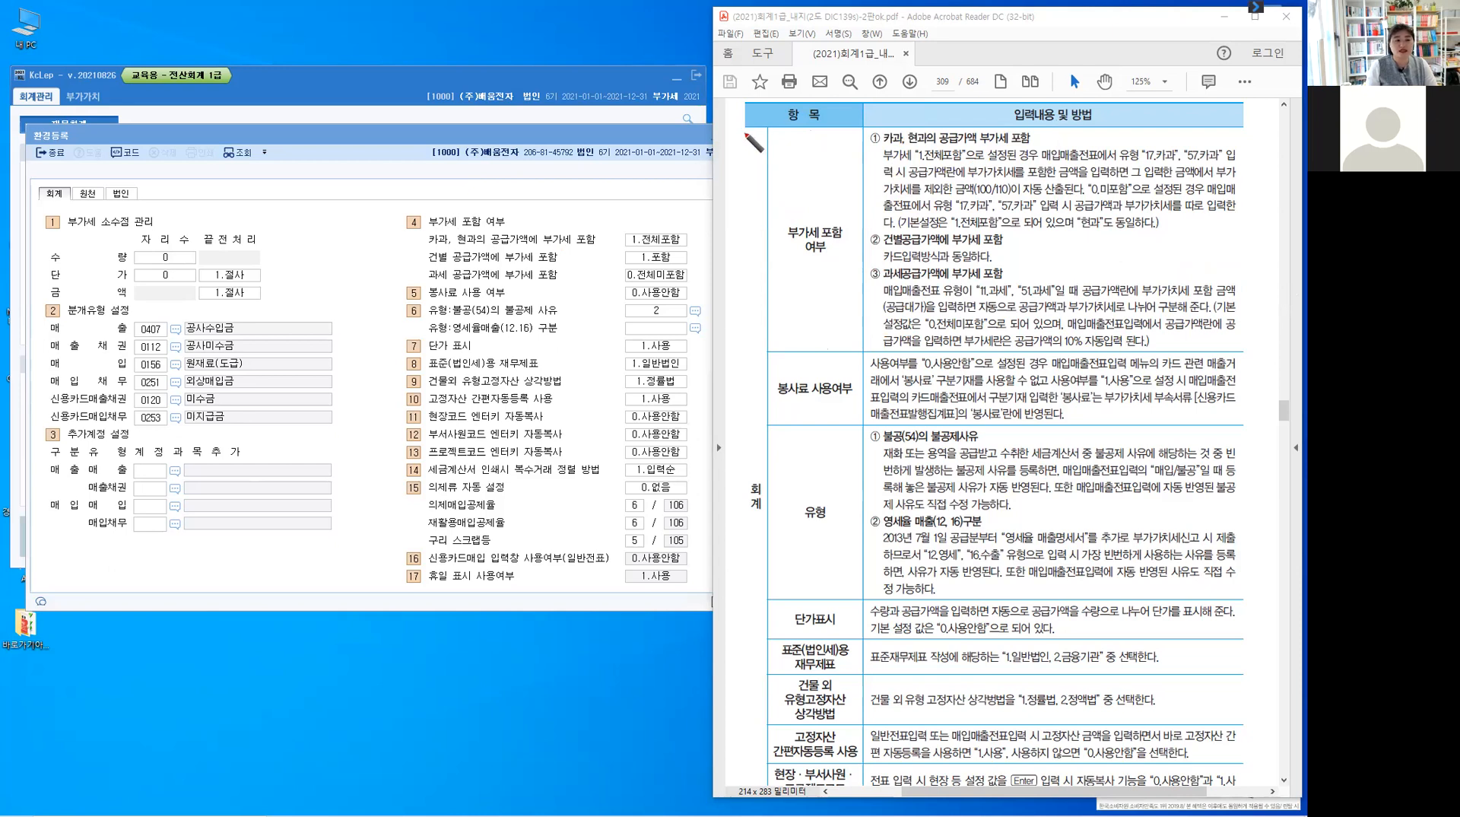
drag(741, 135, 748, 156)
click(760, 156)
mouse_move(760, 133)
mouse_down()
mouse_move(758, 148)
mouse_move(828, 135)
mouse_move(827, 158)
mouse_move(882, 152)
mouse_move(800, 158)
mouse_move(809, 174)
mouse_up()
click(800, 143)
click(854, 154)
drag(811, 168, 812, 181)
drag(824, 167, 823, 174)
drag(807, 184, 828, 182)
drag(821, 184, 900, 174)
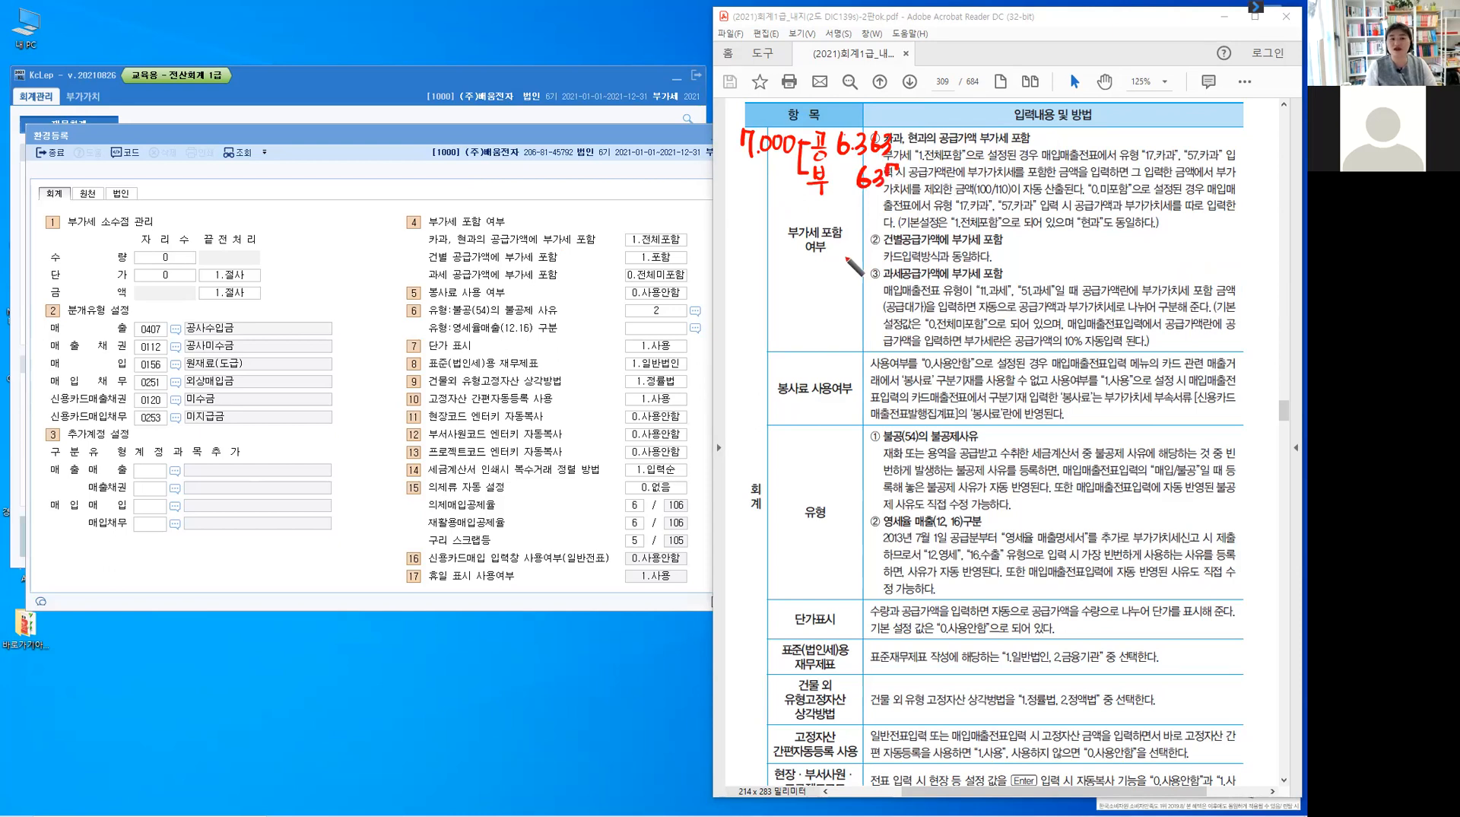
- Draw a vertical divider beside the handwritten split and write the alternative amounts 6.364 and 636 next to it
drag(930, 122, 933, 199)
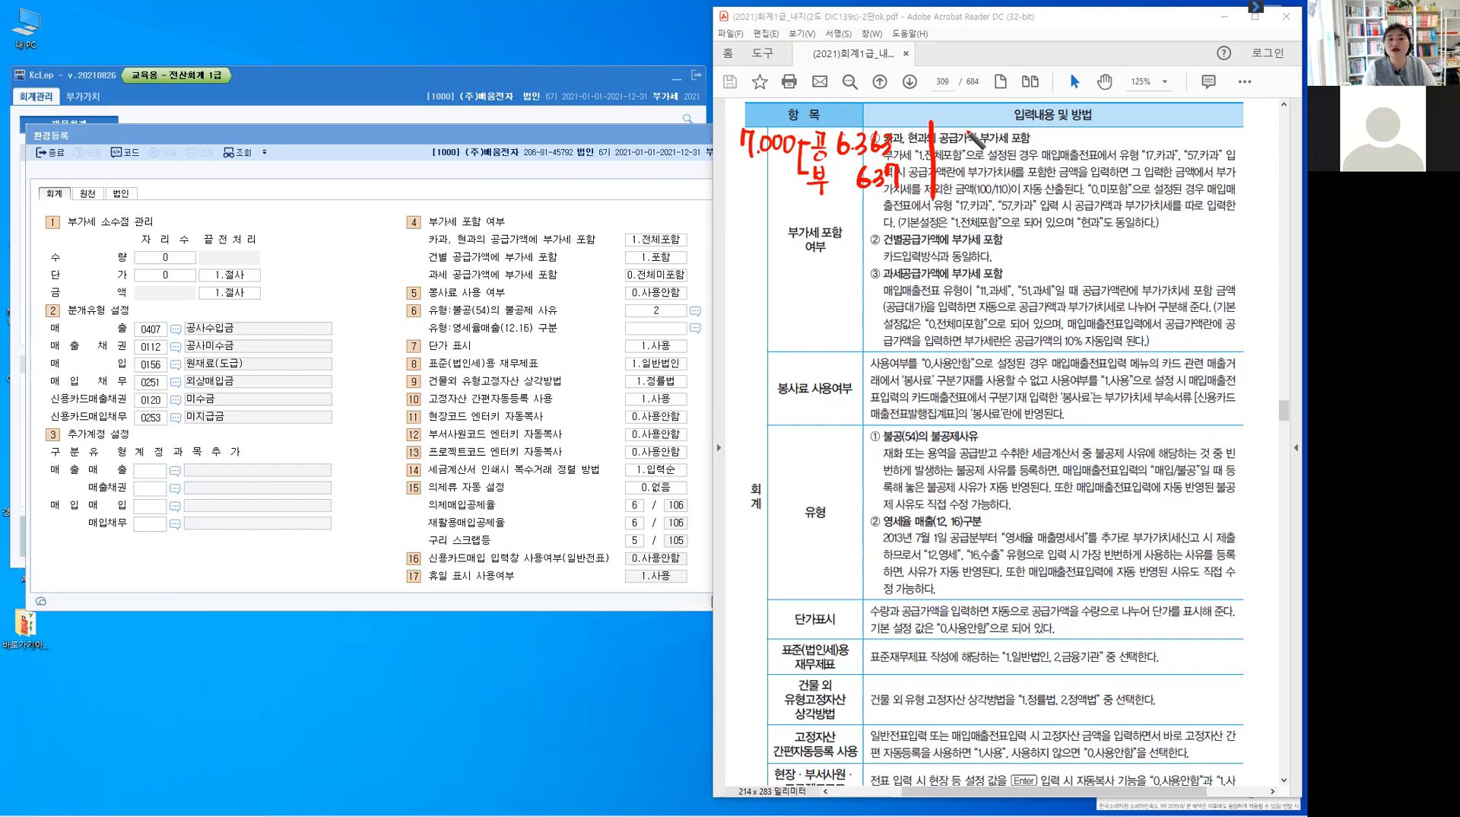
mouse_move(977, 127)
mouse_down()
mouse_move(970, 152)
mouse_move(1047, 143)
mouse_move(1041, 155)
mouse_up()
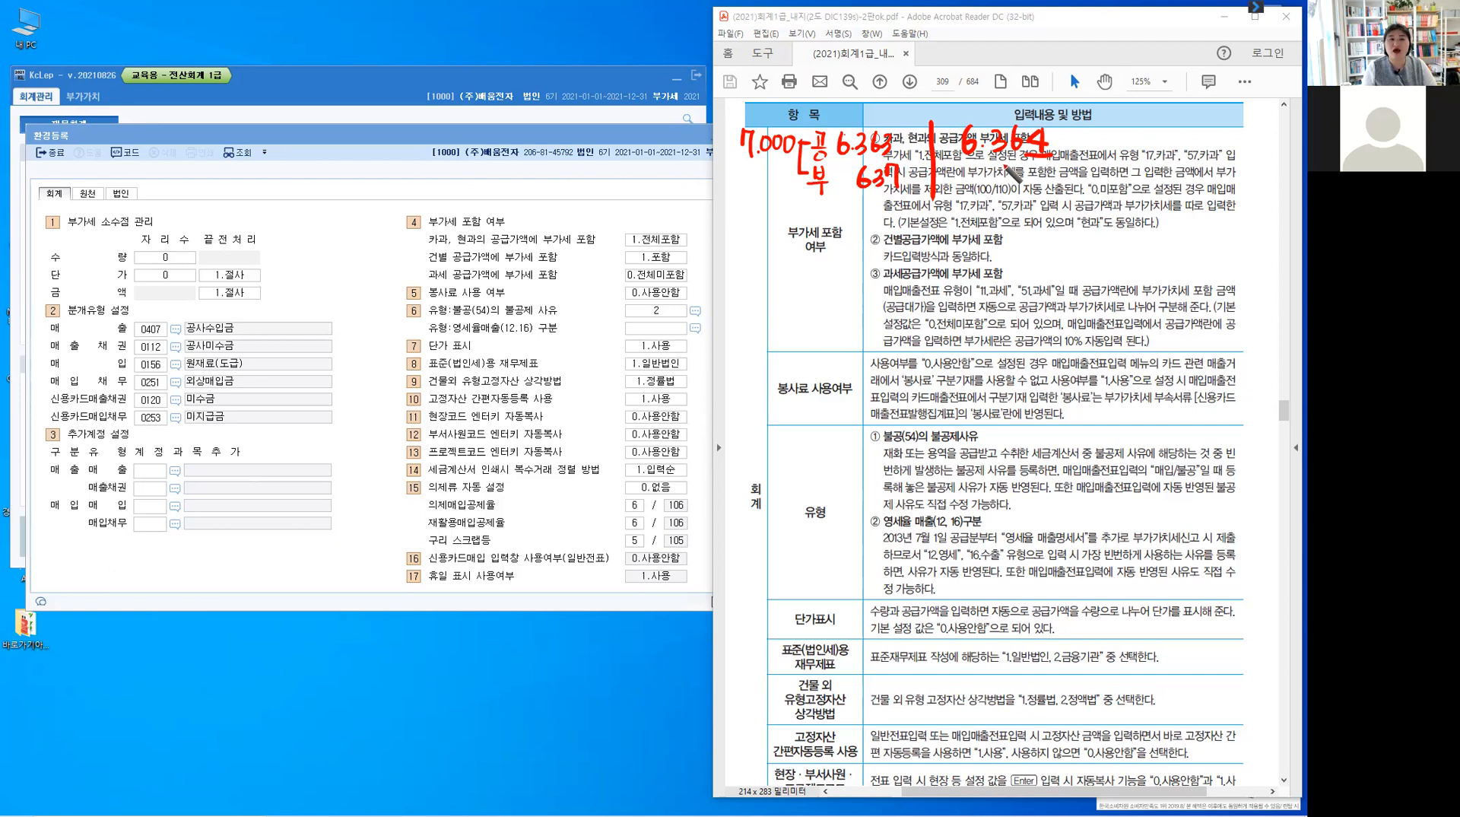
drag(1009, 158, 1016, 185)
drag(1049, 160, 1038, 180)
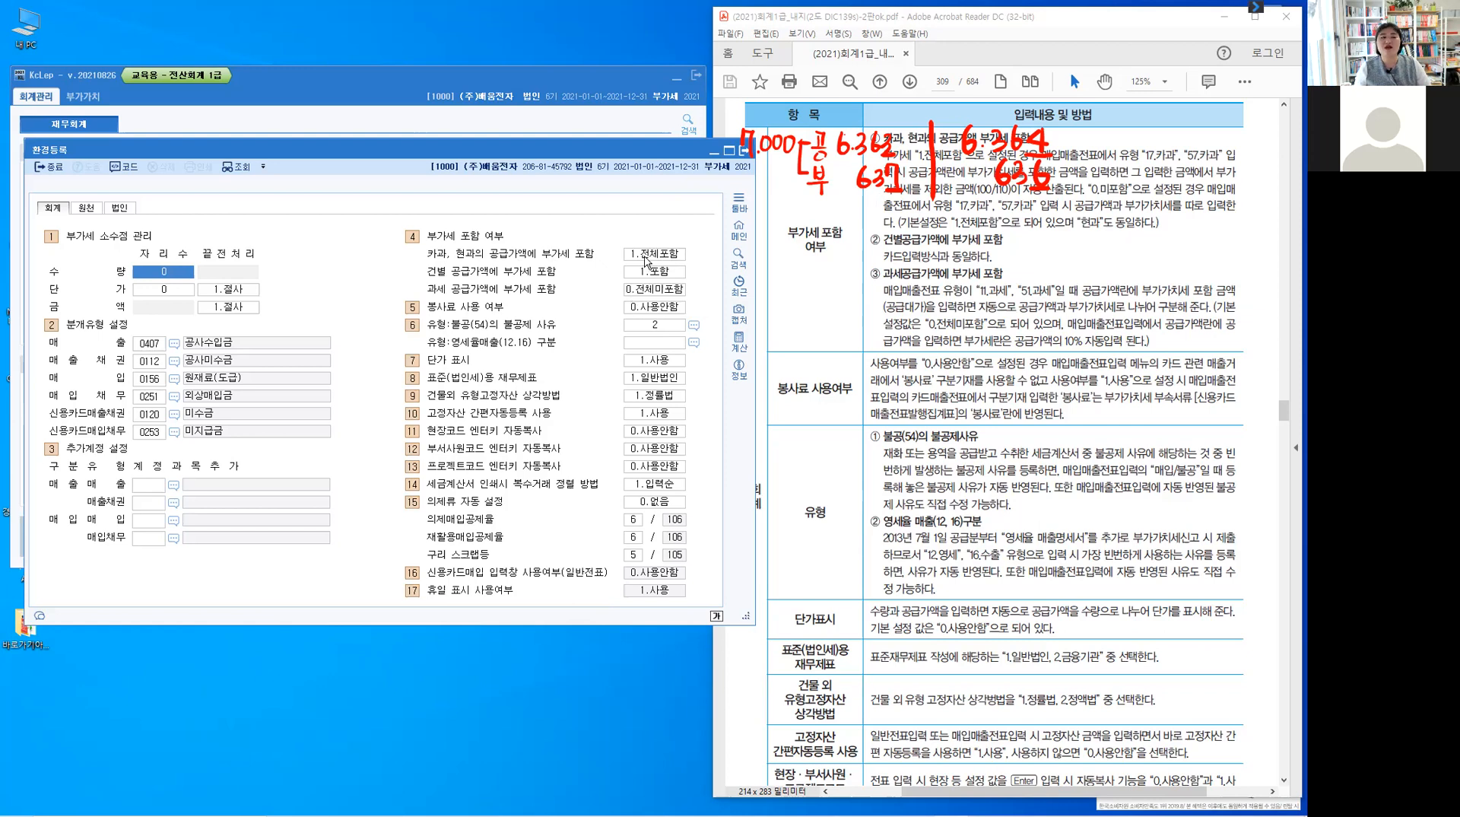
- View the 카과, 현과 부가세 포함 options, leave 환경등록, and open 매입매출전표입력 over the main program window
click(645, 260)
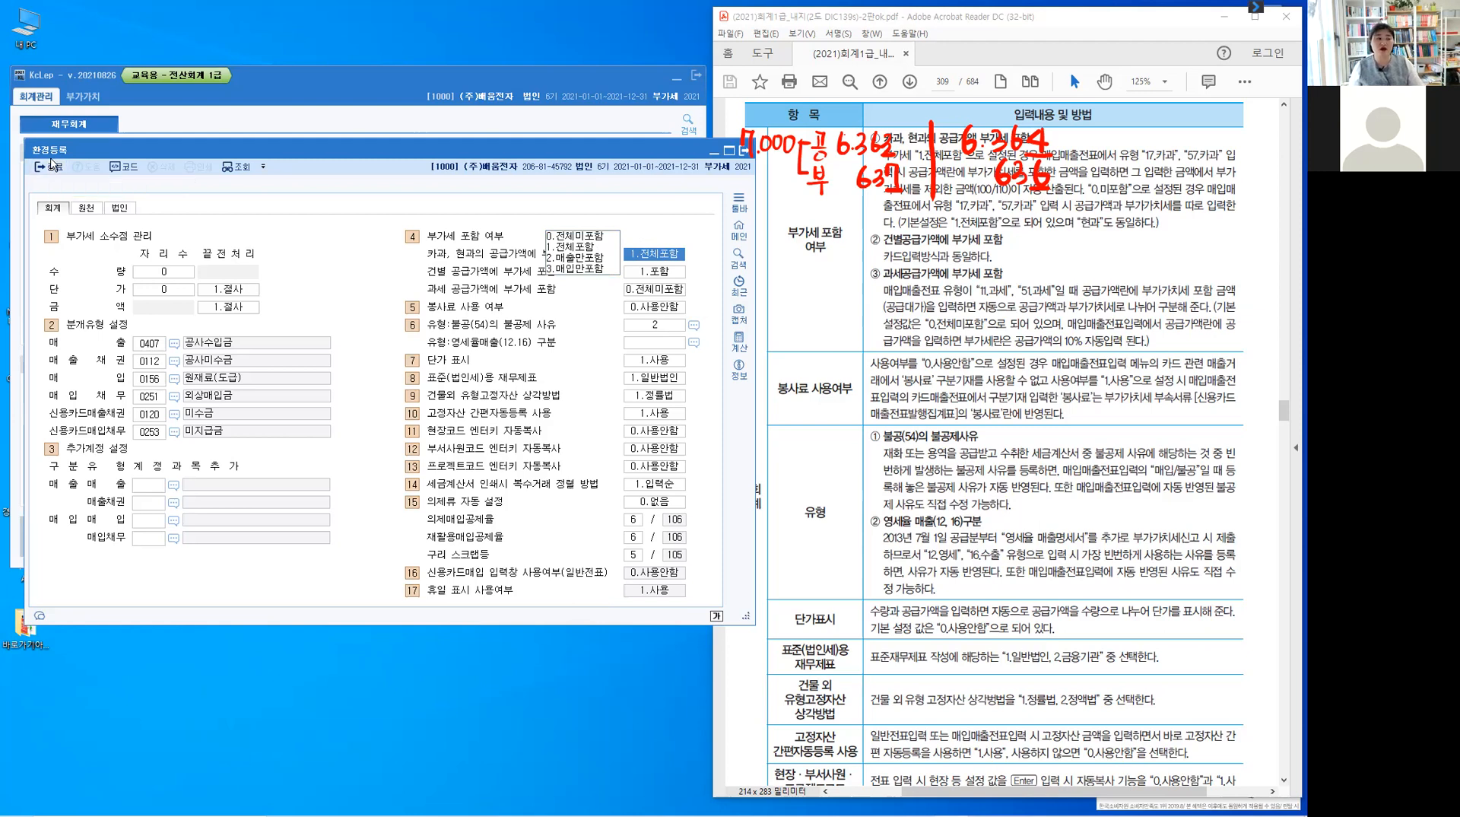
key(Escape)
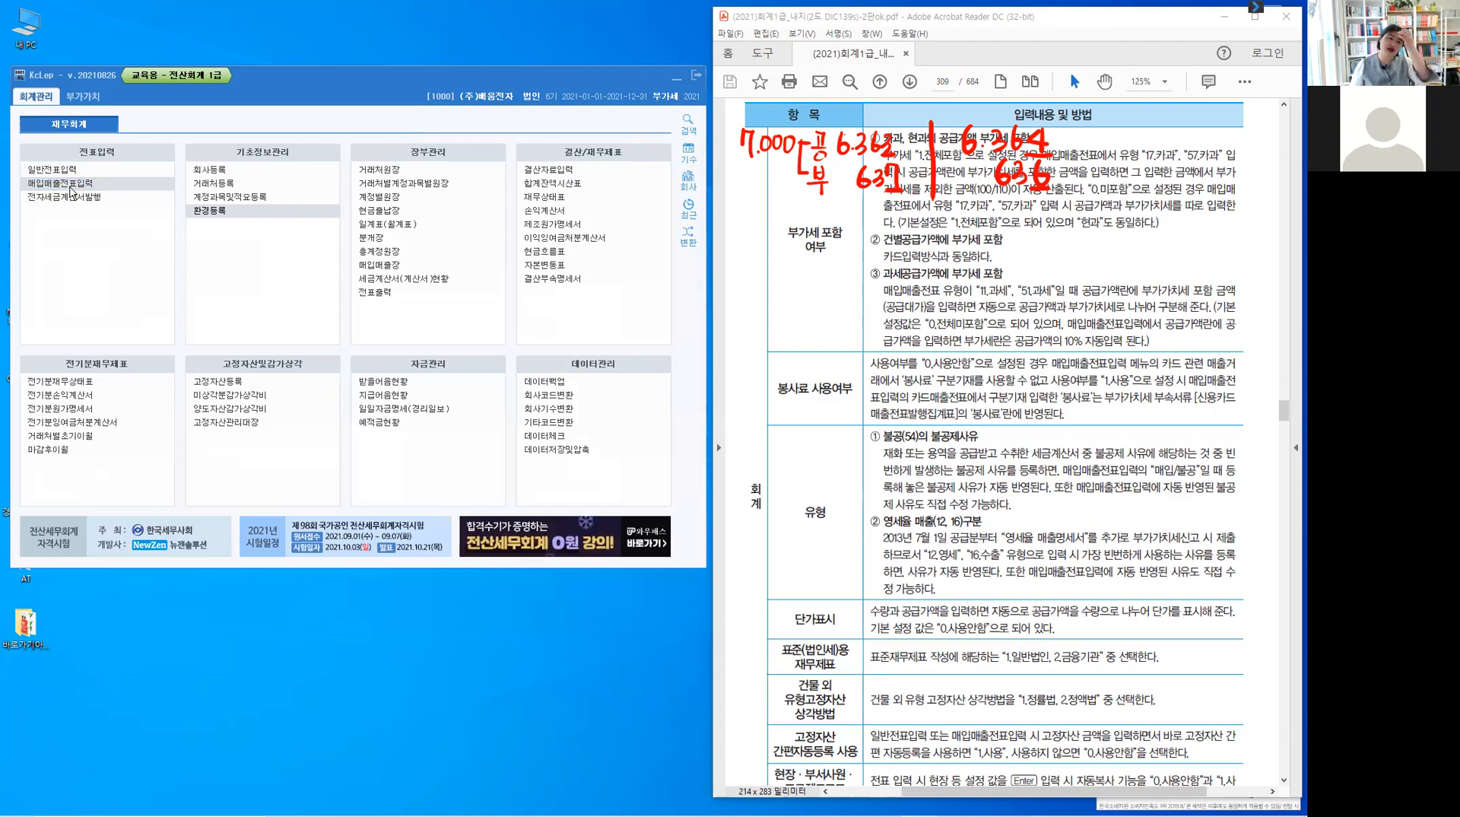
click(92, 184)
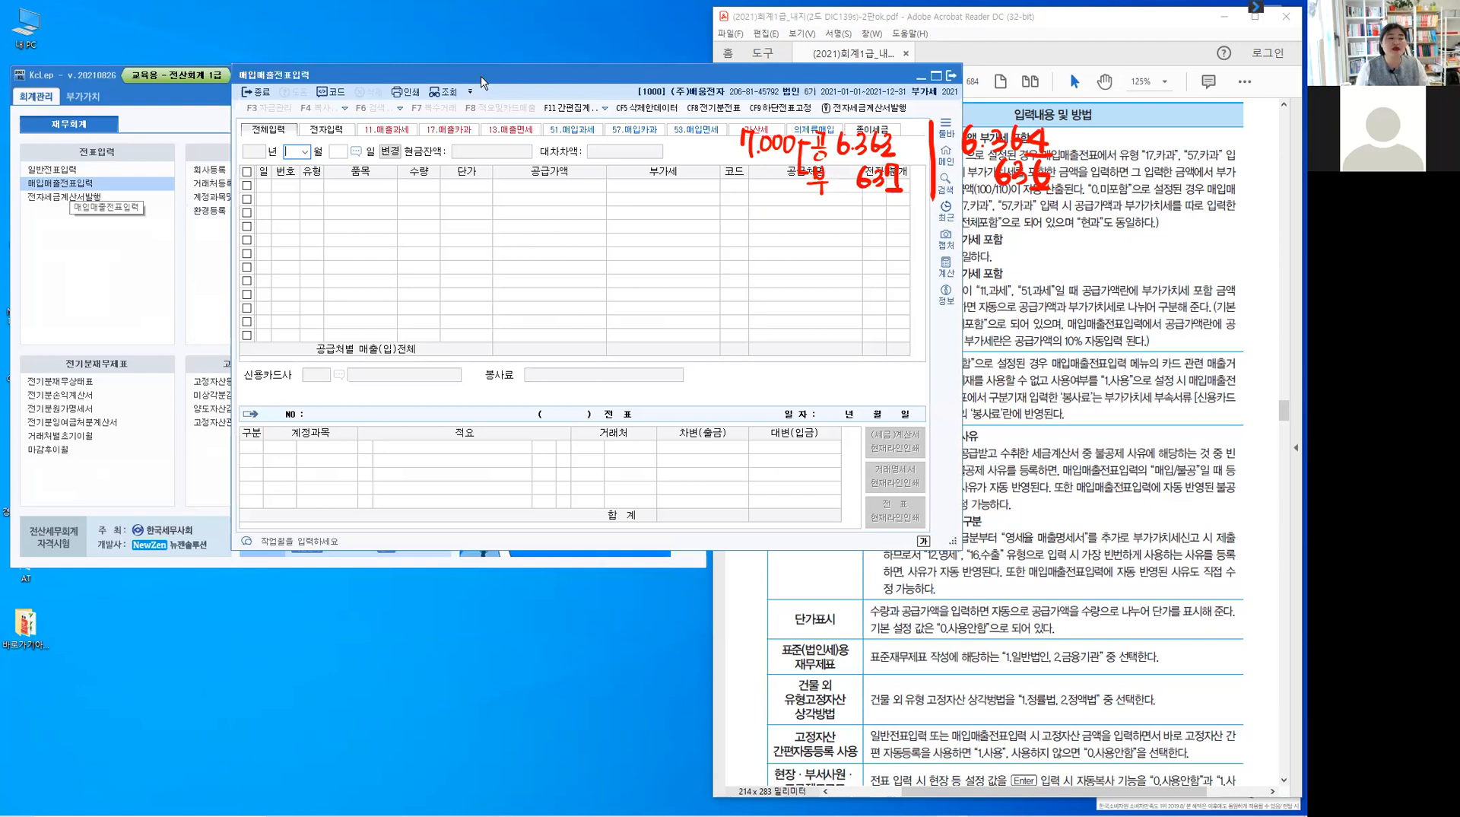
drag(481, 77, 252, 113)
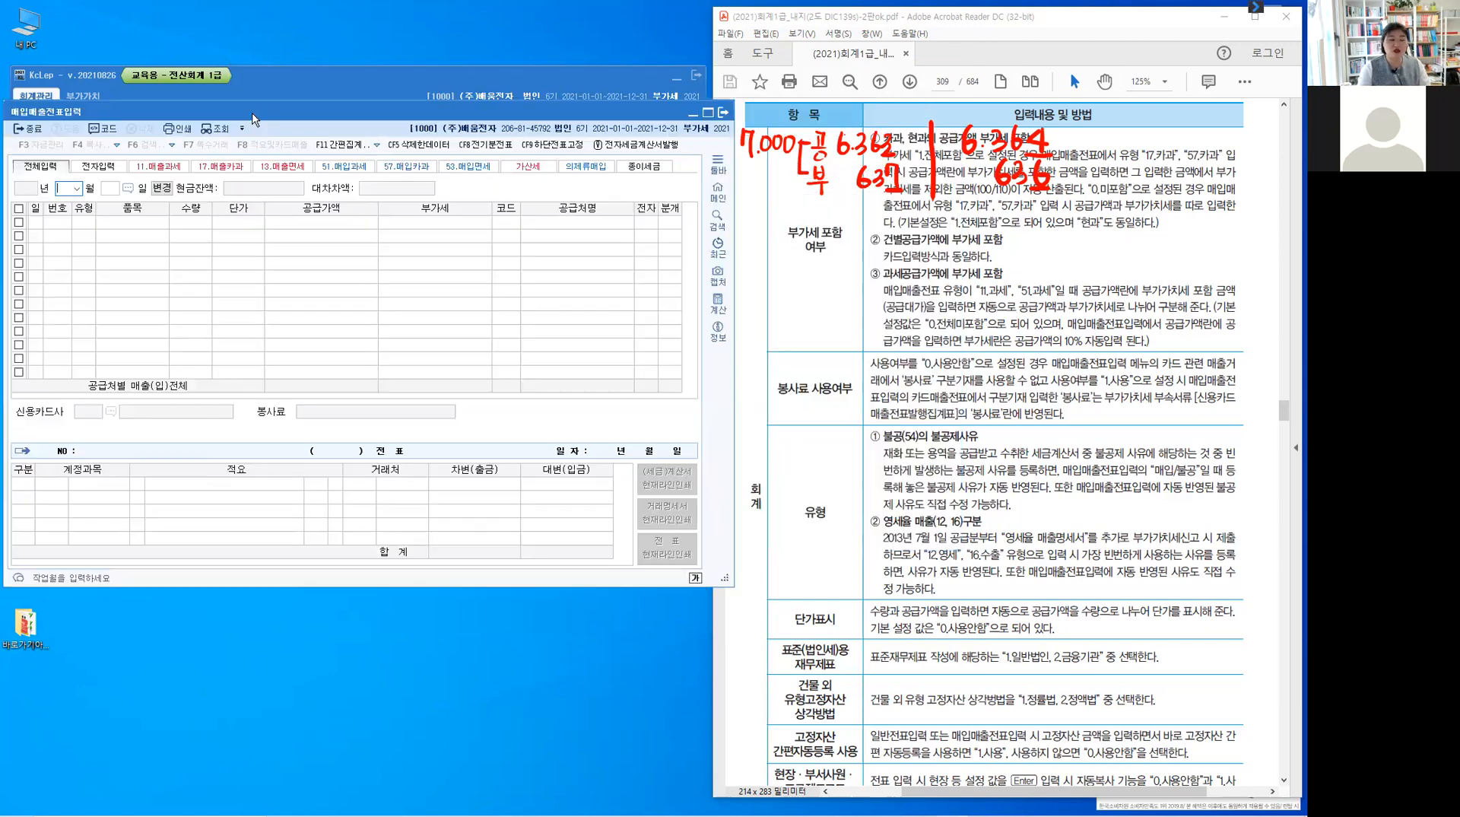
- Set the voucher period to January 2021 and start an entry line for day 1
text(1)
key(Return)
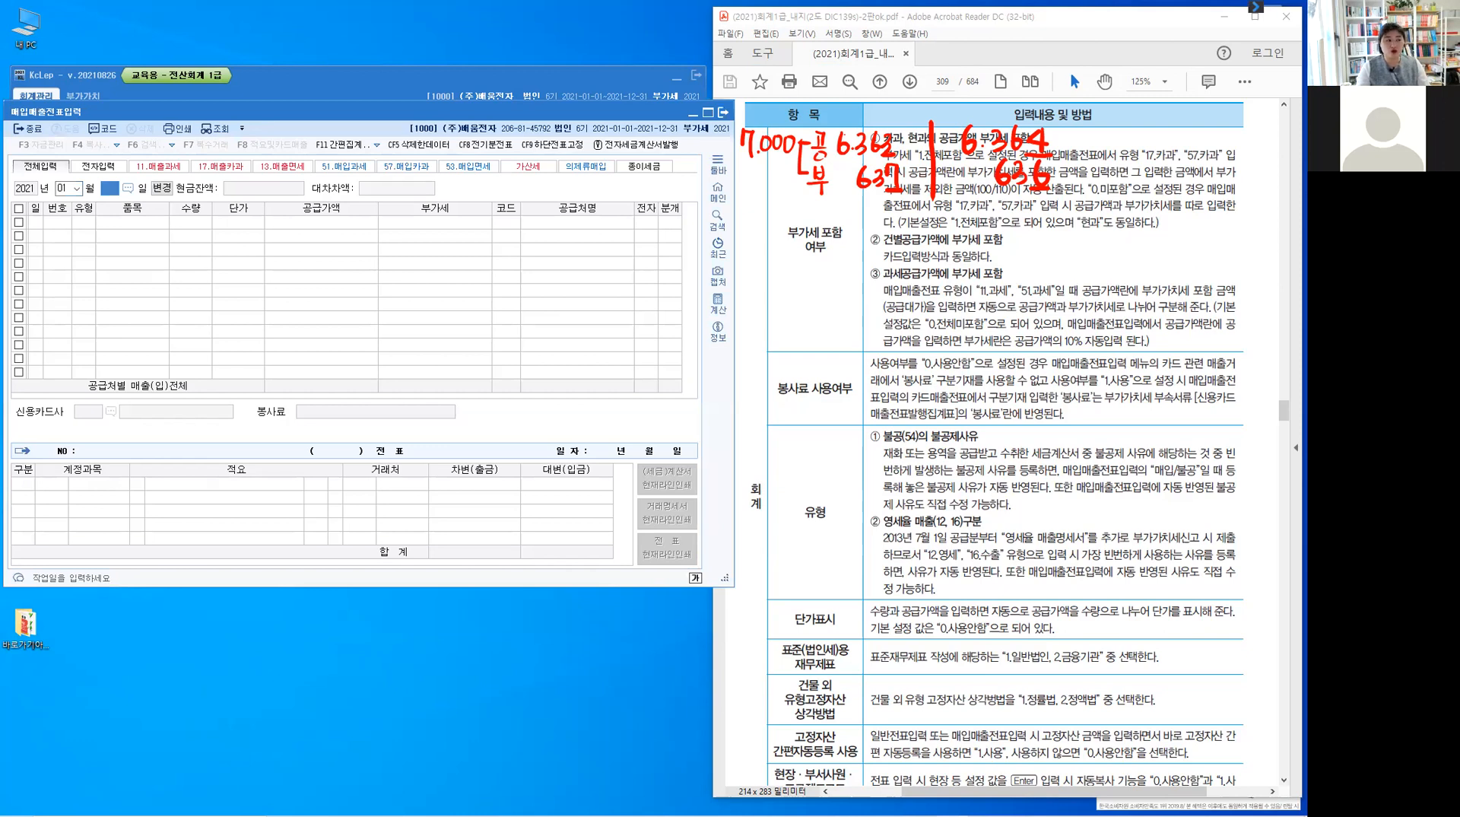
key(Return)
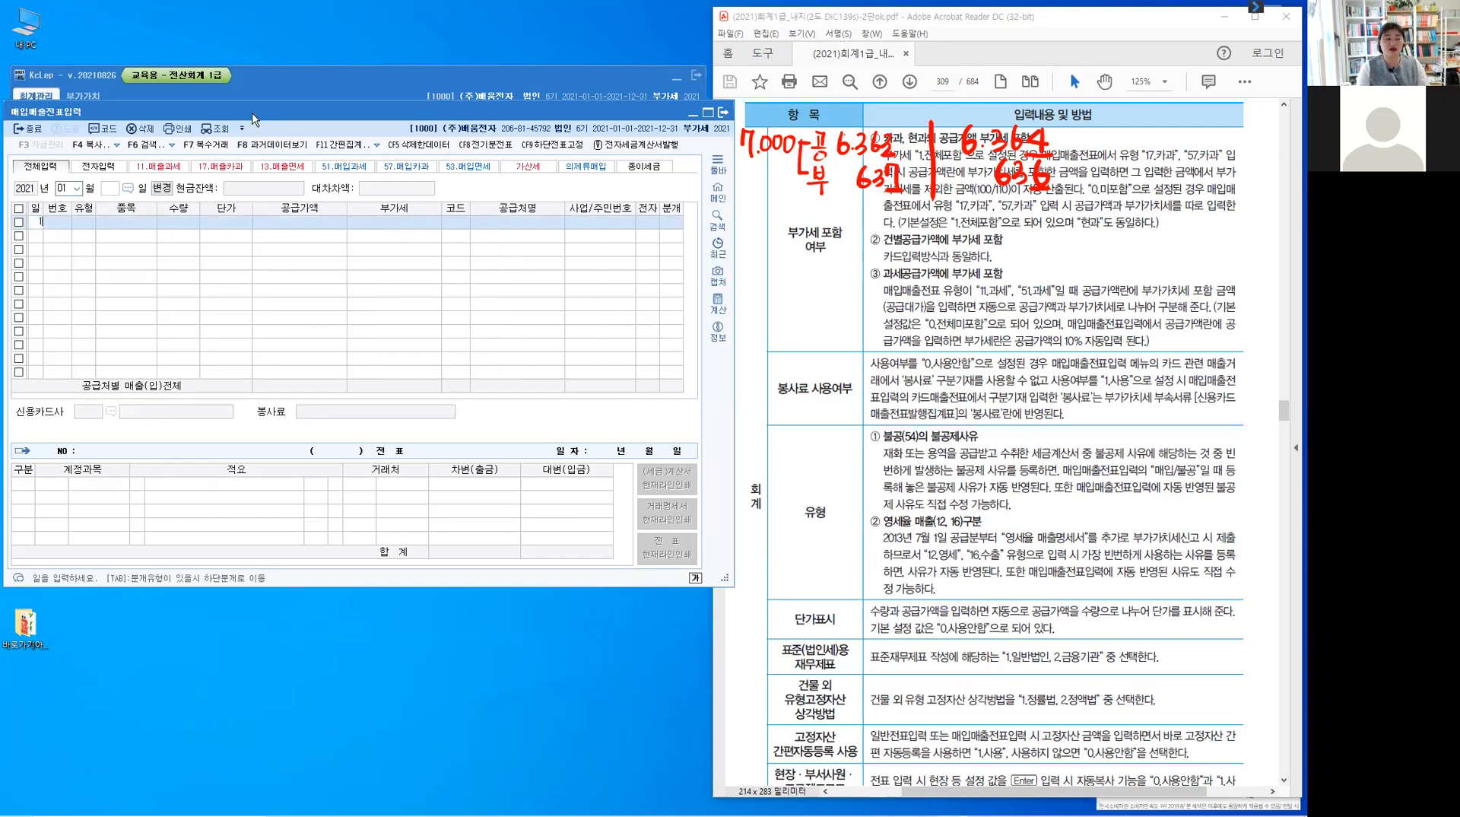
text(1)
key(Return)
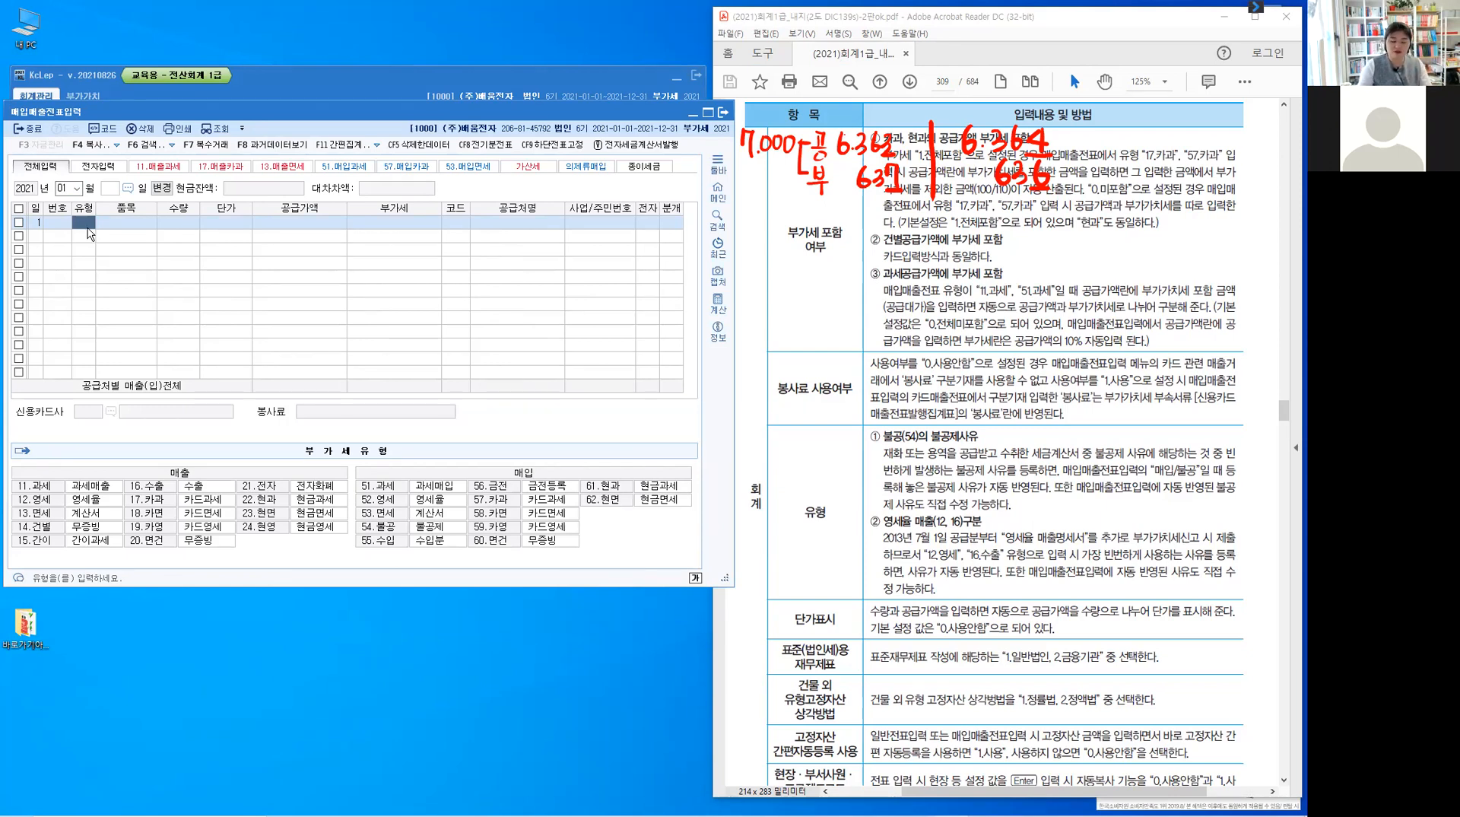
- Set the entry's type to 17.카과 and its item to 햄버거, leaving quantity and unit price blank
text(1)
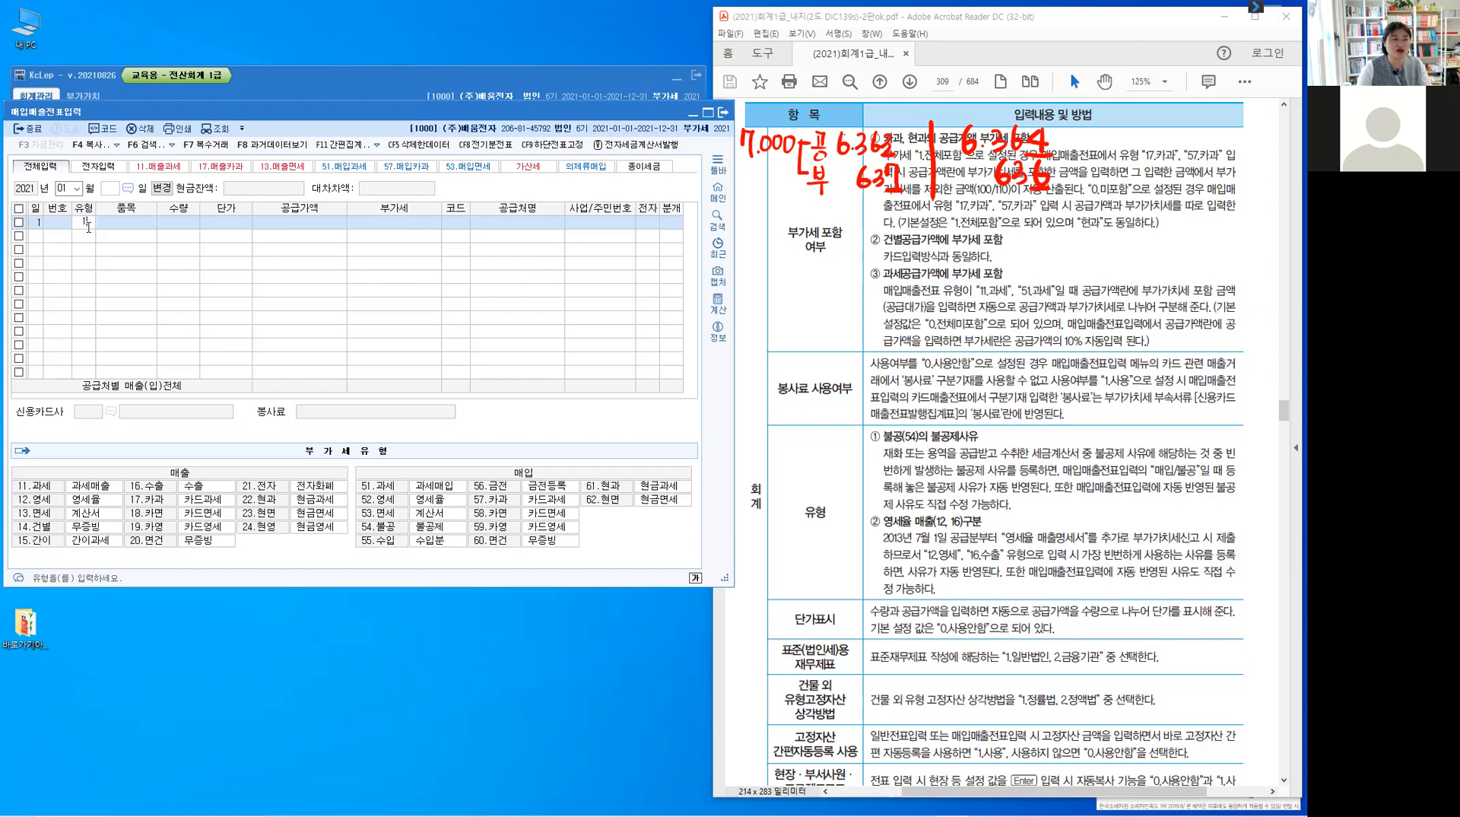
text(7)
key(Return)
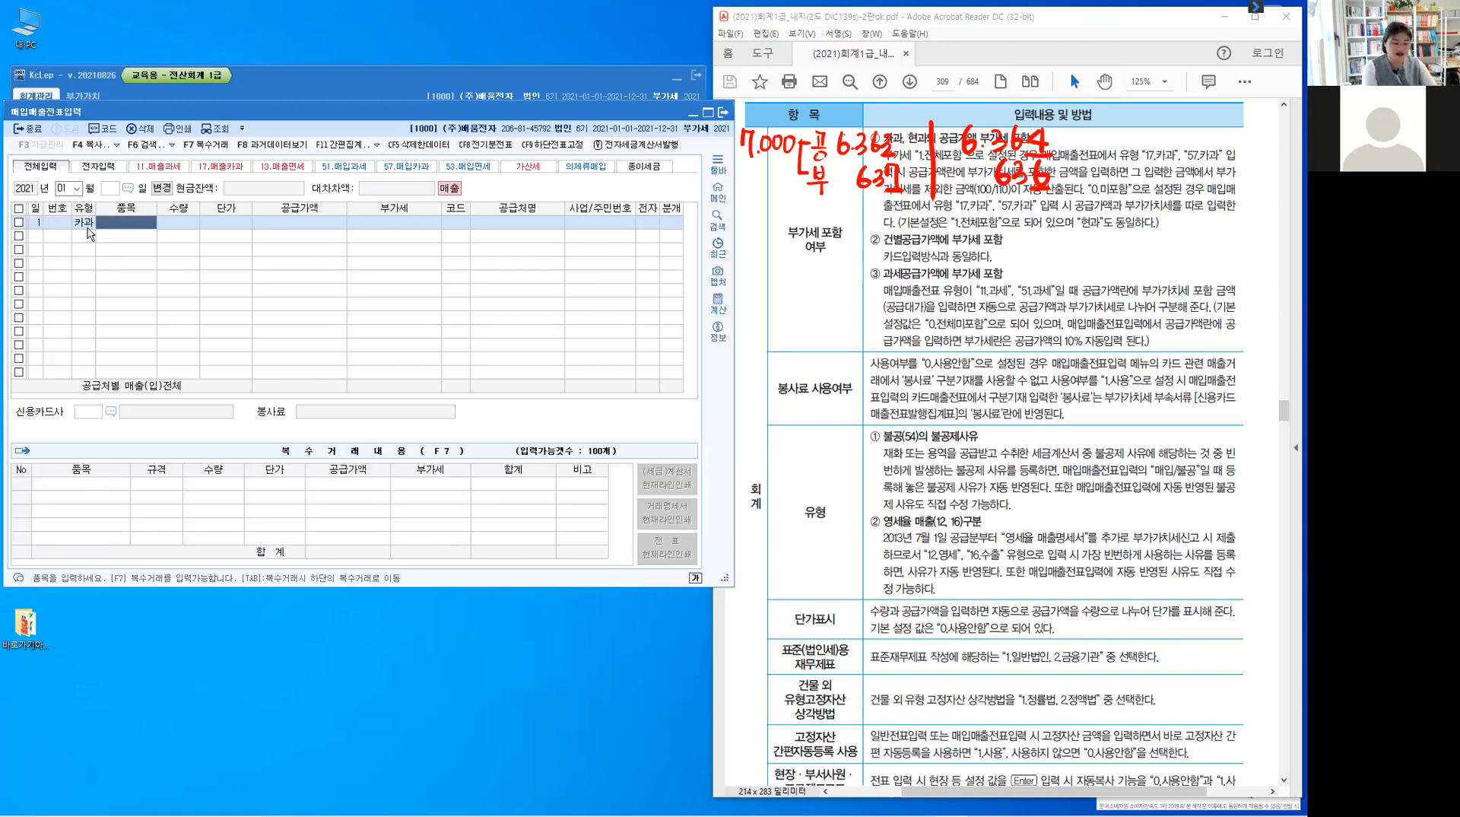
text(햄거)
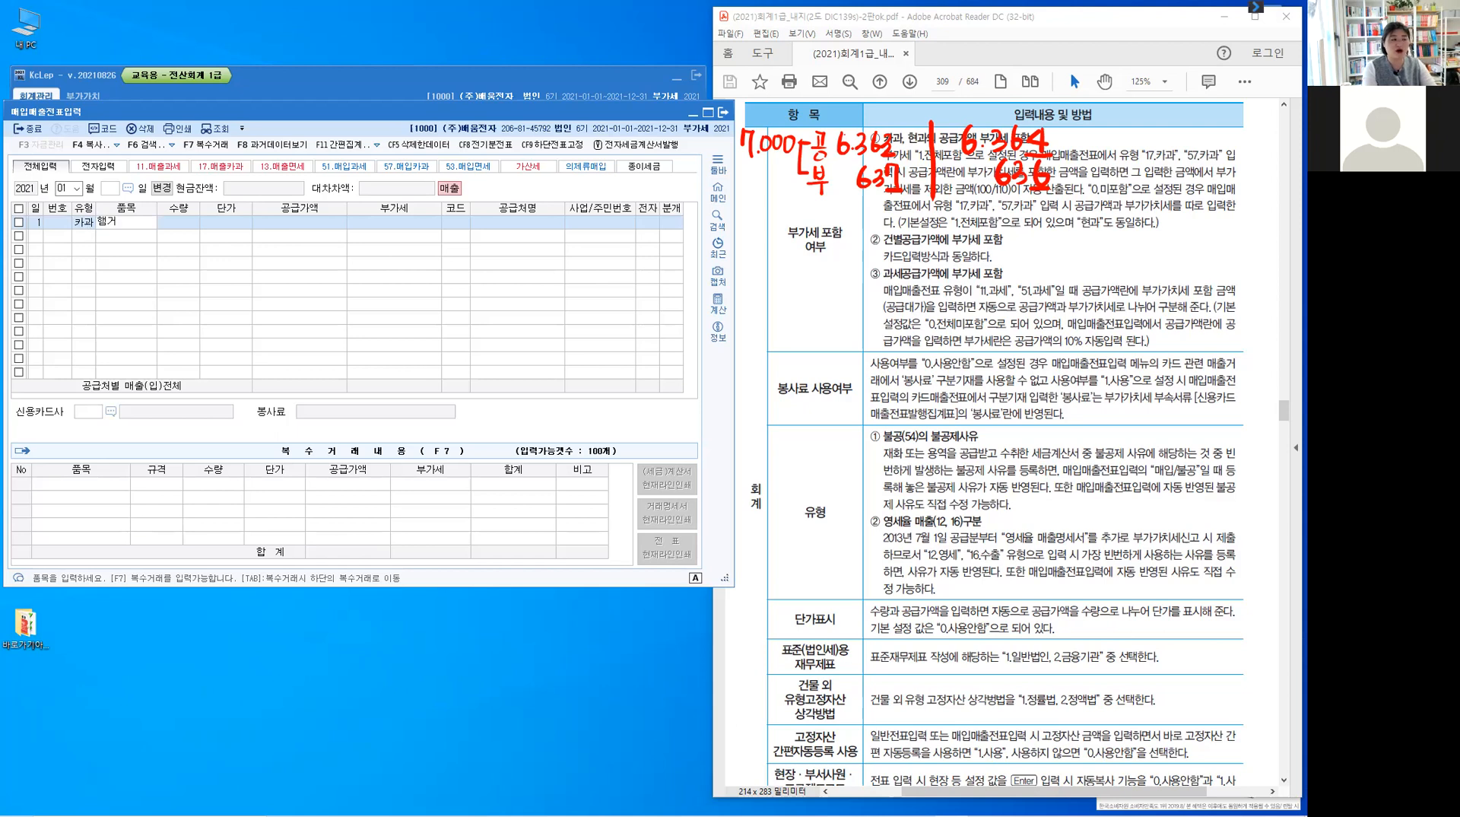
text(버거)
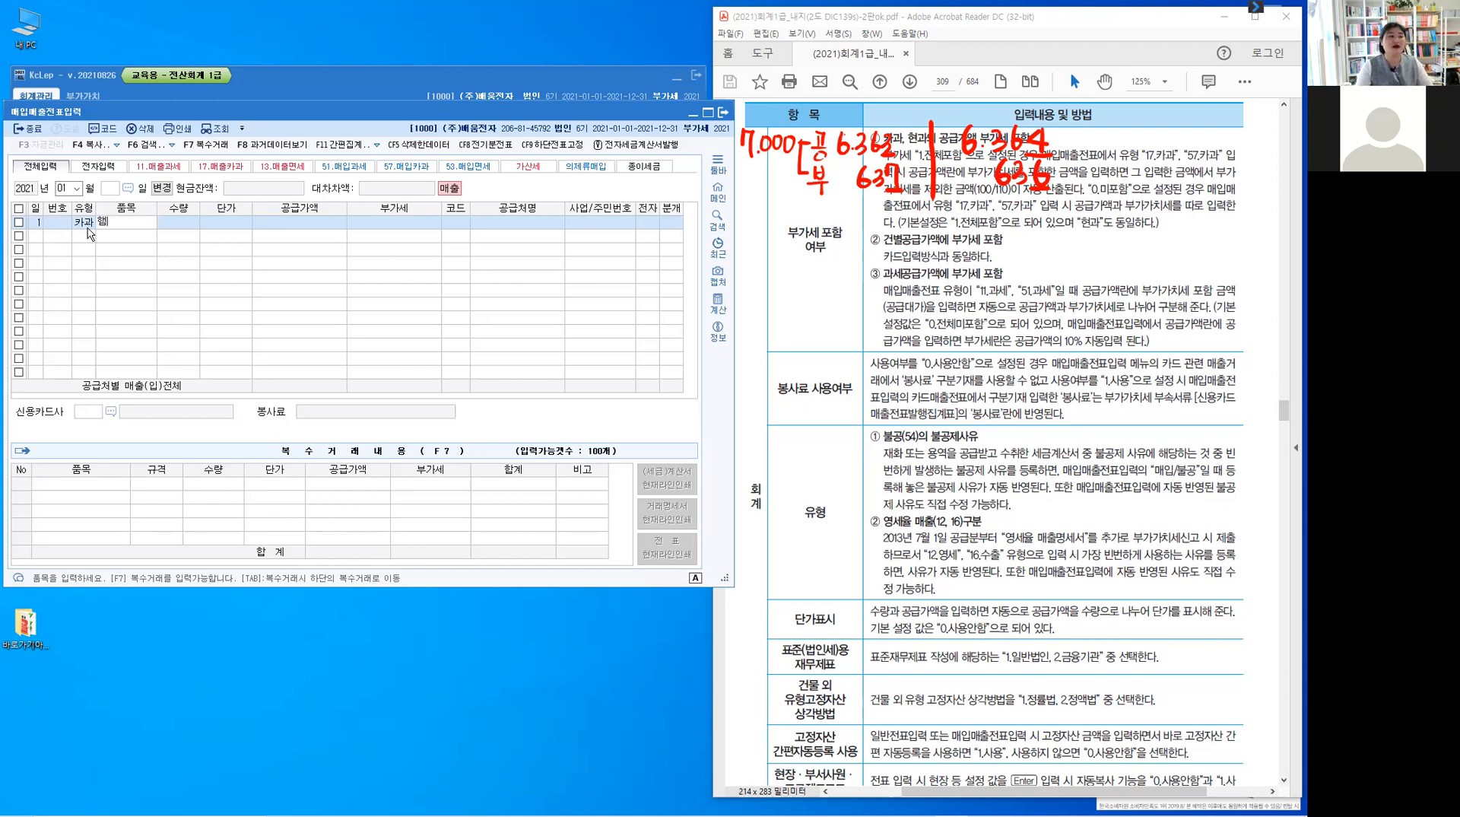
key(Return)
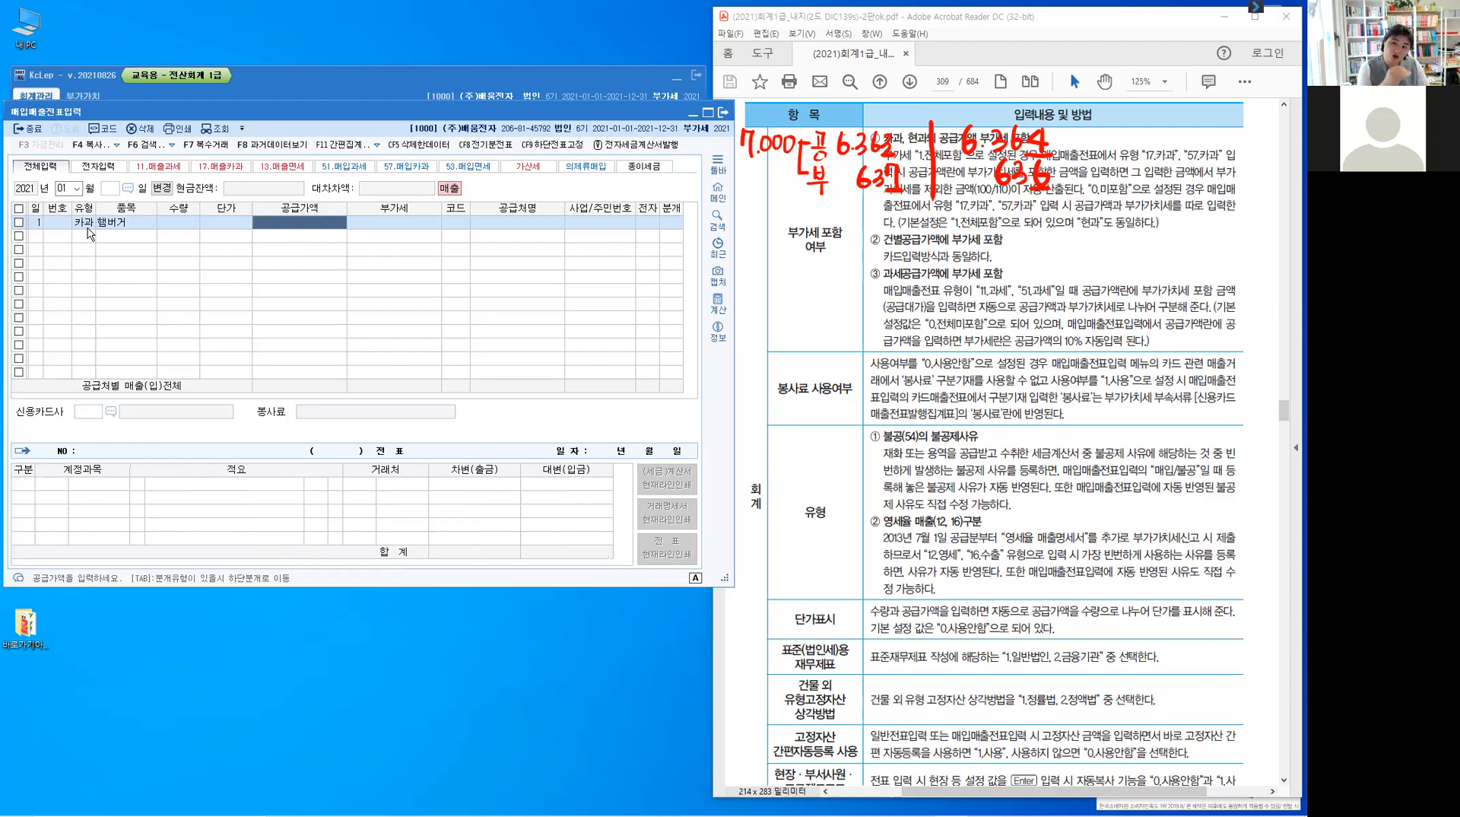
- Enter 7,000 as the 햄버거 entry's 공급가액 and complete the line without a supplier code
text(7)
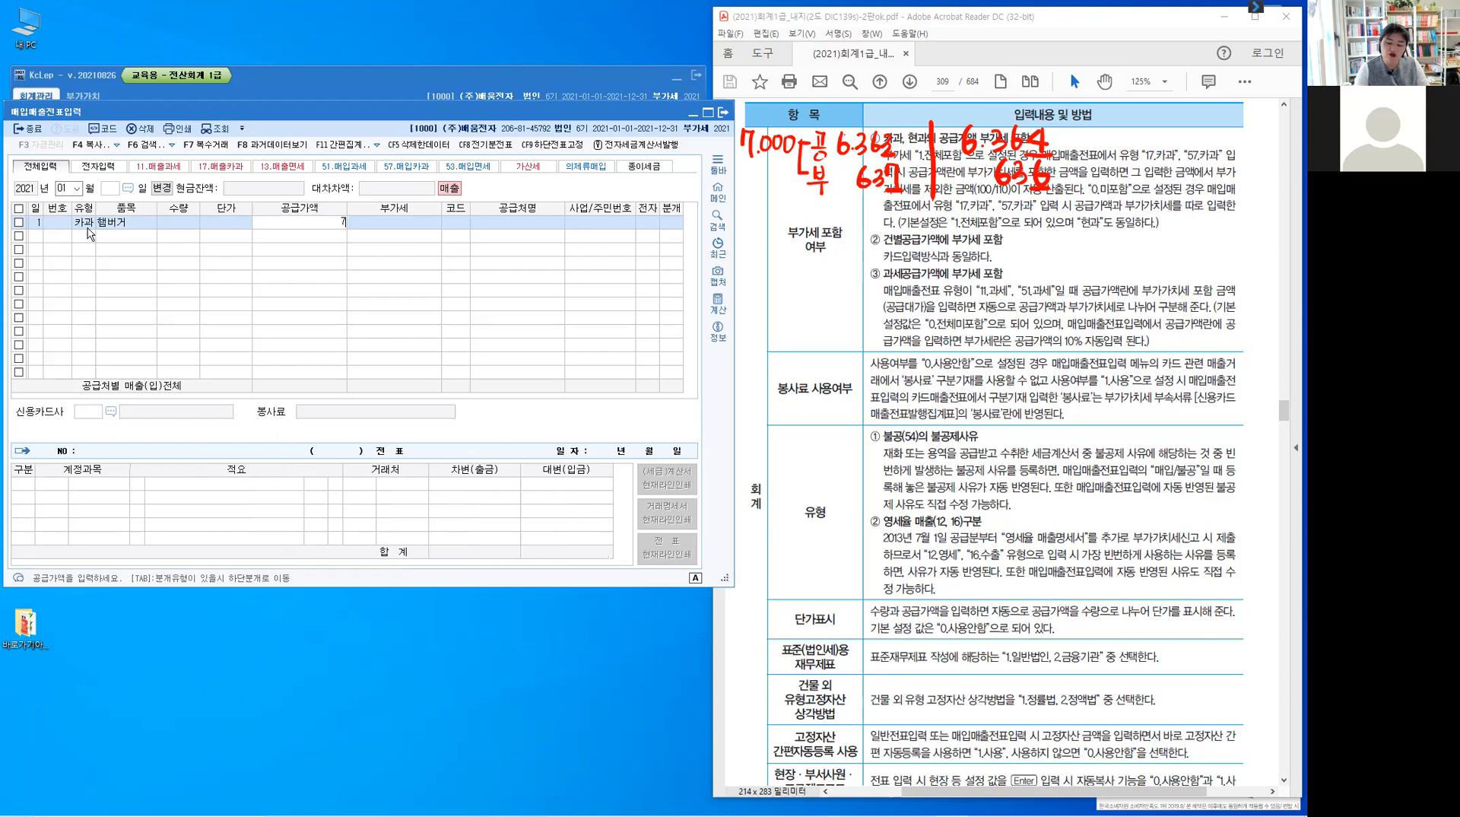
text(,000)
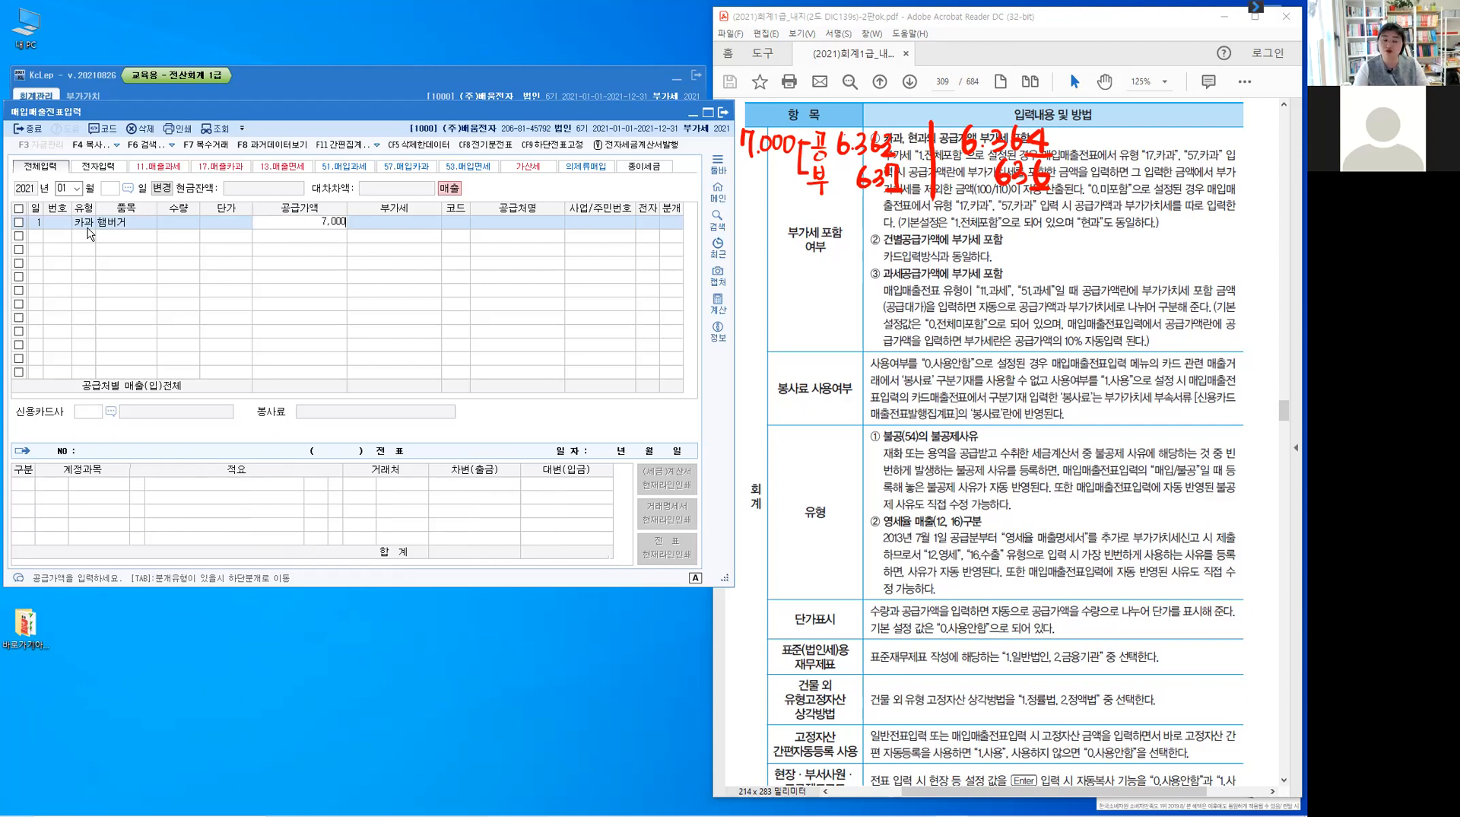
key(Return)
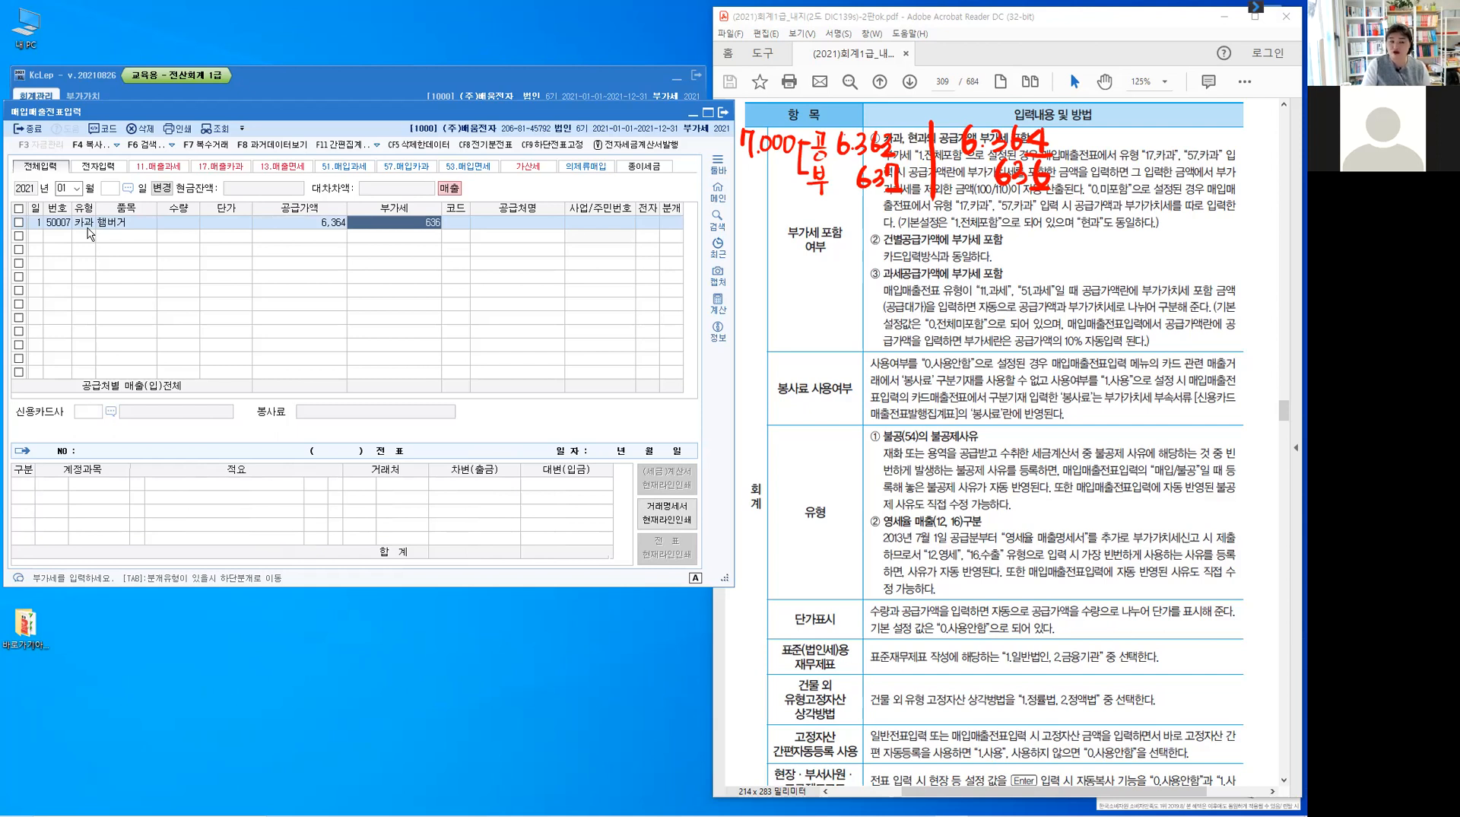
key(Return)
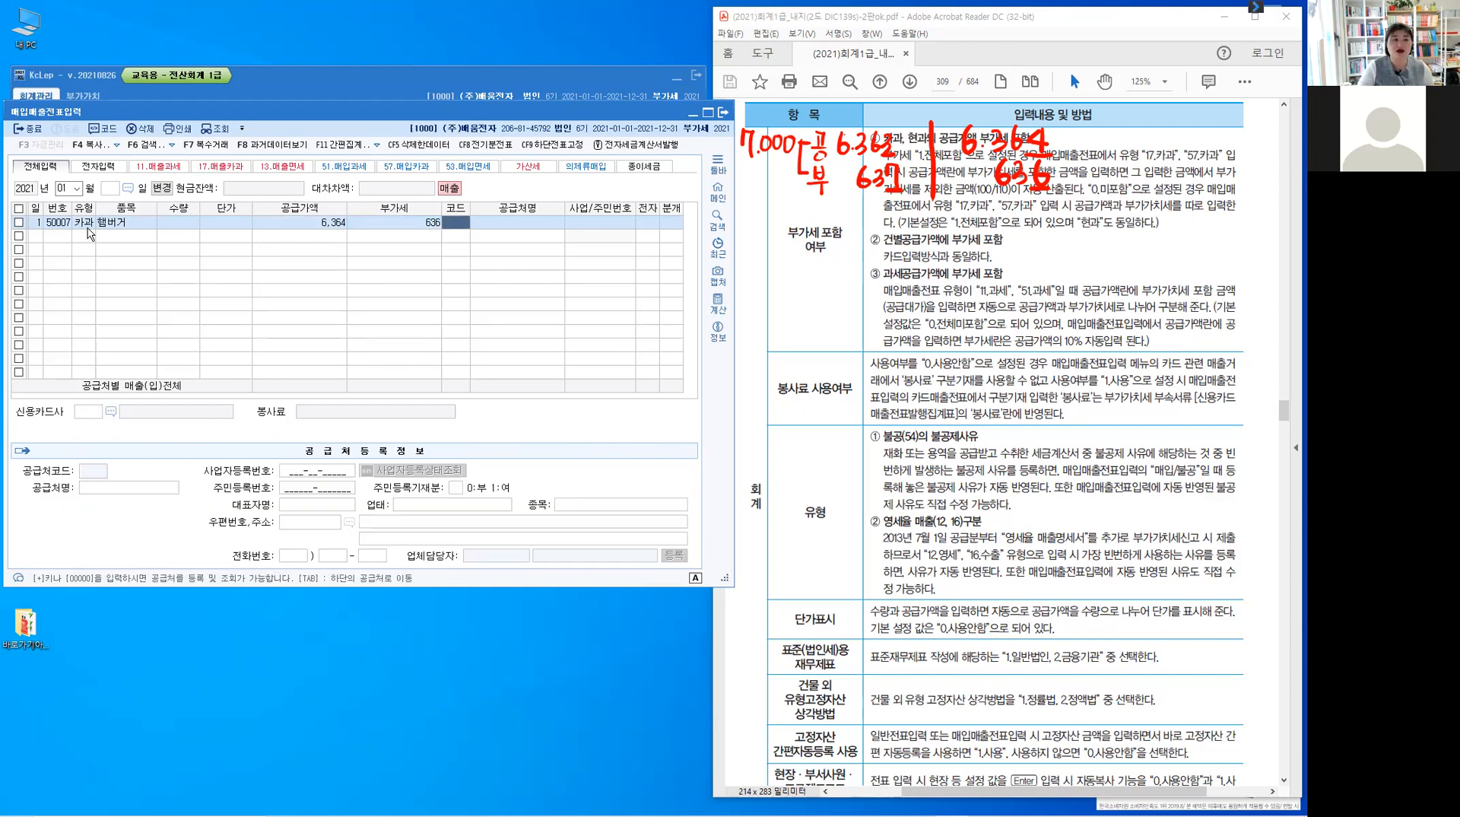
key(Return)
key(Return)
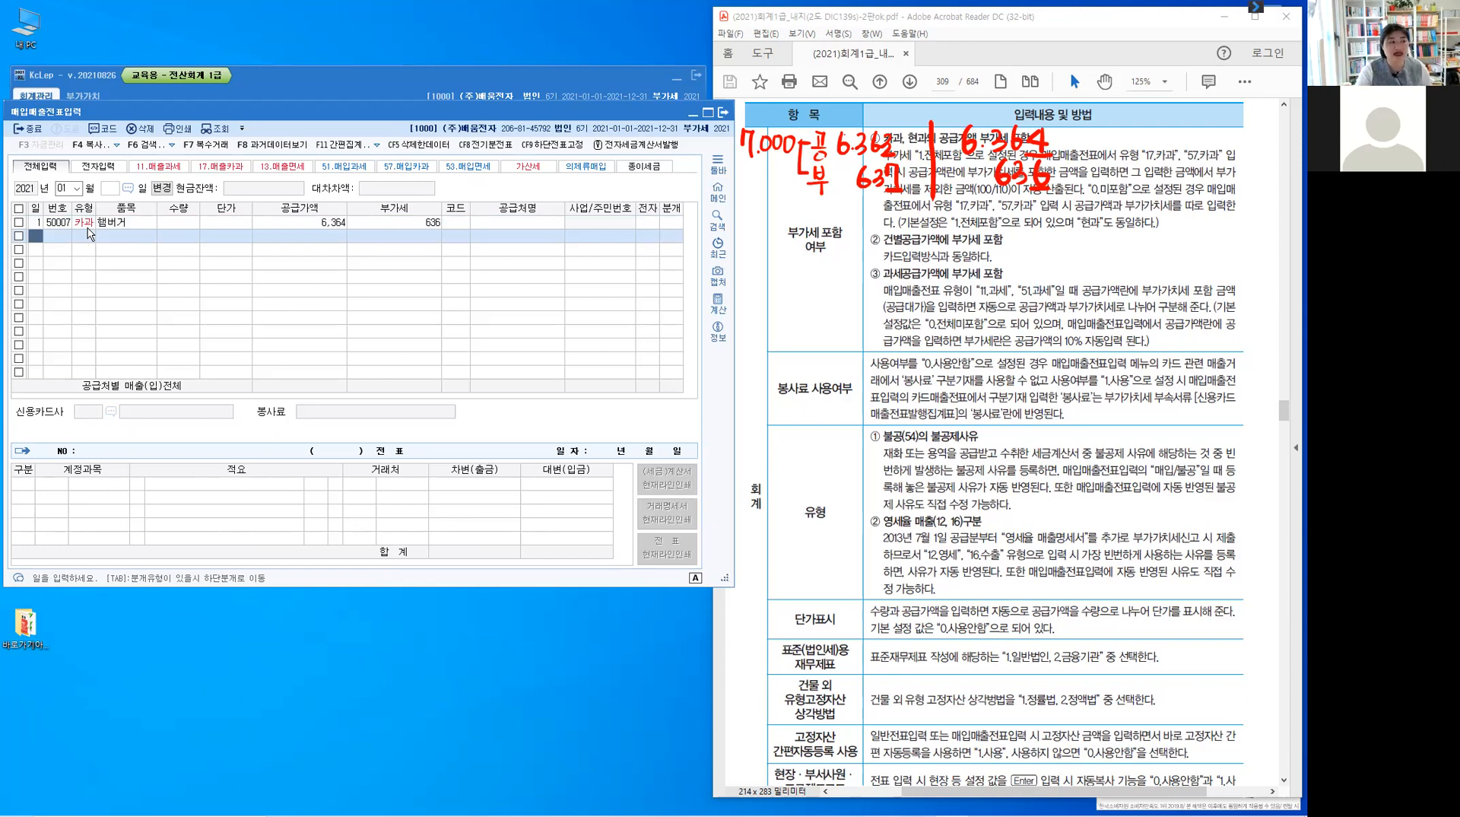
- Start another entry line for day 1 with type 17.카과 and item 햄버거, leaving quantity and unit price blank
text(1)
key(Return)
text(17)
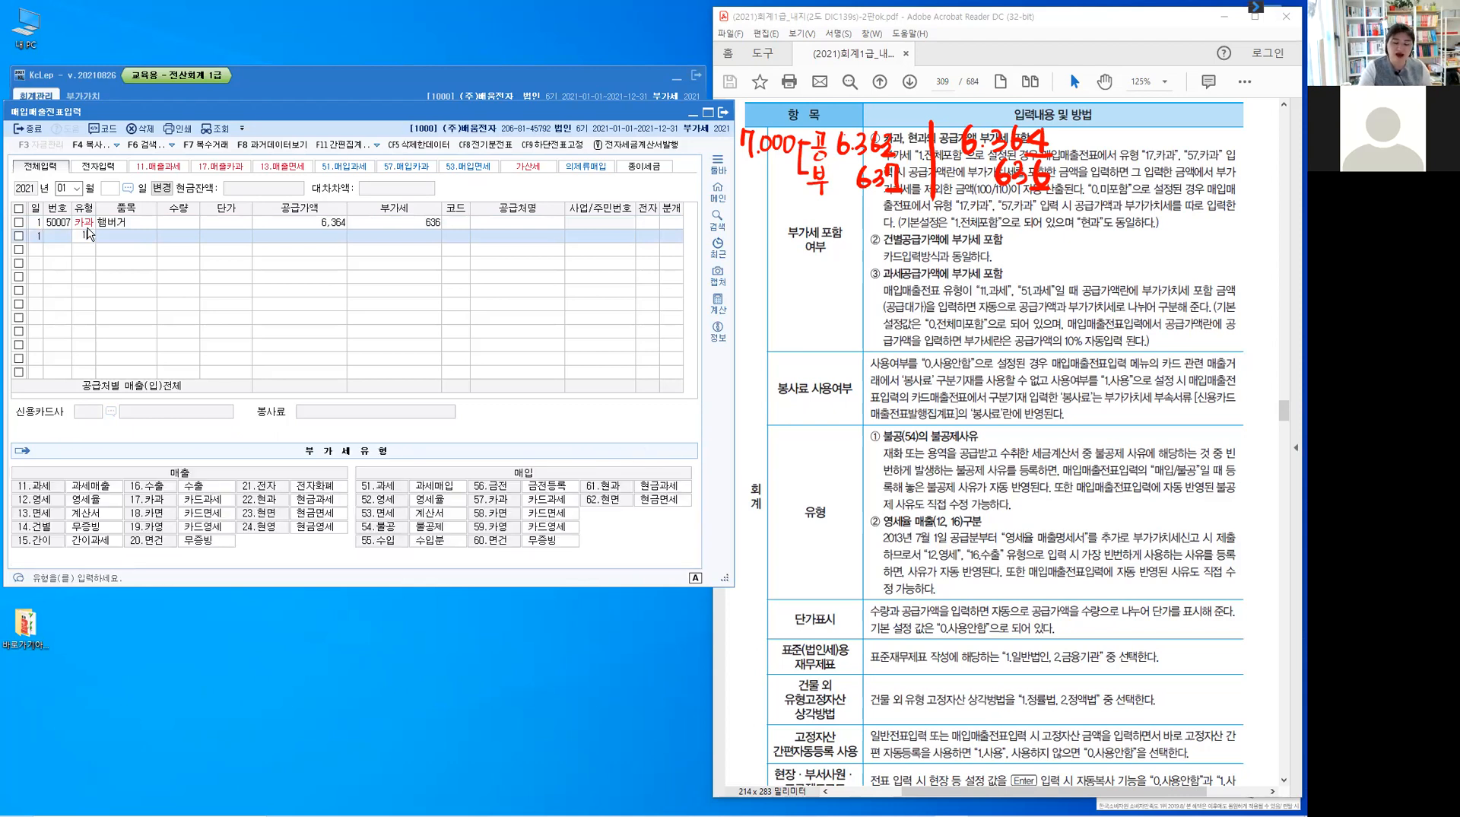
key(Return)
key(Return)
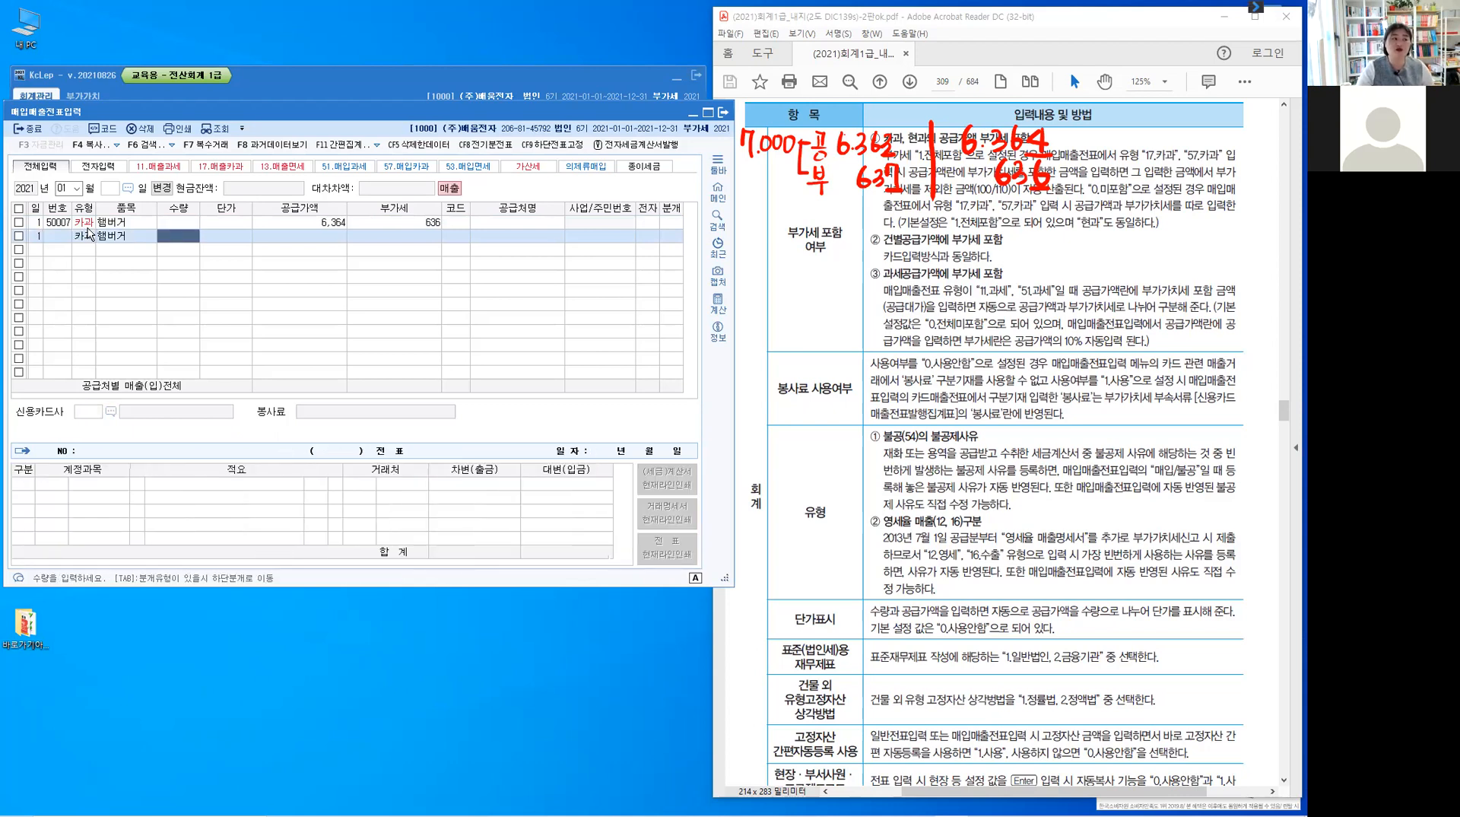
key(Return)
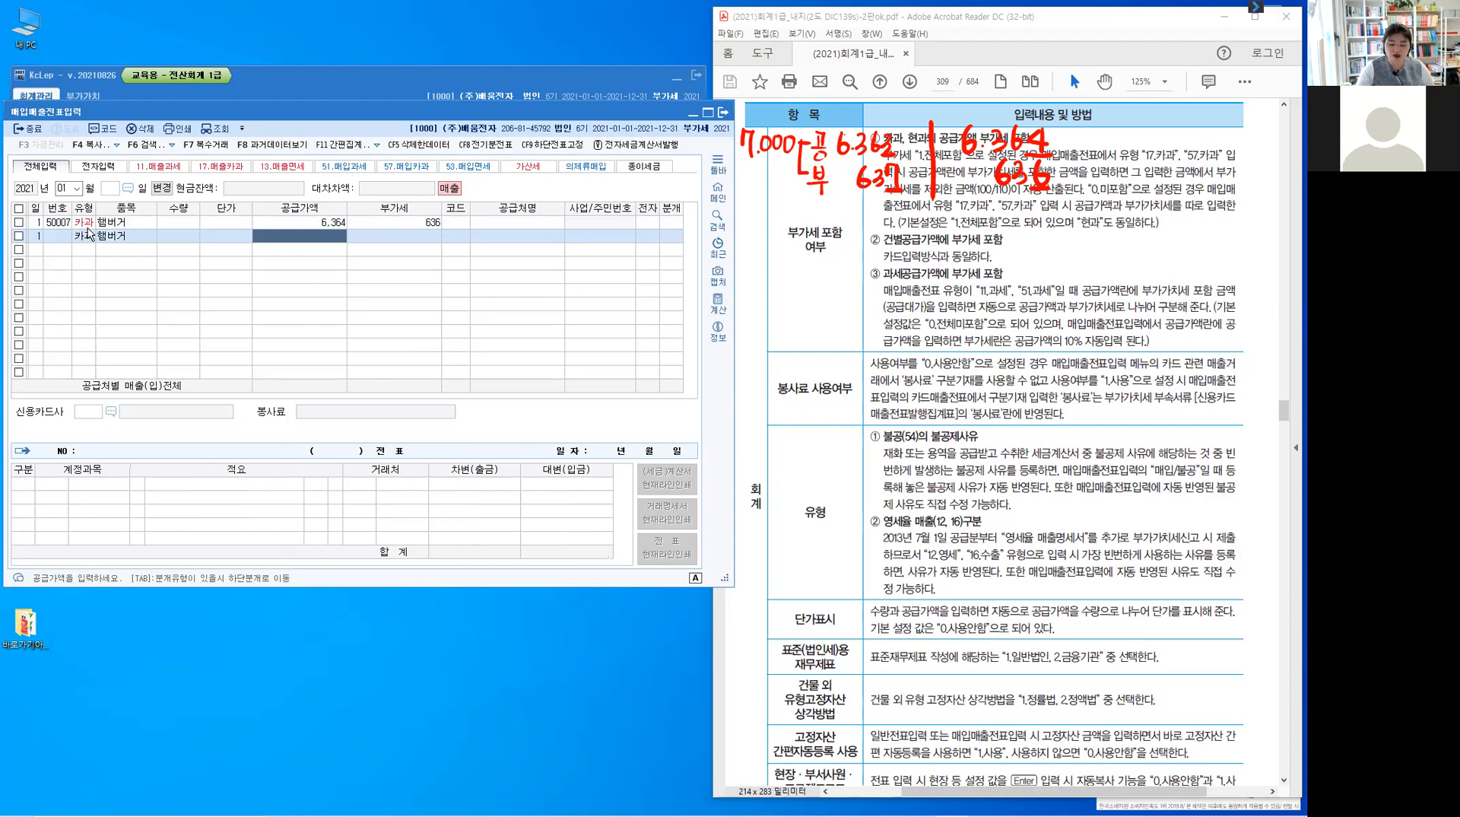
- Enter 6,363 as the second 햄버거 line's 공급가액 and accept the automatically calculated 부가세
text(6,363)
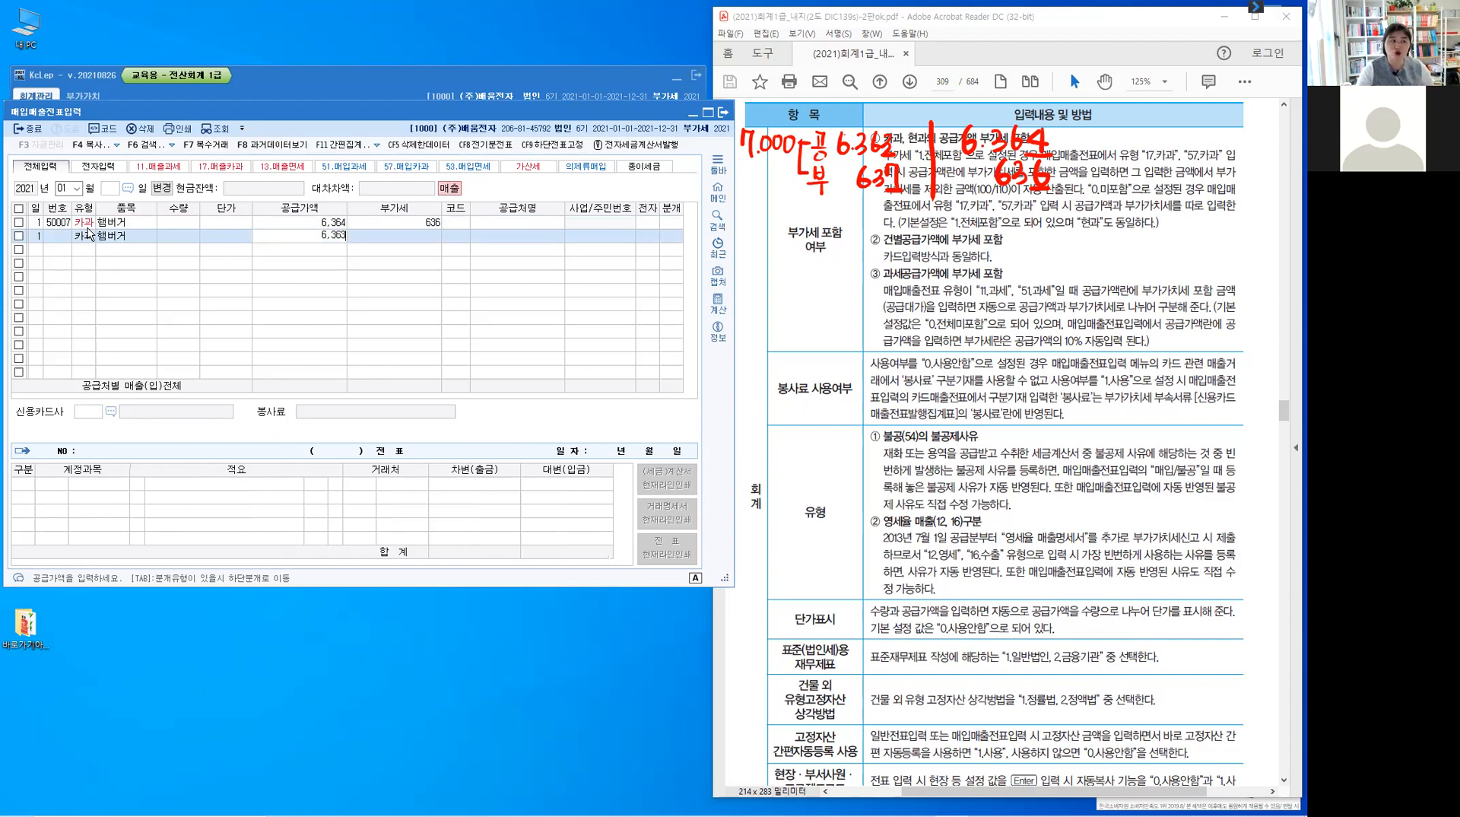
key(Return)
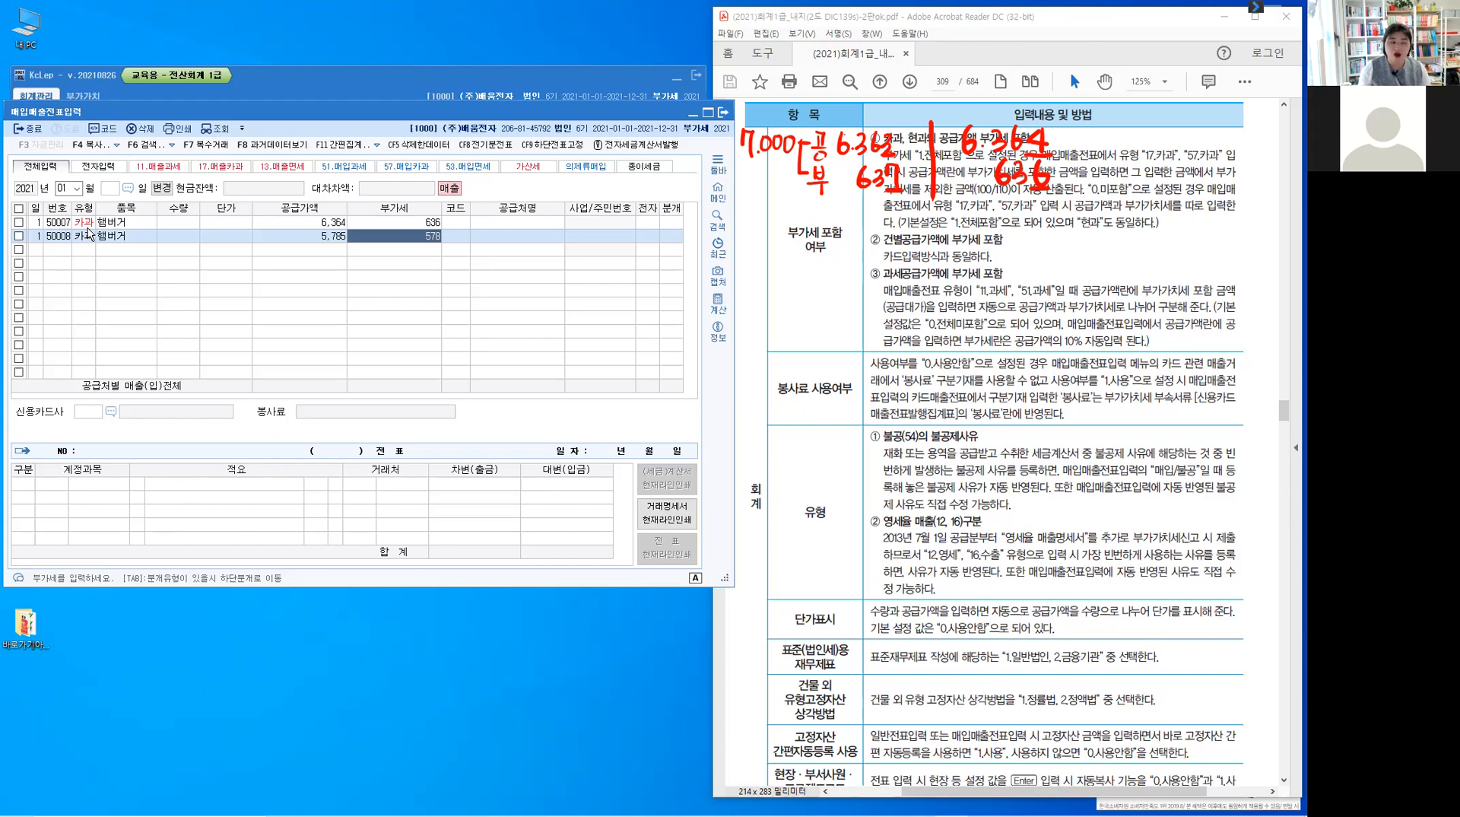
key(Return)
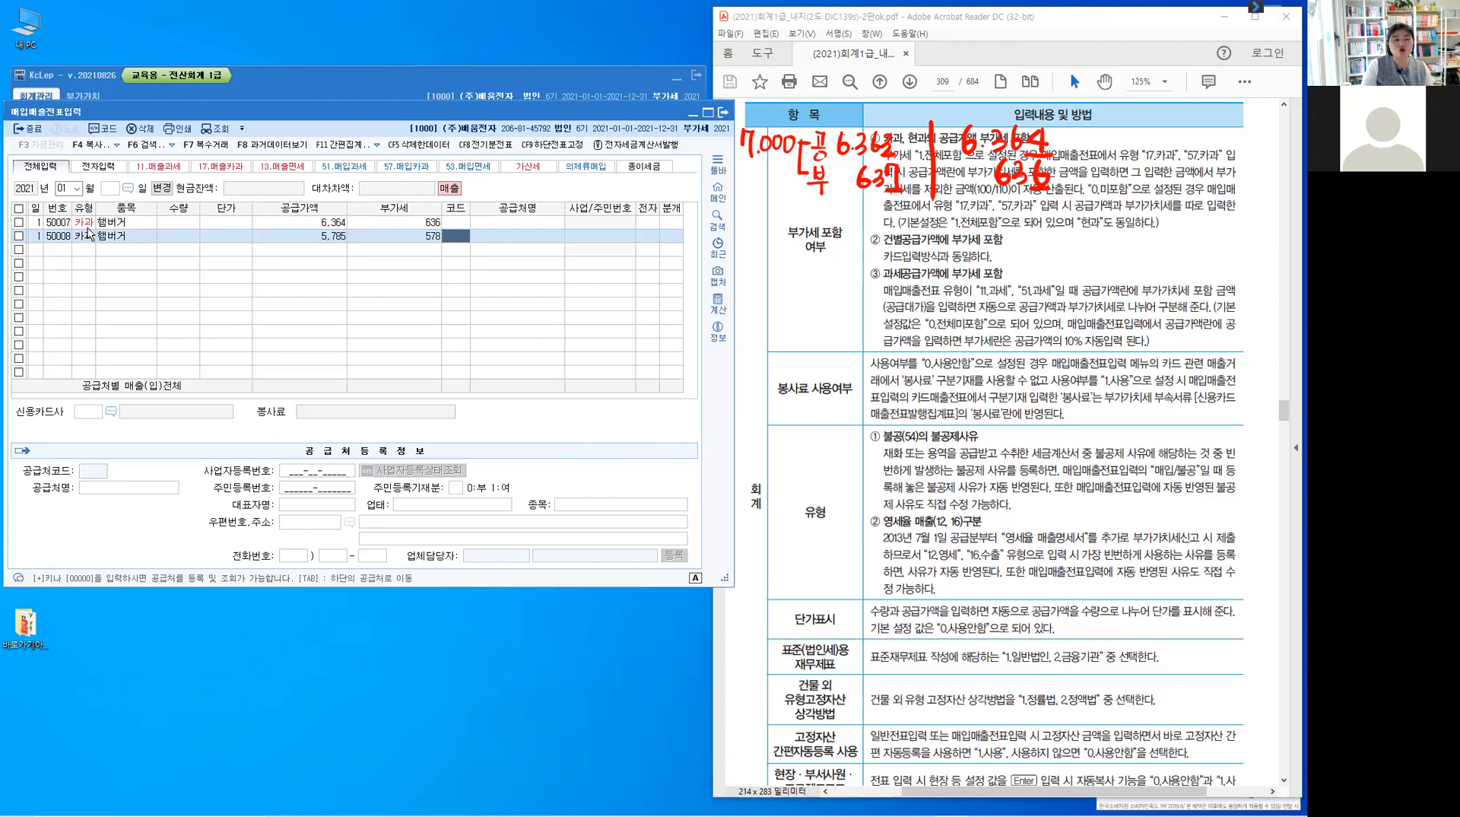
- Correct the second 햄버거 line to a 공급가액 of 6,363 and a 부가세 of 637
key(Left)
key(Left)
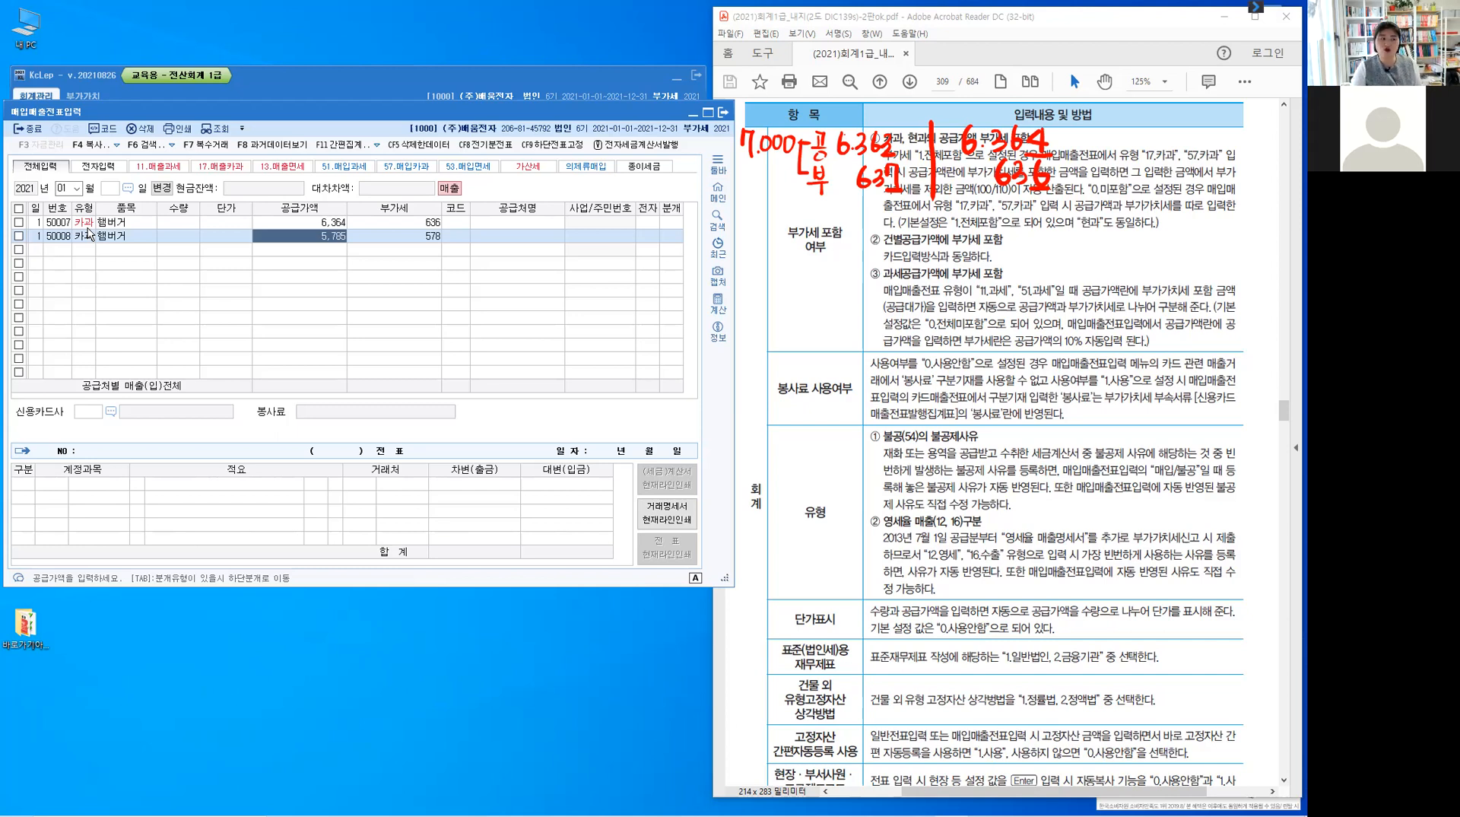
text(6,)
text(36)
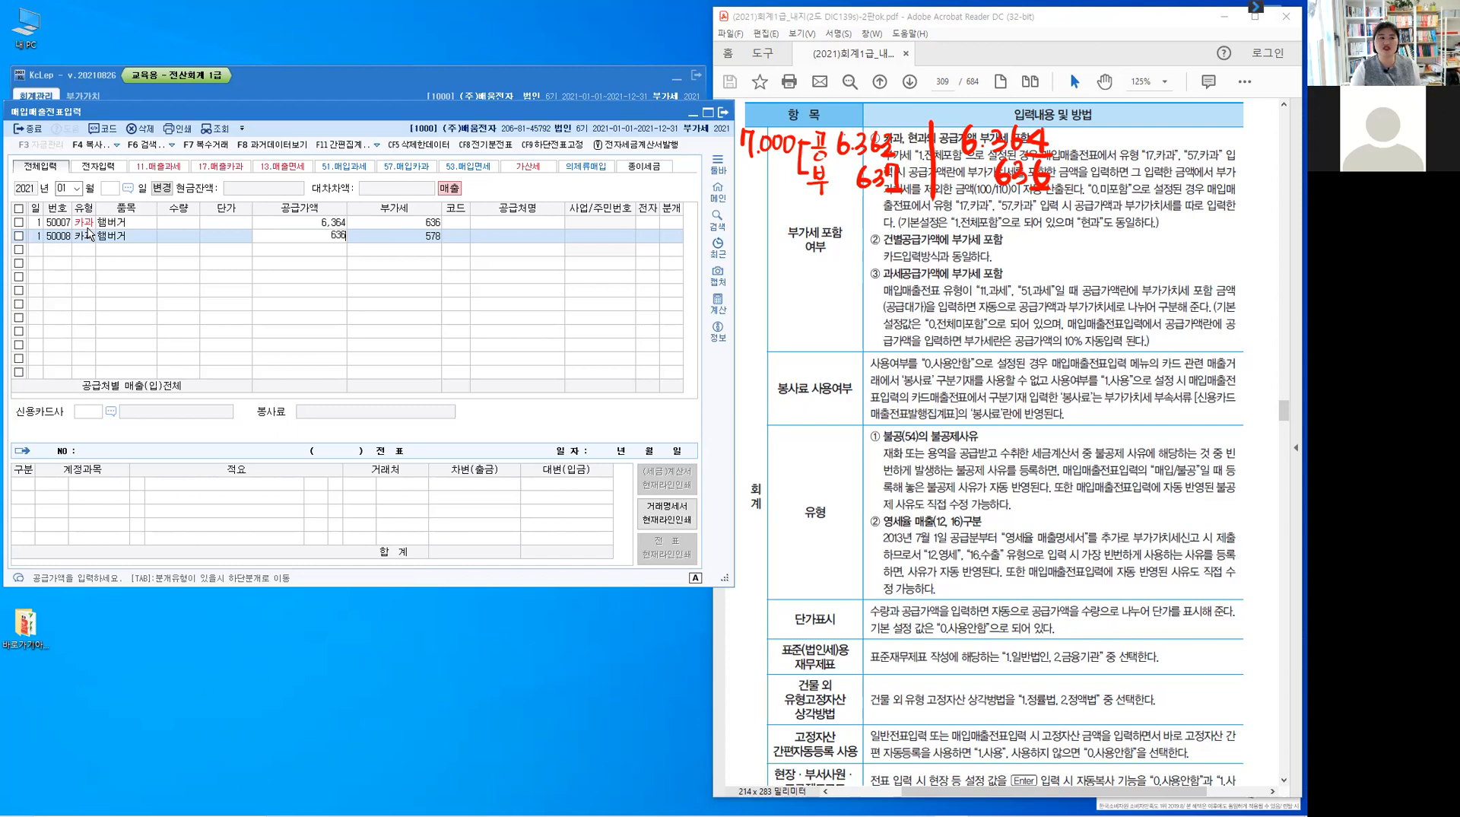
text(3)
key(Return)
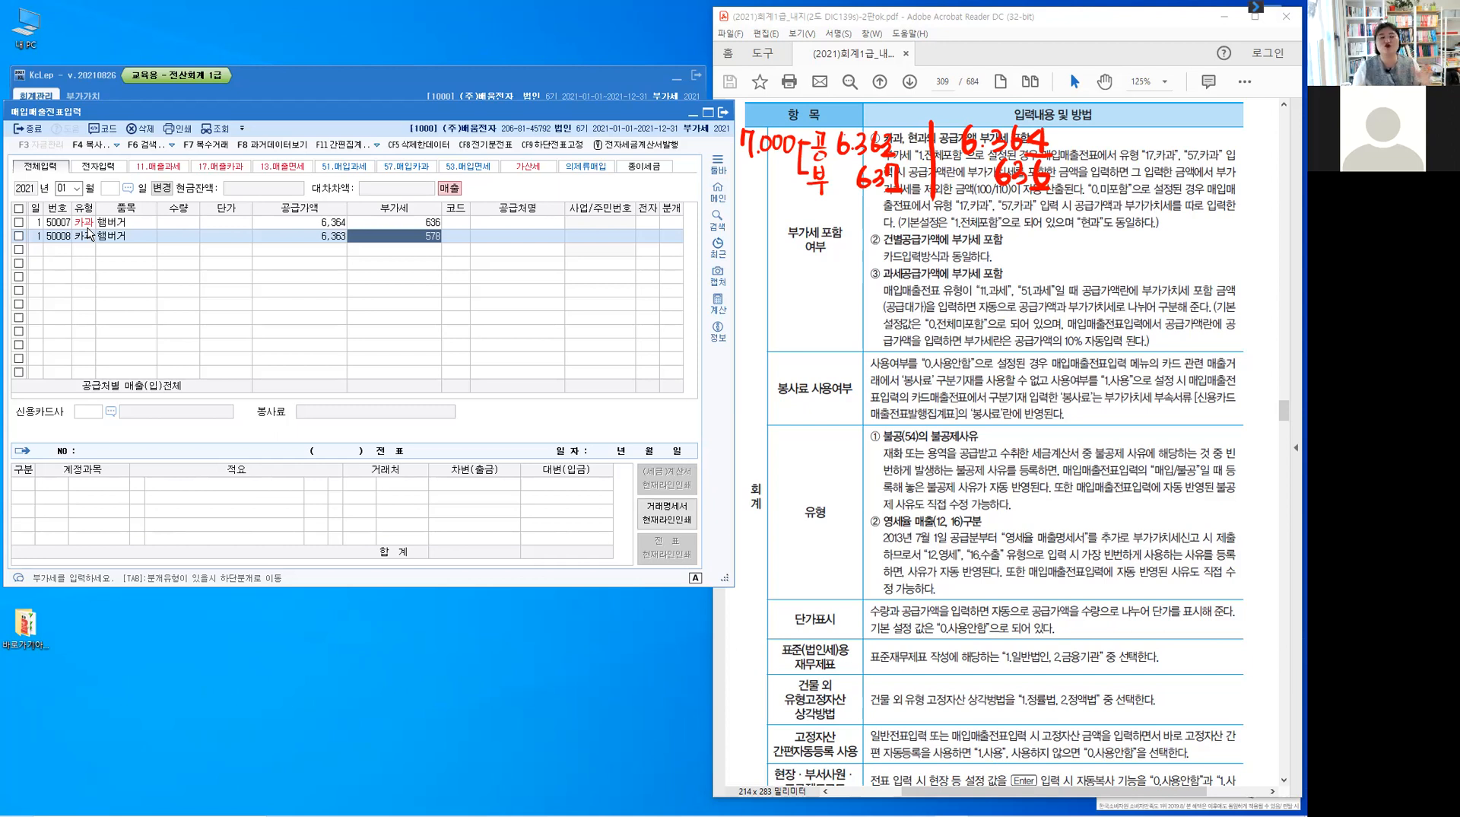
text(6)
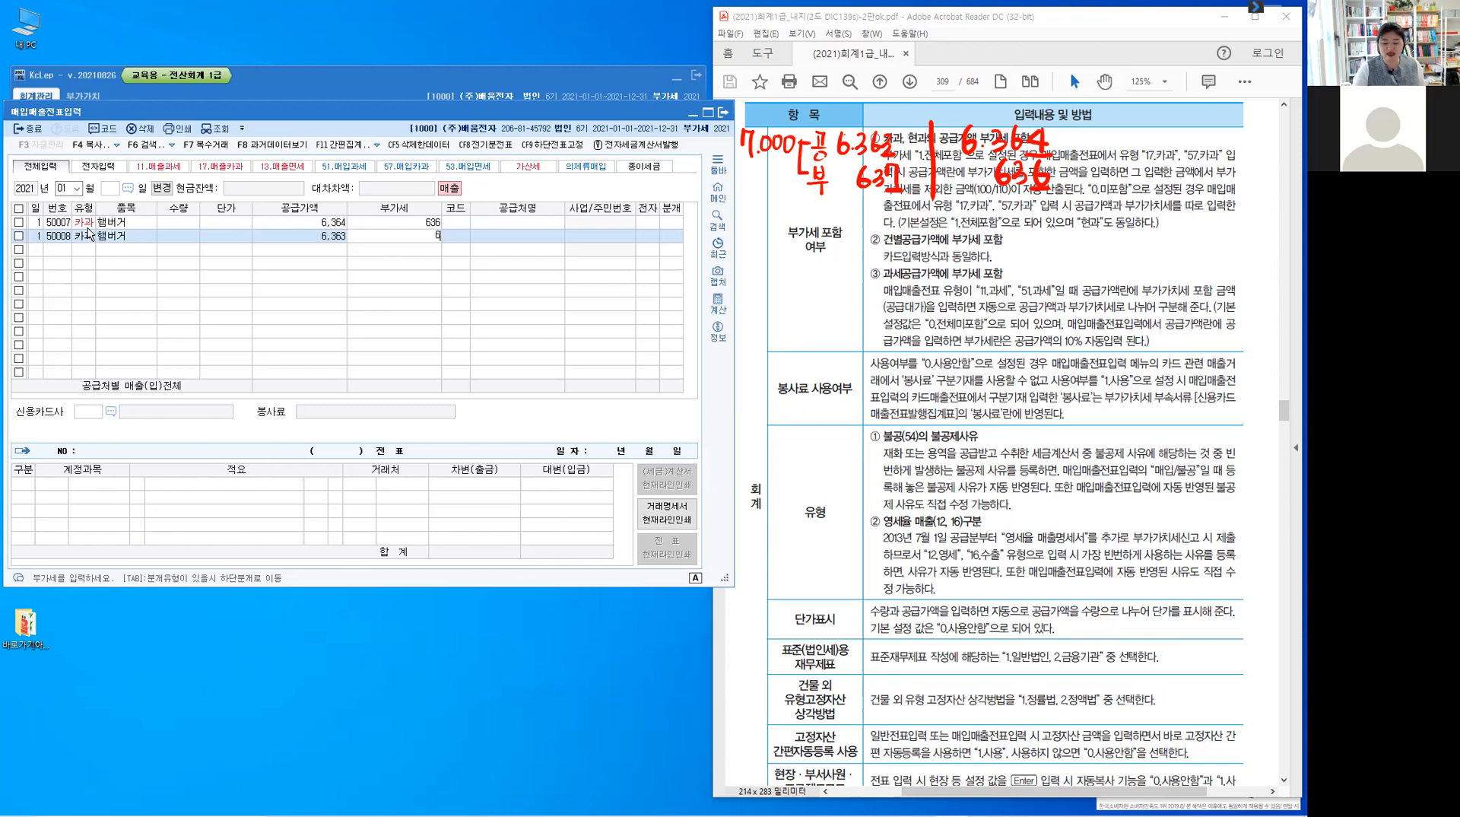
text(37)
key(Return)
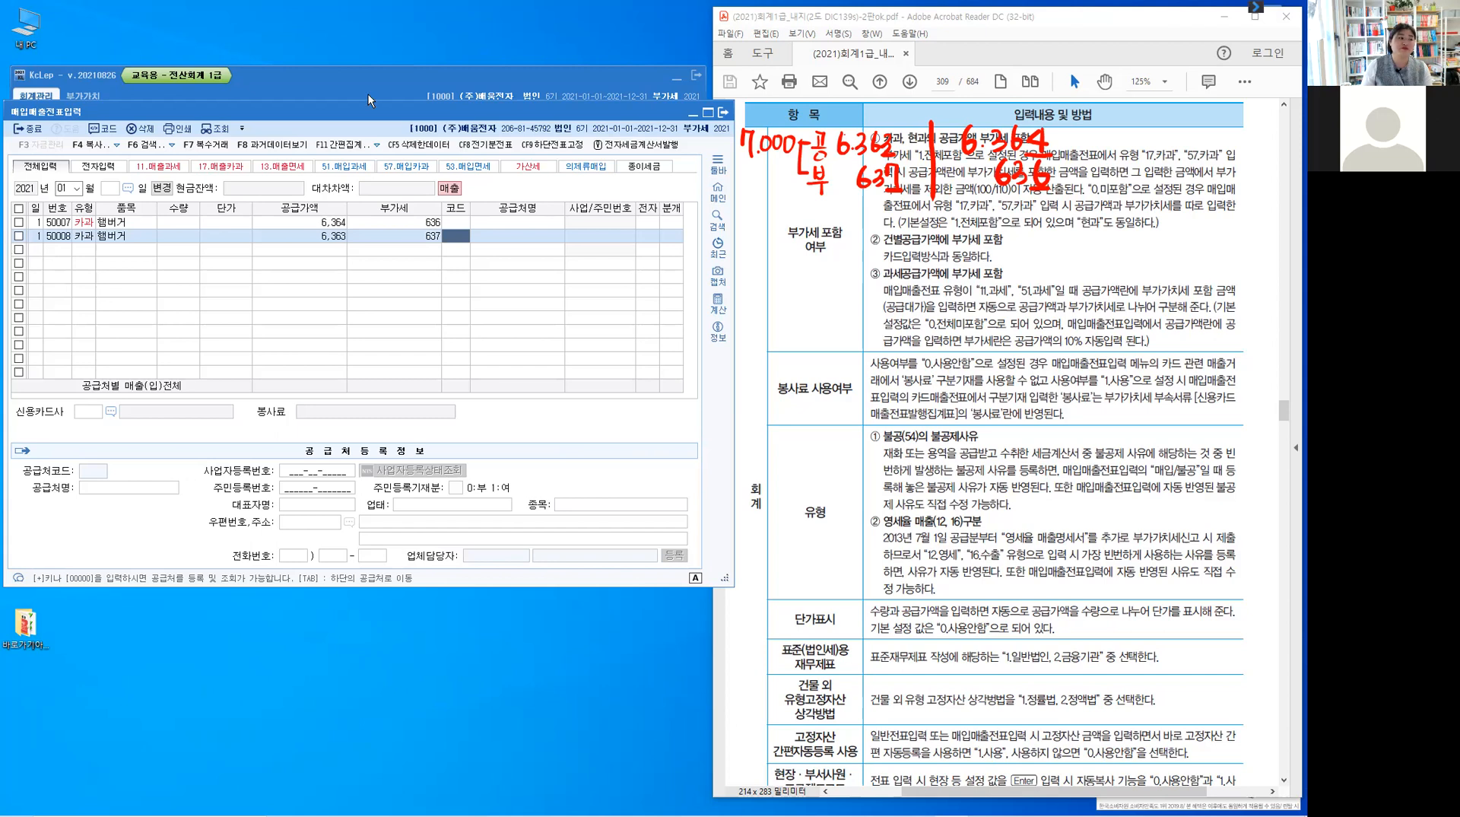
- Move 매입매출전표입력 aside, reopen 환경등록, clear the red annotations, and place the settings window beside the textbook
drag(375, 113, 842, 224)
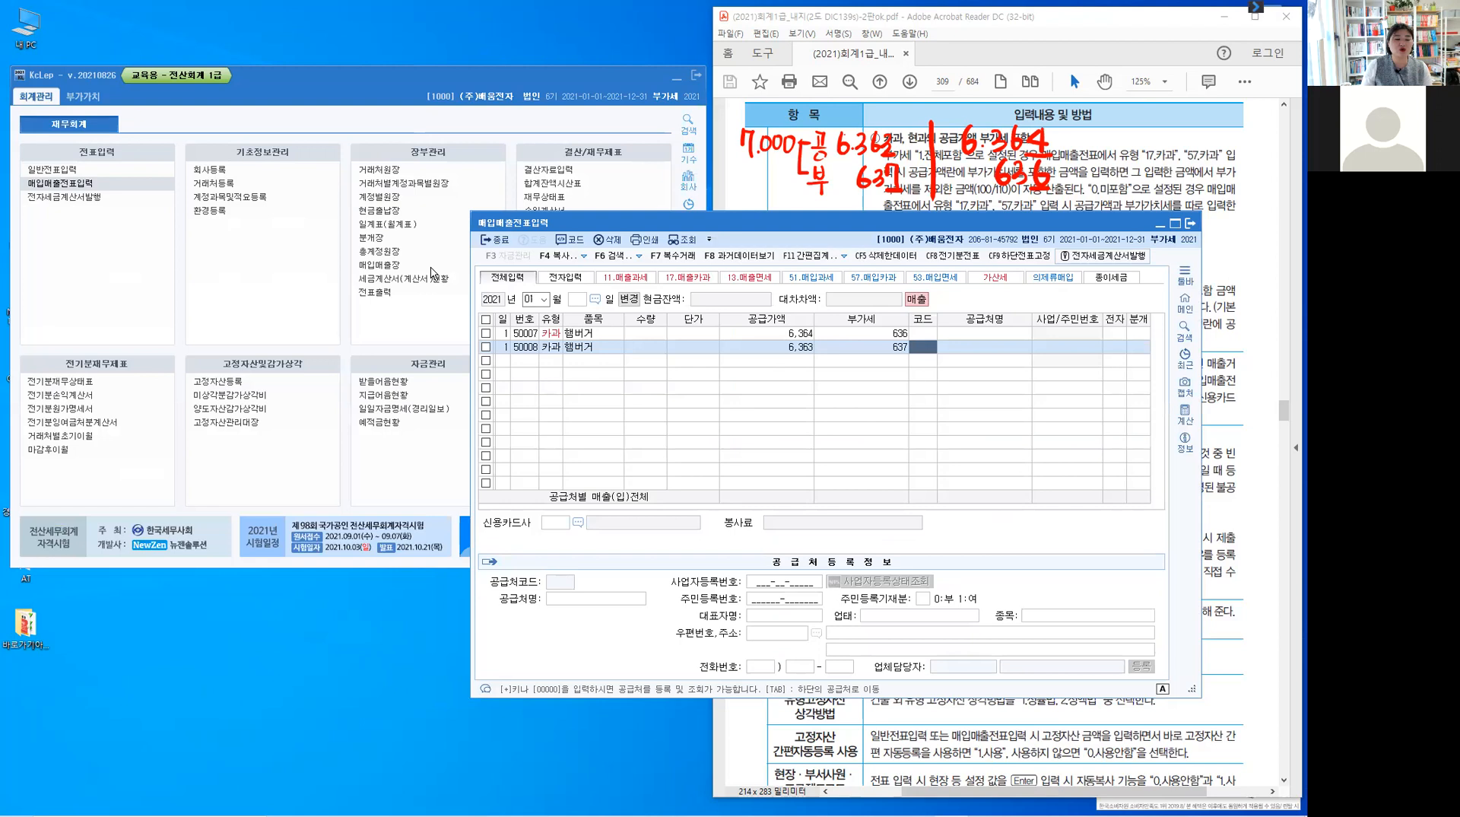
key(Escape)
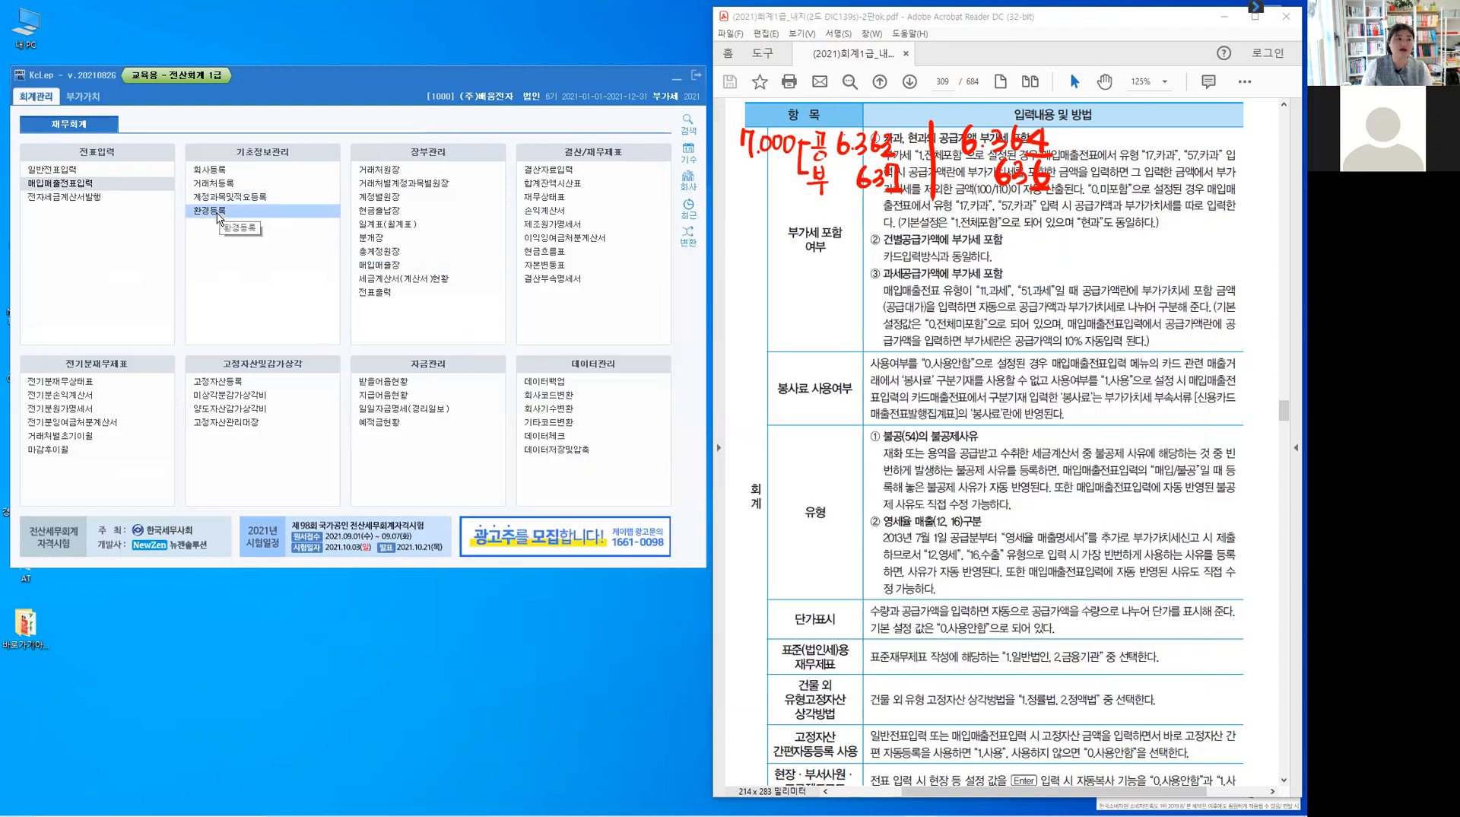
click(217, 218)
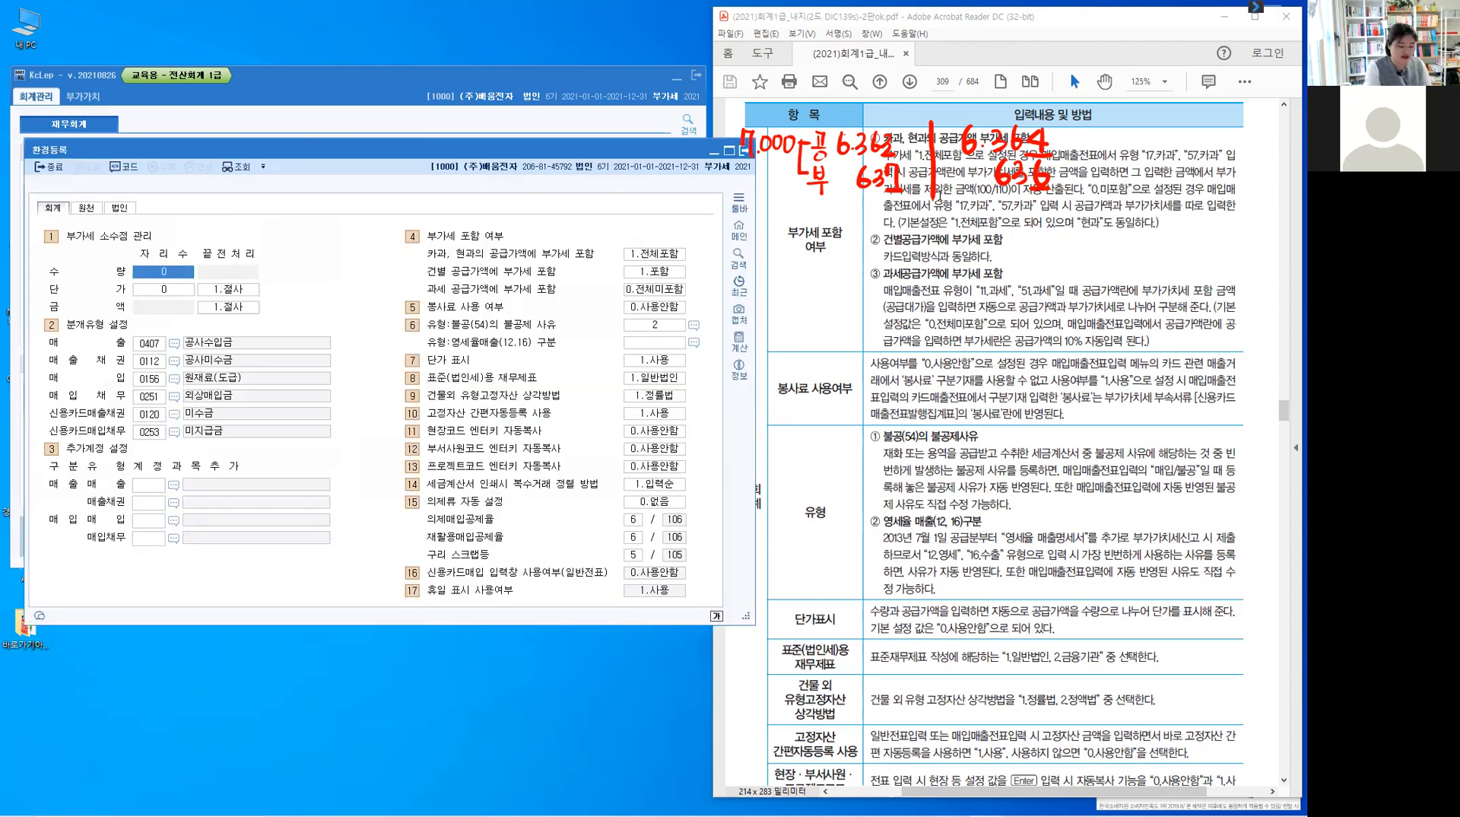
key(Escape)
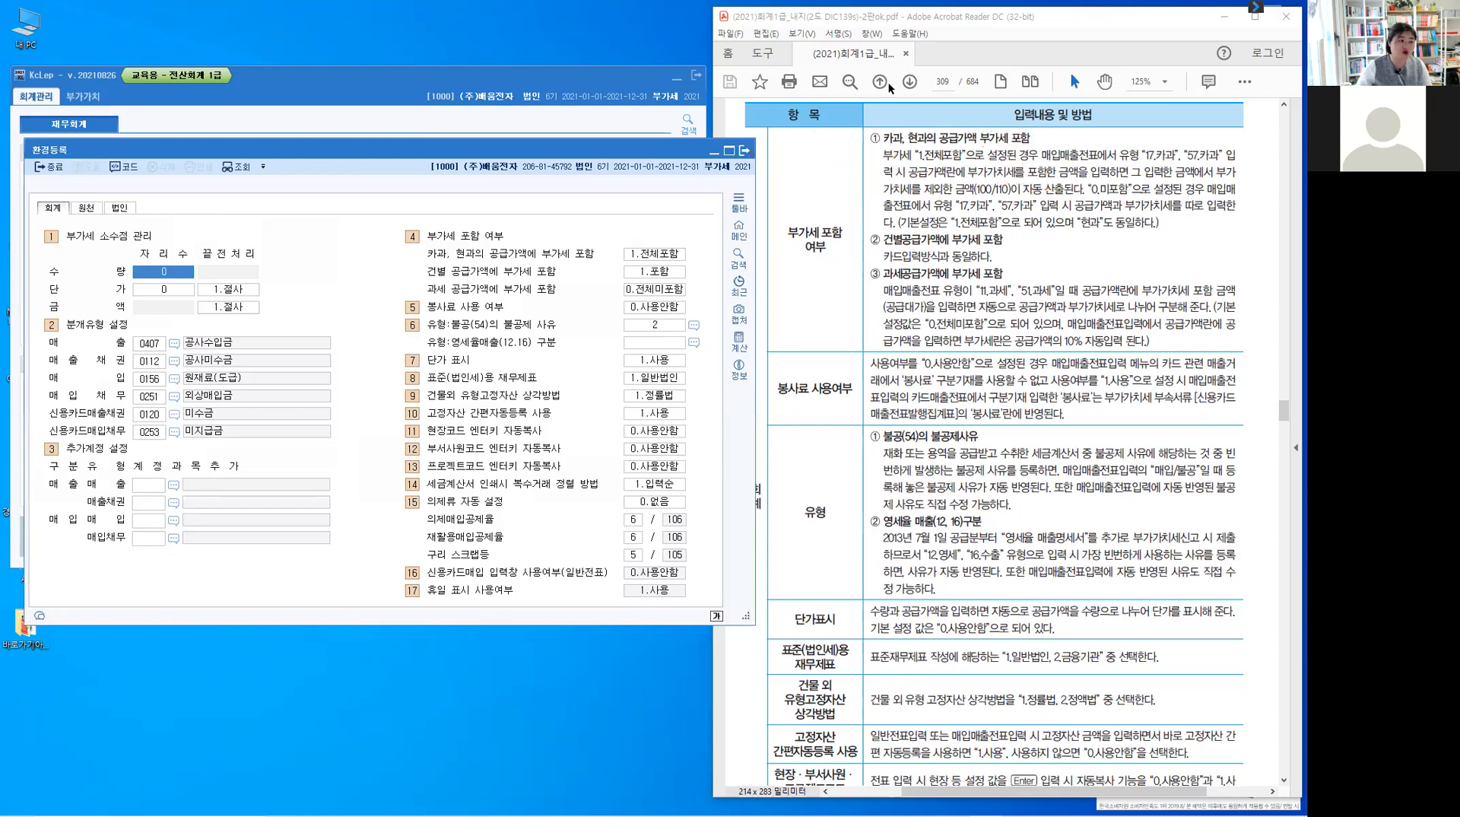
drag(297, 155, 282, 136)
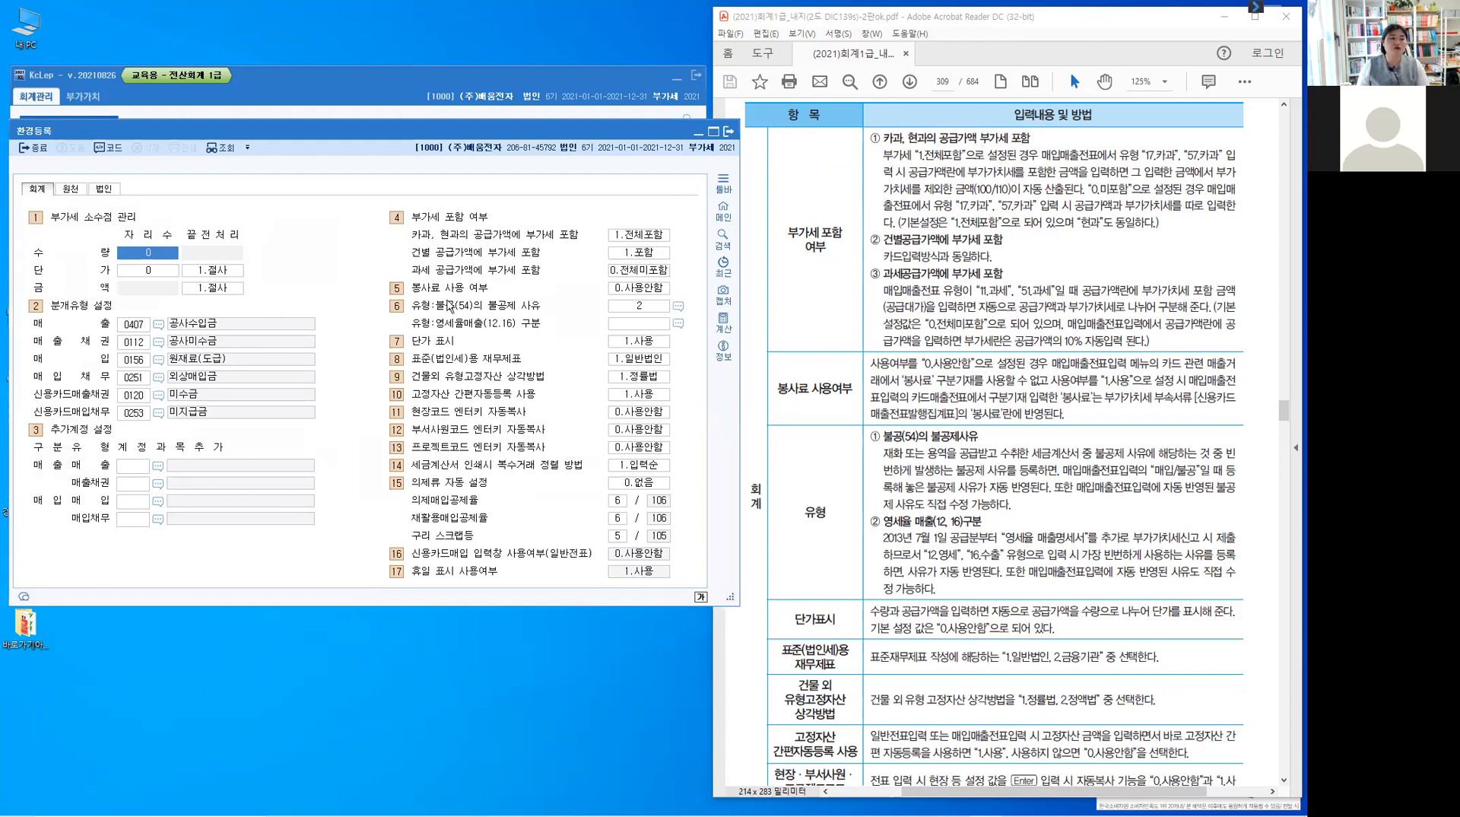
- Review the textbook's explanations of 봉사료 사용여부 and 유형 on page 309
key(ctrl)
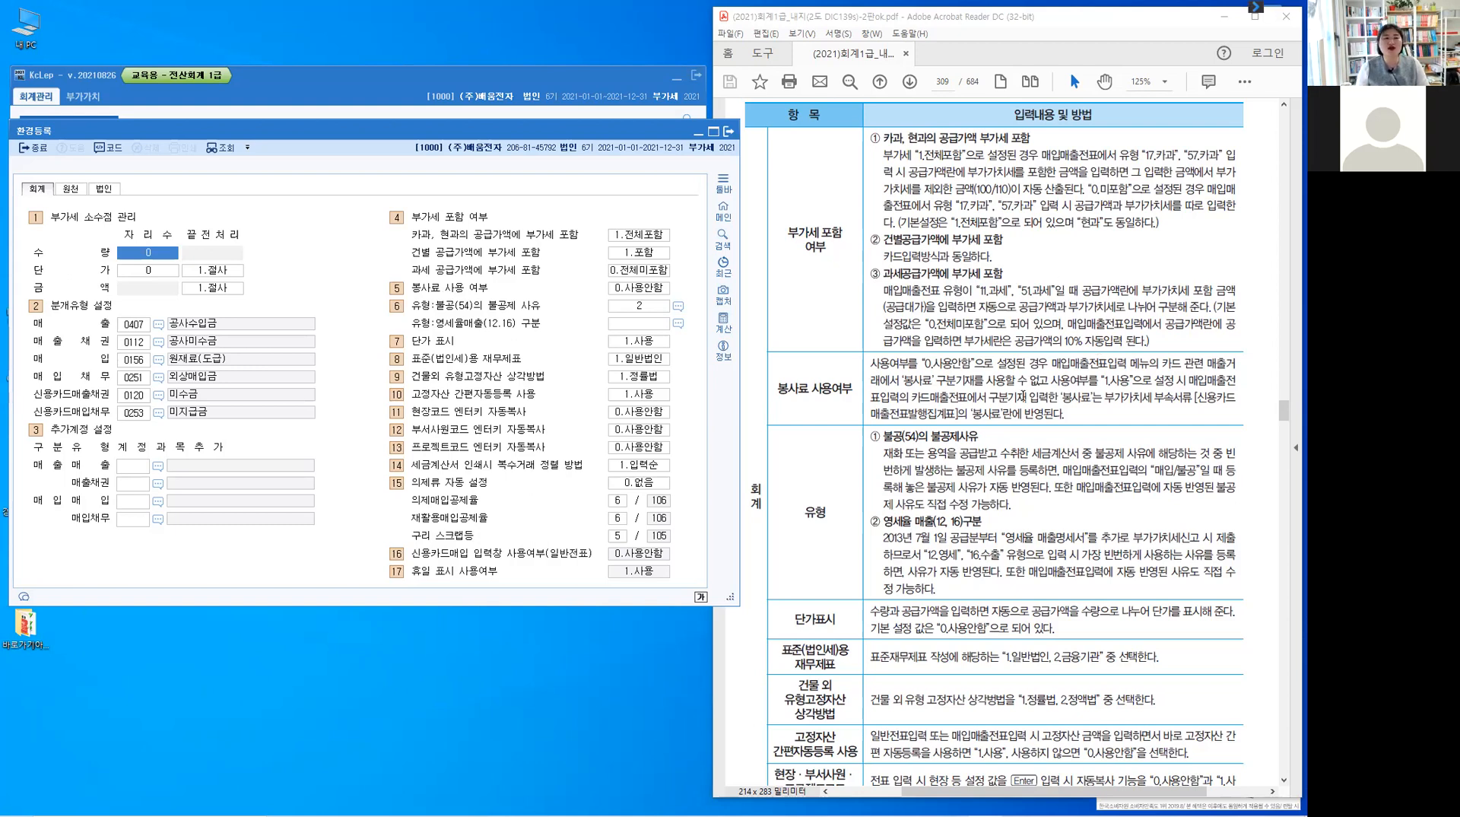
scroll(1024, 395, down, 4)
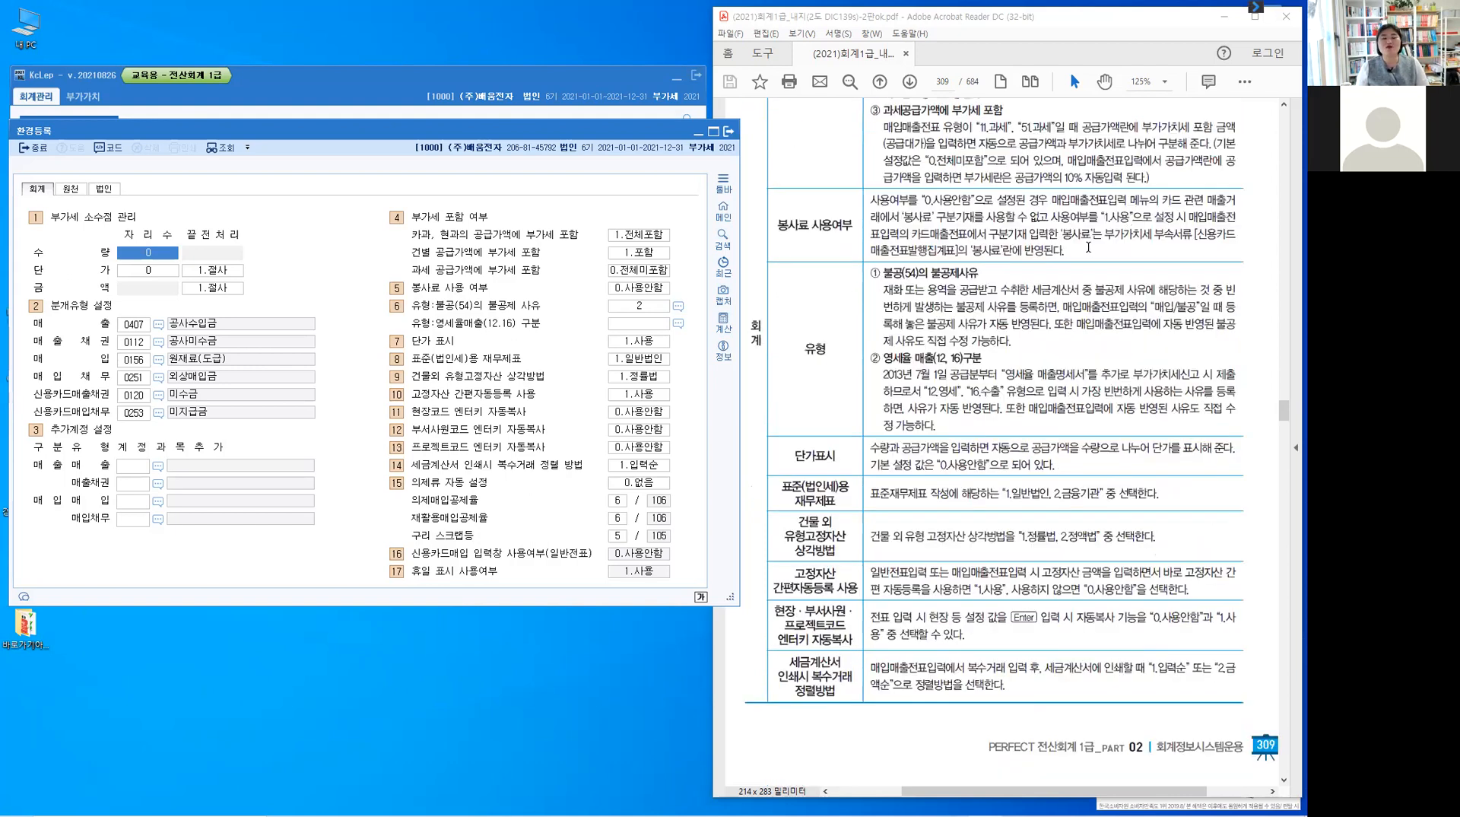
click(1088, 248)
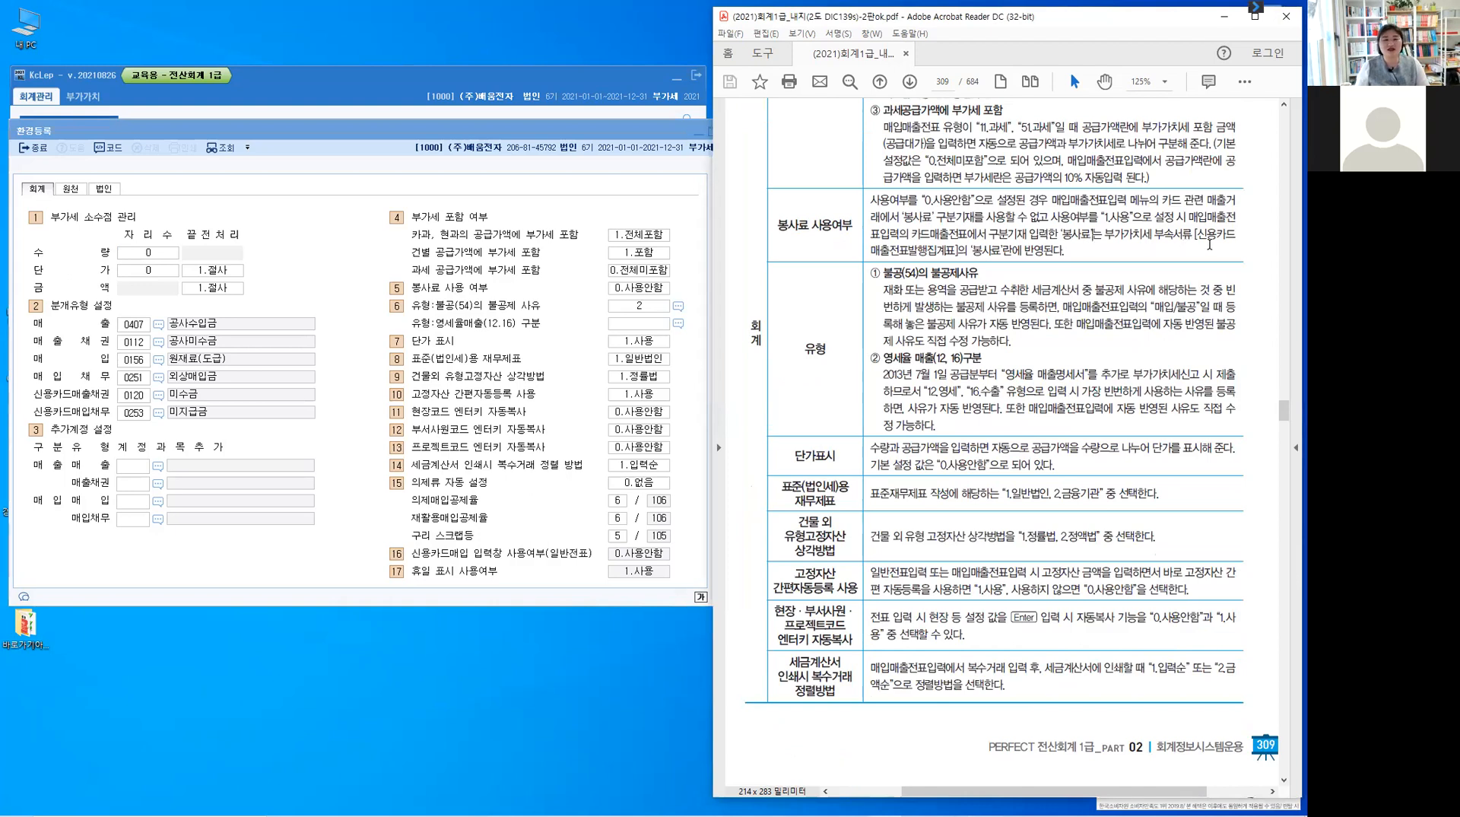
- Return to 매입매출전표입력 and complete the second 햄버거 line without a supplier code or 분개 type
key(ctrl)
key(alt+Tab)
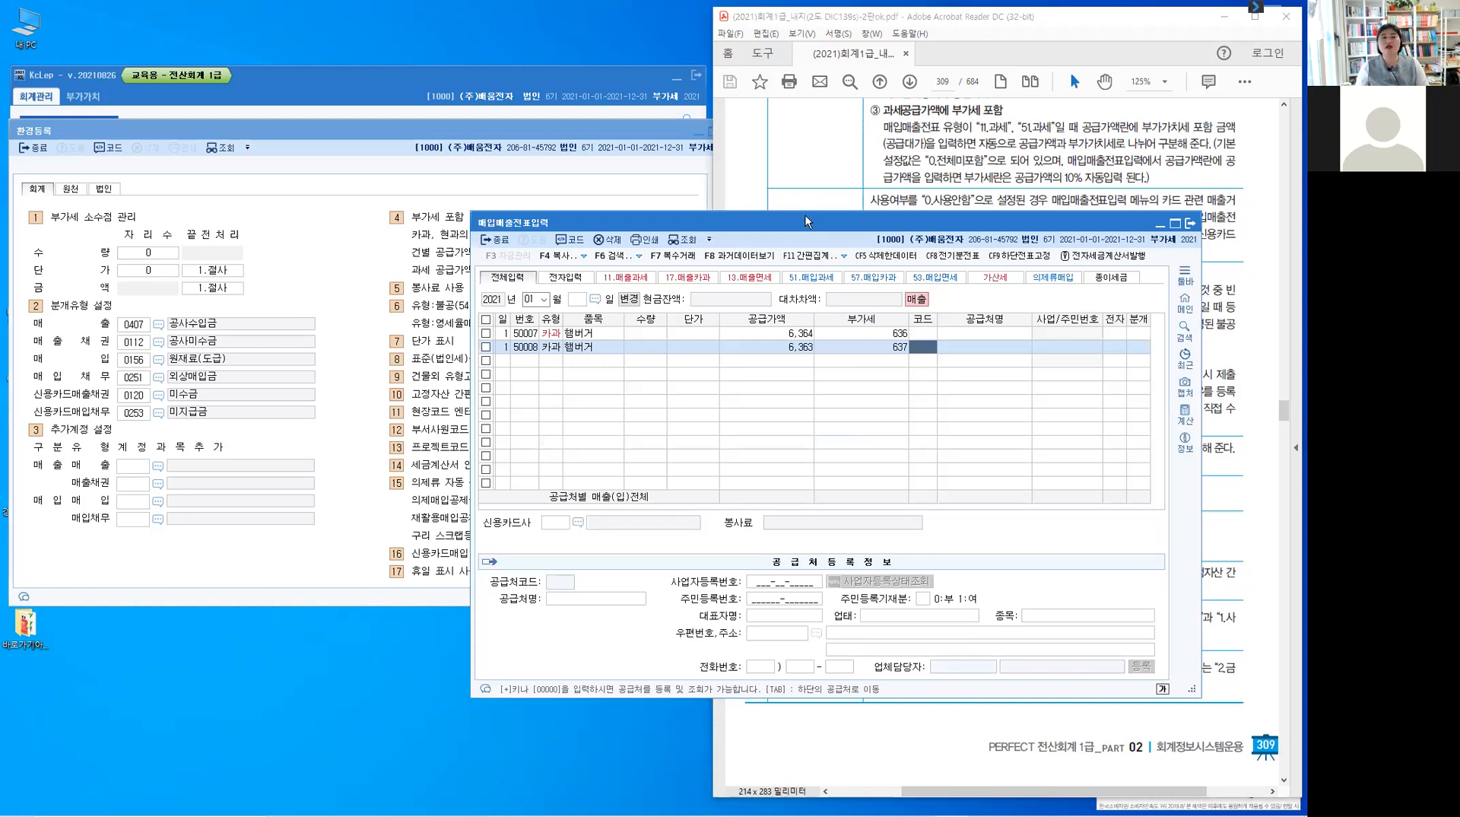
drag(805, 216, 699, 61)
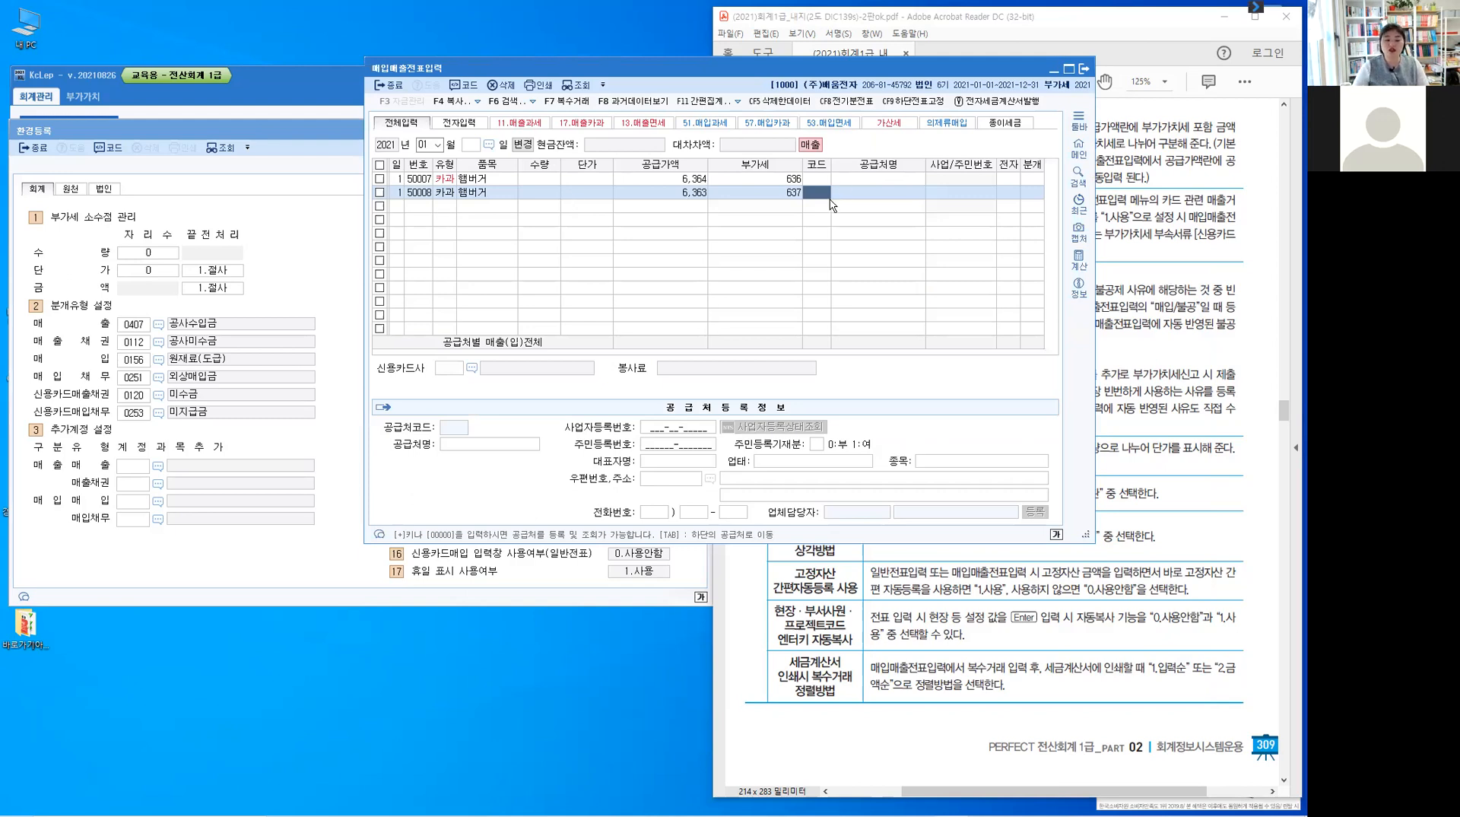
key(Return)
key(Return)
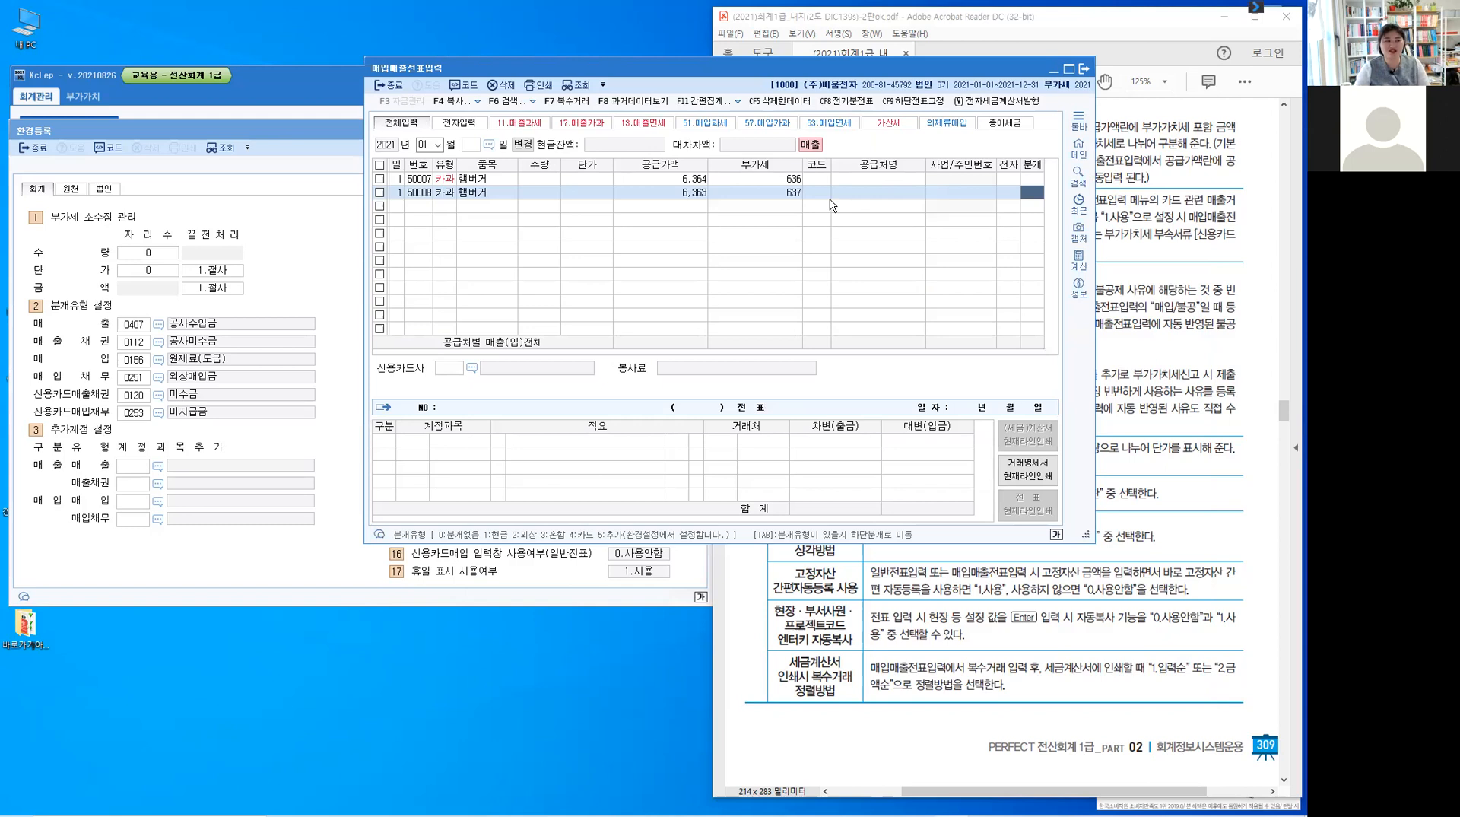
key(Return)
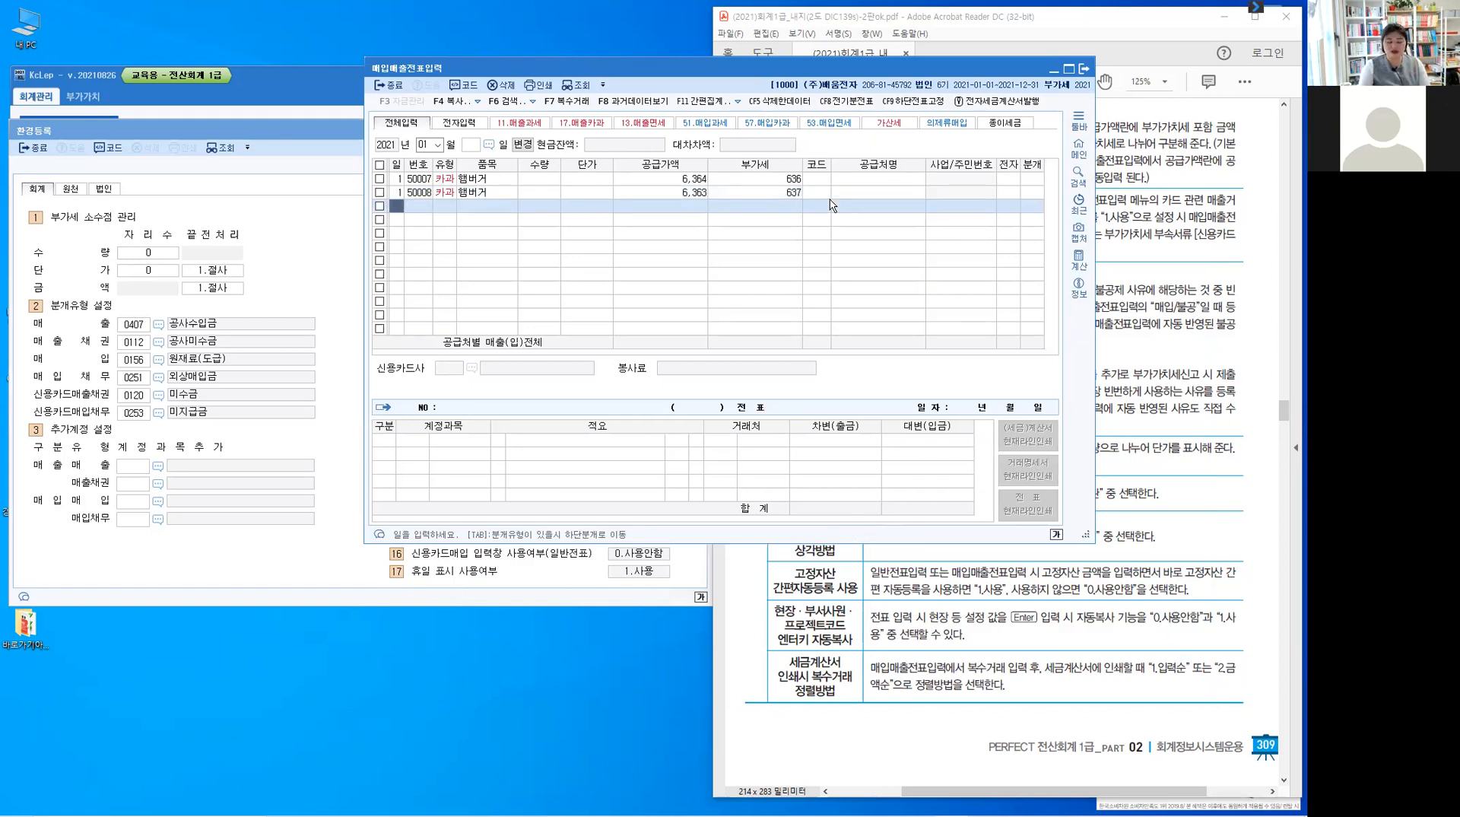
- Start a third entry line for day 1 with type 54.불공 and item 햄버거, leaving the quantity blank
text(1)
key(Return)
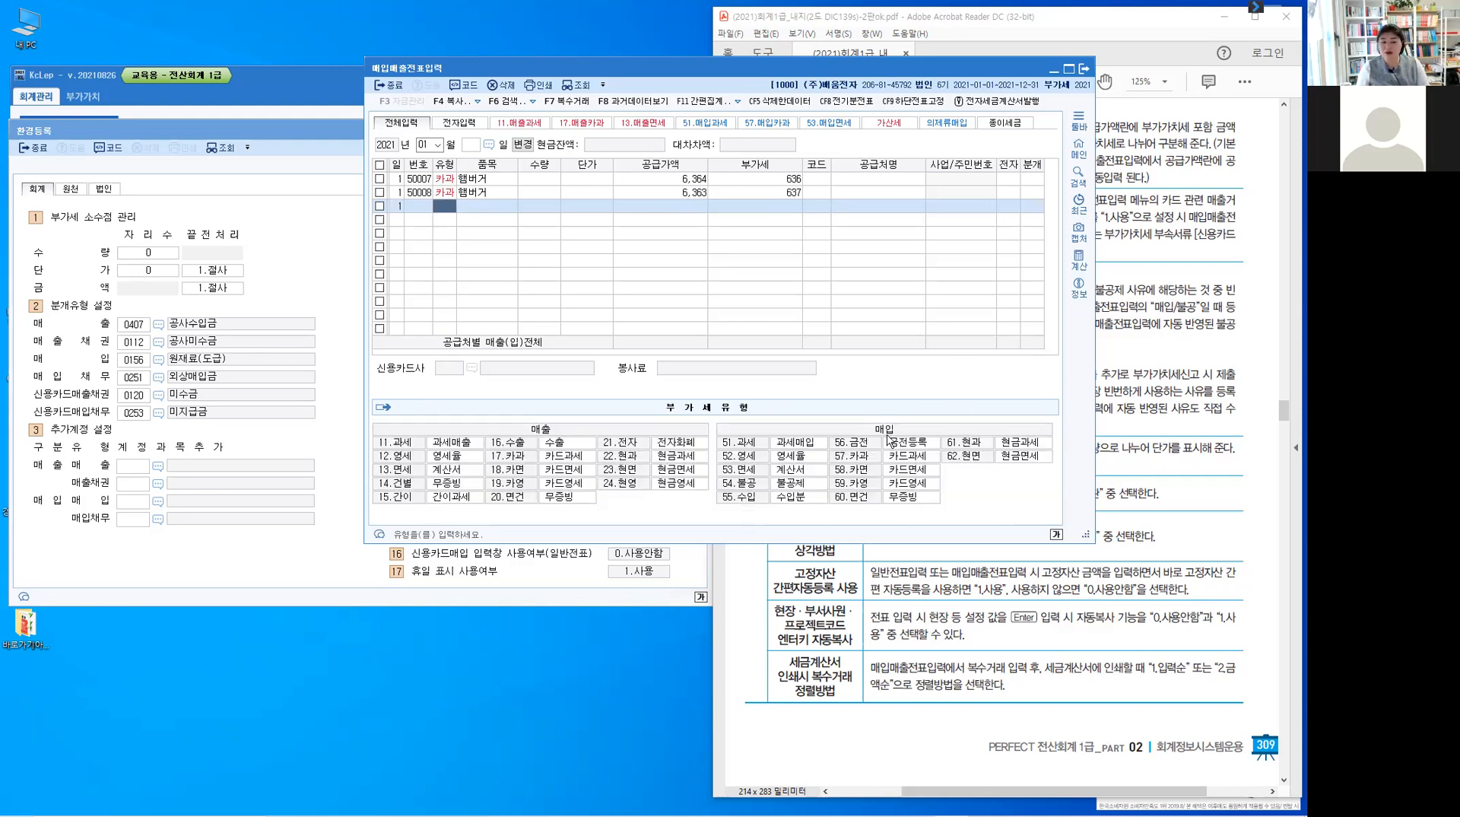
key(ctrl)
key(ctrl)
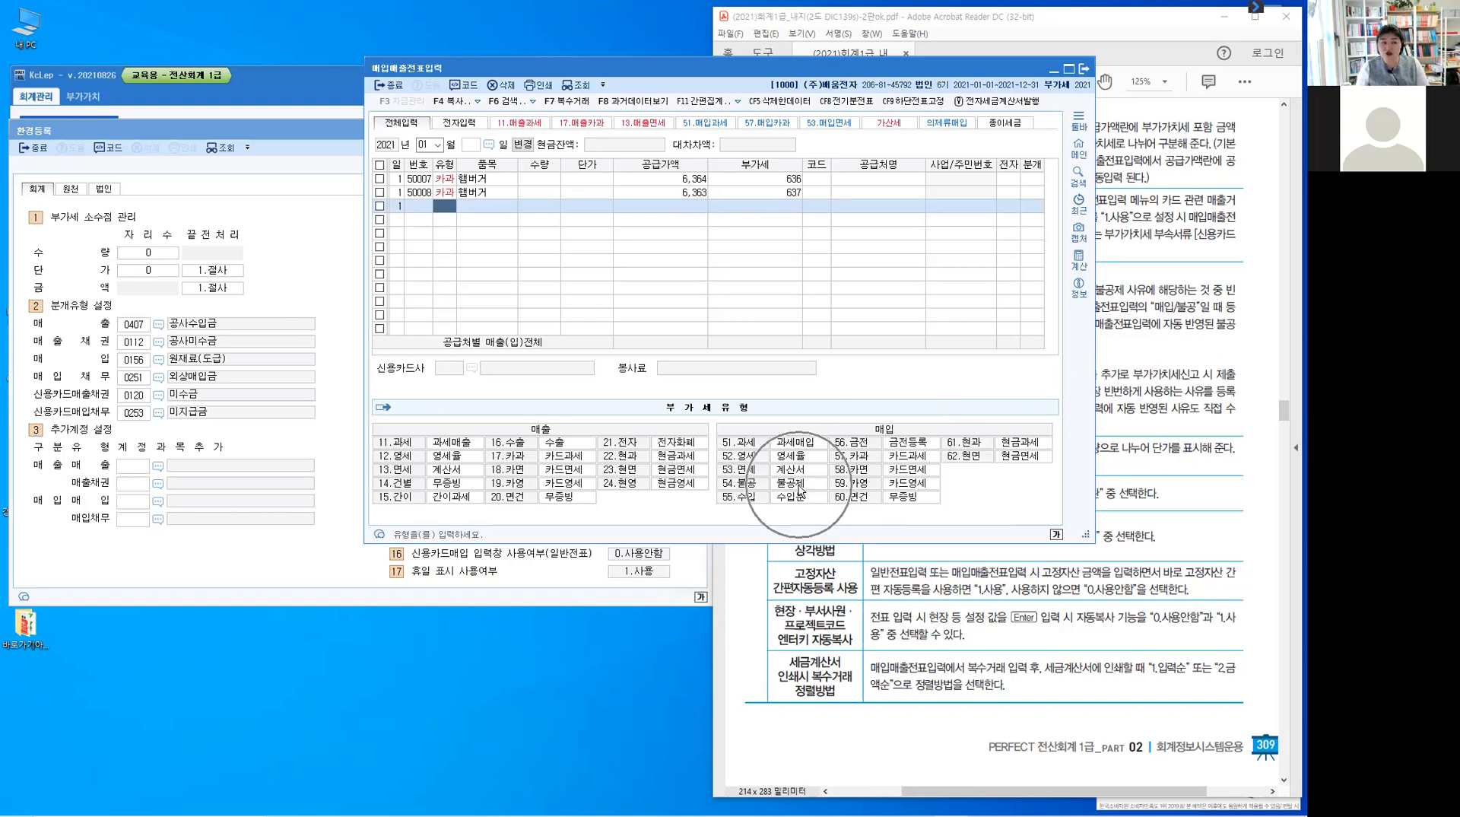
text(54)
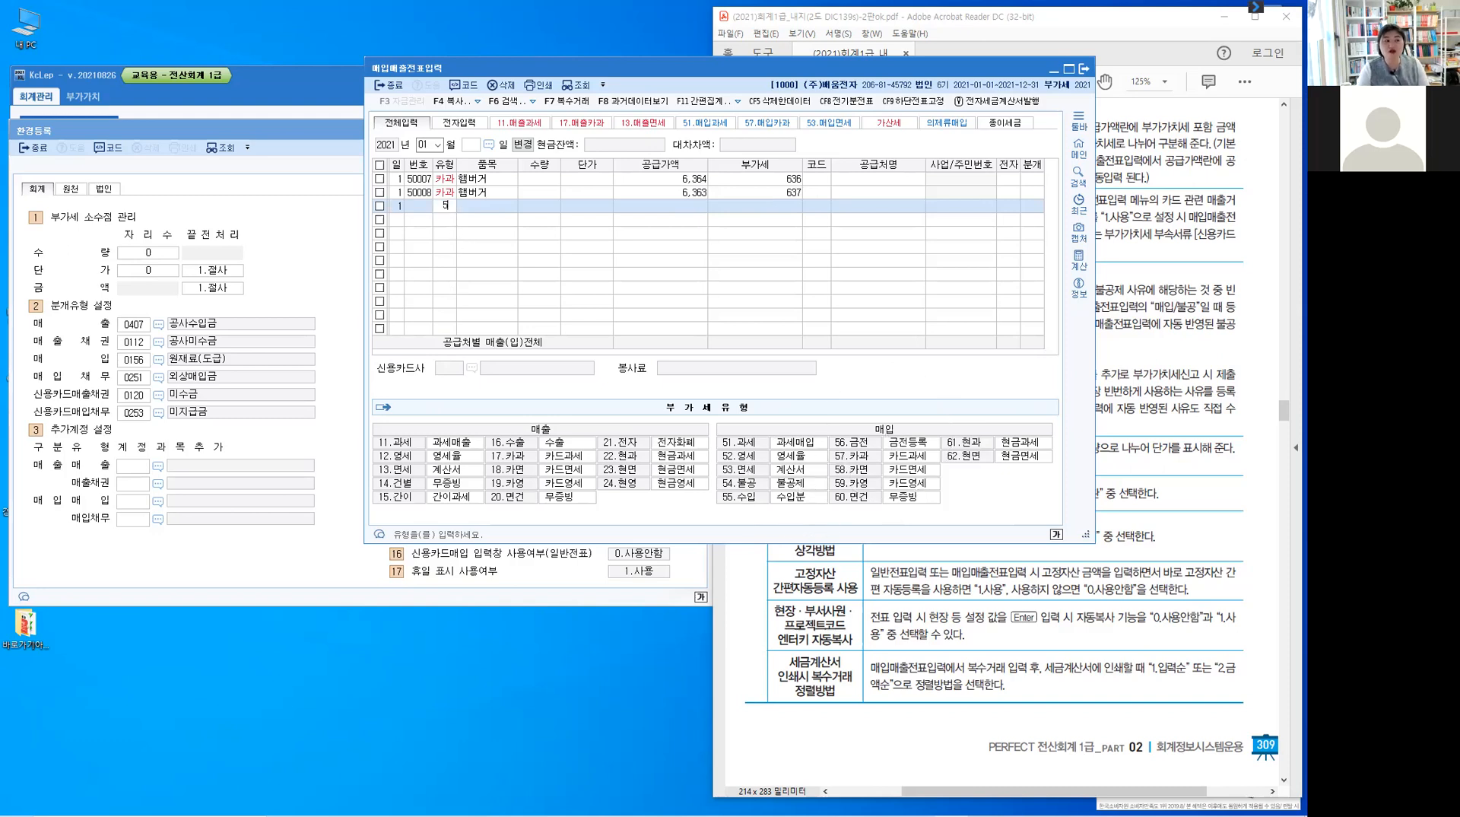
key(Return)
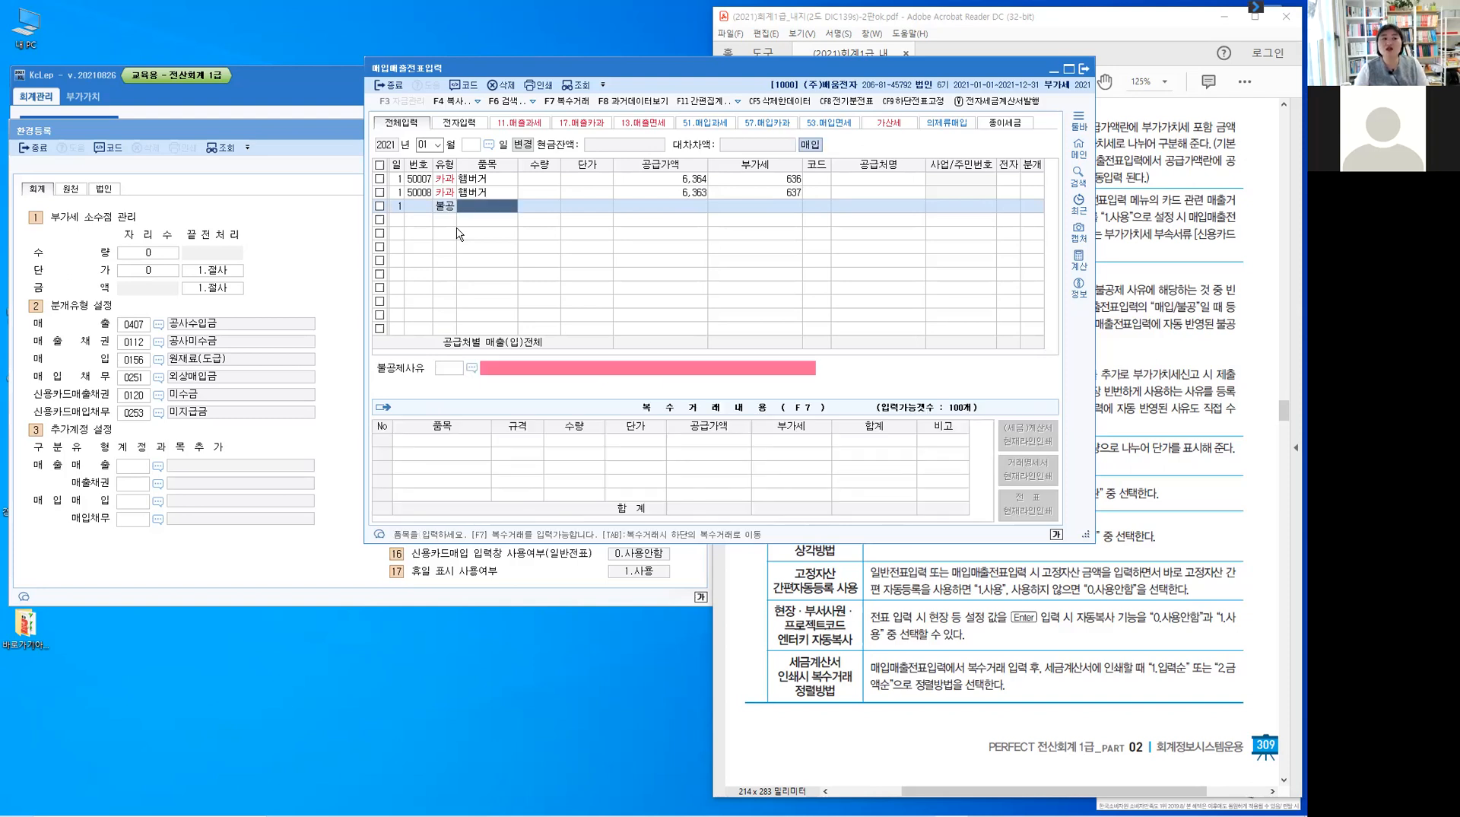
key(Return)
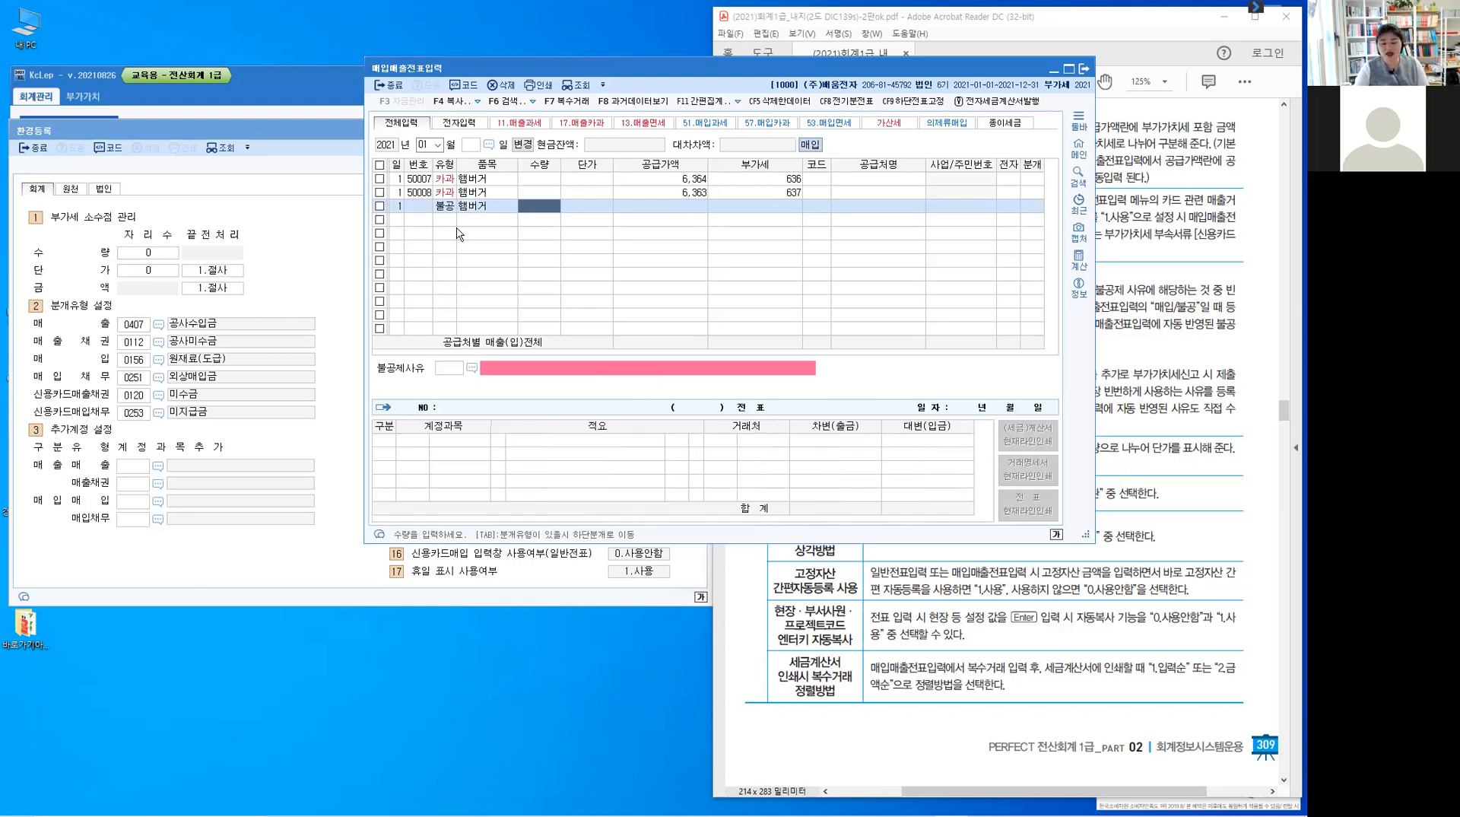
- Enter 100,000 as the 불공 line's 공급가액 without a unit price, and accept the calculated 부가세
key(Return)
text(100)
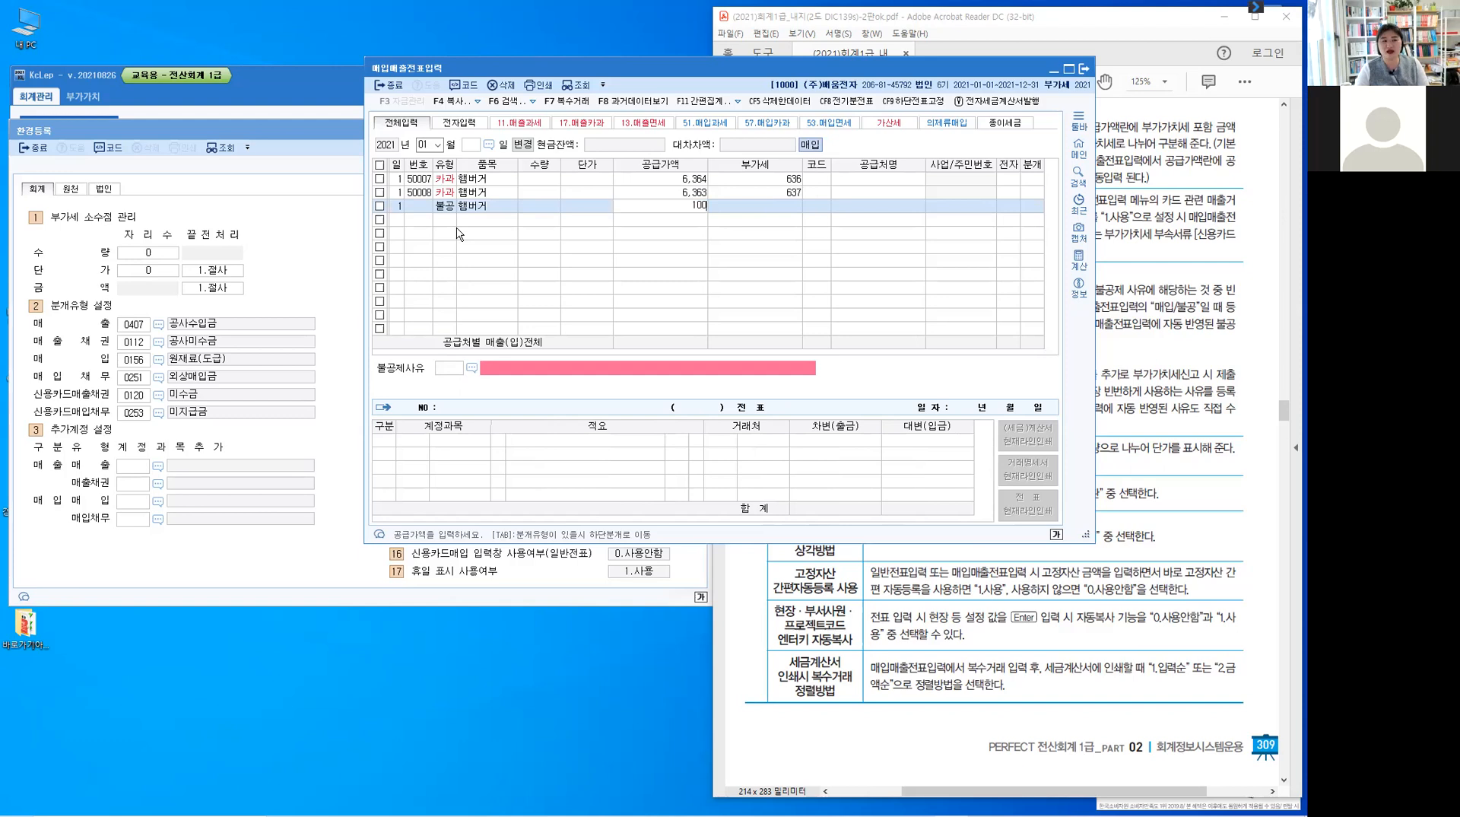
text(,000)
key(Return)
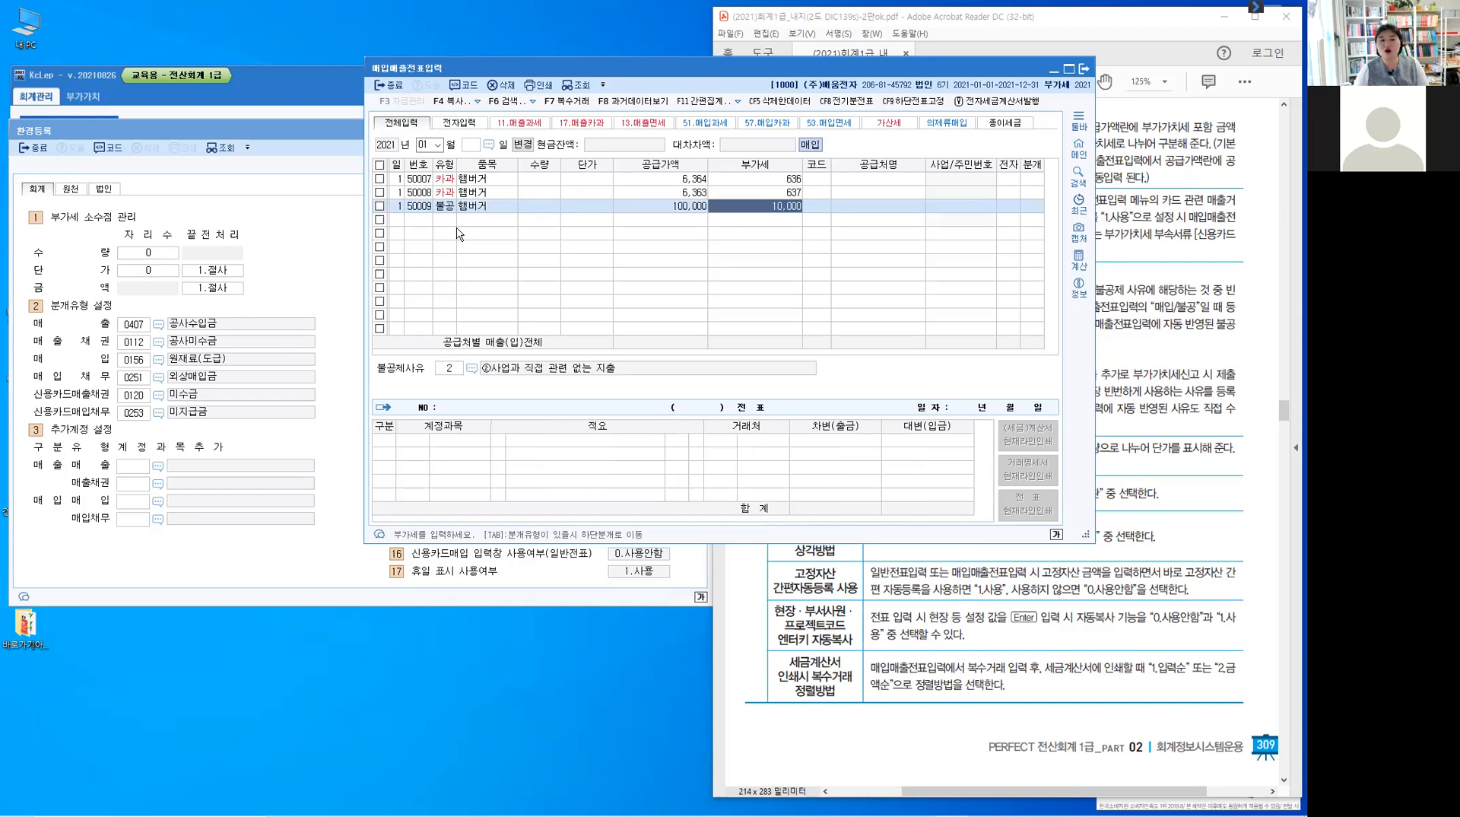
key(Return)
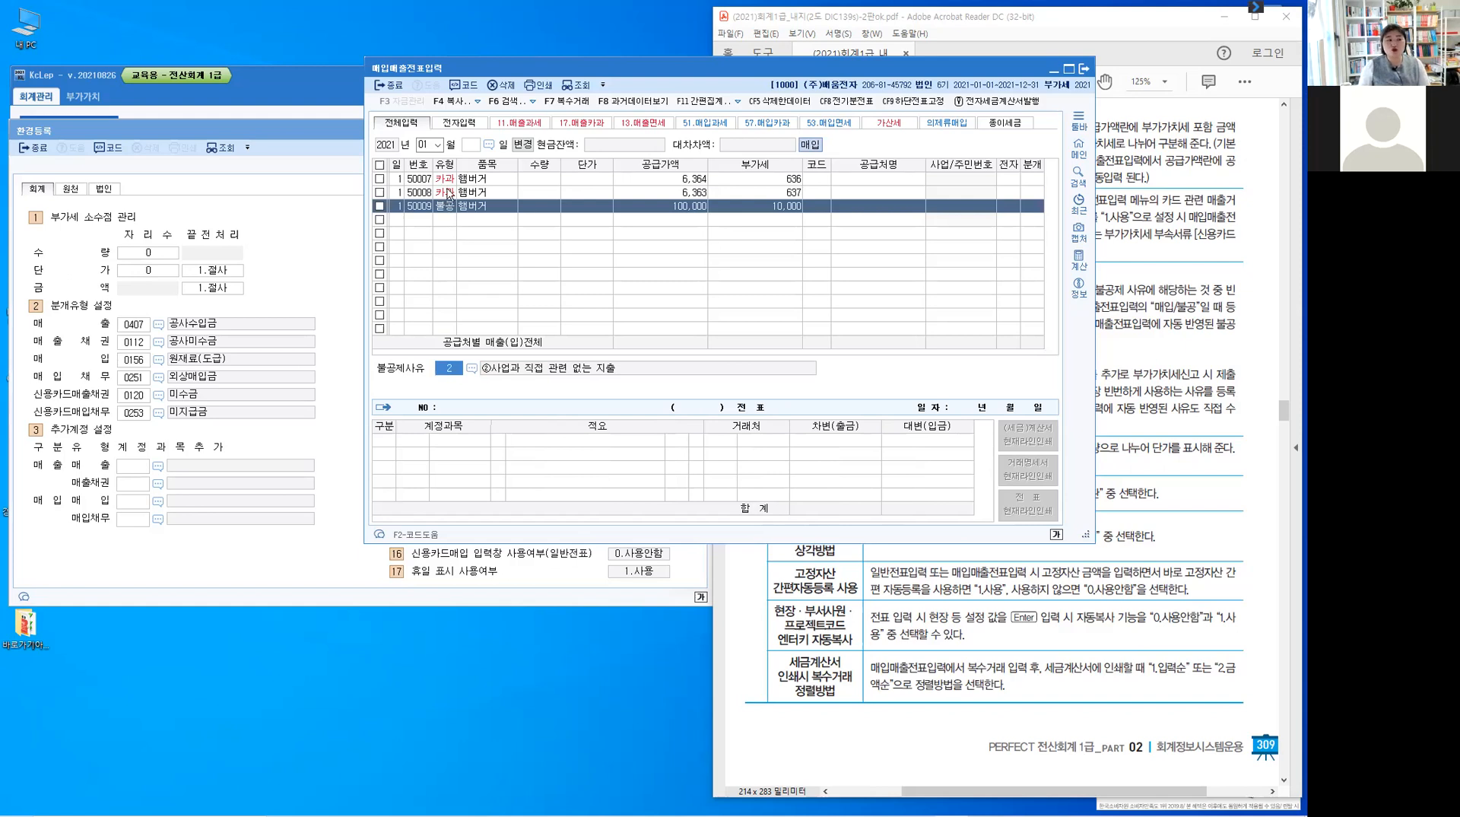
- Mark the 불공 line's 불공제사유 and compare it with the 유형:불공(54)의 불공제 사유 setting in 환경등록
click(454, 208)
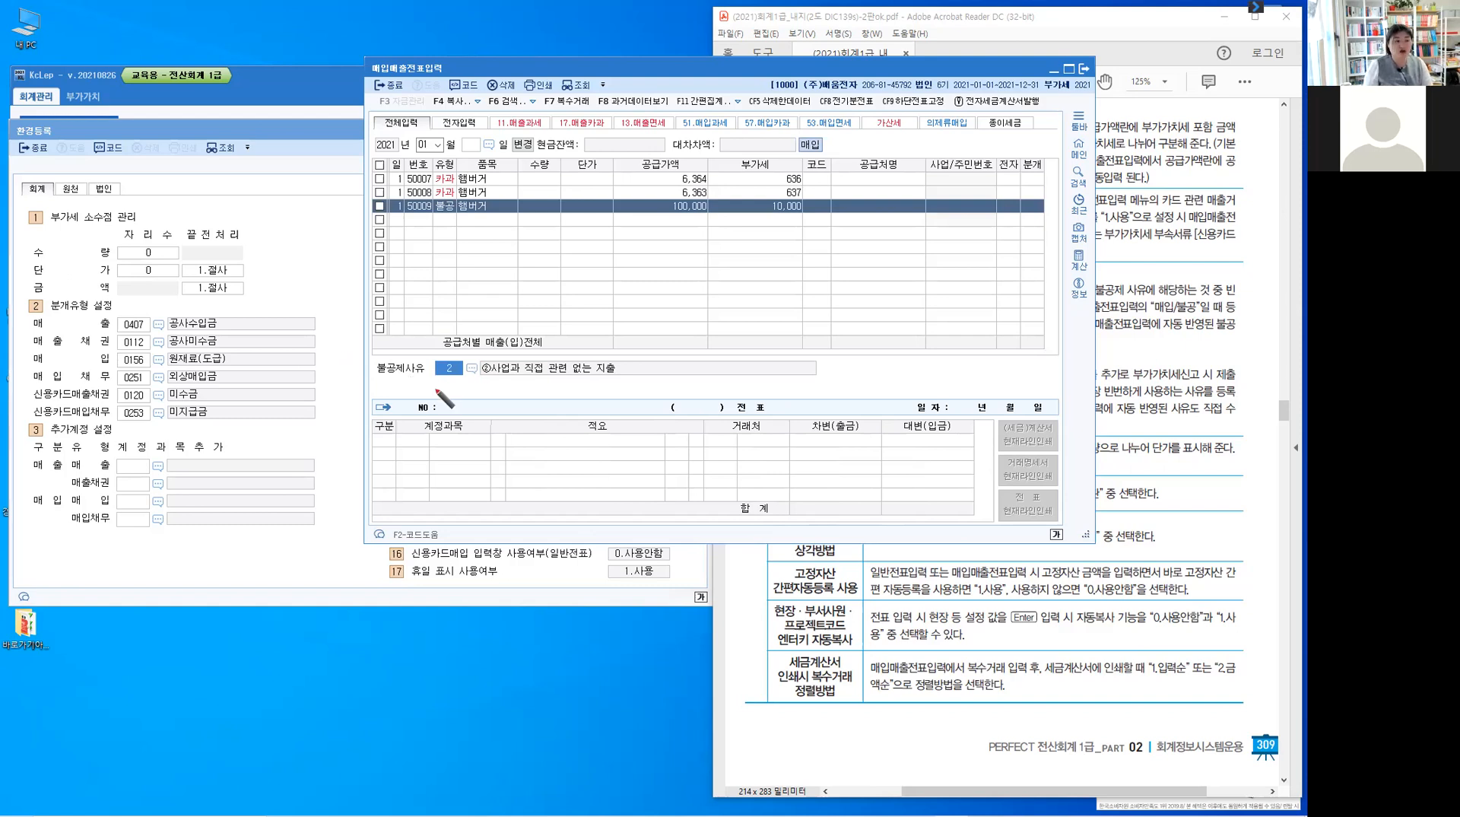
drag(379, 379, 622, 380)
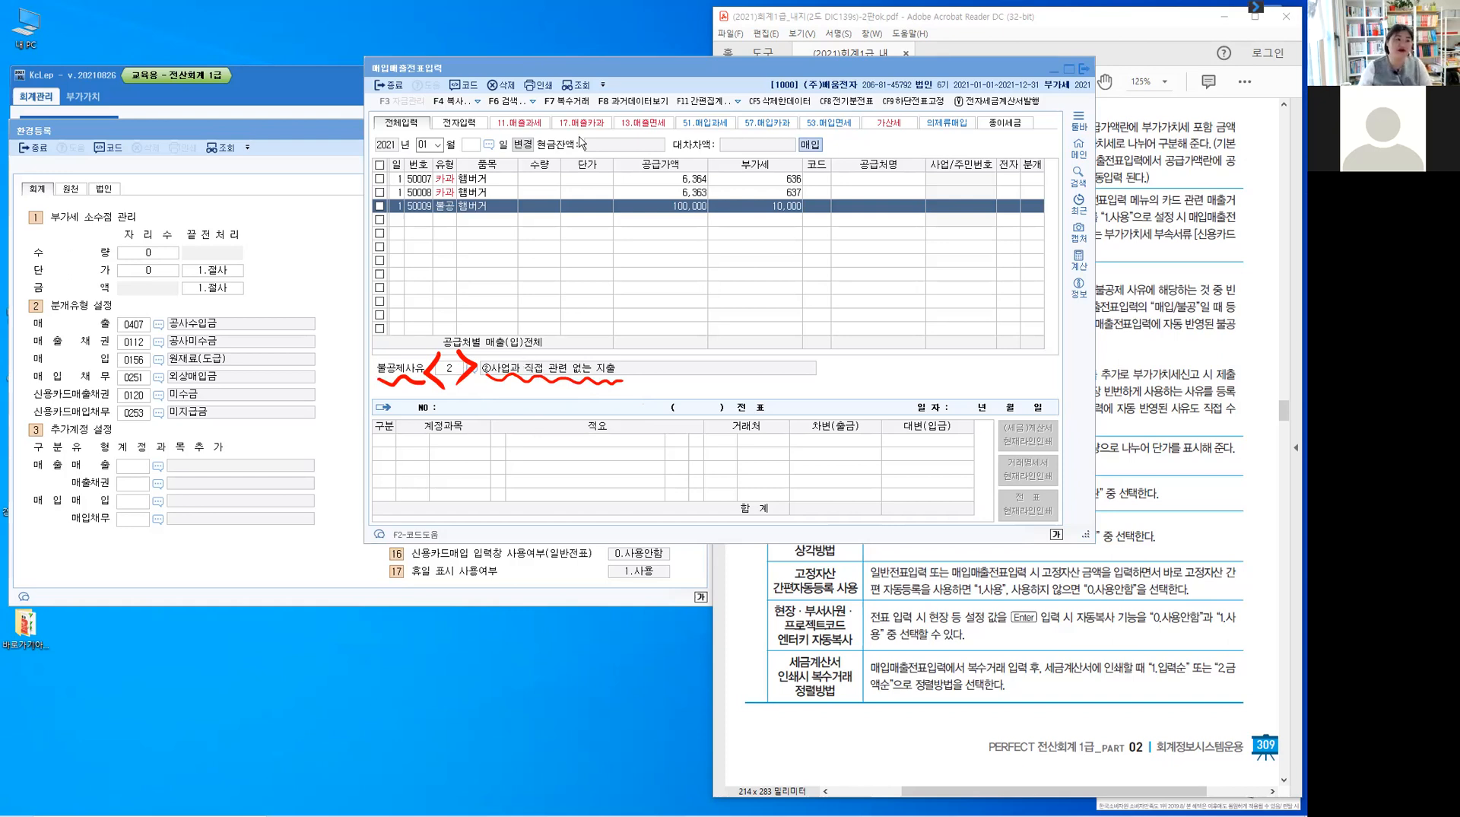
key(Escape)
drag(630, 70, 652, 384)
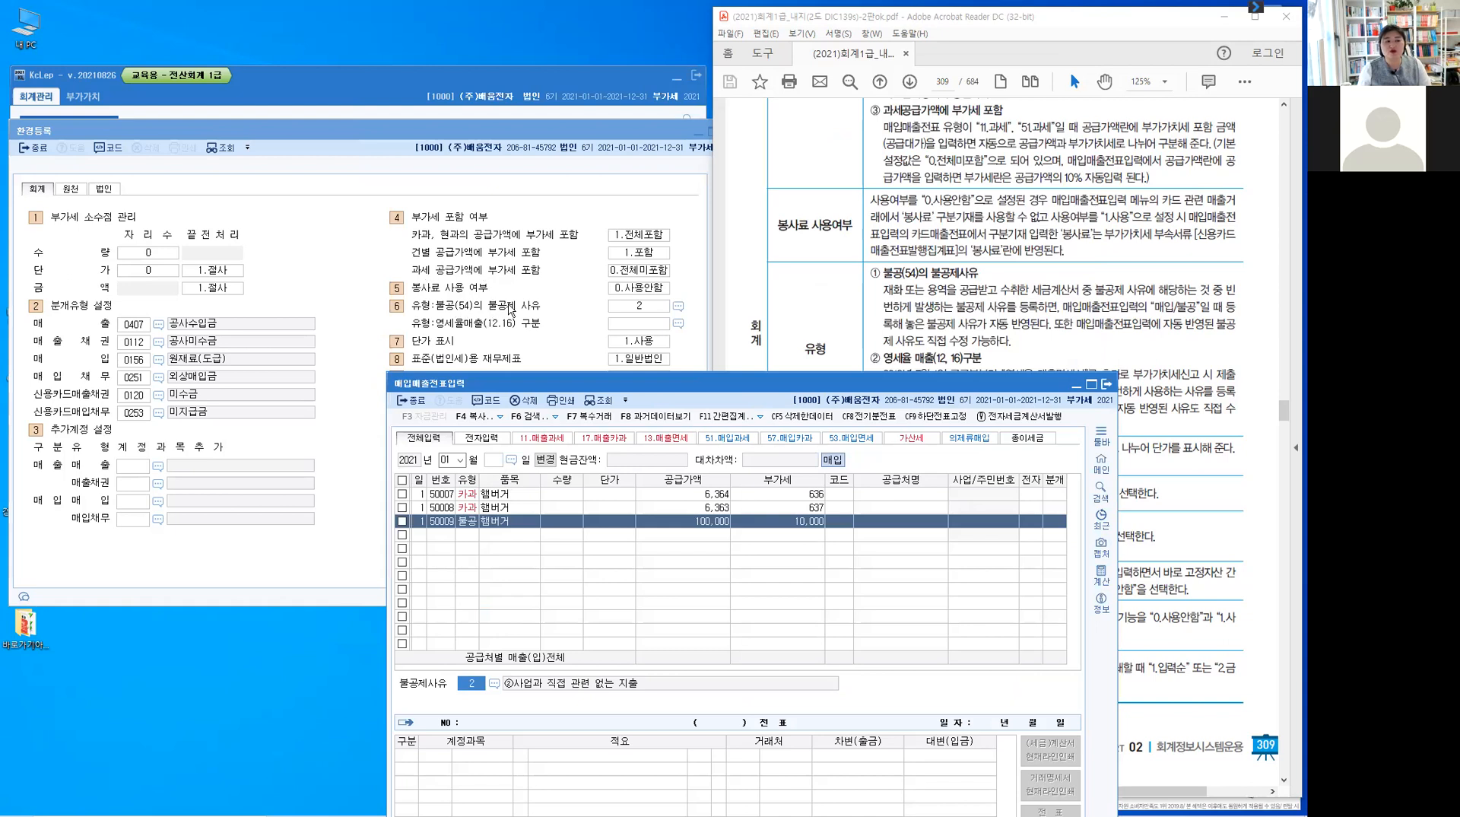
click(641, 313)
drag(726, 382, 791, 130)
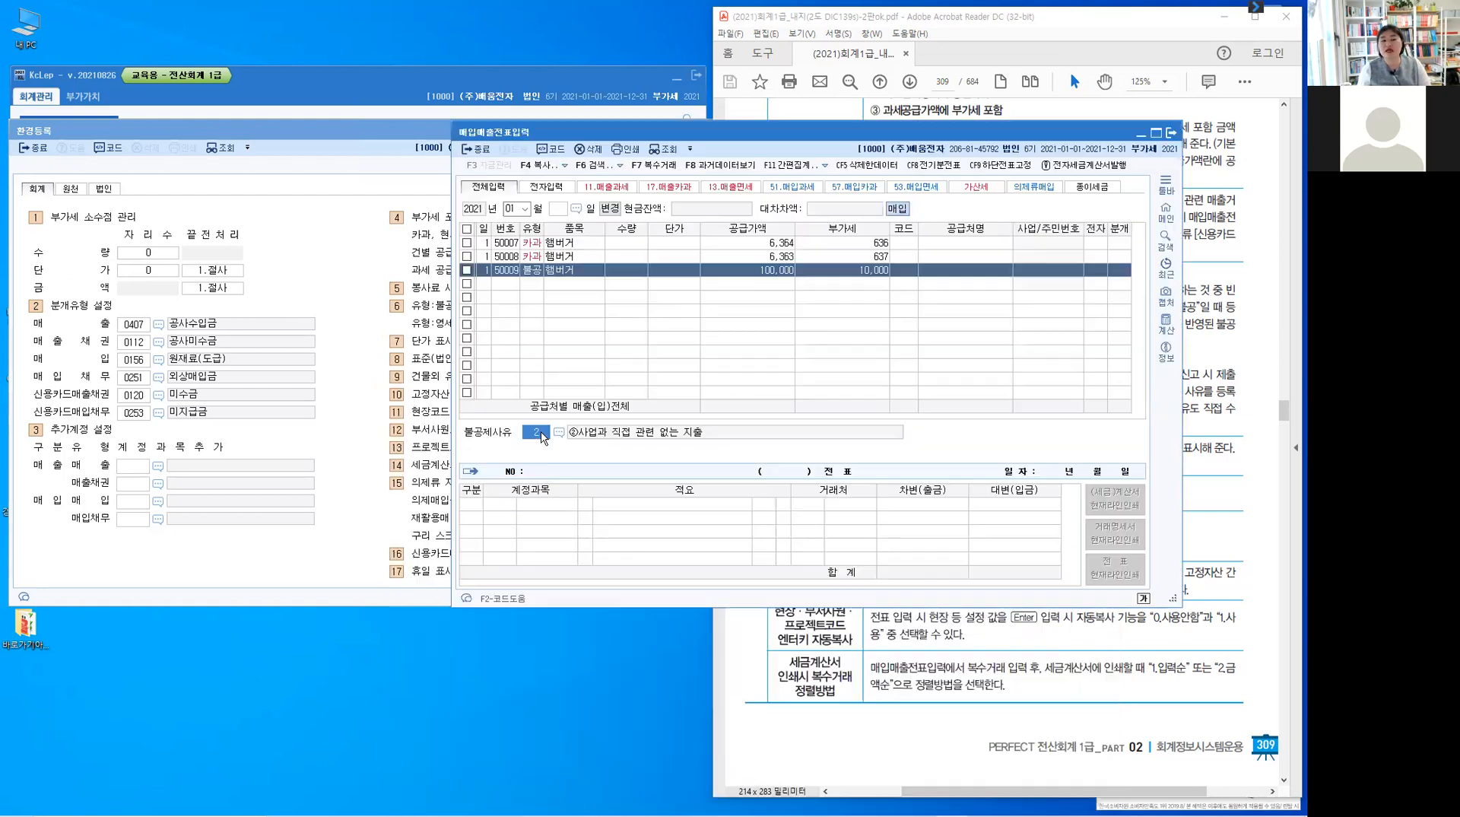
- Browse the code list for the 불공 line's 불공제사유, close it without choosing a code, and recheck the 불공제 사유 setting in 환경등록
click(539, 435)
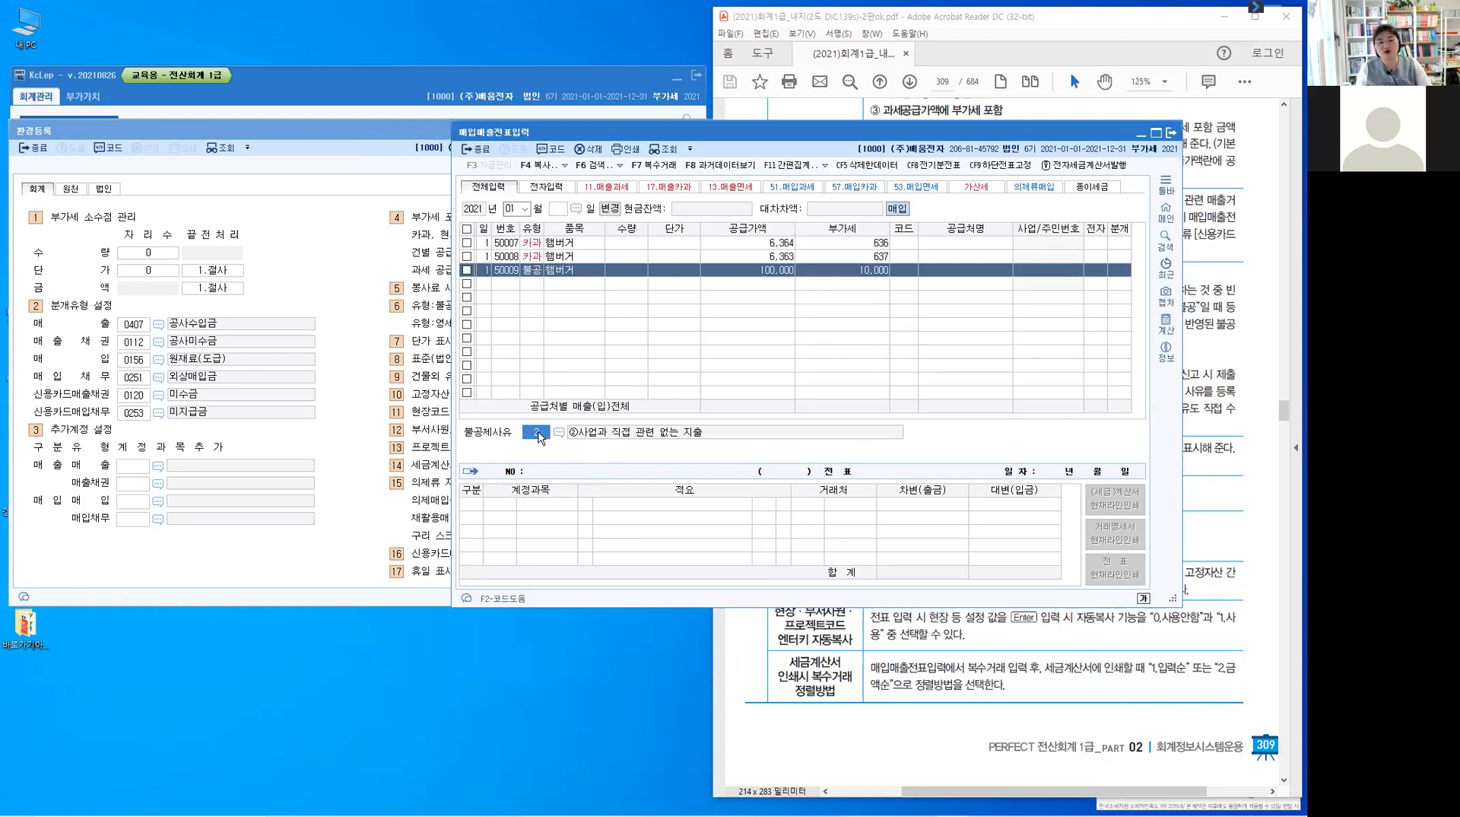
key(F2)
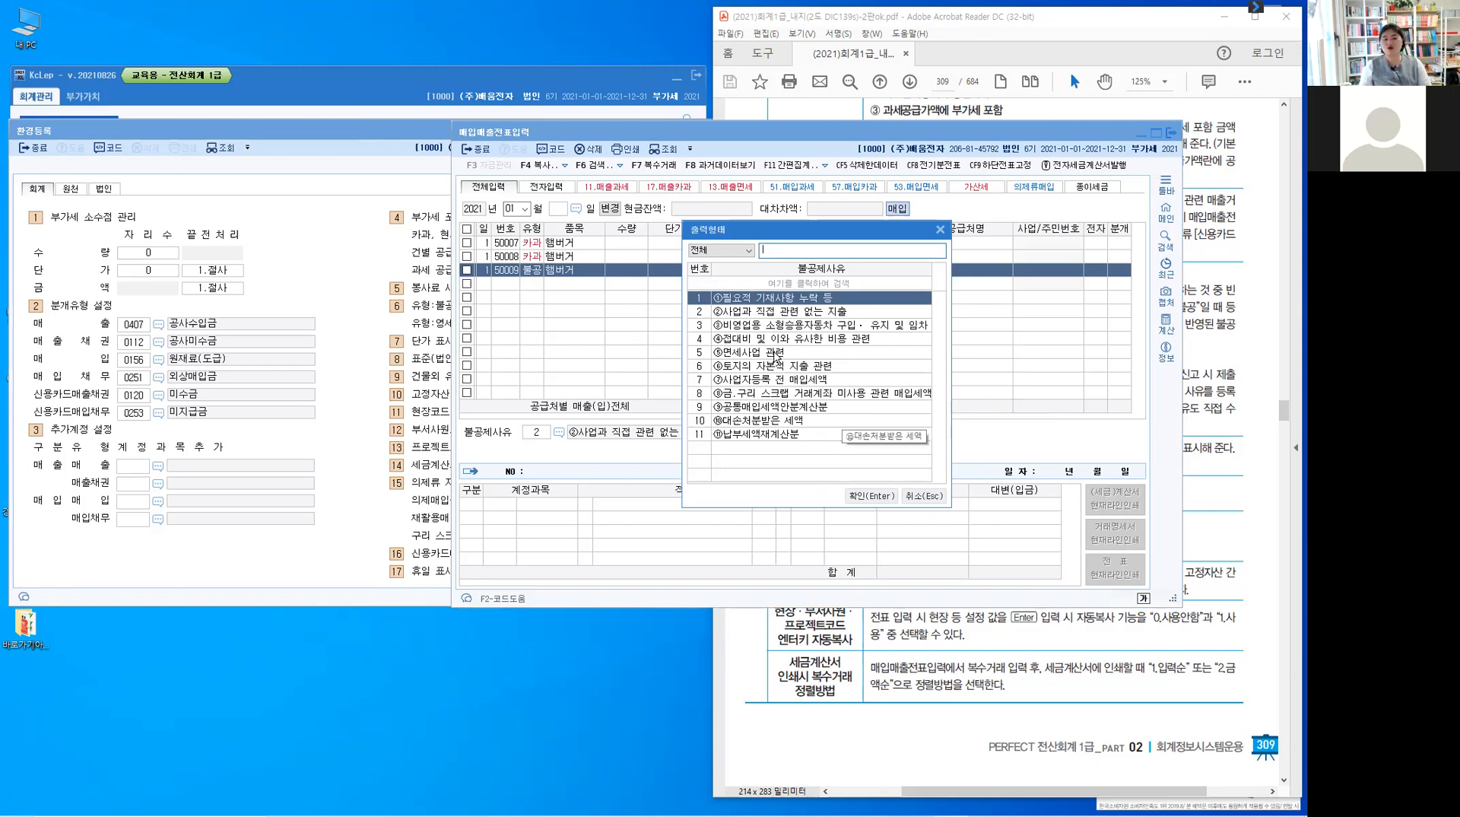
click(774, 354)
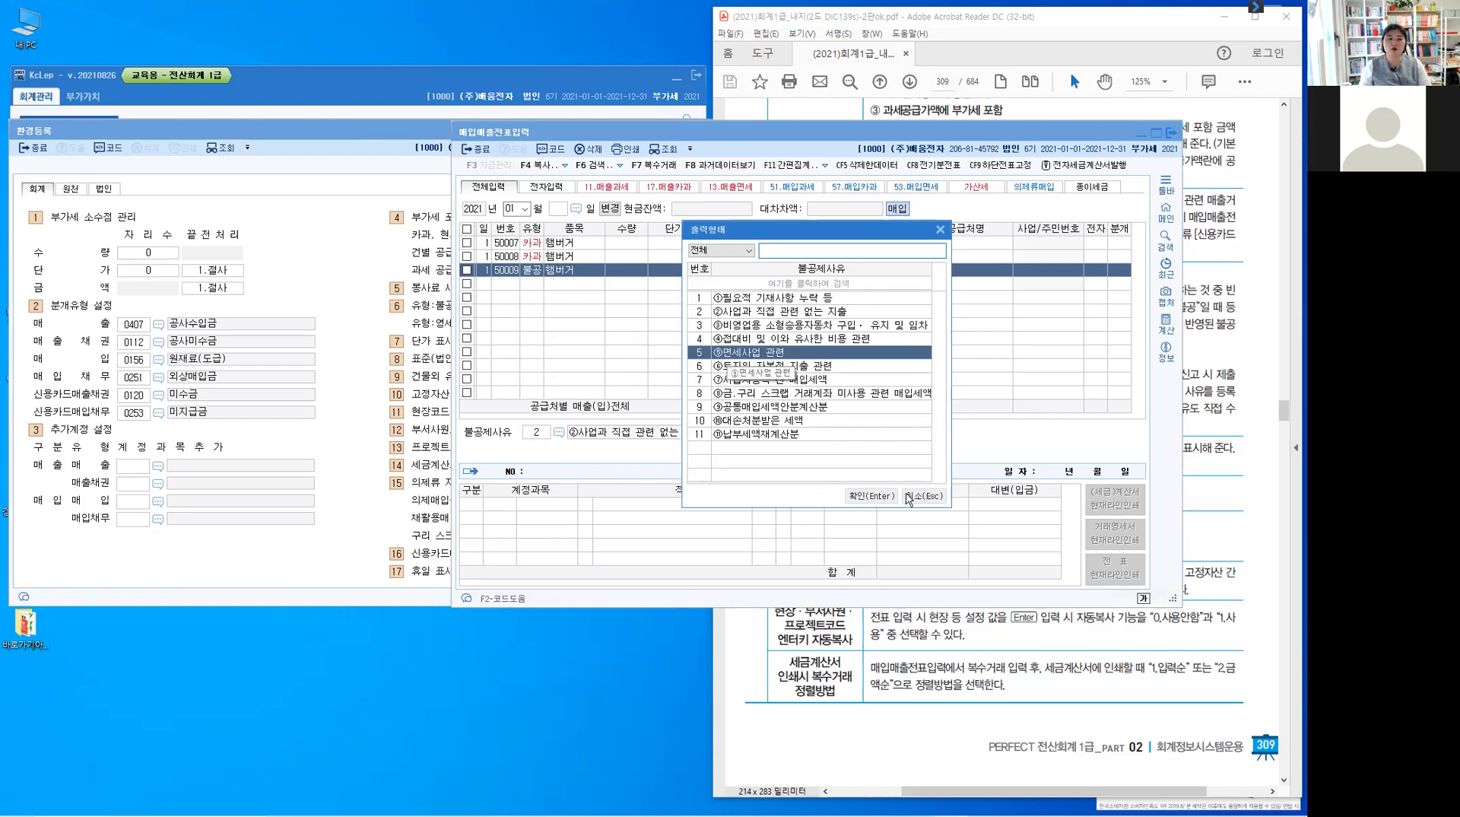
key(Escape)
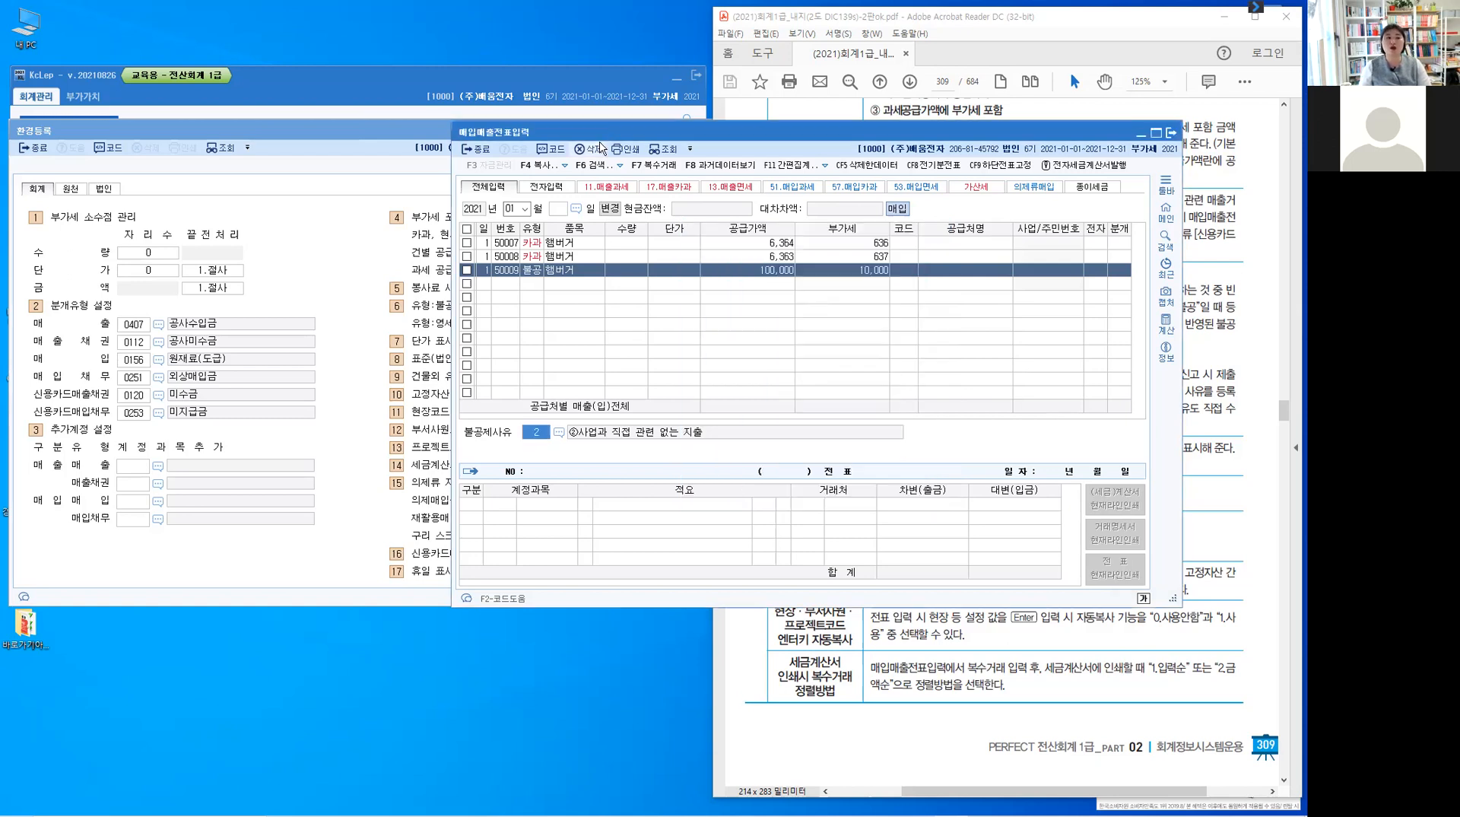
drag(605, 135, 523, 367)
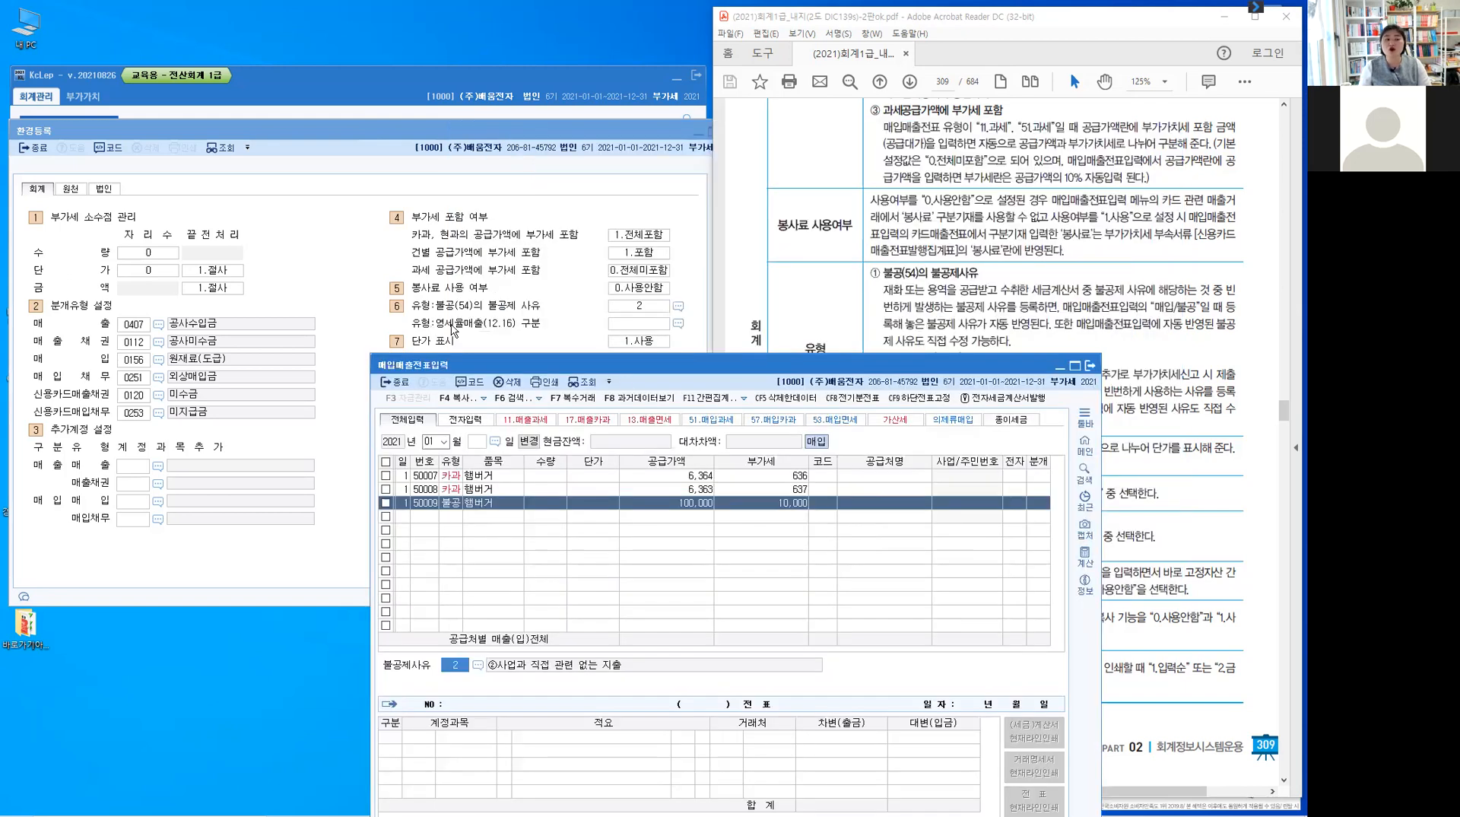
drag(638, 361, 772, 76)
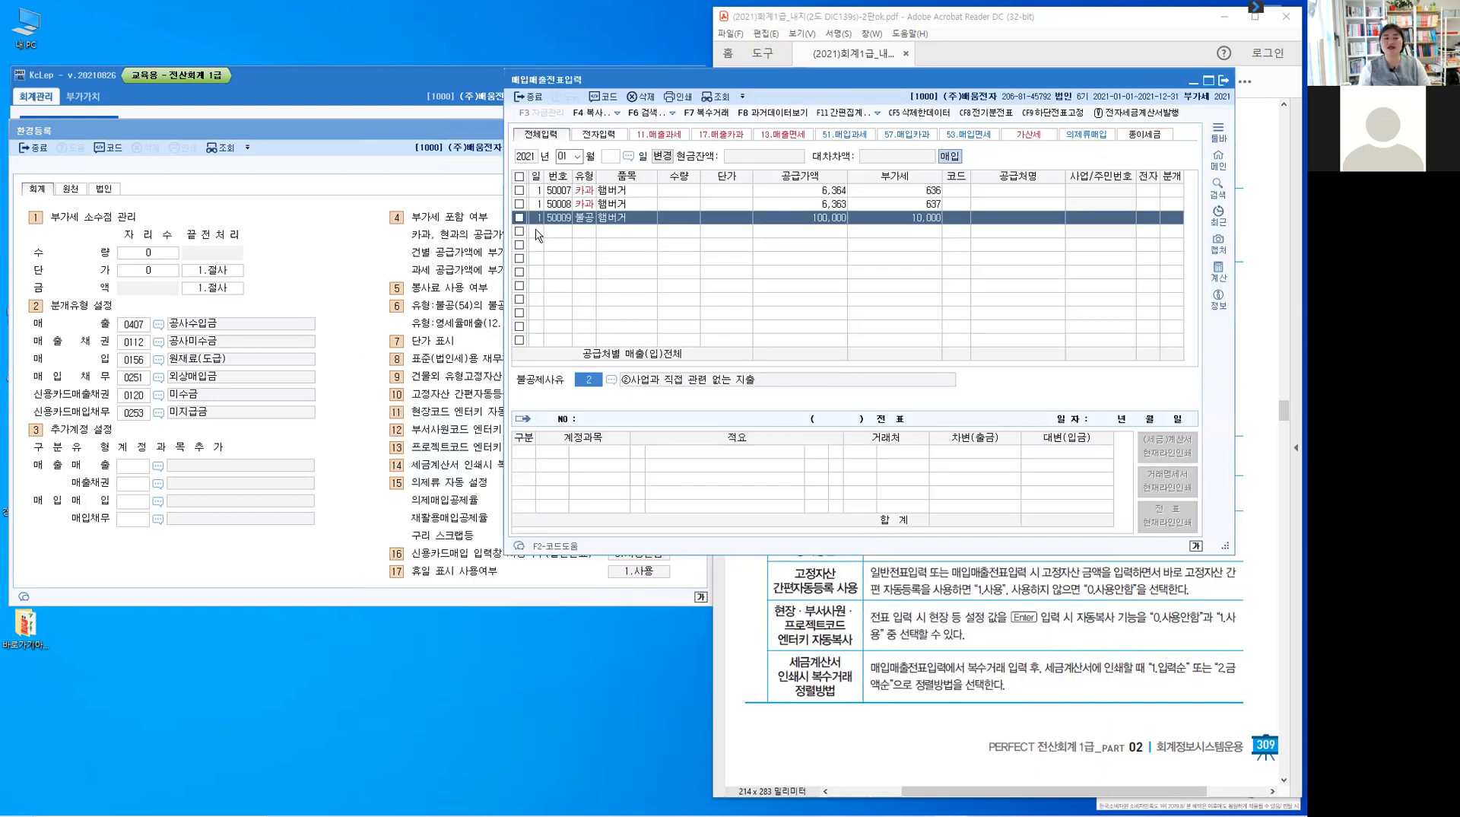
- Start a fourth entry line for day 1 with type 12.영세 and item 햄버거, leaving quantity and unit price blank
click(536, 232)
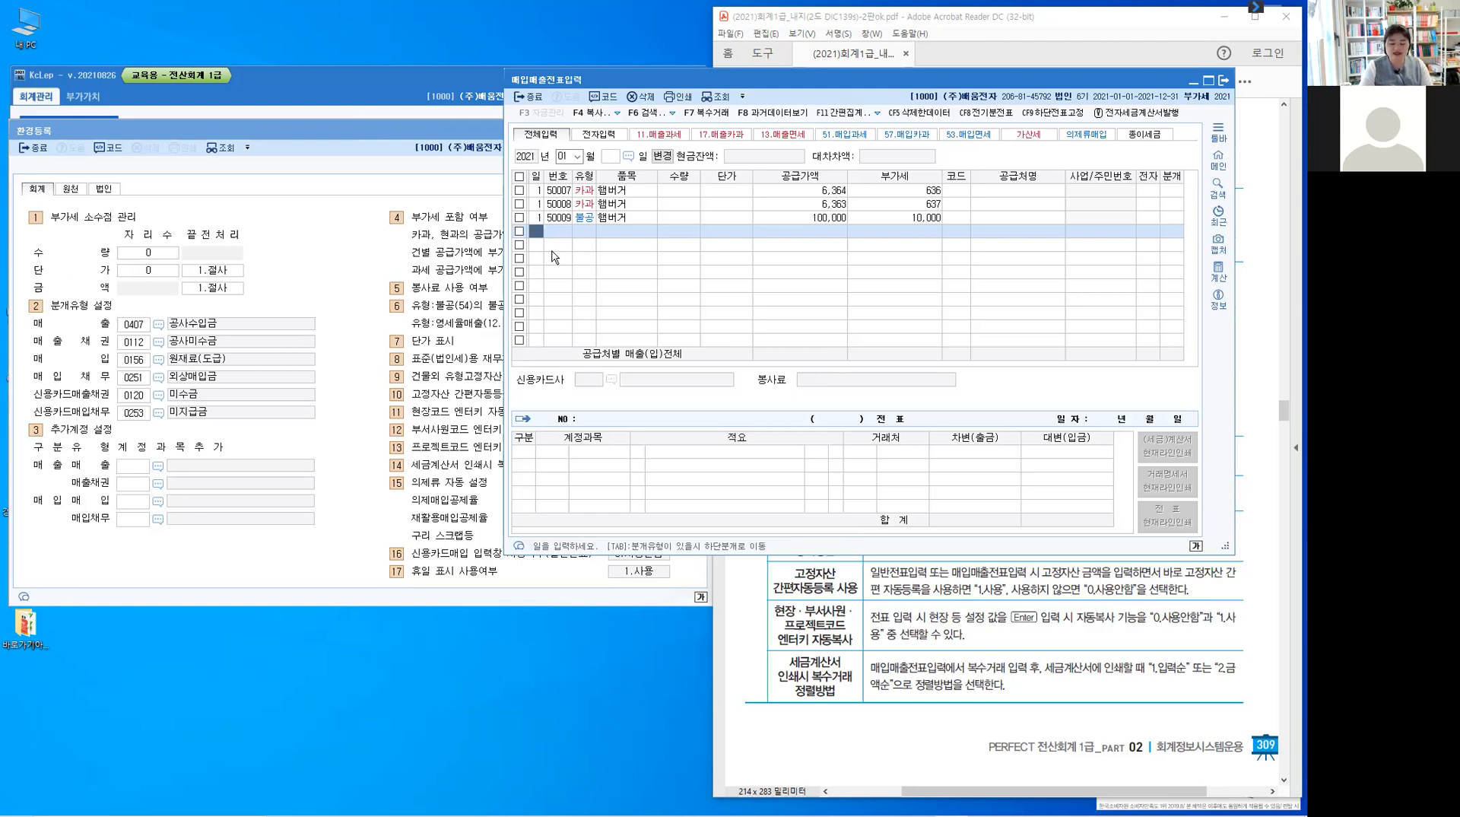
text(1)
key(Return)
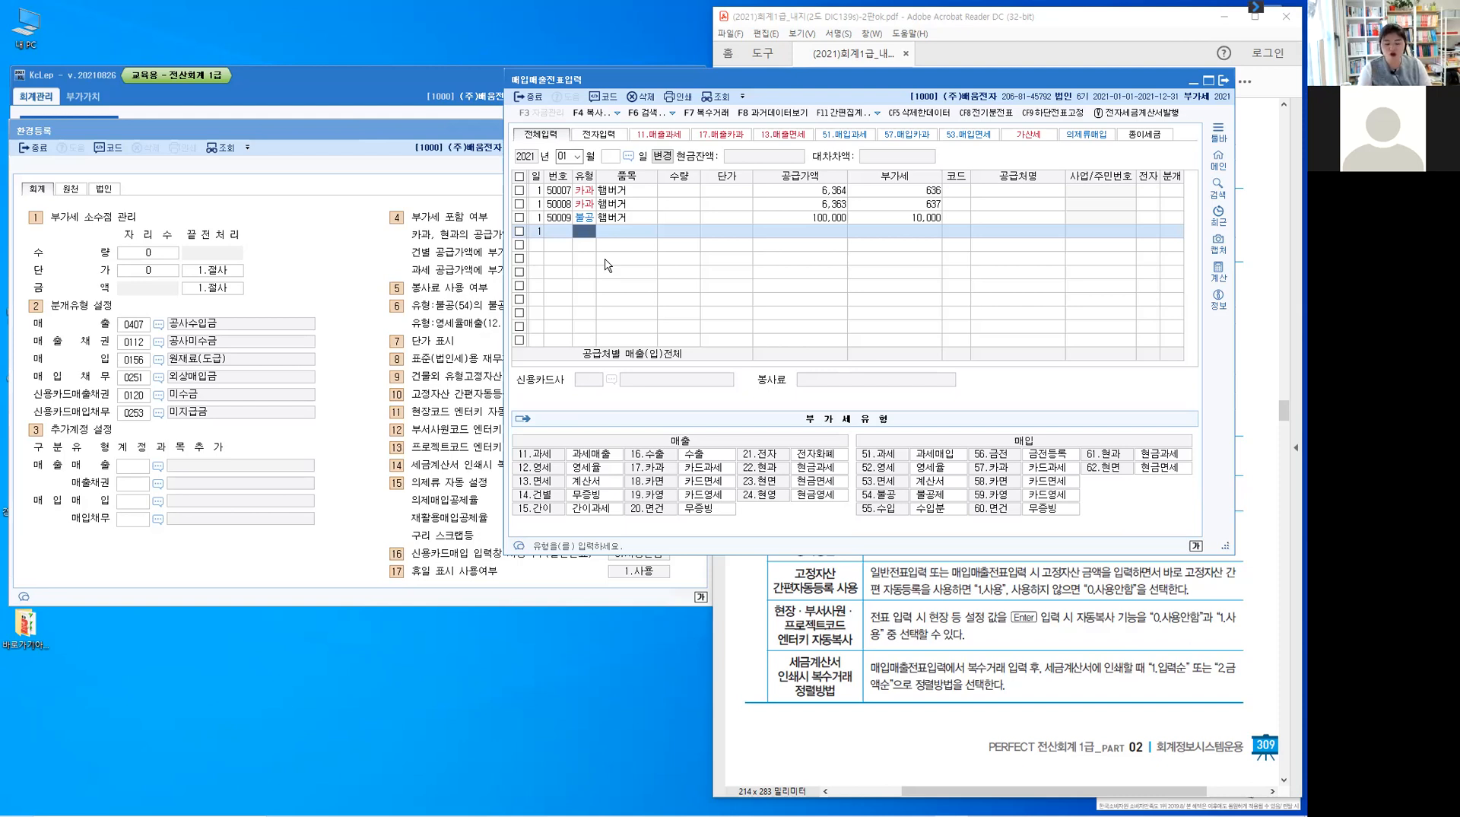
text(12)
key(Return)
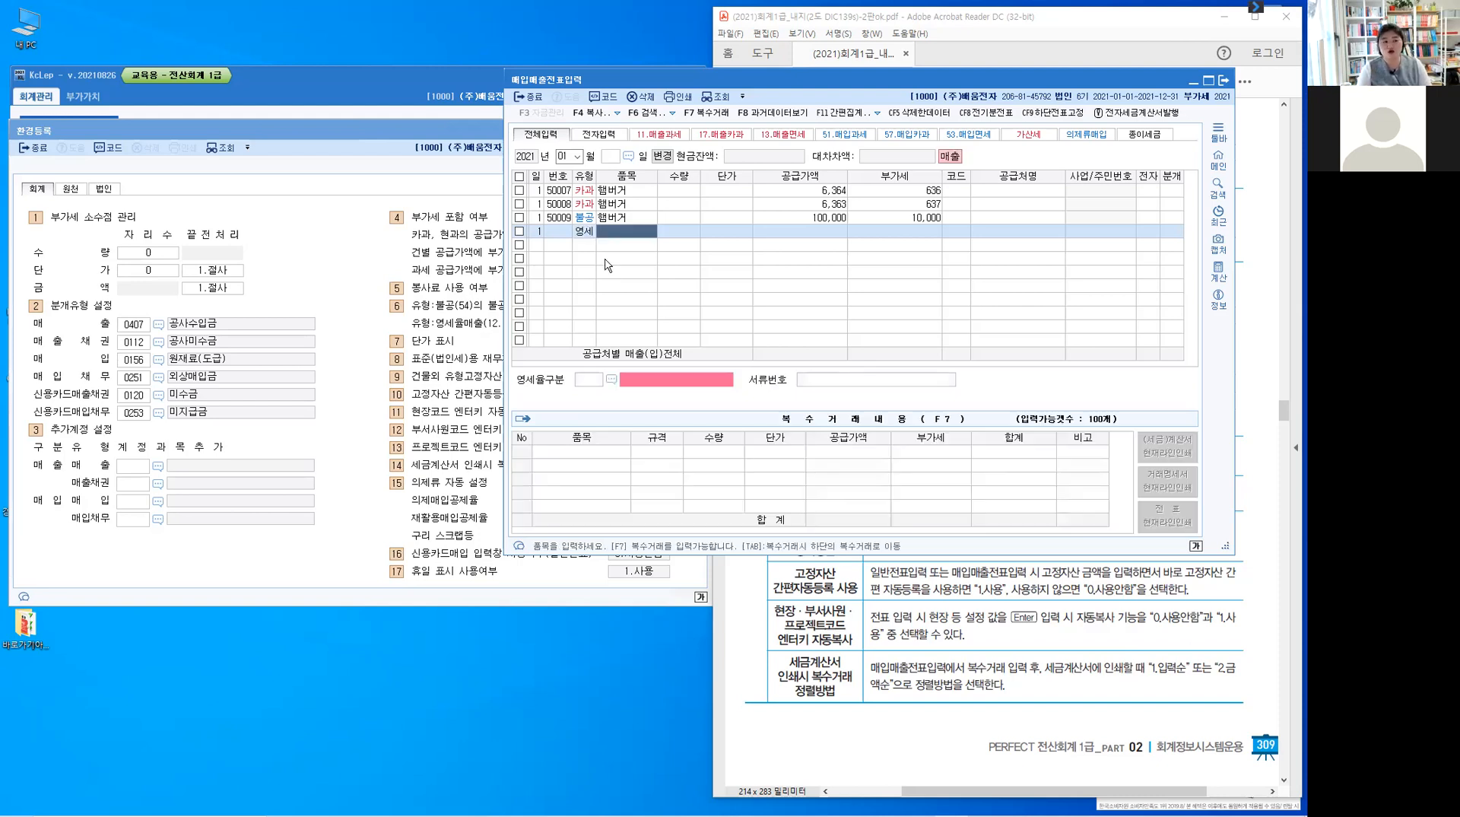
key(Return)
key(Return)
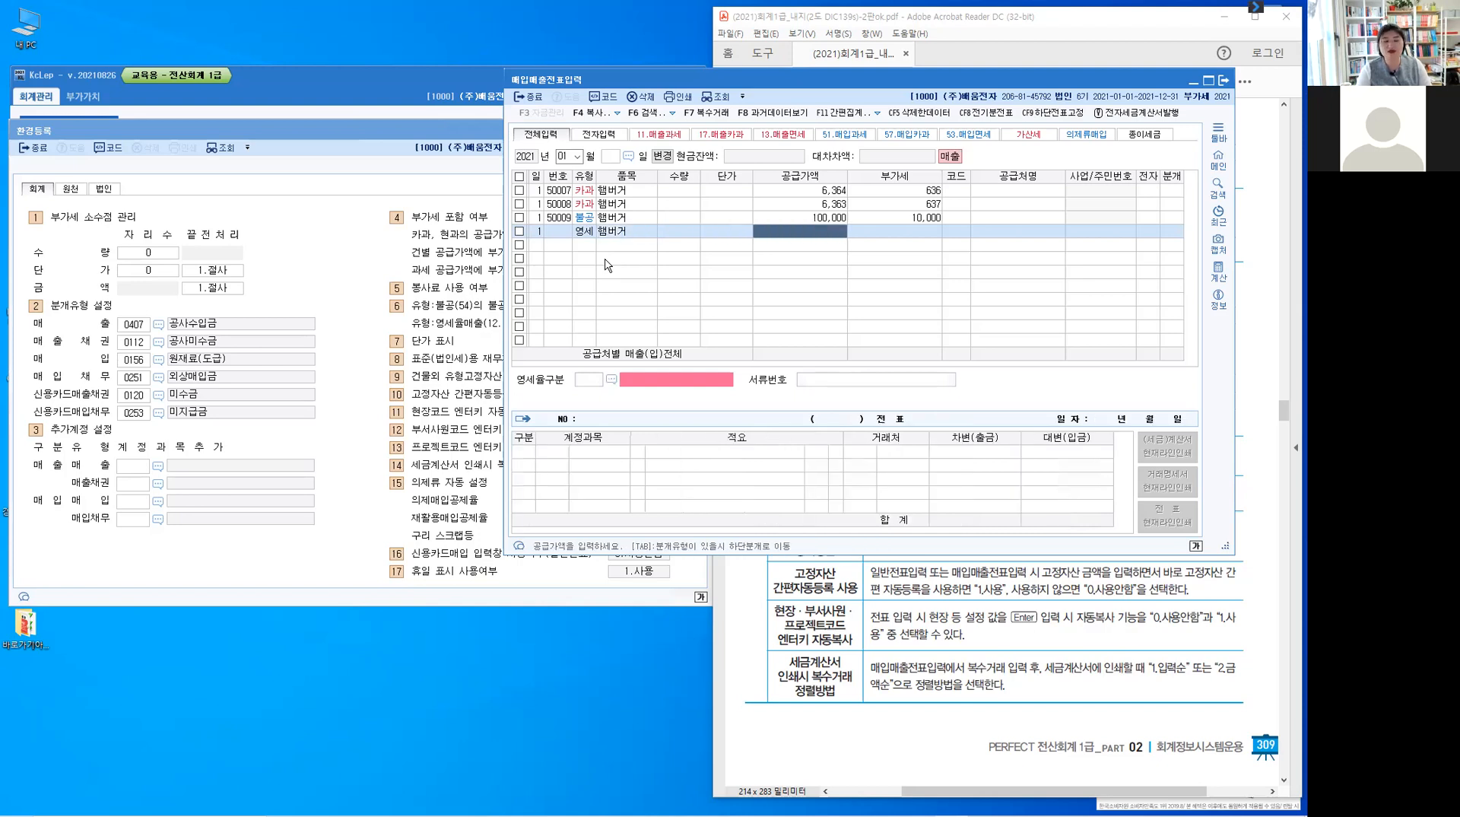
- Enter 100,000 as the 영세 line's 공급가액 and skip the supplier code
text(100,000)
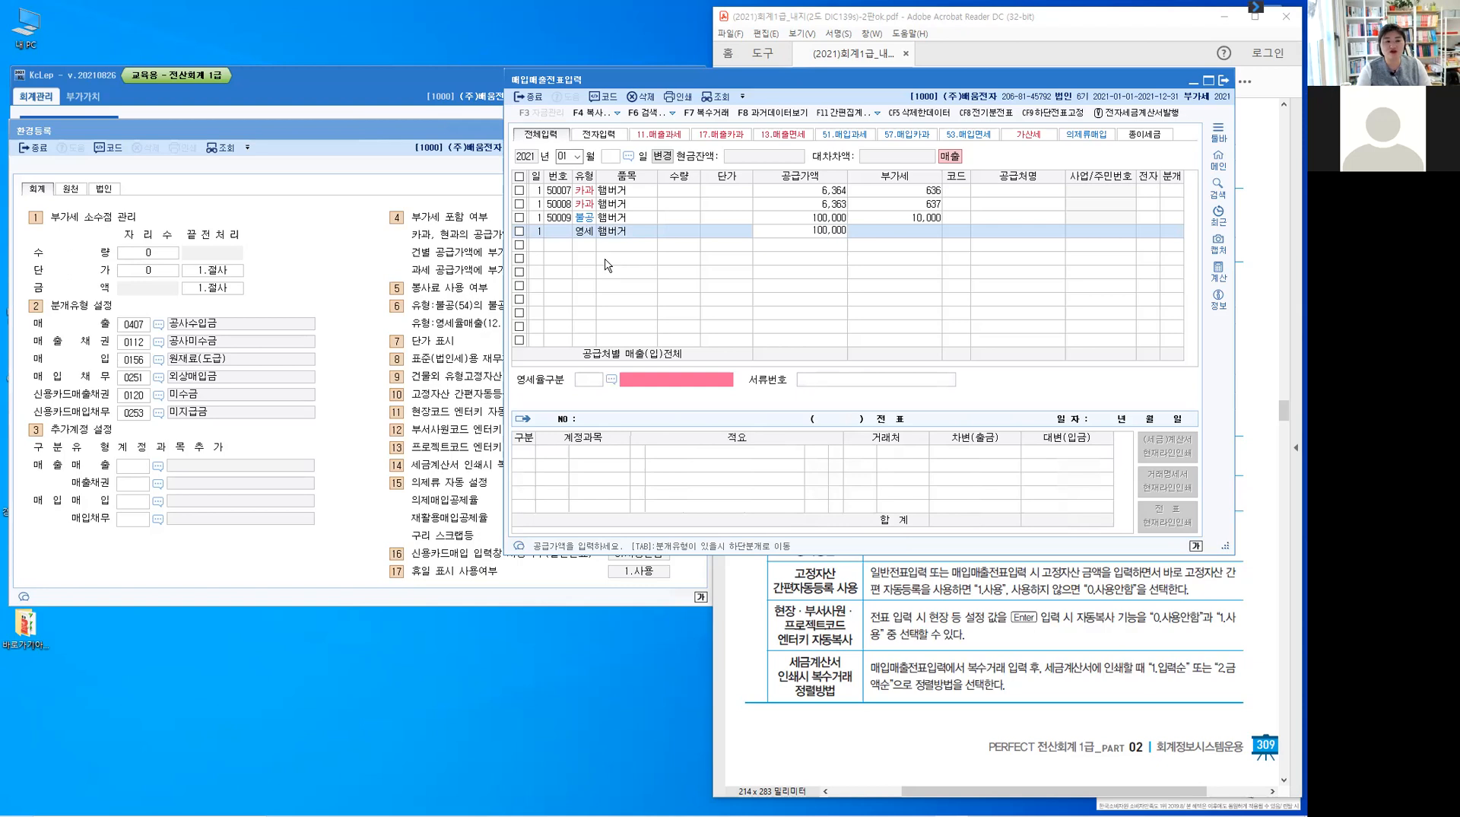
key(Return)
key(Return)
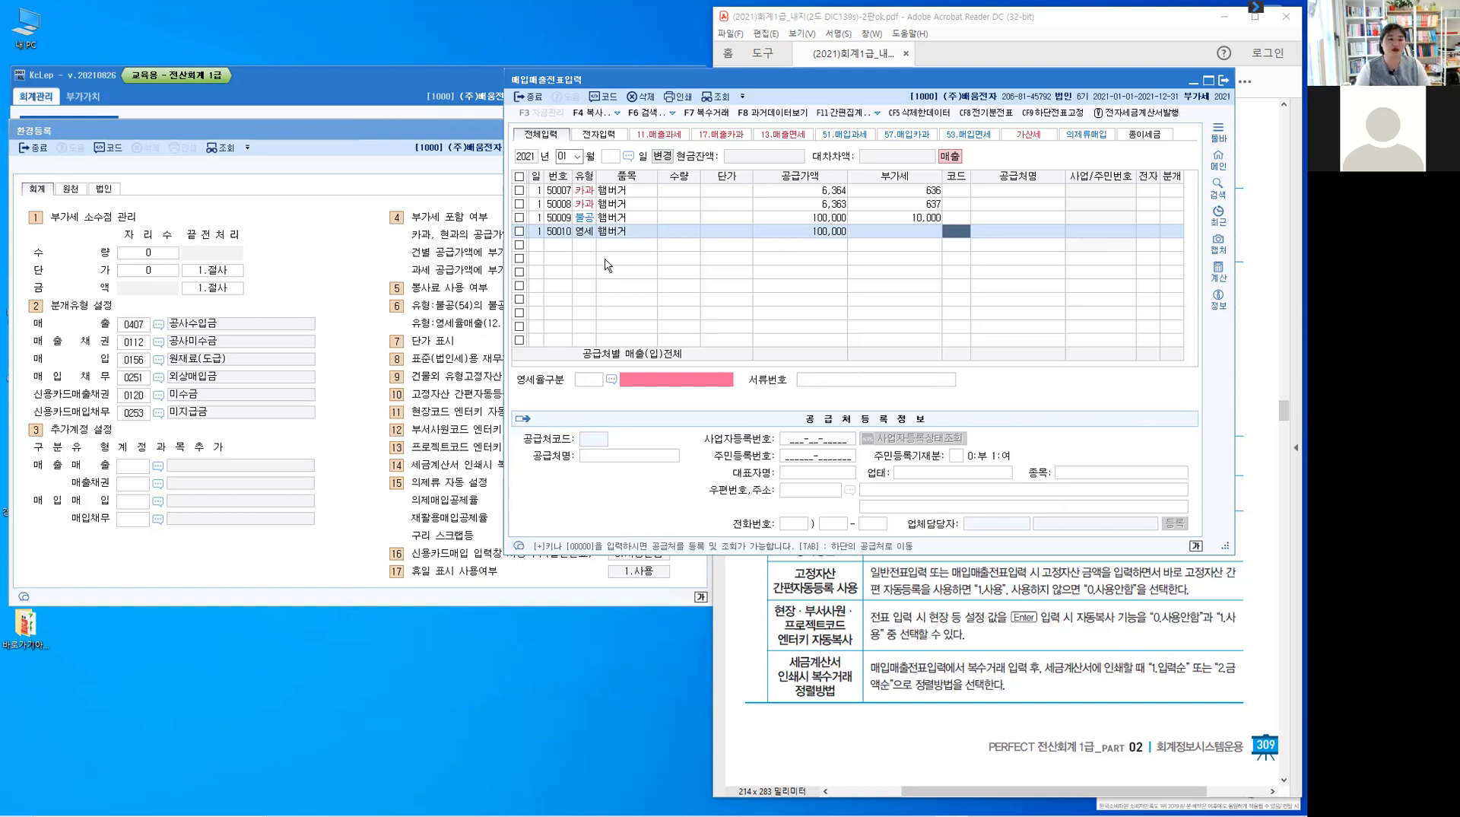
key(Return)
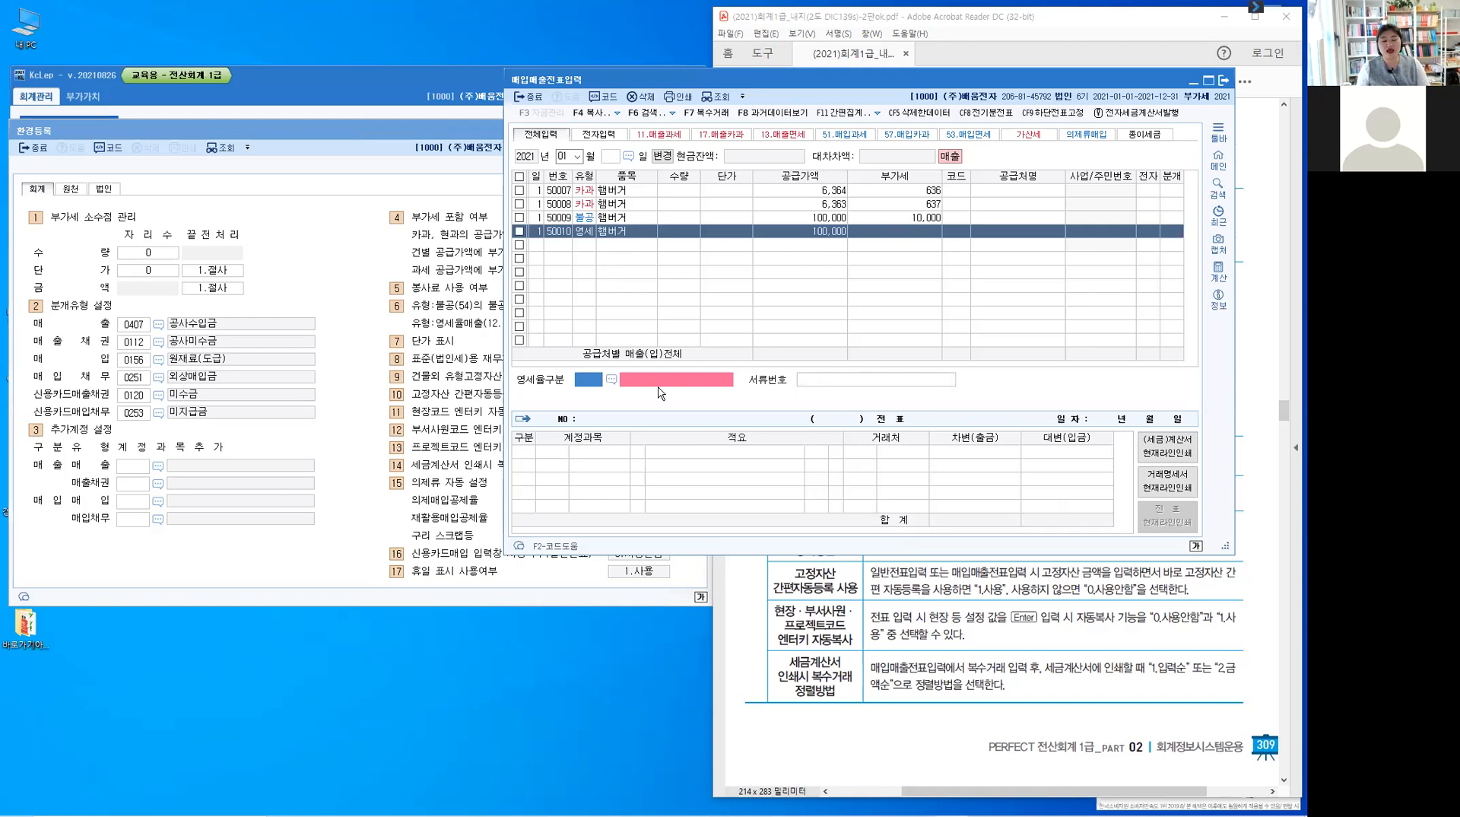
- Point out the 영세 line's 영세율구분 field and compare it with the 유형:영세율매출(12.16) 구분 setting in 환경등록
click(594, 389)
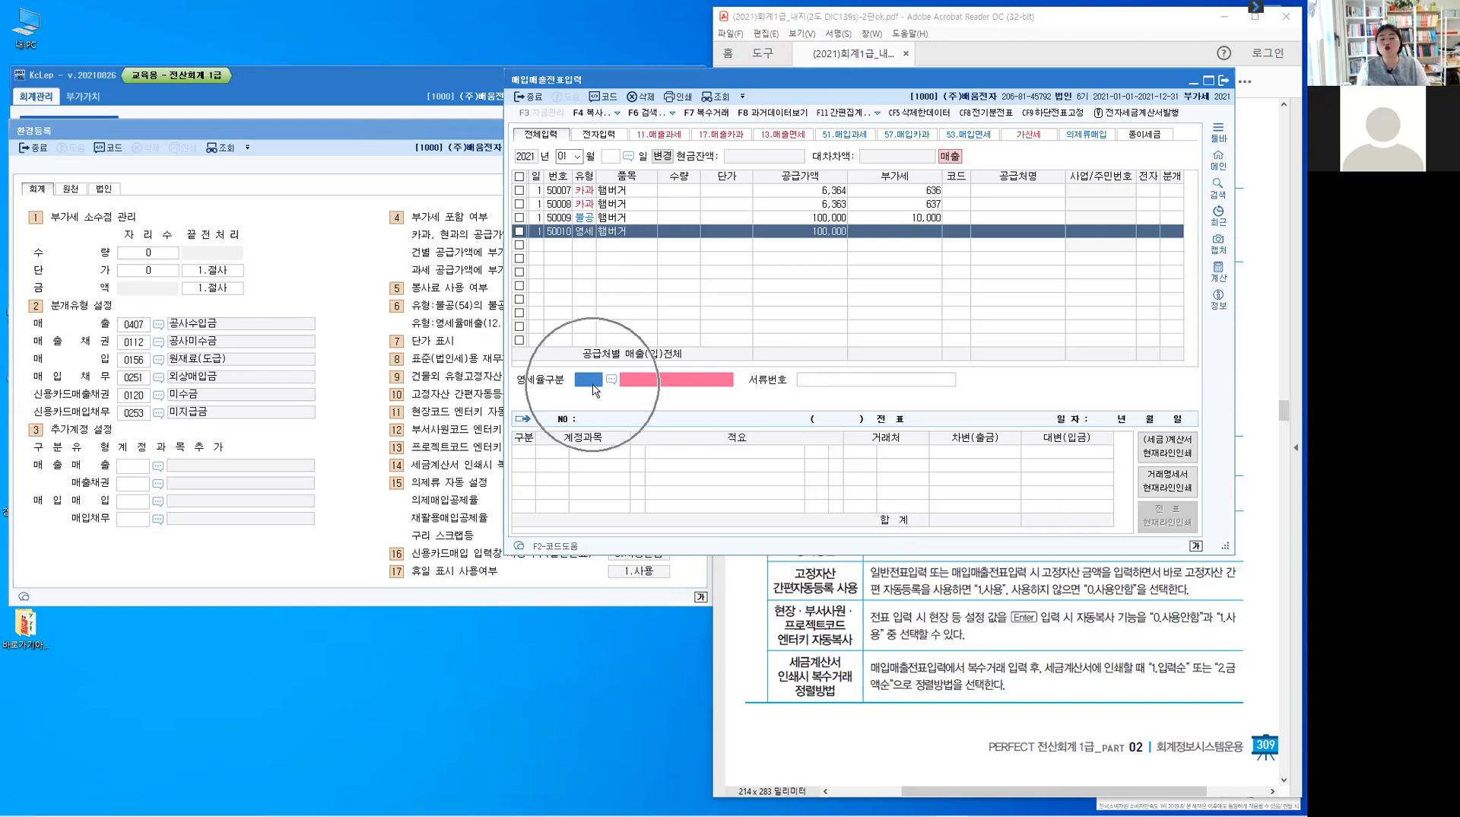
click(593, 389)
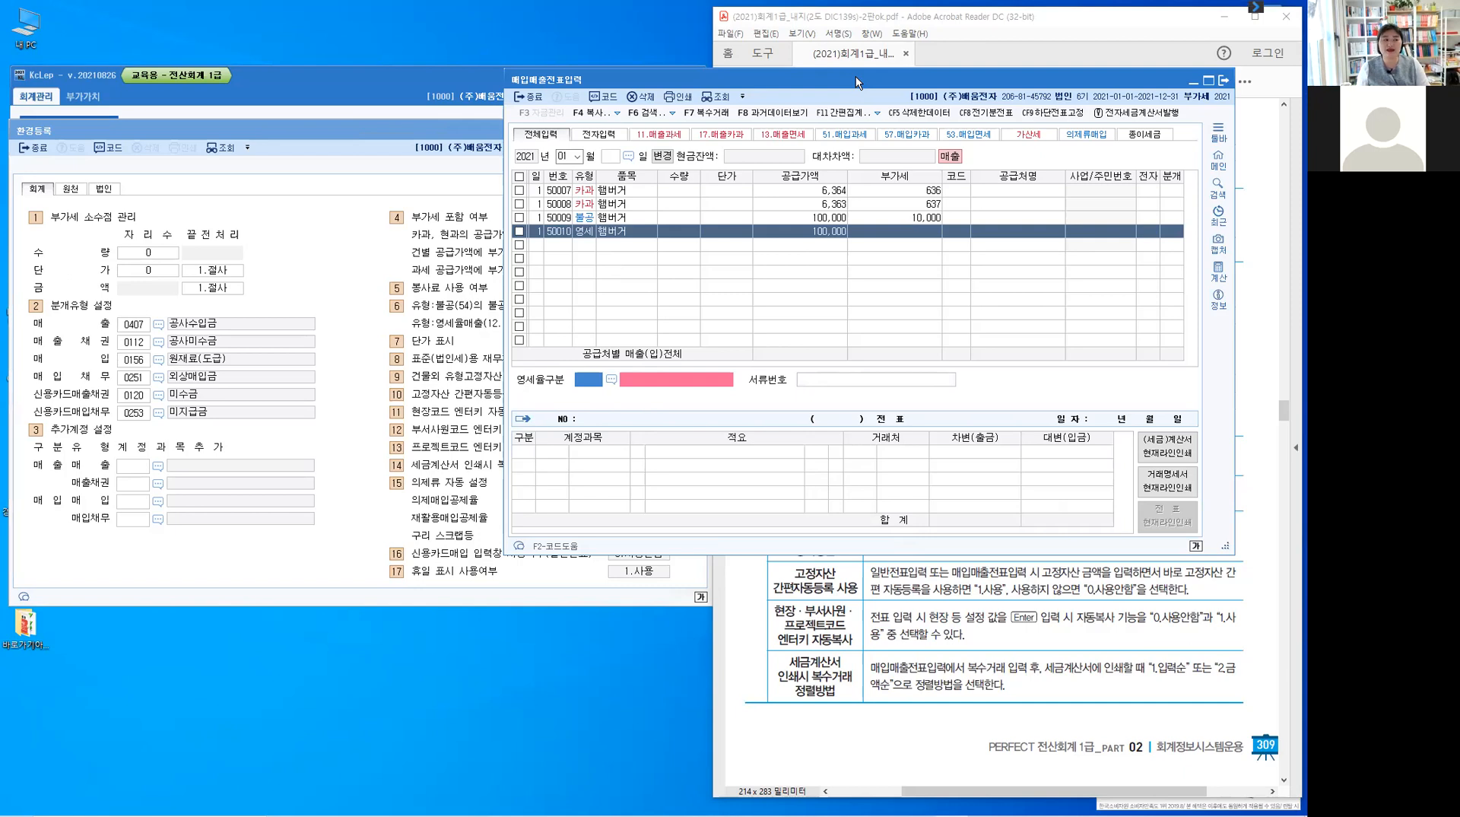
drag(858, 83, 717, 375)
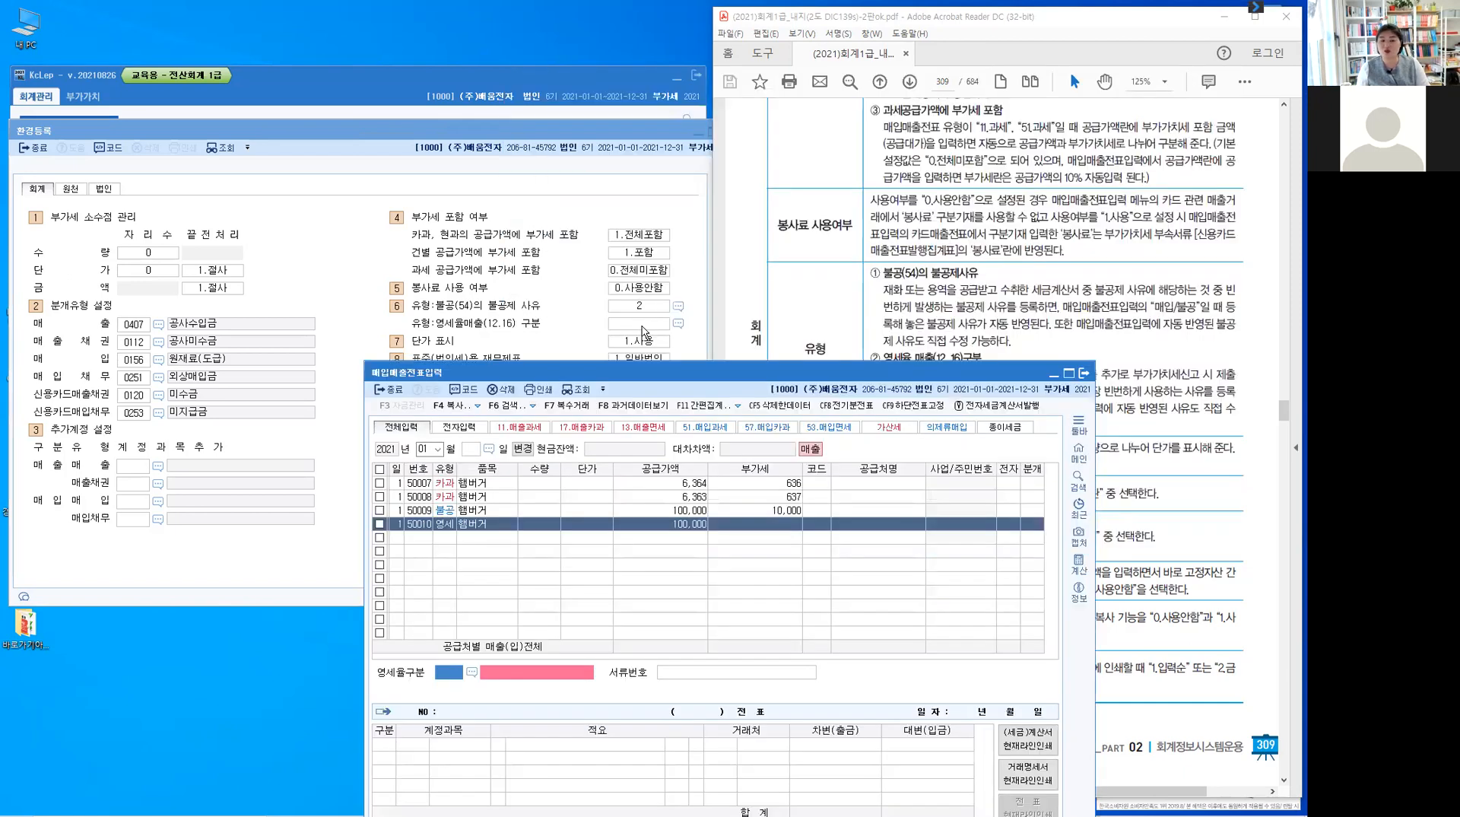
drag(757, 378, 913, 112)
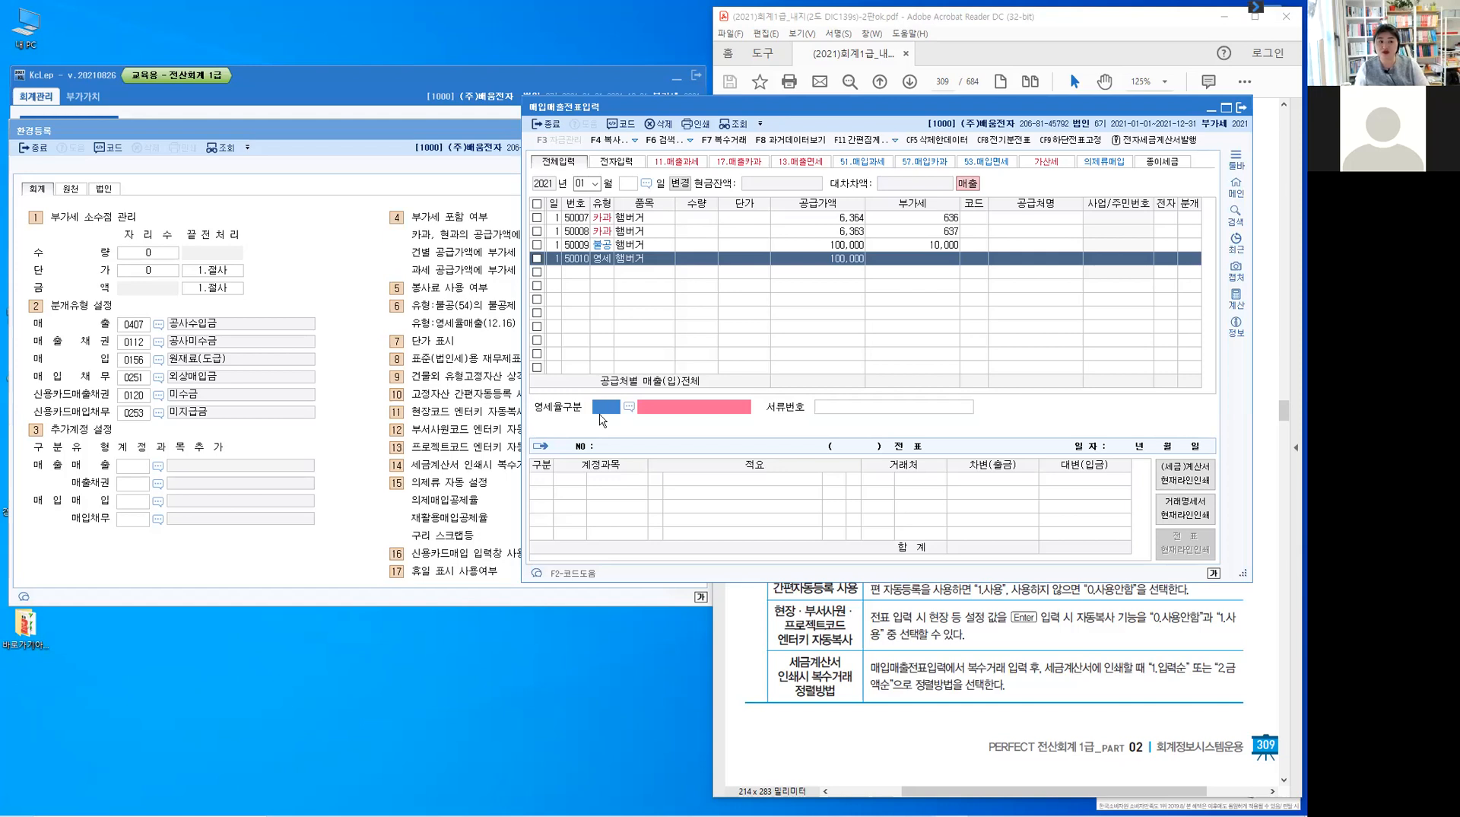
- Look through the 영세율매출내용 code list and set the 영세 line's 영세율구분 to code 3, 내국신용장·구매확인서에 의하여 공급하는 재화
key(F2)
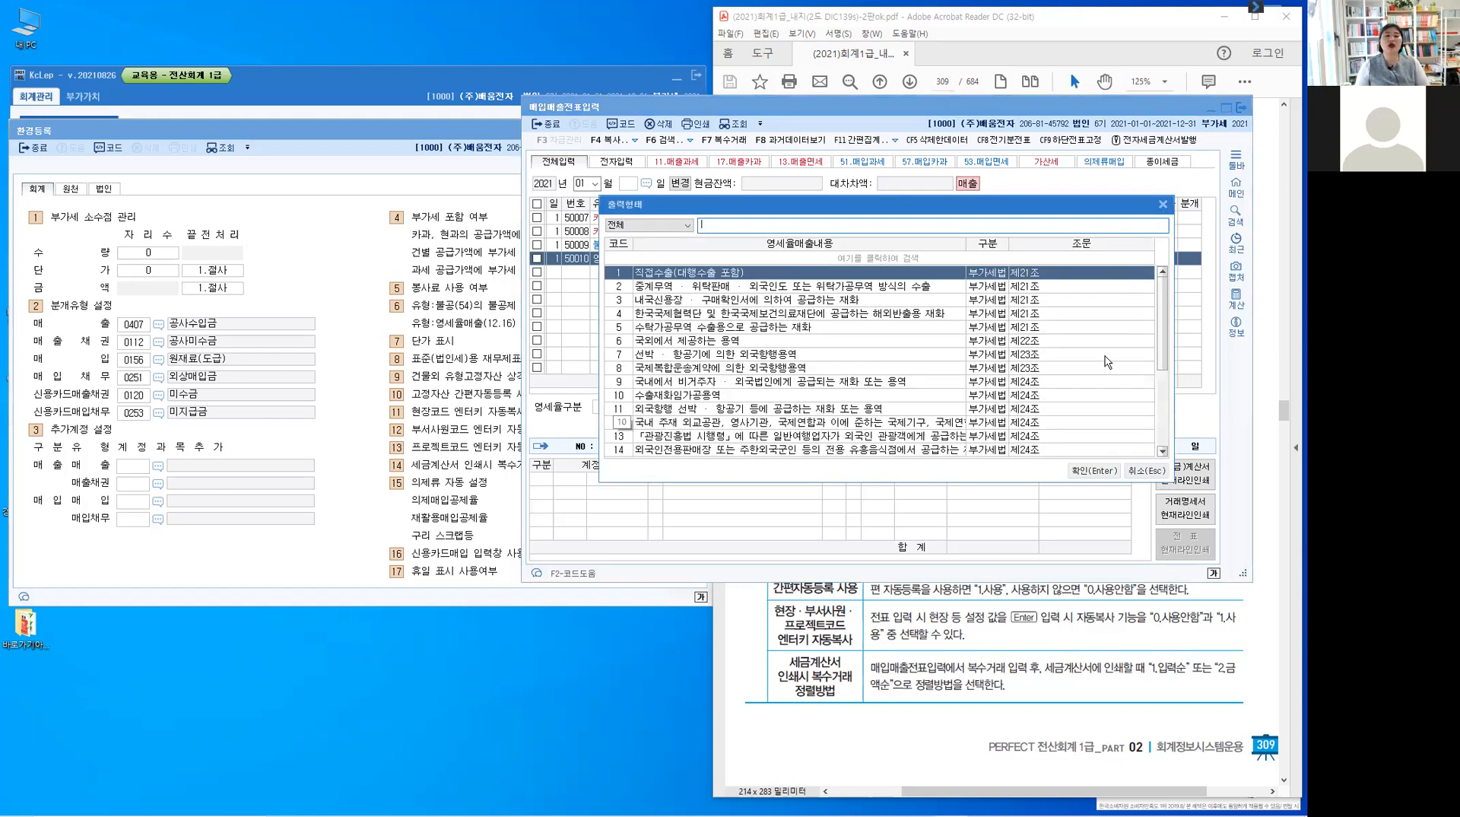
drag(1167, 331, 1174, 458)
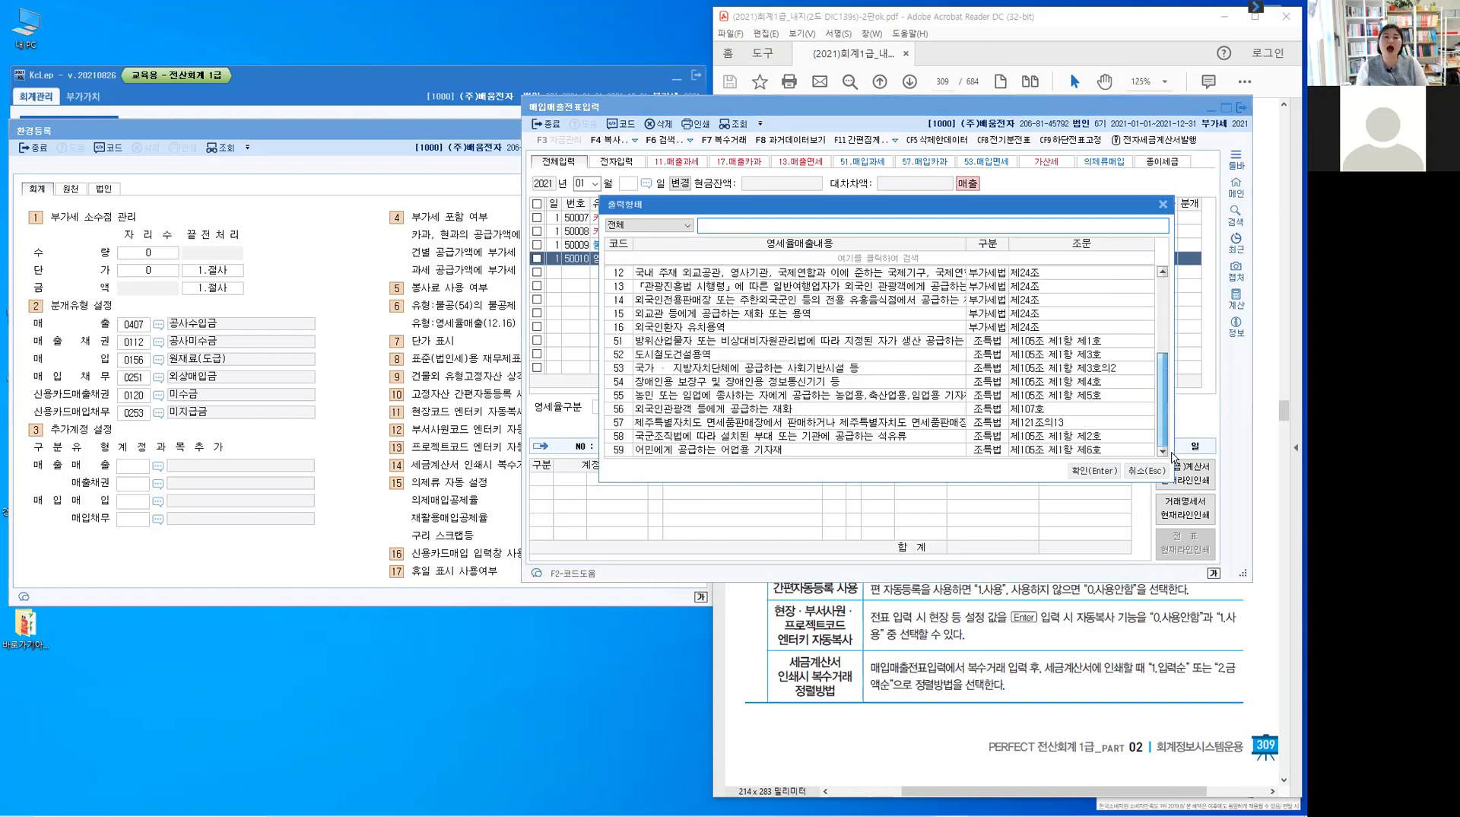
click(1166, 309)
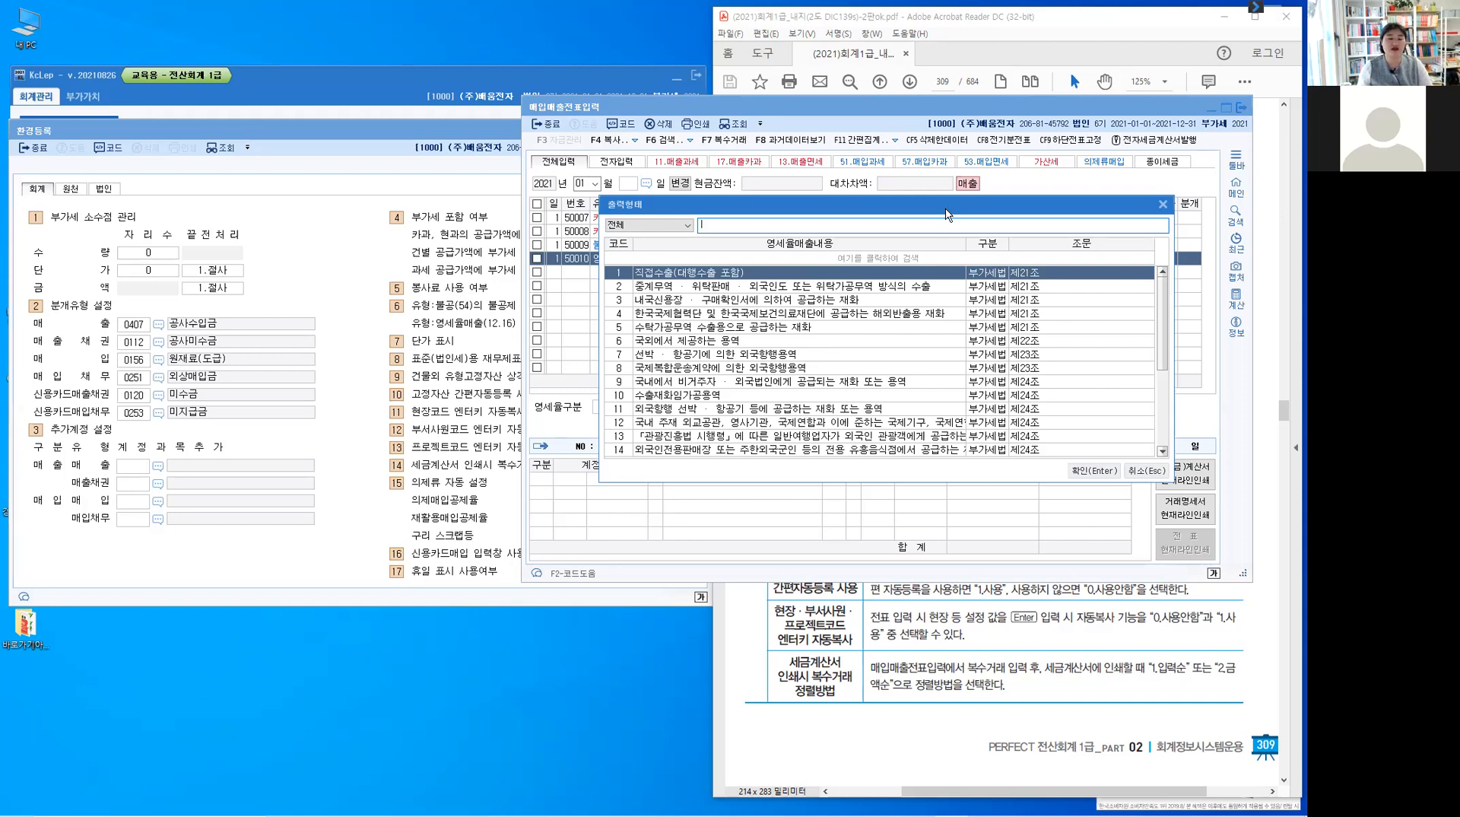
drag(947, 214, 936, 166)
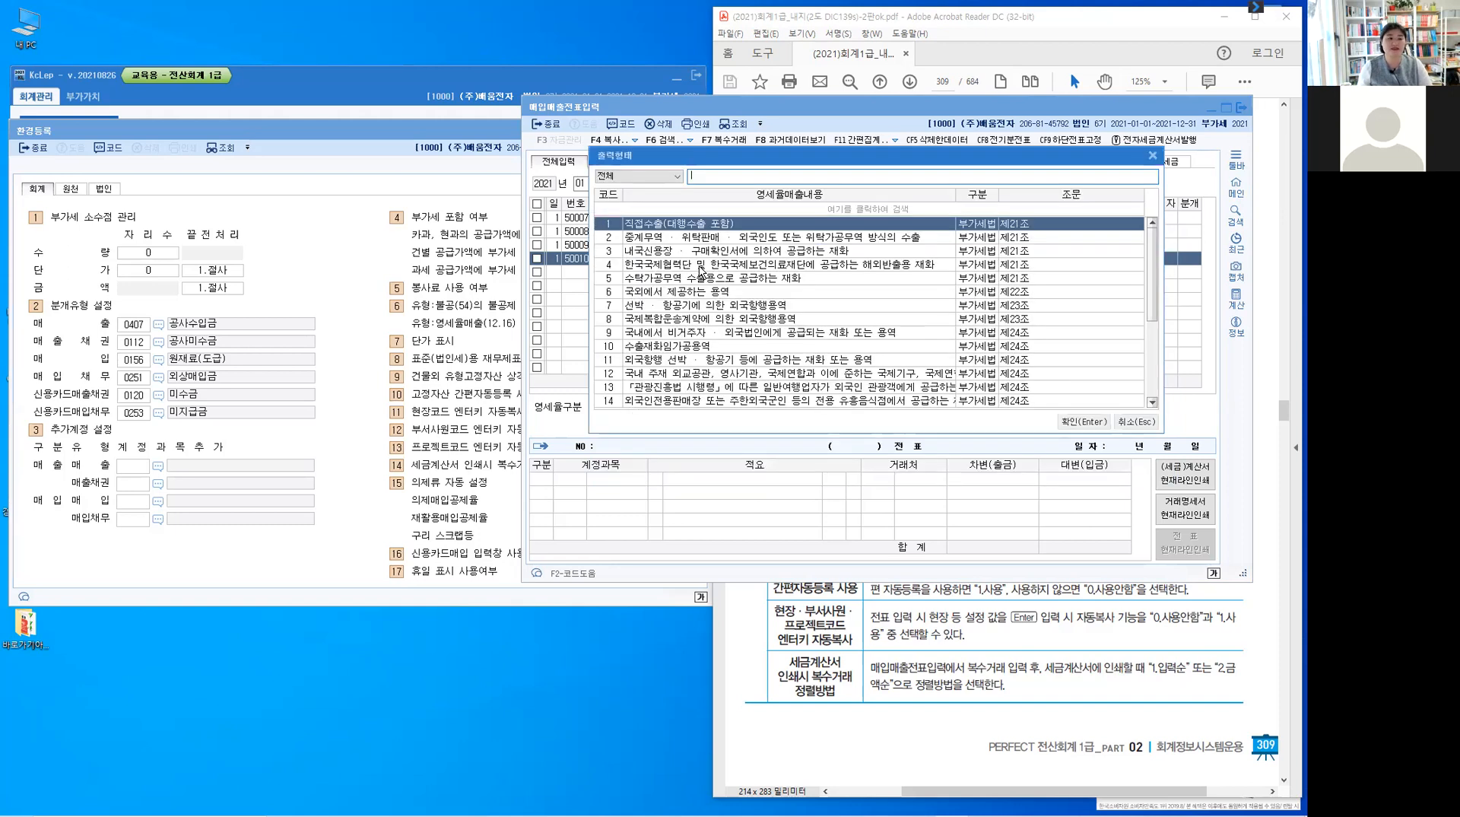
click(681, 252)
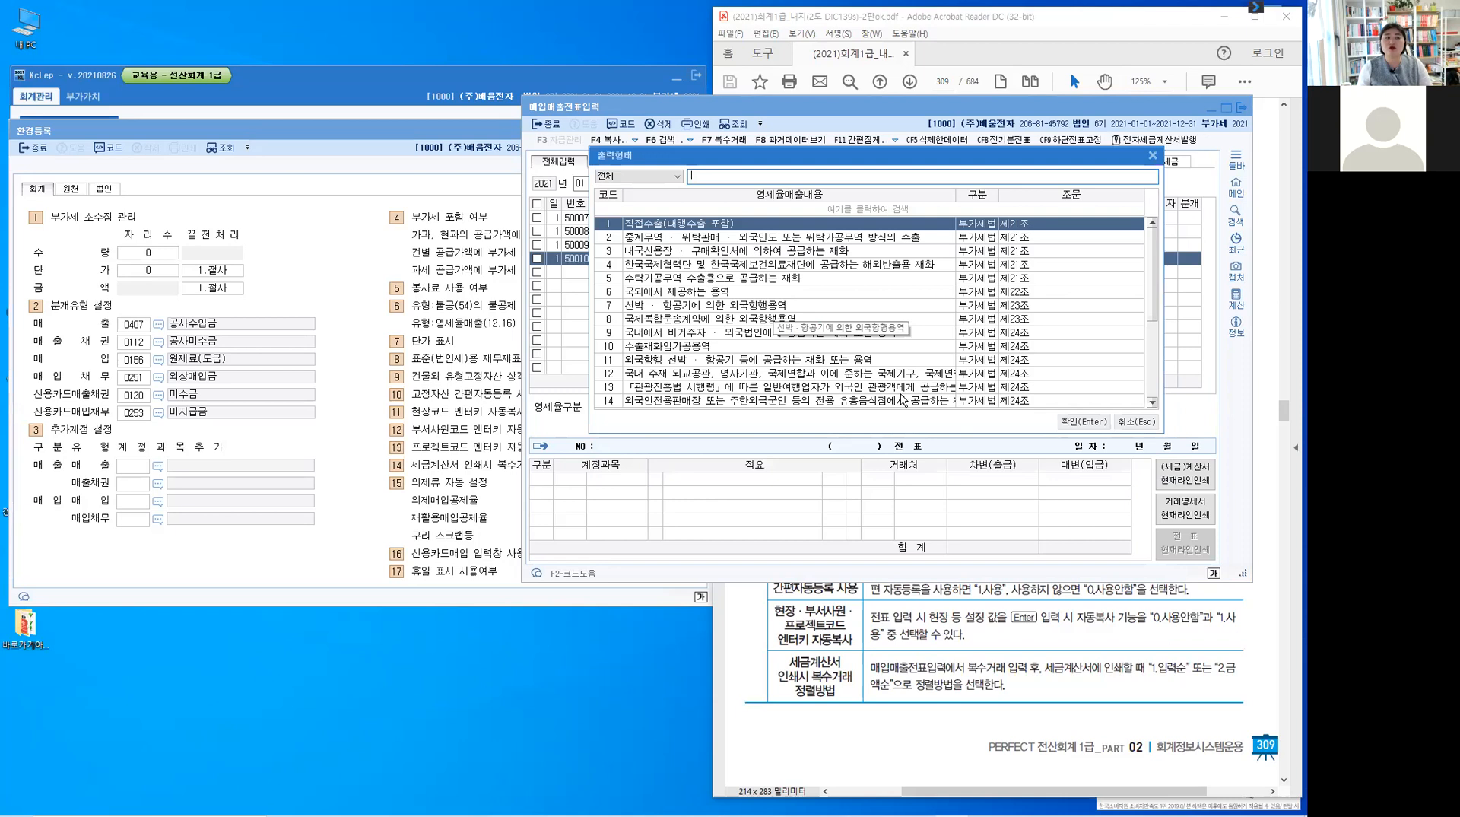
click(1074, 427)
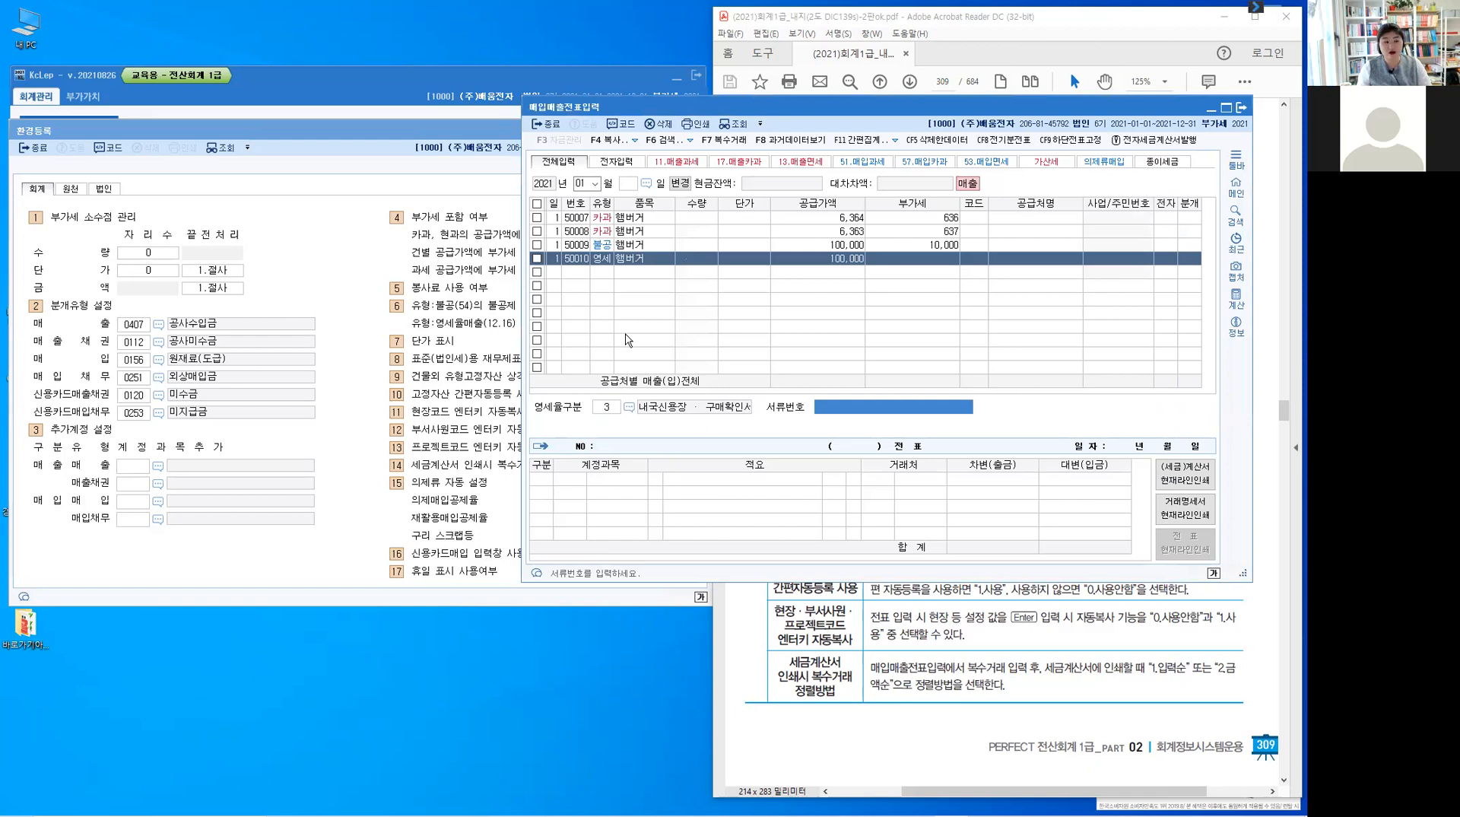
- Minimize 매입매출전표입력 and view the choices for 단가 표시 and 표준(법인세)용 재무제표 in 환경등록
click(1209, 111)
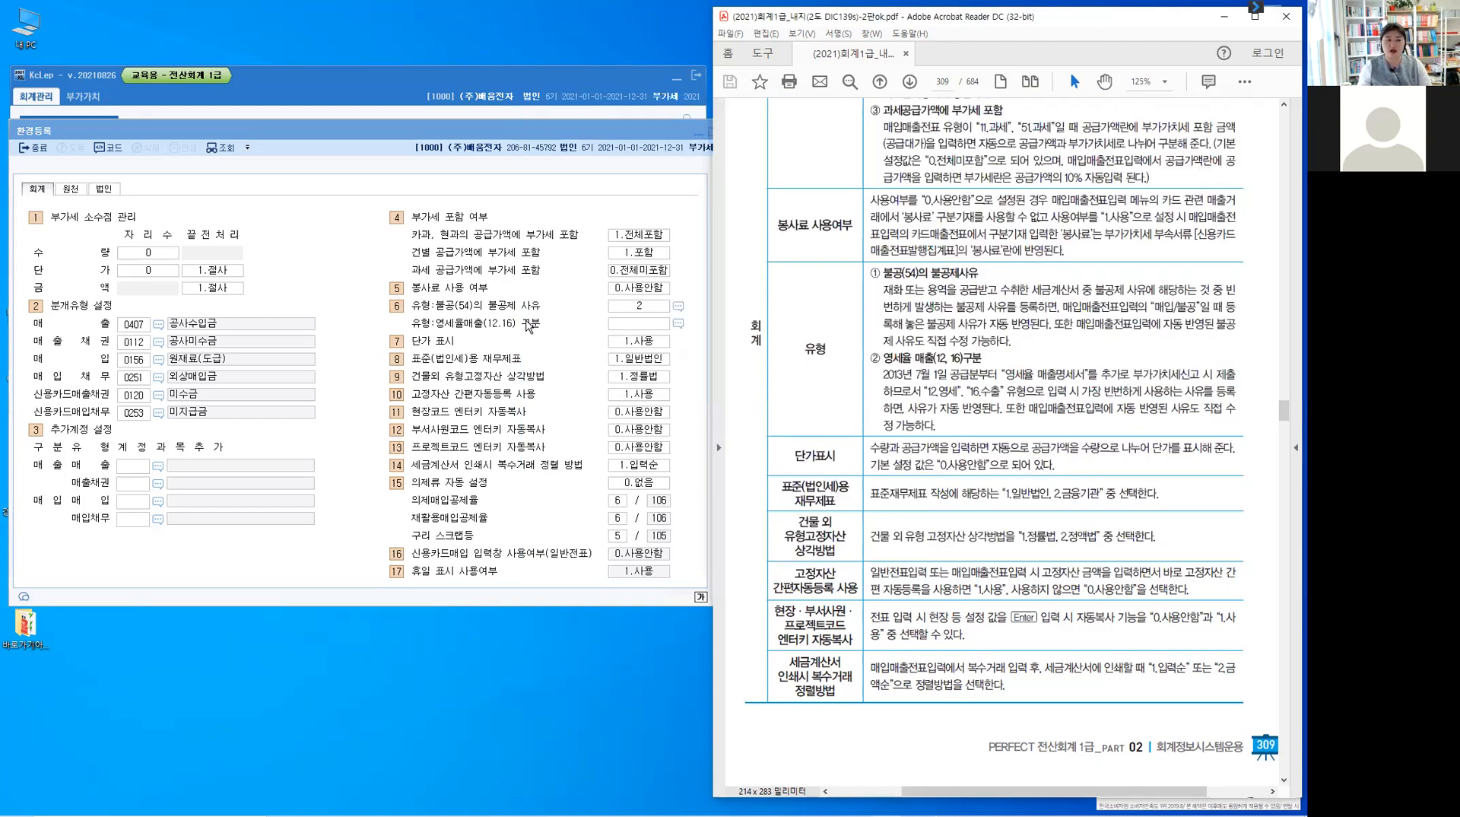
click(646, 343)
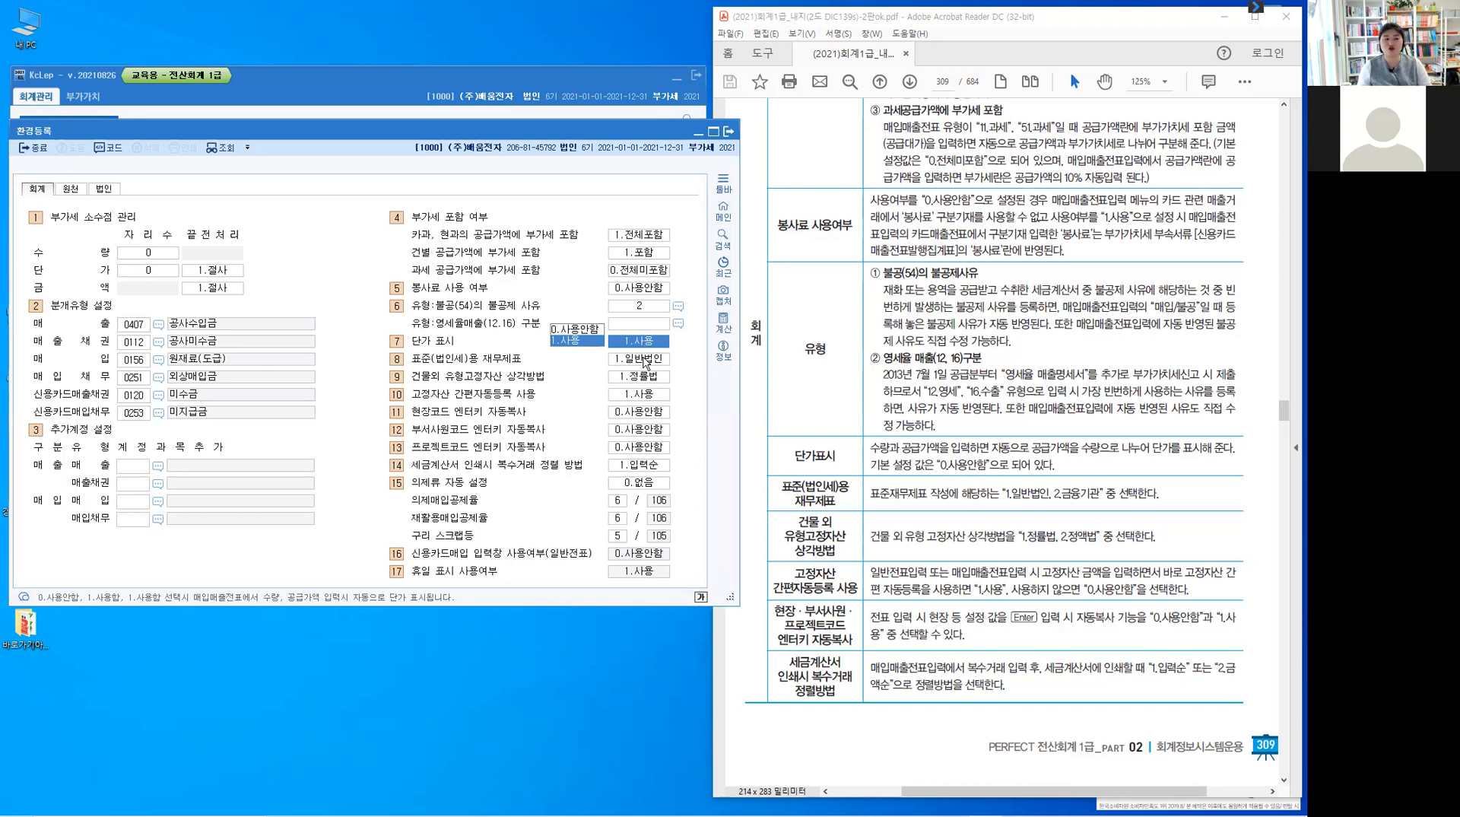
click(645, 361)
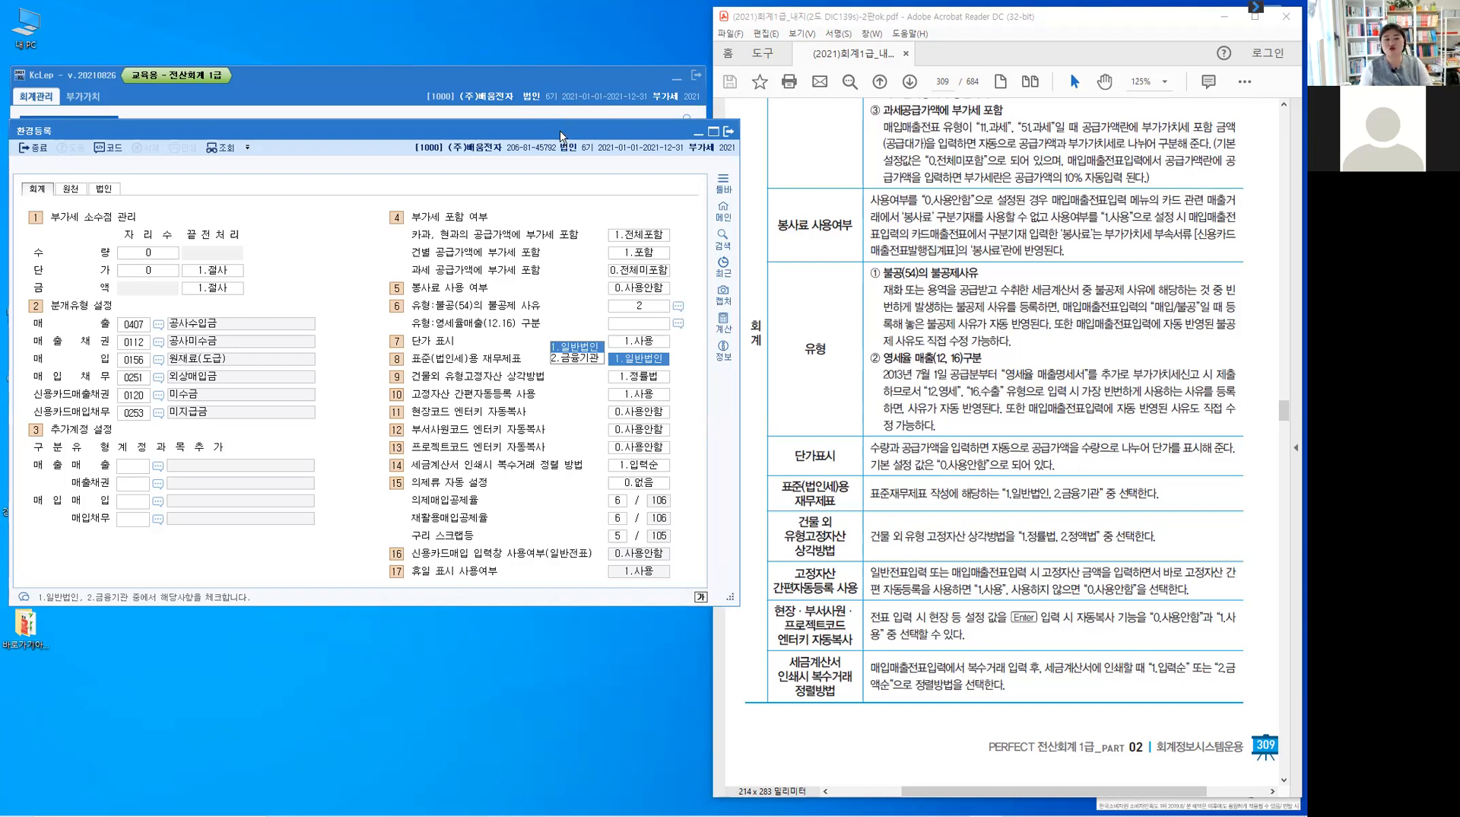
- Move 환경등록 aside, open 재무상태표, examine its 제출용 and 표준용 versions and the corporation type shown, and close the statement
drag(560, 130, 1001, 253)
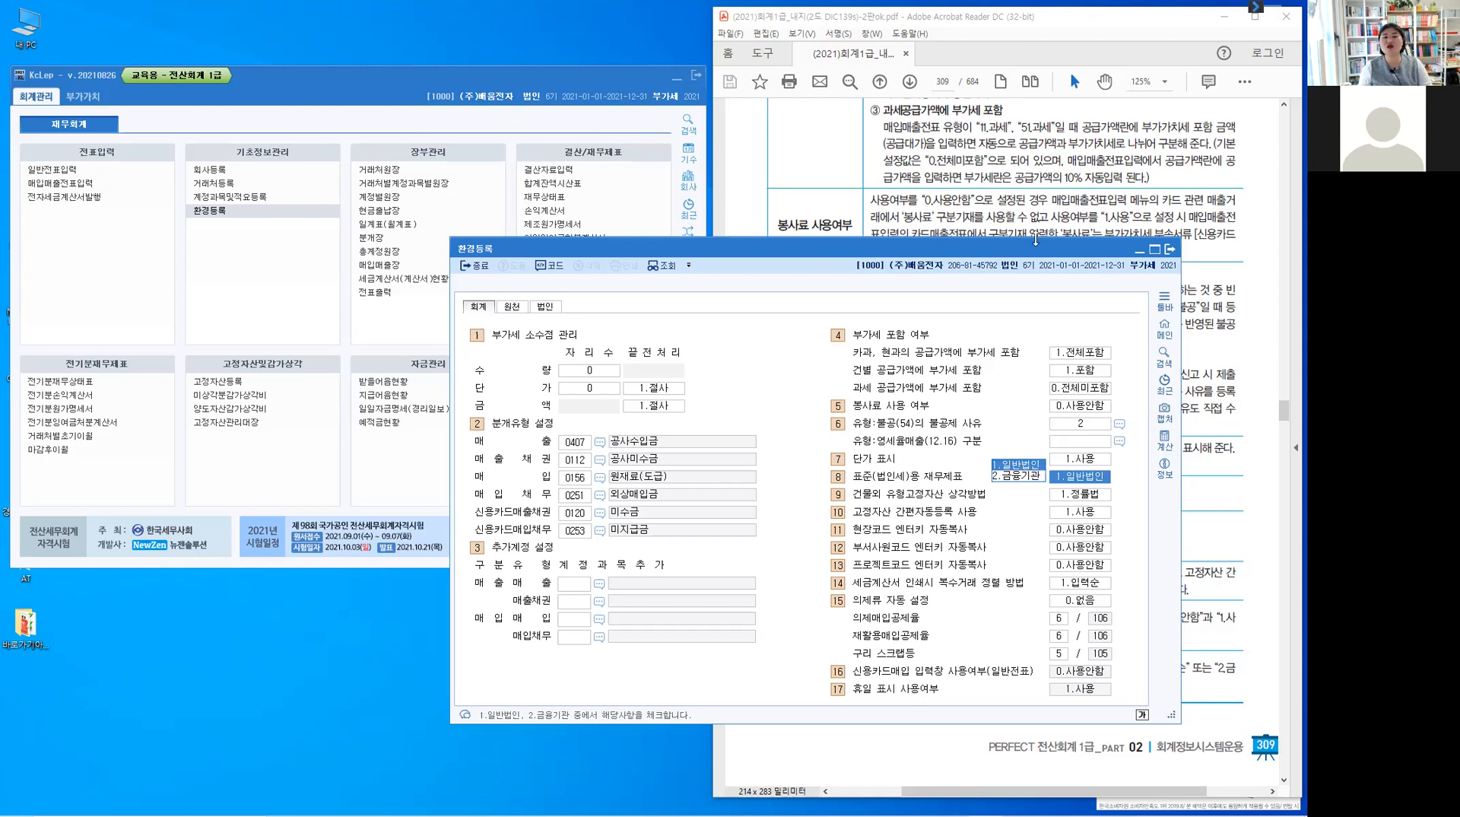
drag(1033, 251, 1089, 135)
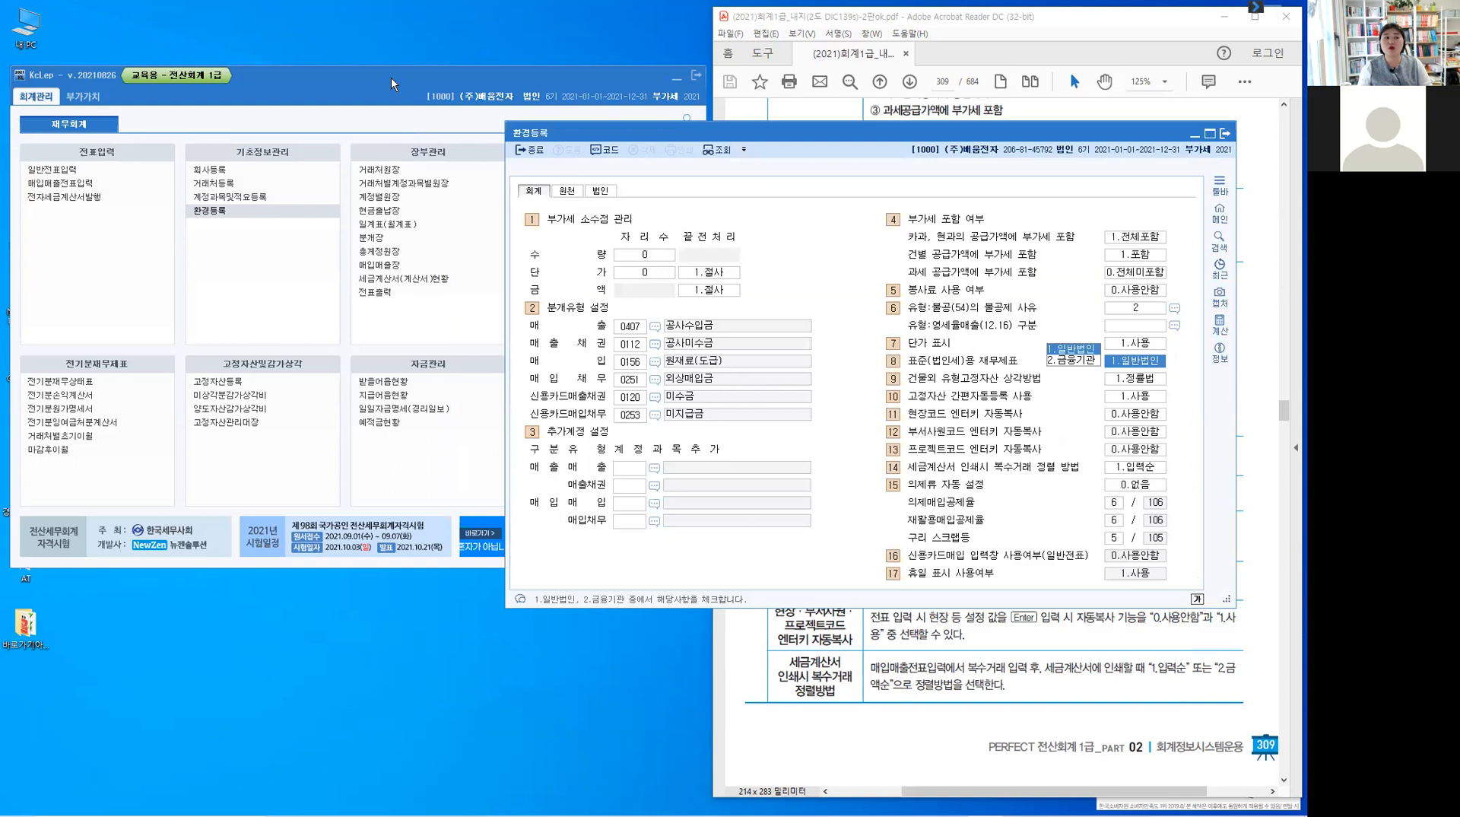
click(313, 76)
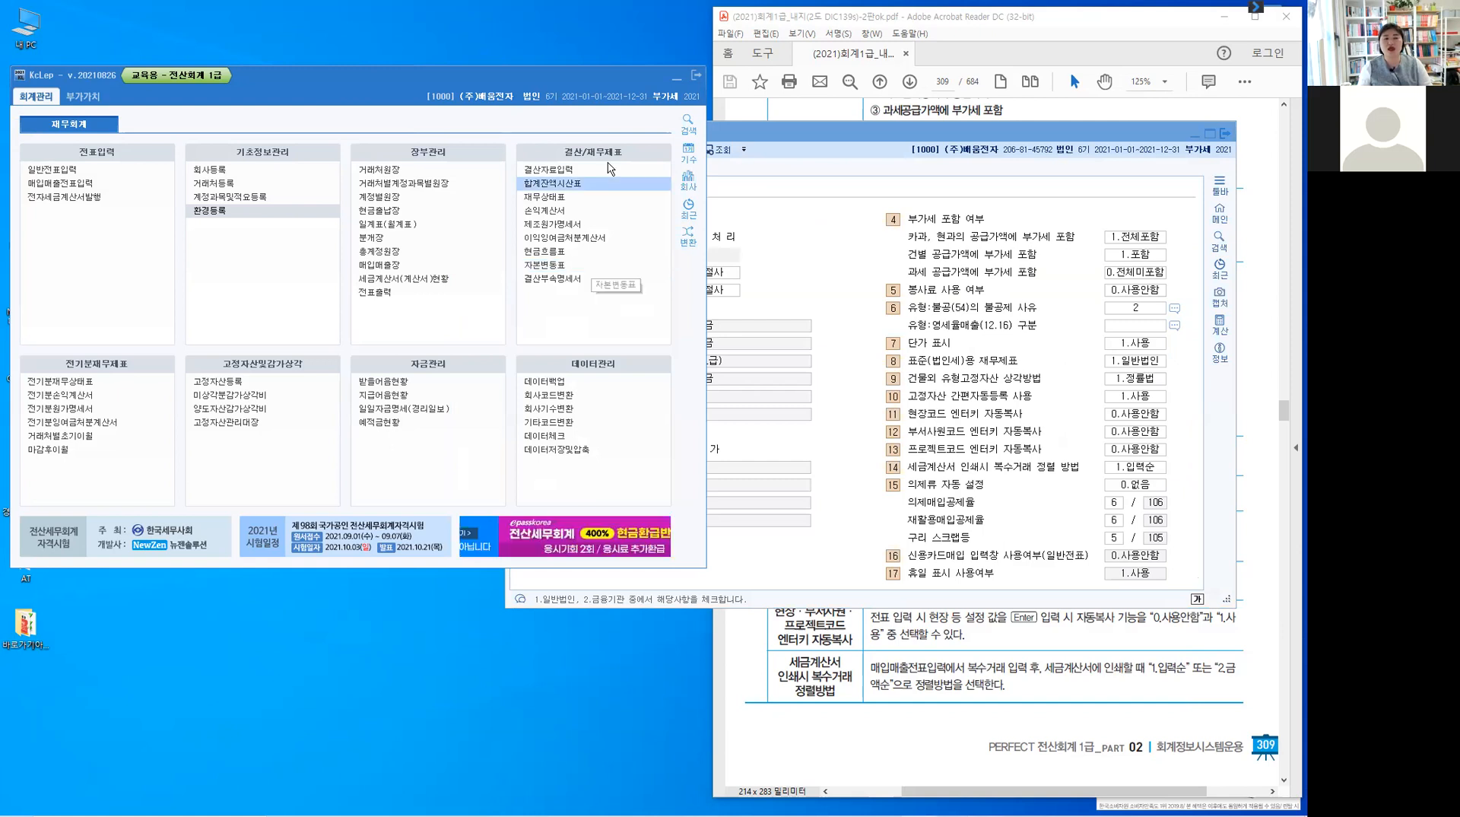
key(ctrl)
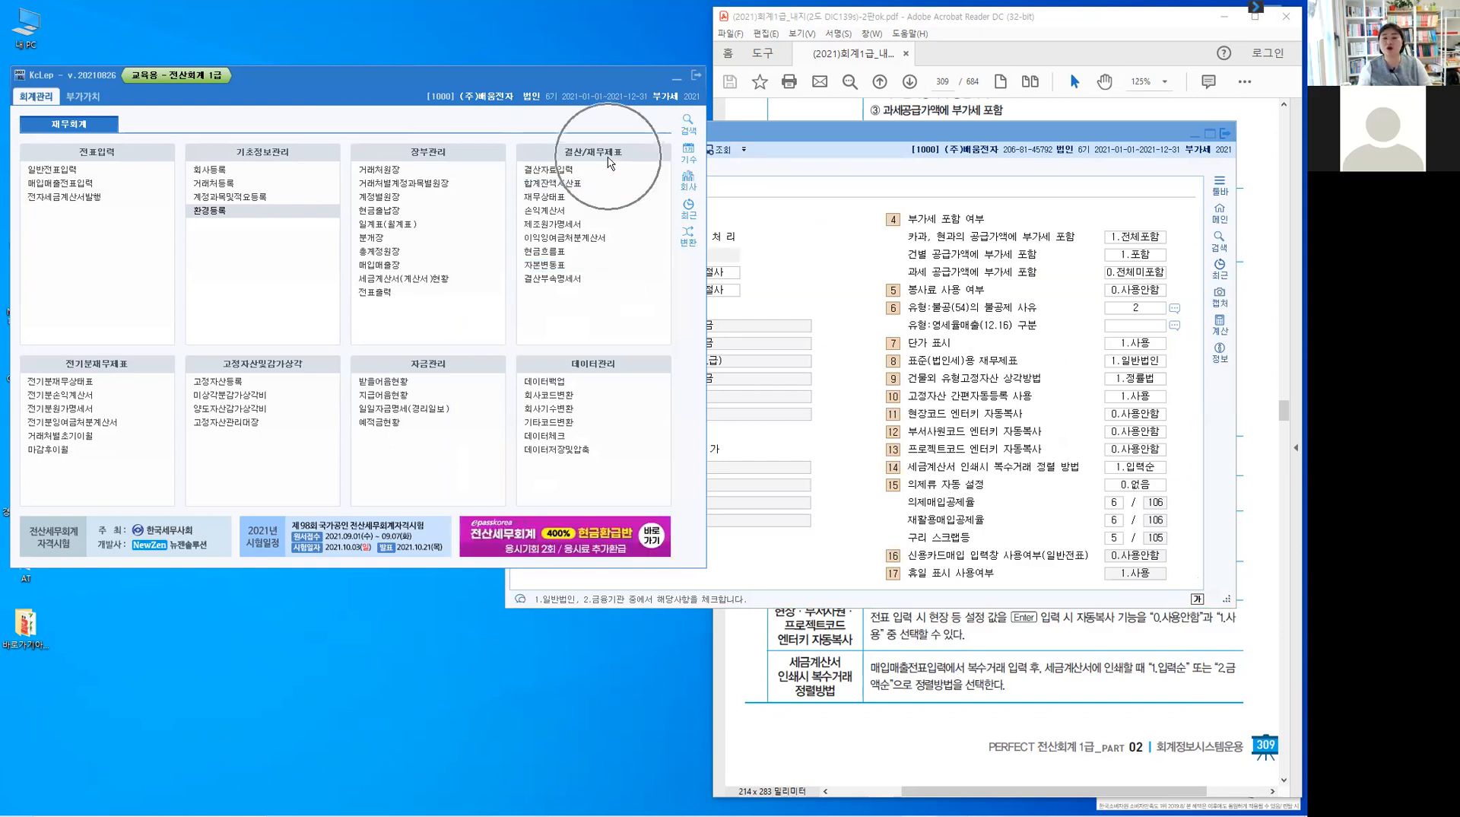
click(558, 200)
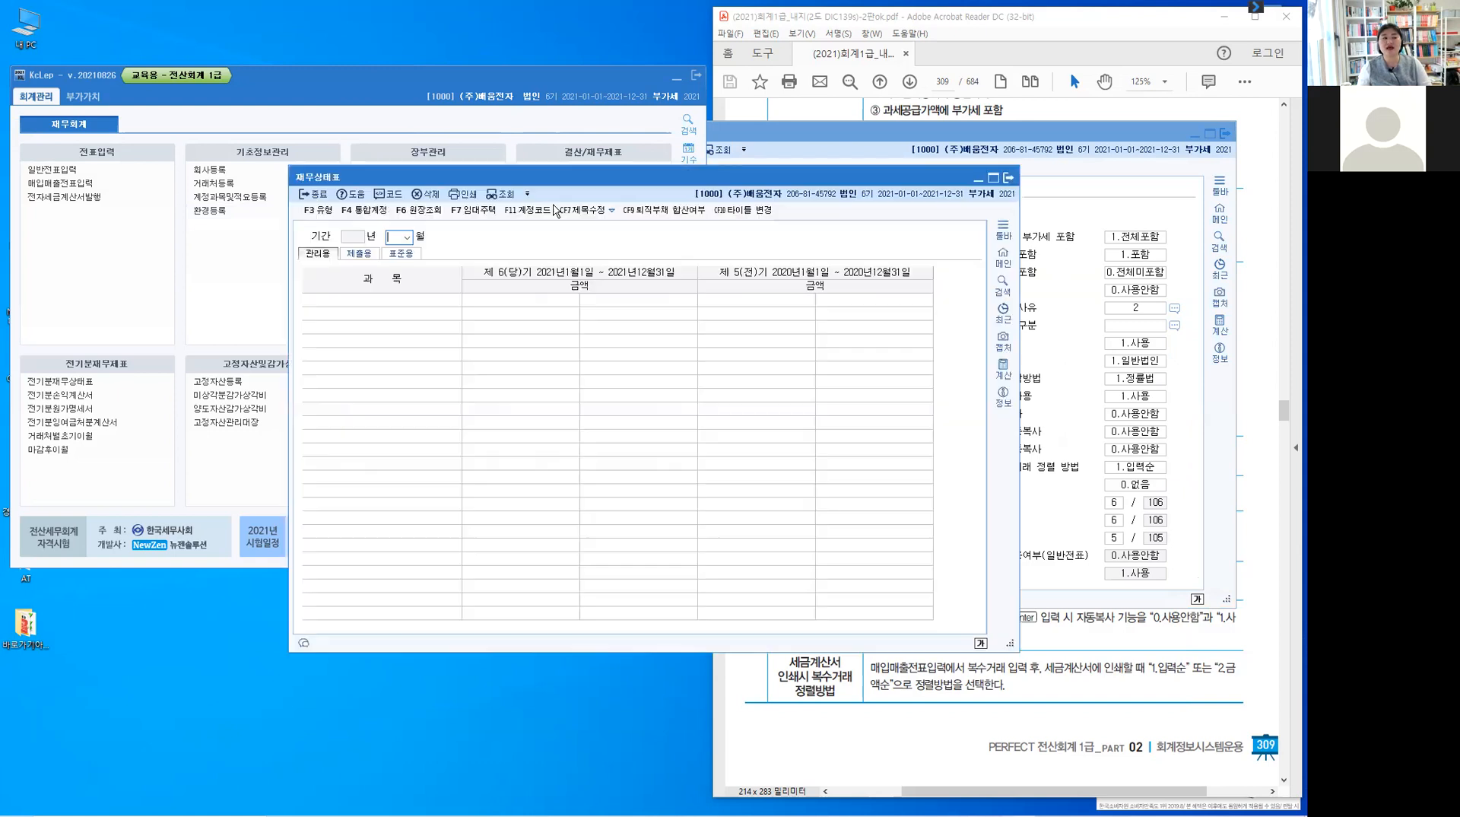
click(359, 258)
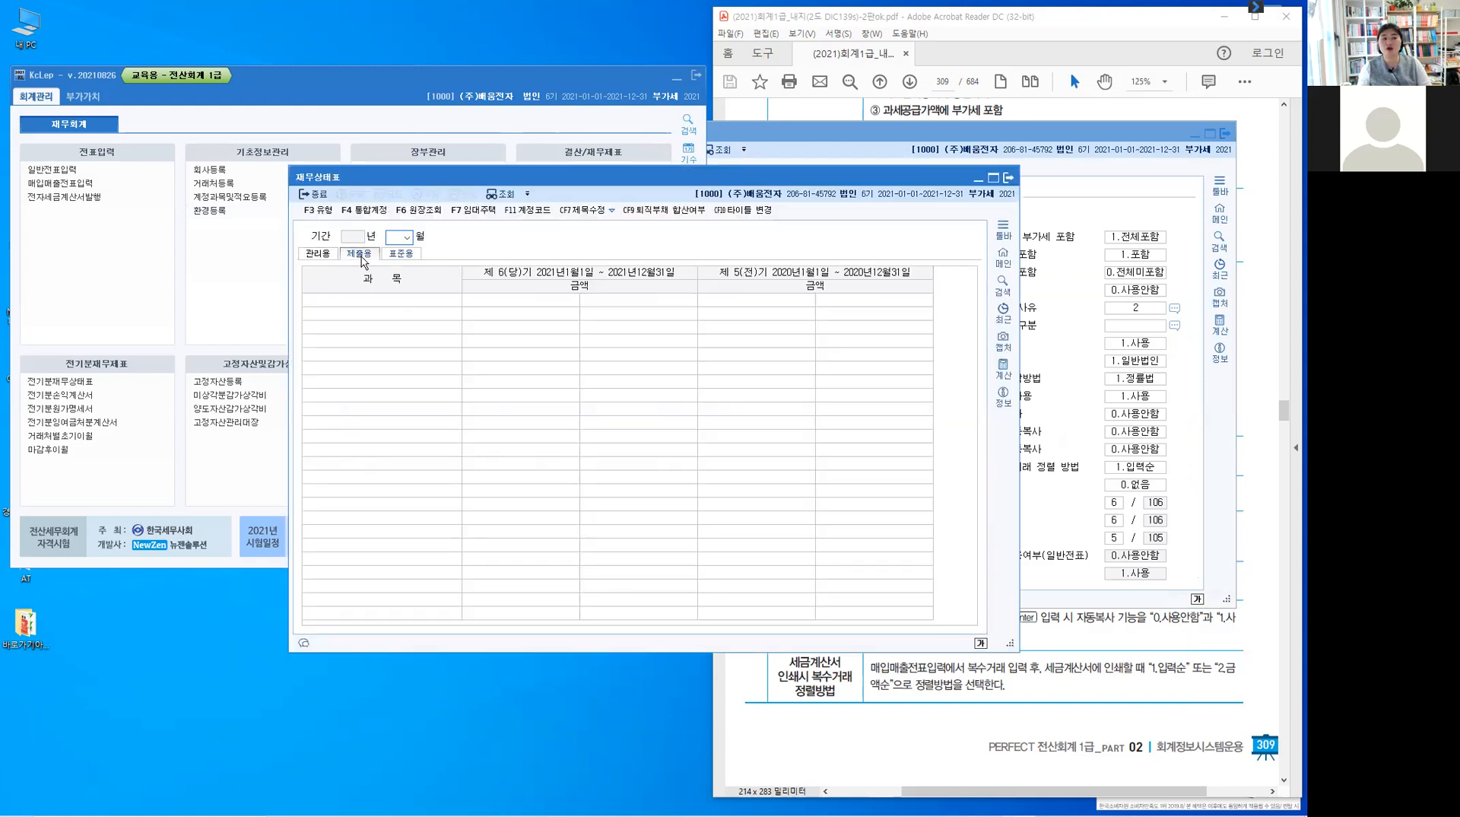
click(402, 257)
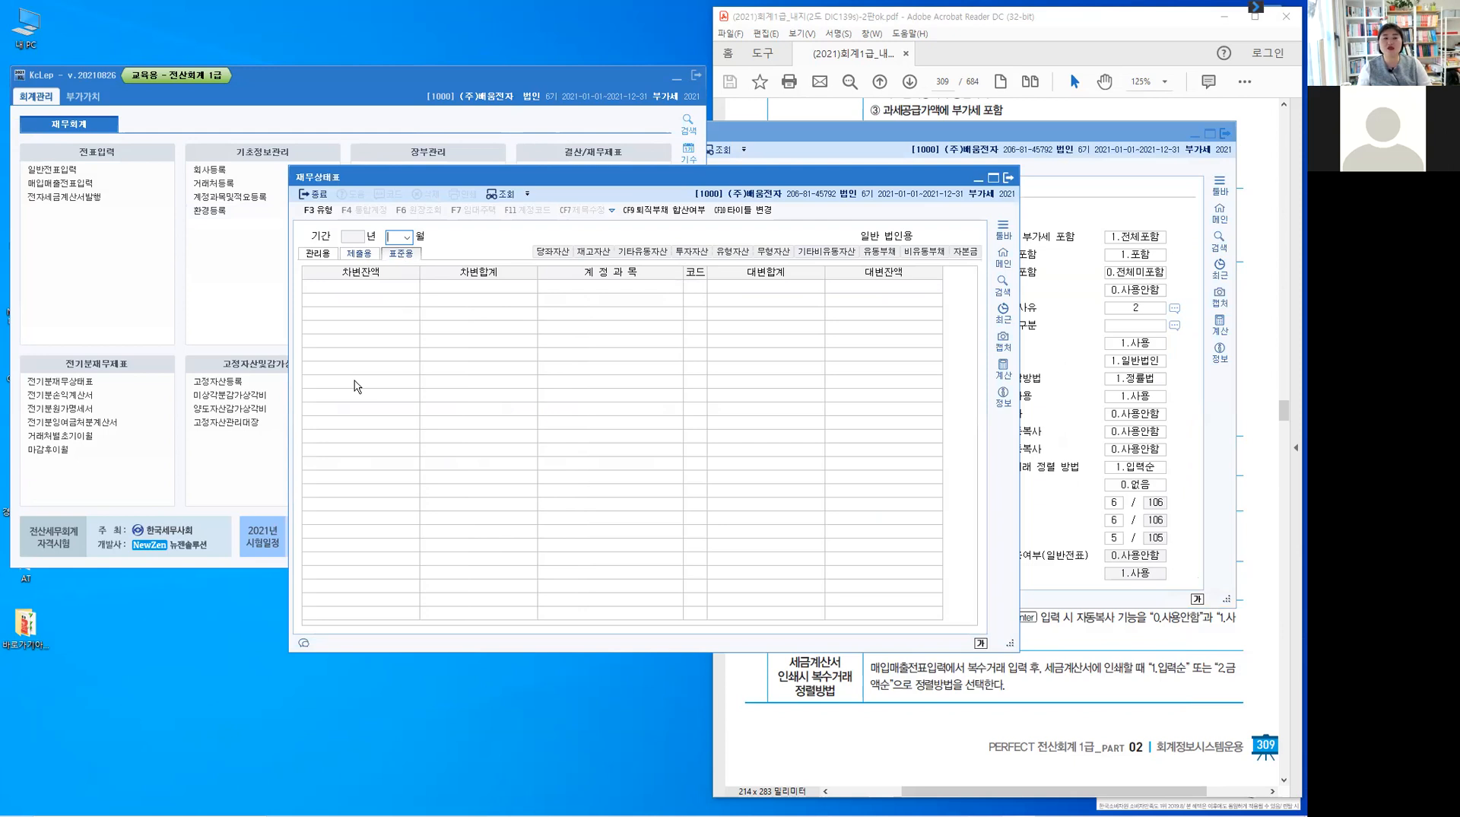
click(881, 242)
click(882, 242)
drag(880, 183, 661, 64)
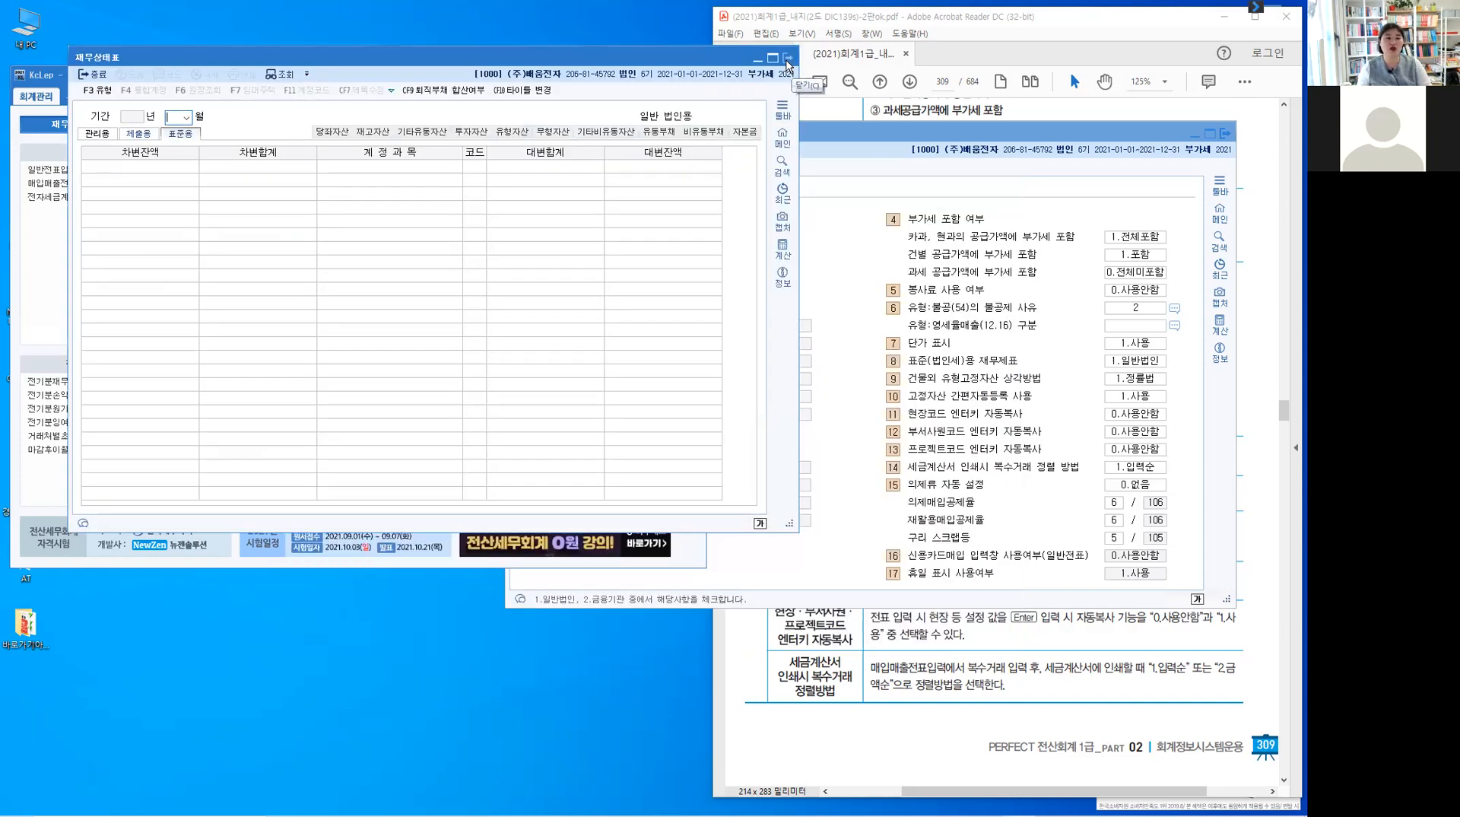
click(788, 61)
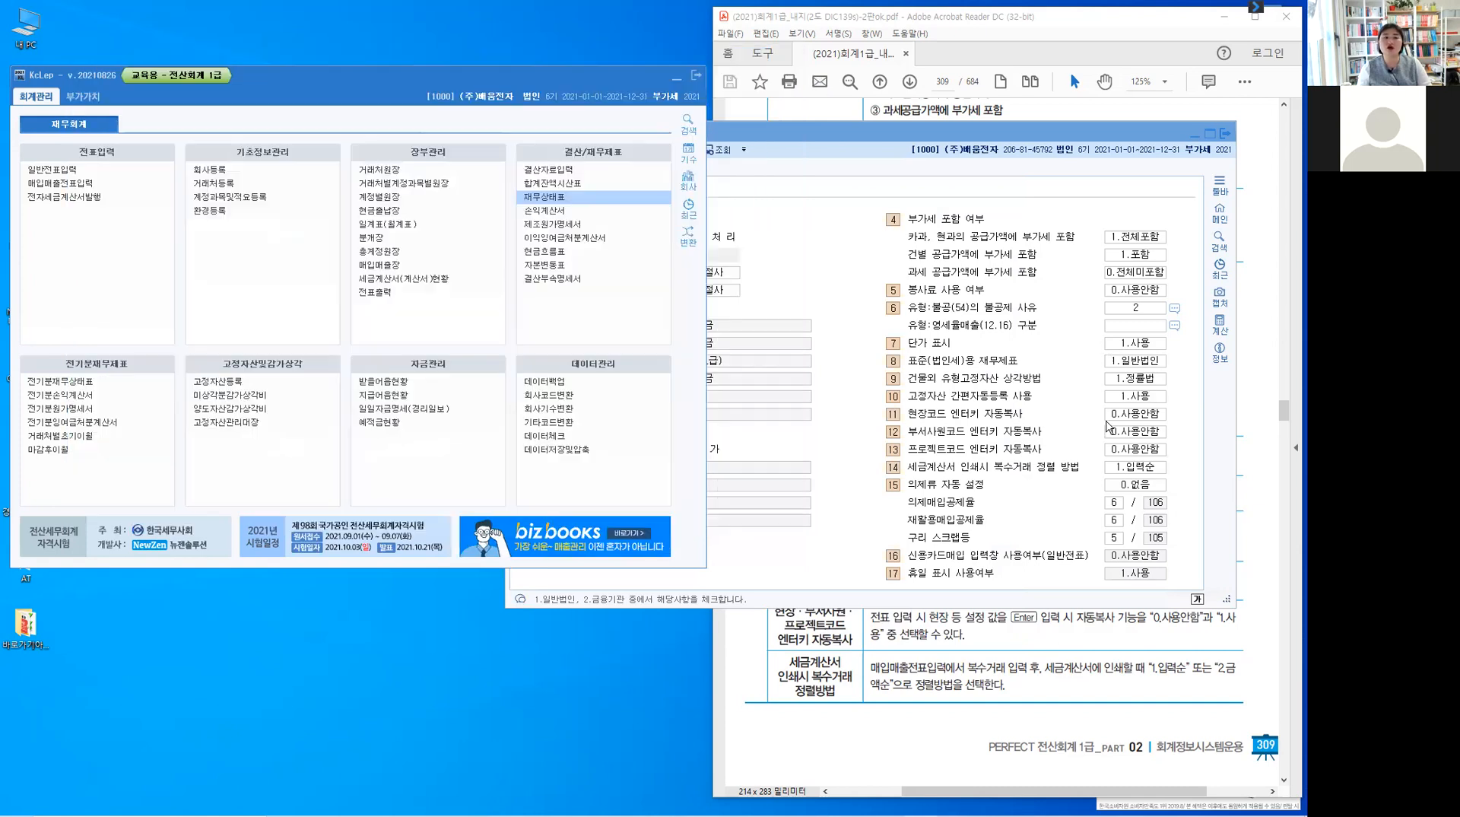
- View the choices for 건물외 유형고정자산 상각방법 and 고정자산 간편자동등록 사용 in 환경등록
click(1140, 397)
click(1140, 382)
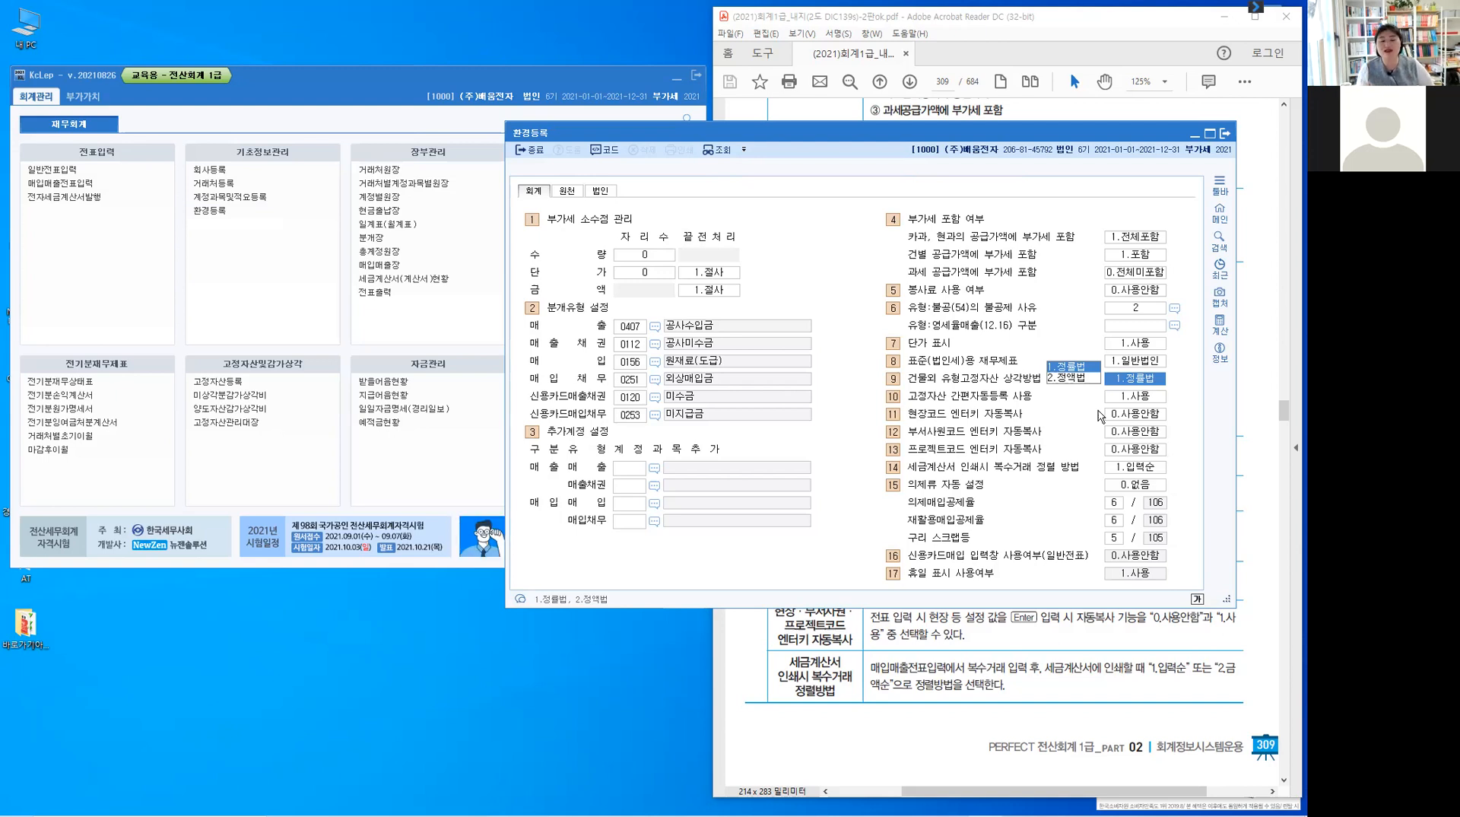
click(1136, 398)
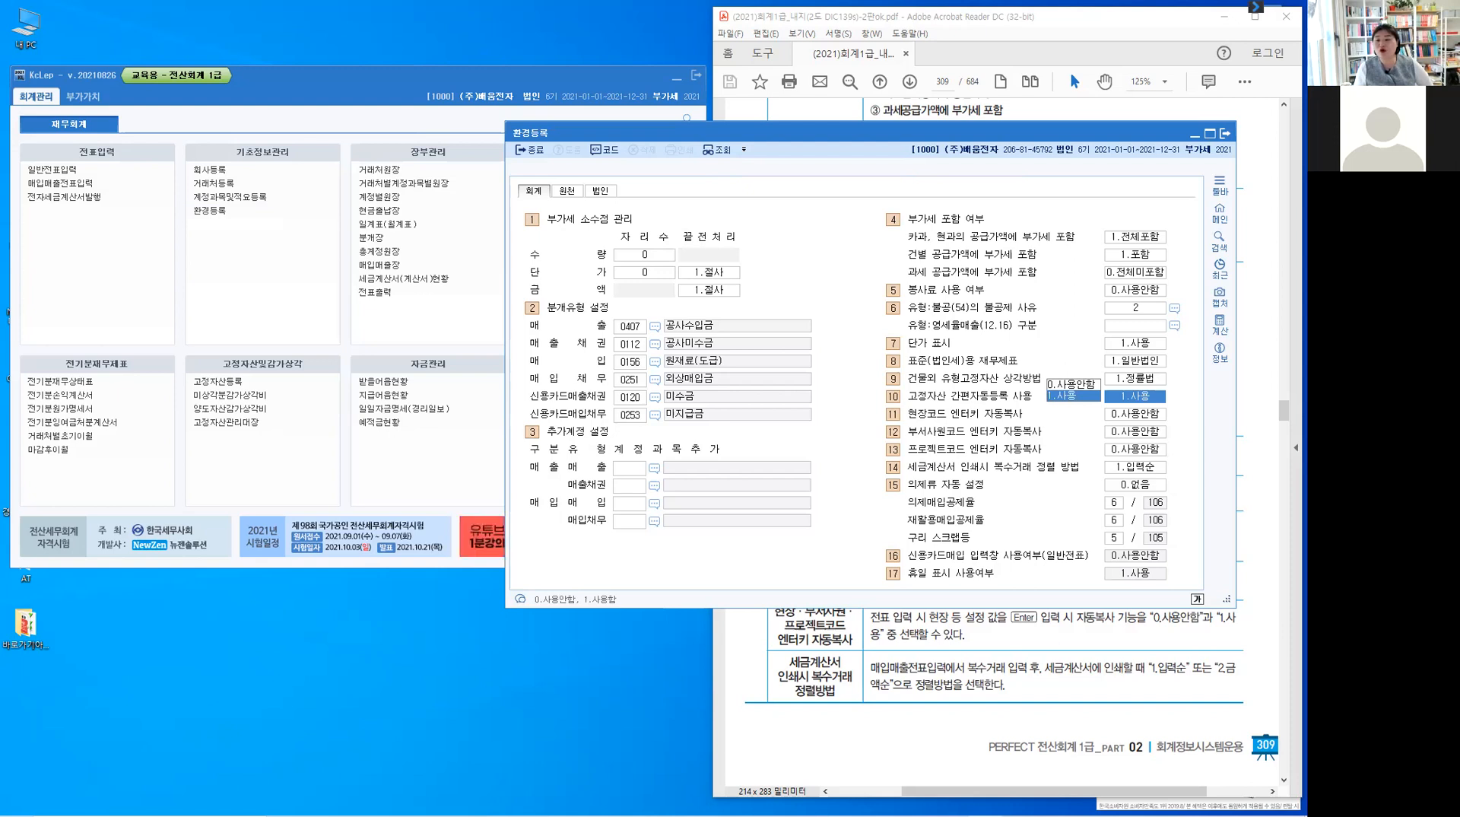
- Return to 매입매출전표입력 and start a new line on day 1 with 유형 51 과세 and 품목 기계
key(alt+Tab)
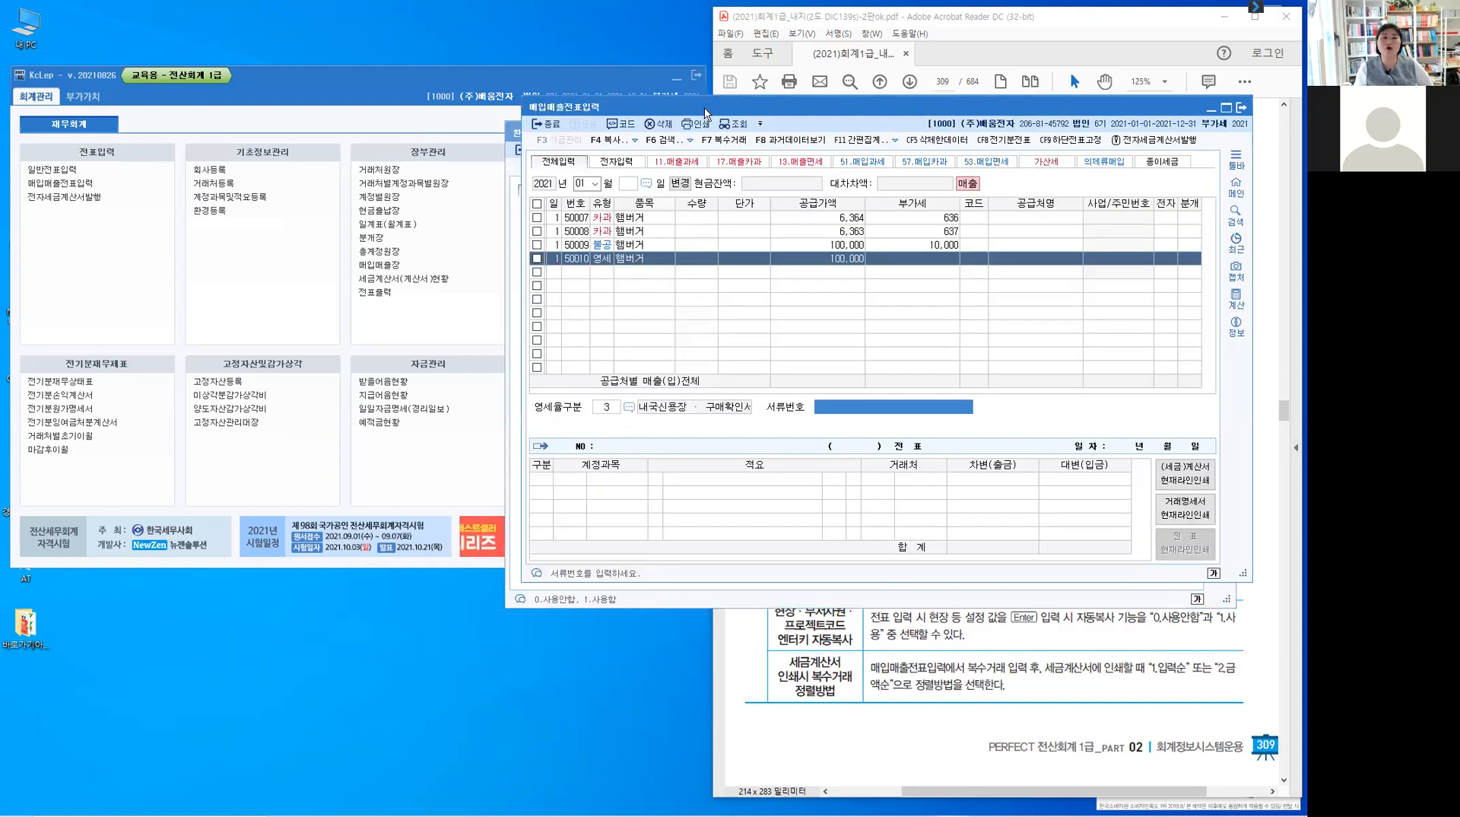
drag(704, 108, 342, 76)
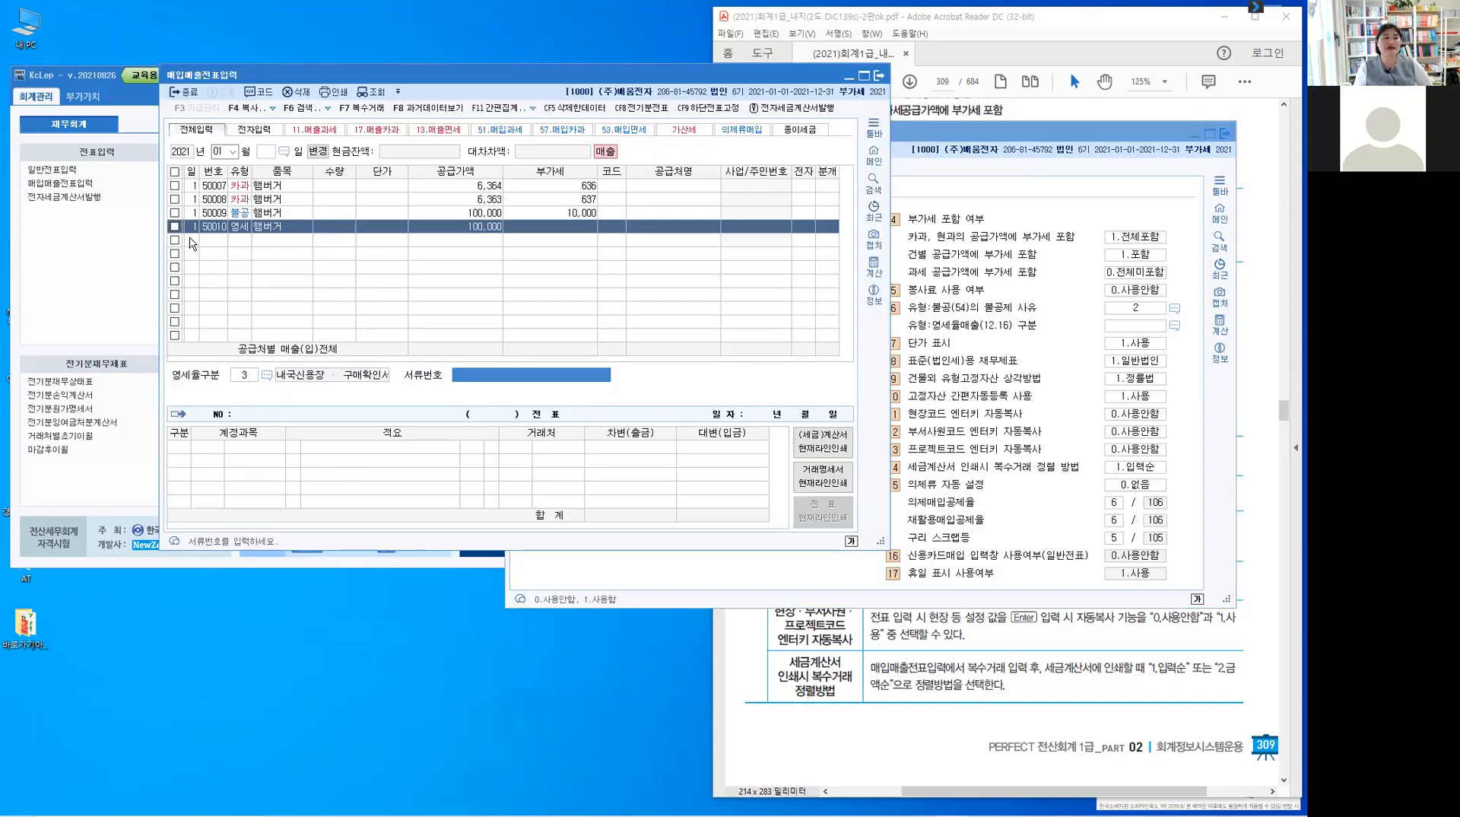
click(192, 240)
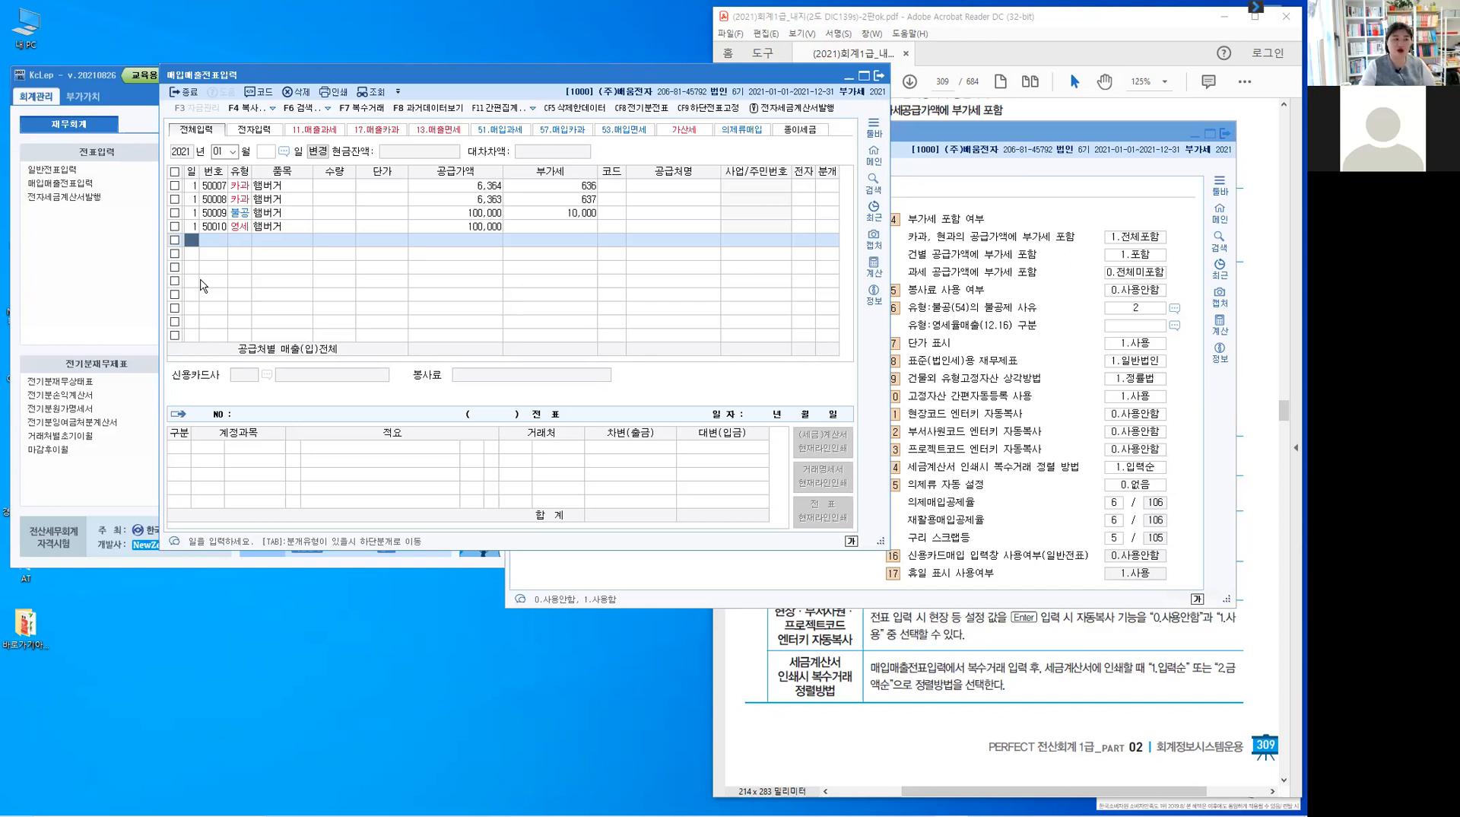
text(1)
key(Return)
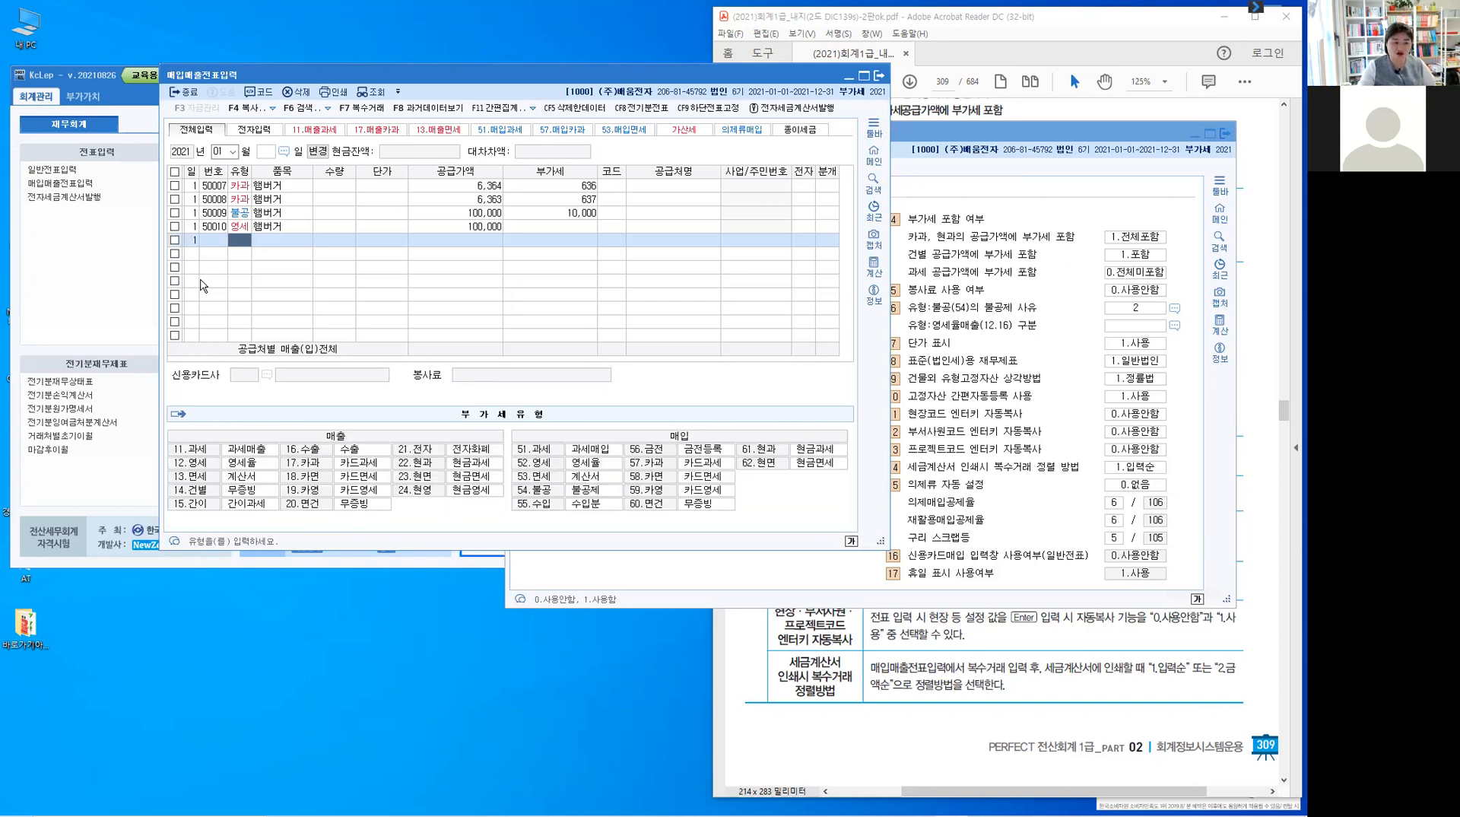
text(51)
key(Return)
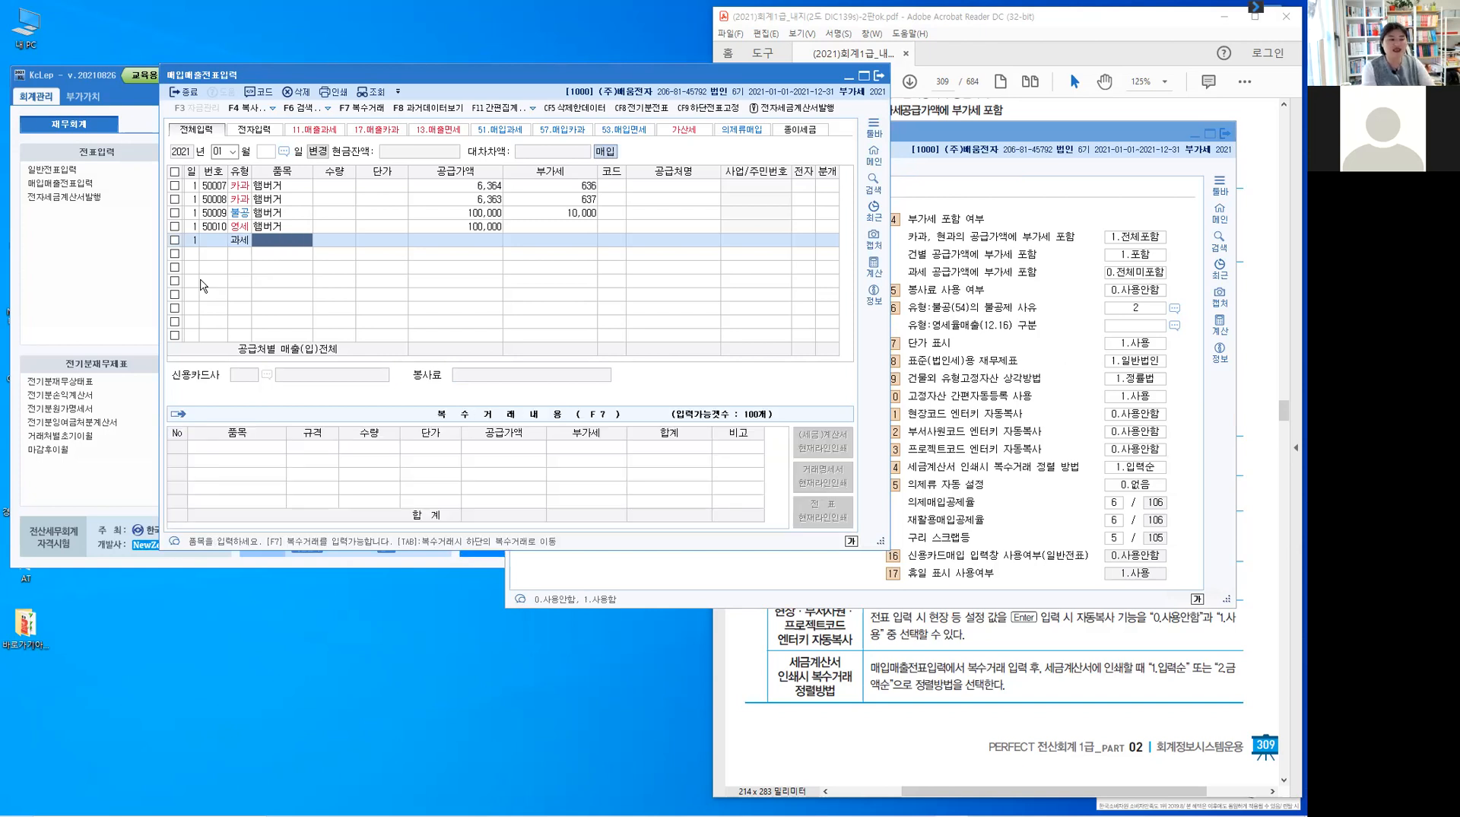
text(기계)
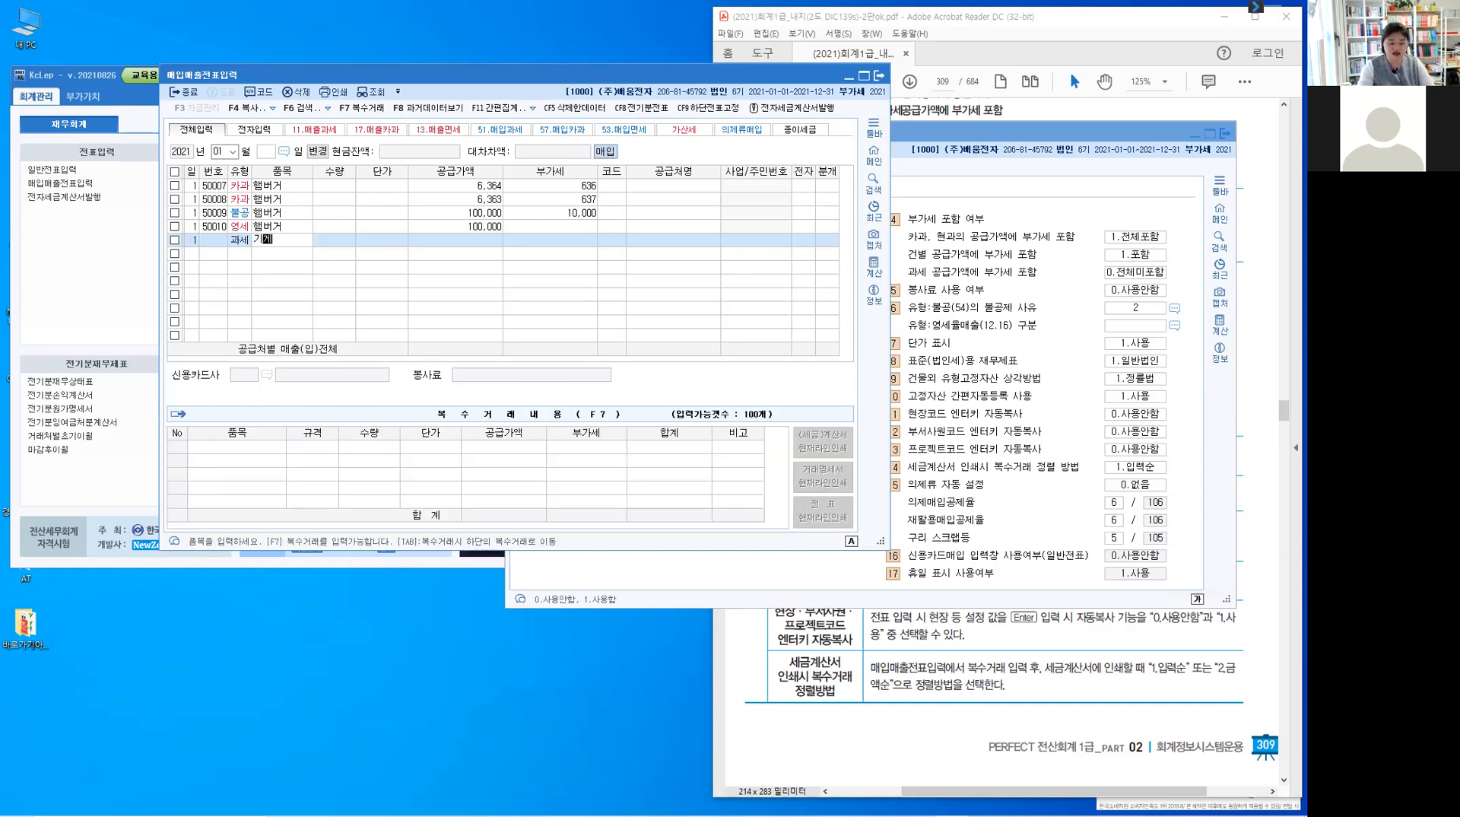
key(Return)
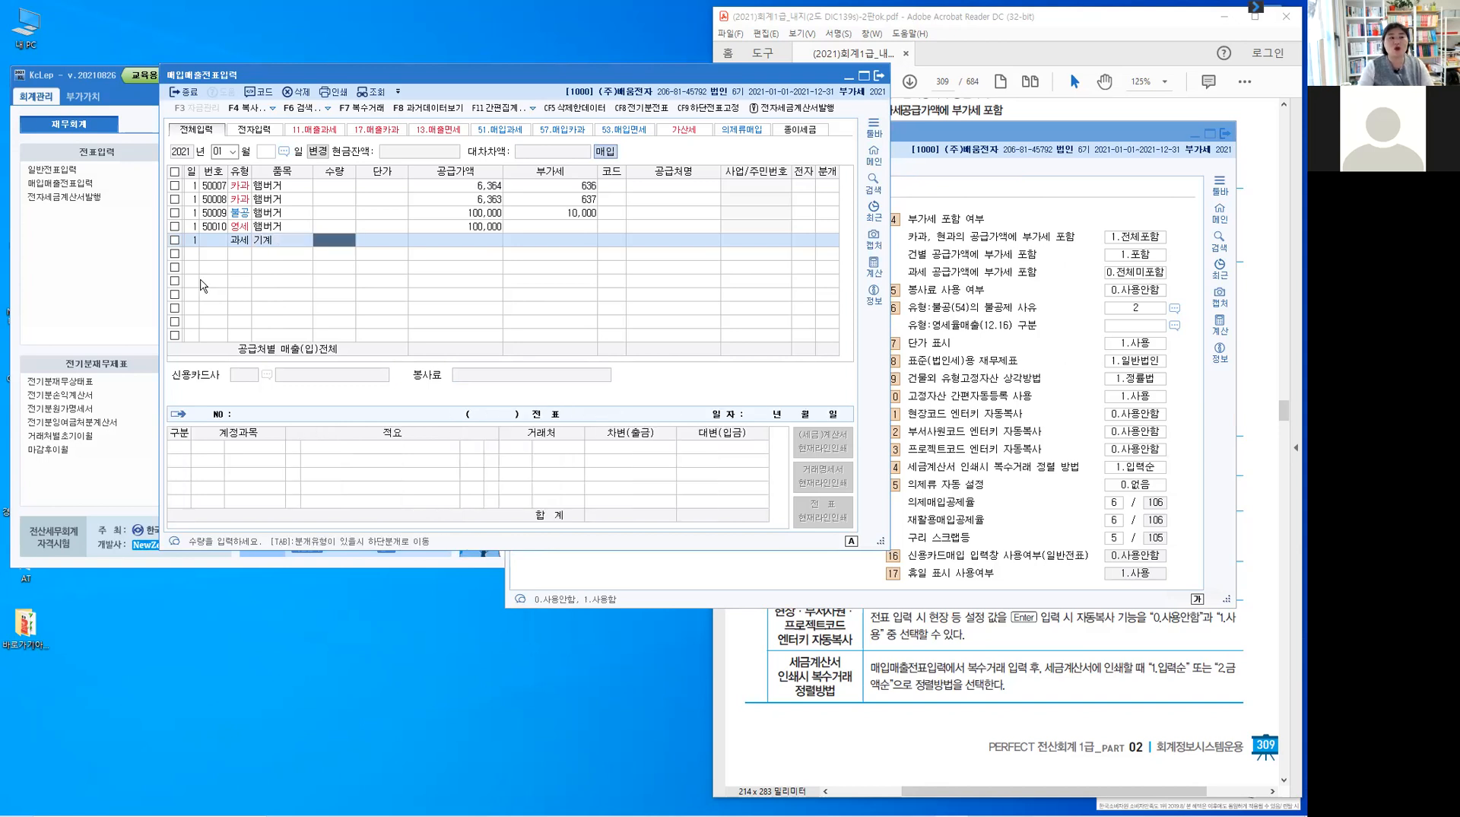
- Leave the 기계 line's 수량 and 단가 blank, enter 공급가액 50,000,000, and accept the calculated 부가세
key(Return)
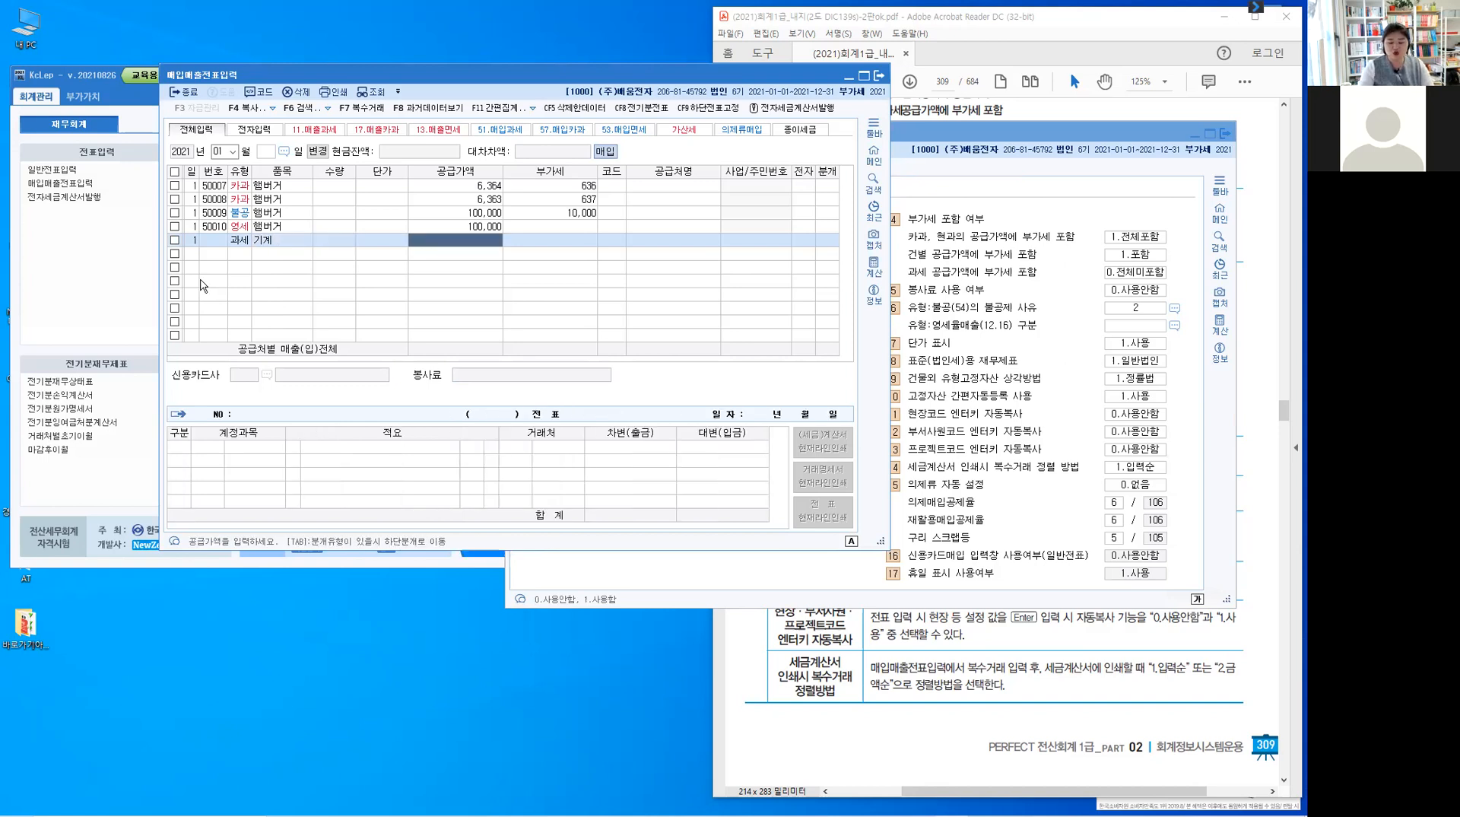
text(50)
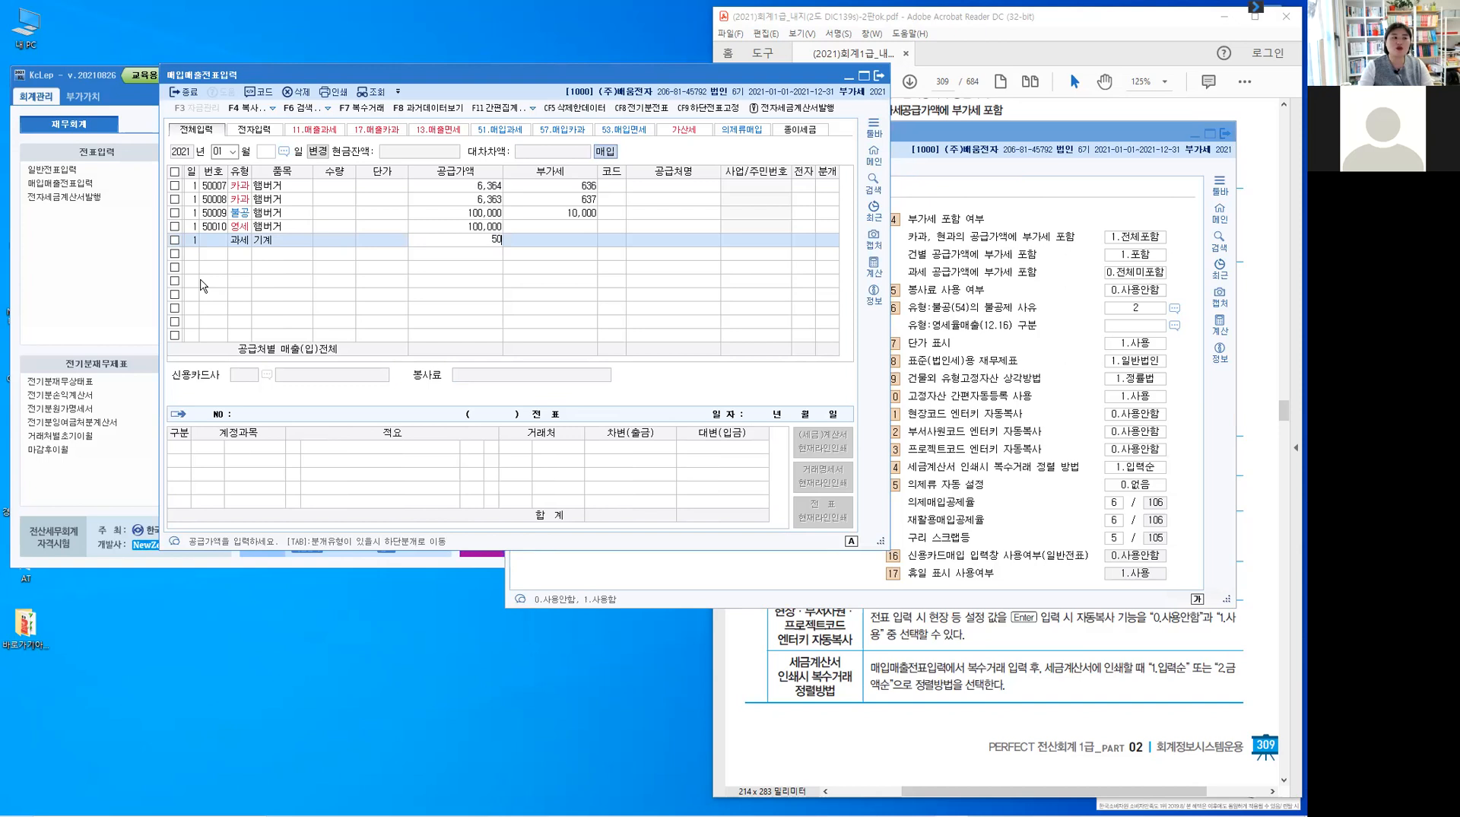
text(,000,000)
key(Return)
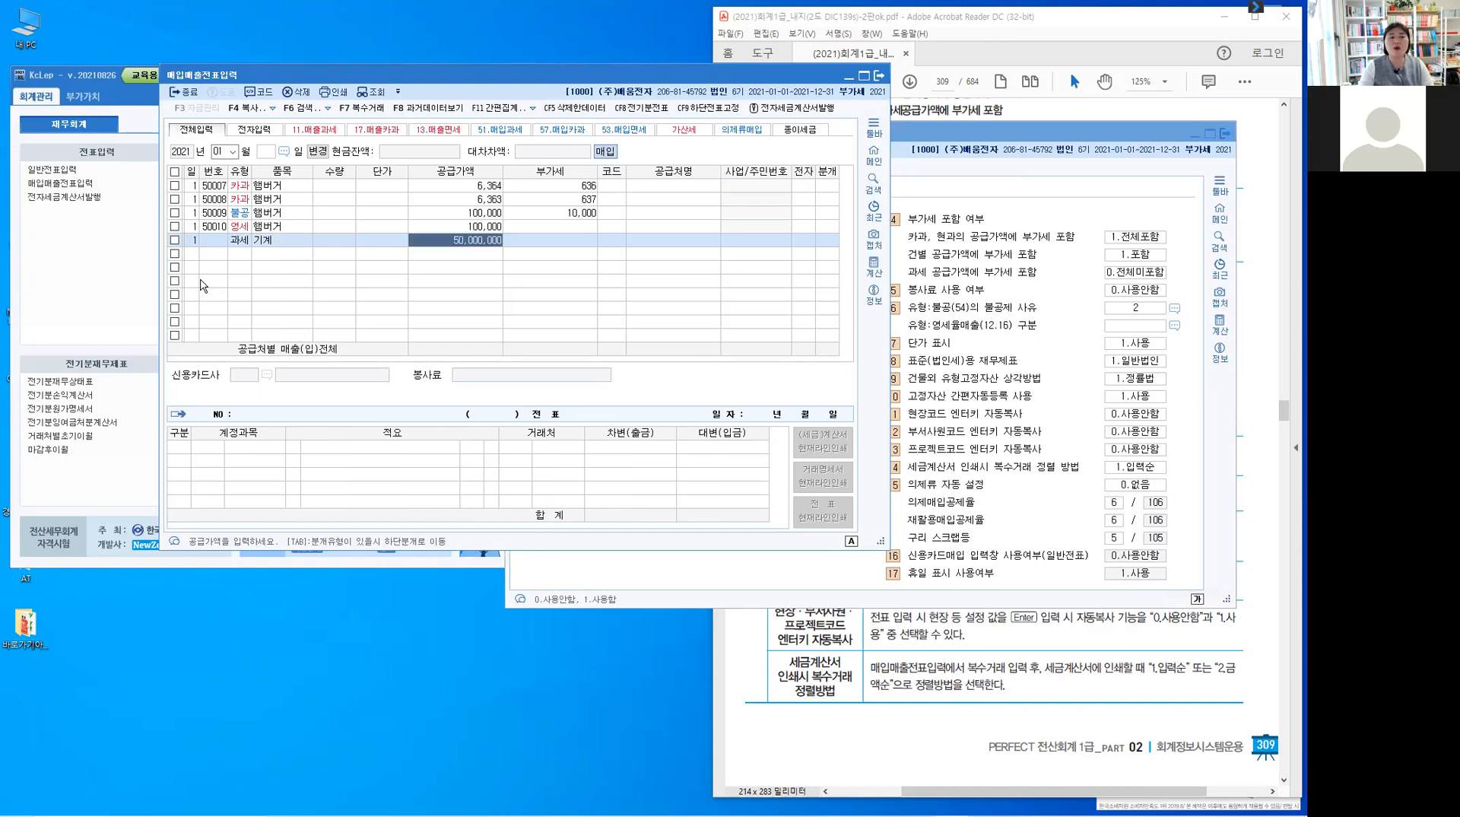
key(Return)
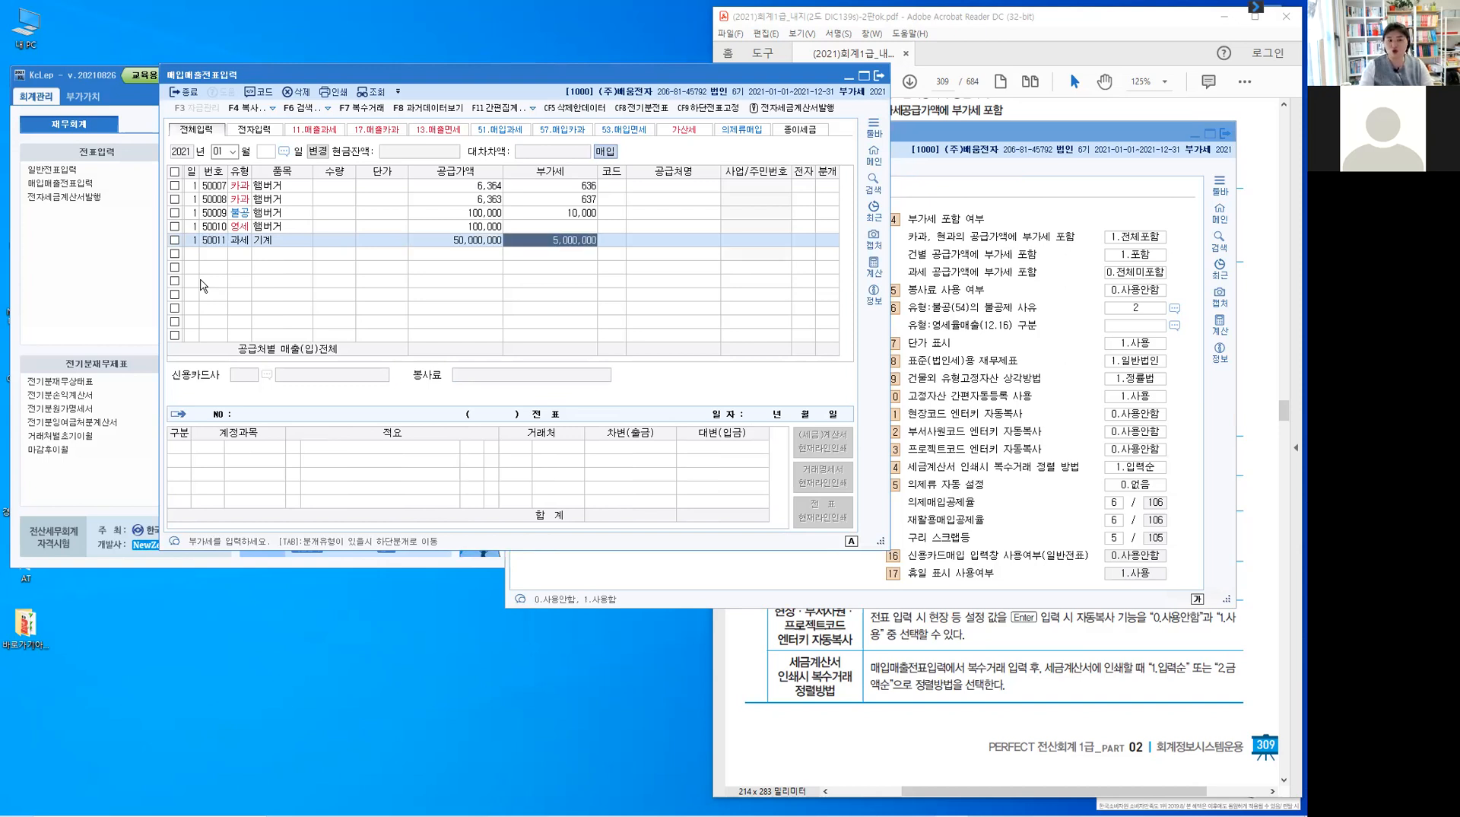
key(Return)
key(Return)
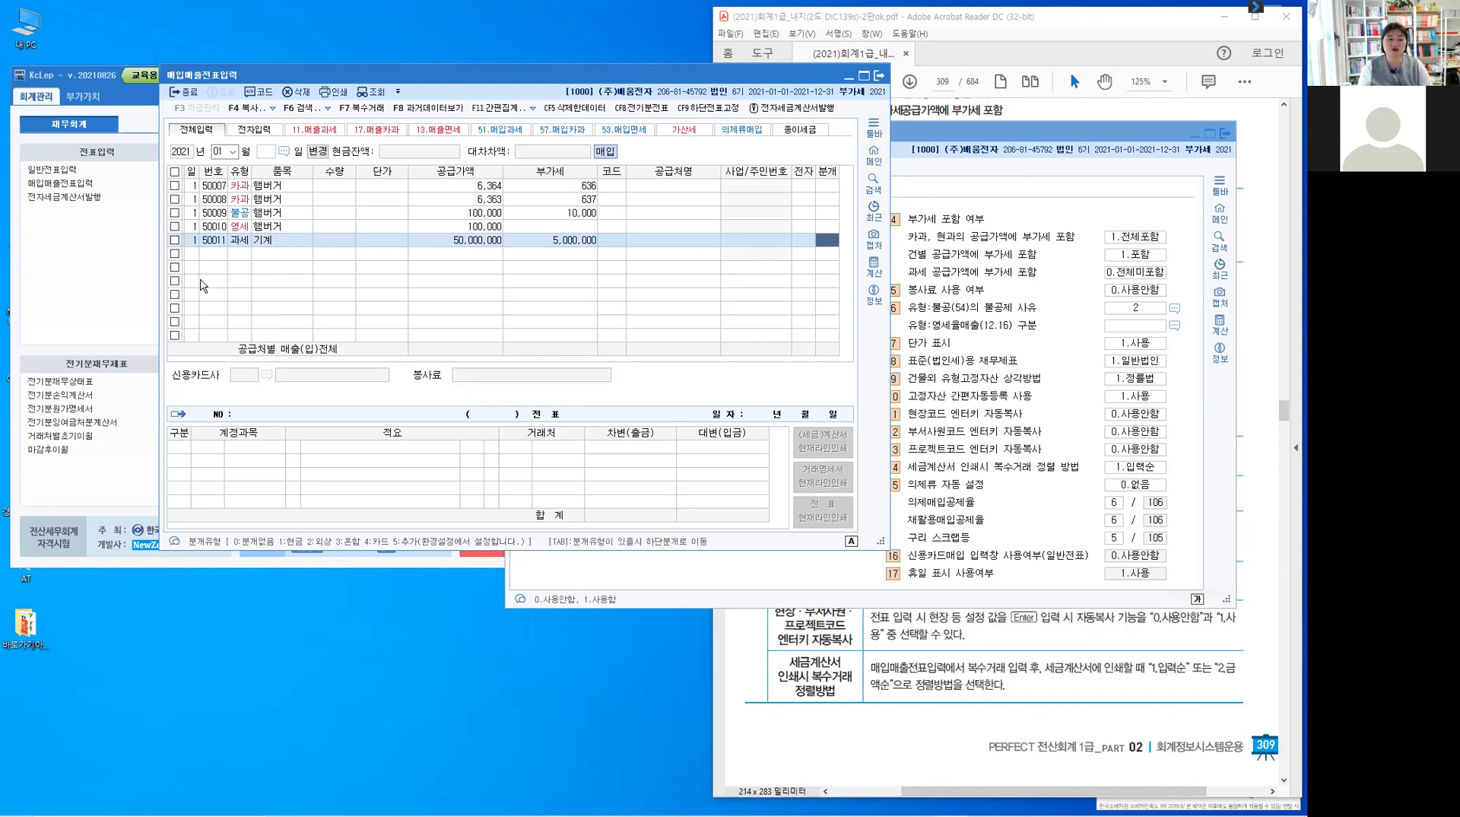
- Set the 기계 line's 분개 to 3 혼합 and change the 원재료(도급) debit account to 0206 기계장치
key(ctrl)
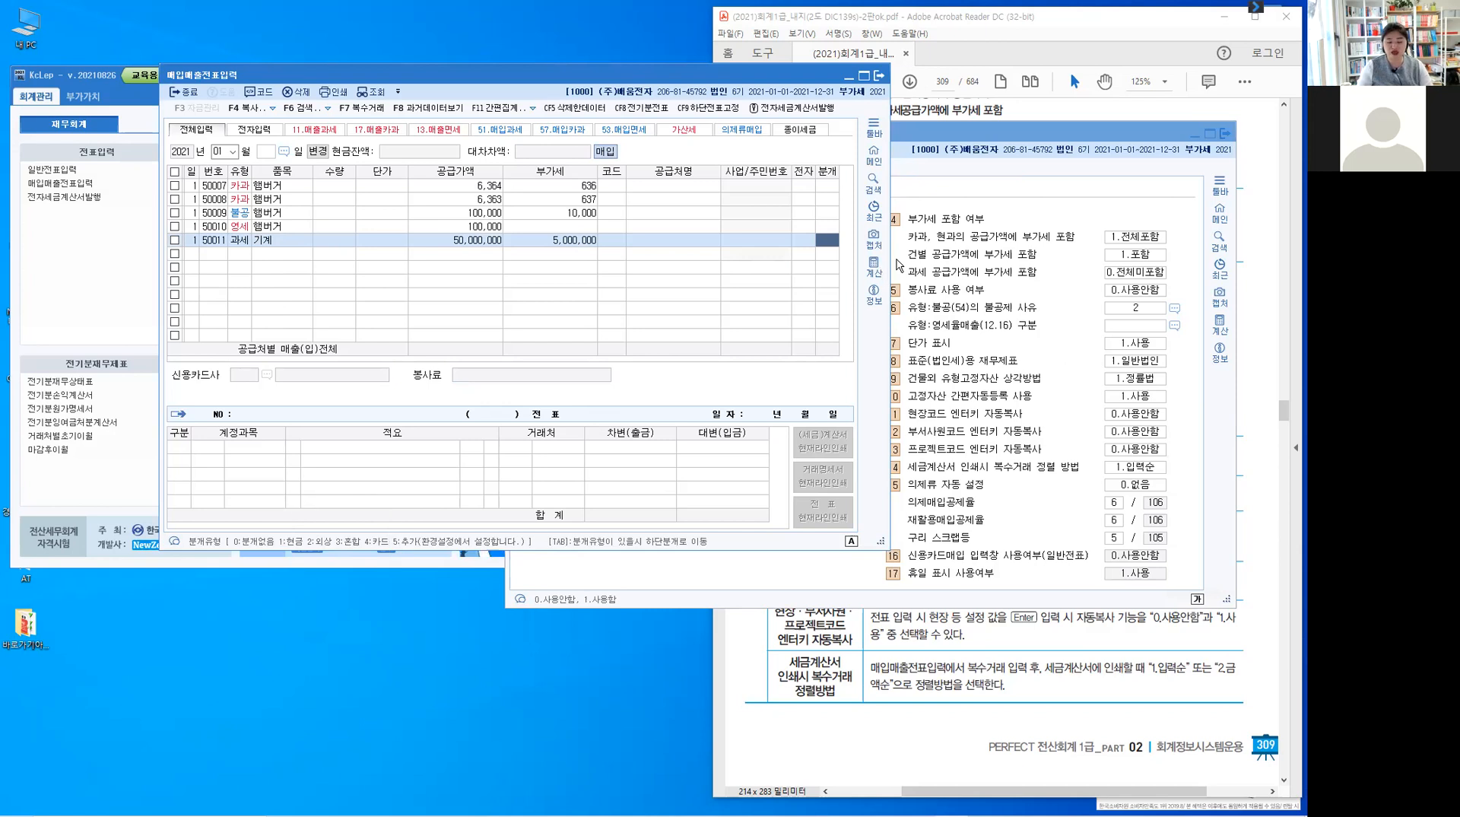
text(3)
key(Return)
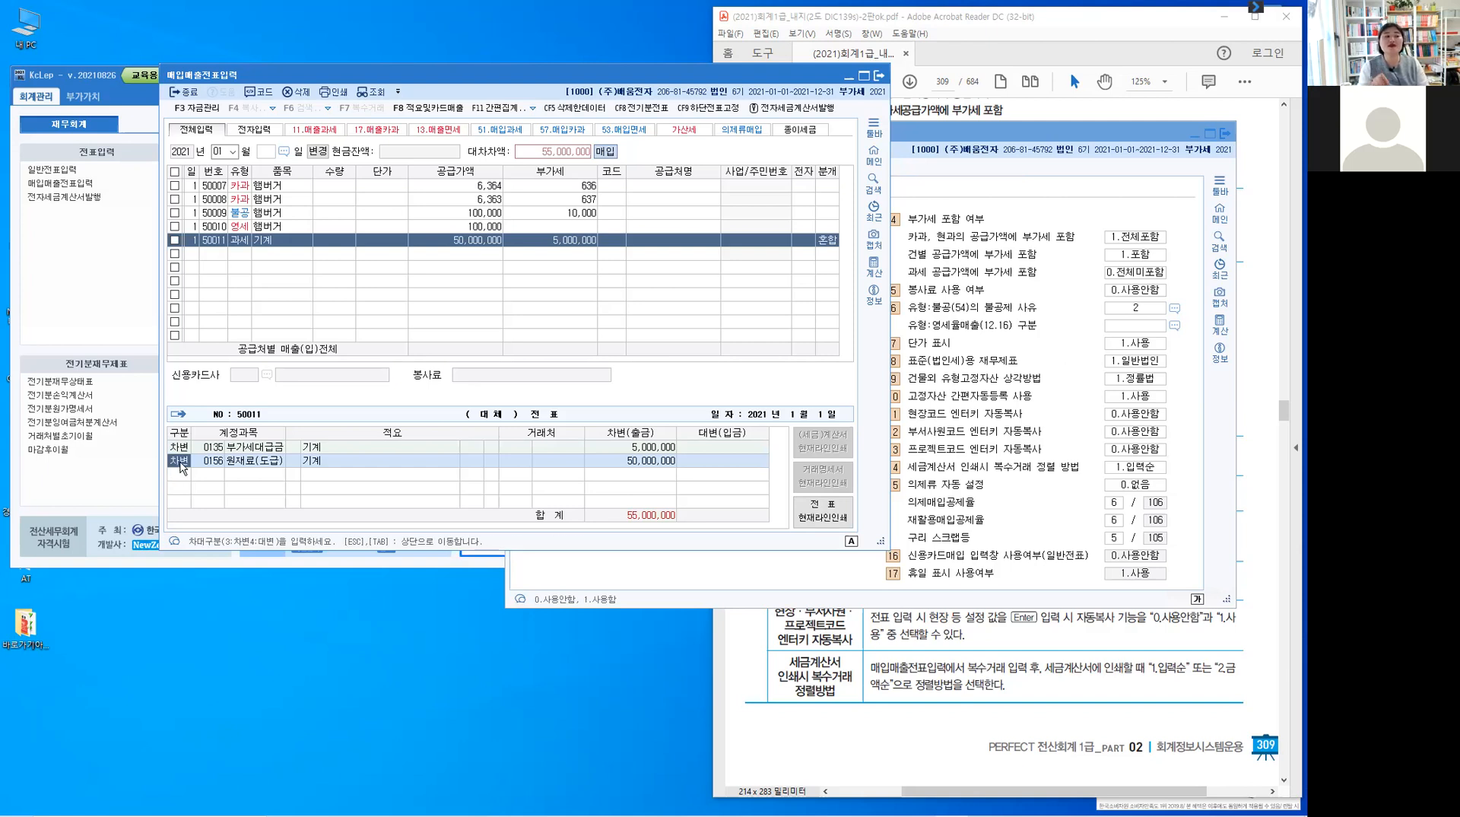
key(Return)
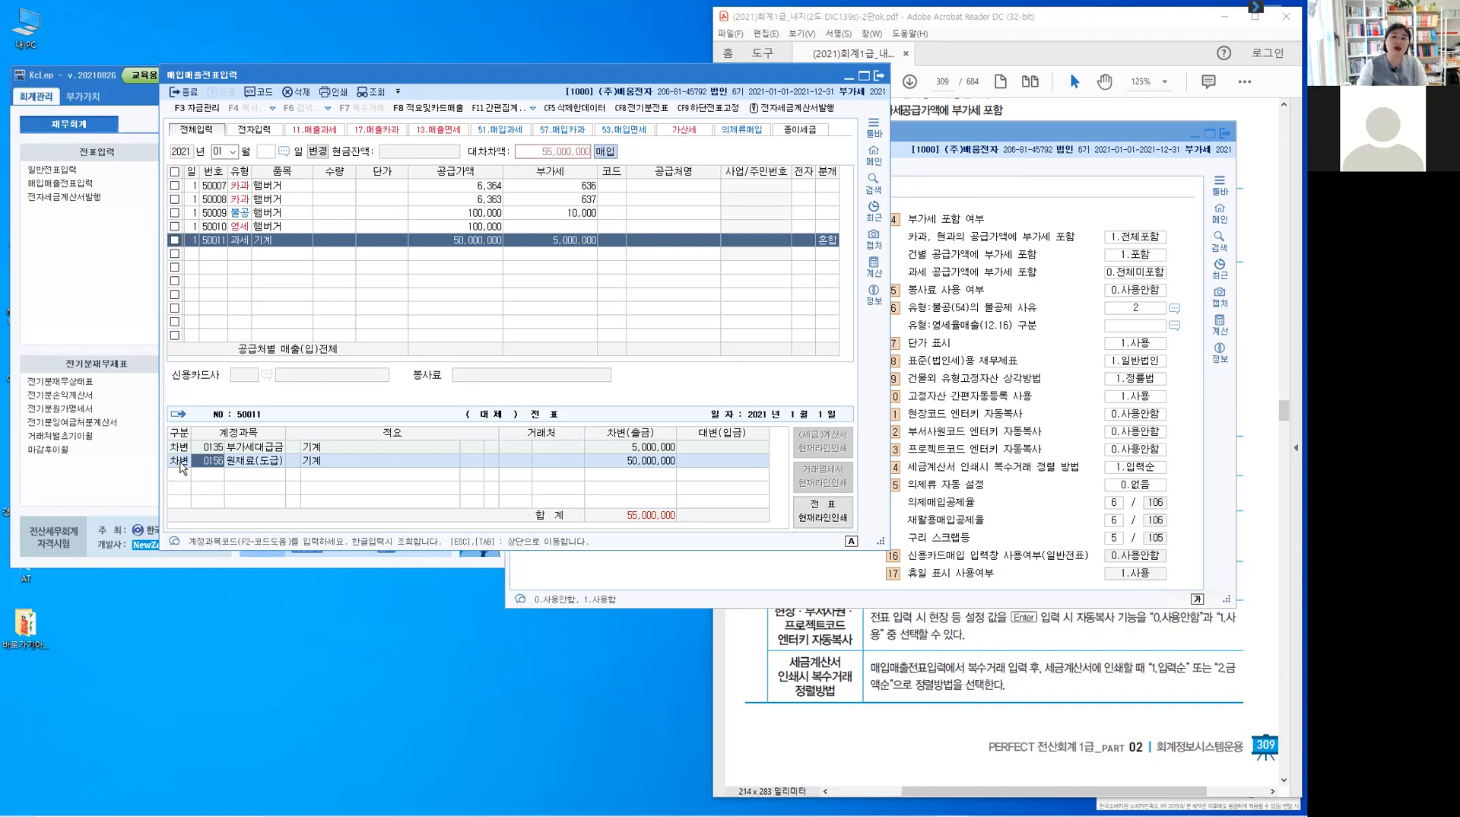
text(2)
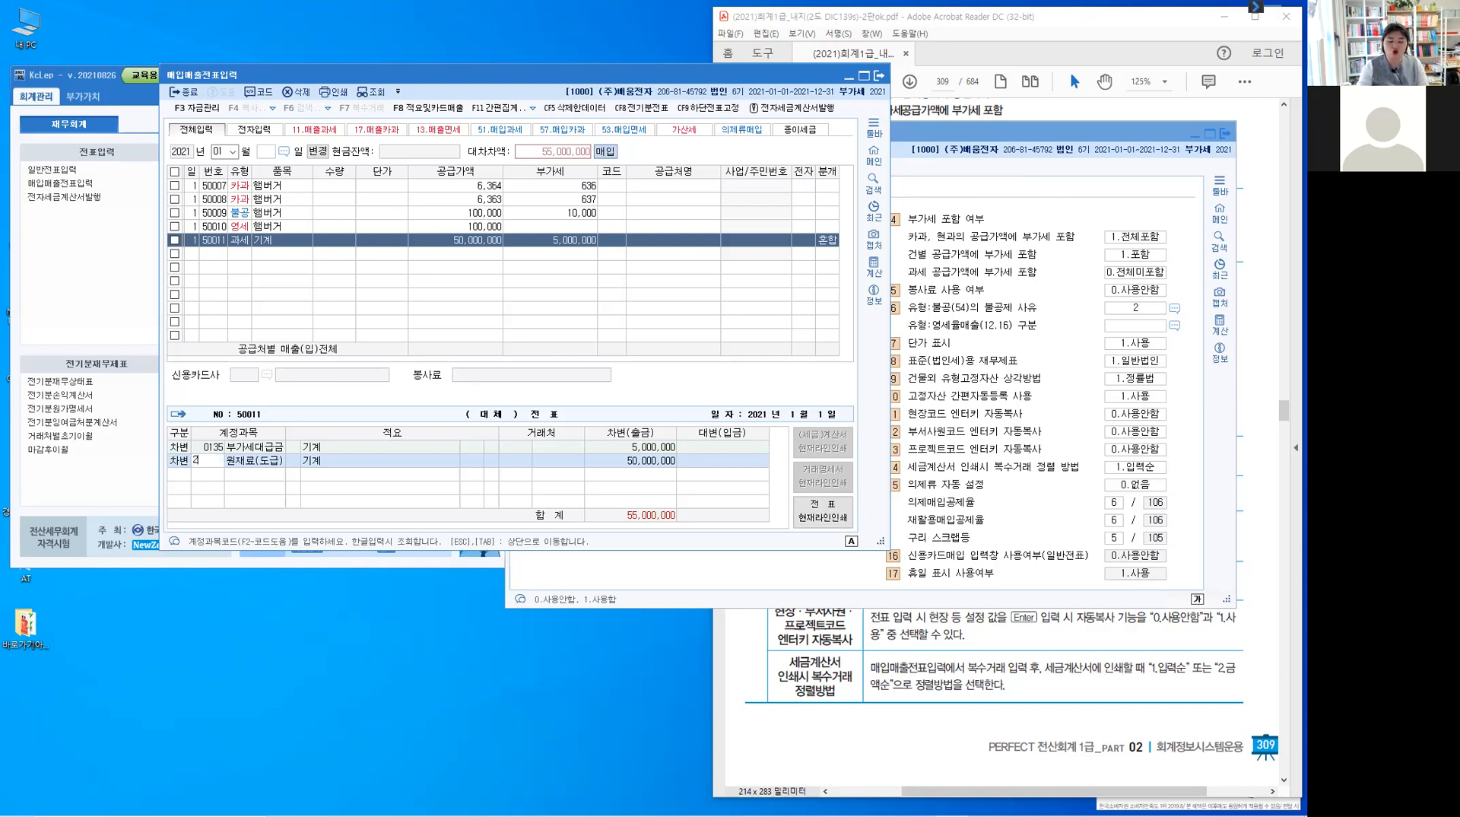
text(06)
key(Return)
key(Return)
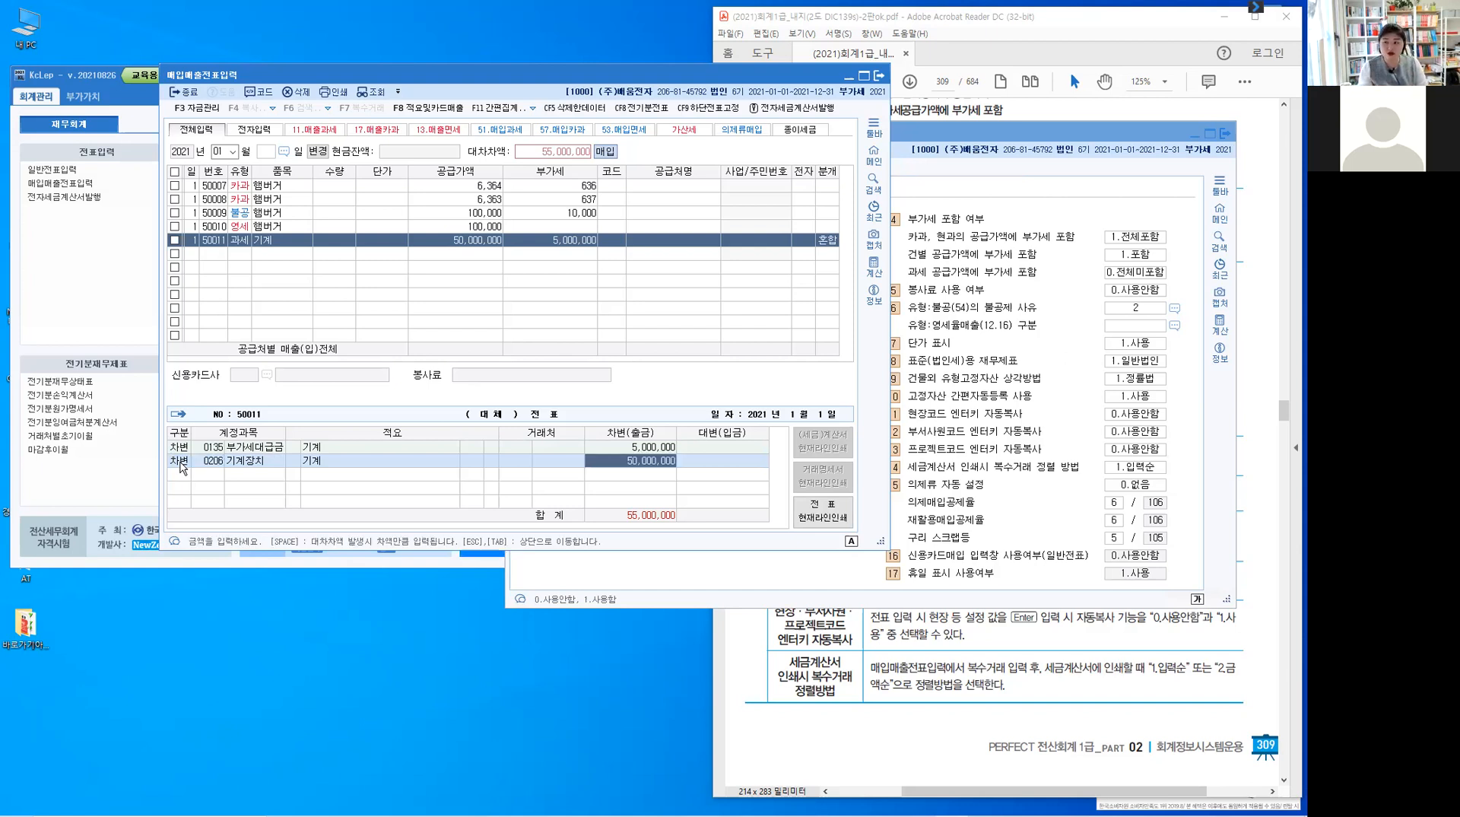
- Register the machine through 고정자산 간편등록 with 경비구분 set to 1.500번대/제조
key(Return)
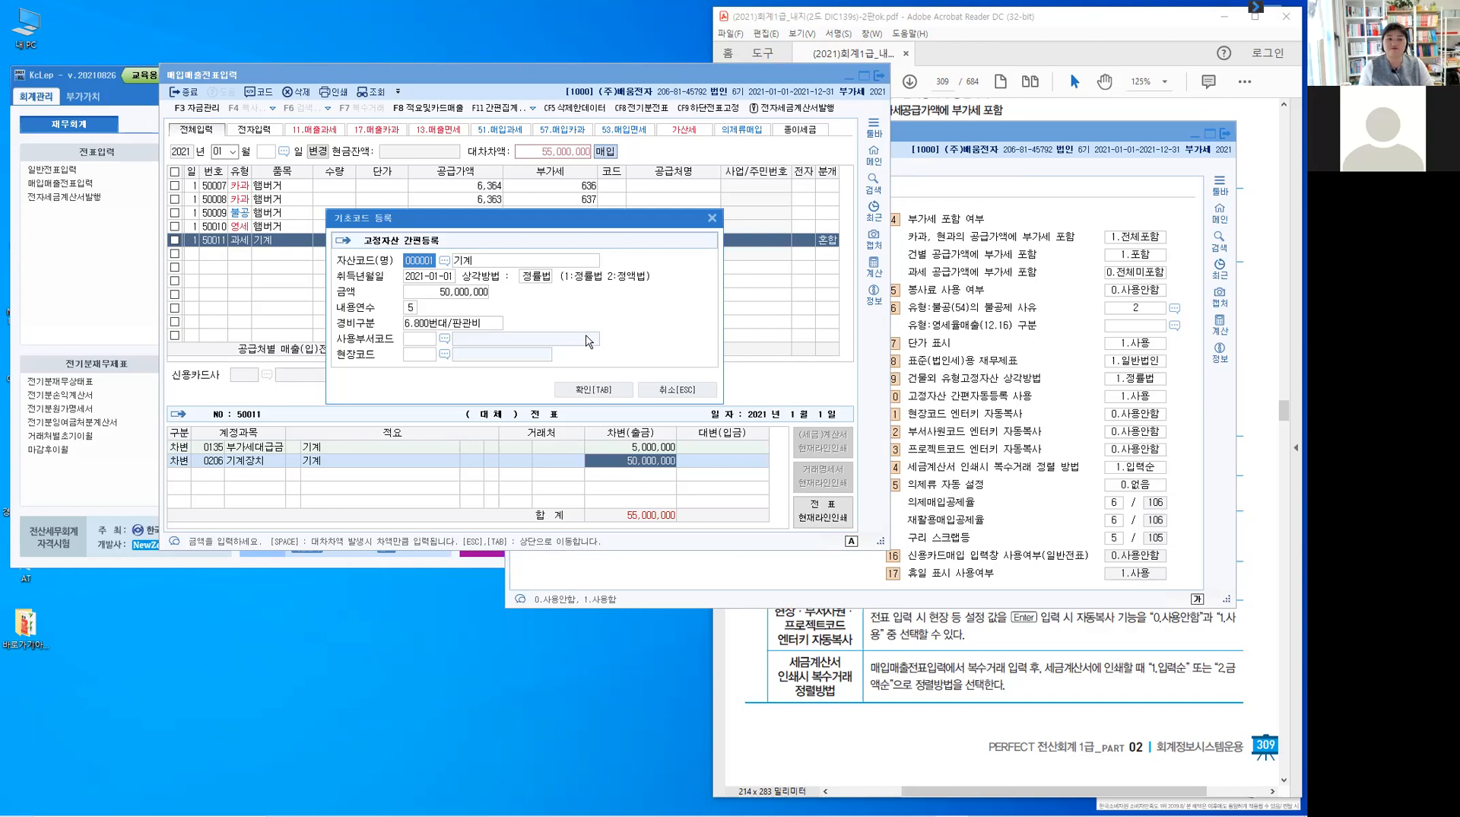
click(705, 391)
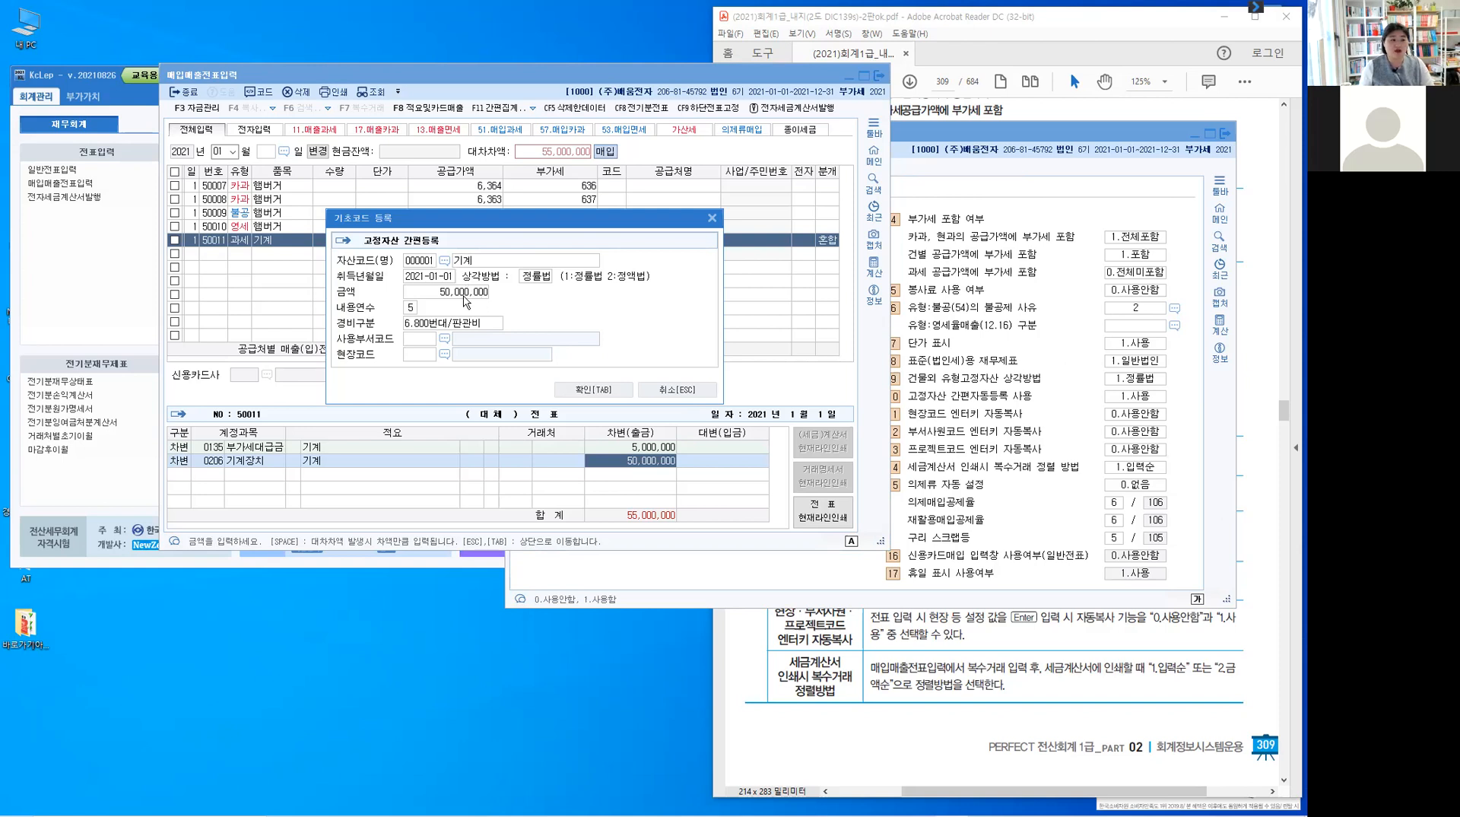
click(434, 332)
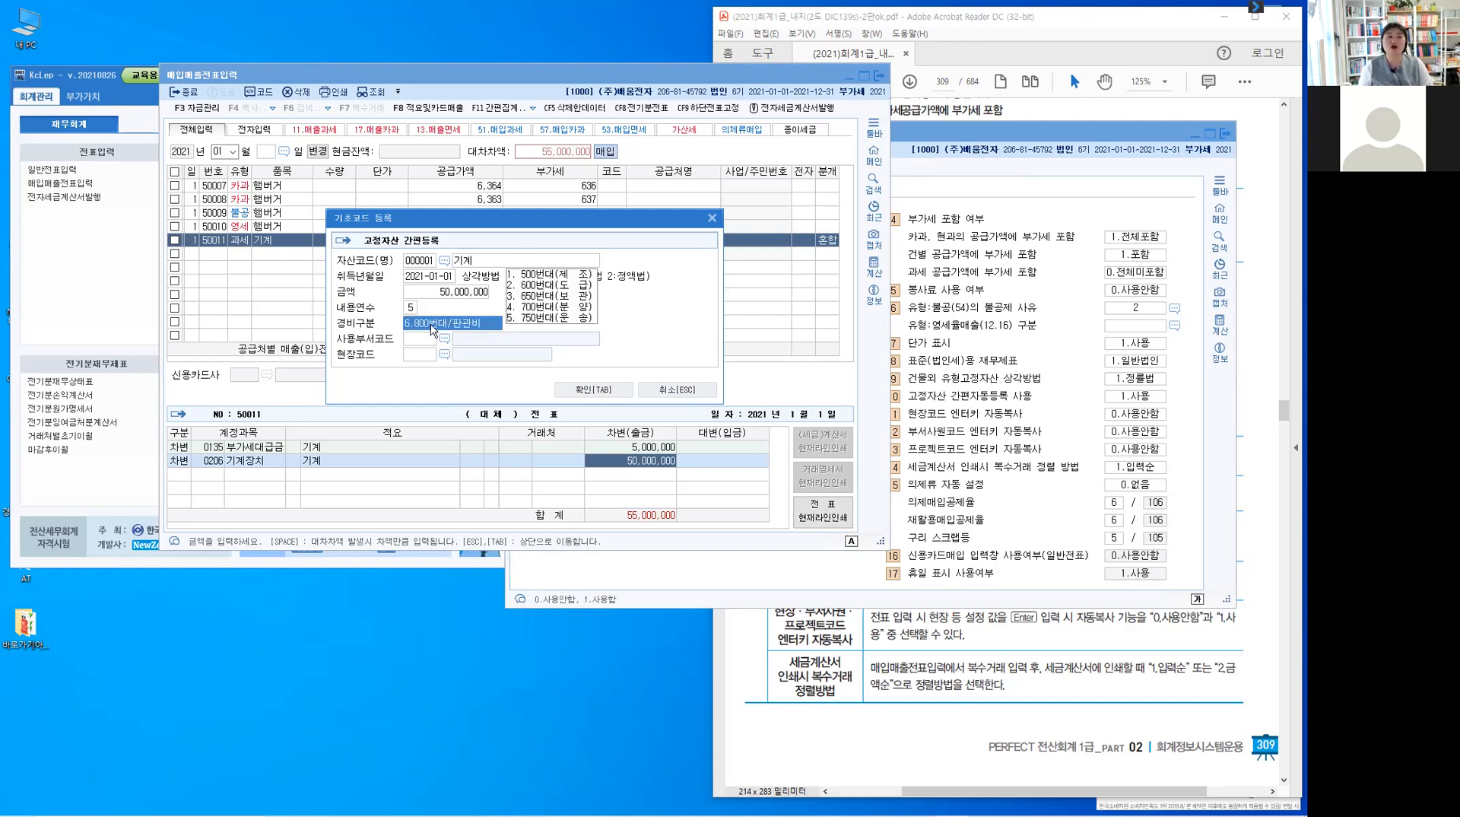
click(545, 275)
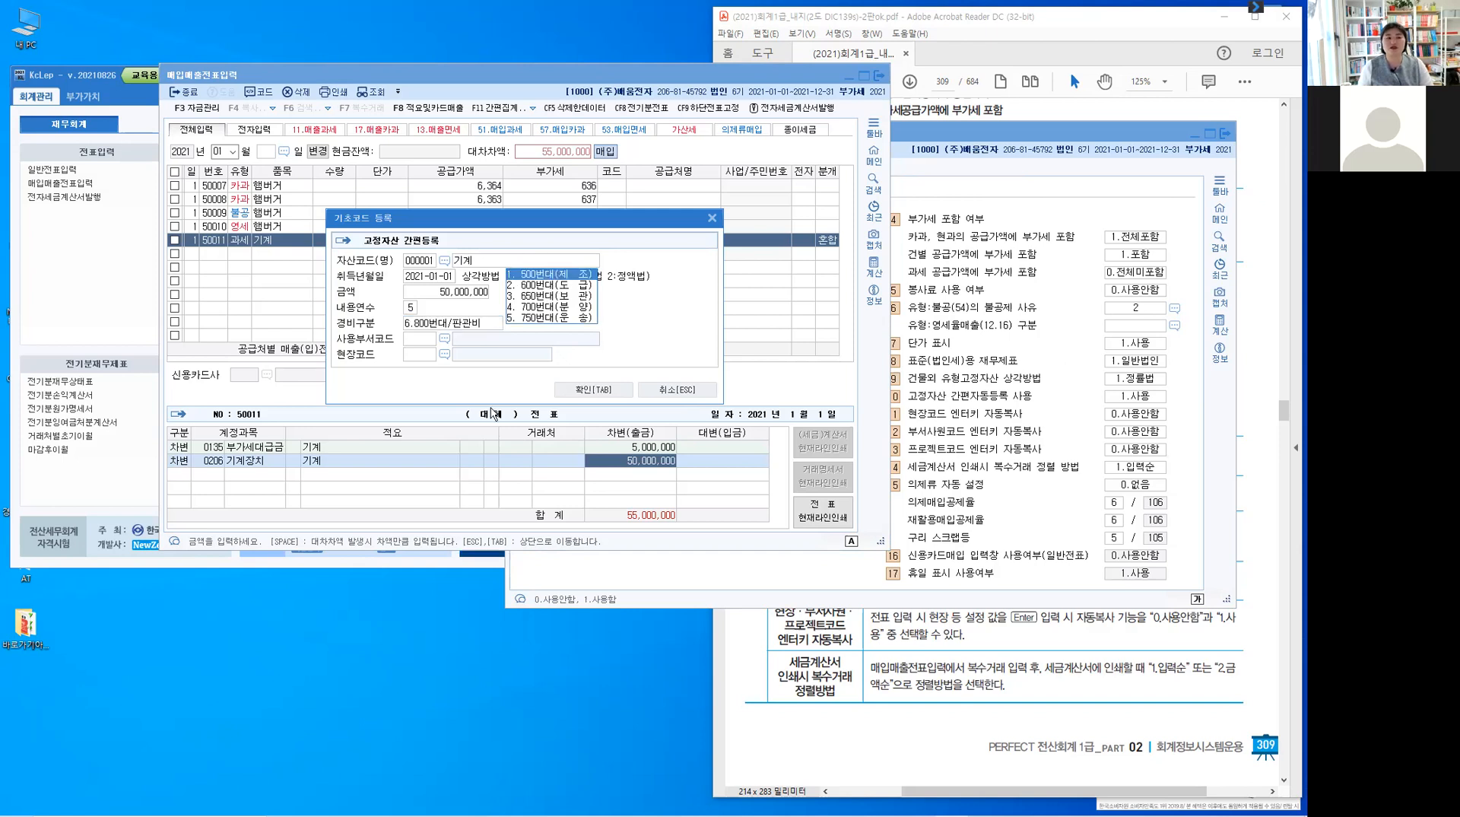
key(Return)
click(421, 355)
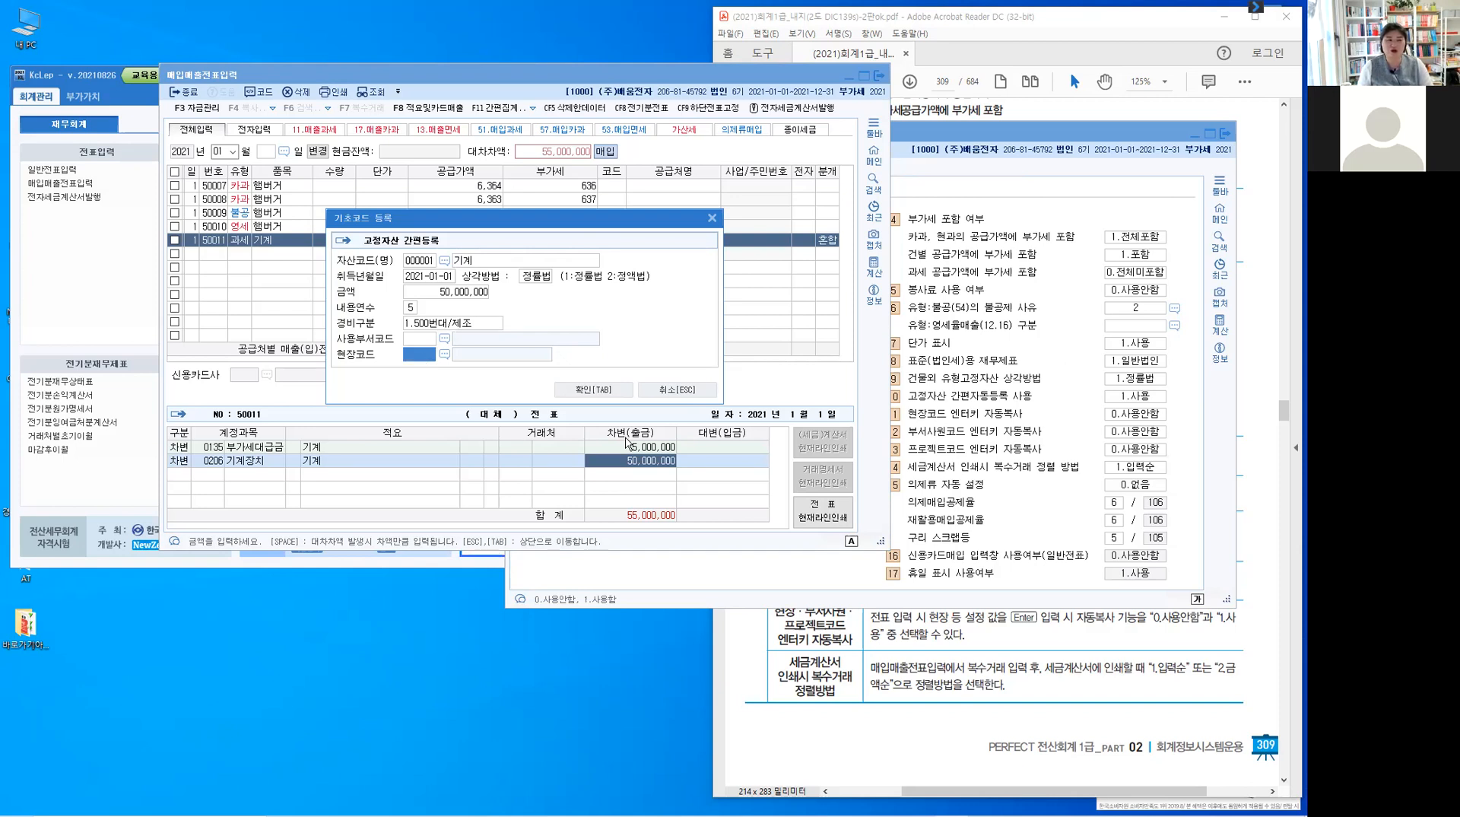
click(593, 389)
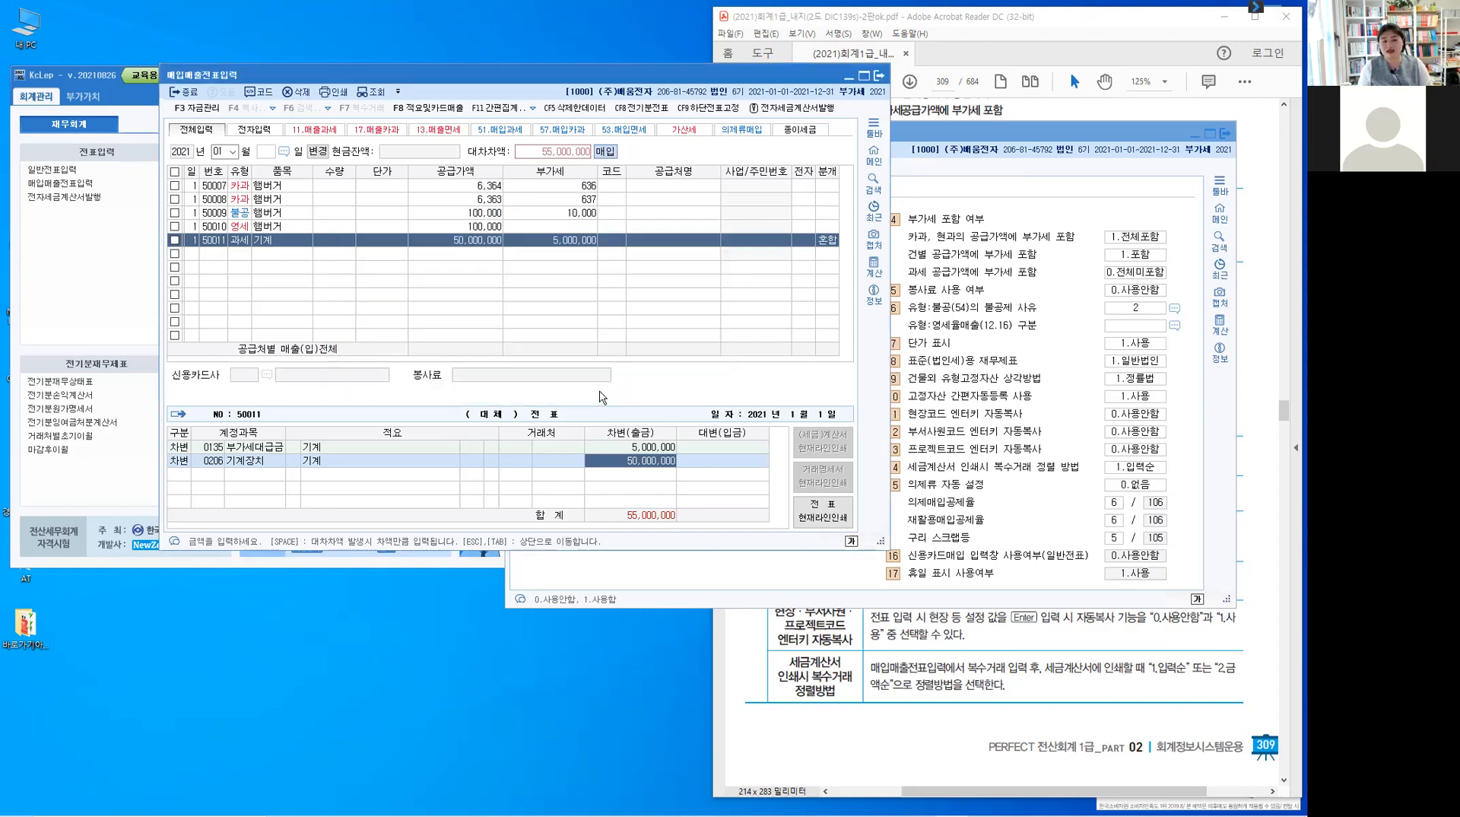
- Add a credit (대변) line to the 기계 entry using account 0253 미지급금 for the balancing amount
click(477, 467)
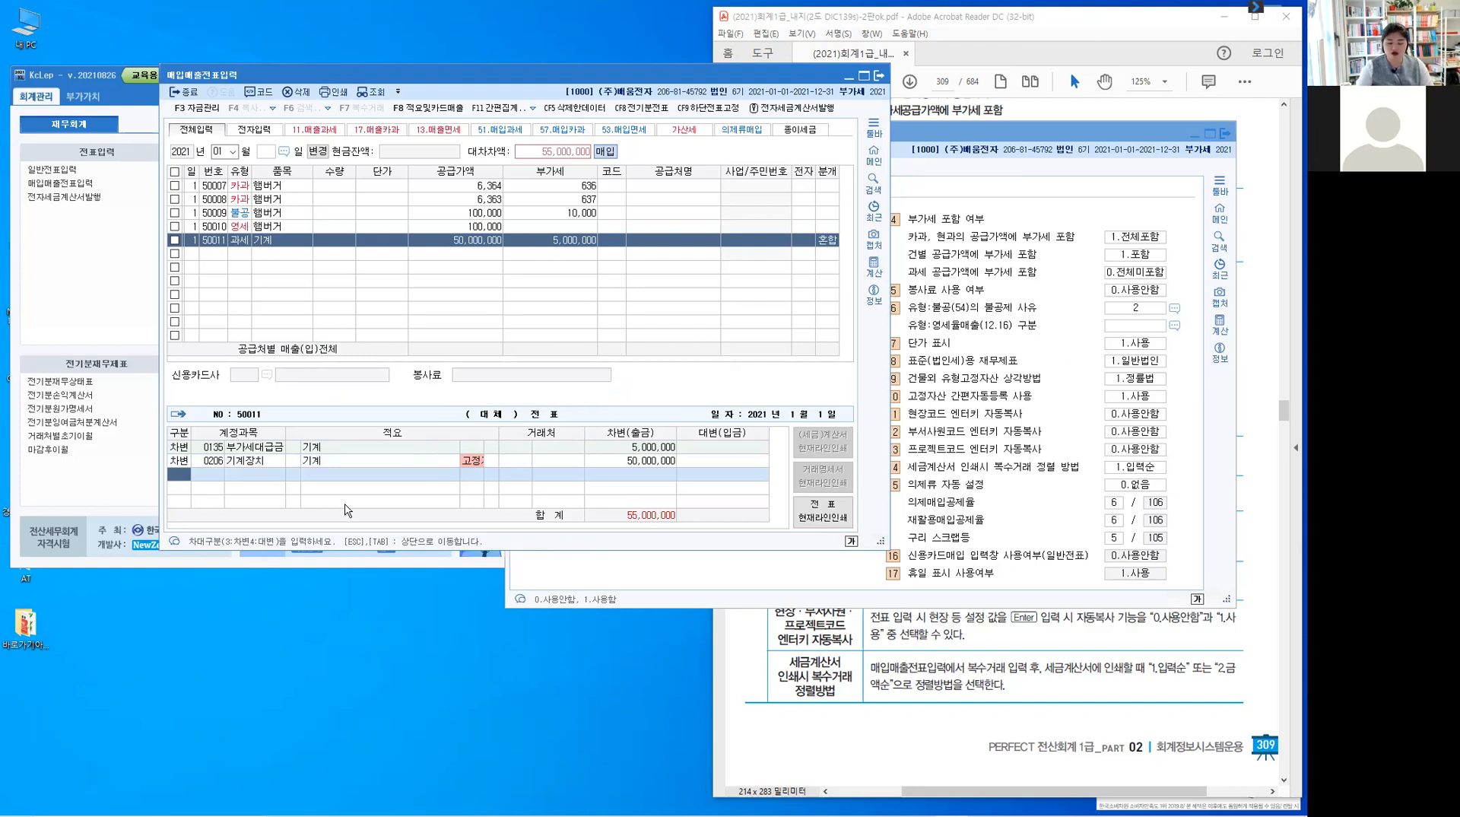
text(4)
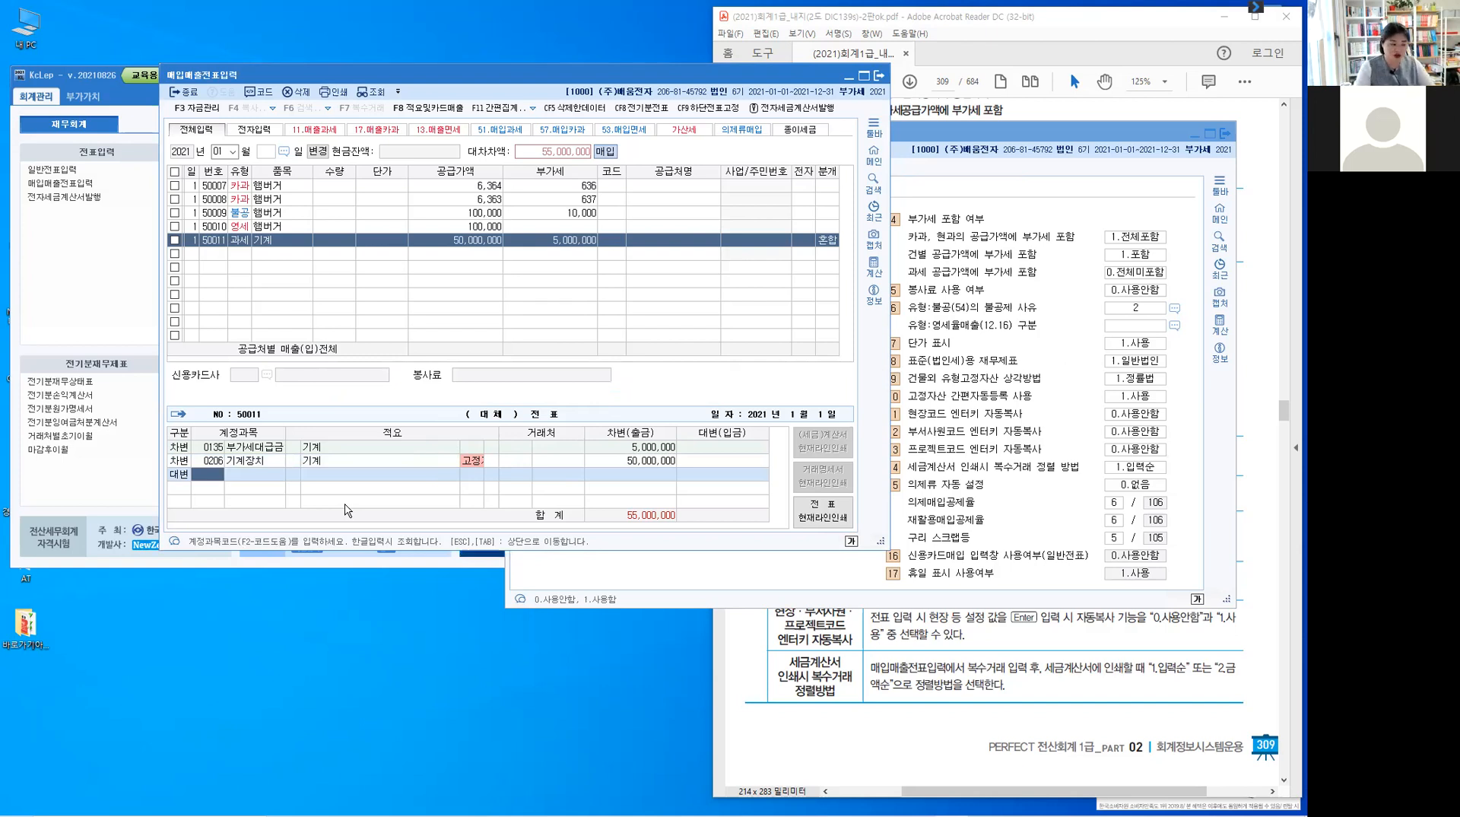
text(미지)
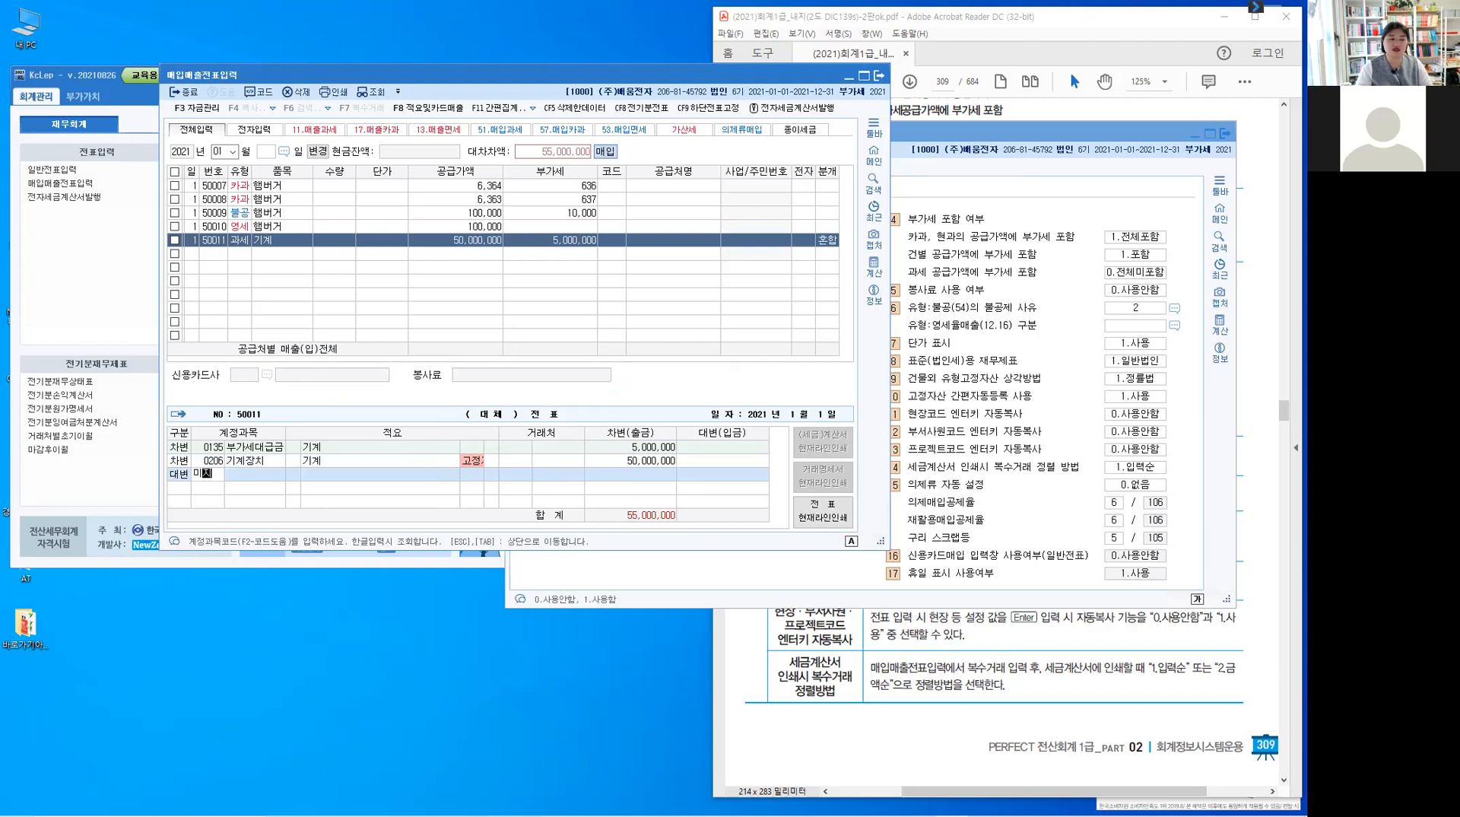
key(Return)
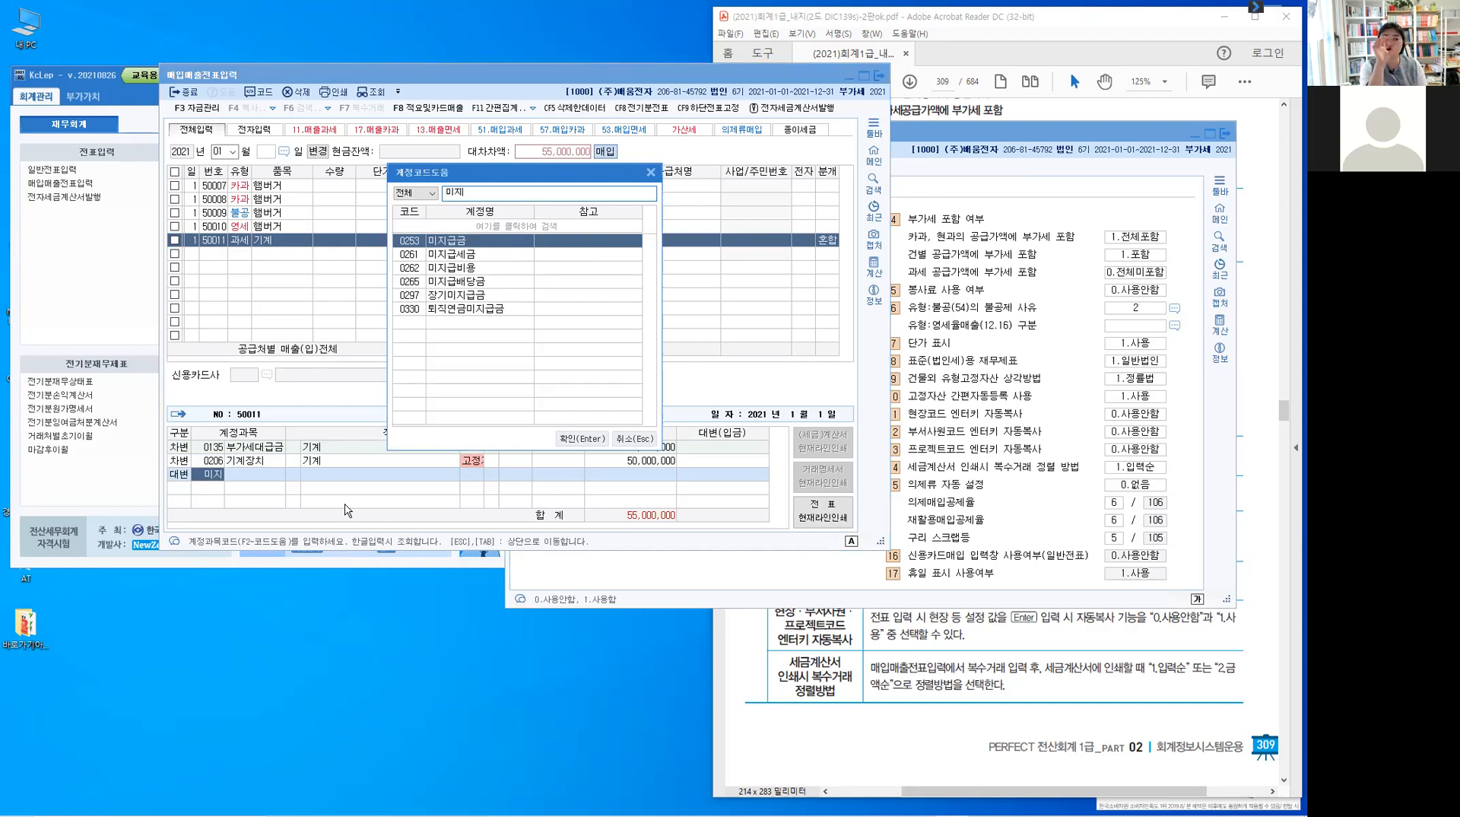
key(Return)
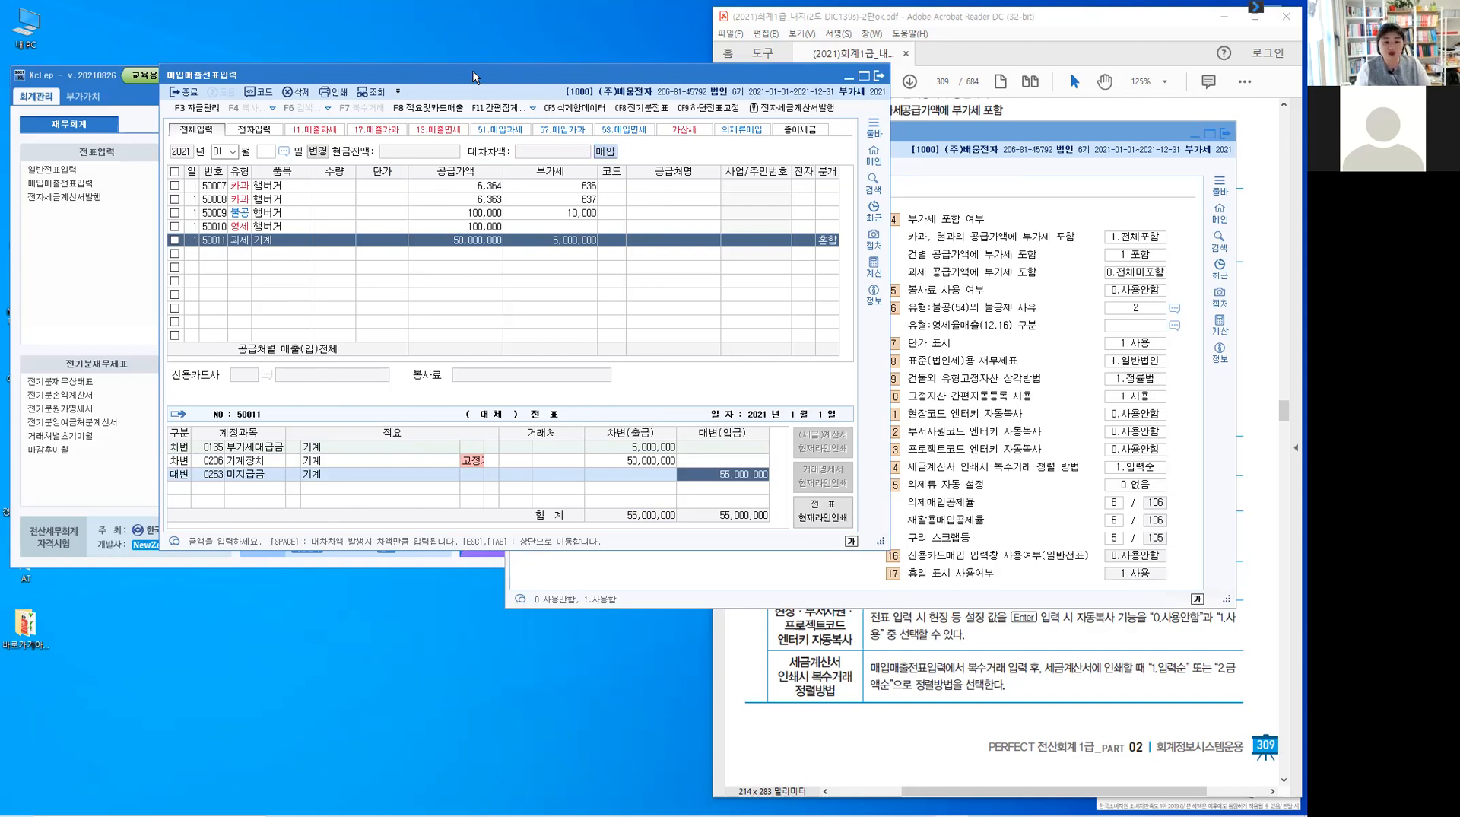
- Reposition 매입매출전표입력 beside 환경등록 and compare the 기계장치 entry with the 고정자산 간편자동등록 사용 setting
drag(472, 76, 415, 174)
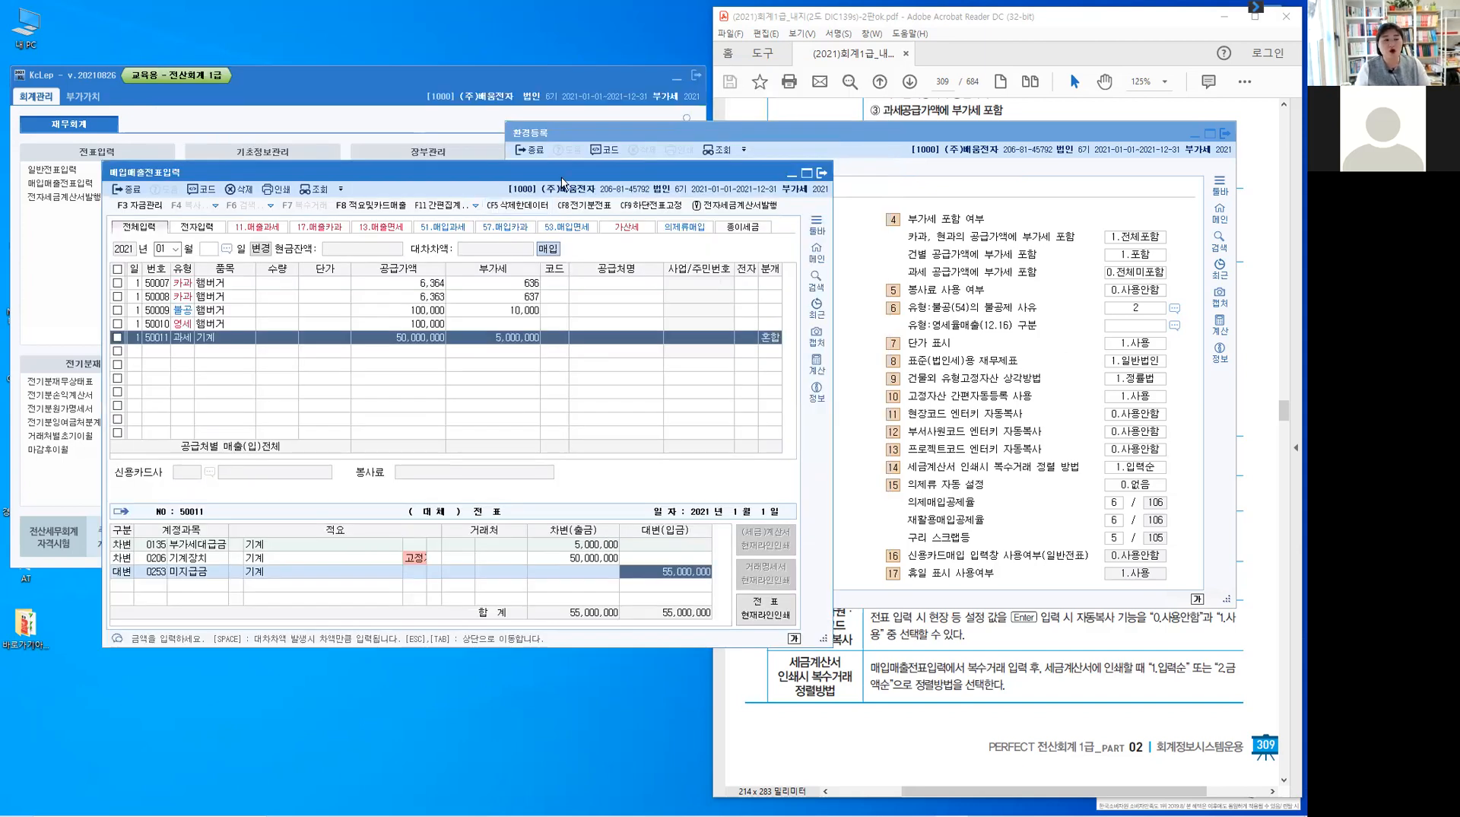
drag(552, 177, 542, 270)
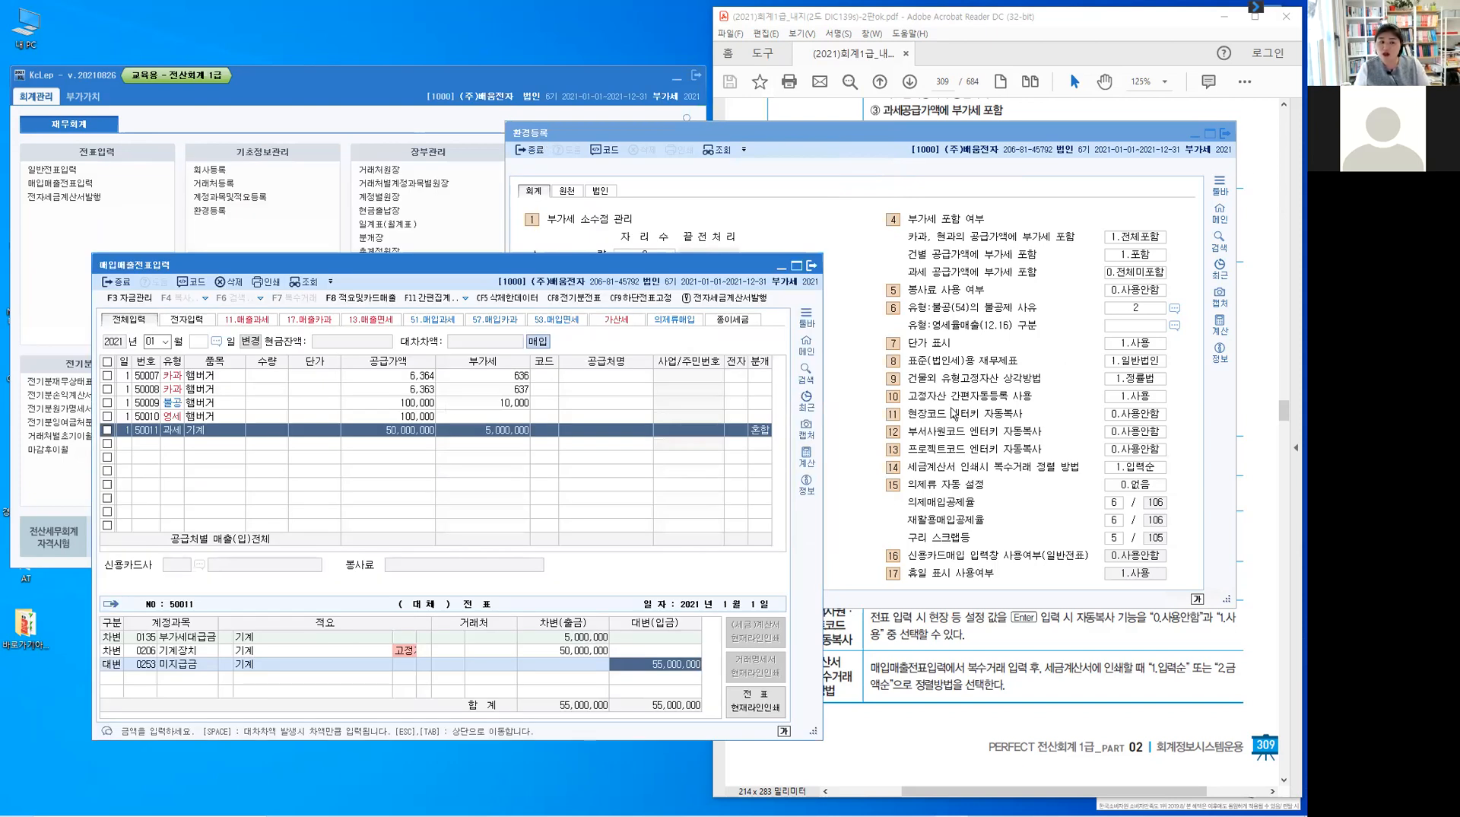
key(ctrl)
key(ctrl)
key(ctrl)
drag(477, 262, 177, 129)
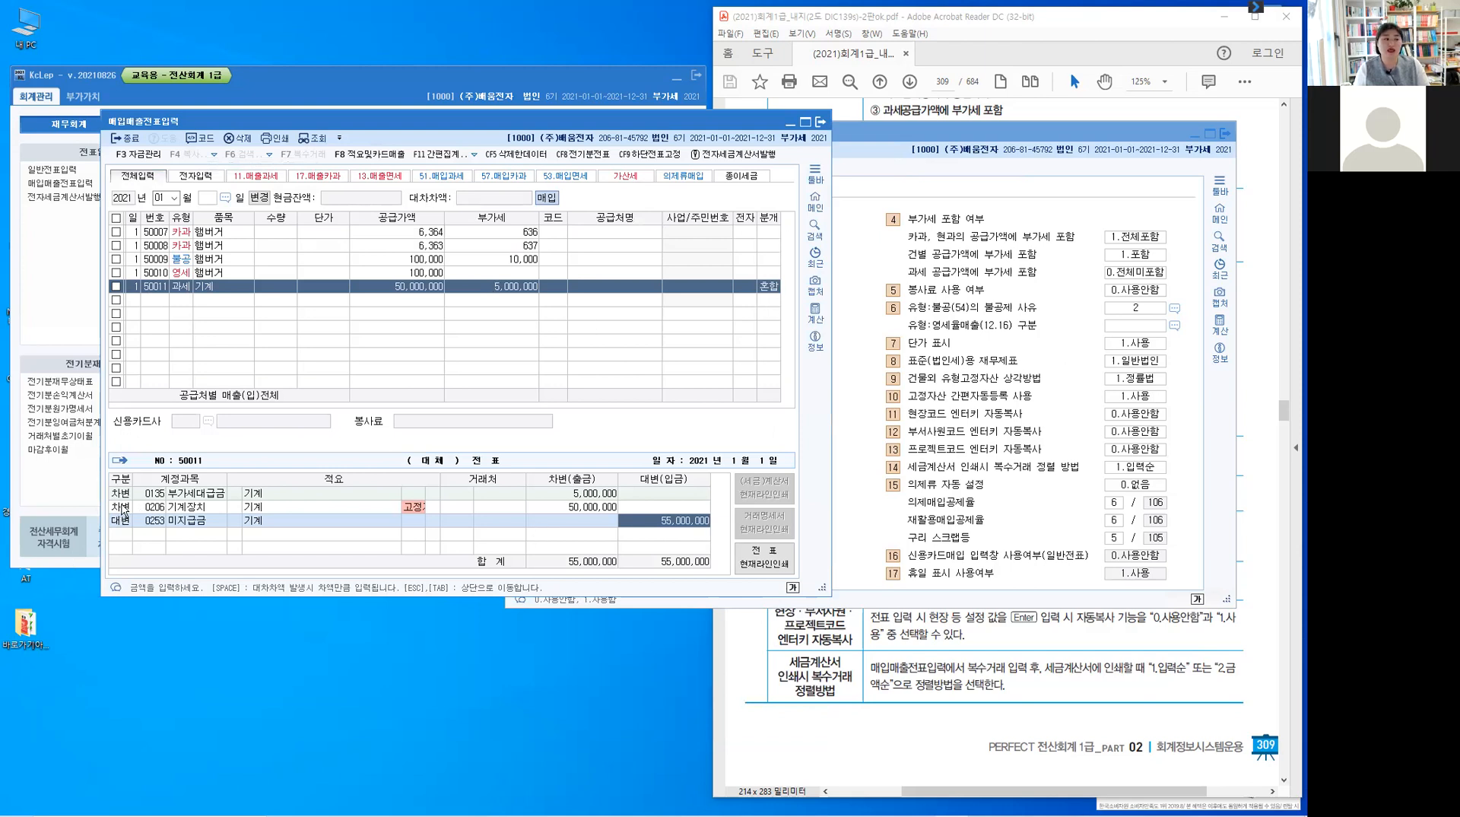
- Go through the fields of the 0206 기계장치 debit line in the 기계 entry, from 구분 to its amount
click(121, 509)
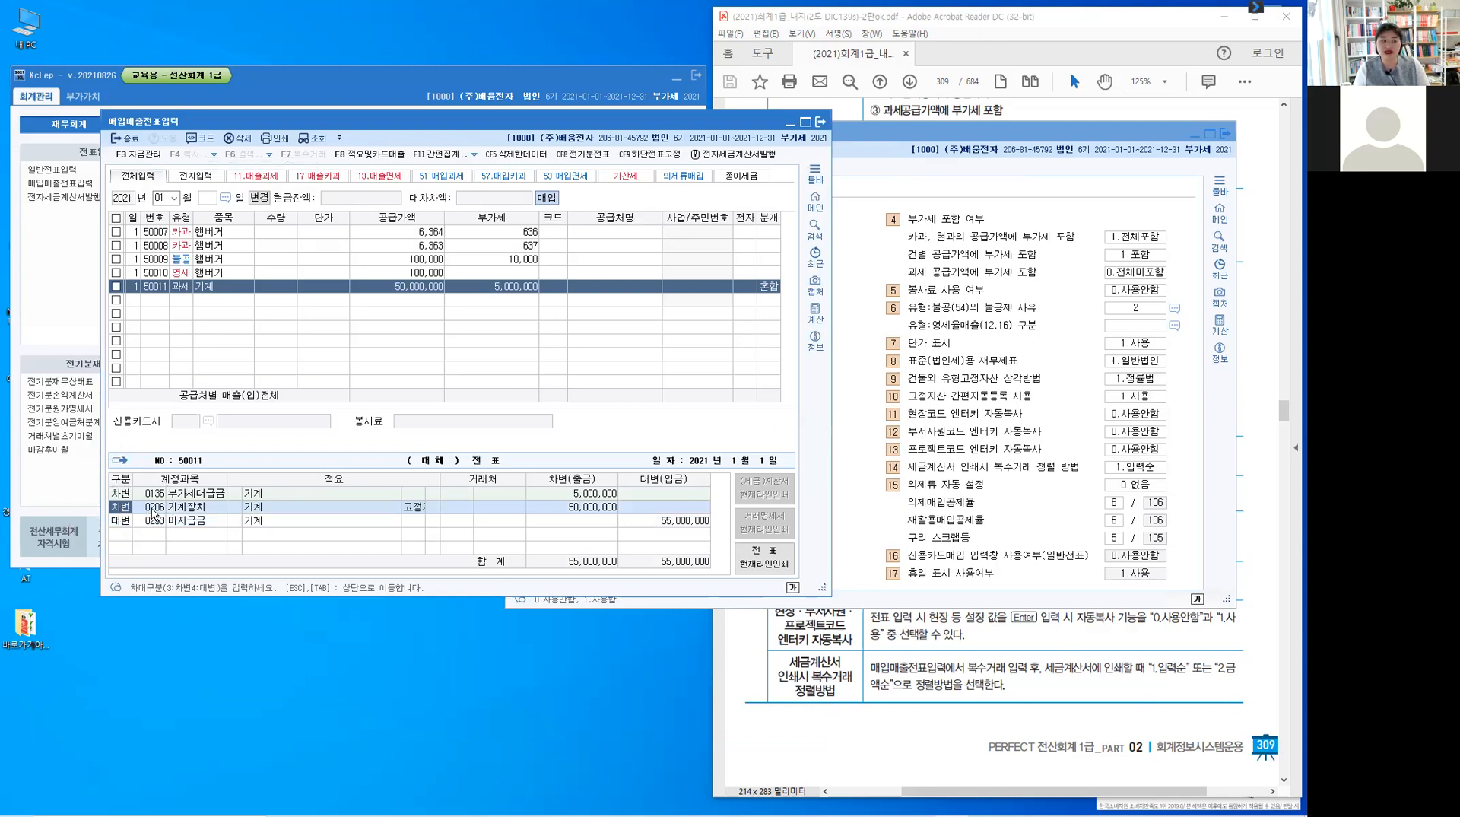
click(155, 514)
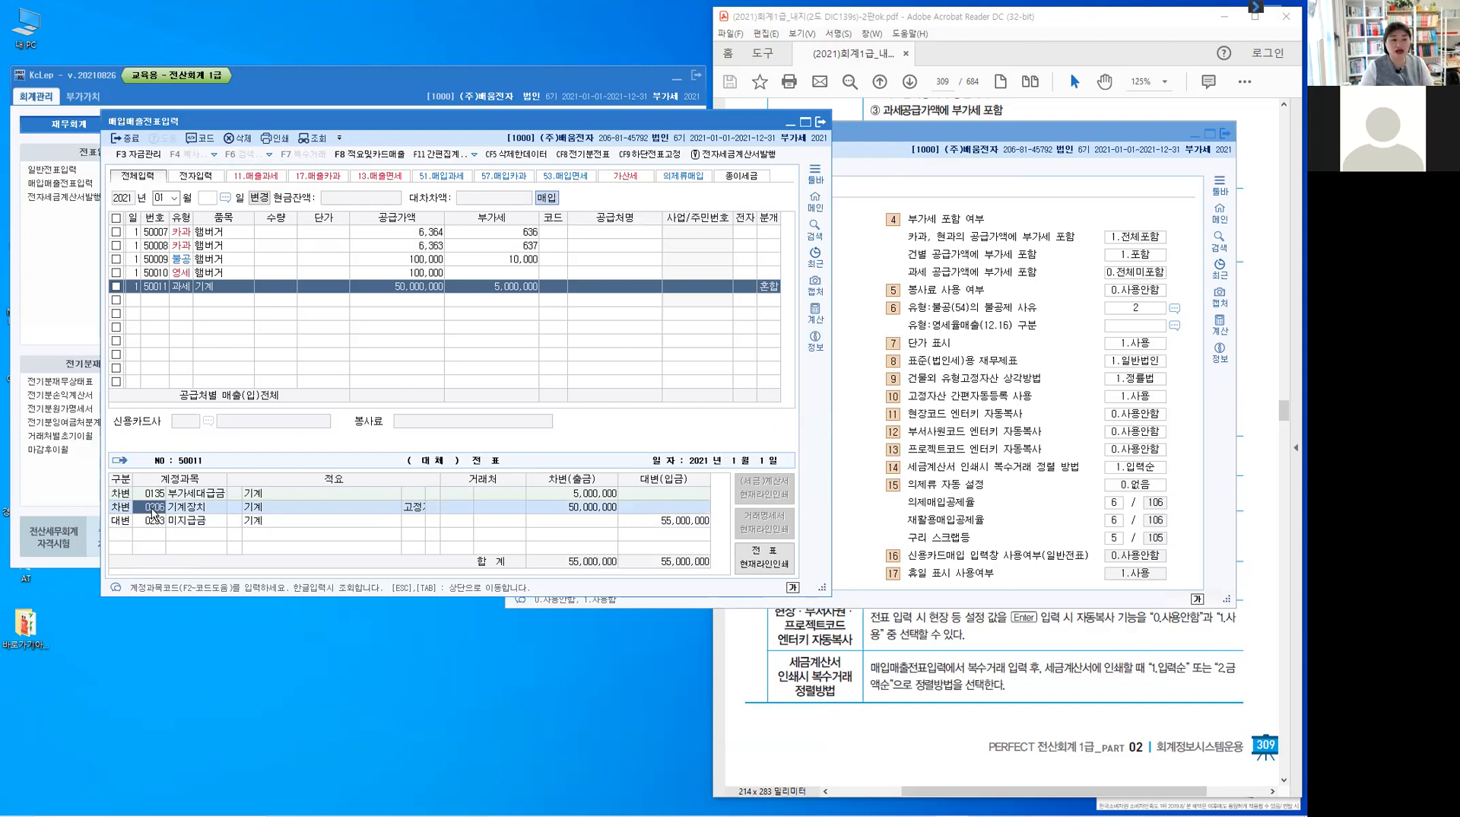
key(Return)
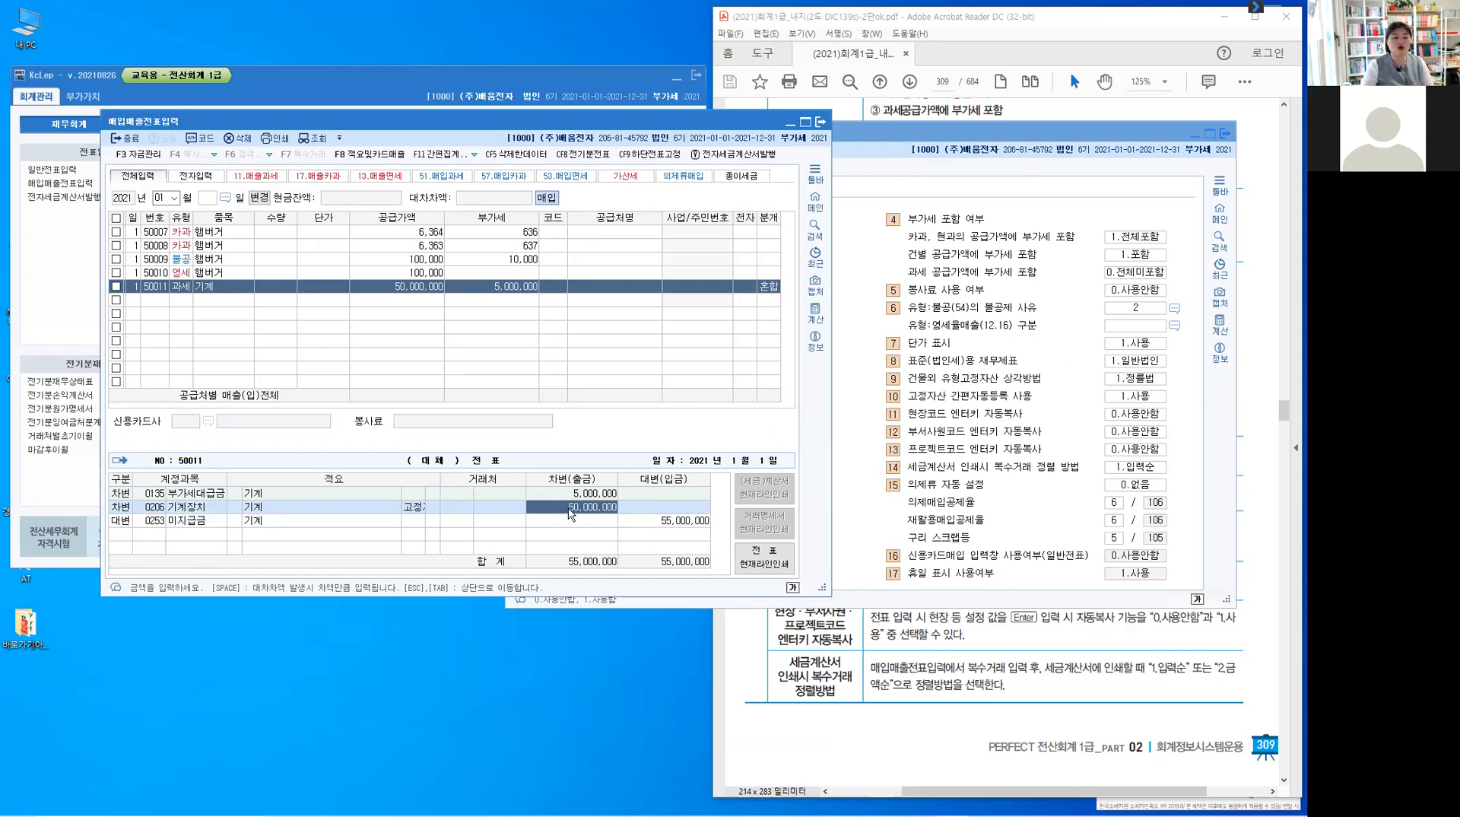
key(Return)
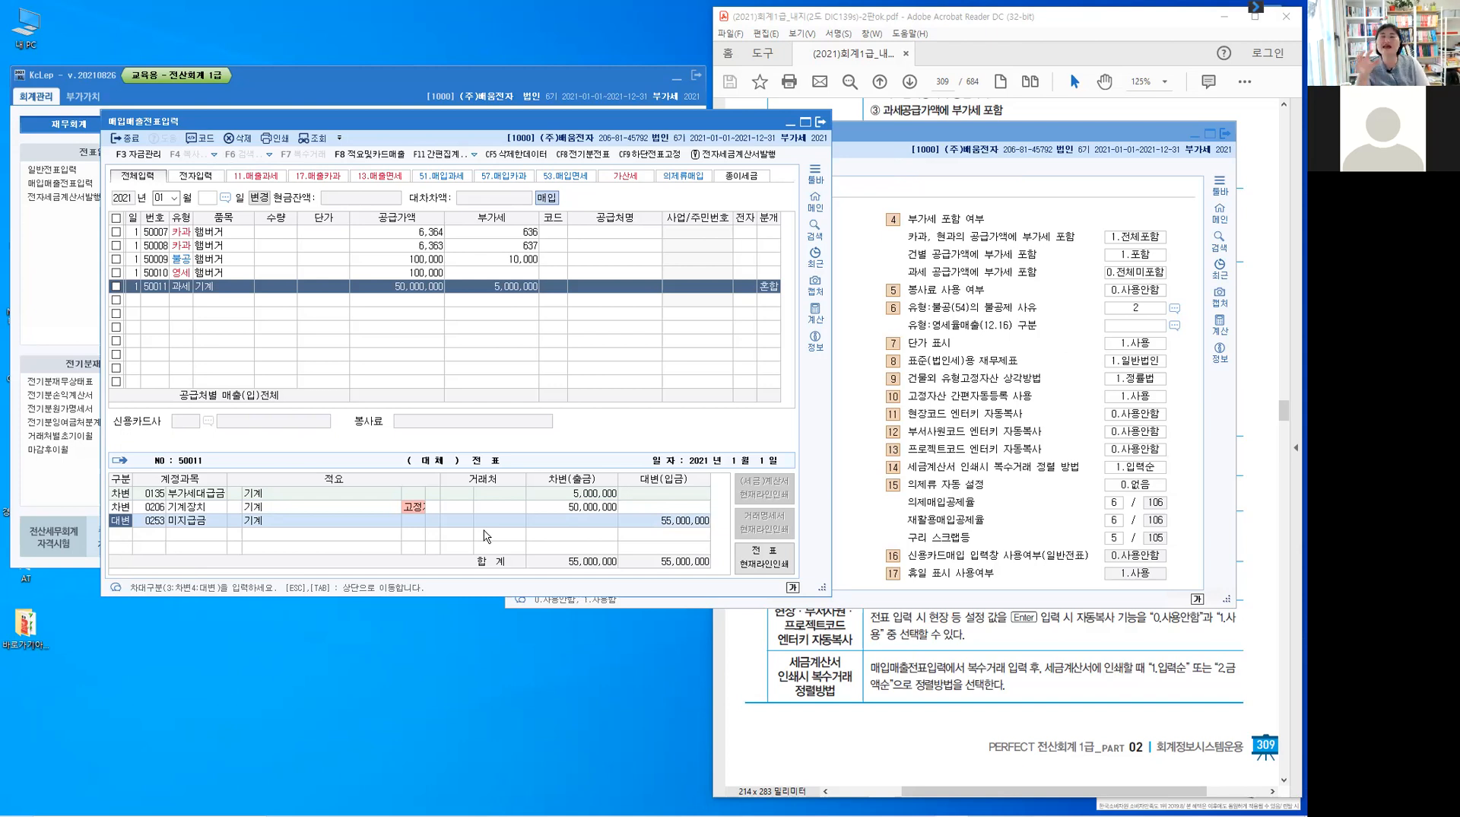
click(148, 509)
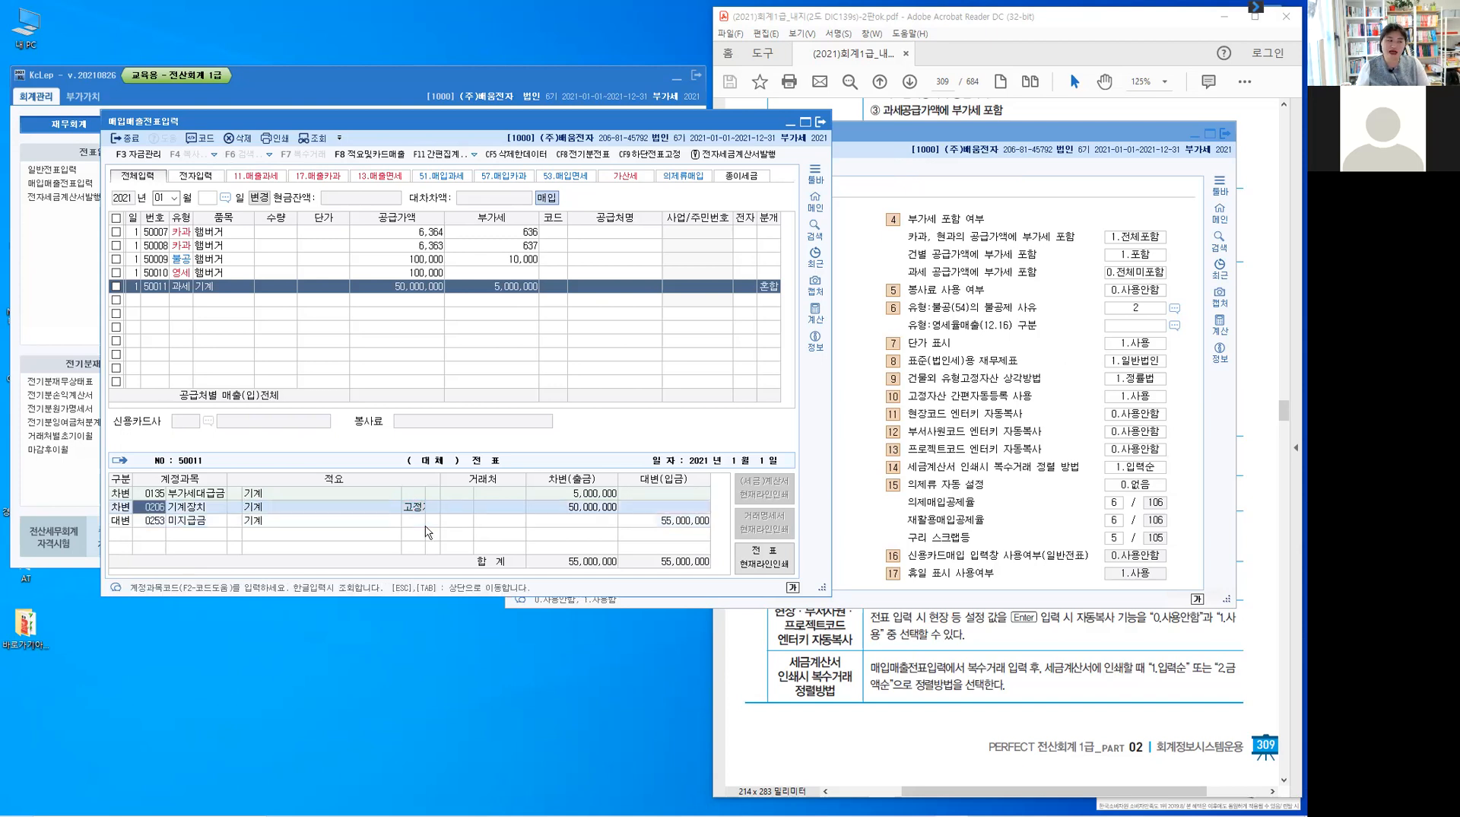
key(Return)
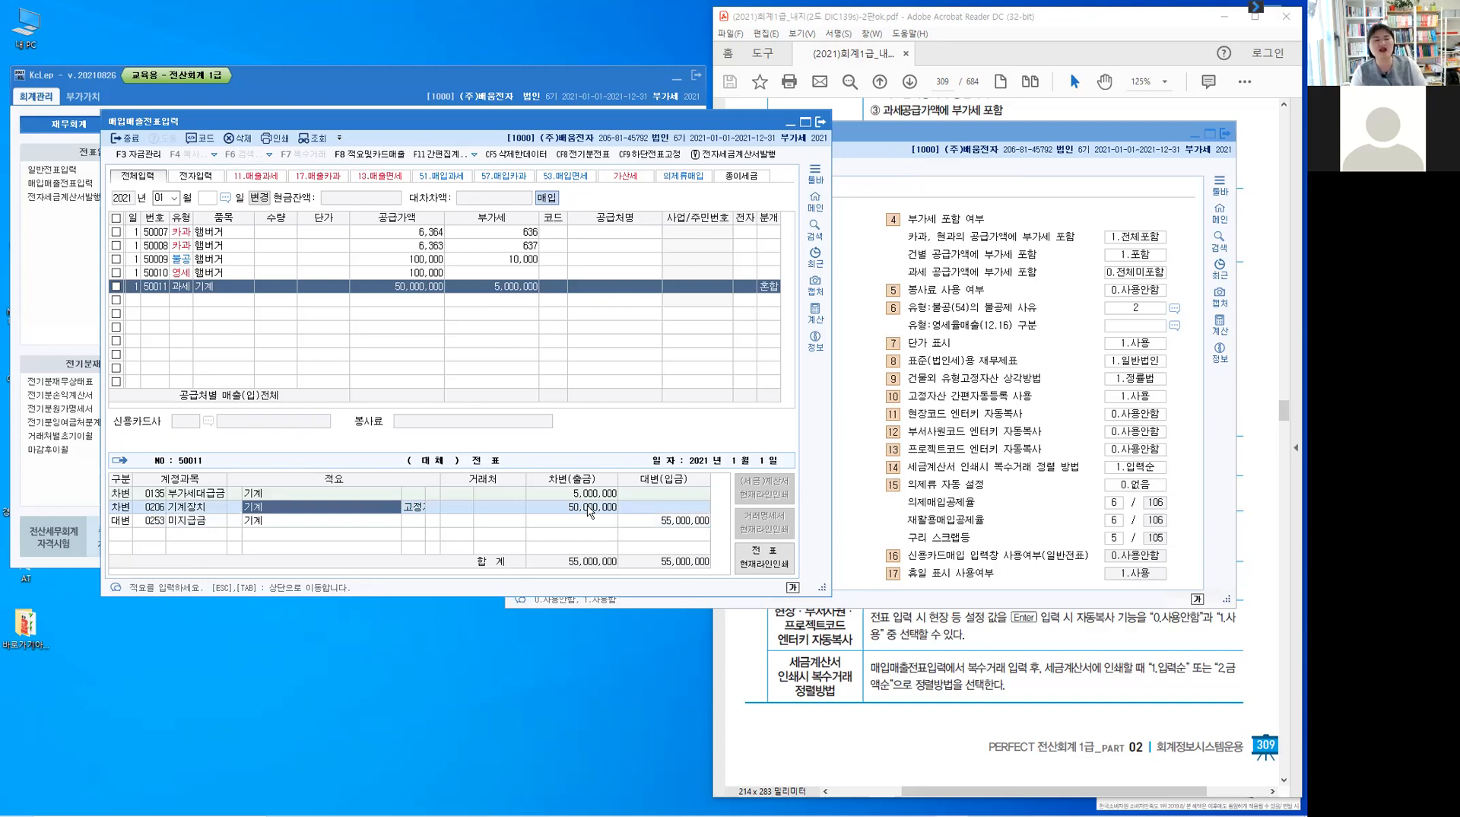
key(Return)
key(Return)
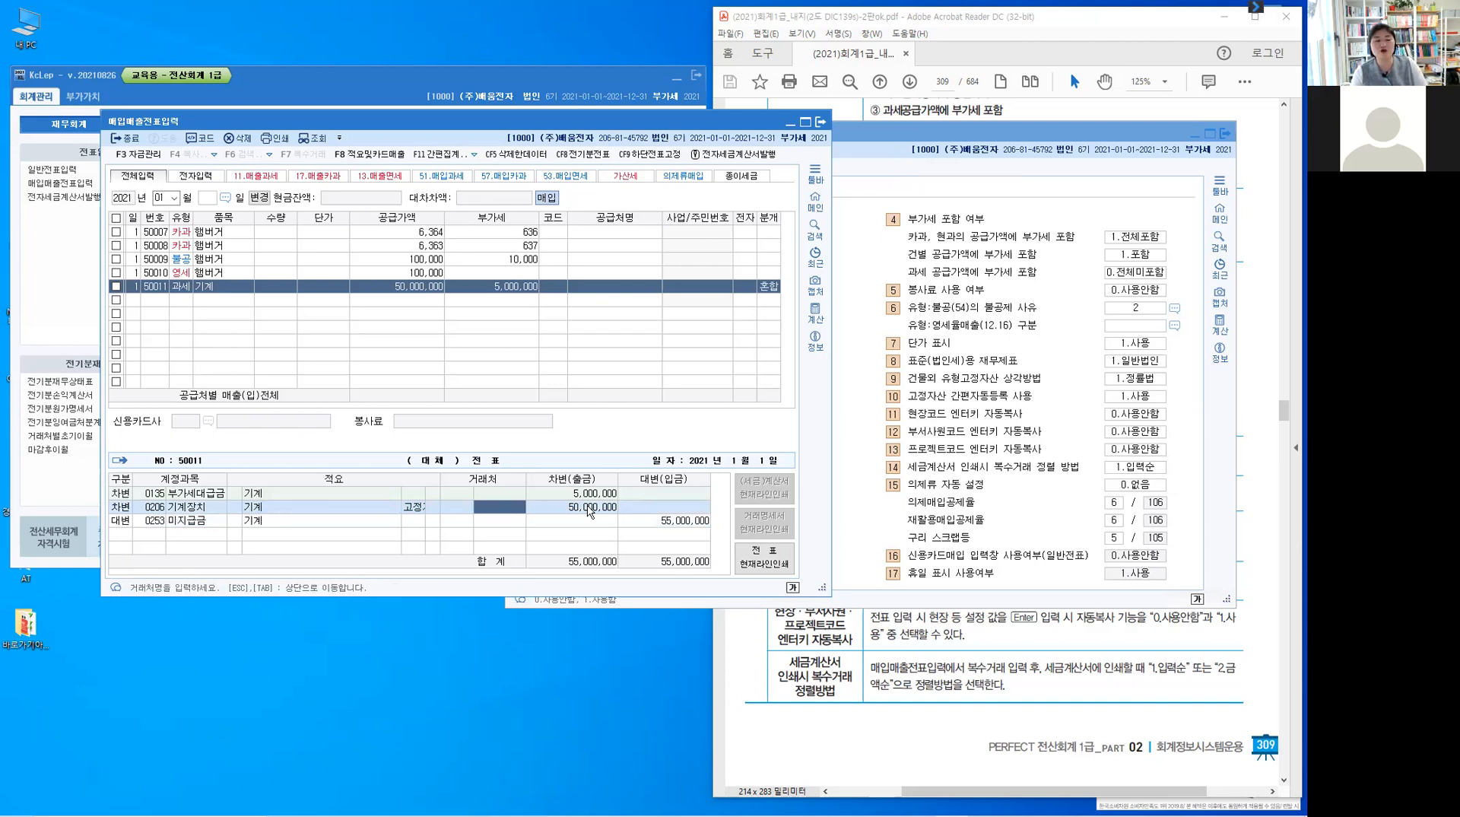
key(Return)
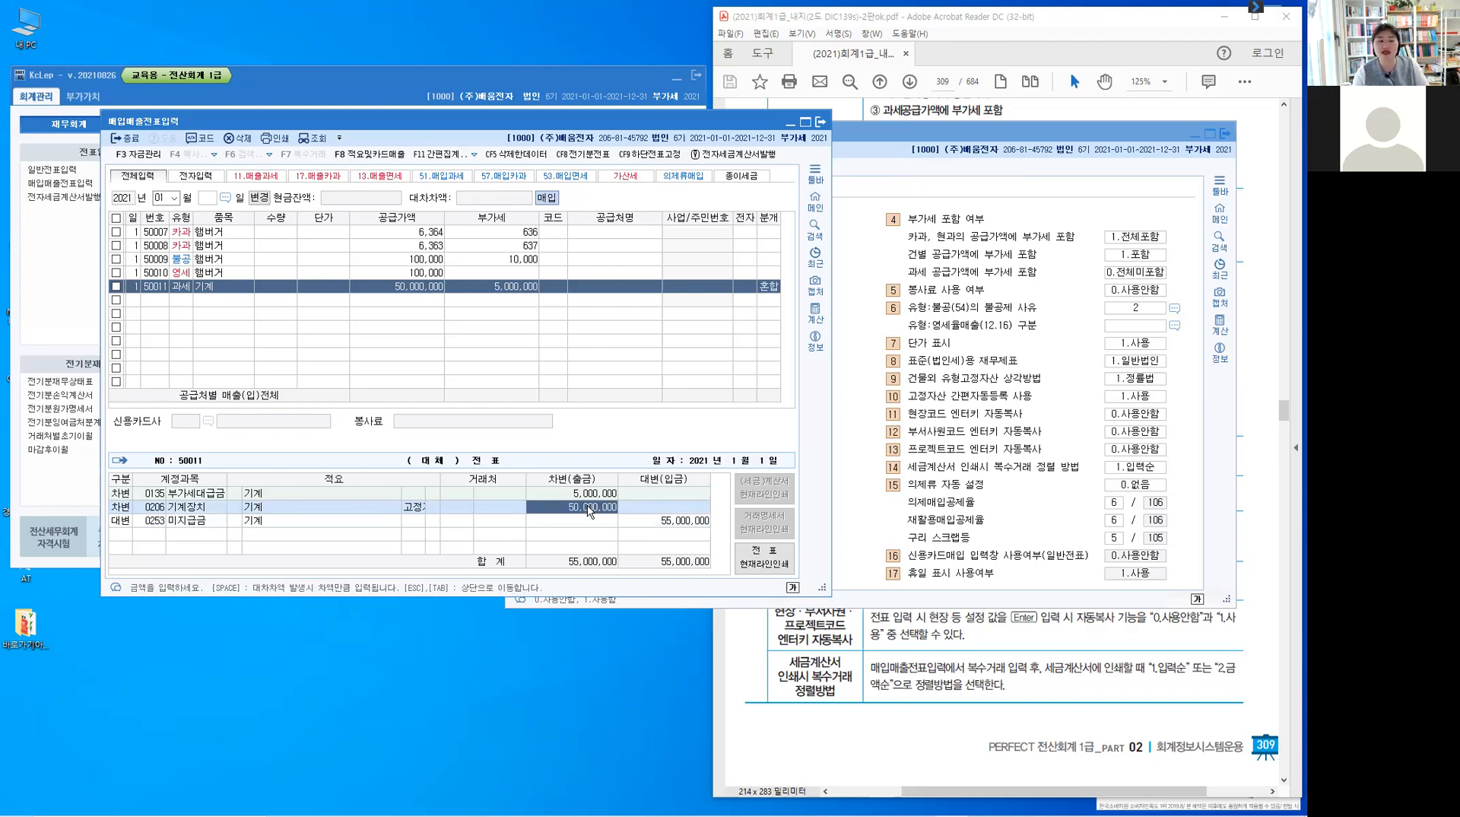
key(Return)
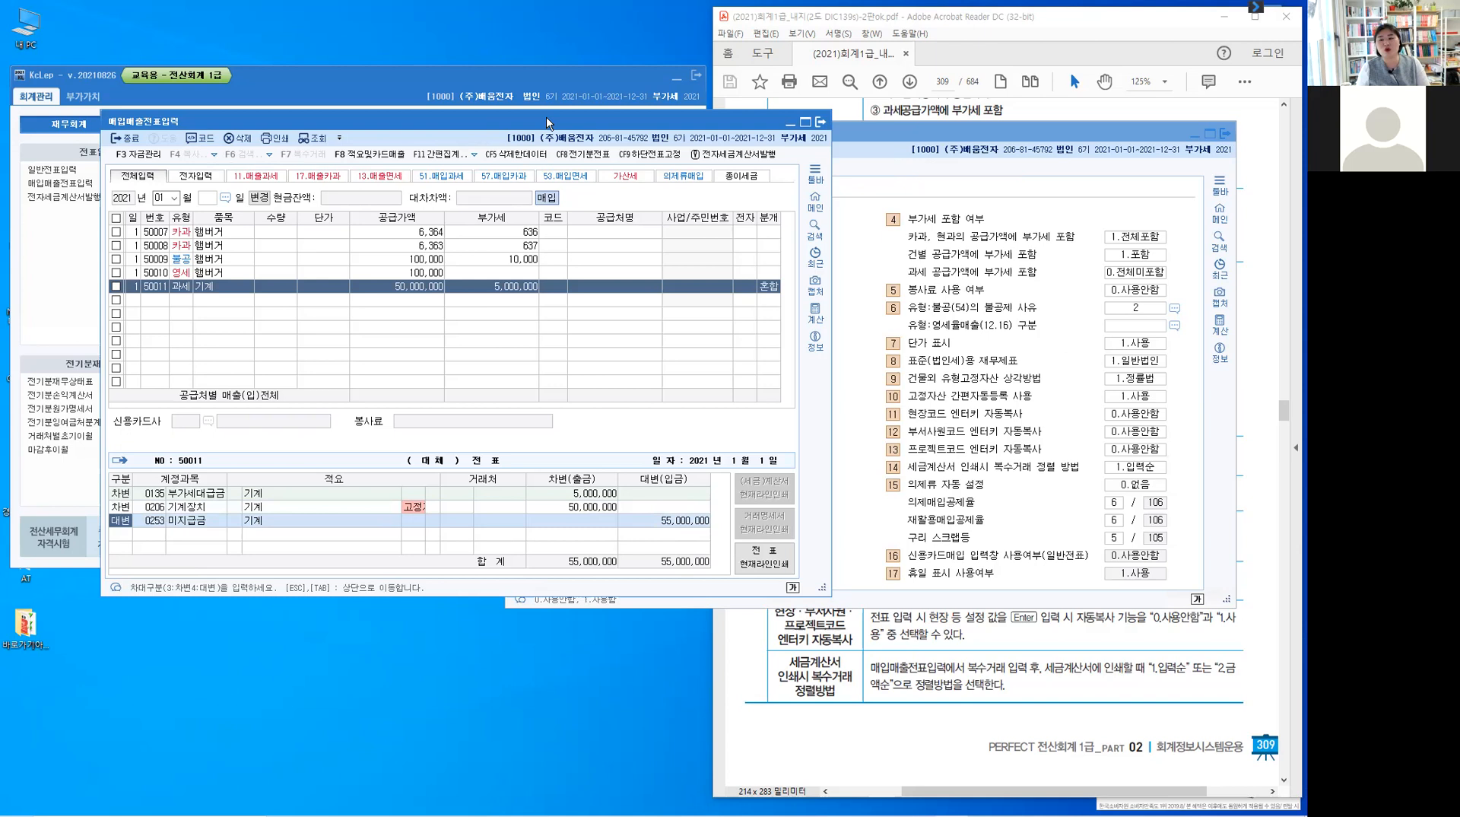
- Open 고정자산등록, look up account 0206 기계장치, review the registered 기계 asset's details and close the window
drag(540, 122, 962, 43)
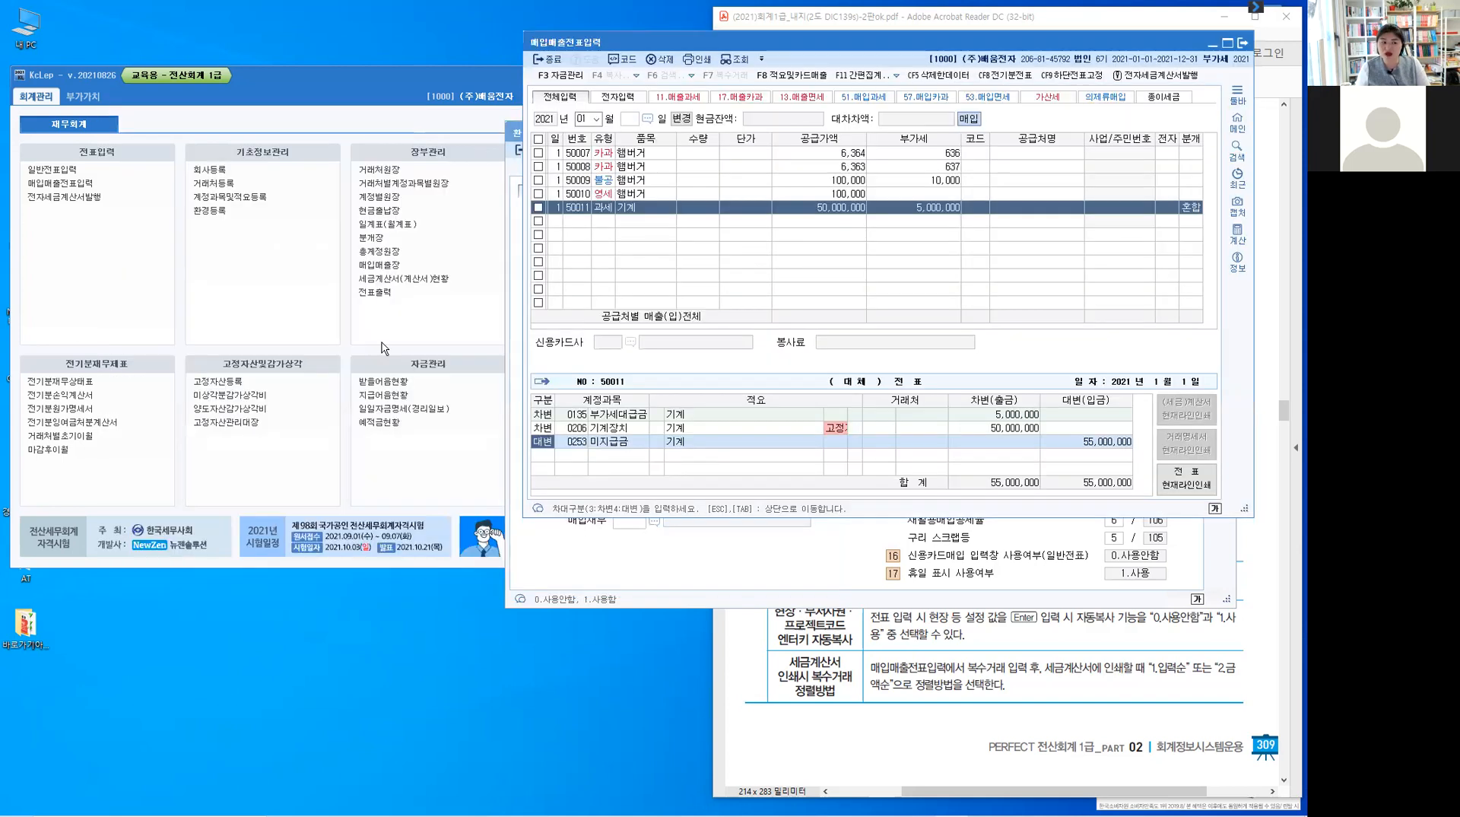
click(230, 385)
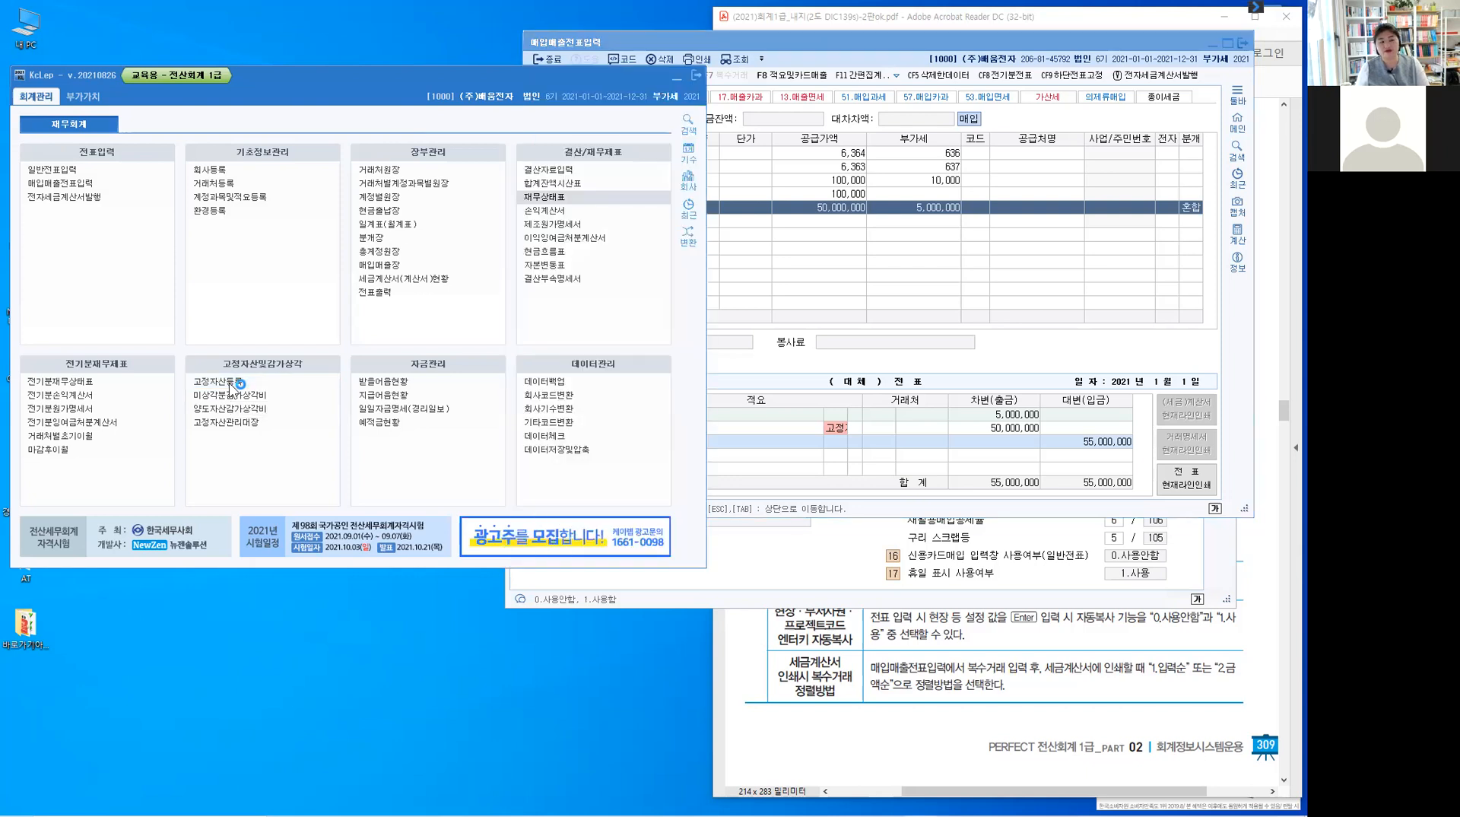
click(230, 385)
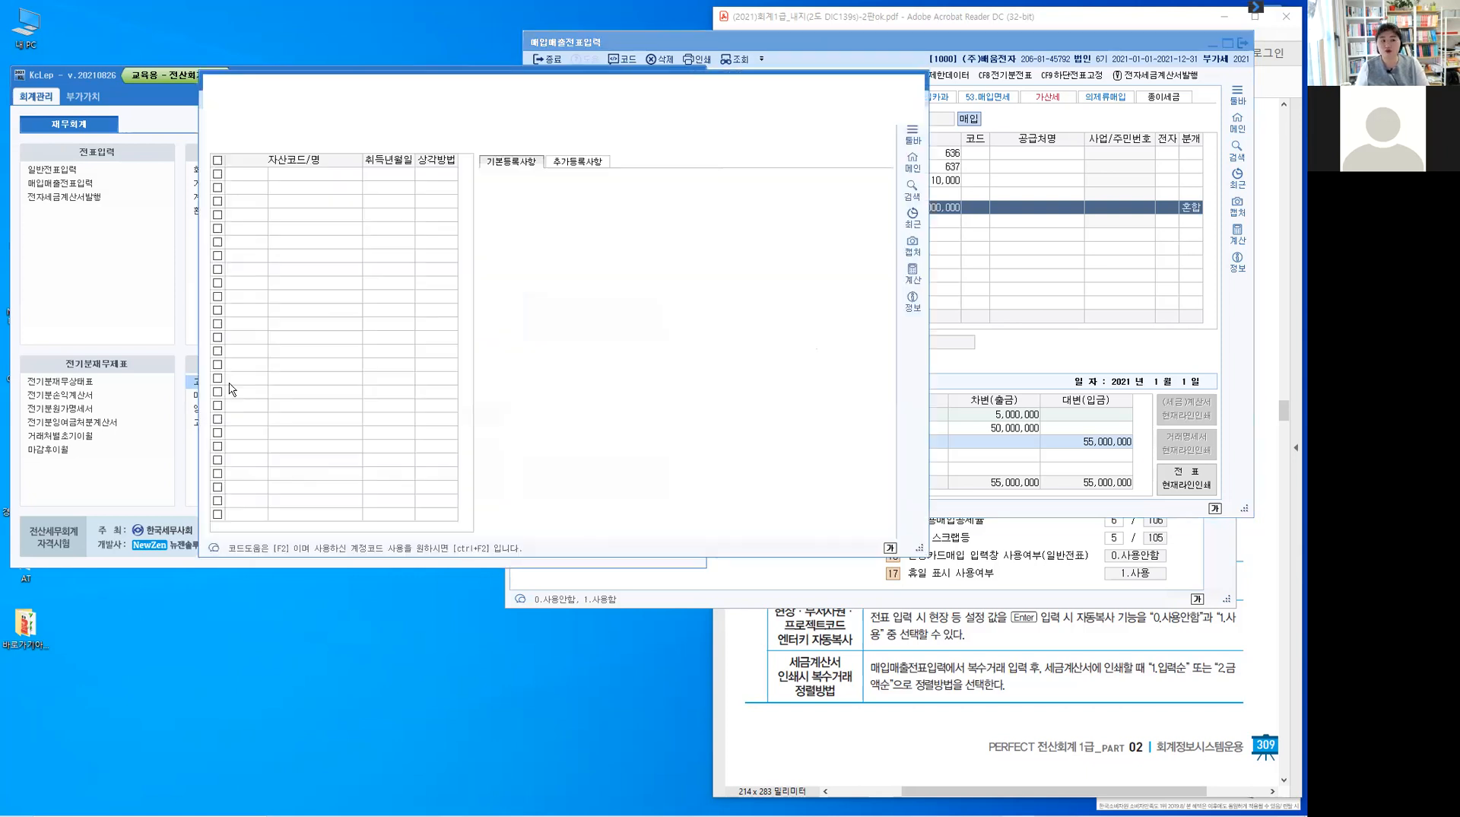
key(ctrl)
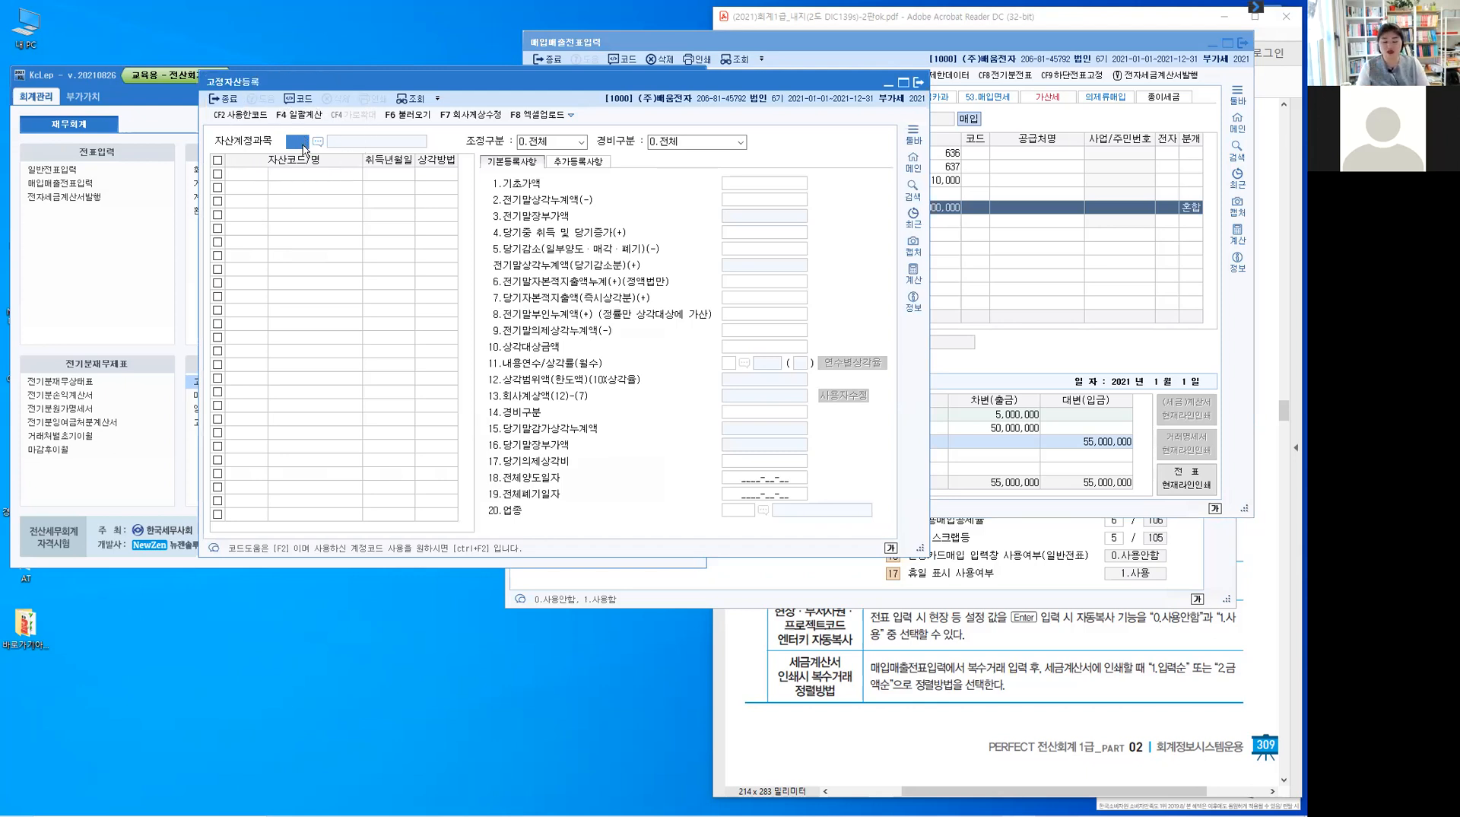
click(304, 146)
text(20)
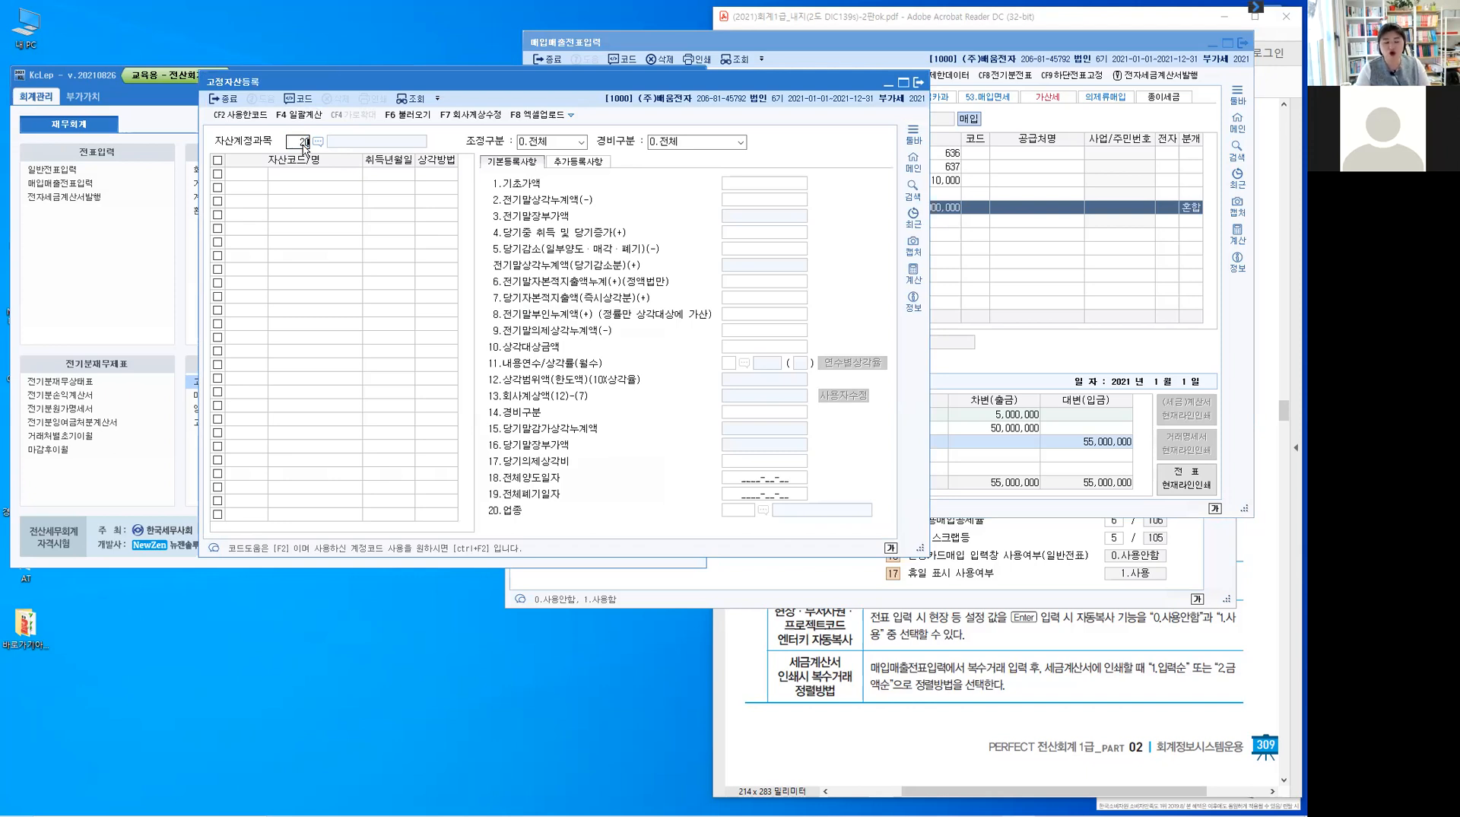
text(6)
key(Return)
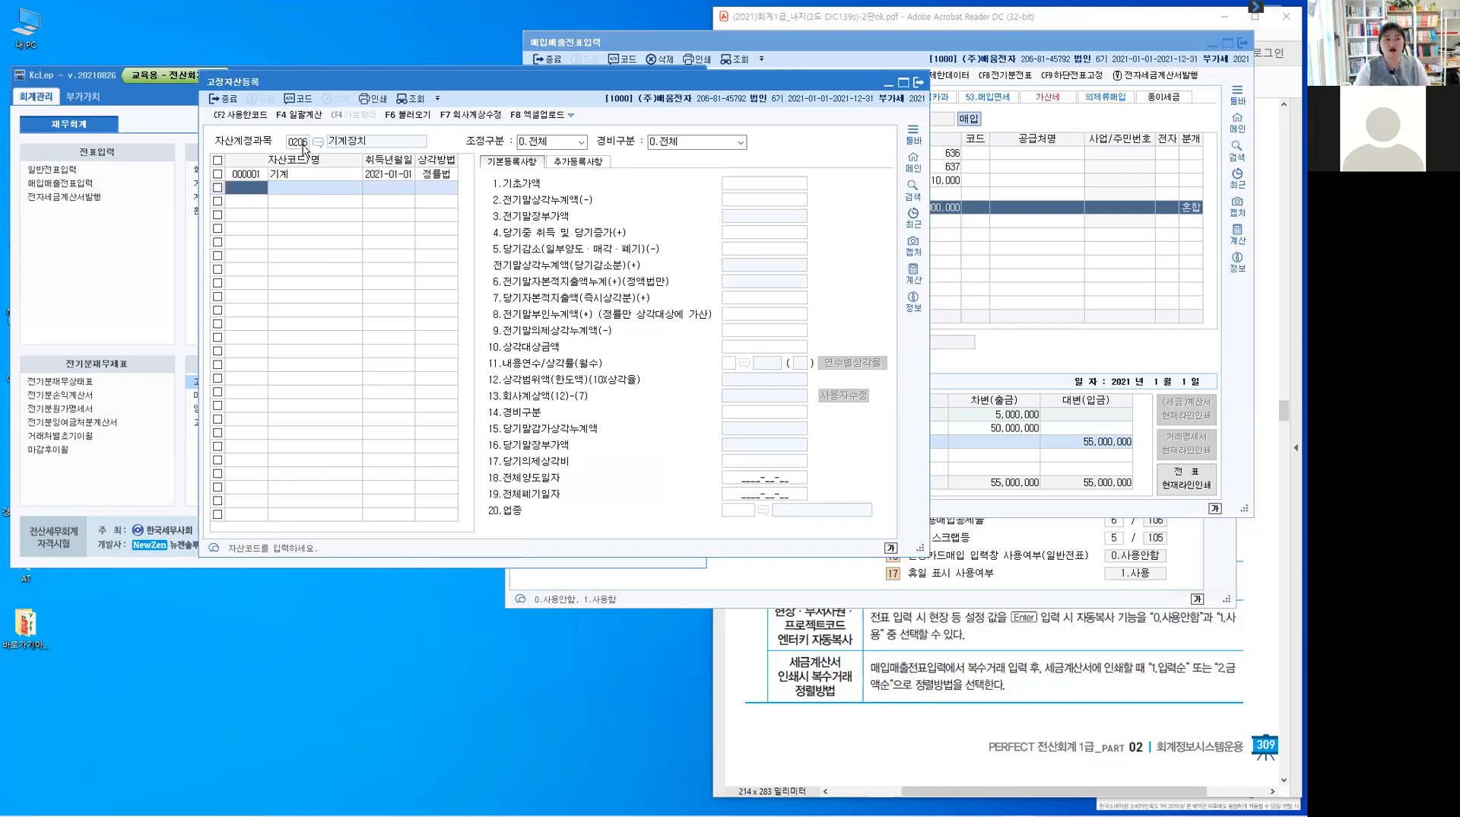
click(251, 175)
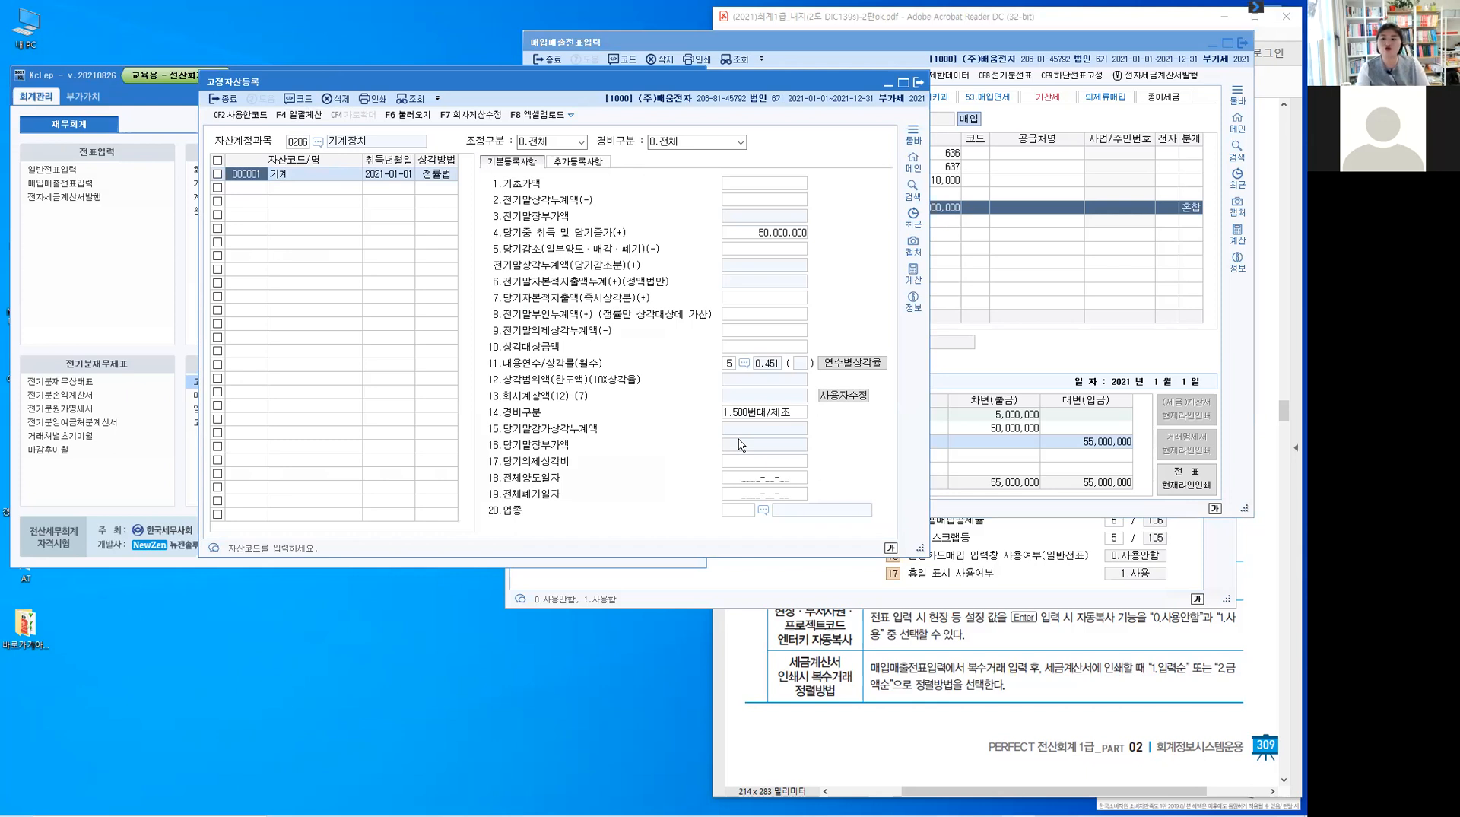
click(222, 102)
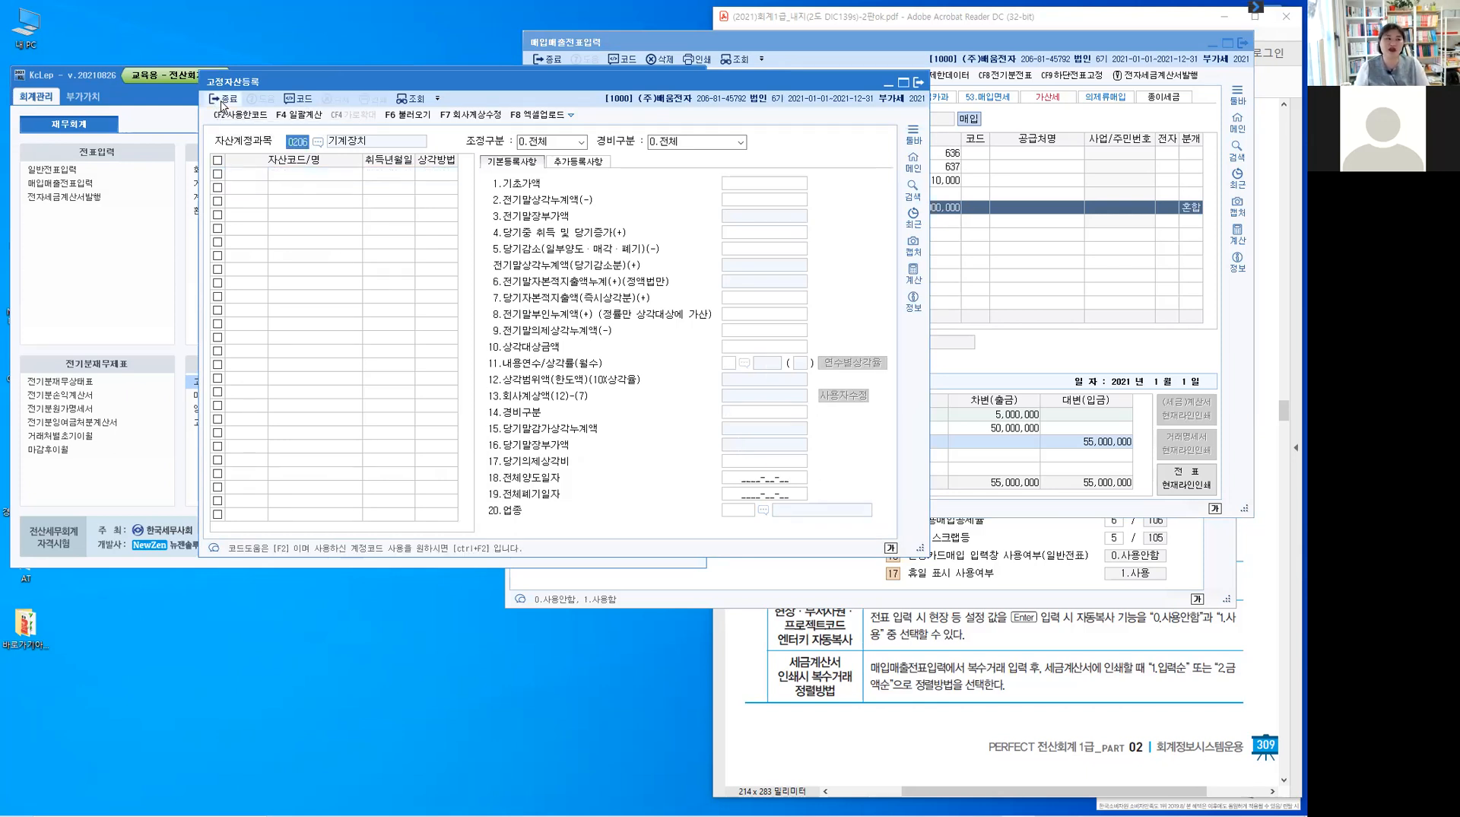
click(222, 102)
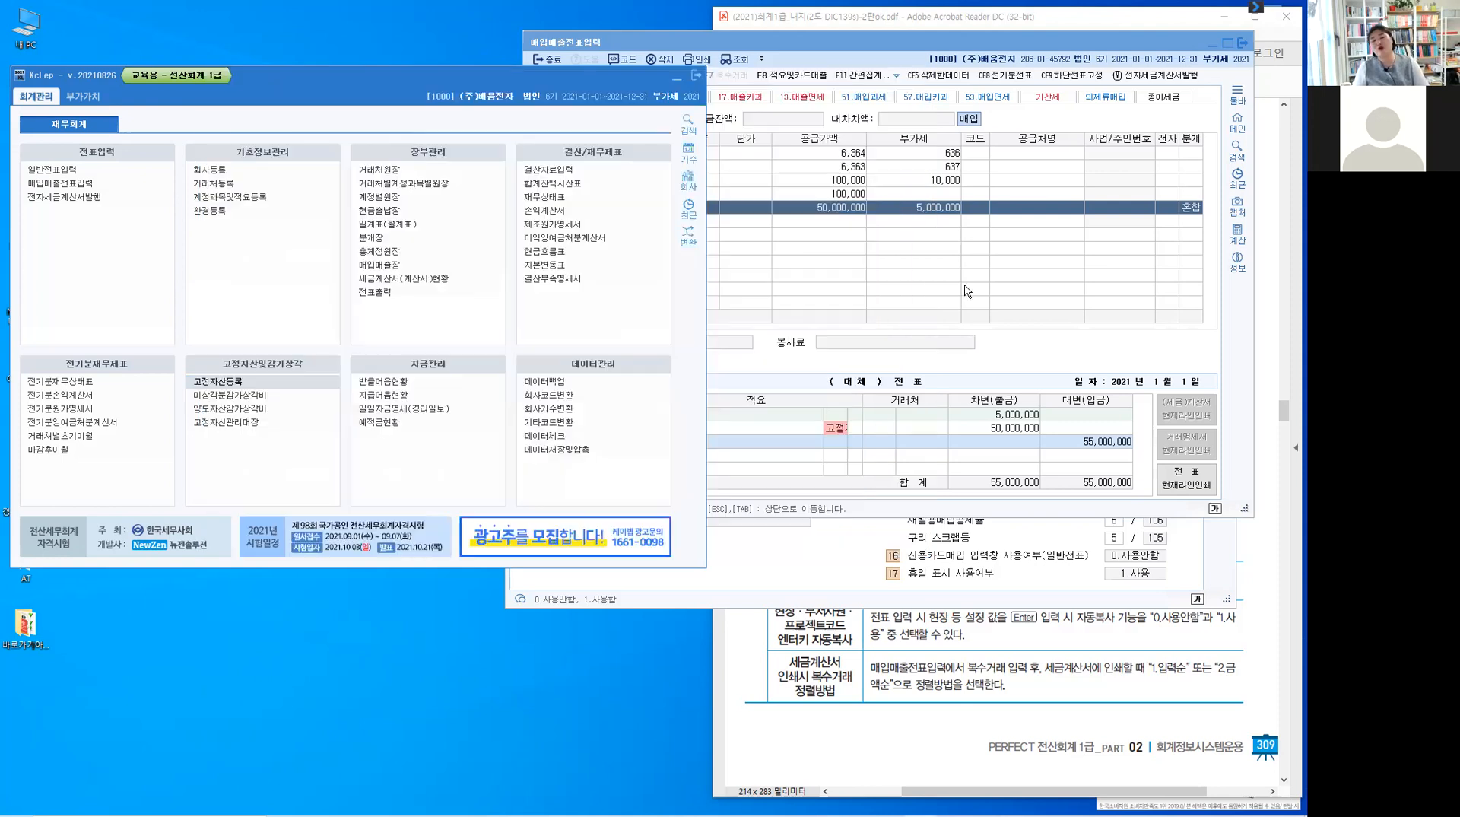
- Bring 매입매출전표입력 forward to review the 기계 entry again, and return to the 환경등록 settings
click(1042, 47)
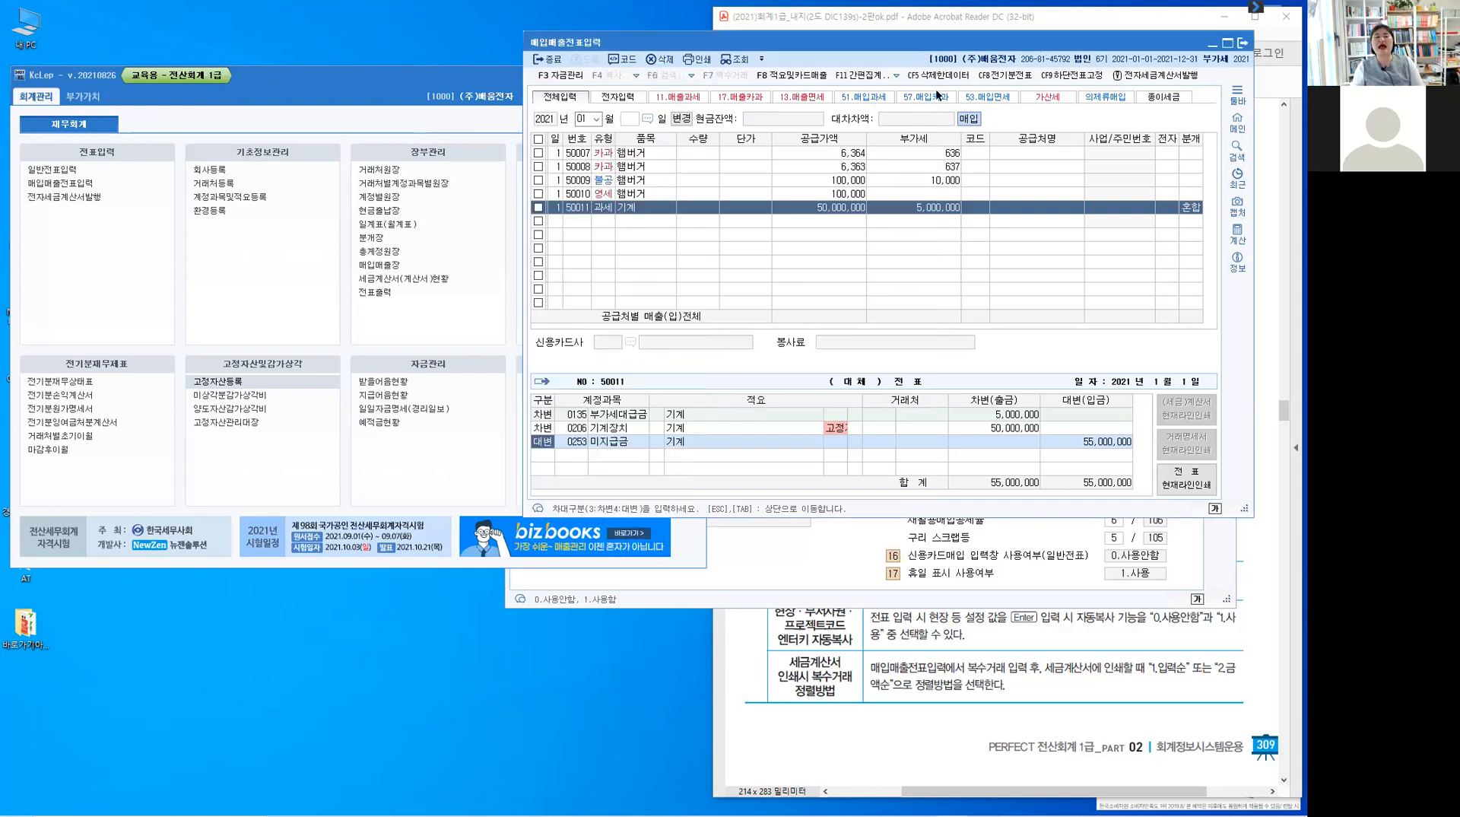
drag(945, 44, 432, 138)
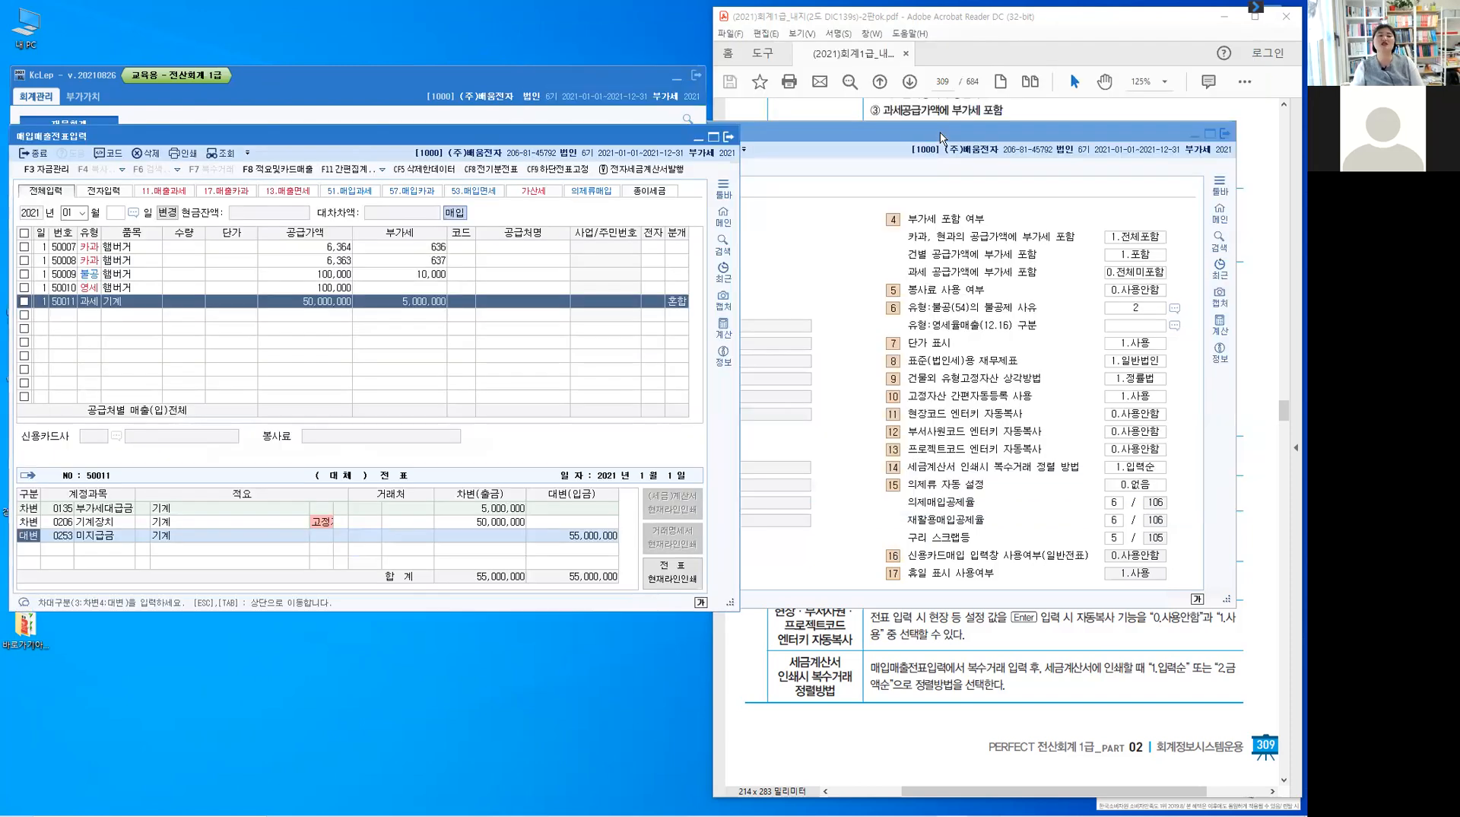
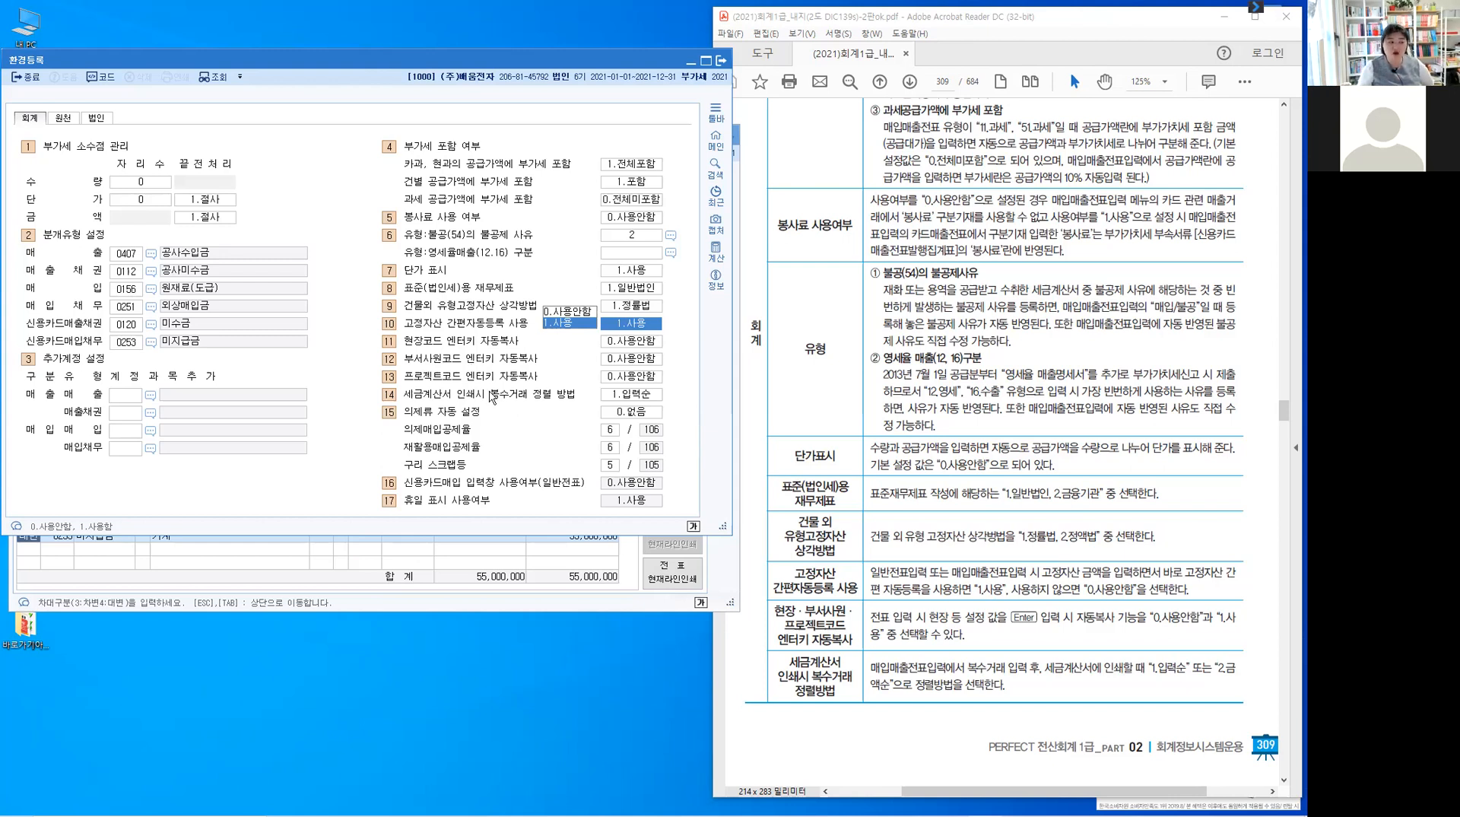
click(390, 559)
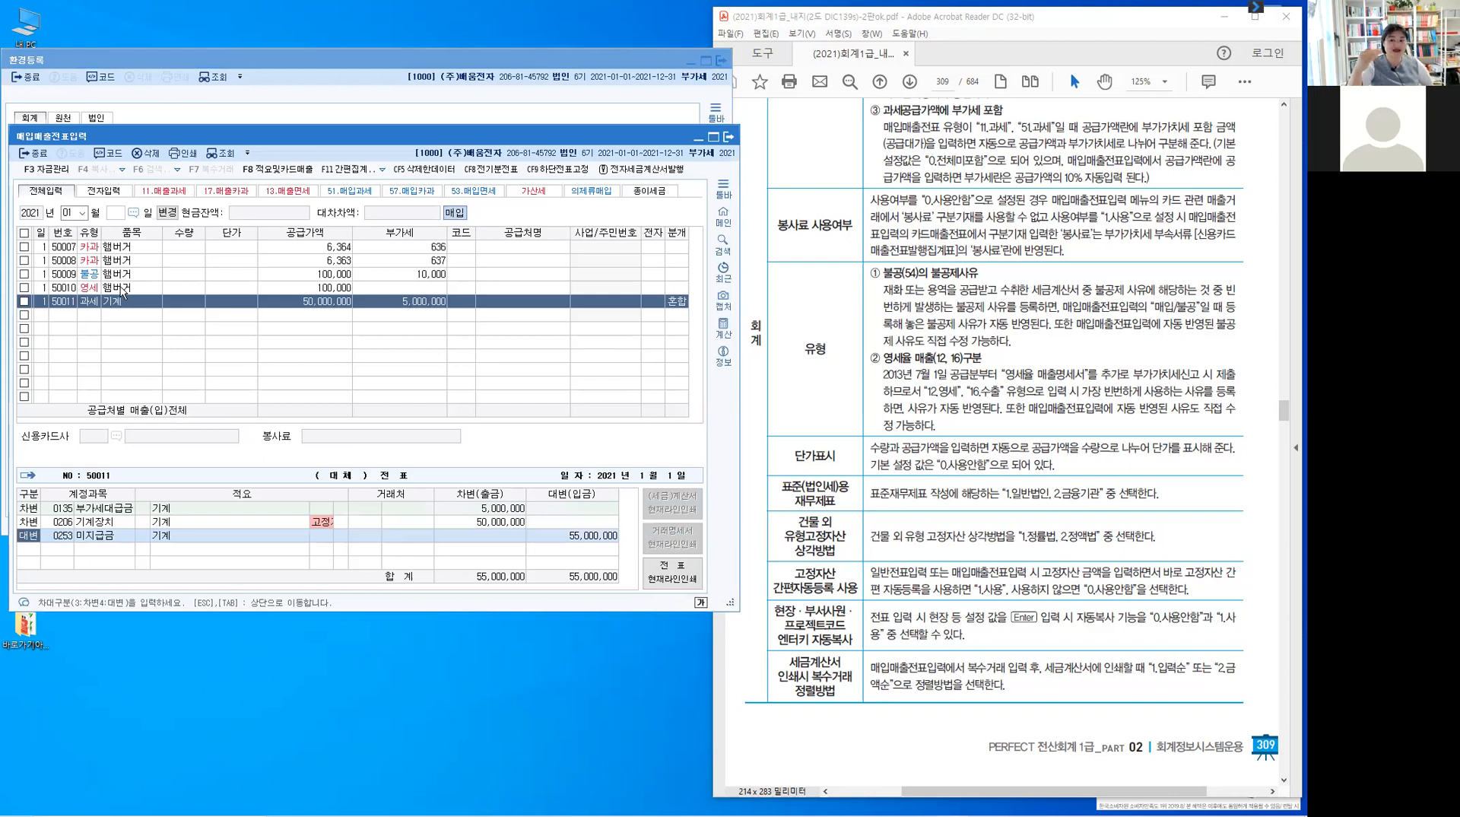
click(337, 64)
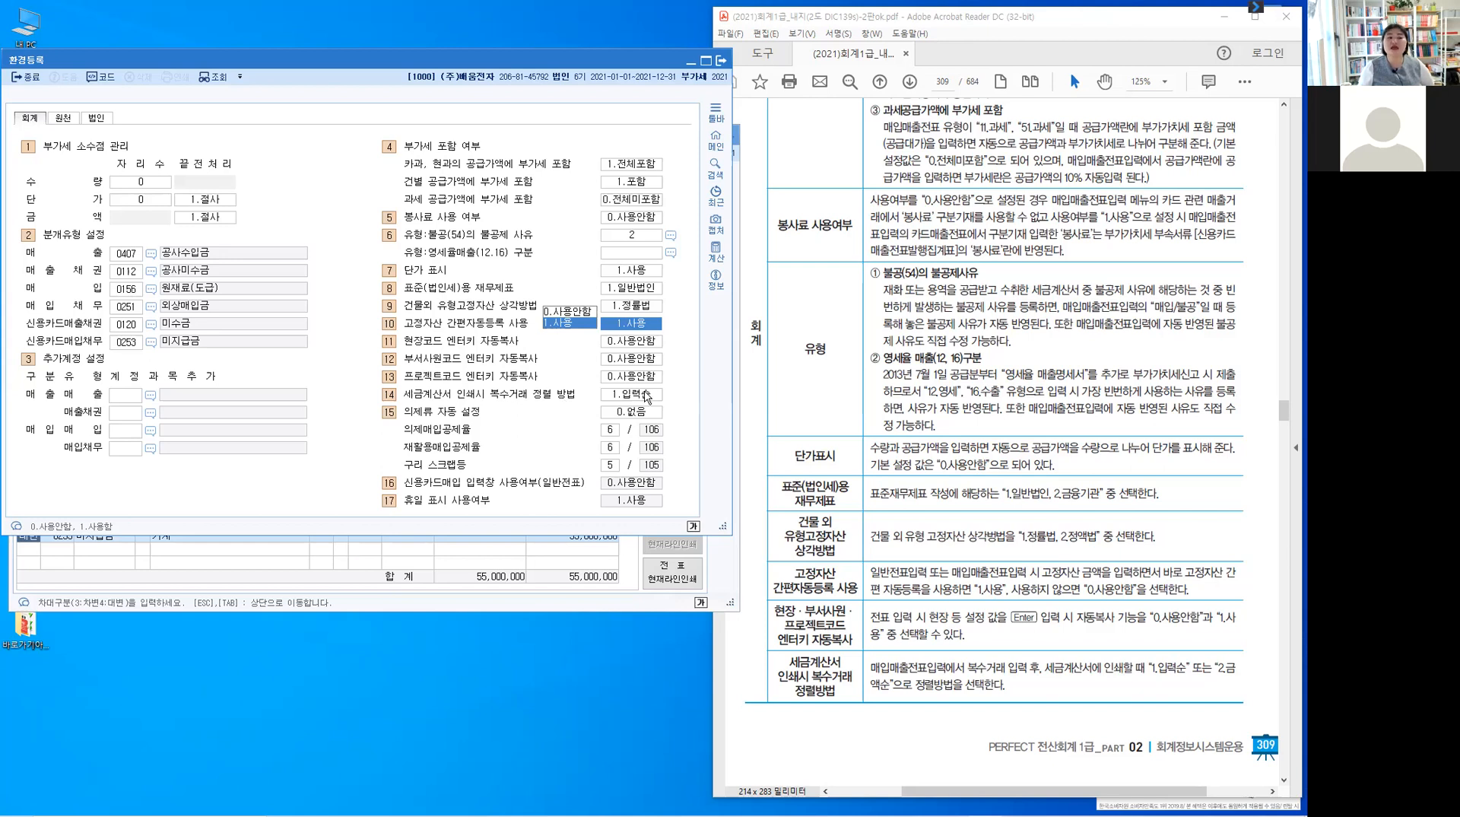
- Check the options for 세금계산서 인쇄시 복수거래 정렬 방법 and review the 원천 and 법인 settings in 환경등록
click(648, 396)
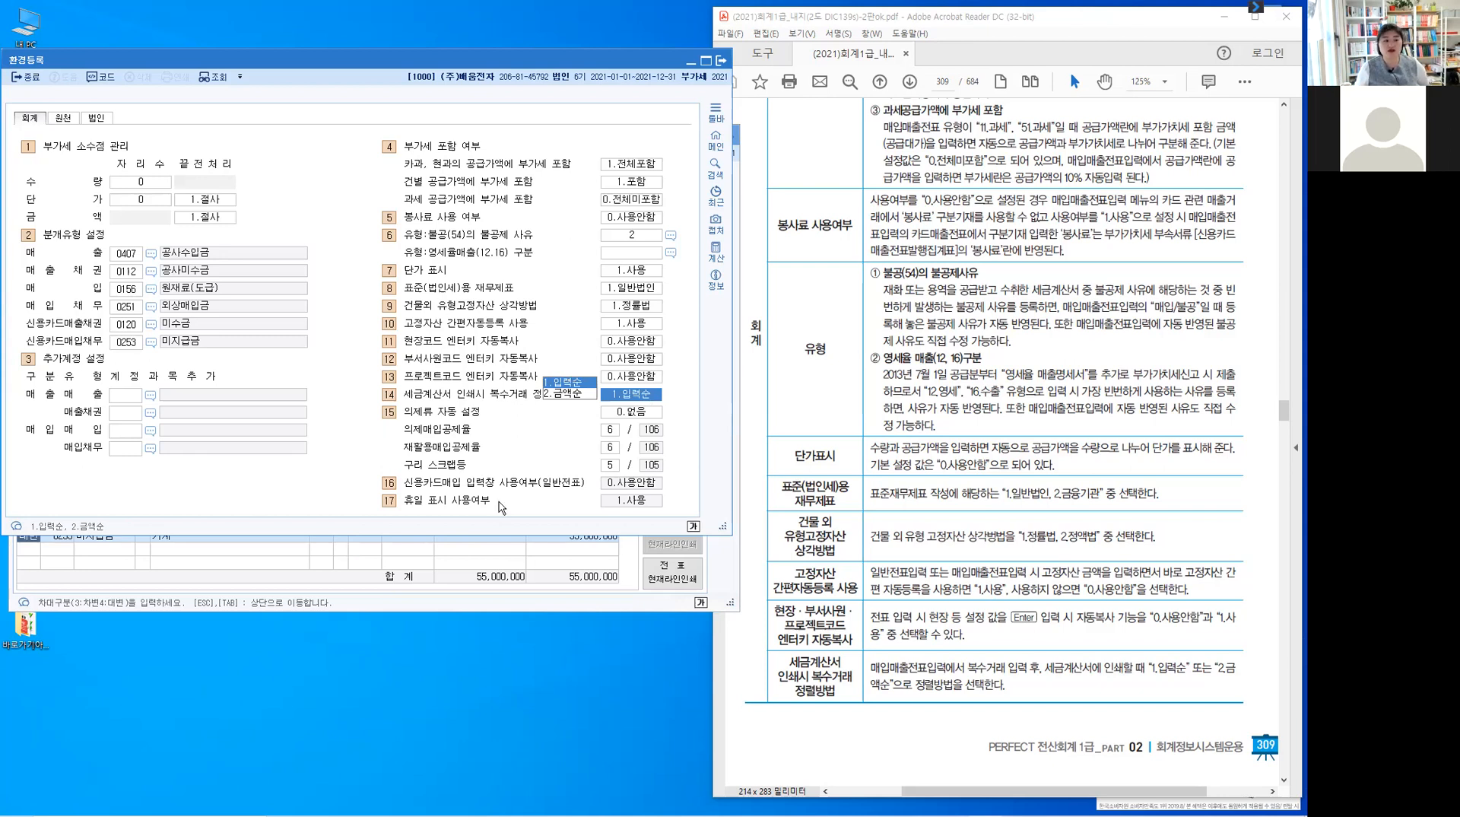
click(64, 123)
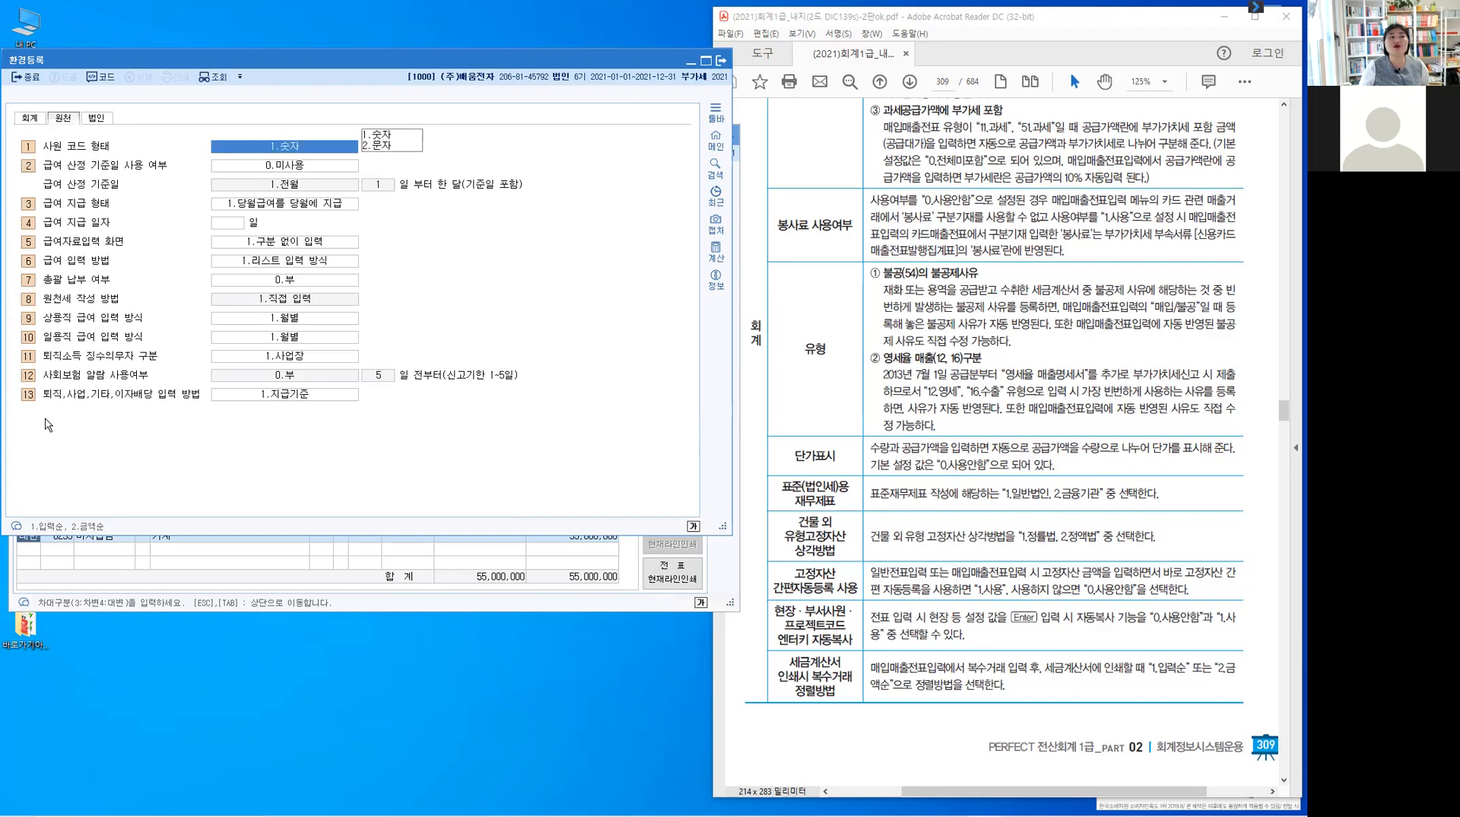
click(99, 120)
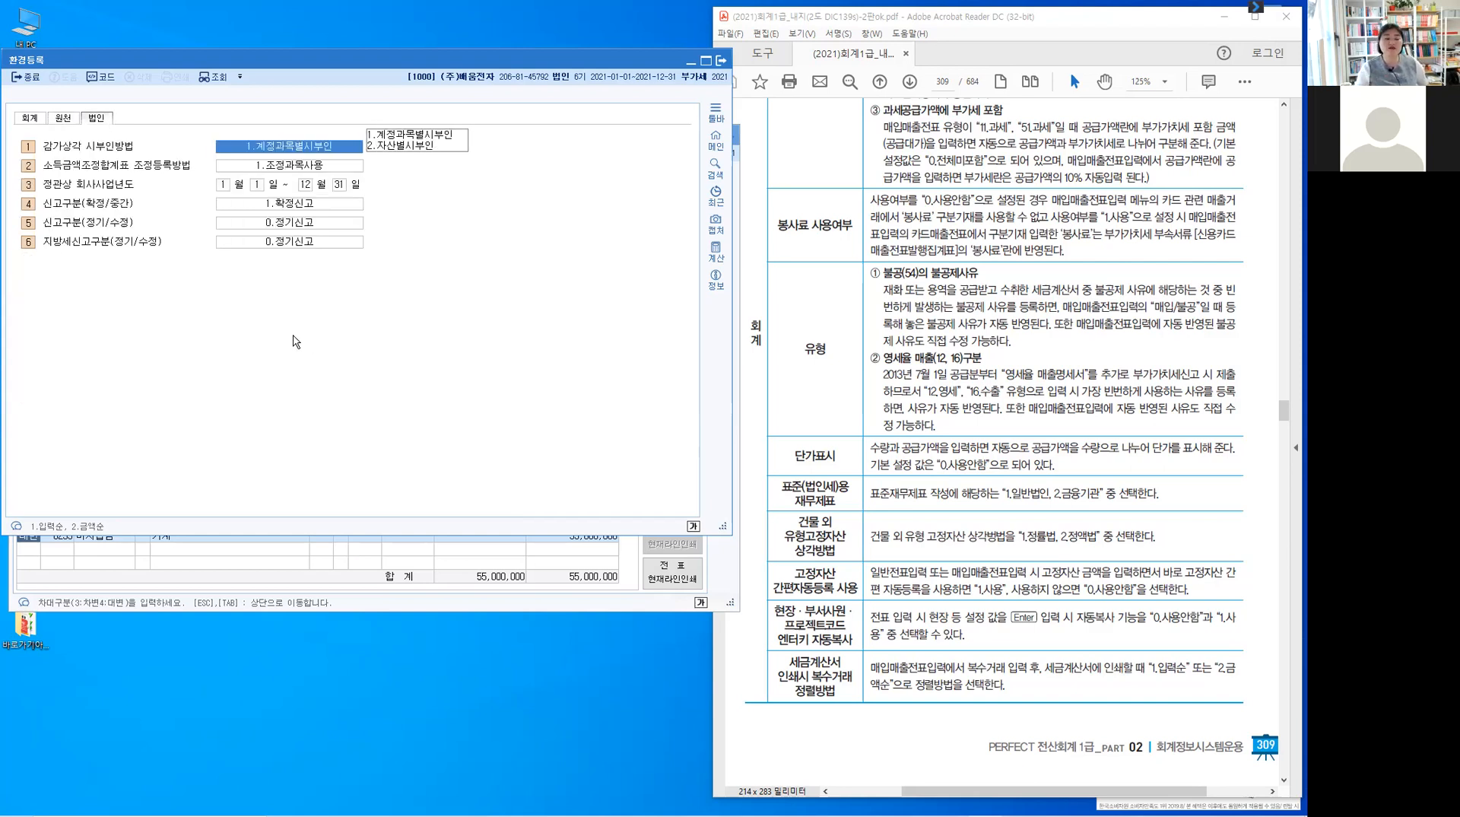
click(61, 120)
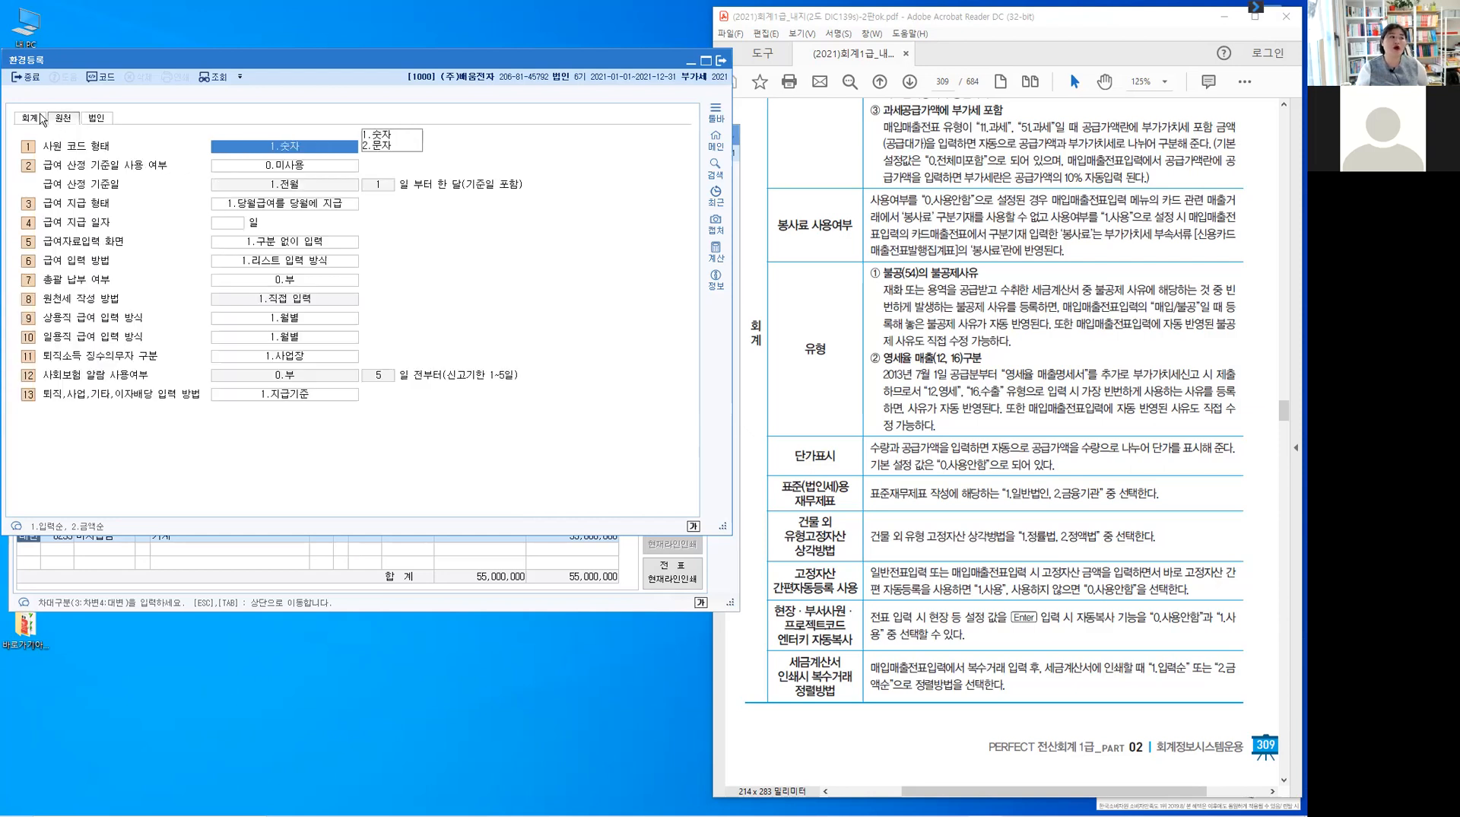
click(39, 116)
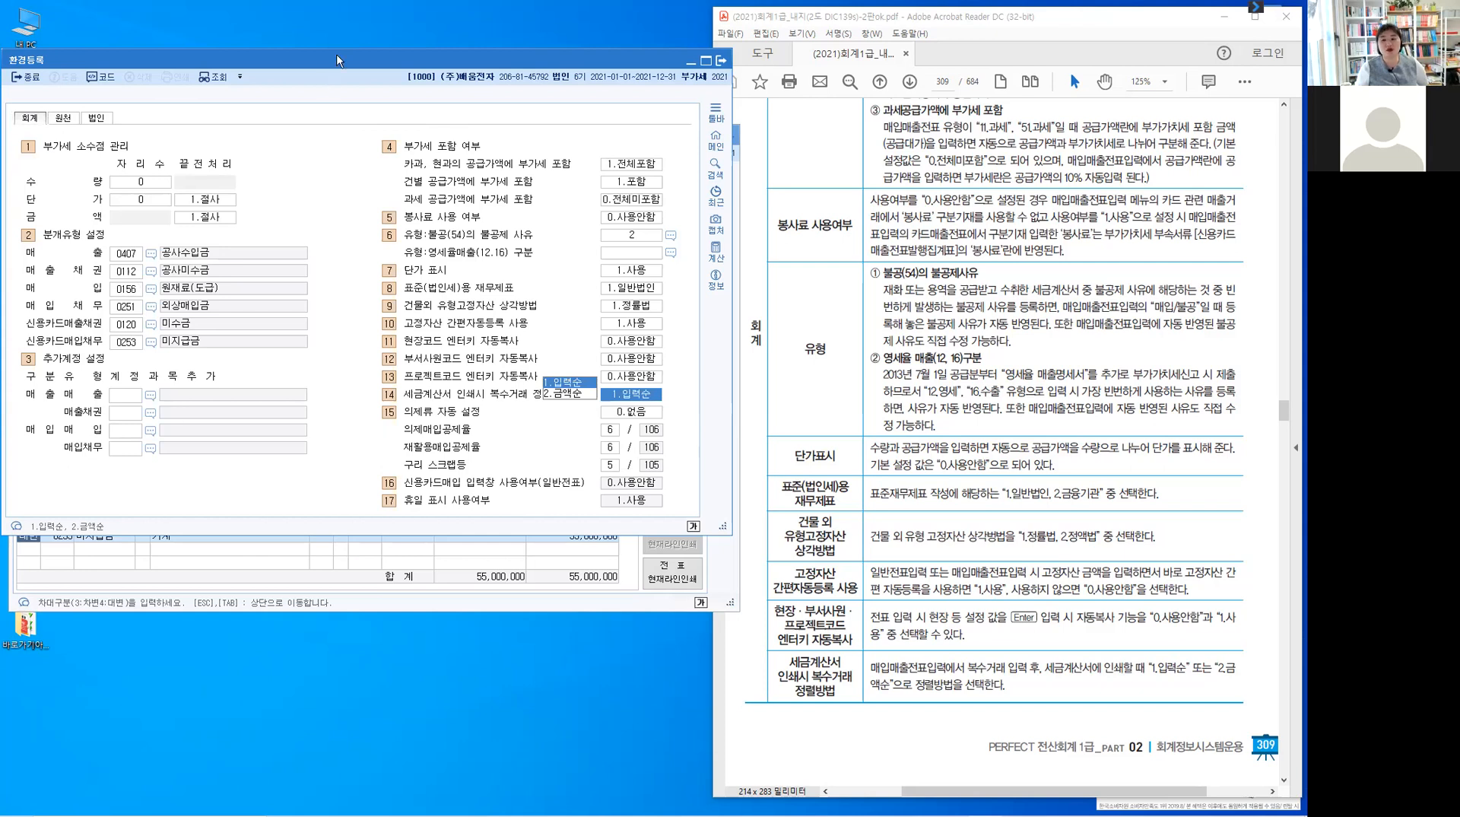
- Move 환경등록 aside and delete all the January 2021 entries from 매입매출전표입력
drag(336, 53, 542, 58)
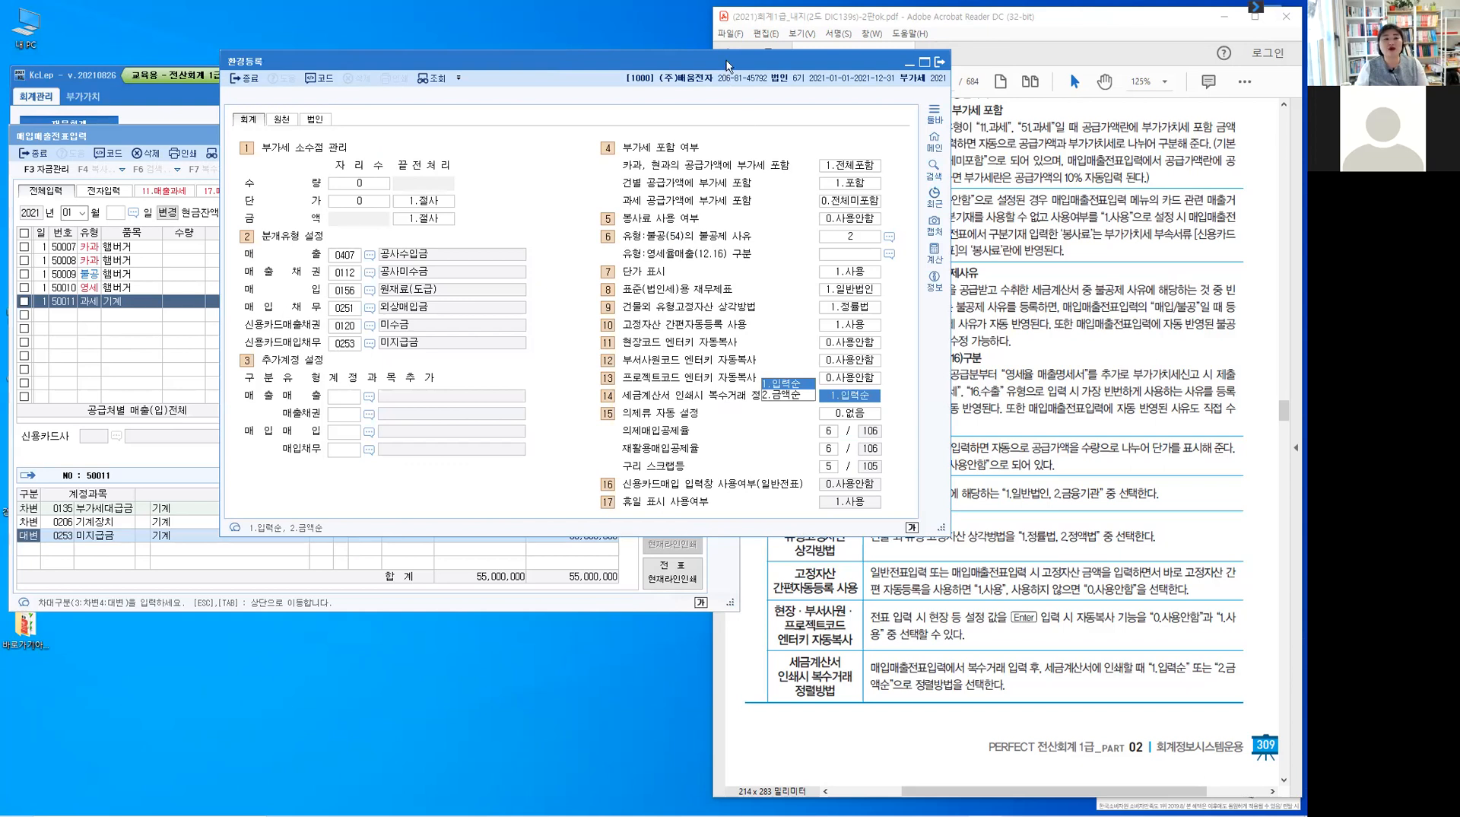
drag(726, 65, 1071, 48)
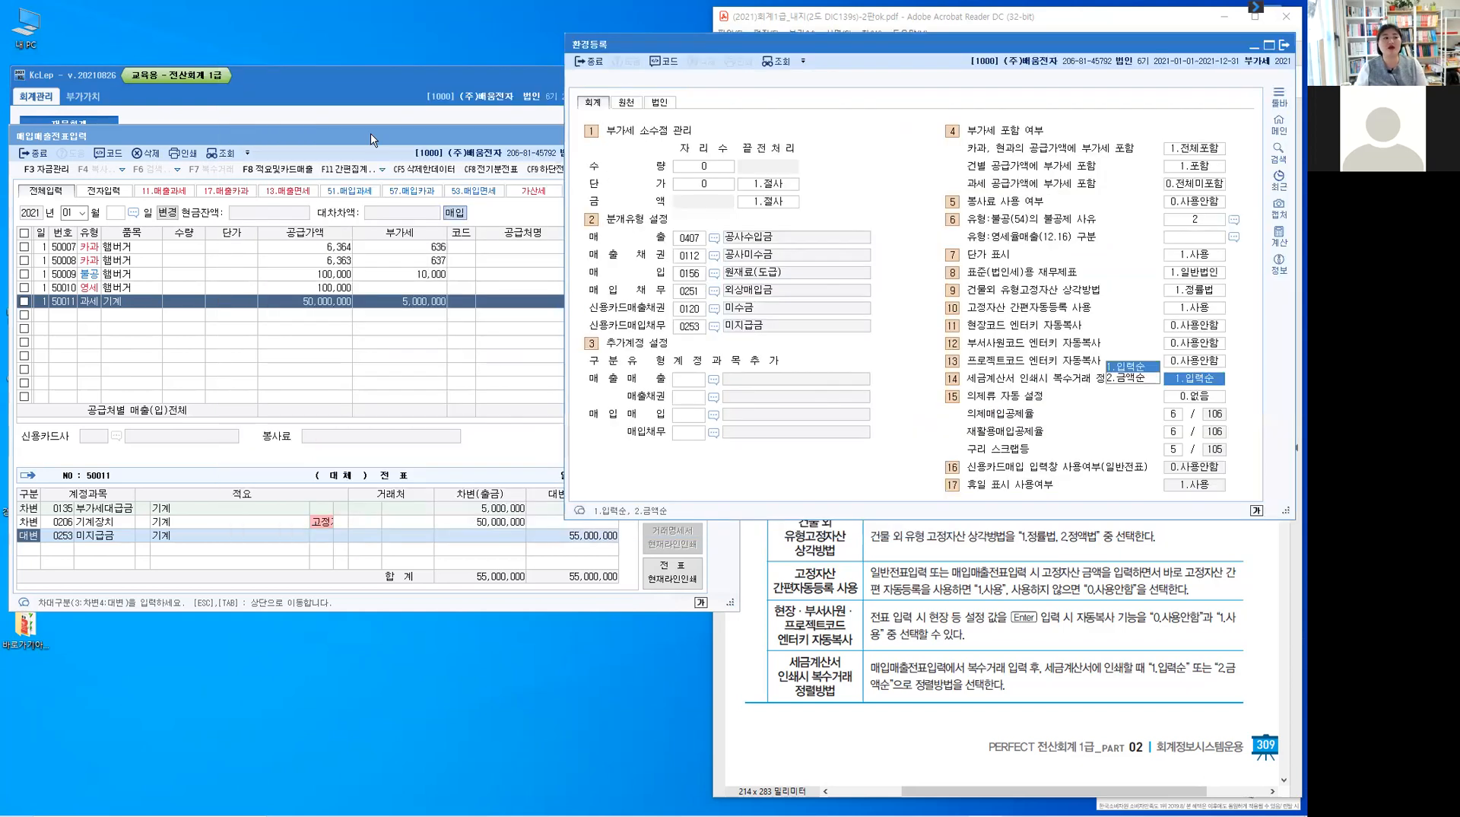
click(276, 138)
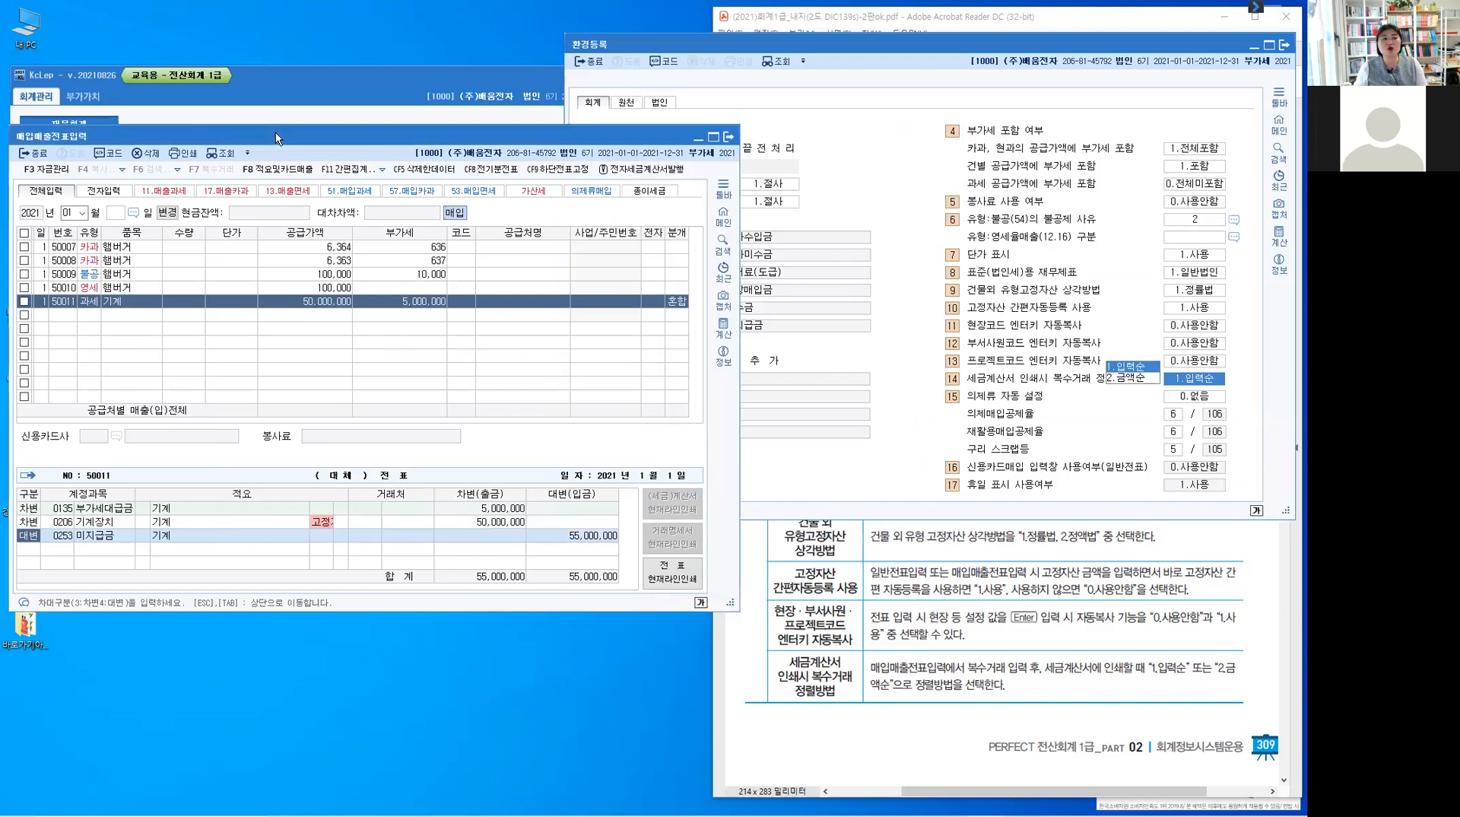
drag(276, 137, 422, 57)
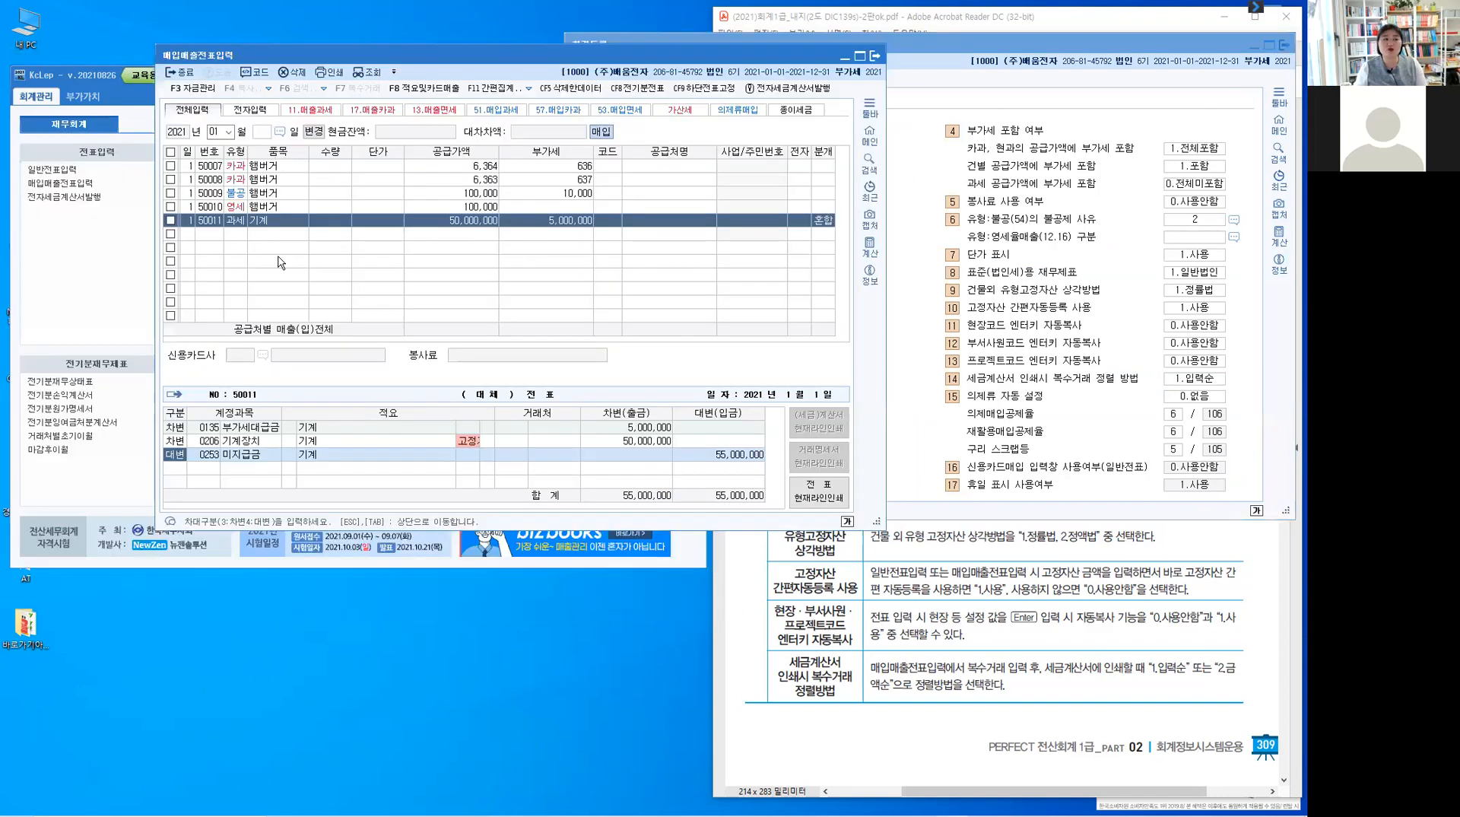
click(171, 155)
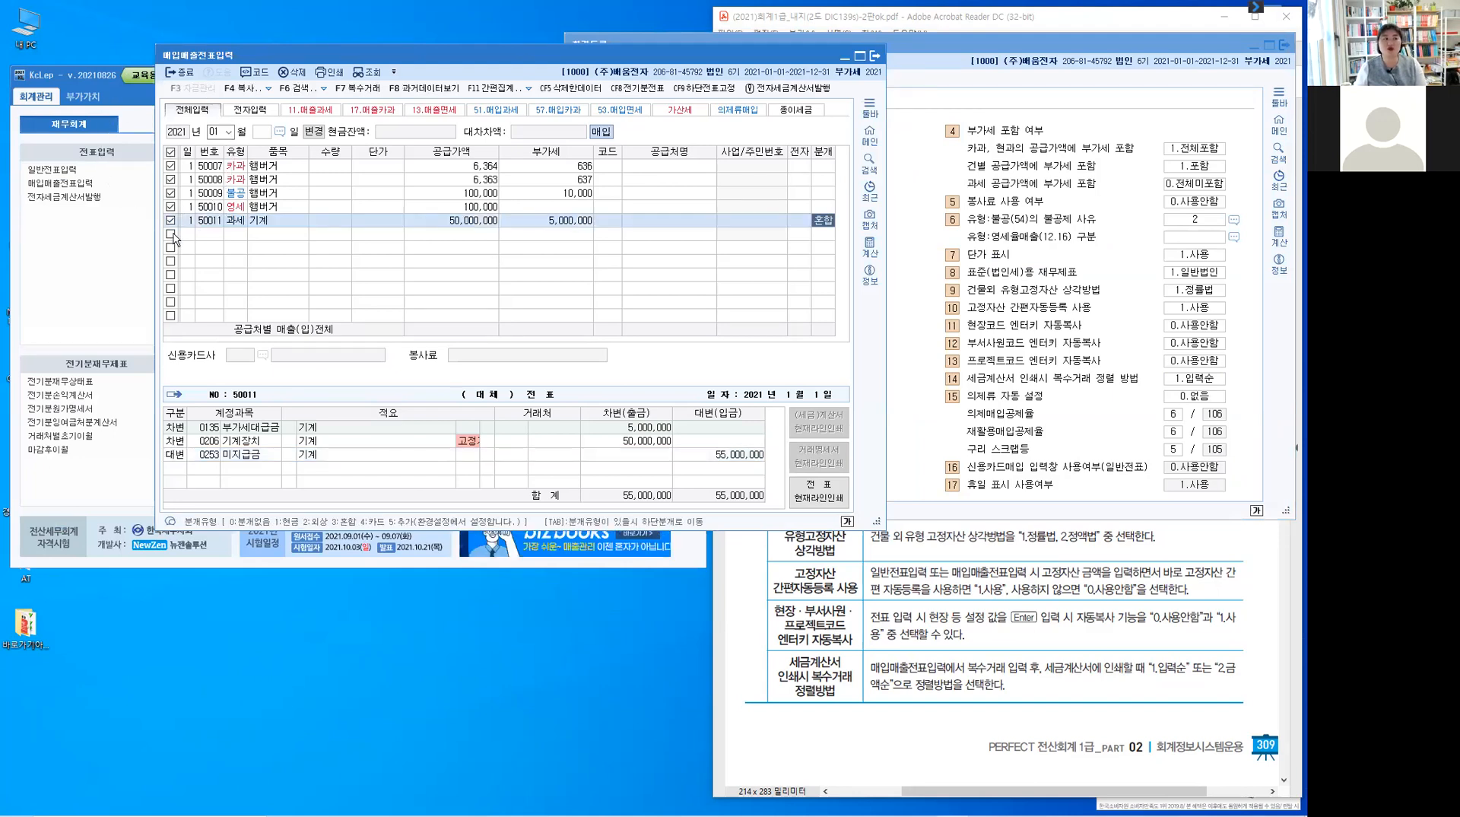
click(299, 74)
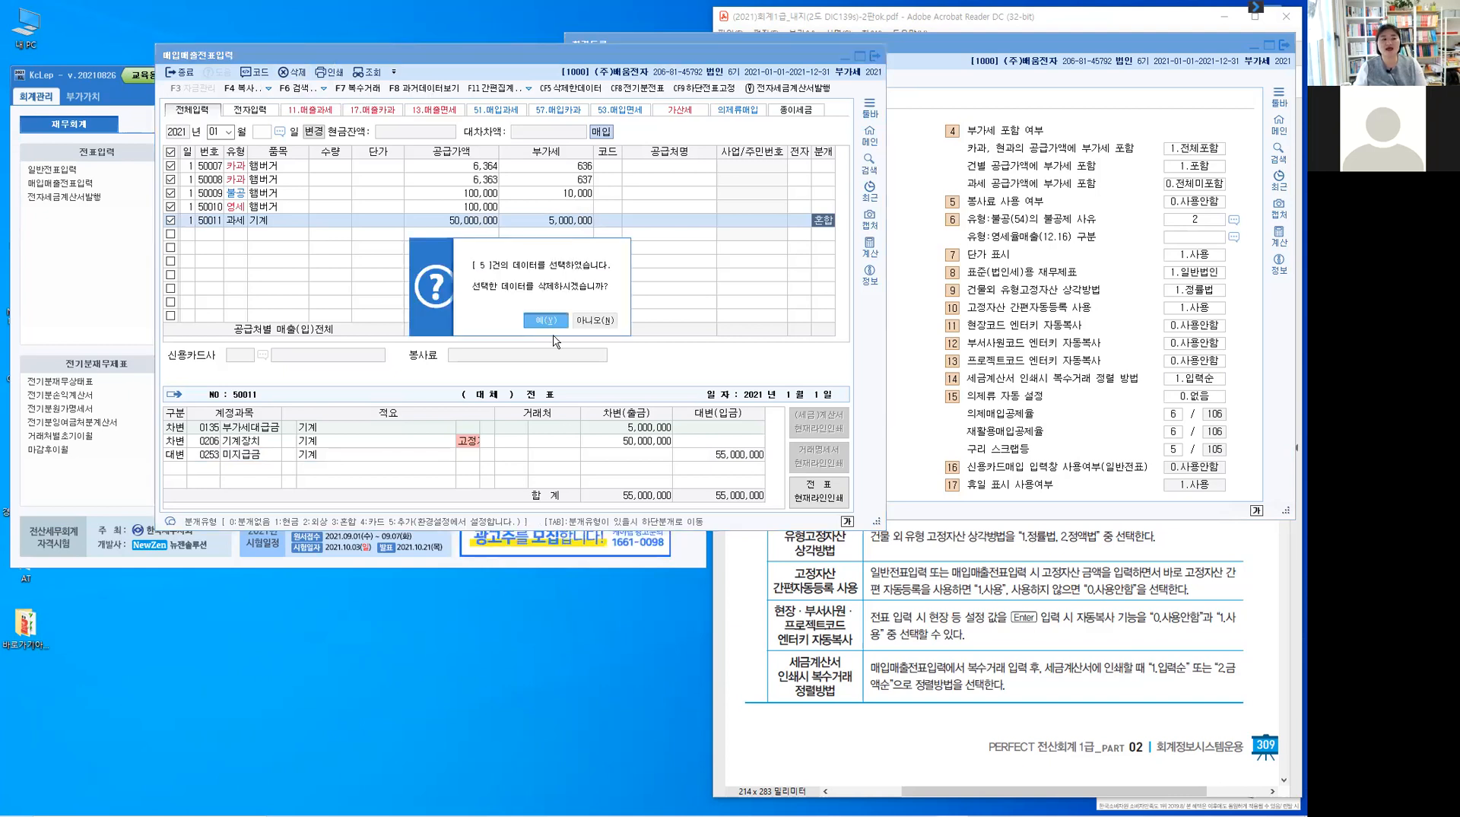
key(Return)
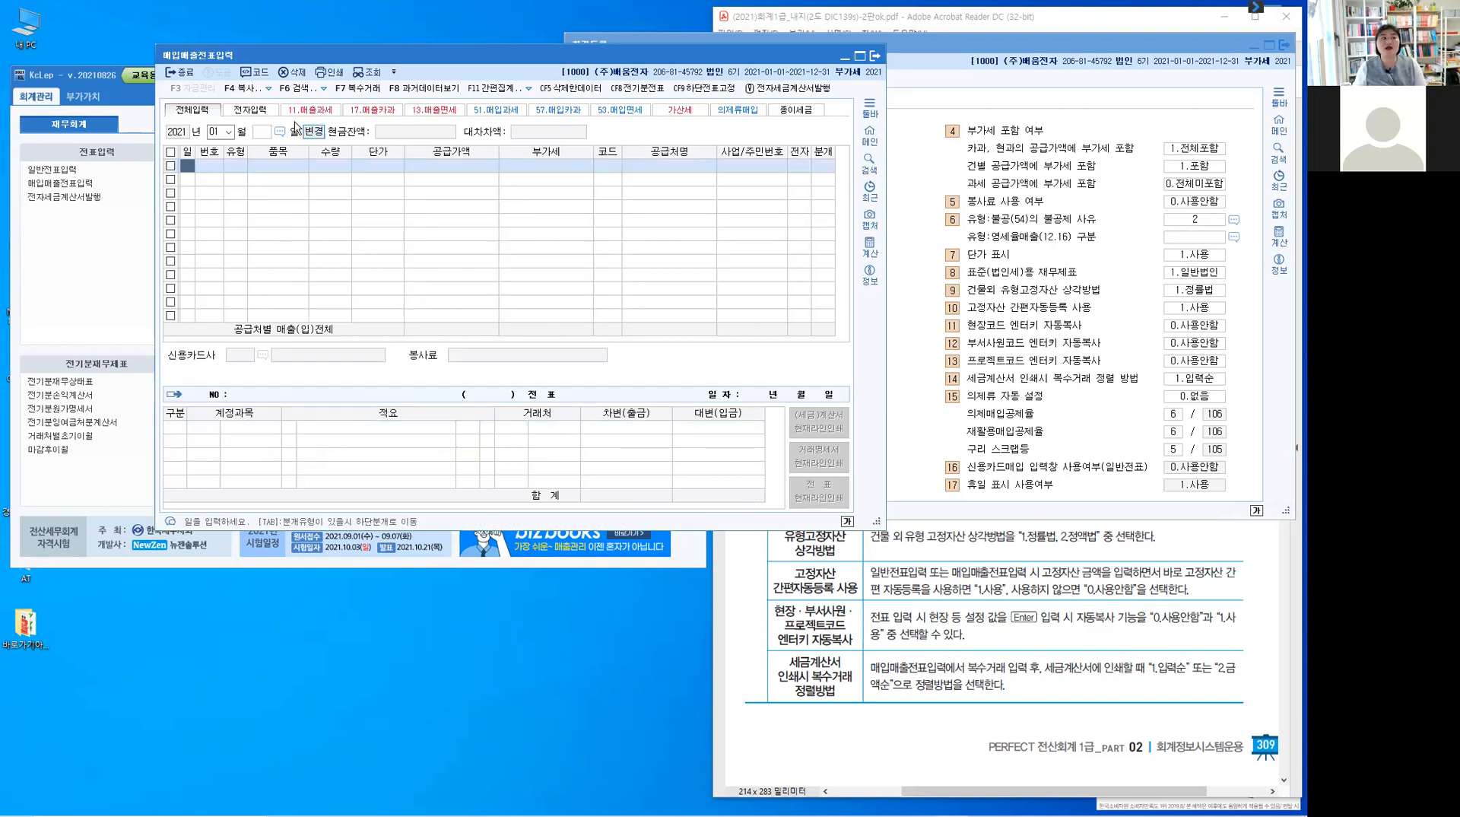
- Close 매입매출전표입력 and switch to the Acrobat textbook to read the 환경등록 실무예제 for (주)배움전자
click(184, 74)
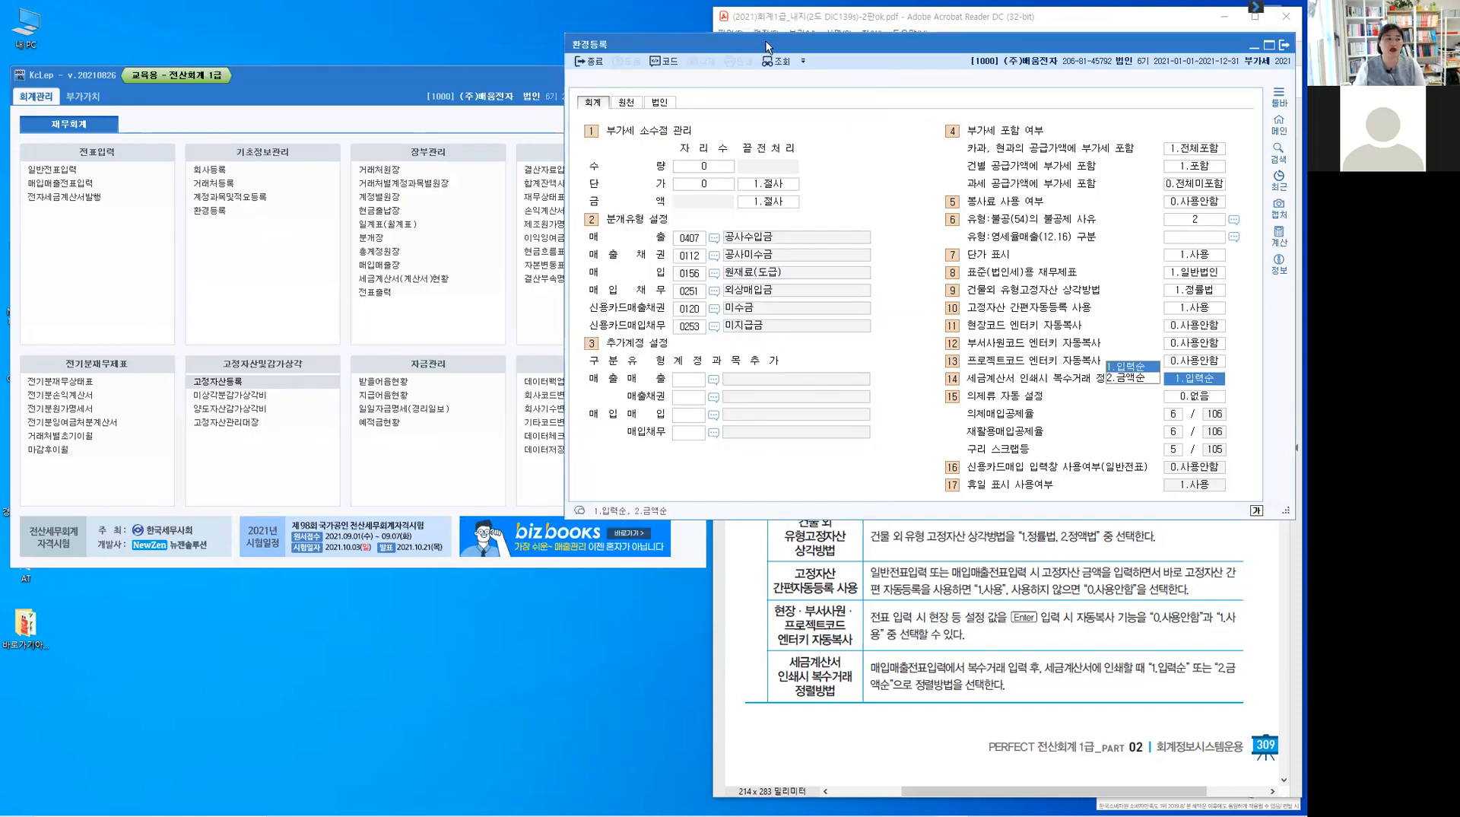
click(1034, 320)
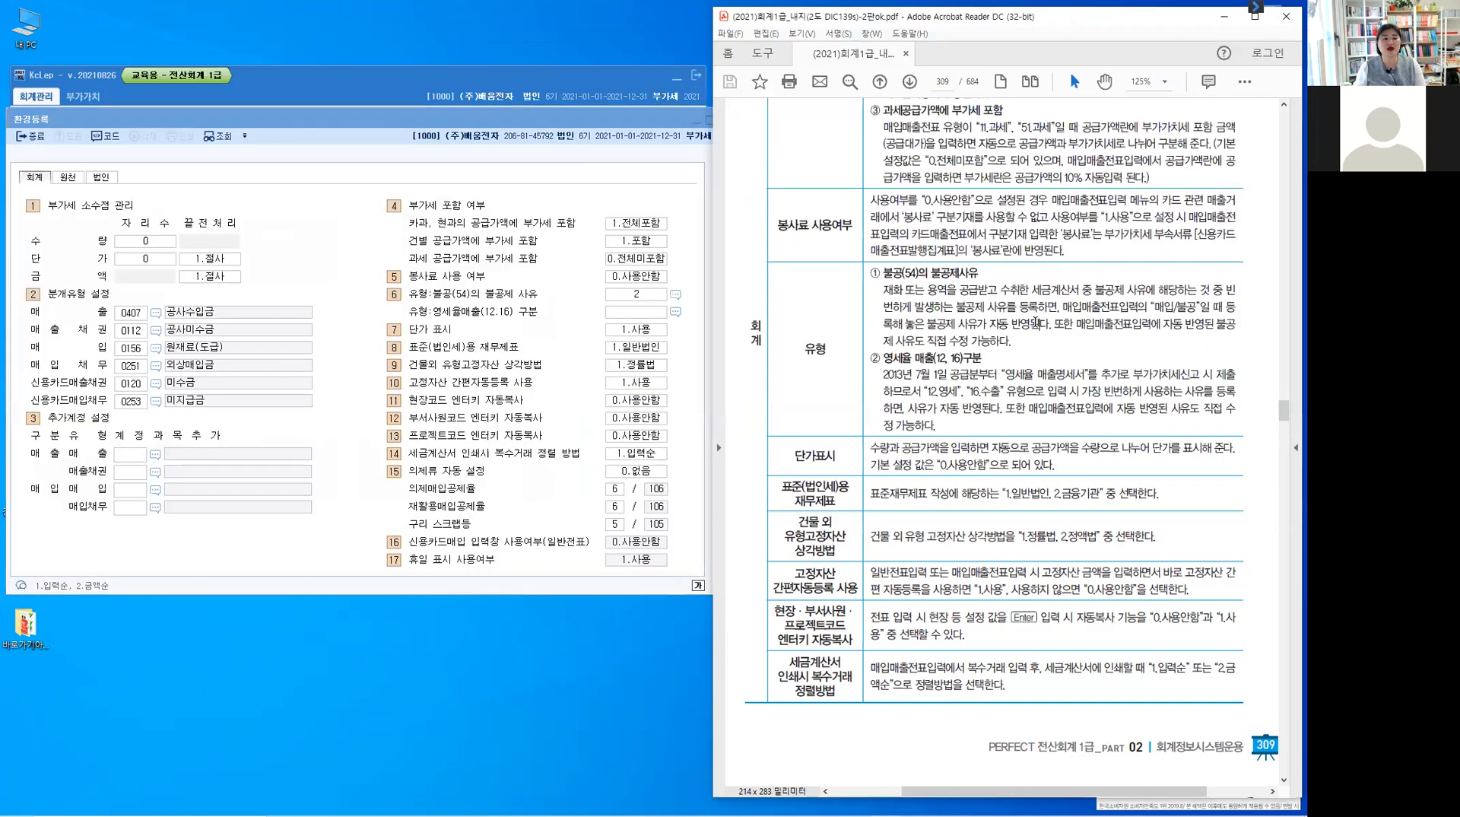
scroll(1038, 320, down, 5)
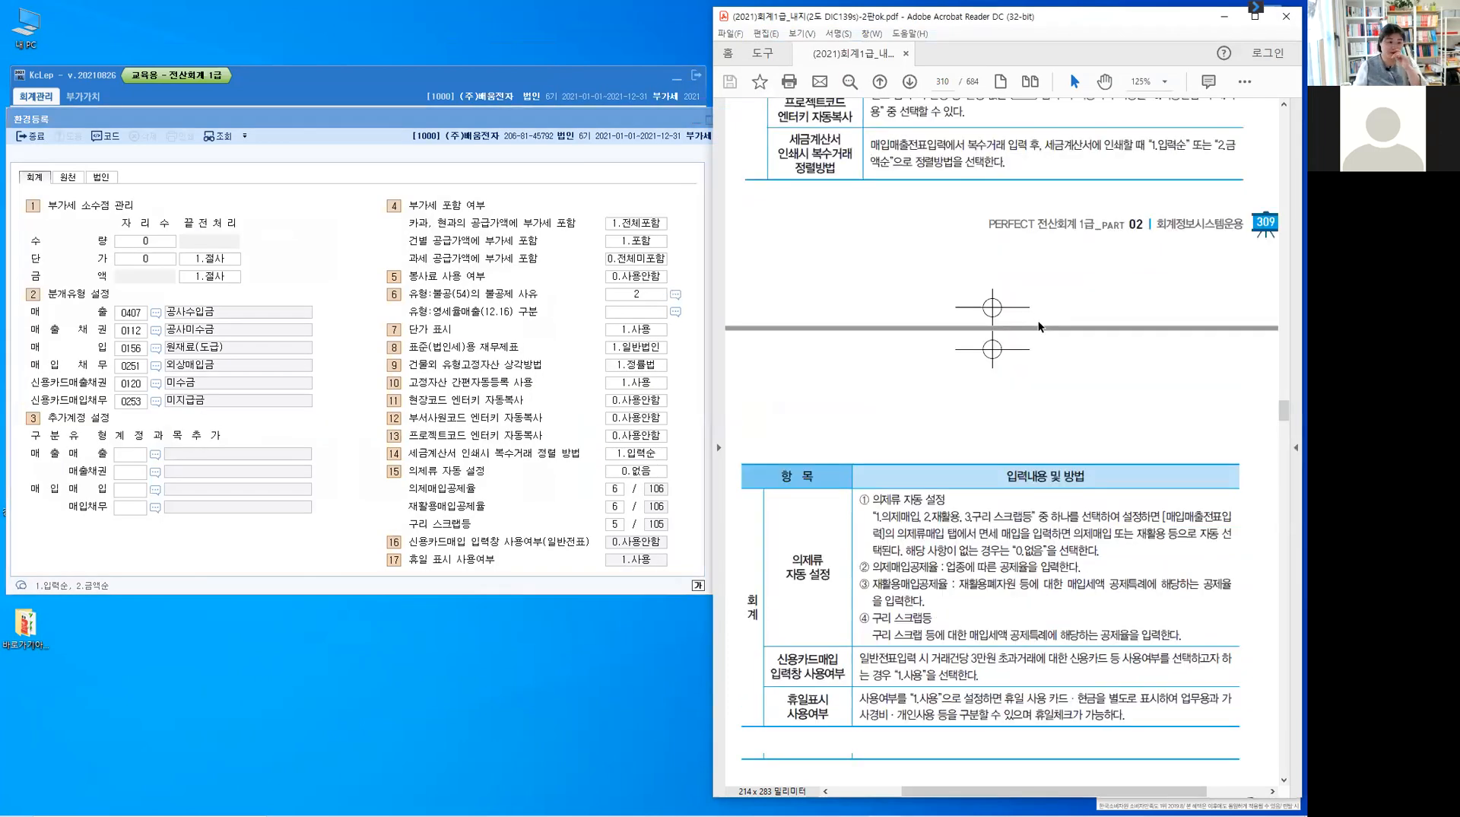
scroll(1038, 321, down, 5)
scroll(1038, 320, down, 1)
scroll(1037, 320, down, 2)
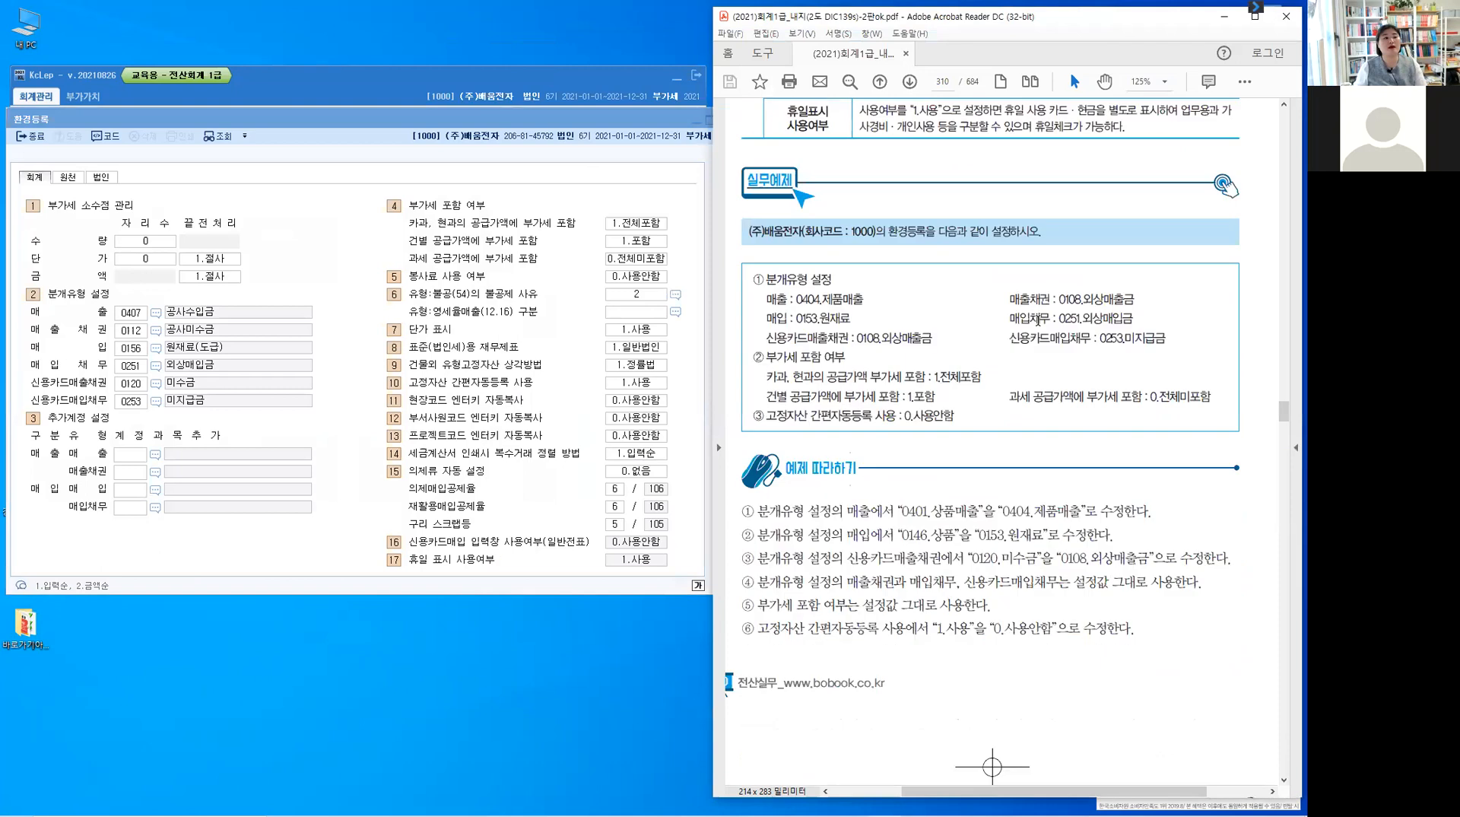
scroll(1038, 320, down, 1)
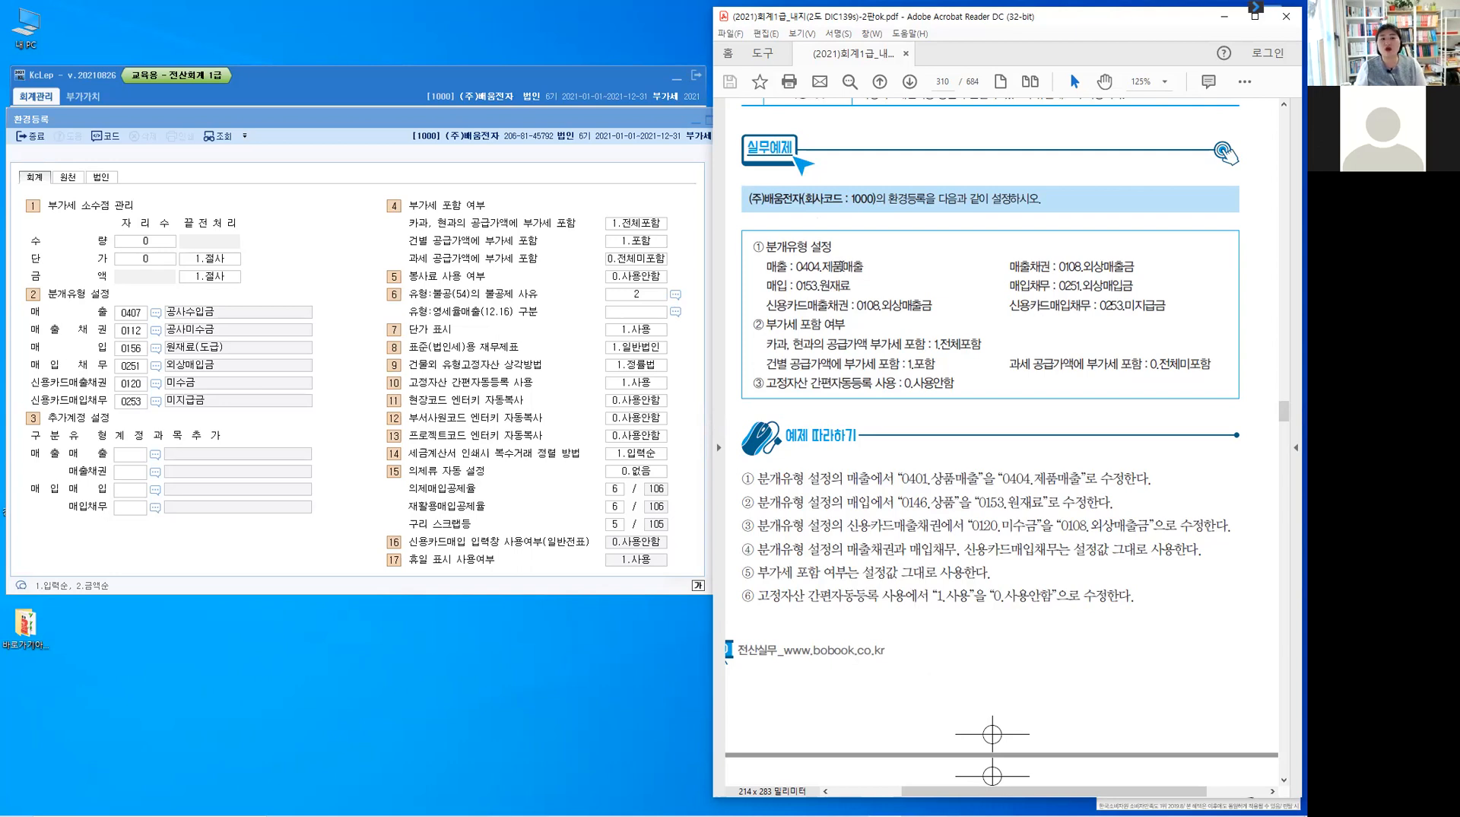
click(1253, 86)
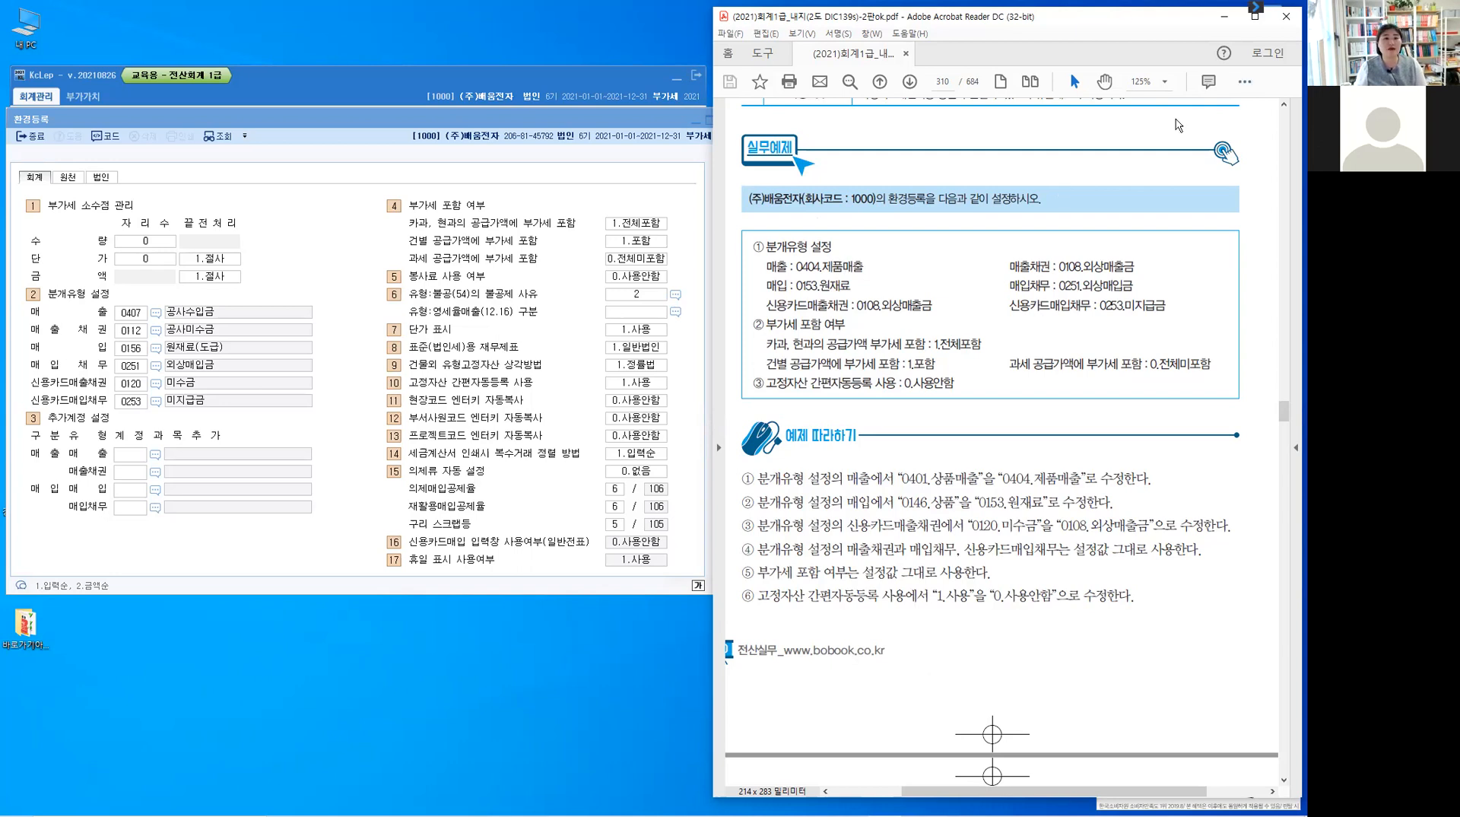
click(1043, 320)
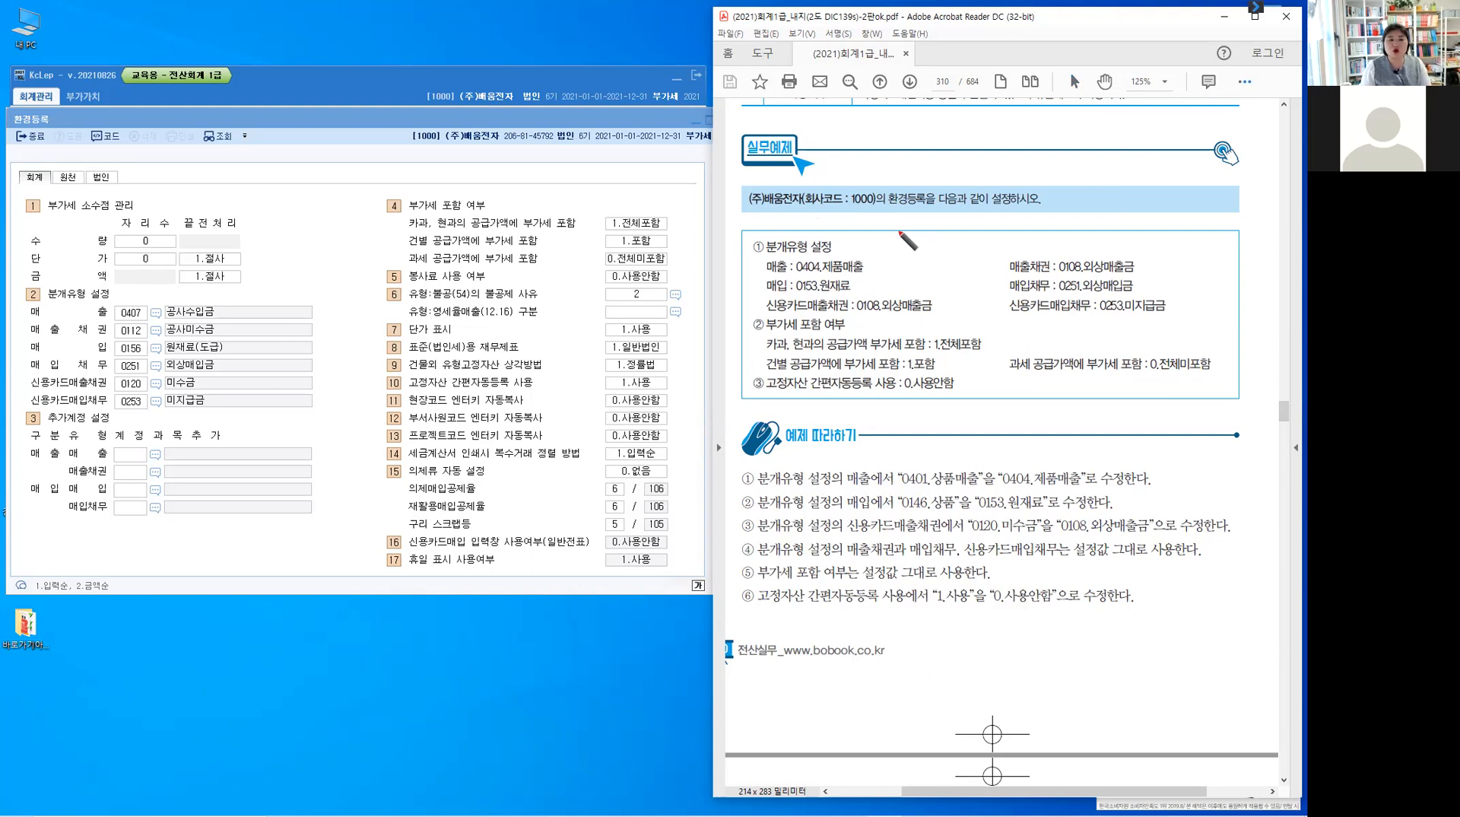
- Annotate 분개유형 설정 in red with an arrow and "제조", a bracket by 매출 and 매입, an underline under 매출채권 and ticks by both 신용카드 accounts
mouse_move(900, 222)
mouse_down()
mouse_move(922, 242)
mouse_move(827, 224)
mouse_move(819, 238)
mouse_up()
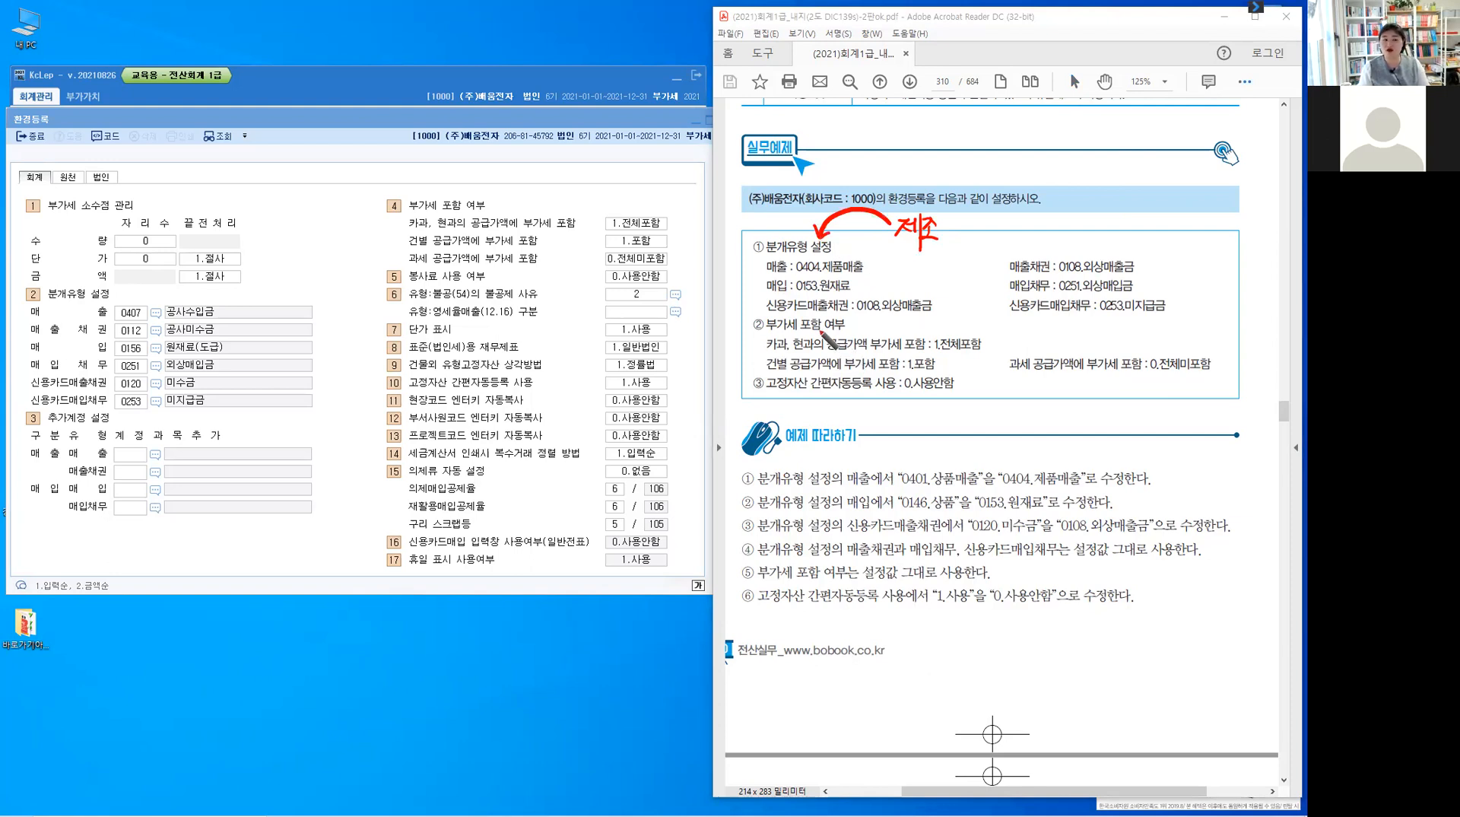
drag(764, 263, 763, 295)
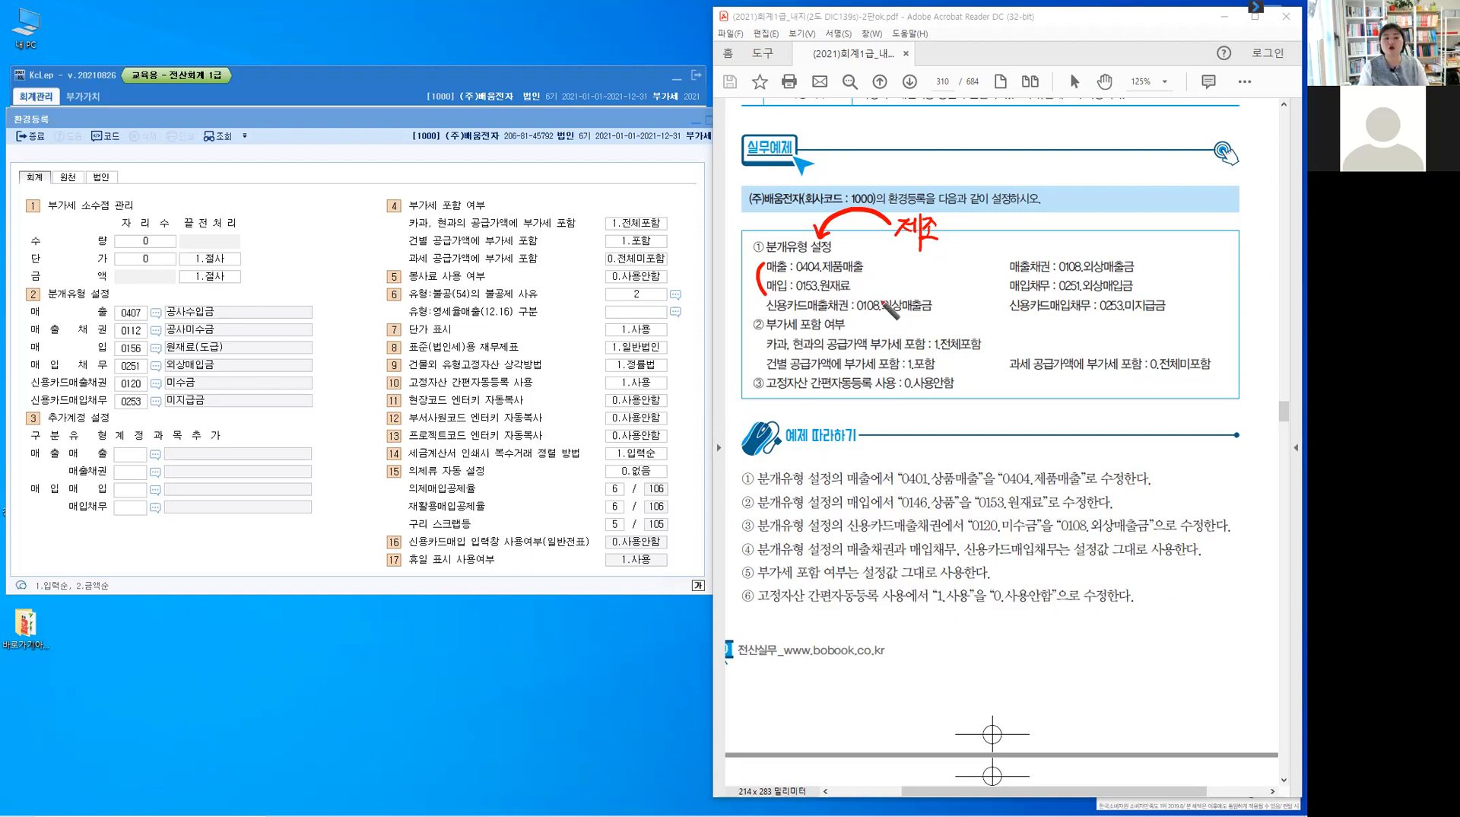
drag(808, 311, 848, 310)
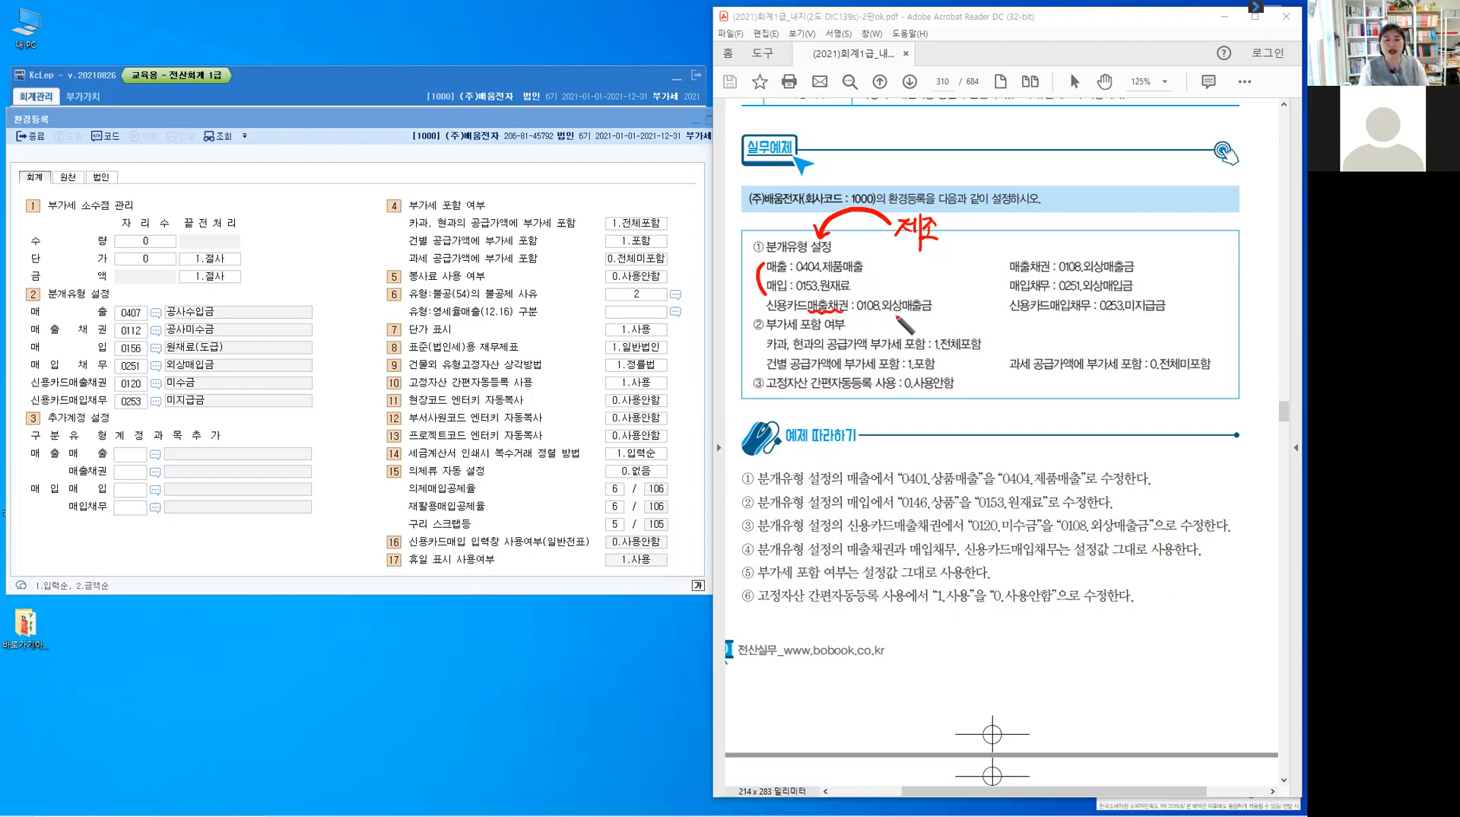
drag(928, 310, 941, 305)
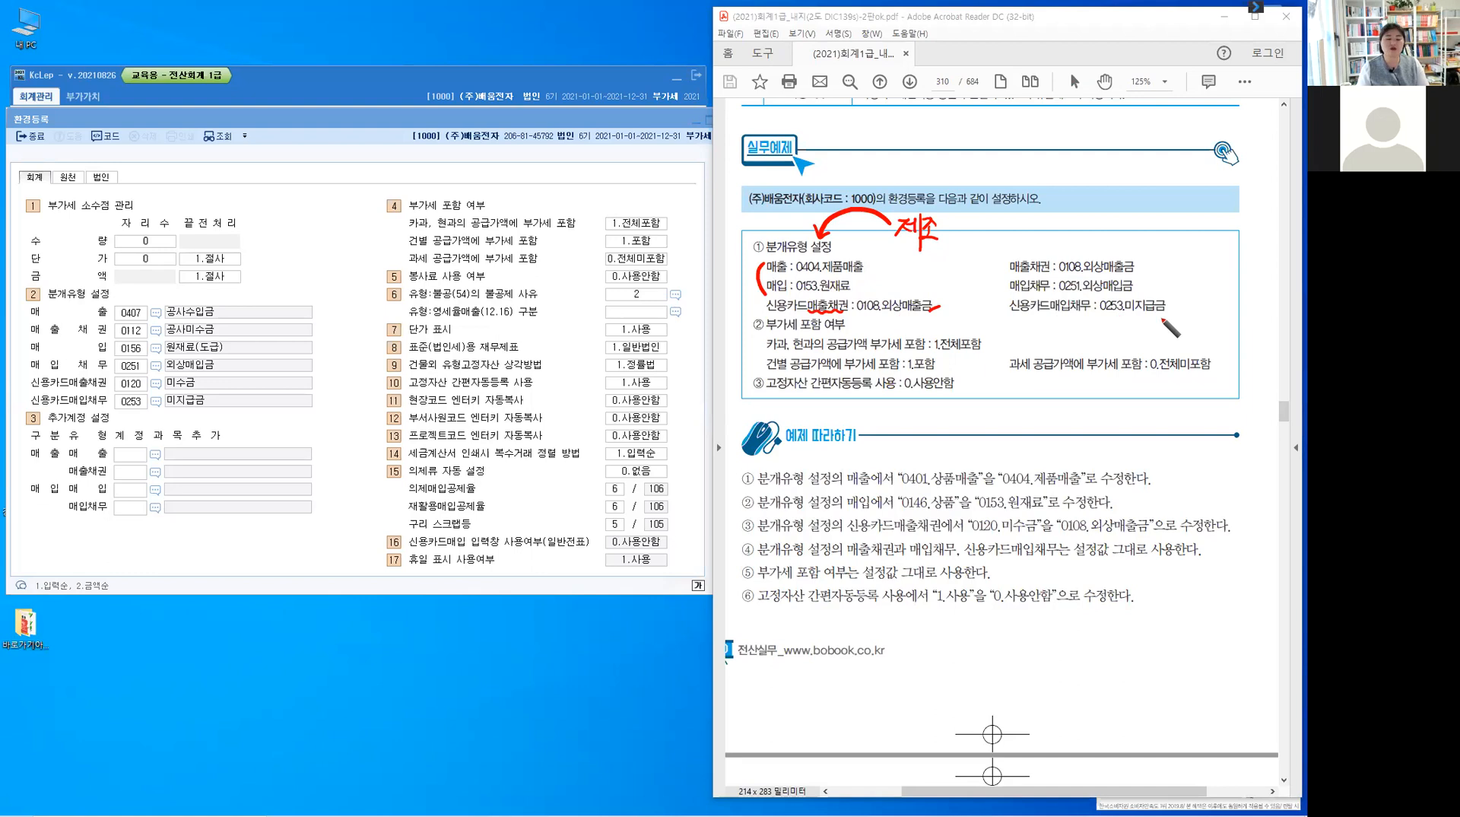
drag(1163, 311, 1169, 304)
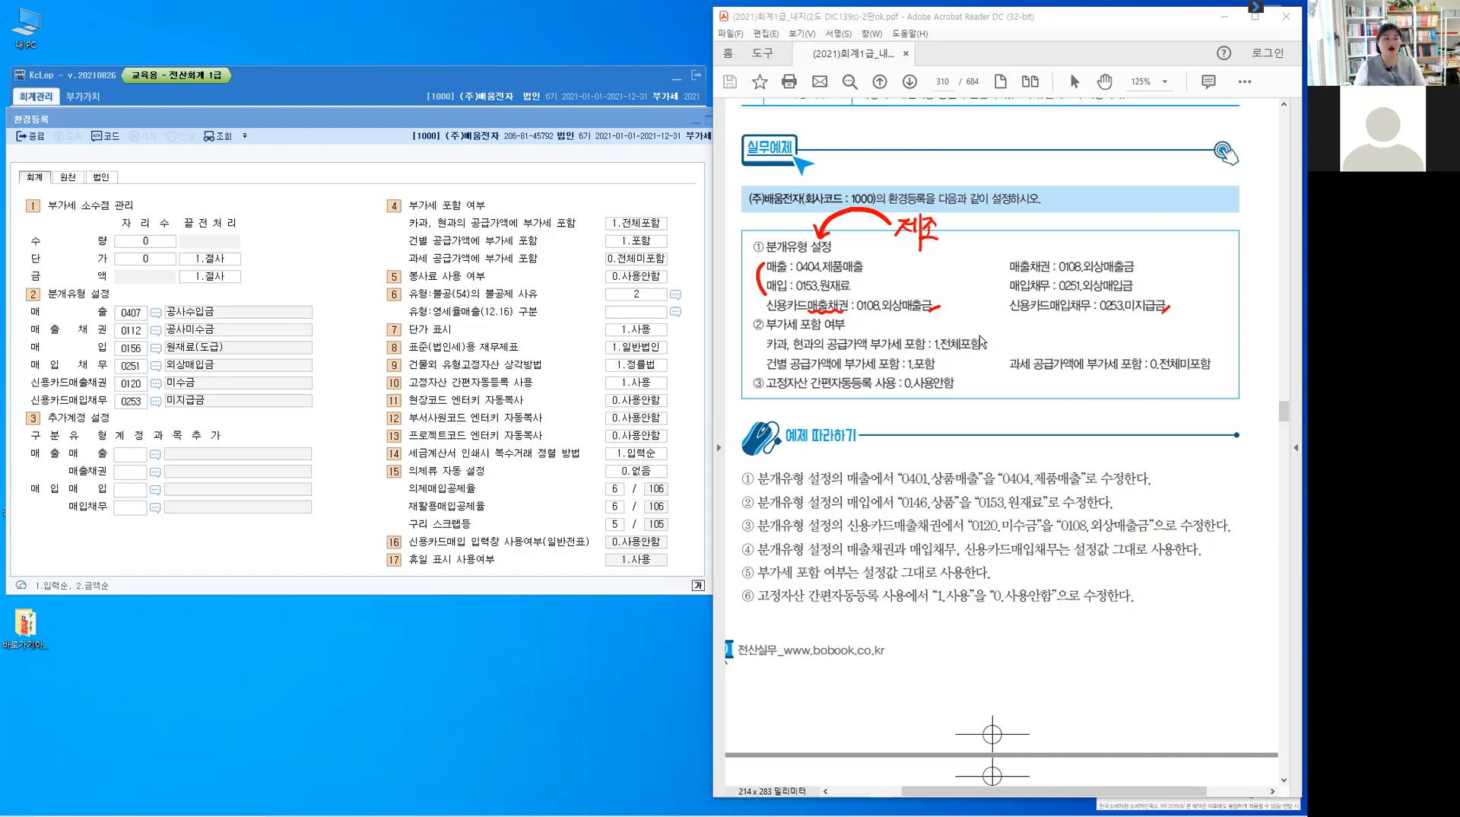
- In 환경등록, set the 분개유형 accounts for 매출 to 0404 제품매출 and 매출채권 to 0108 외상매출금
click(348, 124)
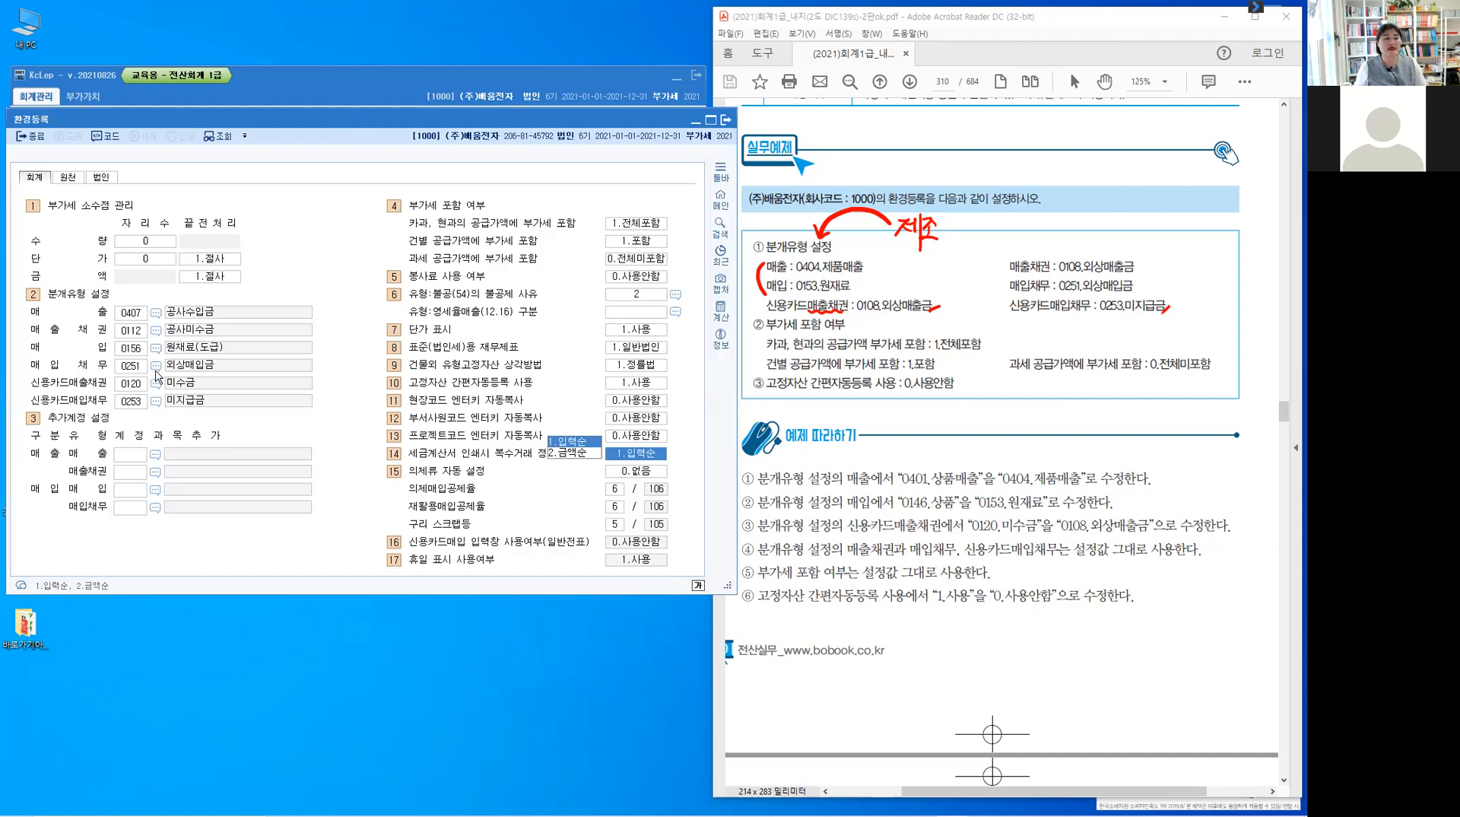
click(131, 318)
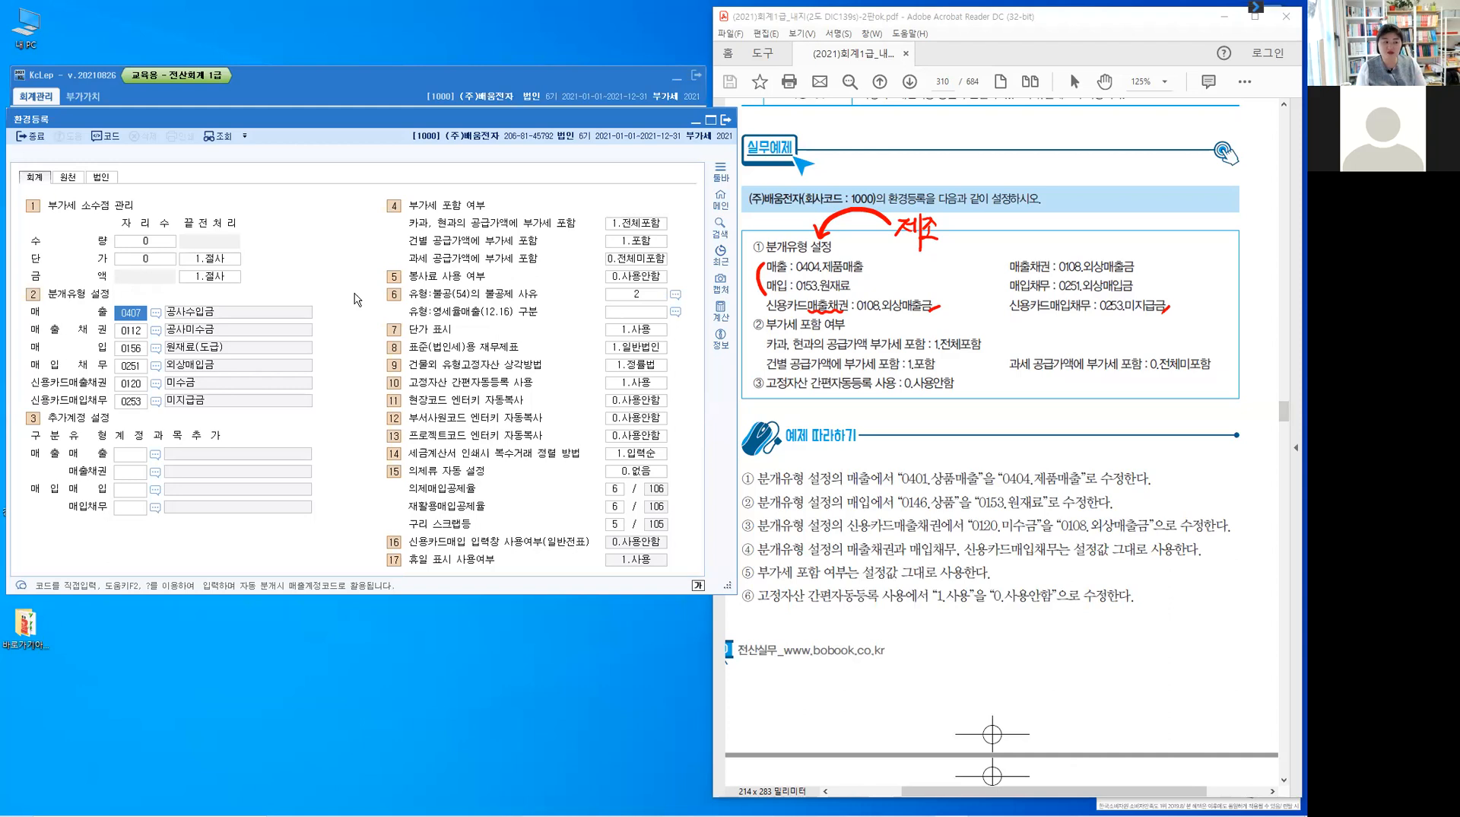
text(40)
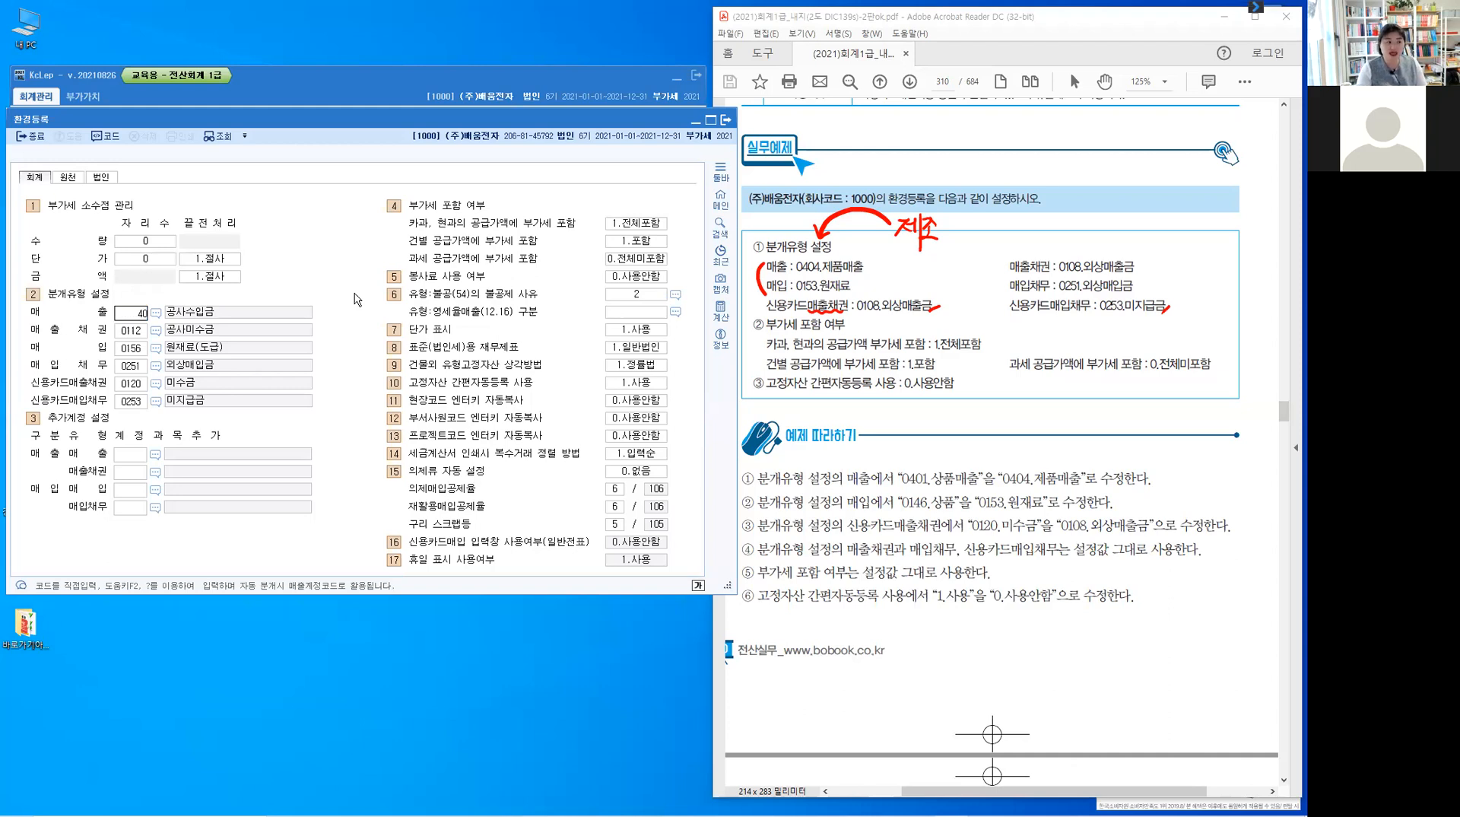
text(04)
key(Return)
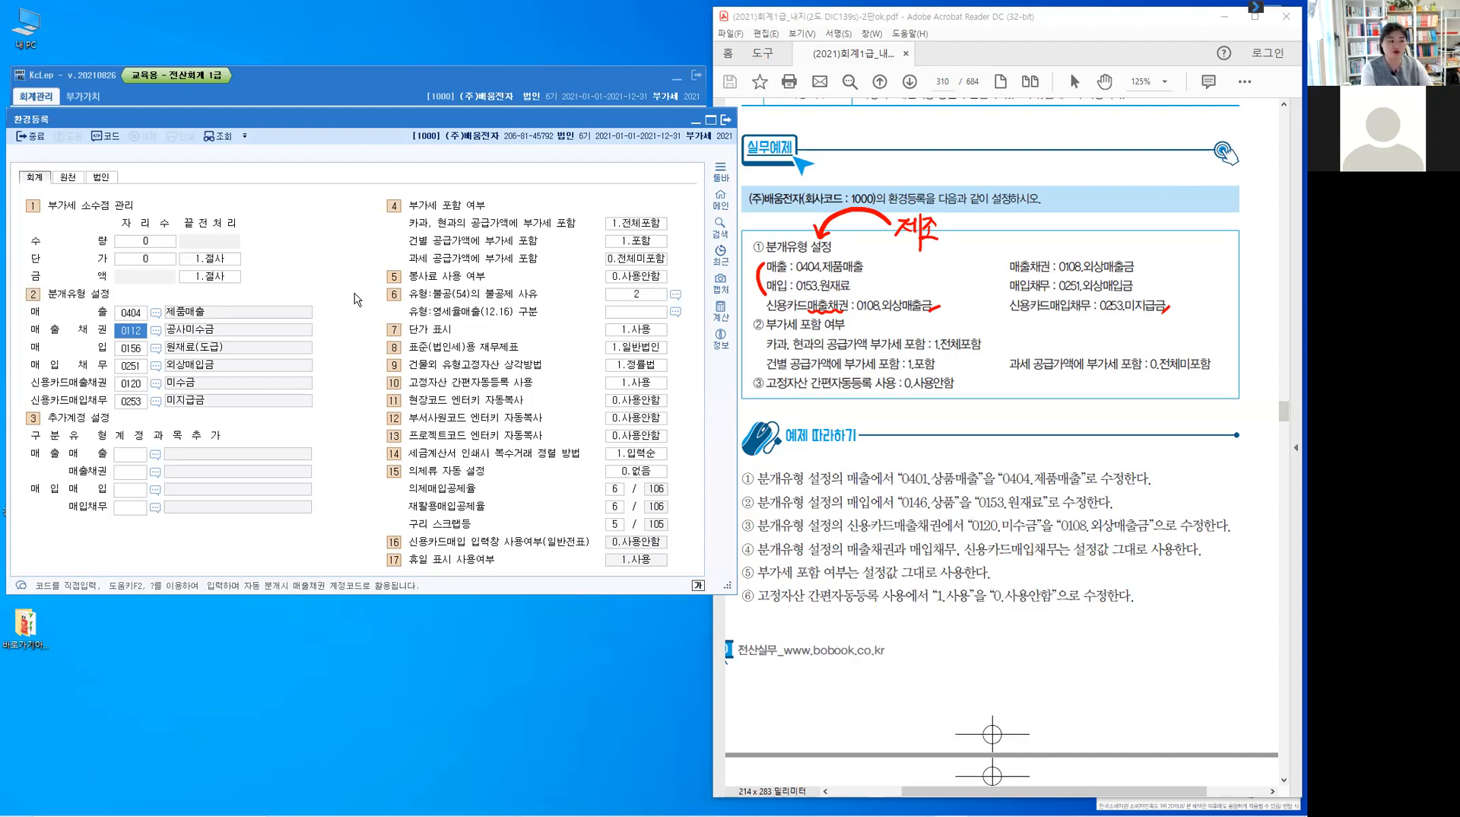
text(외상)
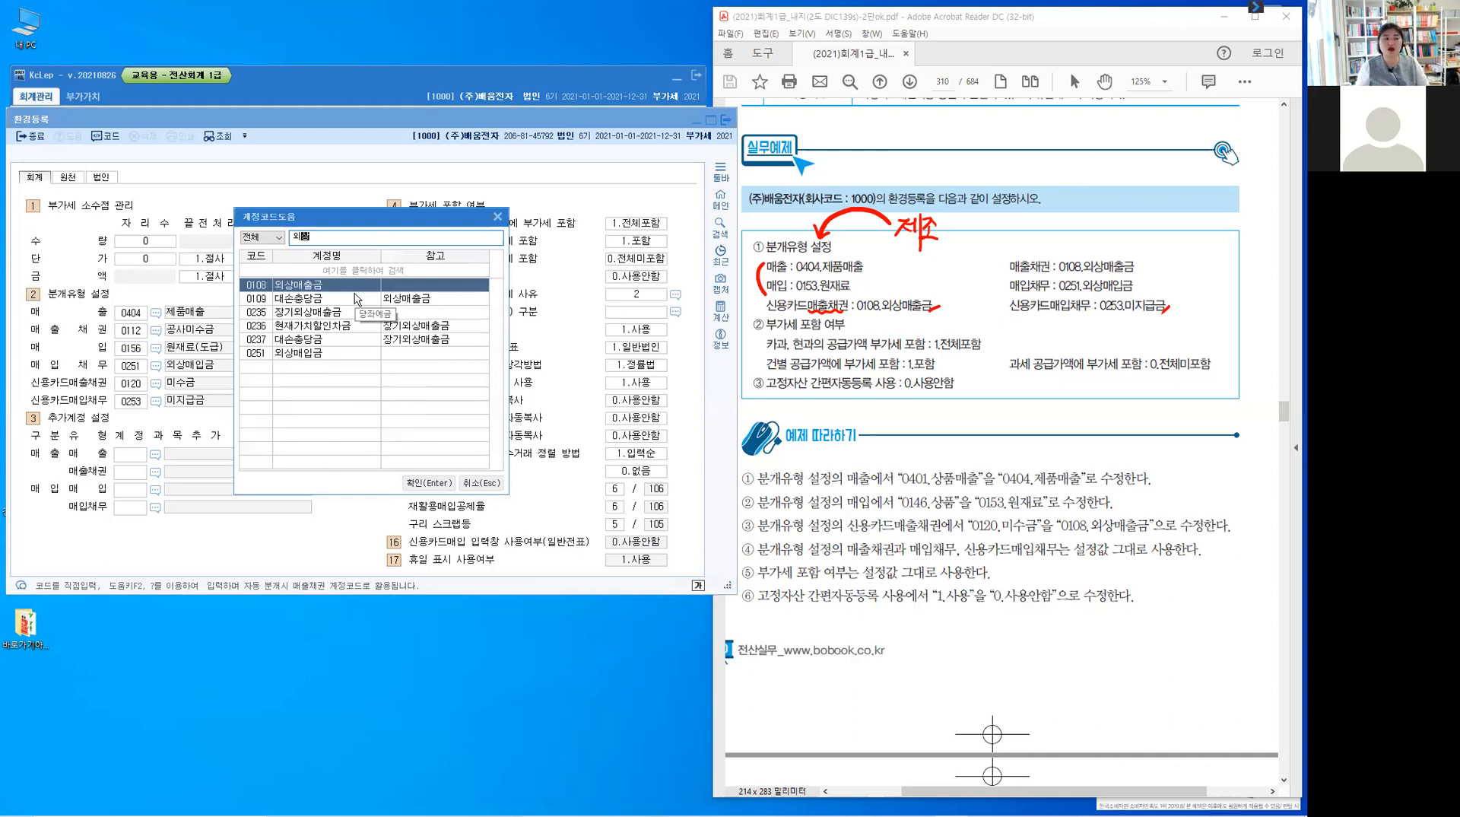
click(289, 288)
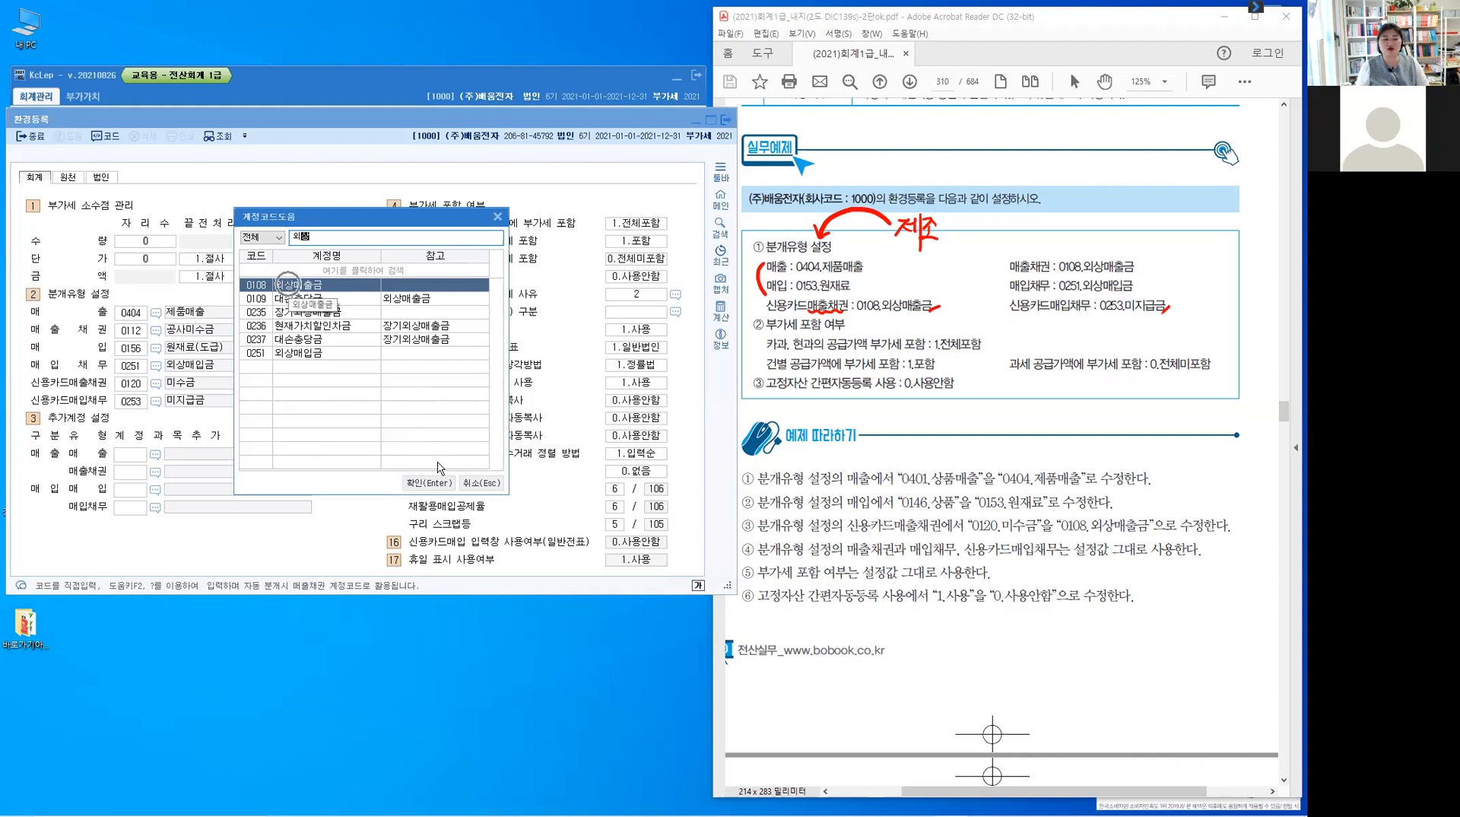
click(435, 486)
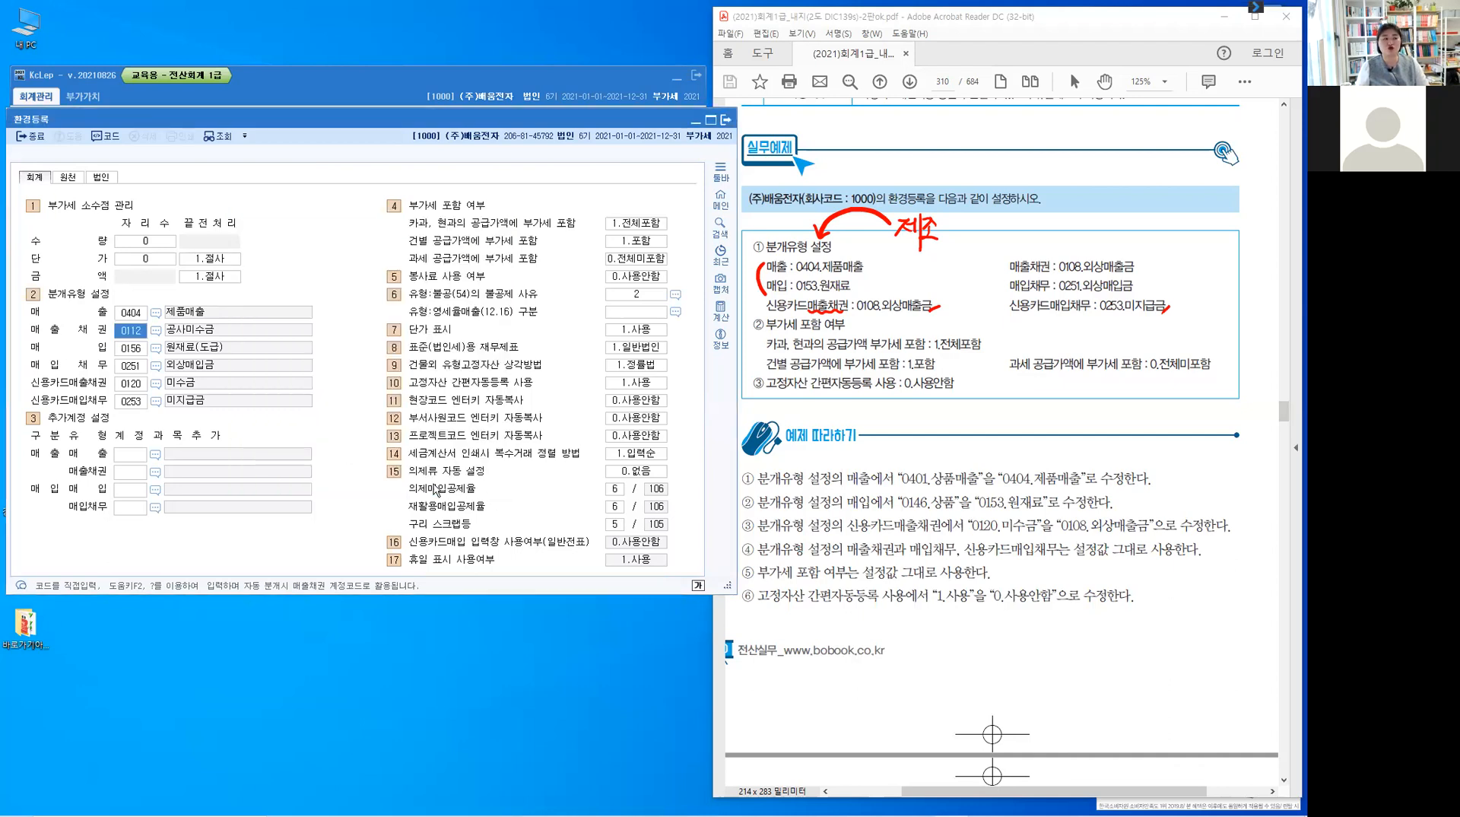
key(Return)
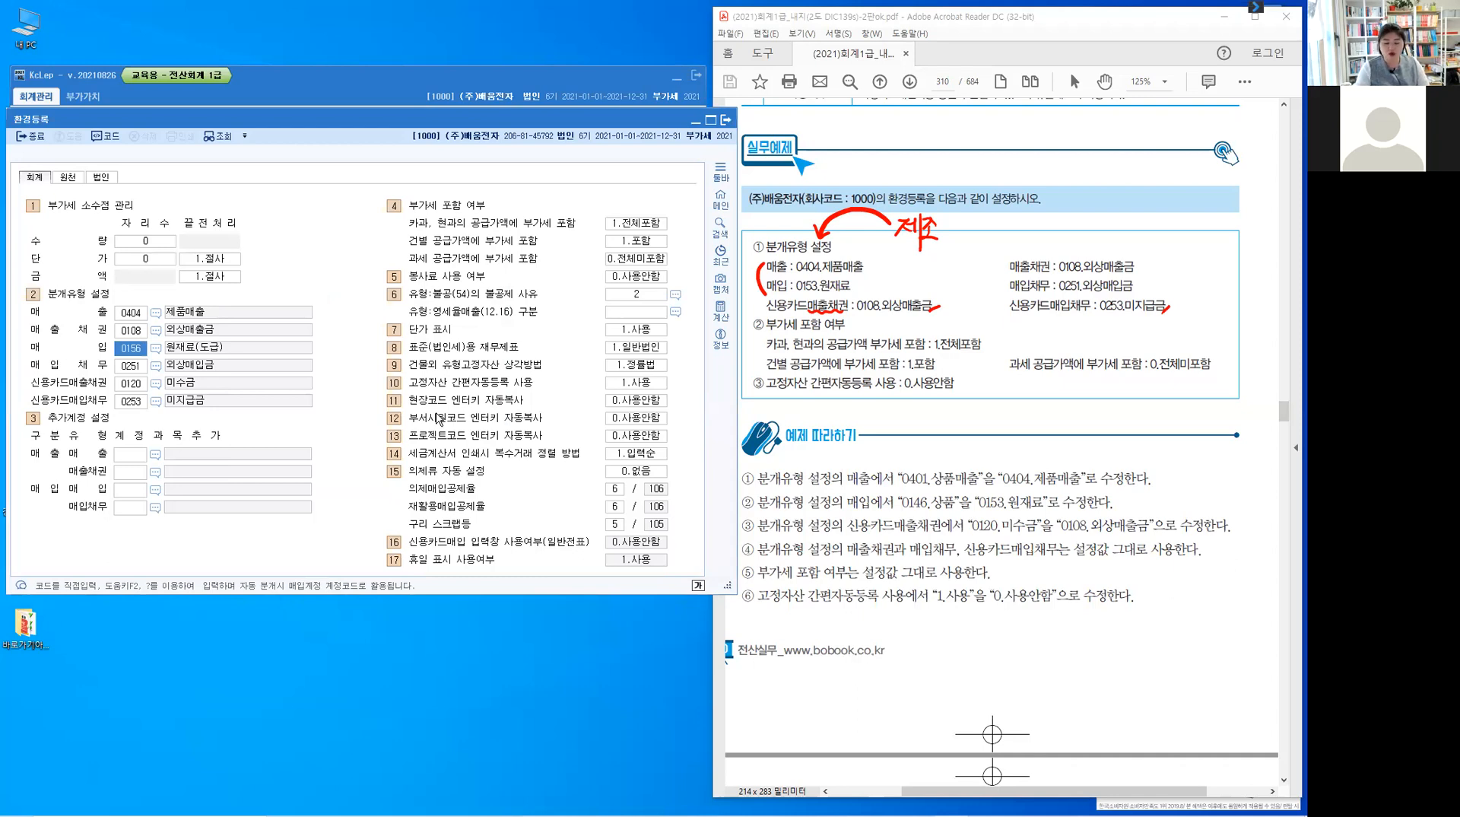
- Set the 분개유형 accounts for 매입 to 0153 원재료 and 신용카드매출채권 to 0108 외상매출금
text(15)
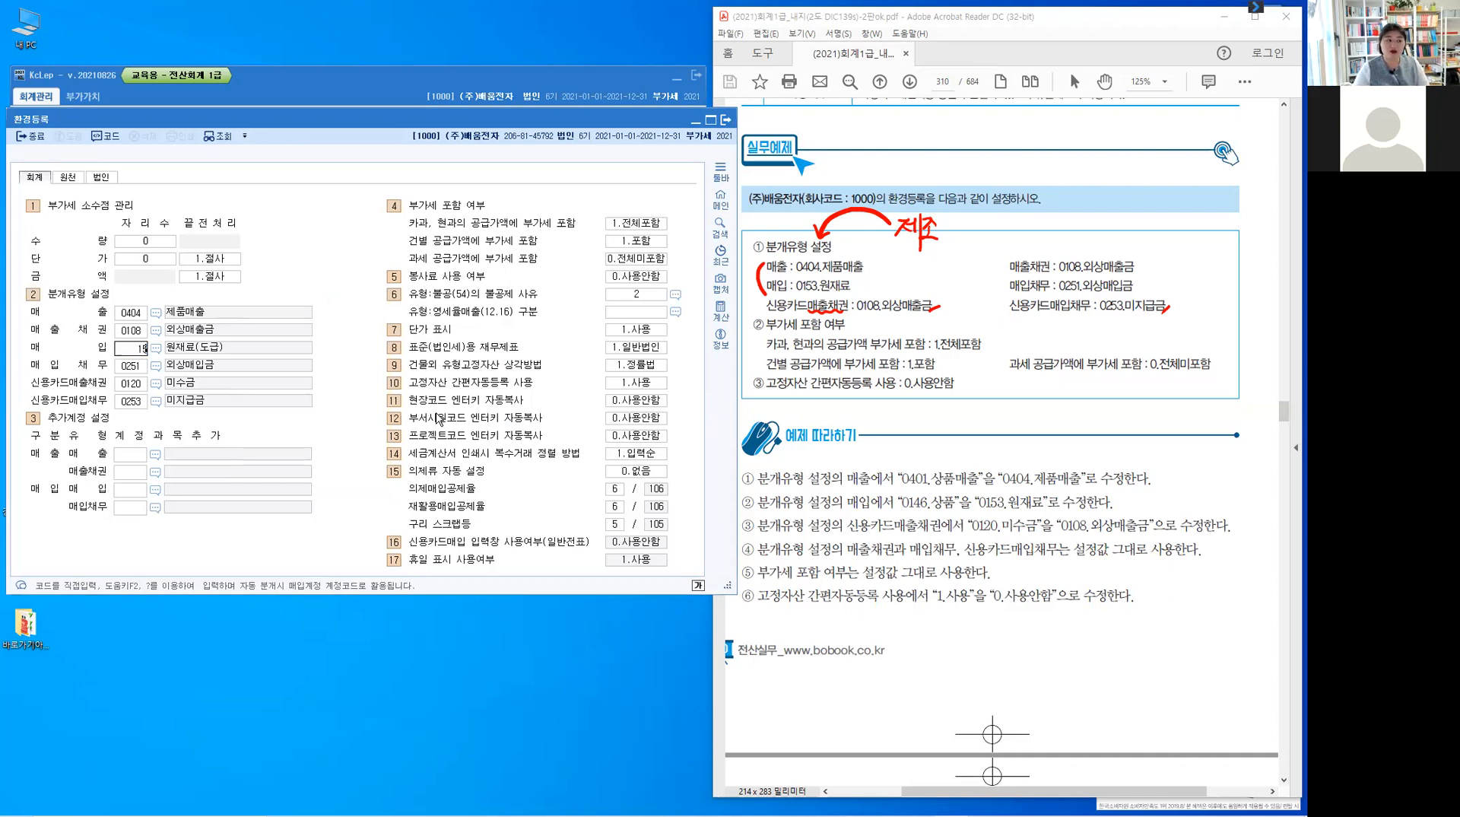
text(3)
key(Return)
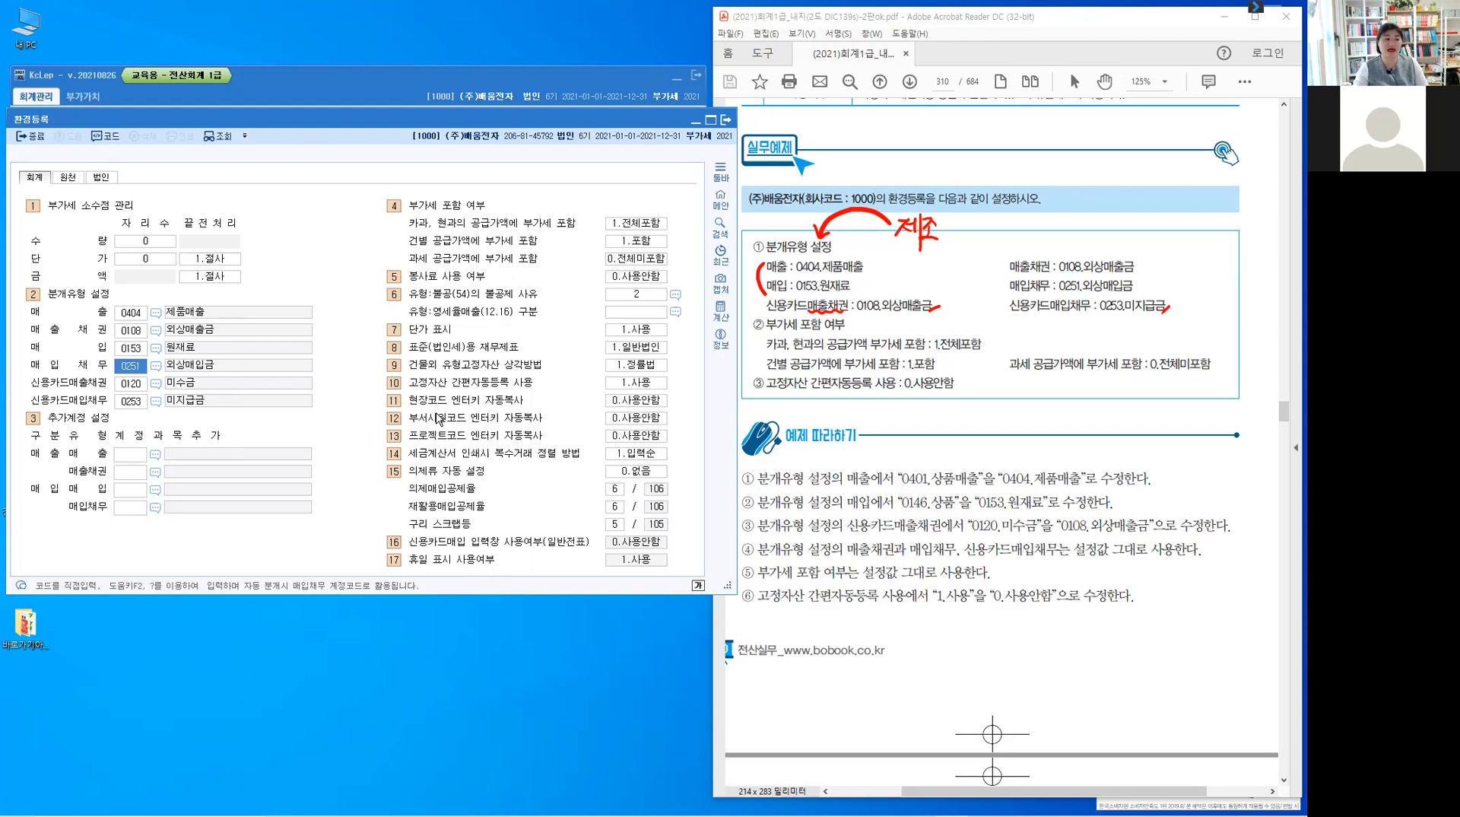
key(Return)
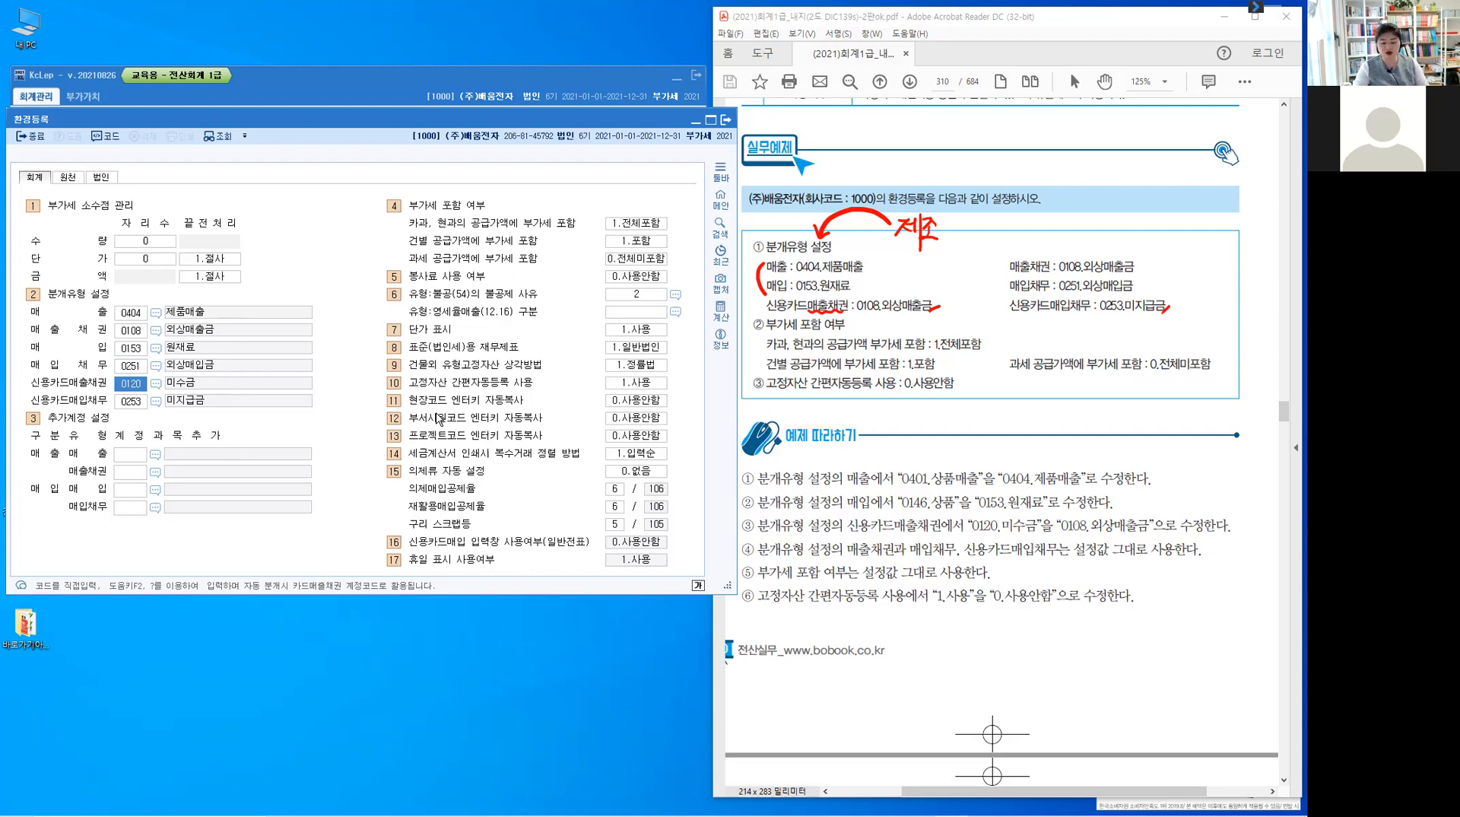
key(BackSpace)
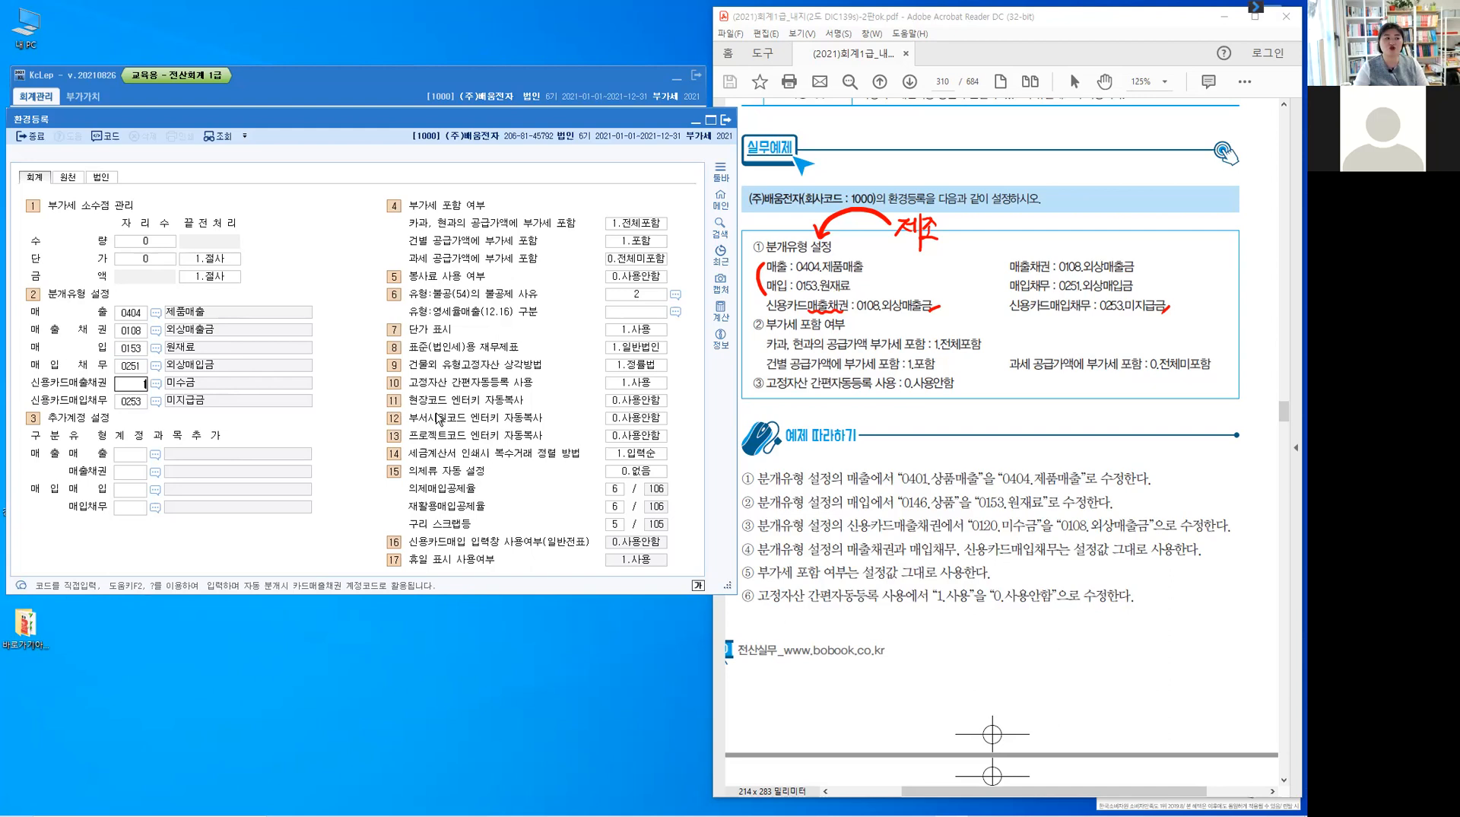
text(0108)
key(Return)
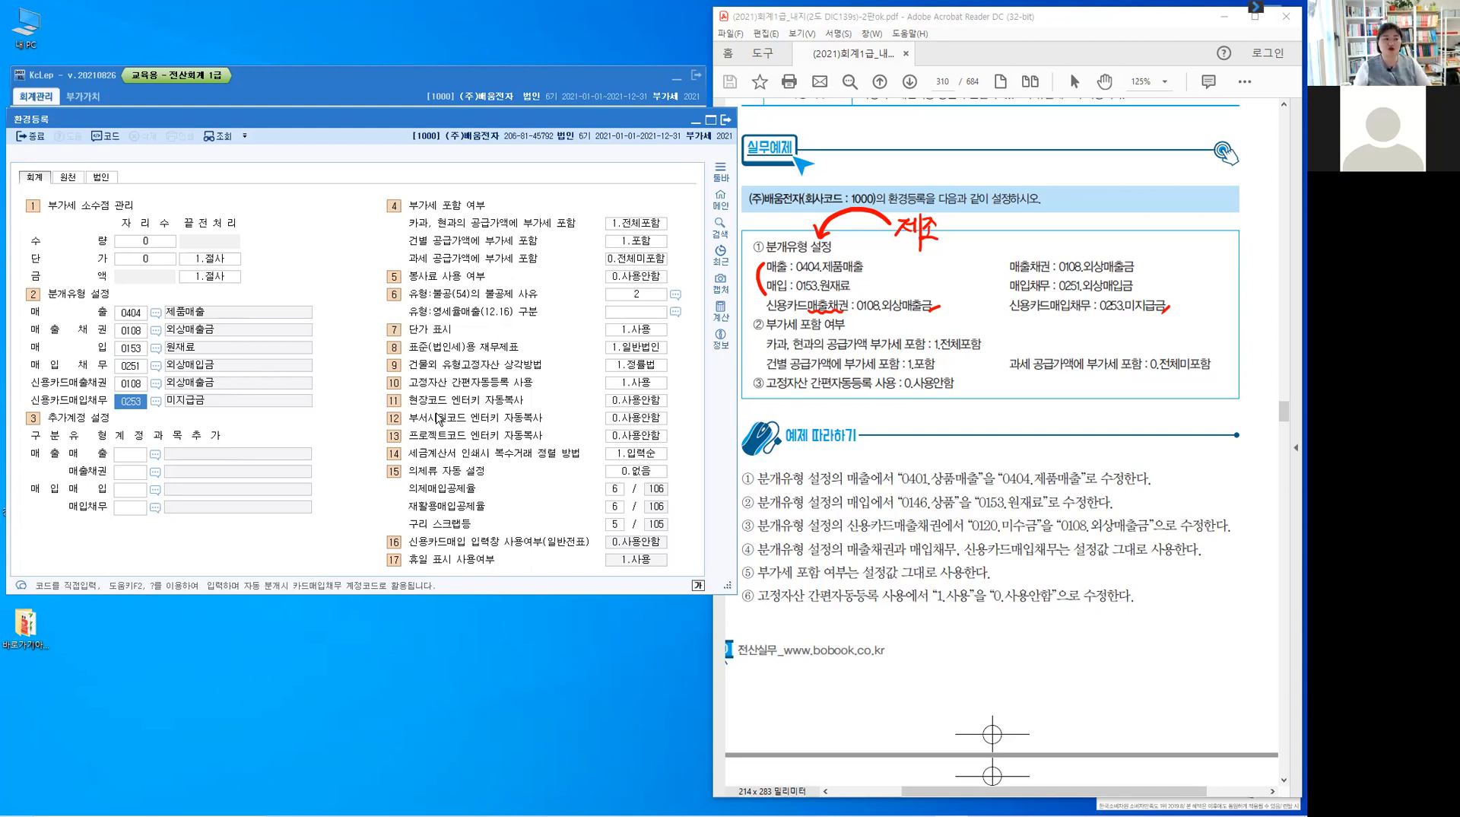
- Check the 신용카드매입채무 account and the 부가세 포함 여부 options in 환경등록 against the textbook example
click(127, 407)
click(642, 225)
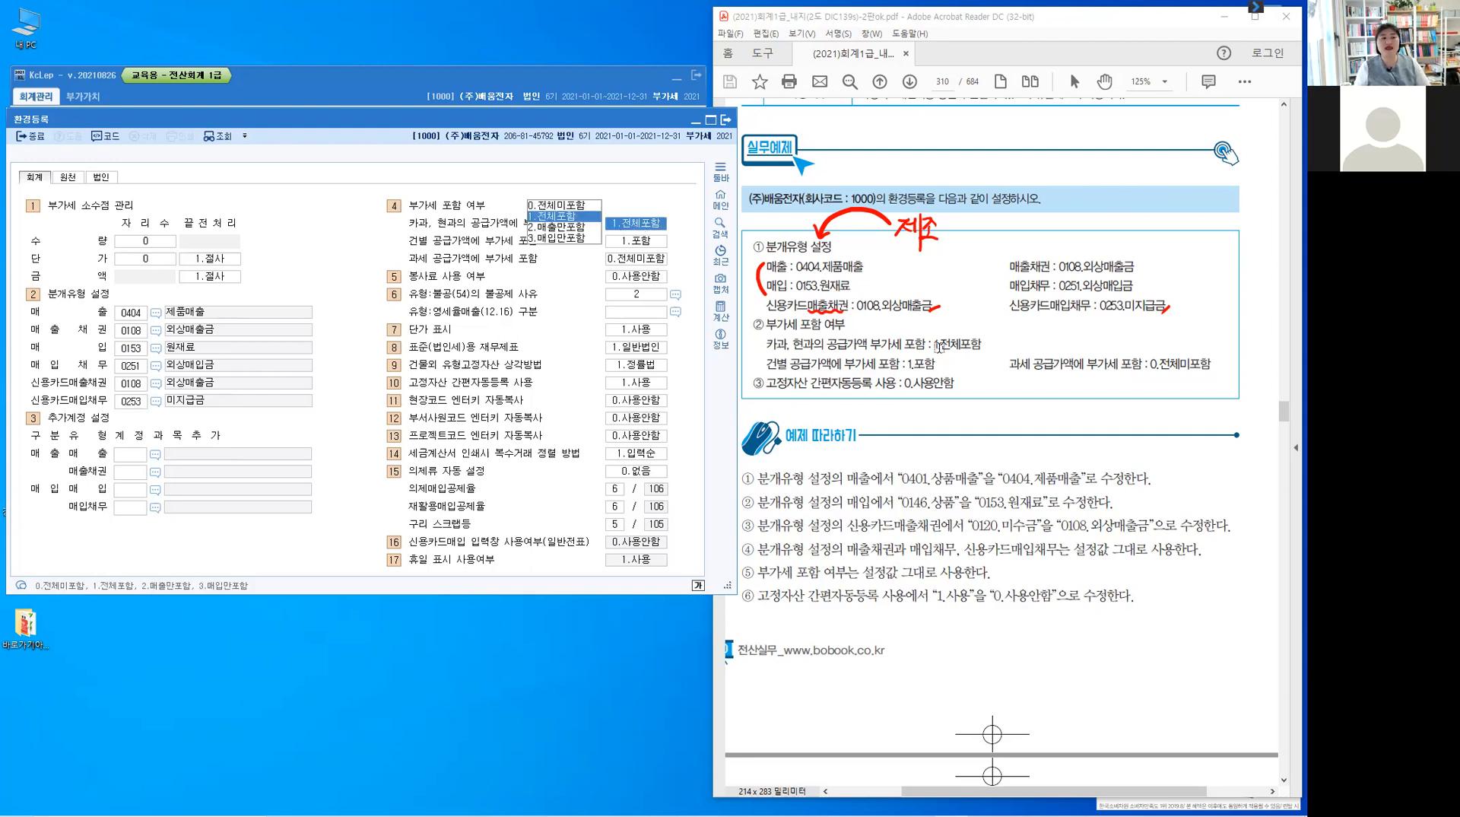
click(987, 344)
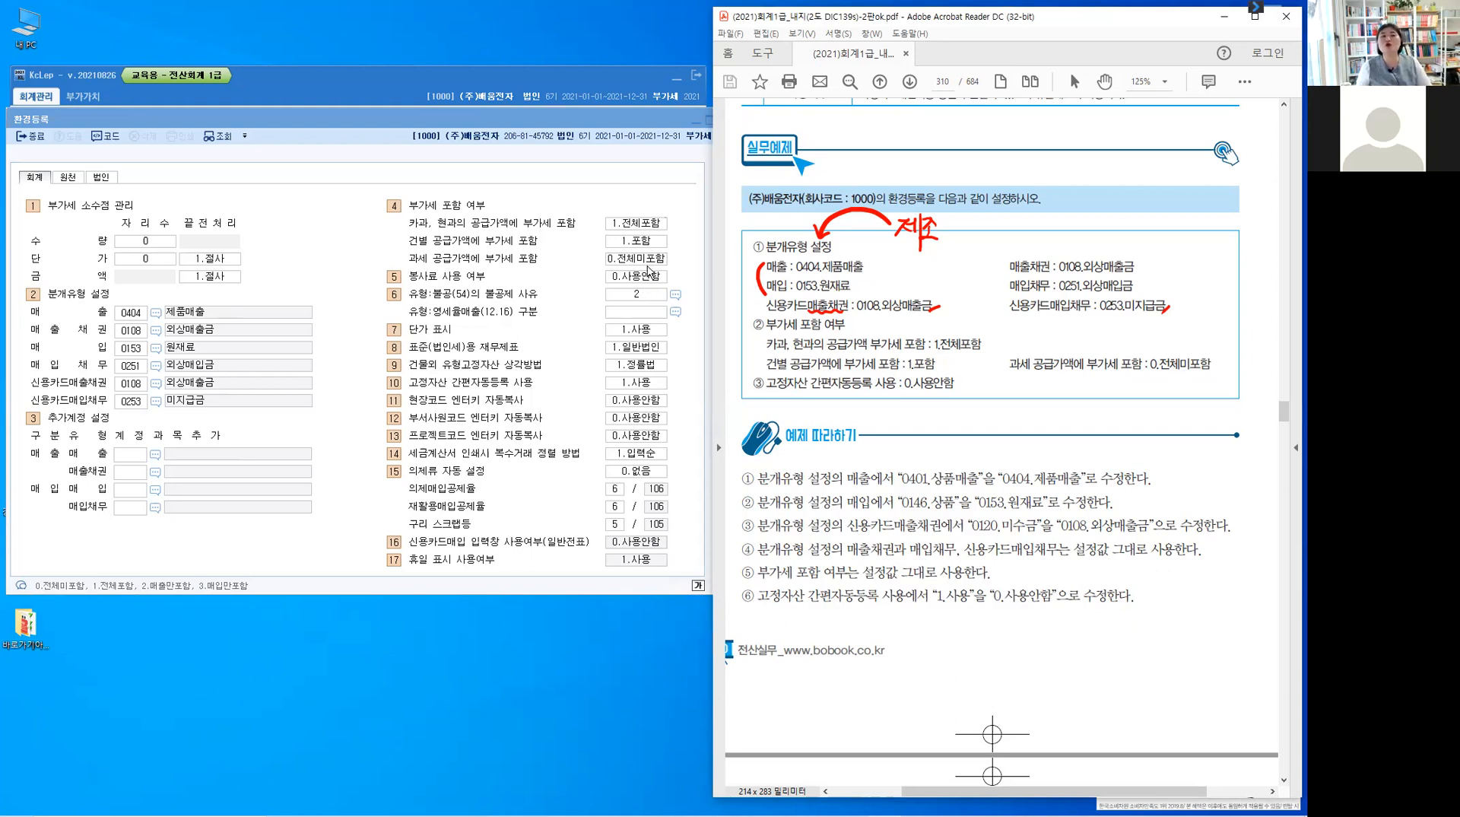
key(ctrl)
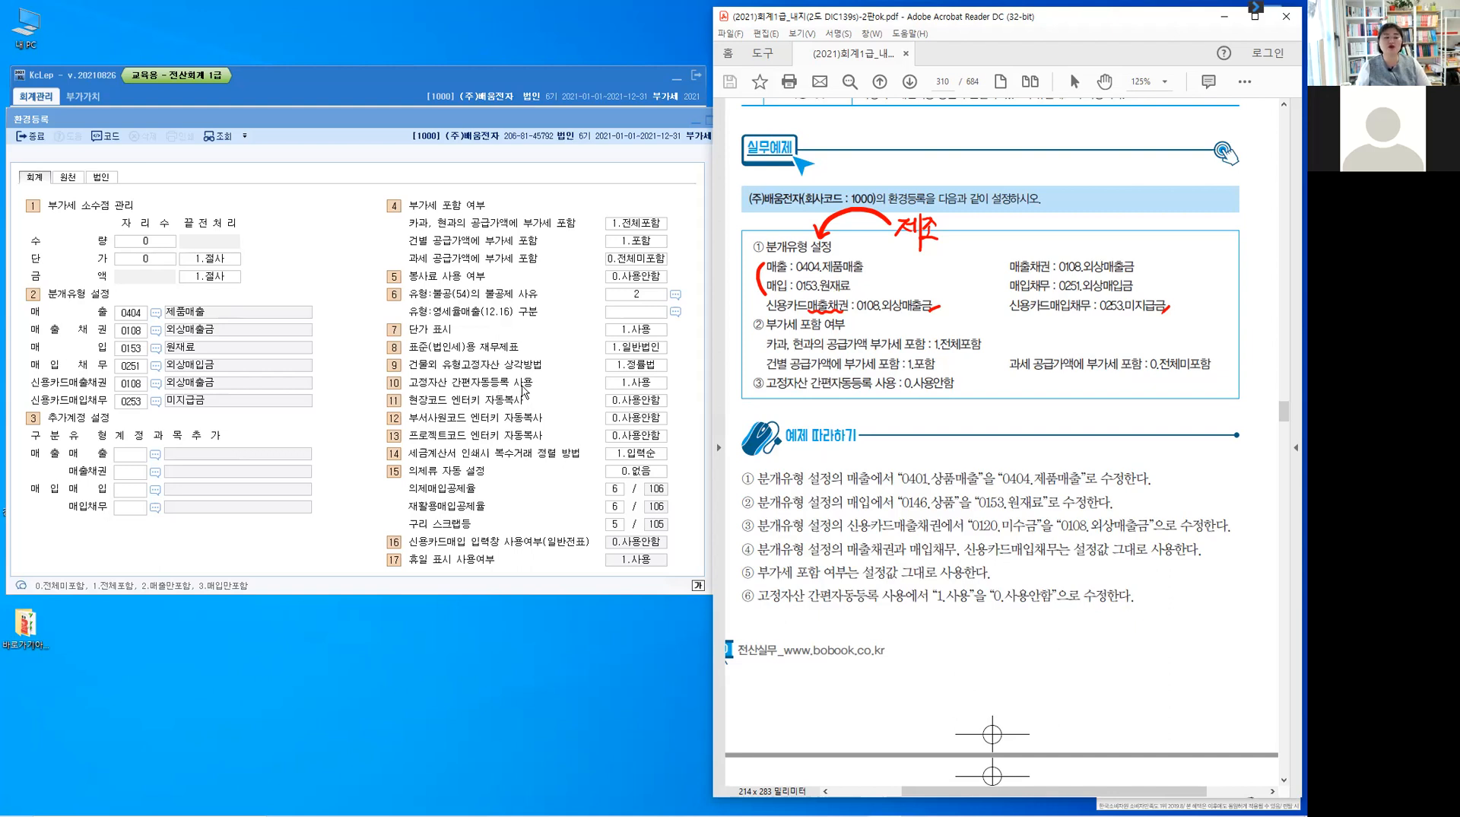
- Set 고정자산 간편자동등록 사용 to 0.사용안함 and close the 환경등록 window
click(622, 383)
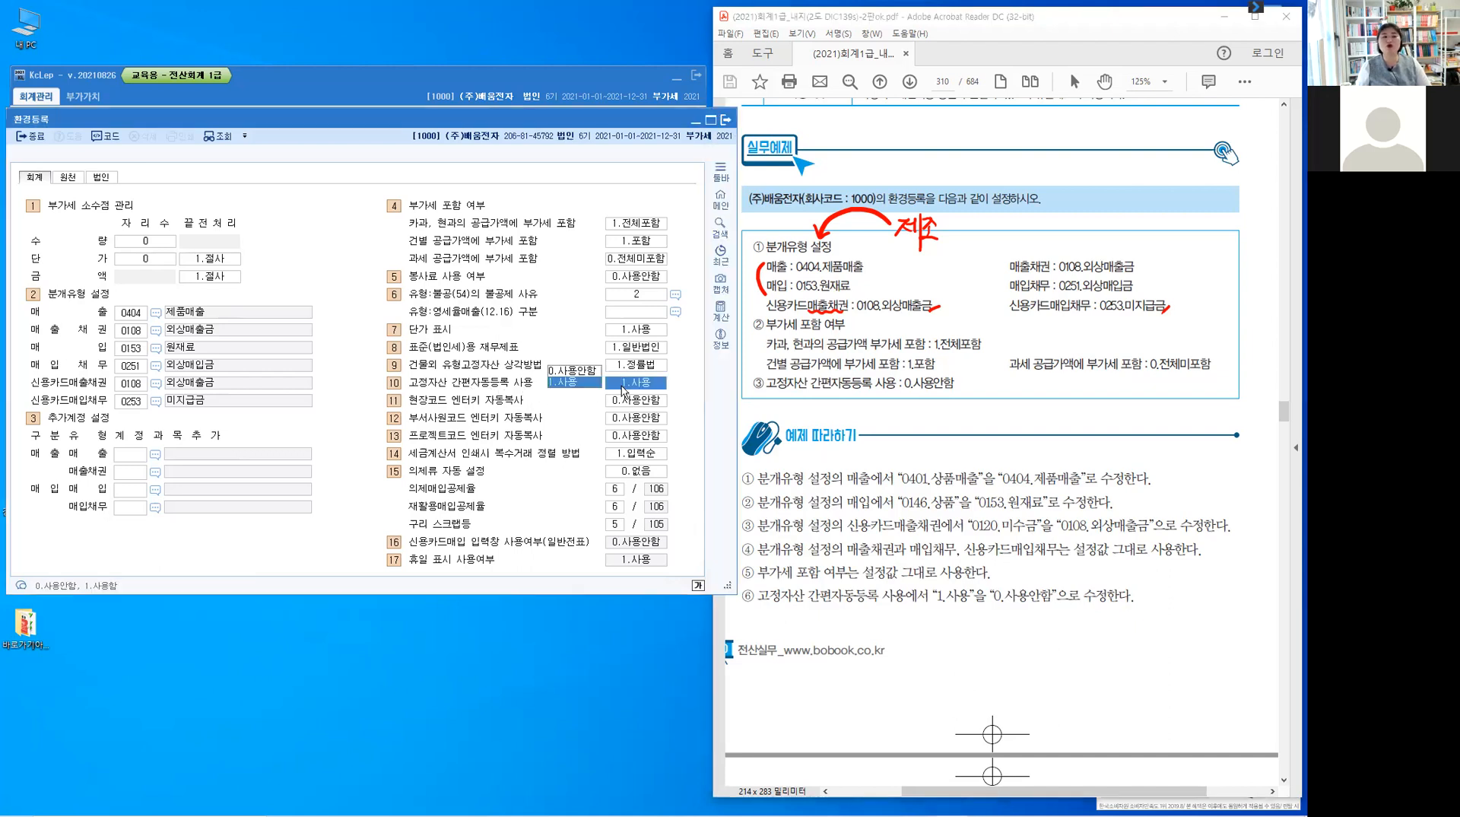
click(575, 371)
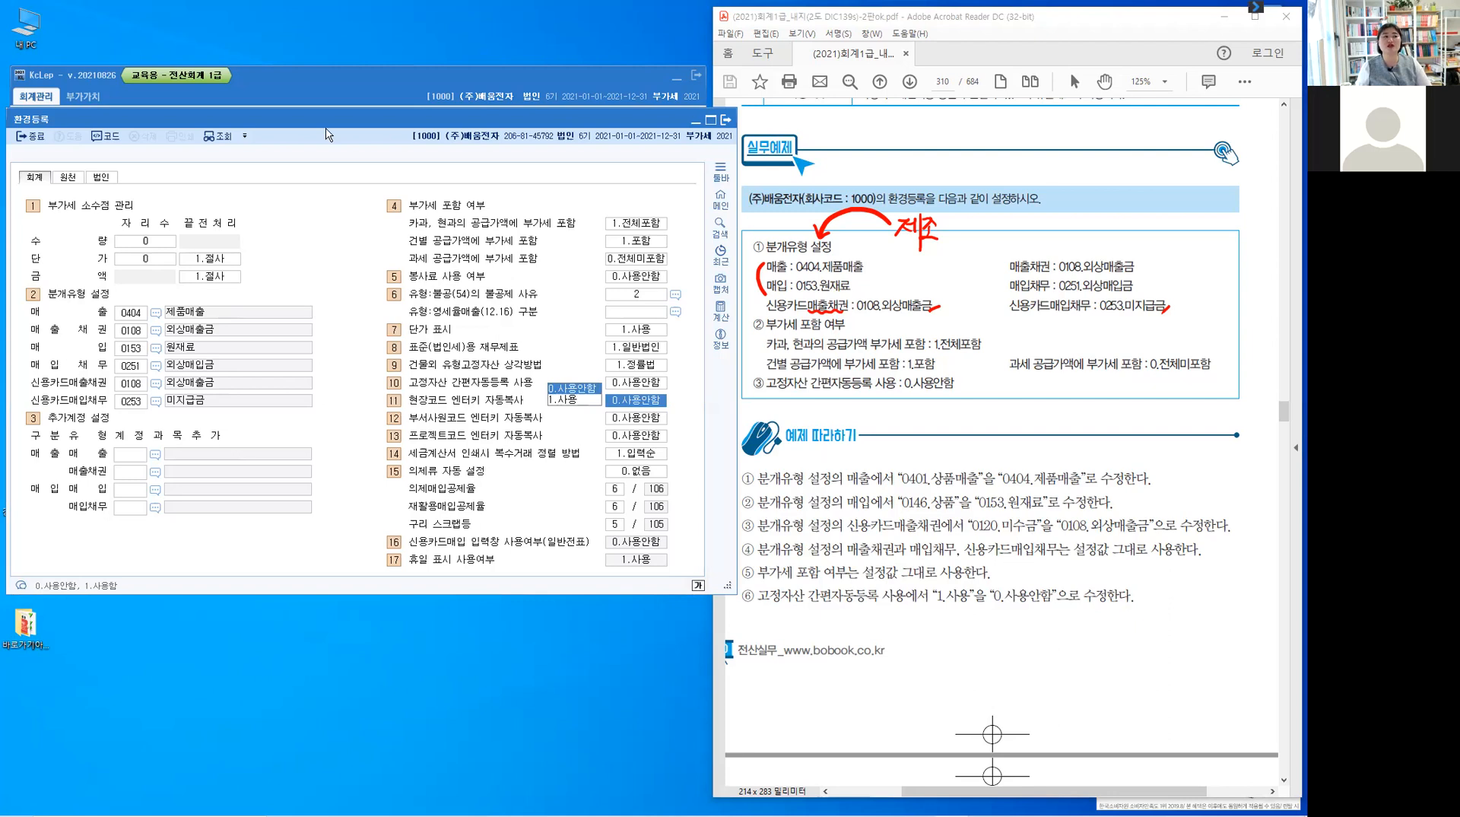
drag(336, 117, 444, 76)
click(141, 97)
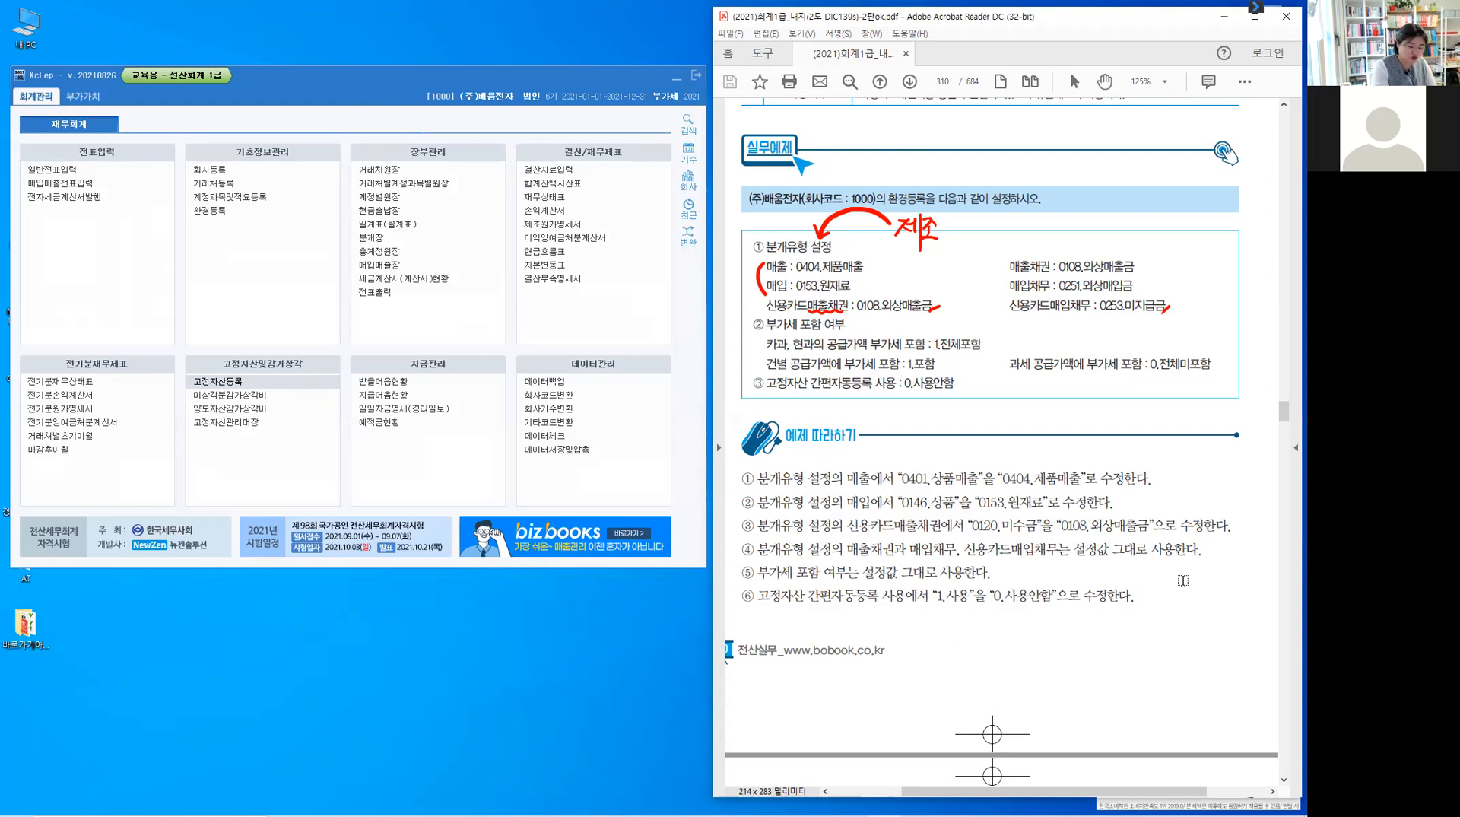
- Clear the red annotations from the textbook and read the 심화연습 exercise about (주)세원 on page 311
key(Escape)
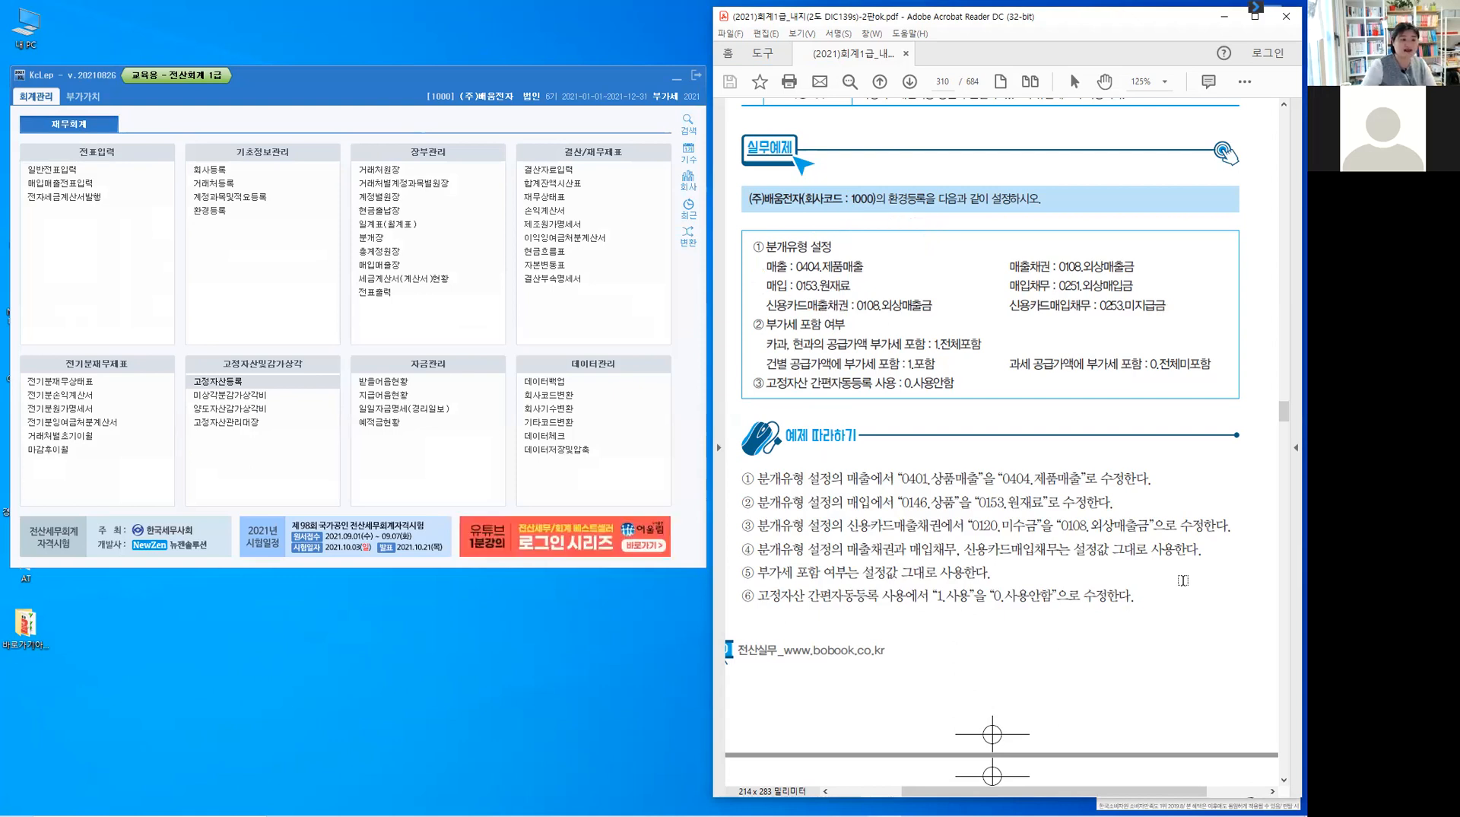
scroll(982, 547, down, 3)
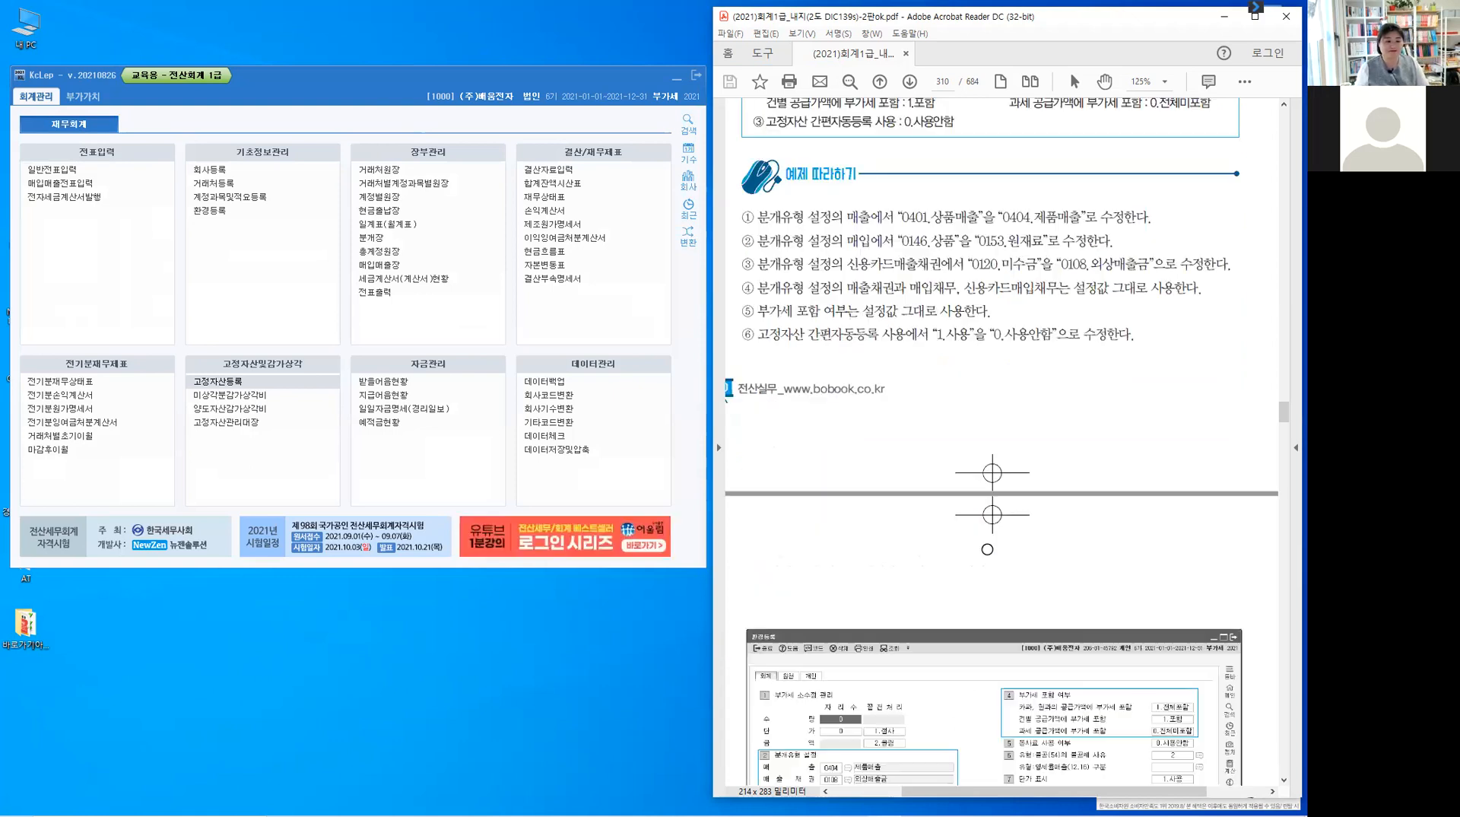
scroll(996, 552, down, 9)
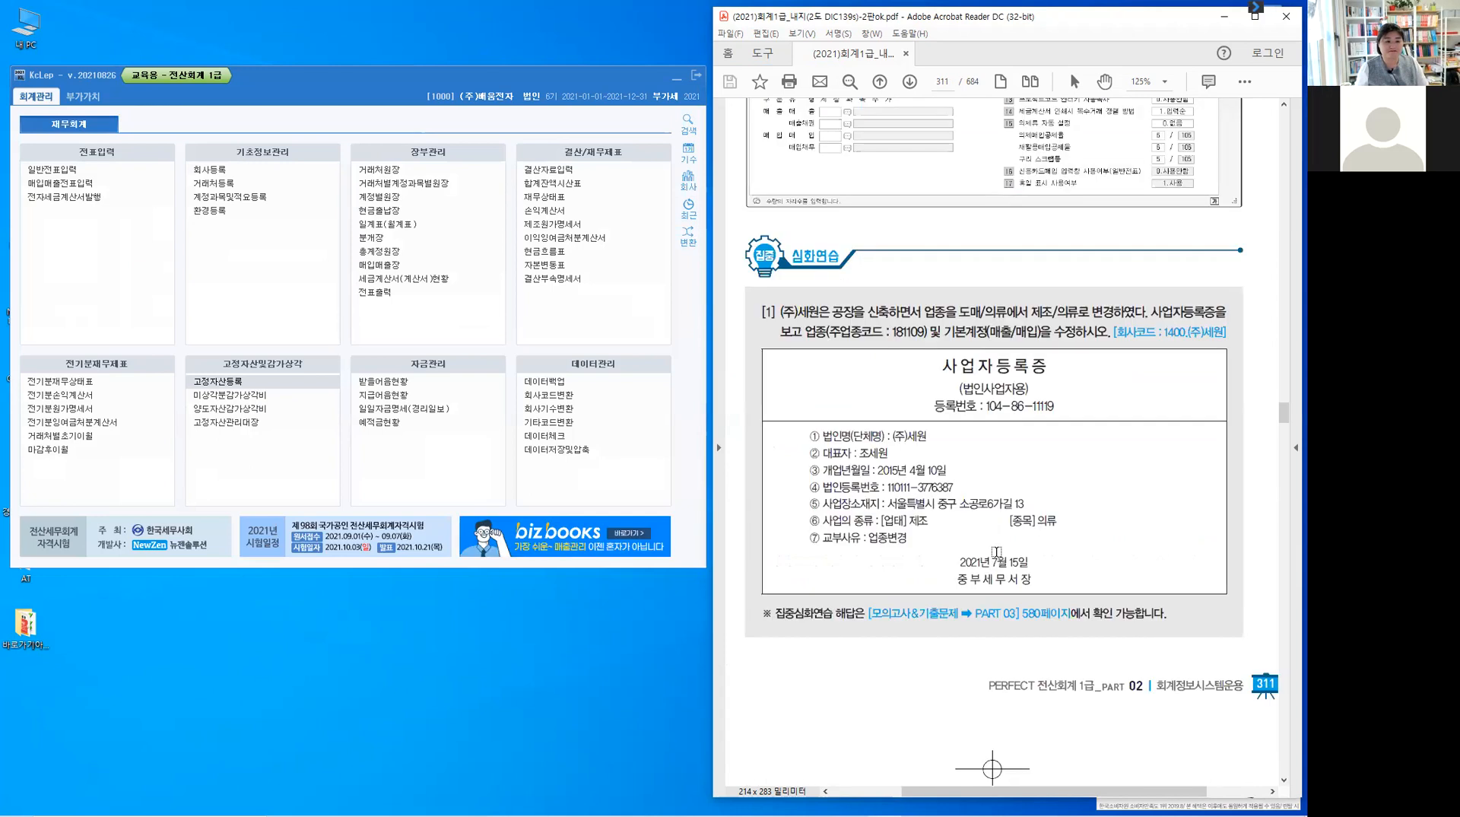
scroll(996, 551, down, 1)
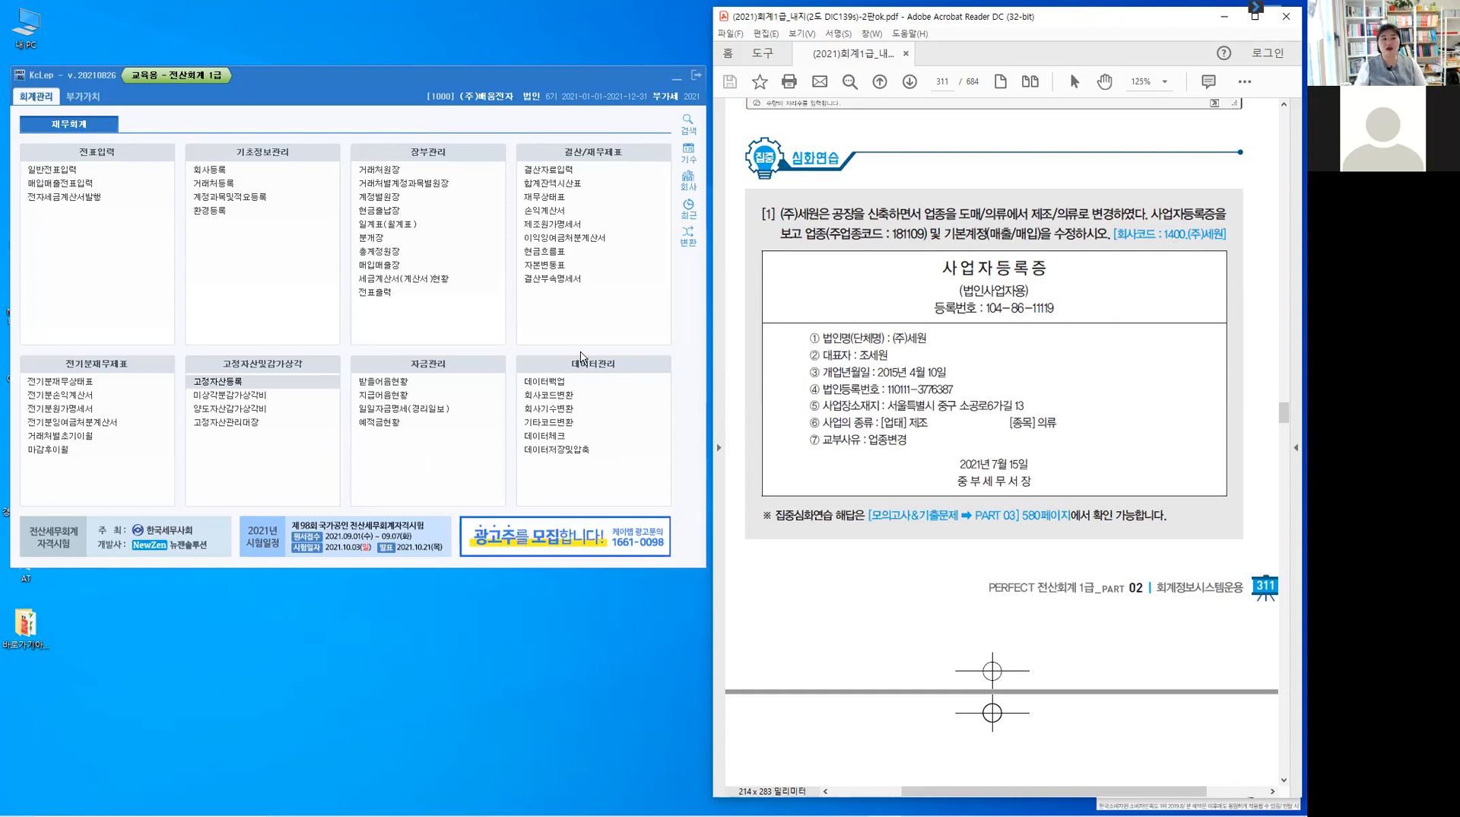
- Switch to company 1400 (주)세원 and highlight the change from 도매/의류 to 제조/의류 in the textbook exercise
click(689, 182)
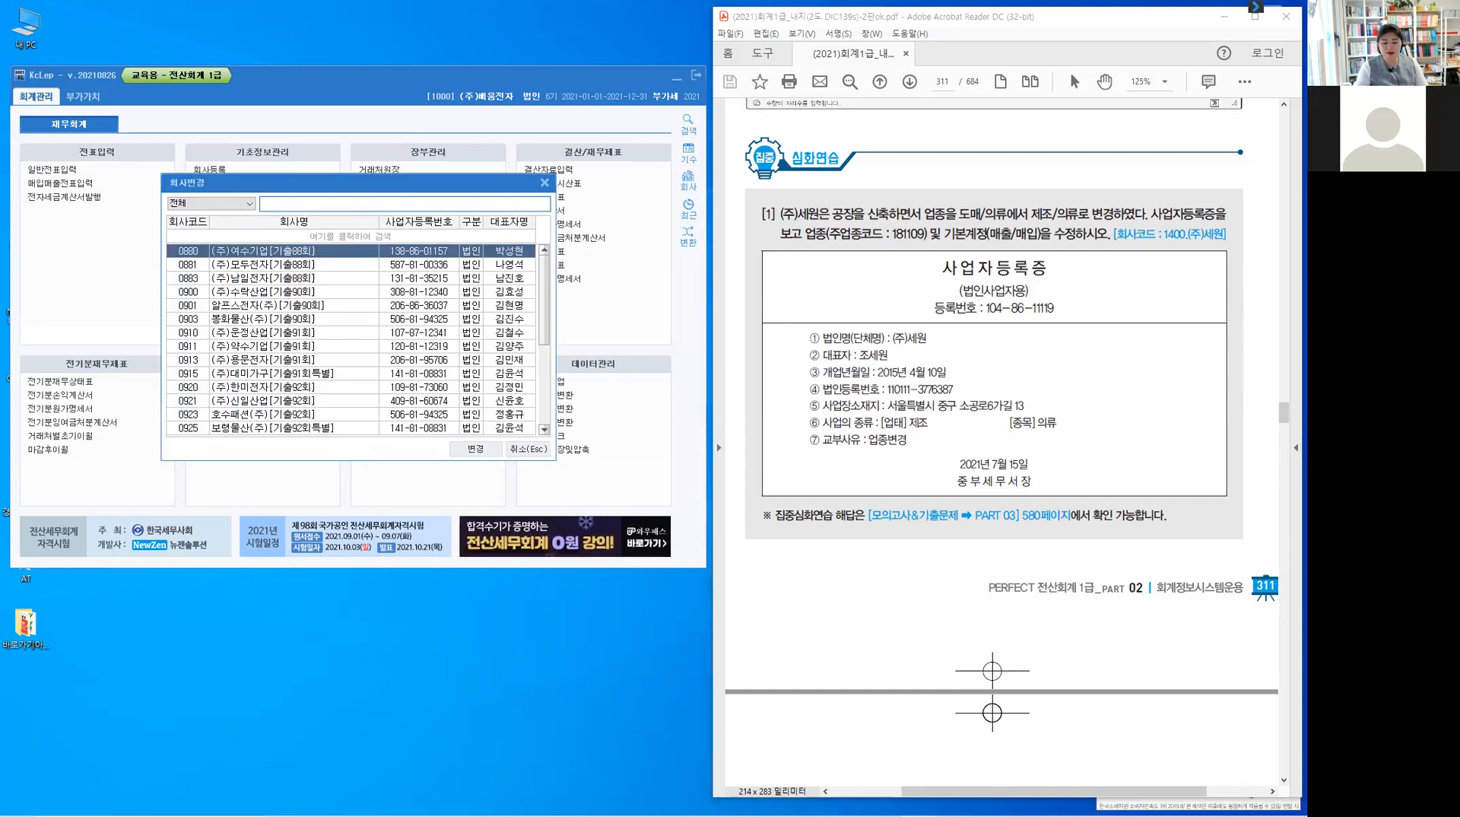
text(1400)
double_click(363, 251)
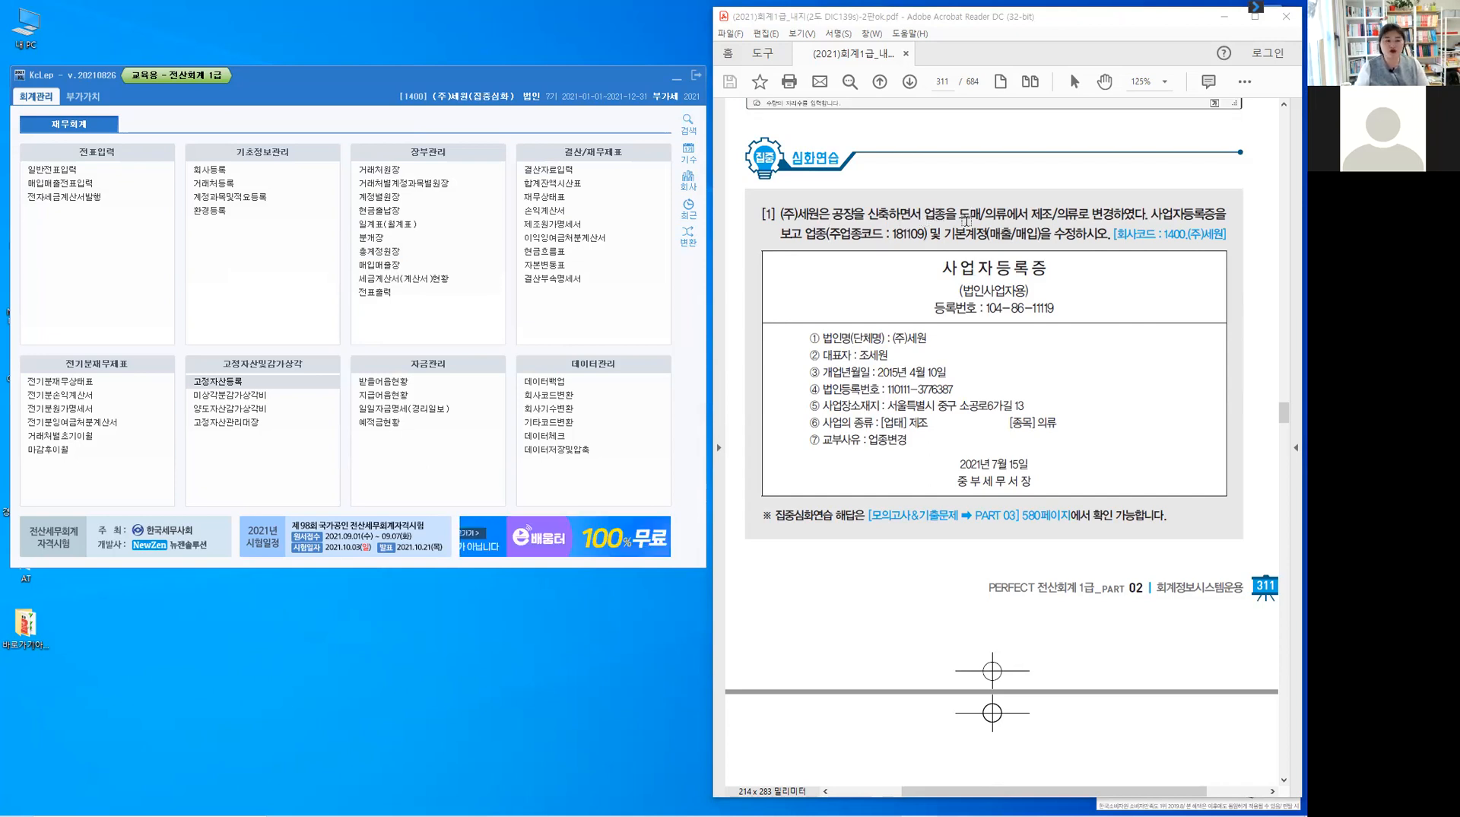
drag(959, 213, 1080, 214)
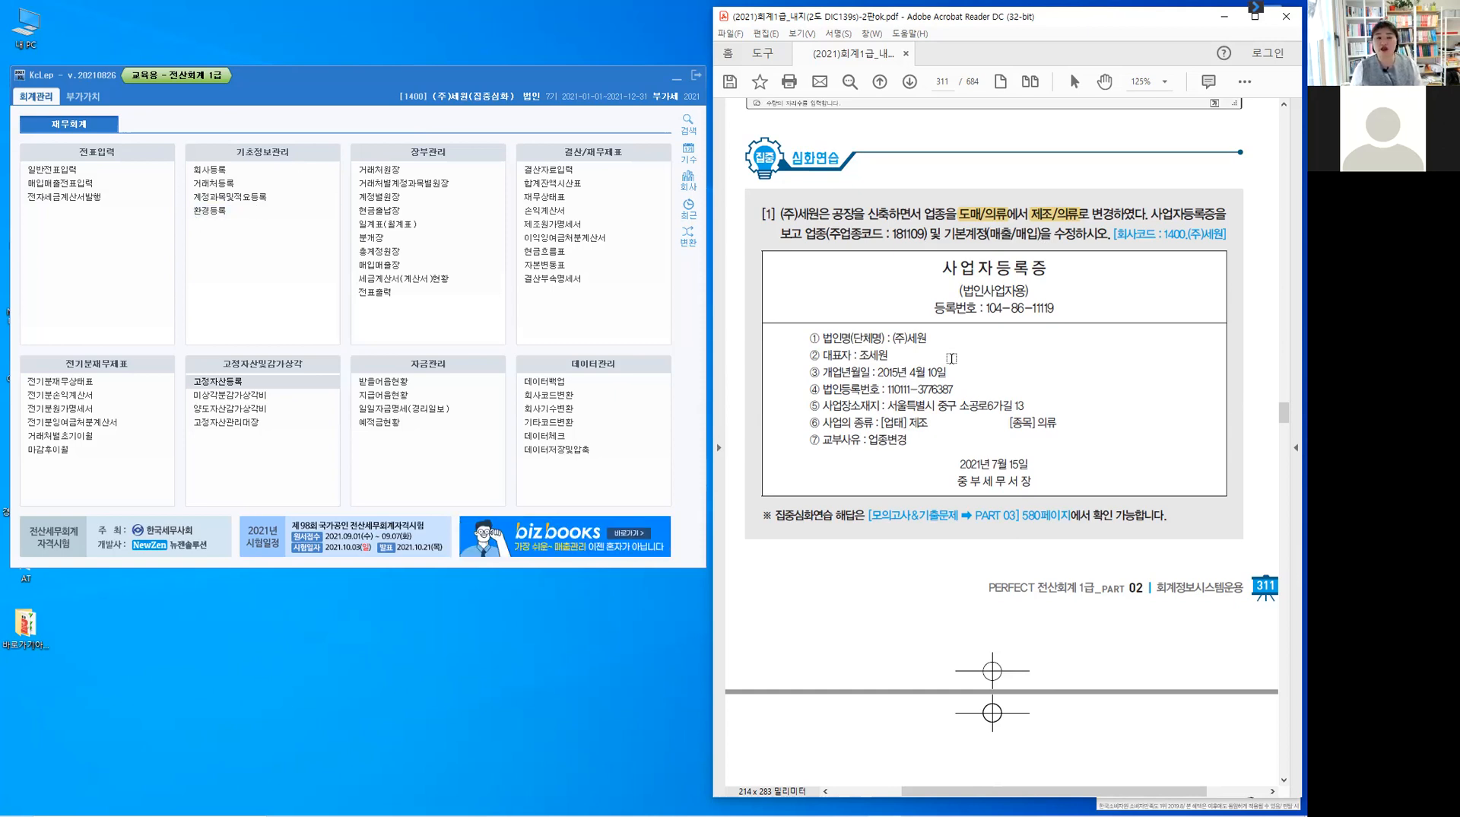
- Open 회사등록, highlight the 사업의 종류 line in the textbook, and set (주)세원's 업태 to 제조
click(216, 174)
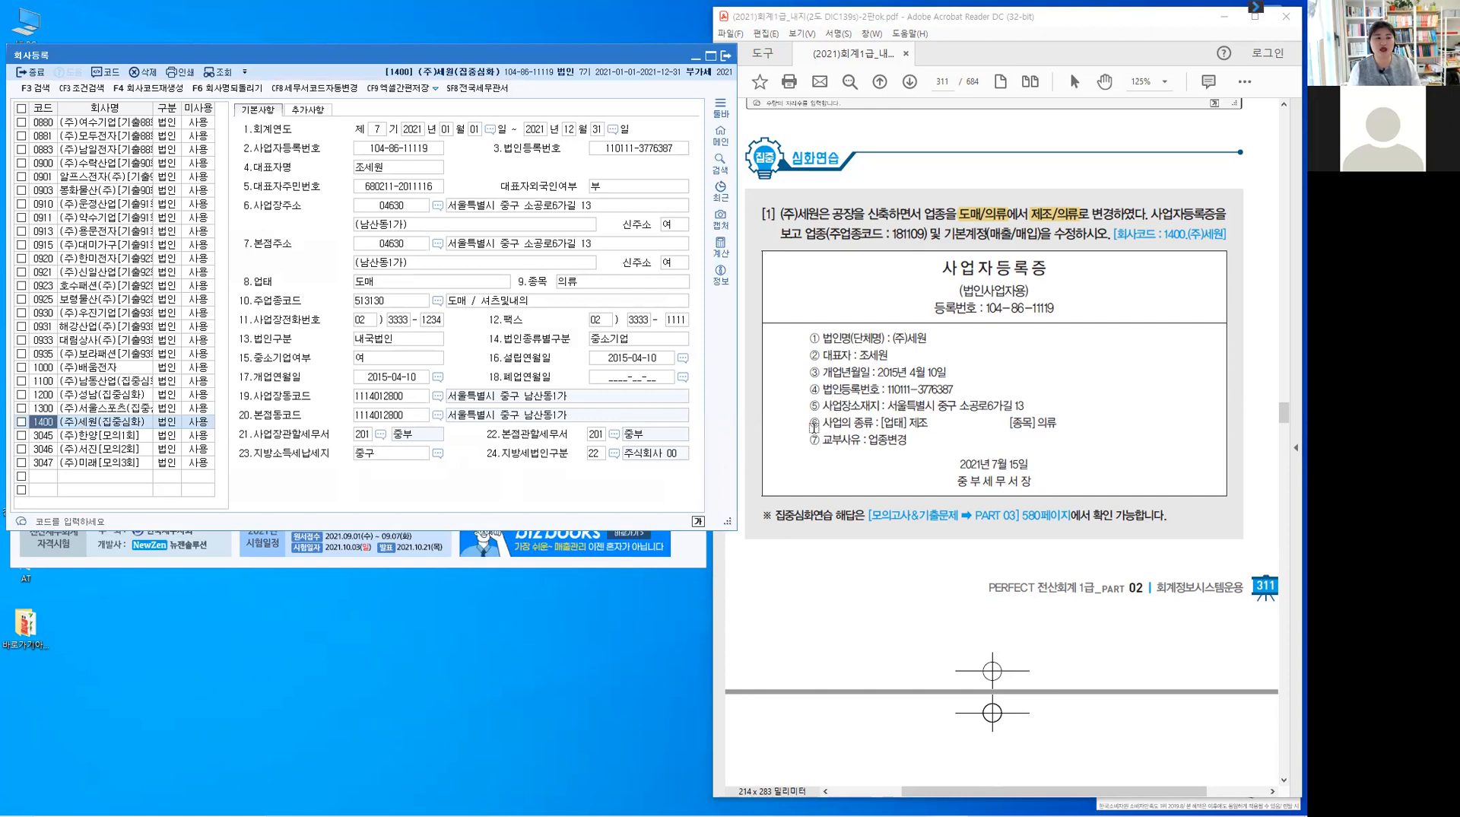
drag(883, 422, 1068, 427)
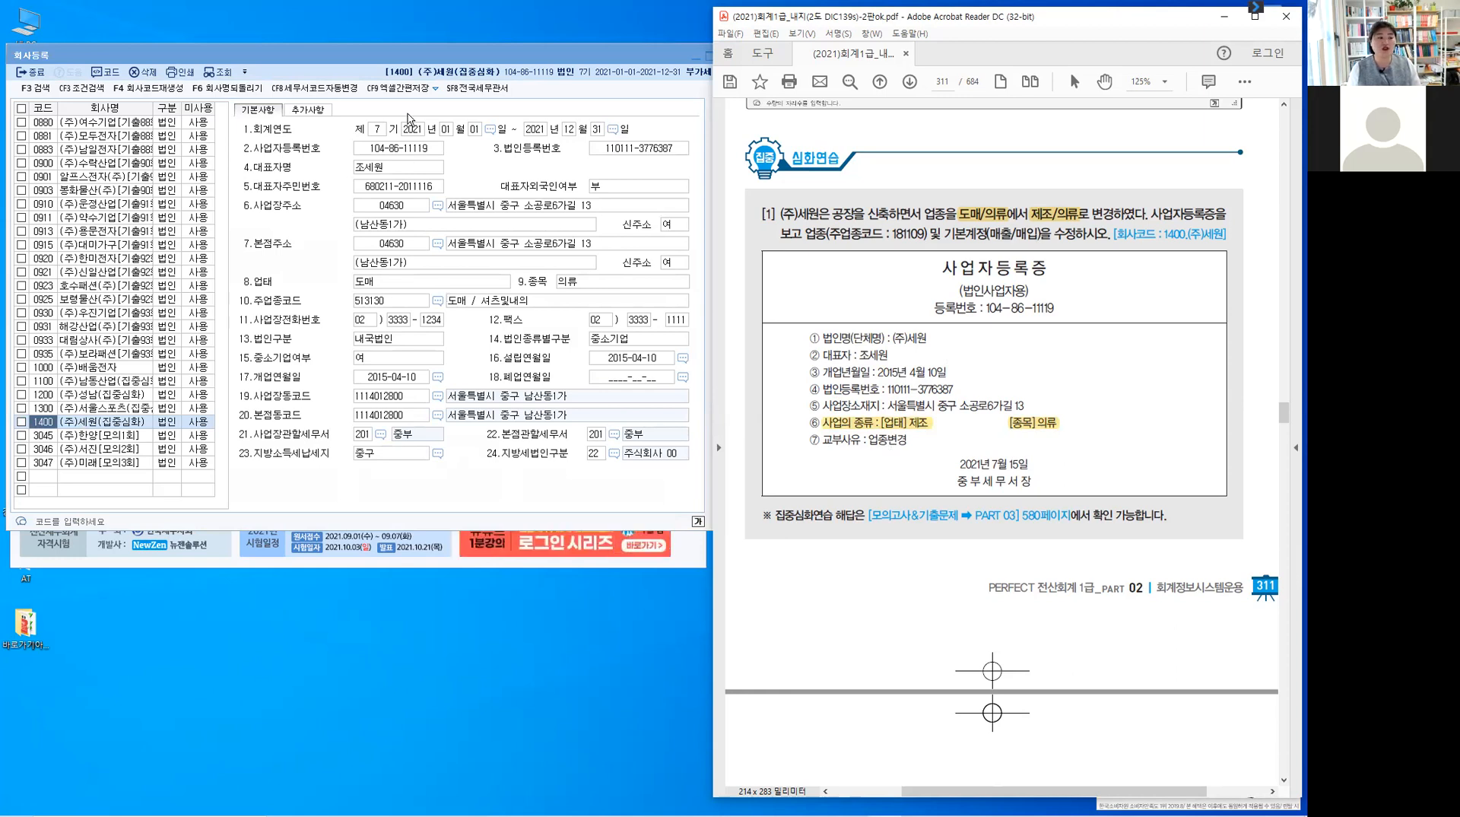
click(389, 285)
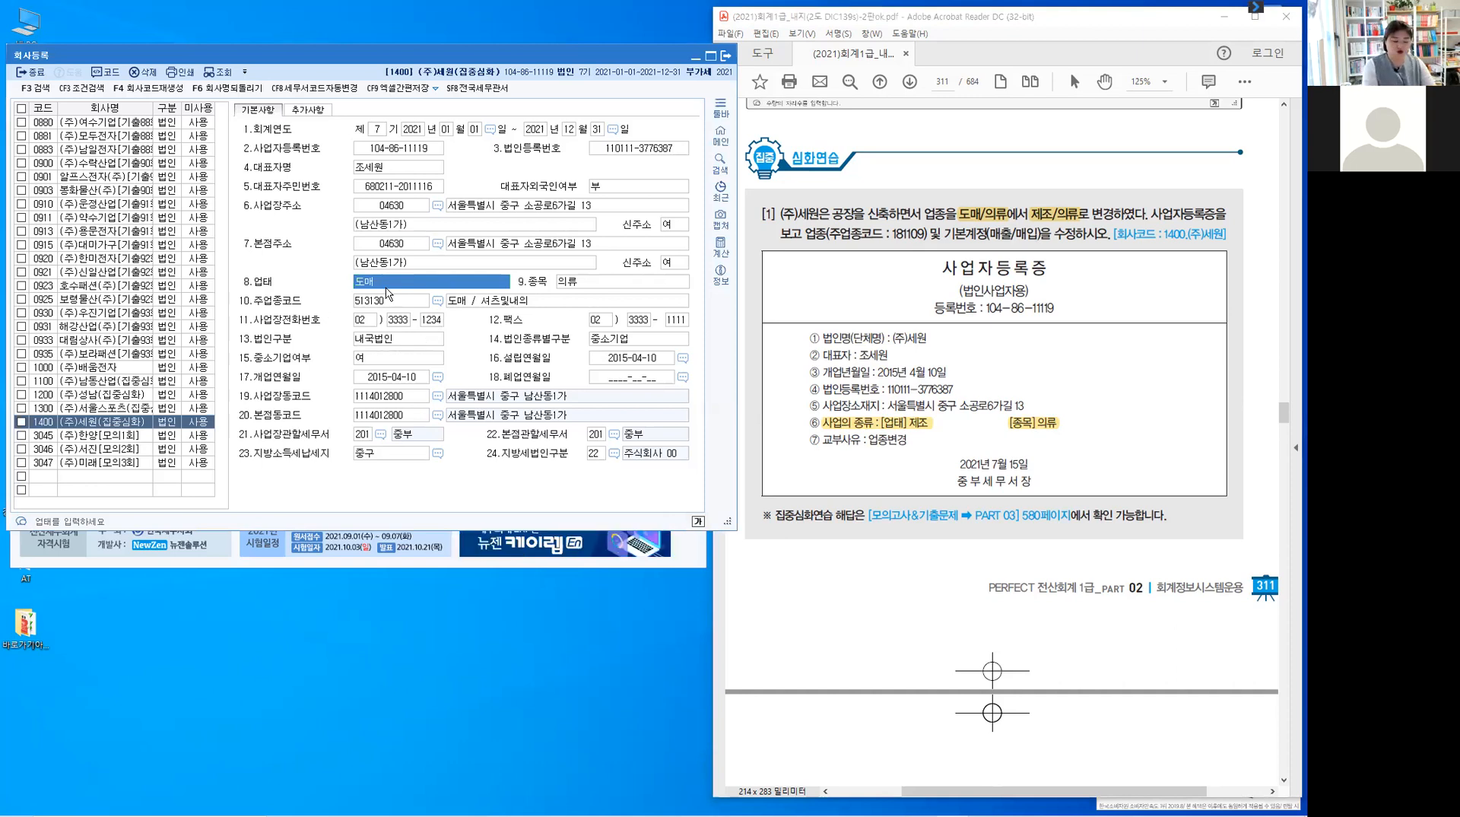
text(ㅈㅔ조)
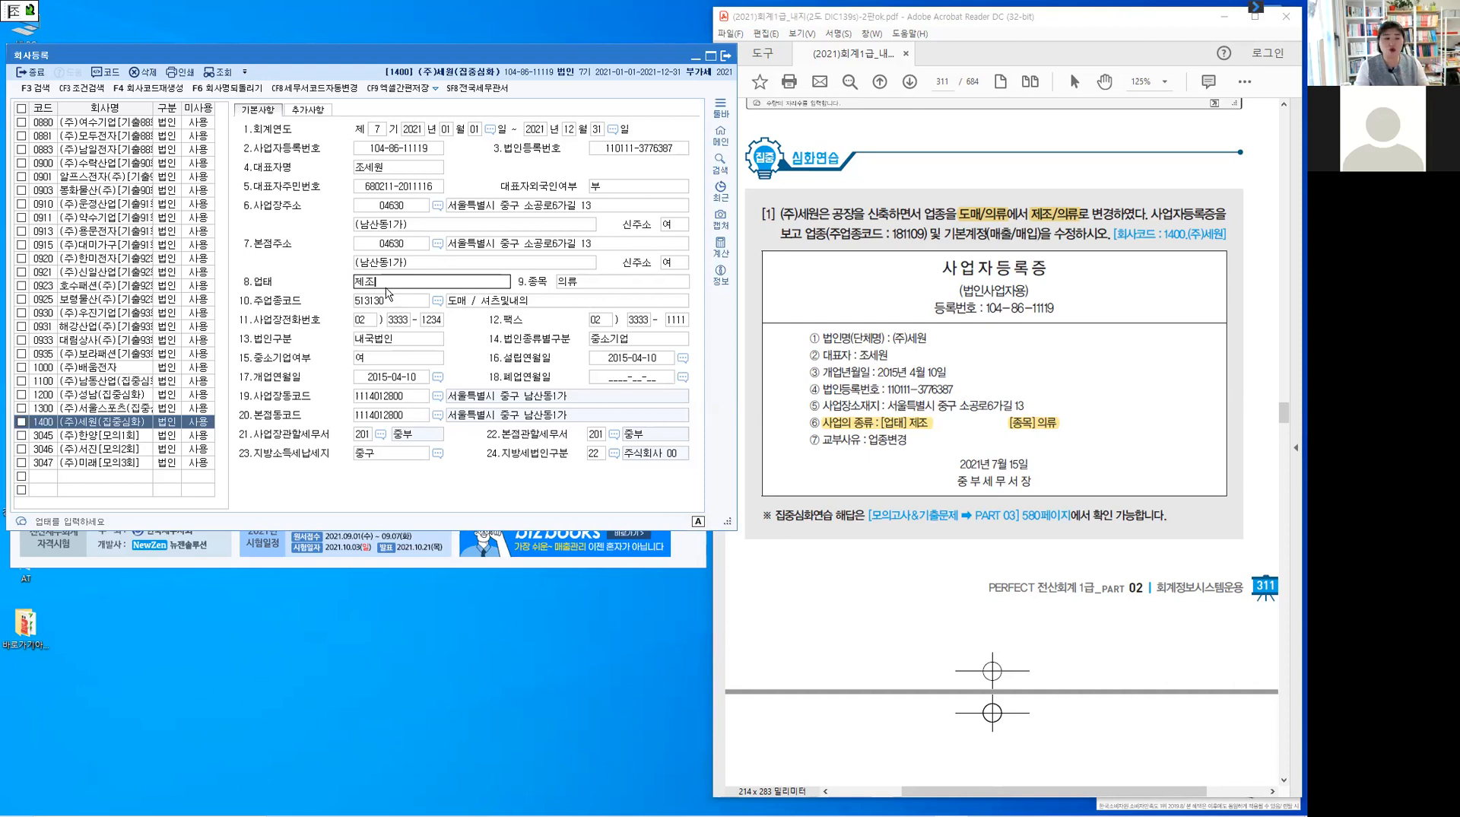
key(Return)
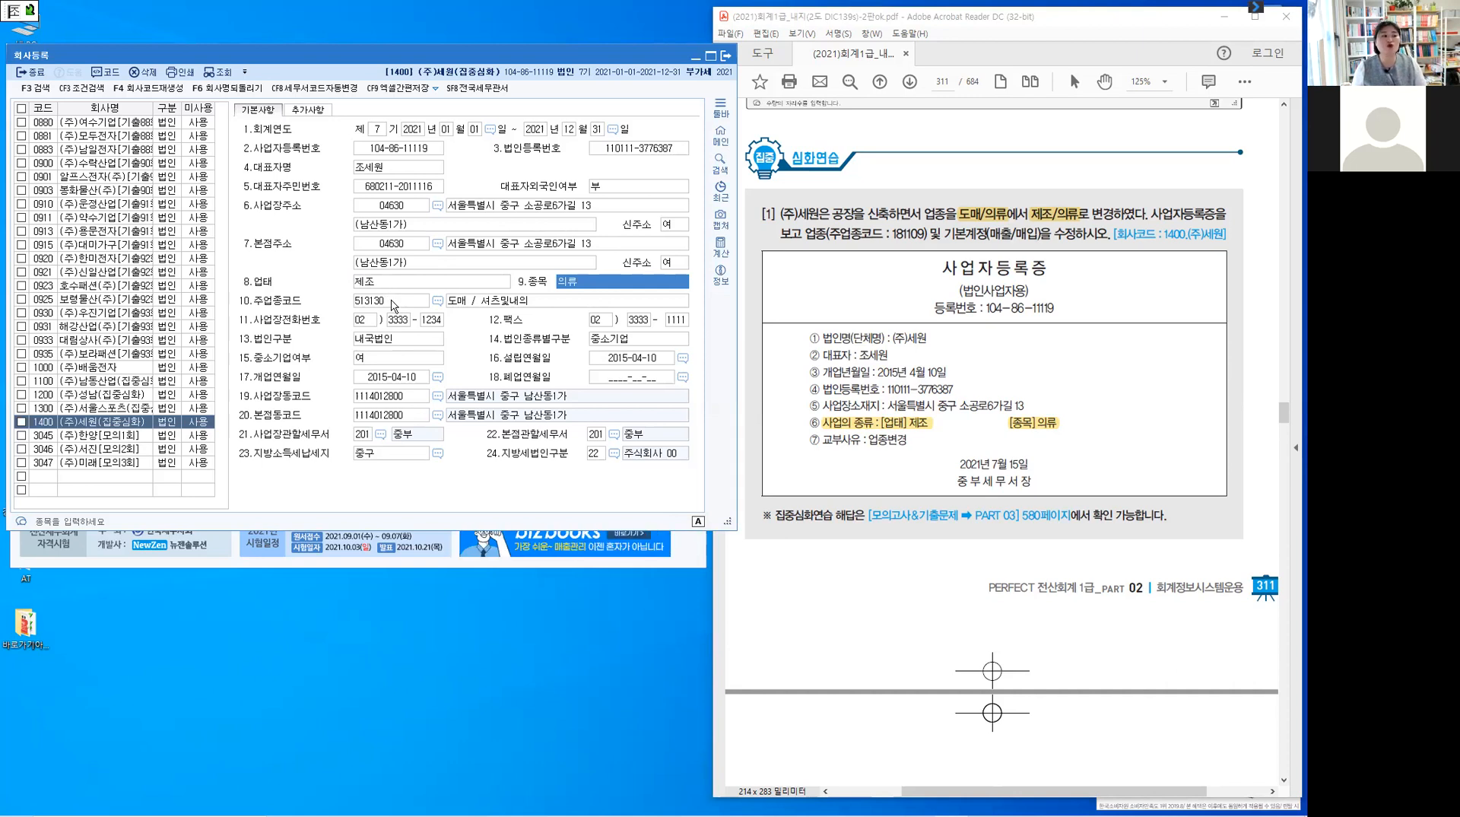
- Highlight the 주업종코드 in the textbook and set (주)세원's 주업종코드 to 181109 in 회사등록
click(393, 303)
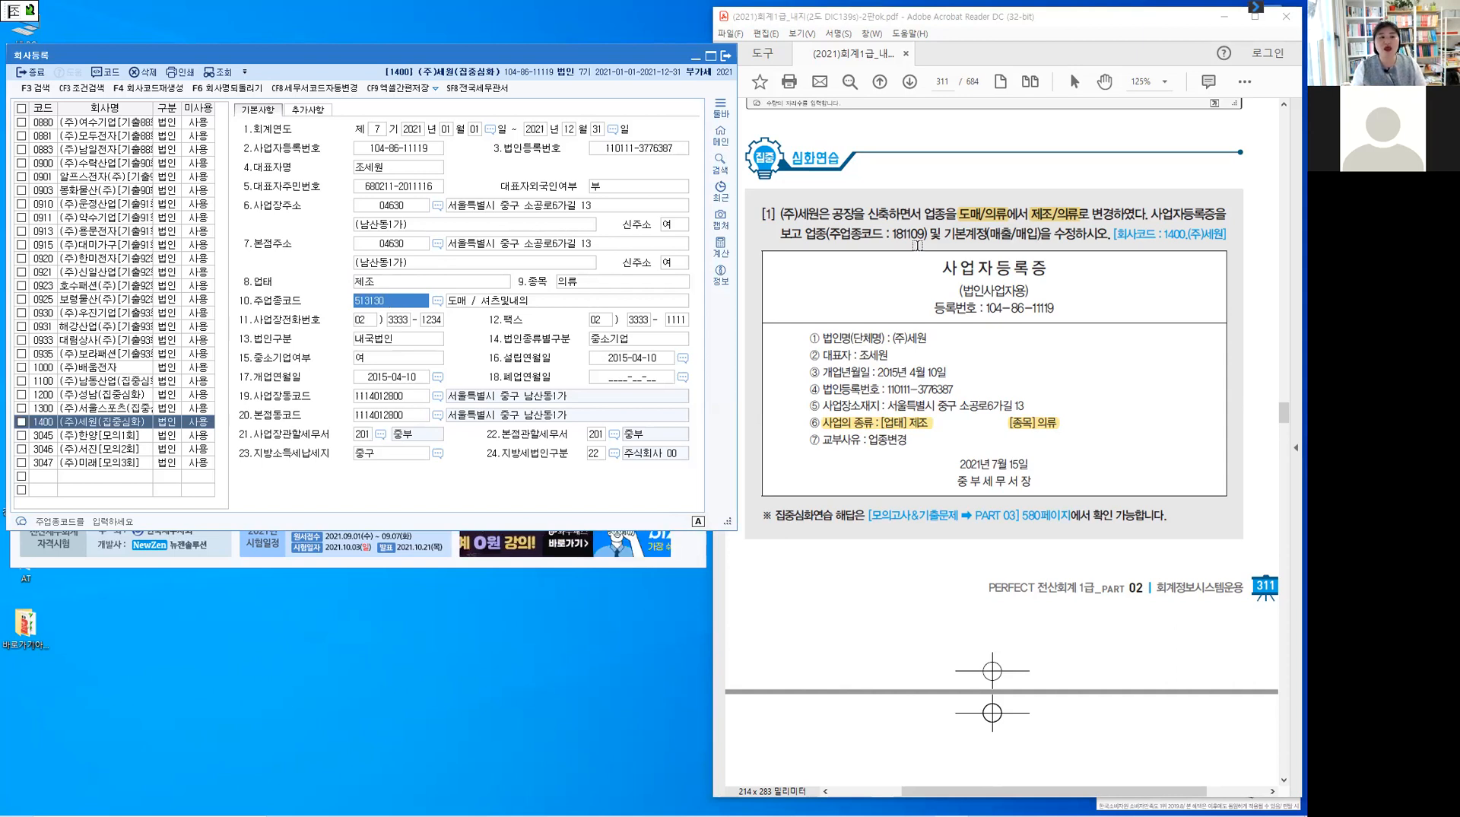
drag(830, 236, 926, 237)
click(903, 266)
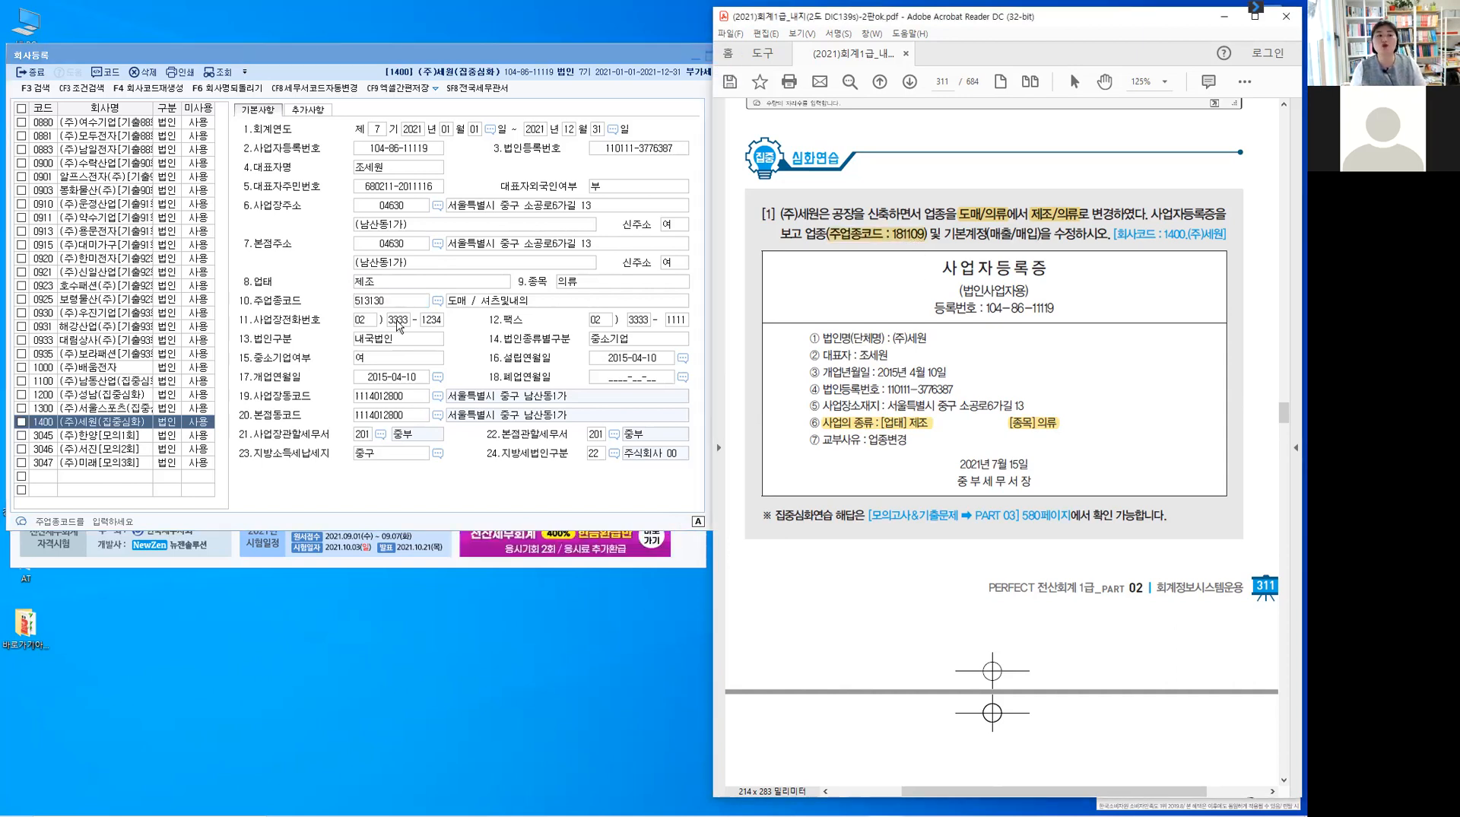
click(371, 305)
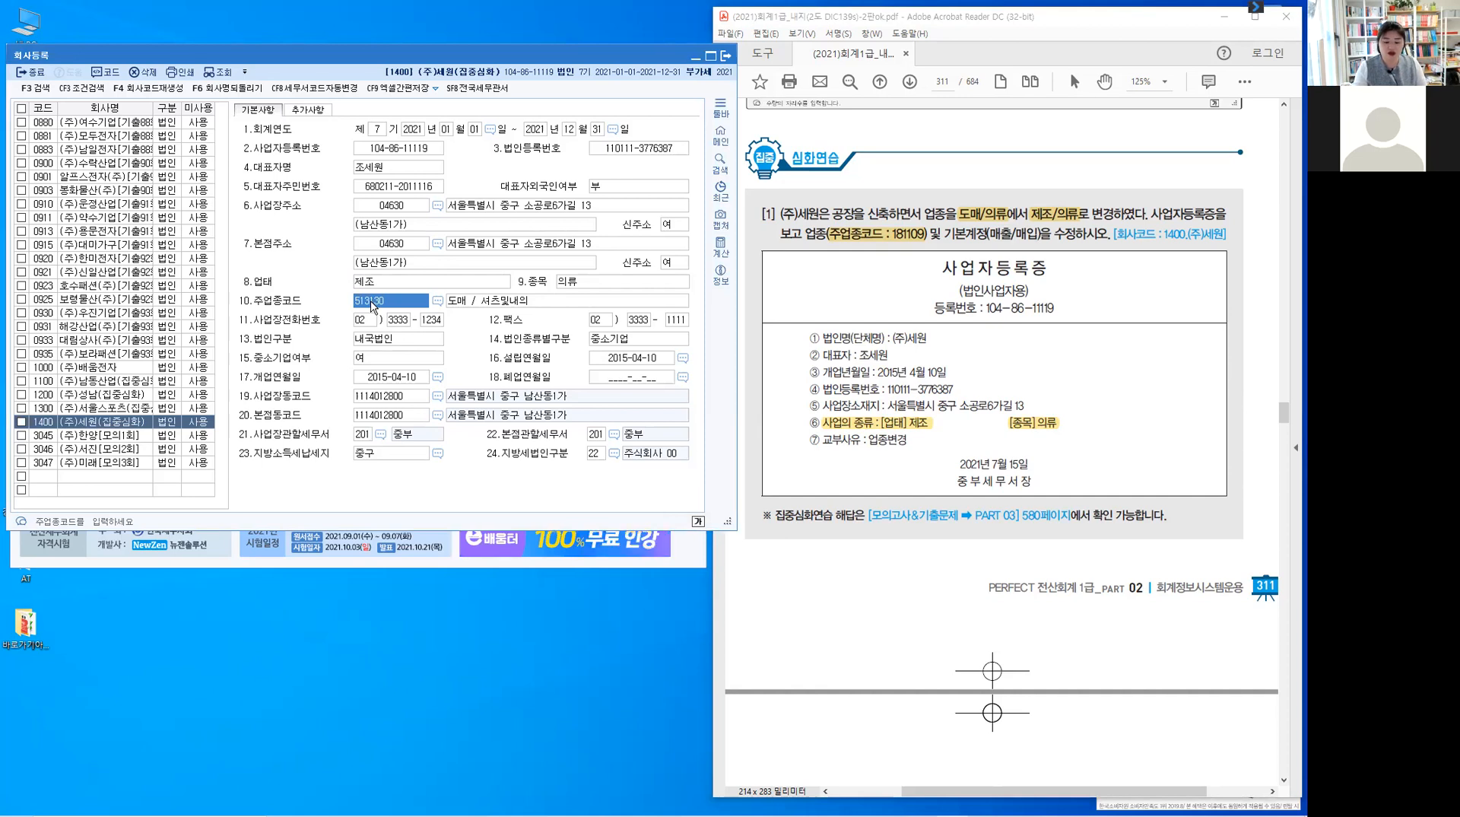
text(181)
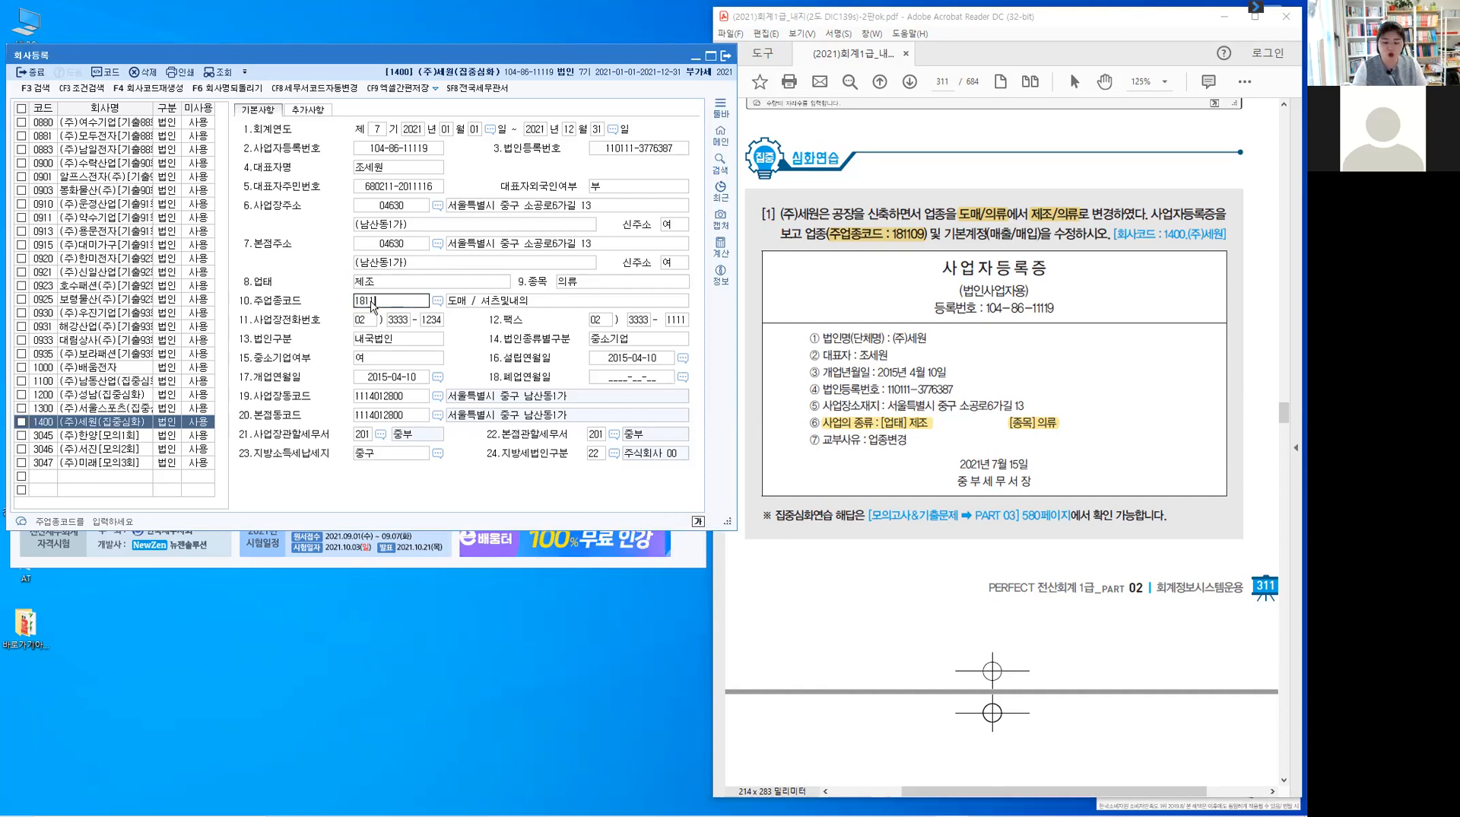
text(109)
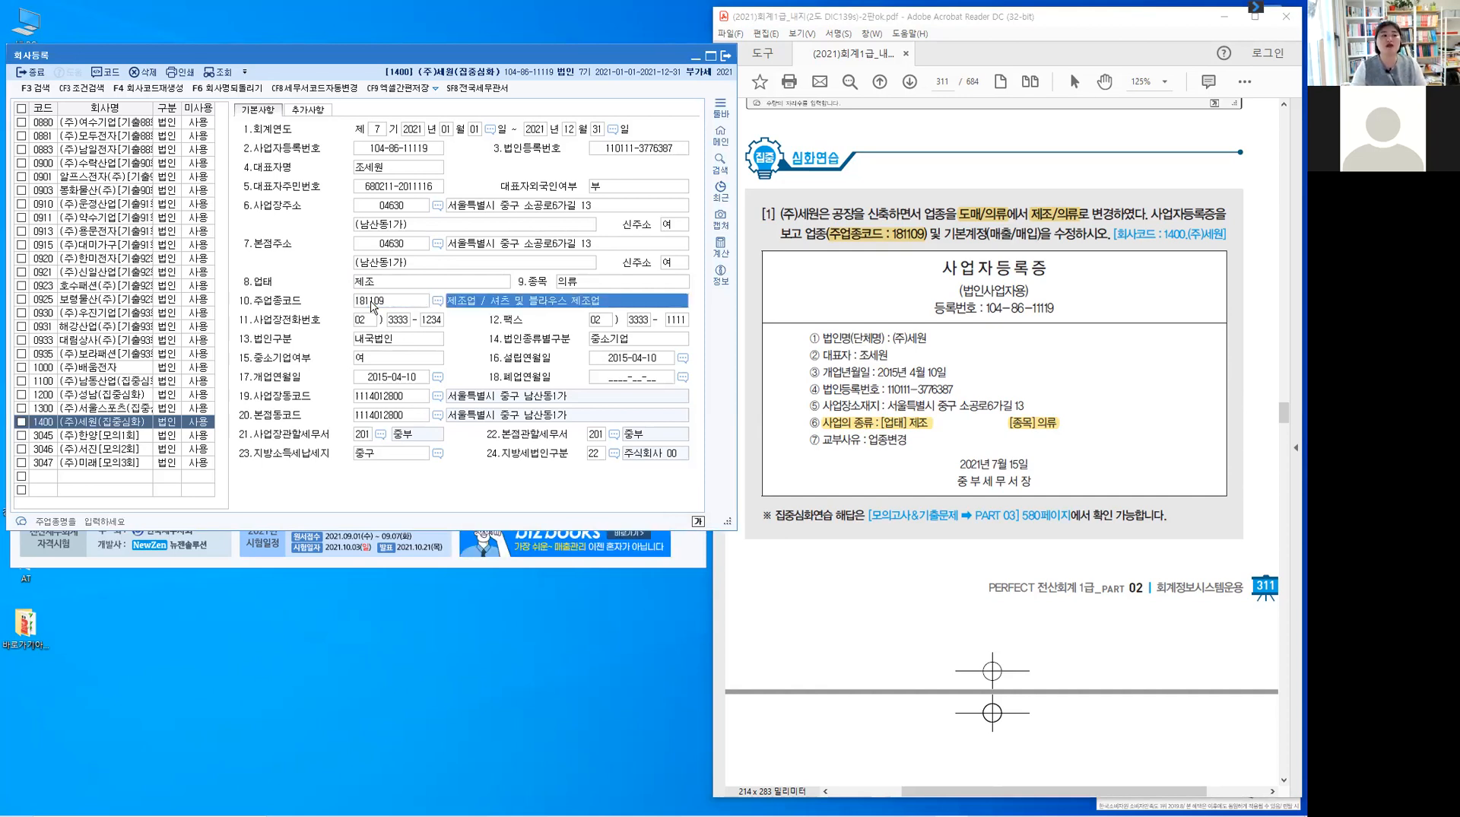
key(Return)
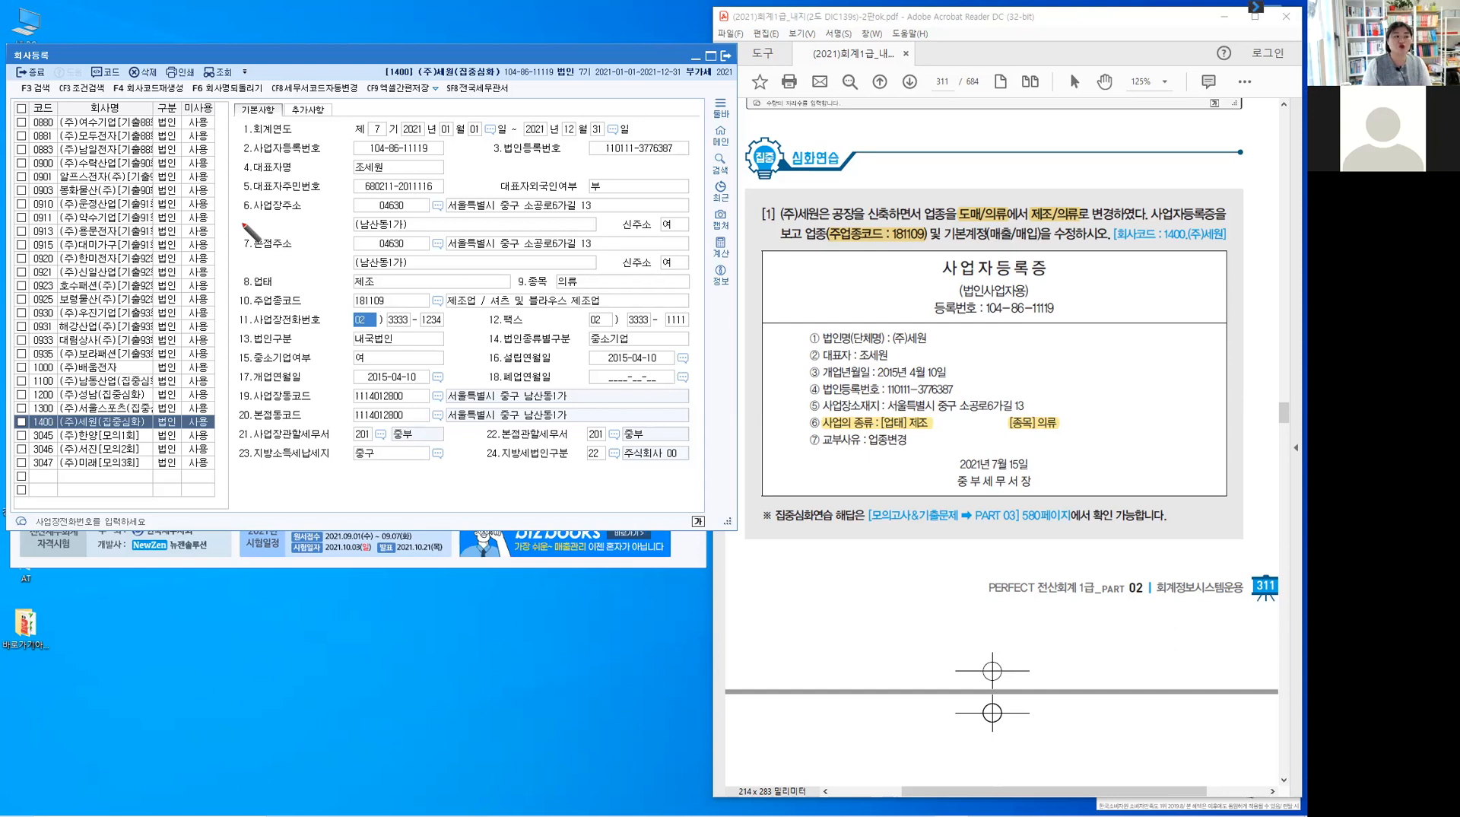
- Check the edited 업태 and 주업종코드 entries with temporary red marks and close the 회사등록 window
mouse_move(236, 276)
mouse_down()
mouse_move(251, 272)
mouse_move(254, 291)
mouse_up()
mouse_move(380, 313)
mouse_down()
mouse_move(342, 281)
mouse_move(368, 315)
mouse_up()
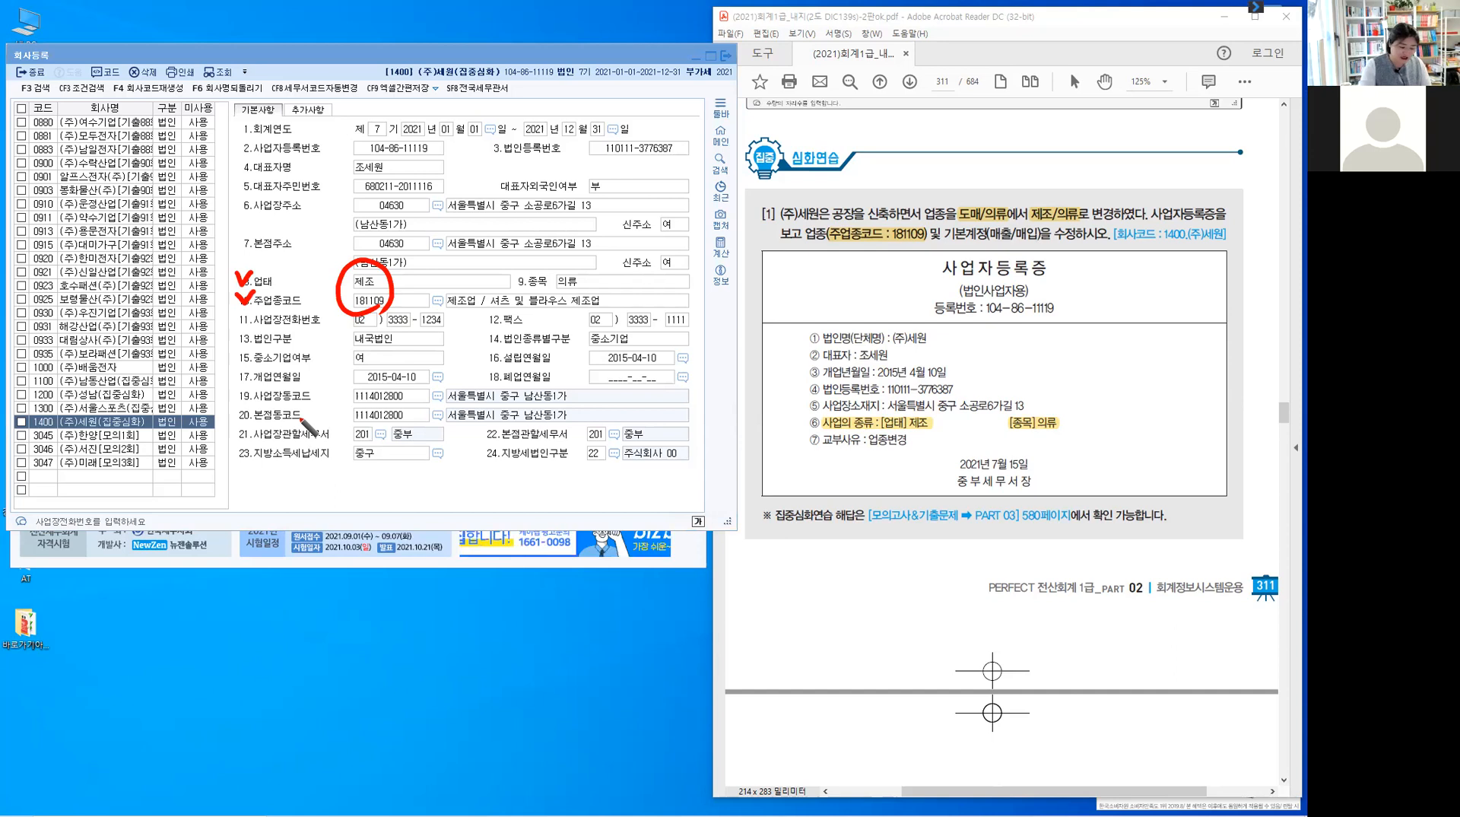
key(Escape)
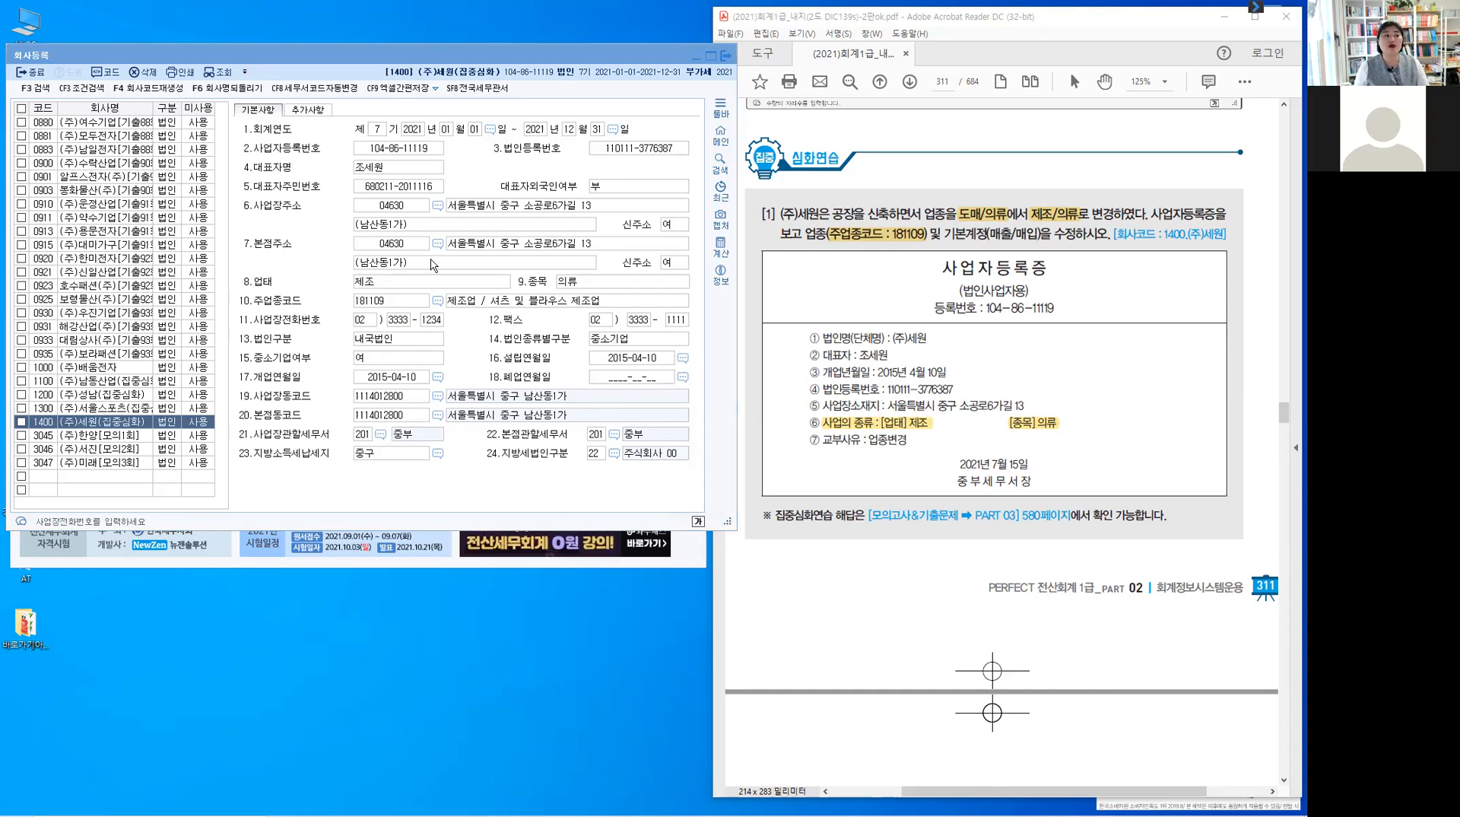
click(34, 74)
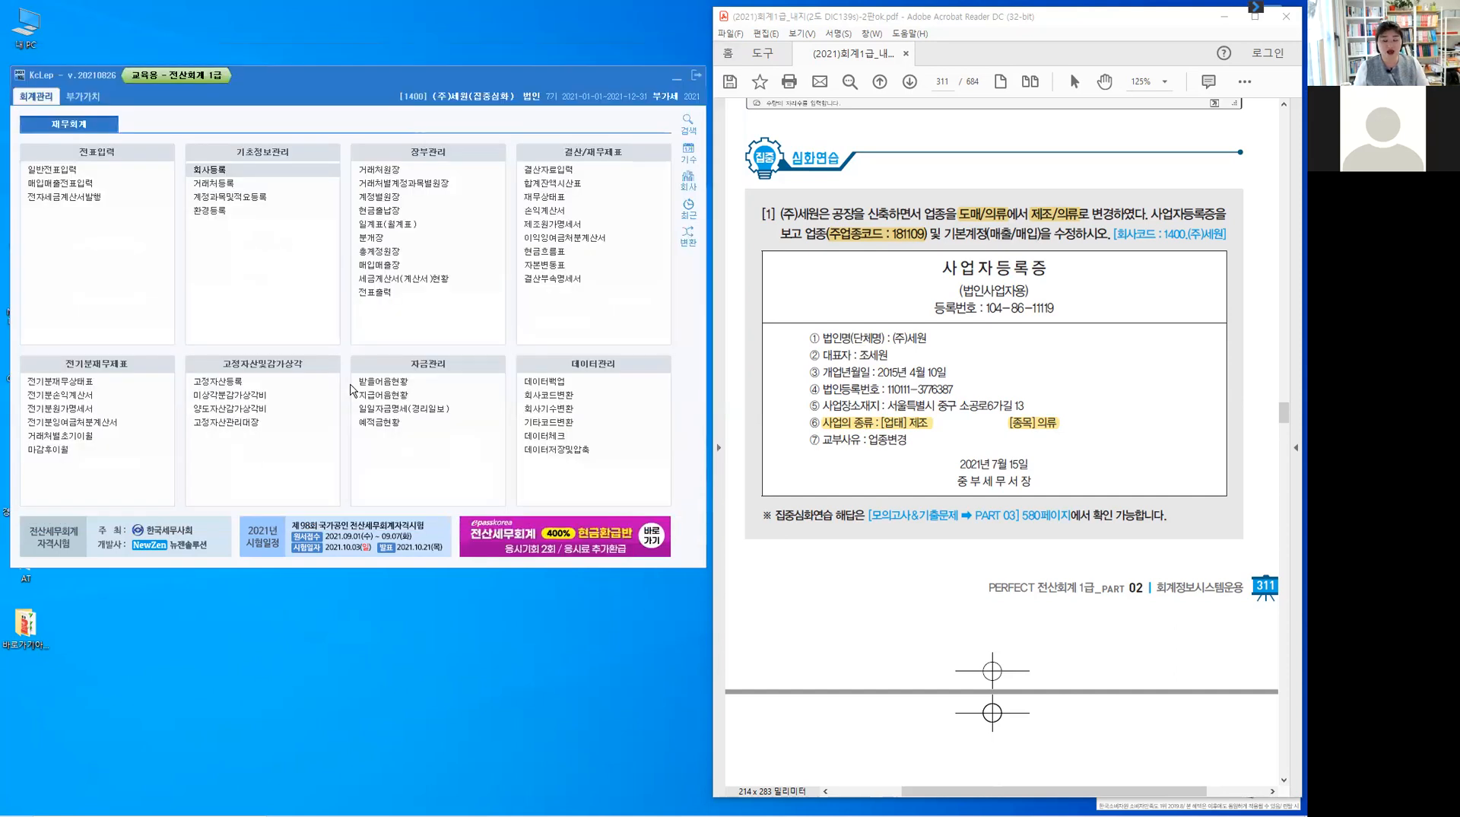
- Highlight 기본계정(매출/매입) in the textbook and open 환경등록 for (주)세원 beside it
drag(954, 236, 1040, 242)
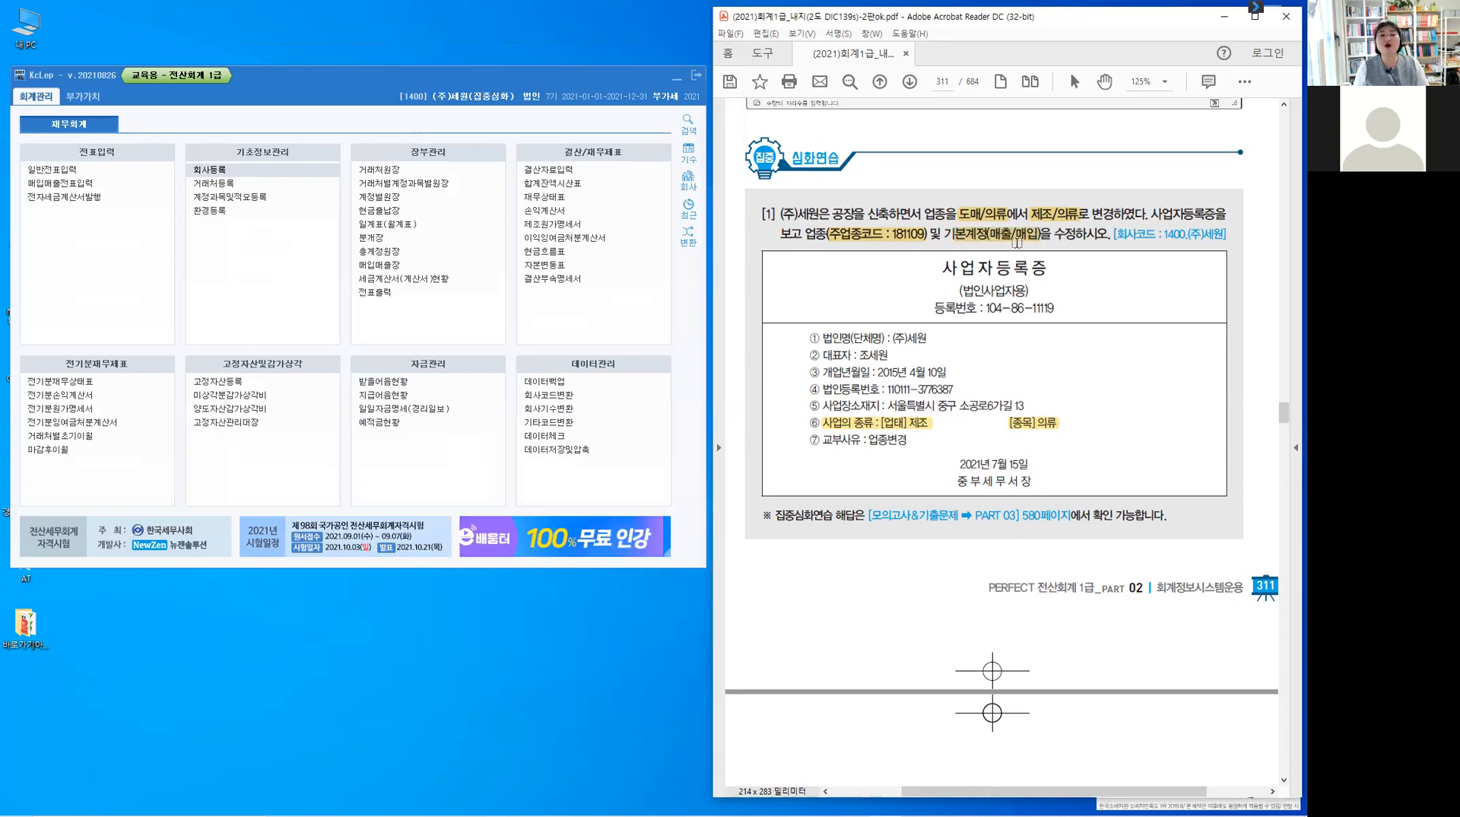
click(1019, 242)
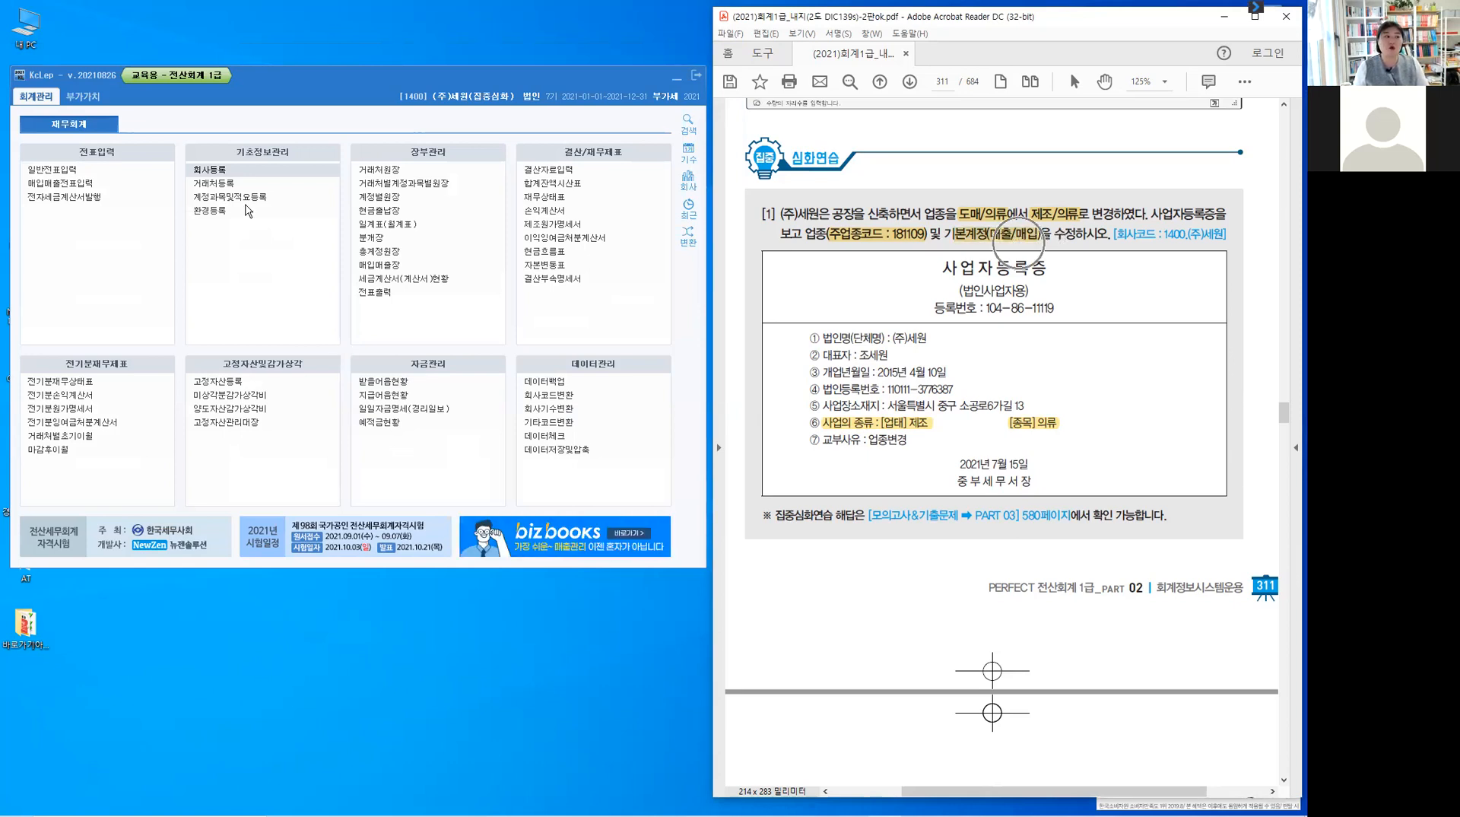
click(202, 213)
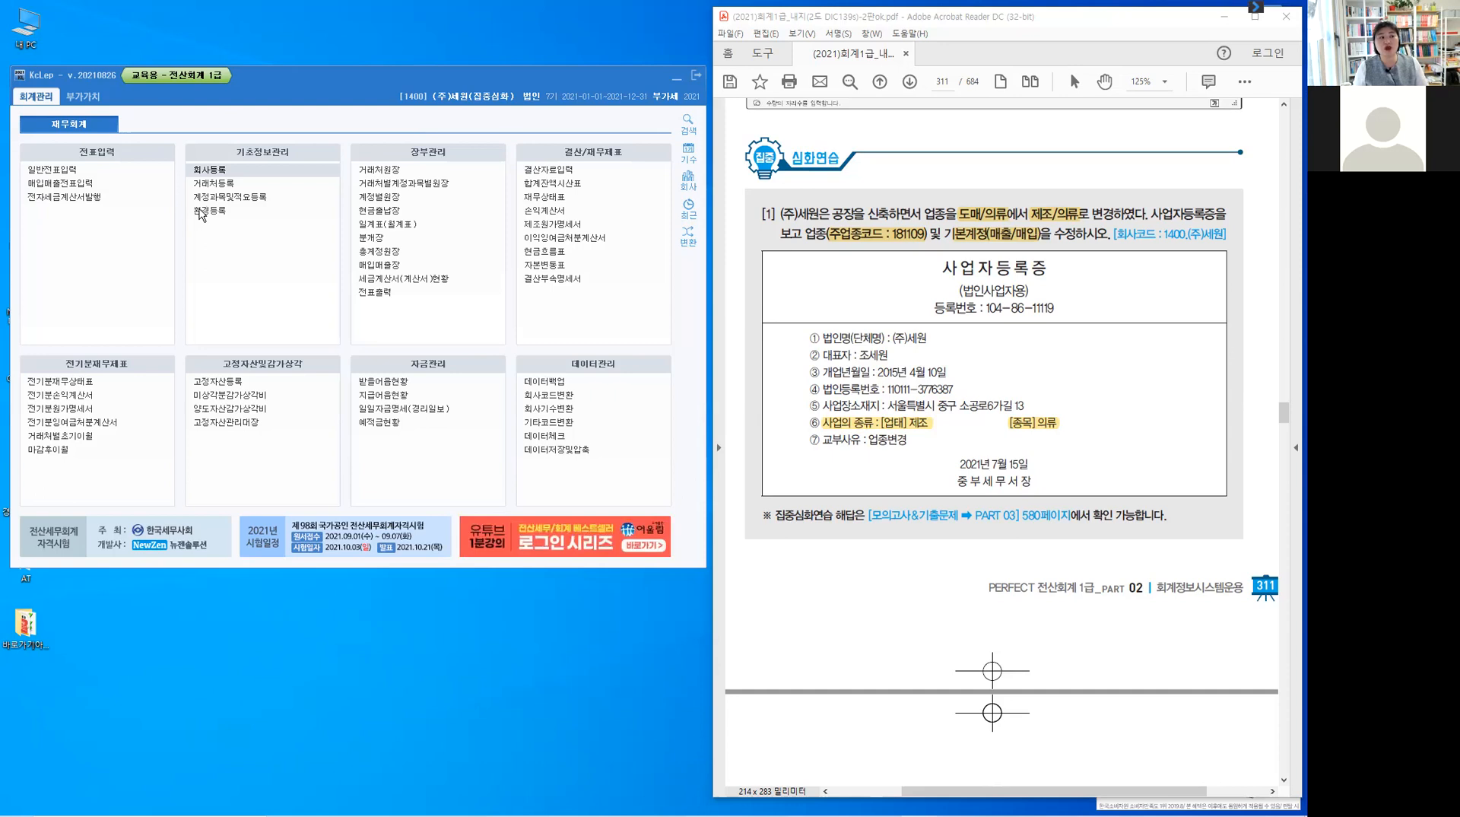
click(199, 210)
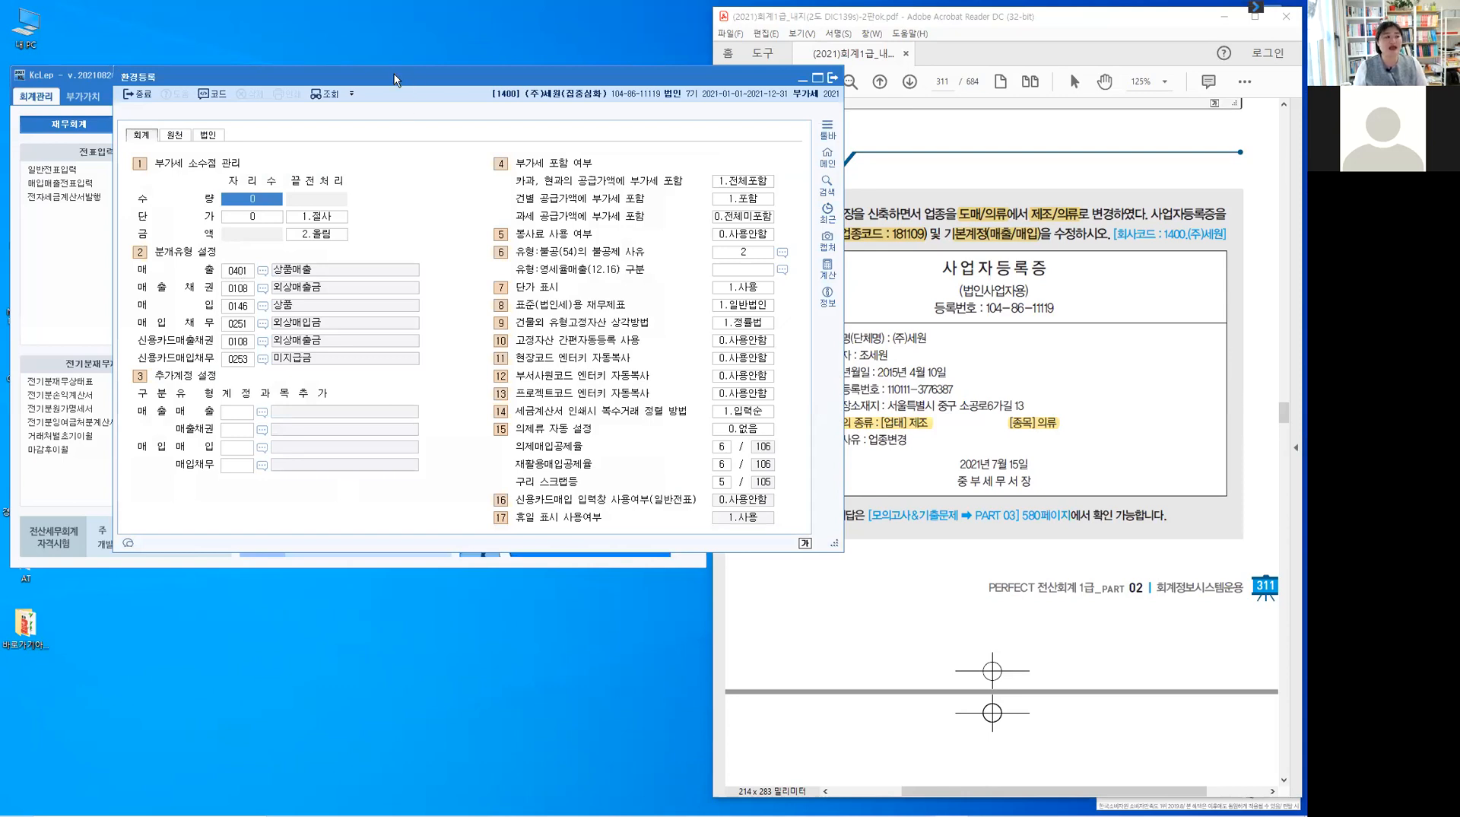
drag(394, 76, 282, 86)
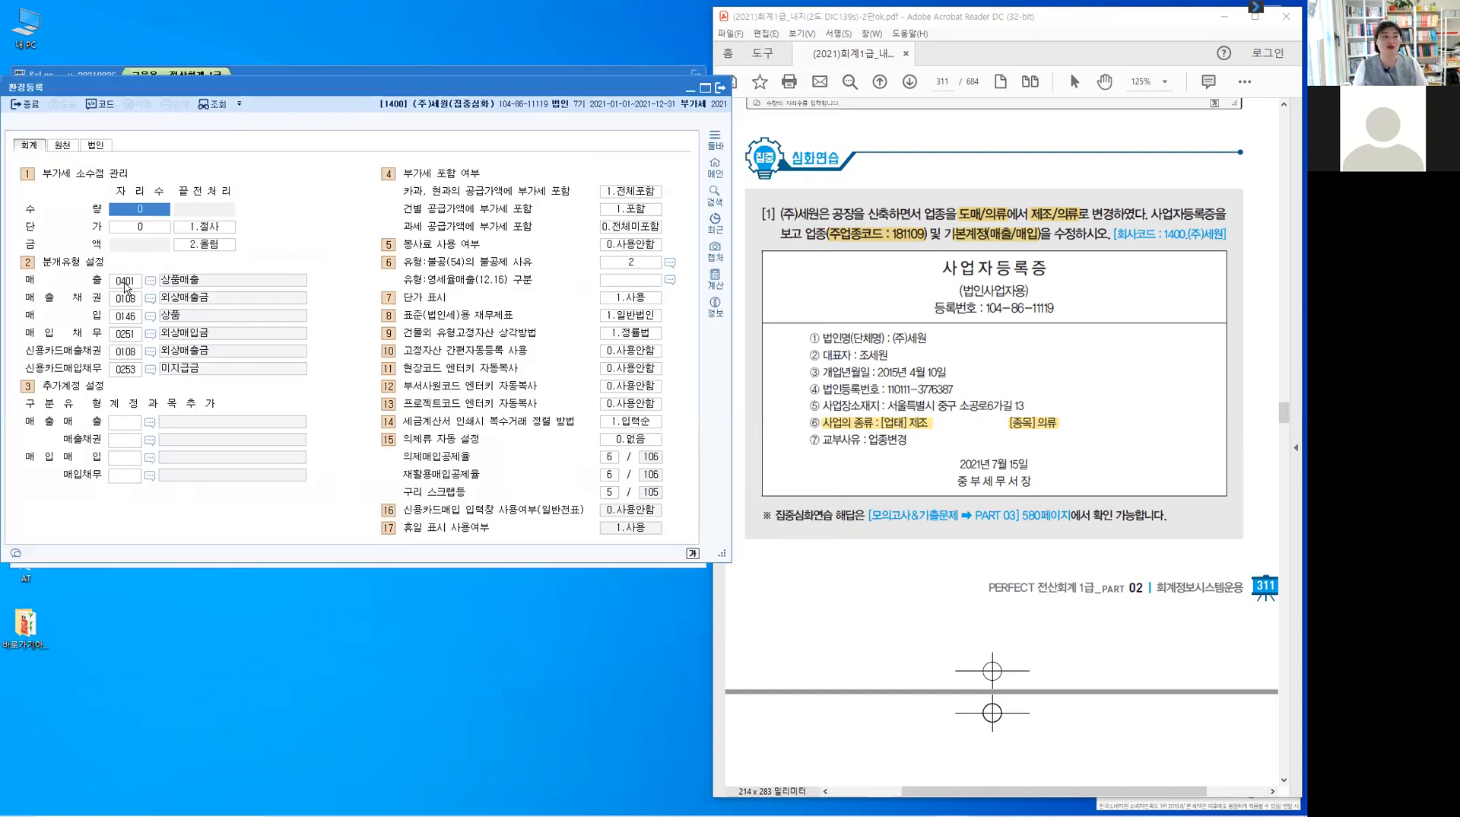
- Set the 매출 account under 분개유형 설정 to 0404 제품매출, finding it with the search word 제품
click(126, 283)
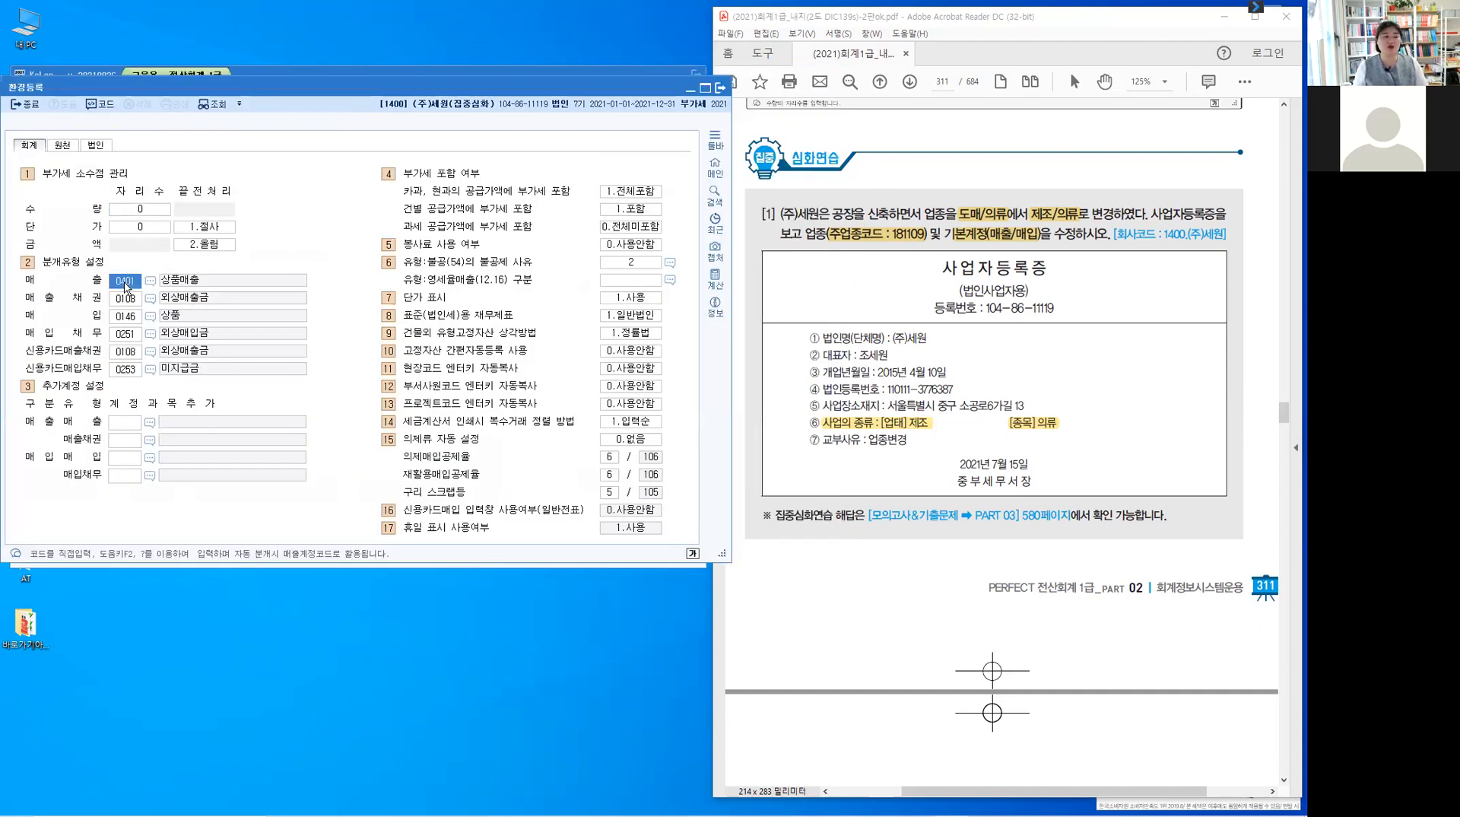
key(ctrl)
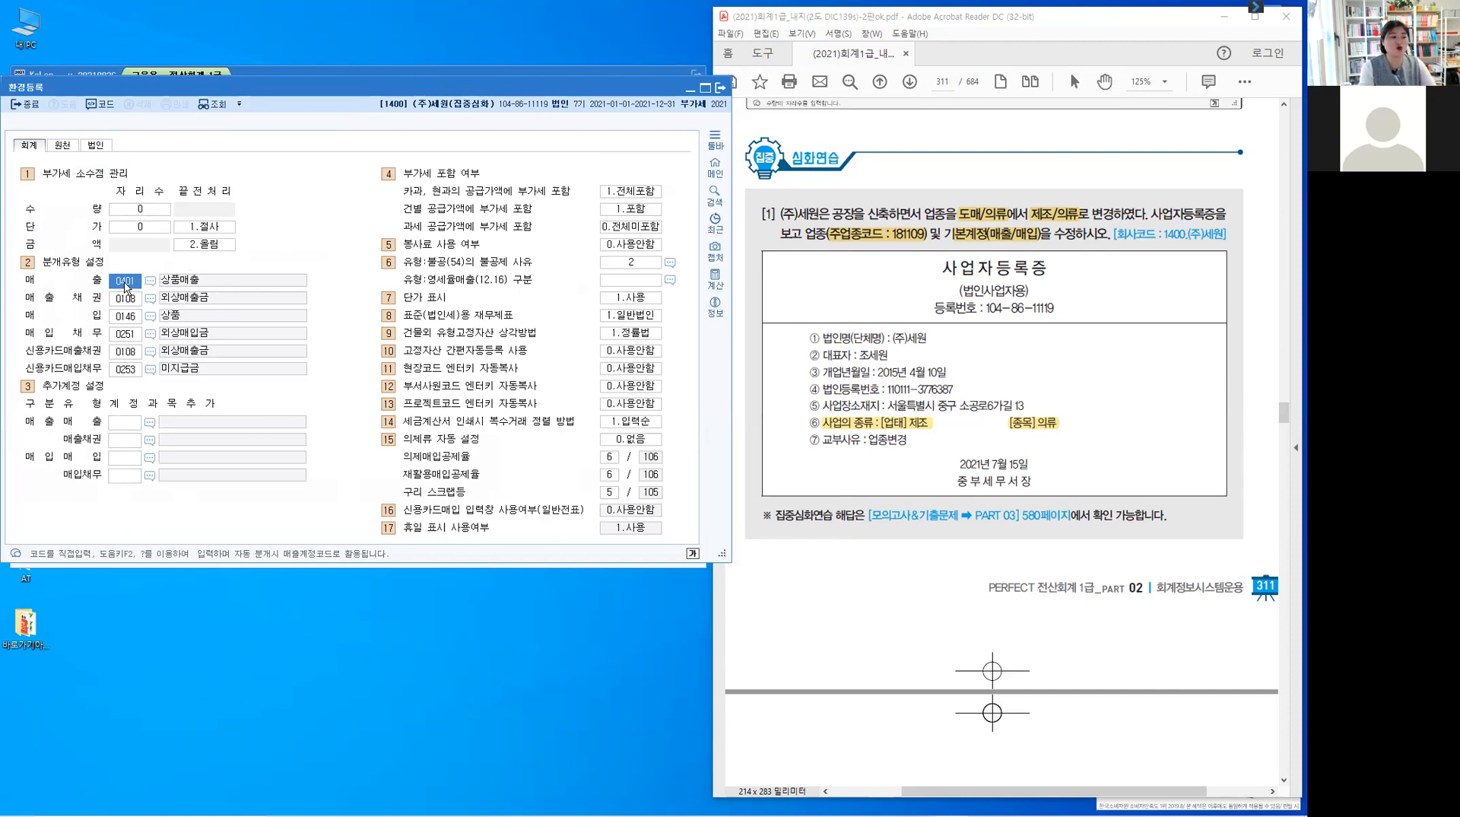
key(F2)
text(제품)
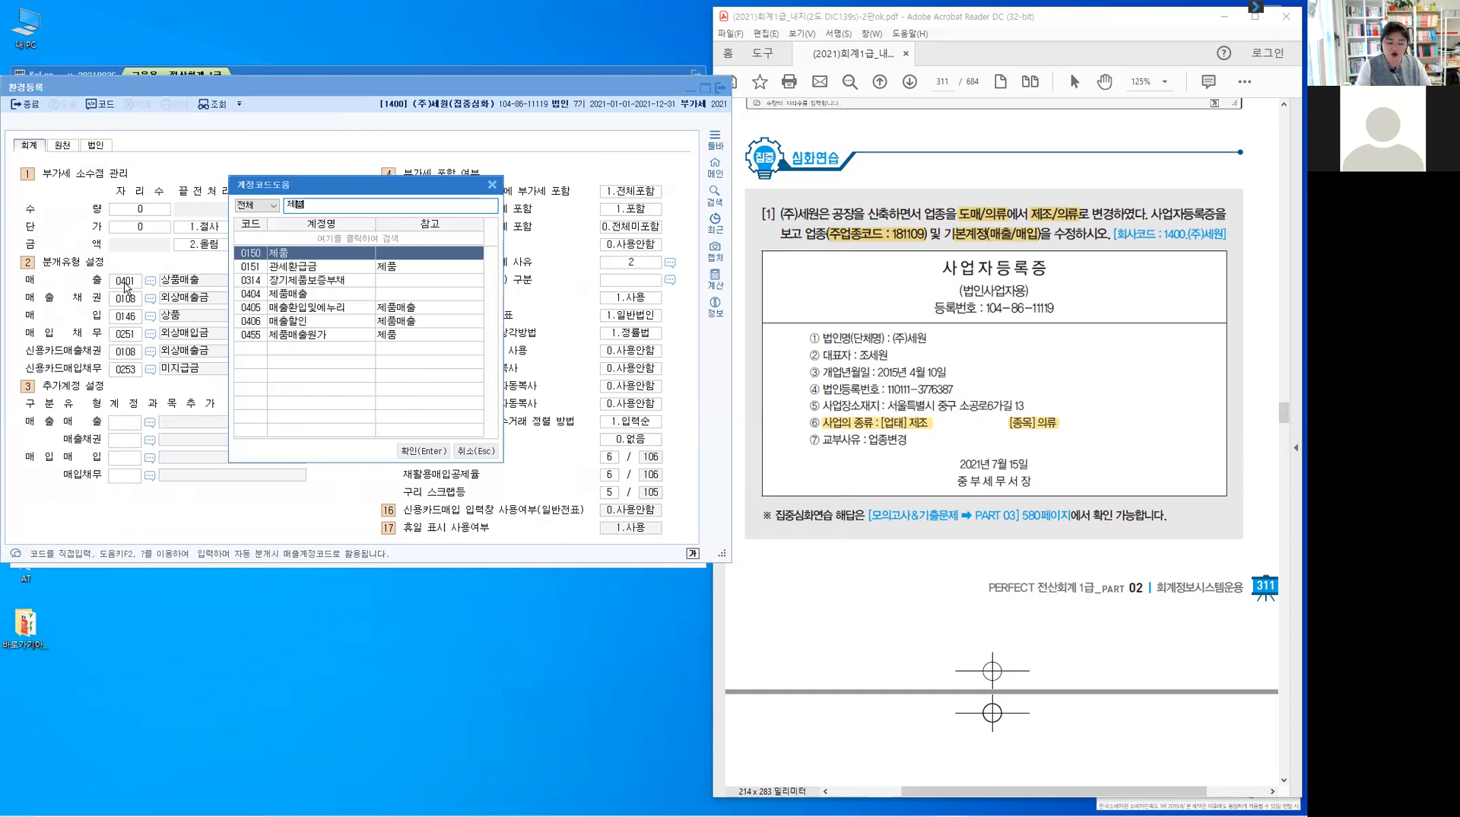
key(Down)
key(Down)
key(Down)
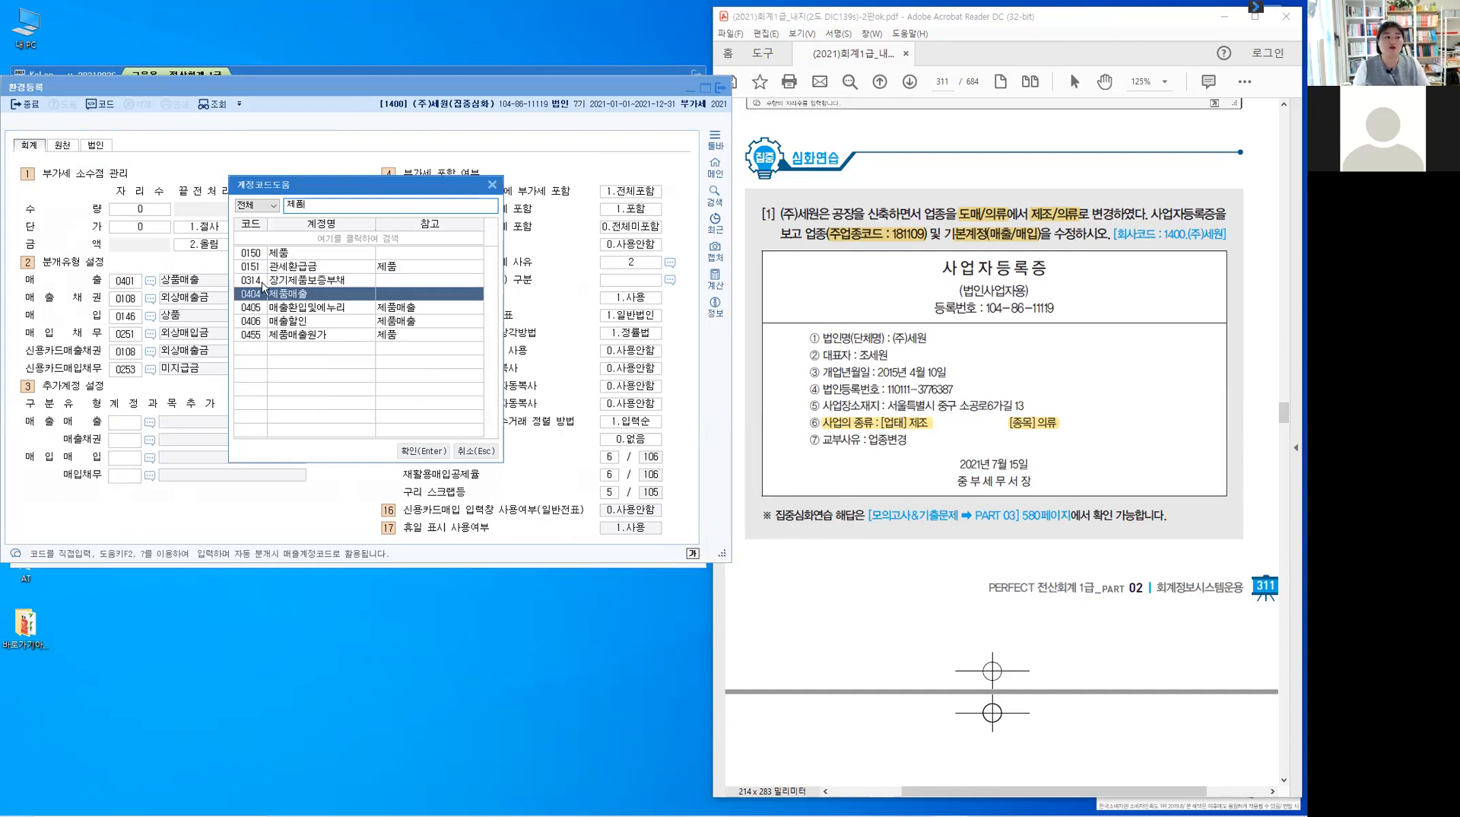
click(412, 453)
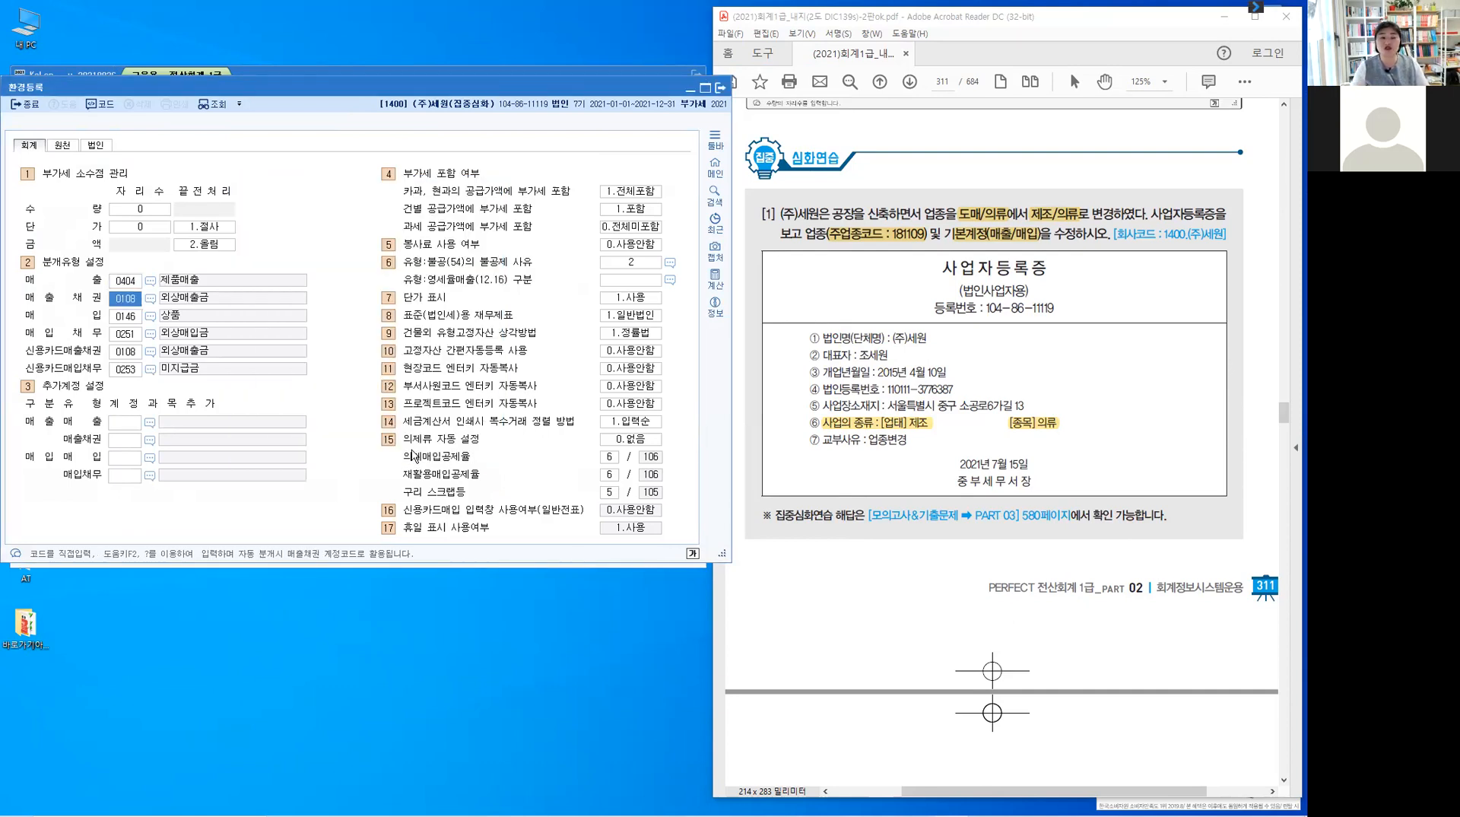
- Set the 매입 account under 분개유형 설정 to 0153 원재료, finding it with the search word 원재
key(Return)
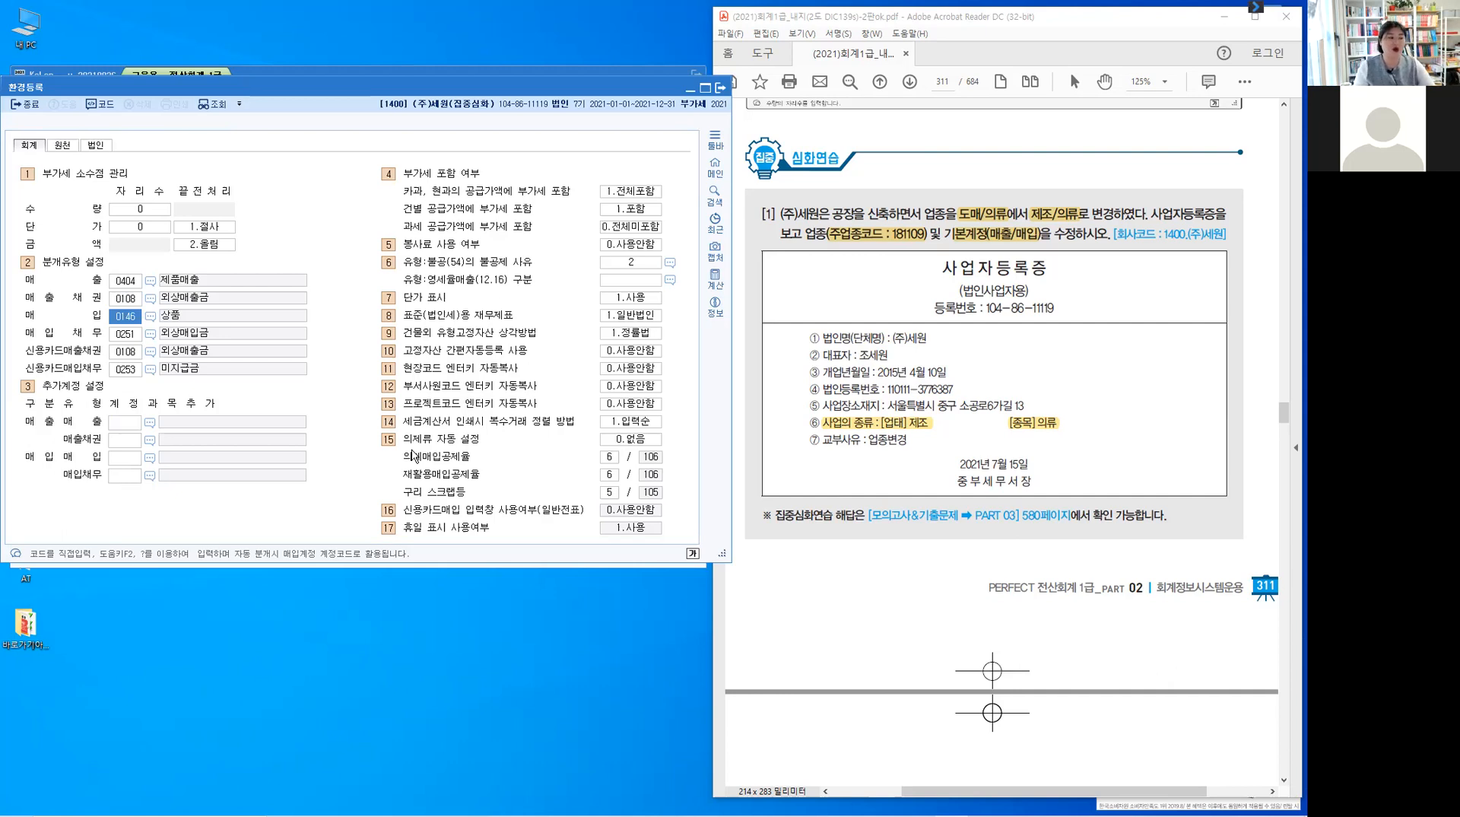
key(F2)
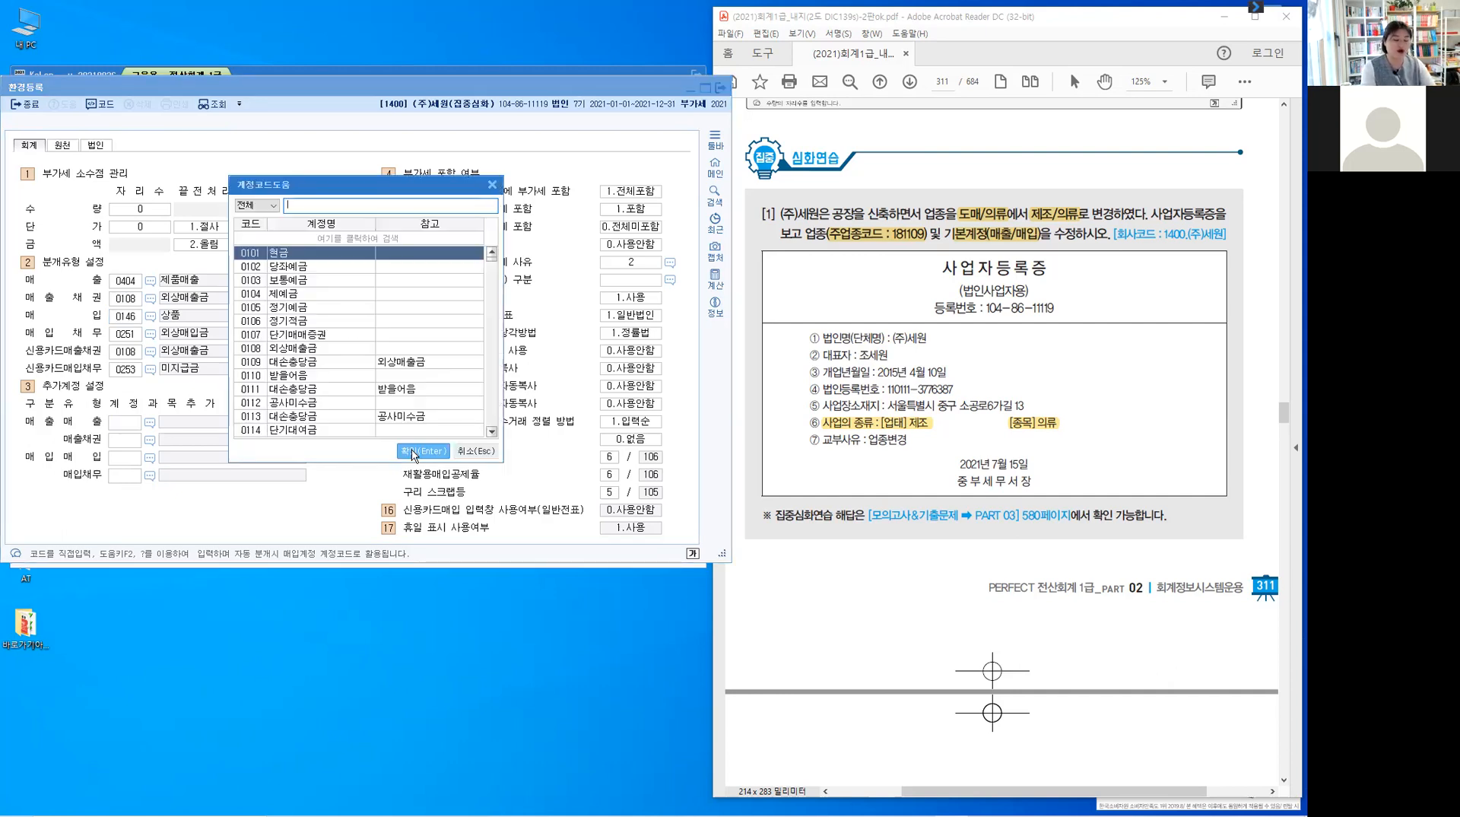
text(원재)
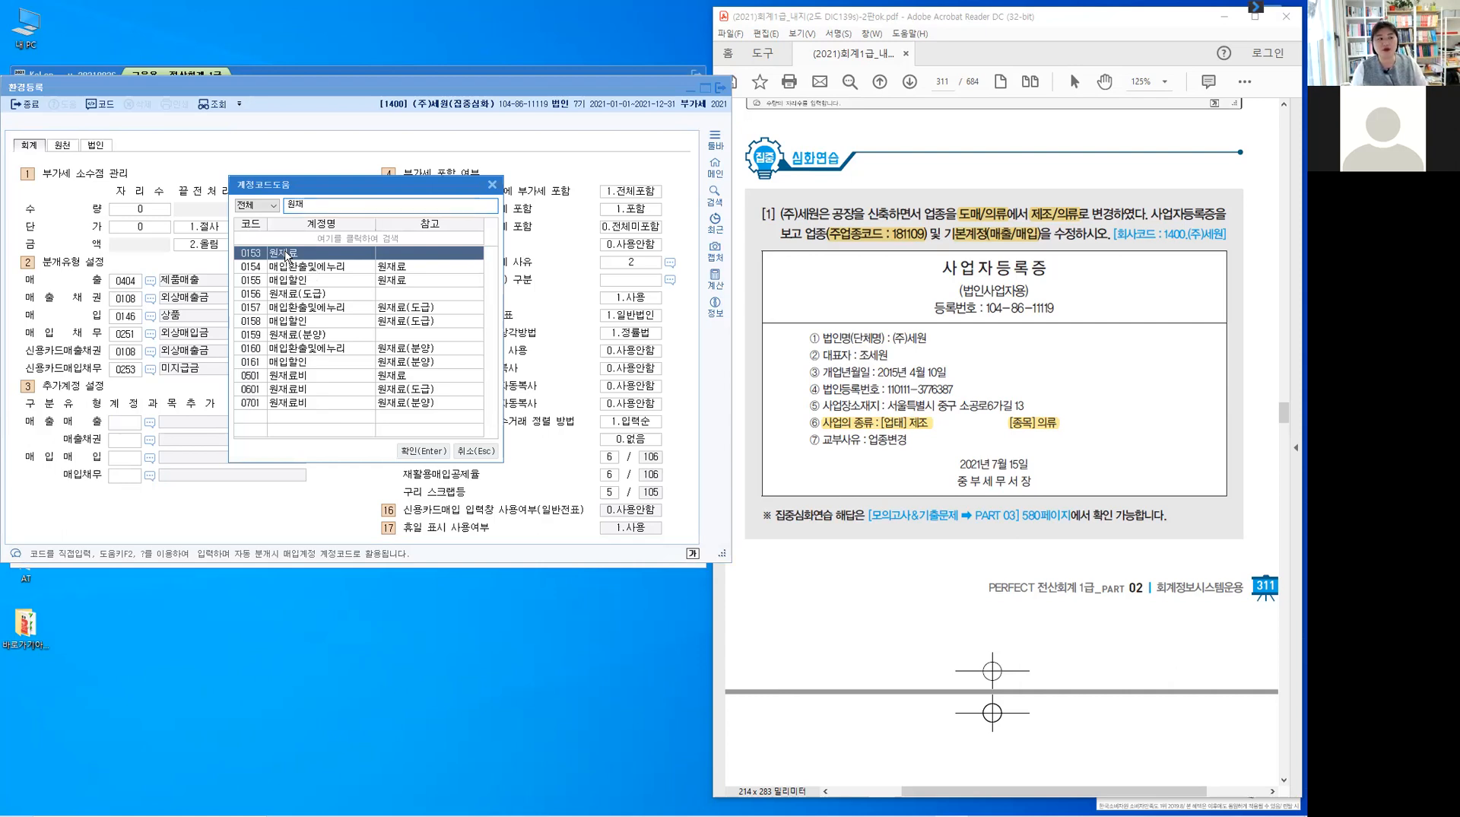
click(423, 452)
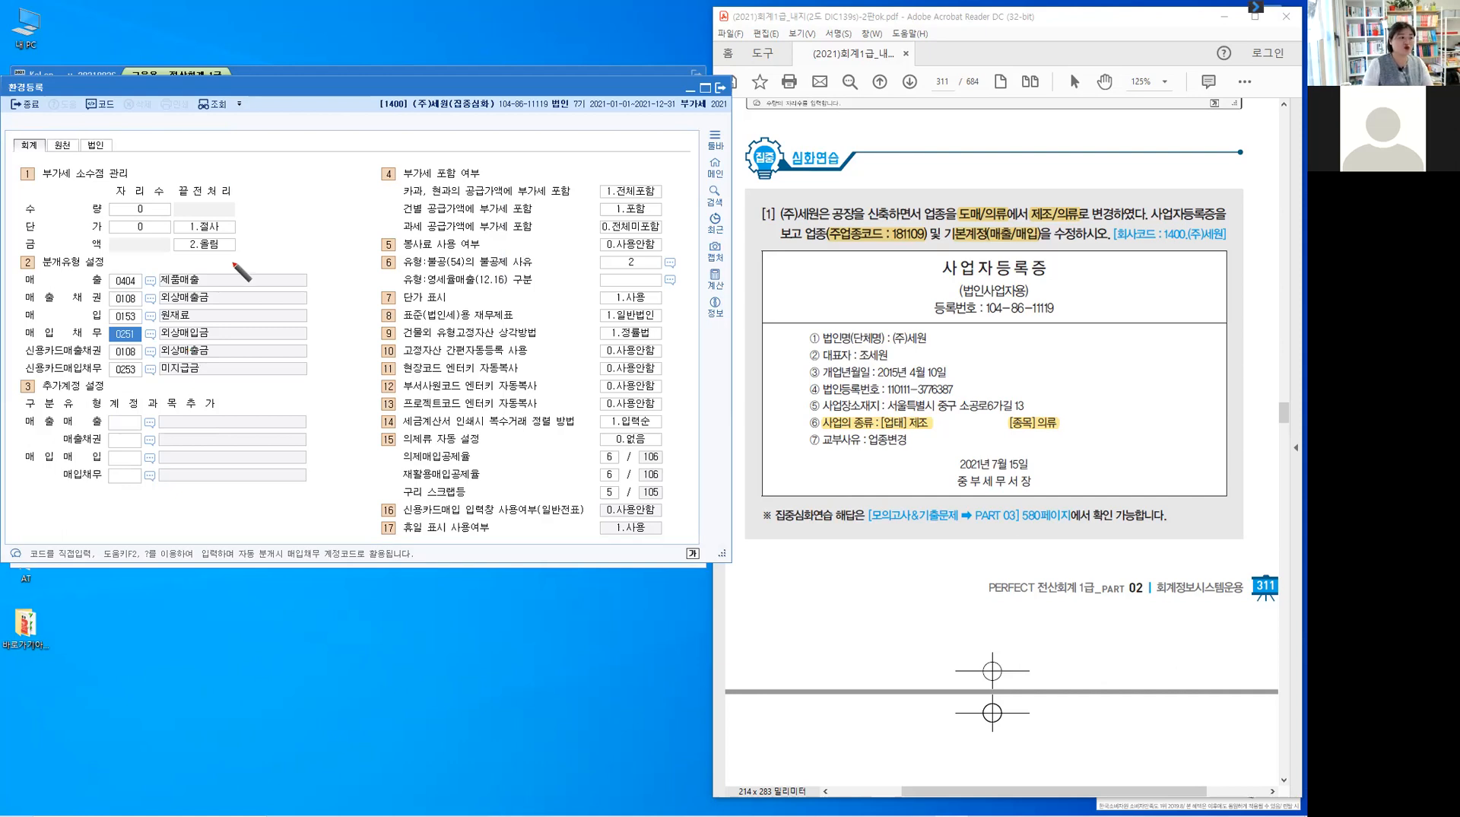
- Check the edited 매출 and 매입 accounts with temporary red marks and close the 환경등록 window
mouse_move(223, 270)
mouse_down()
mouse_move(238, 266)
mouse_move(236, 305)
mouse_up()
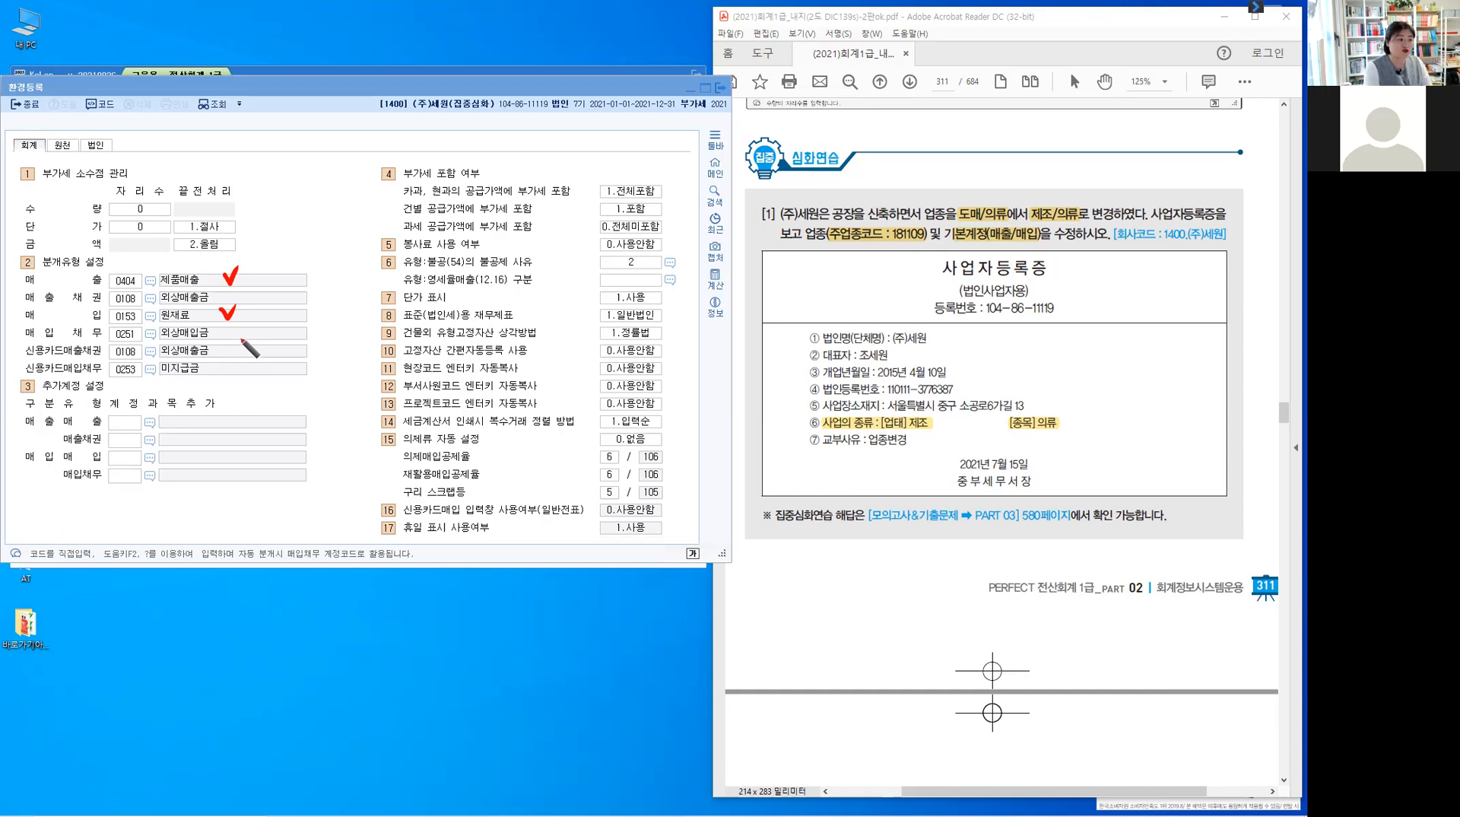
key(Escape)
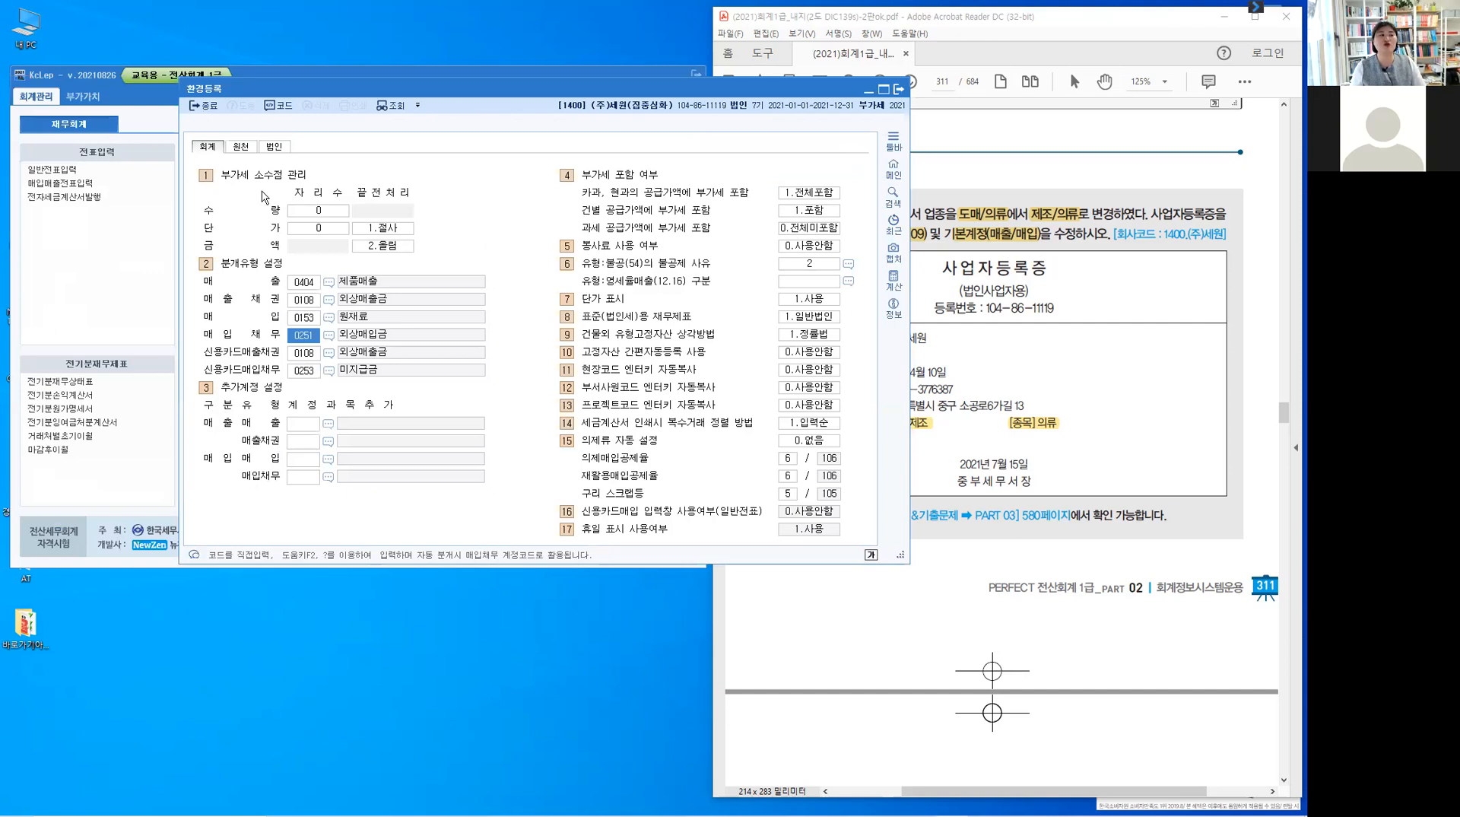
click(207, 107)
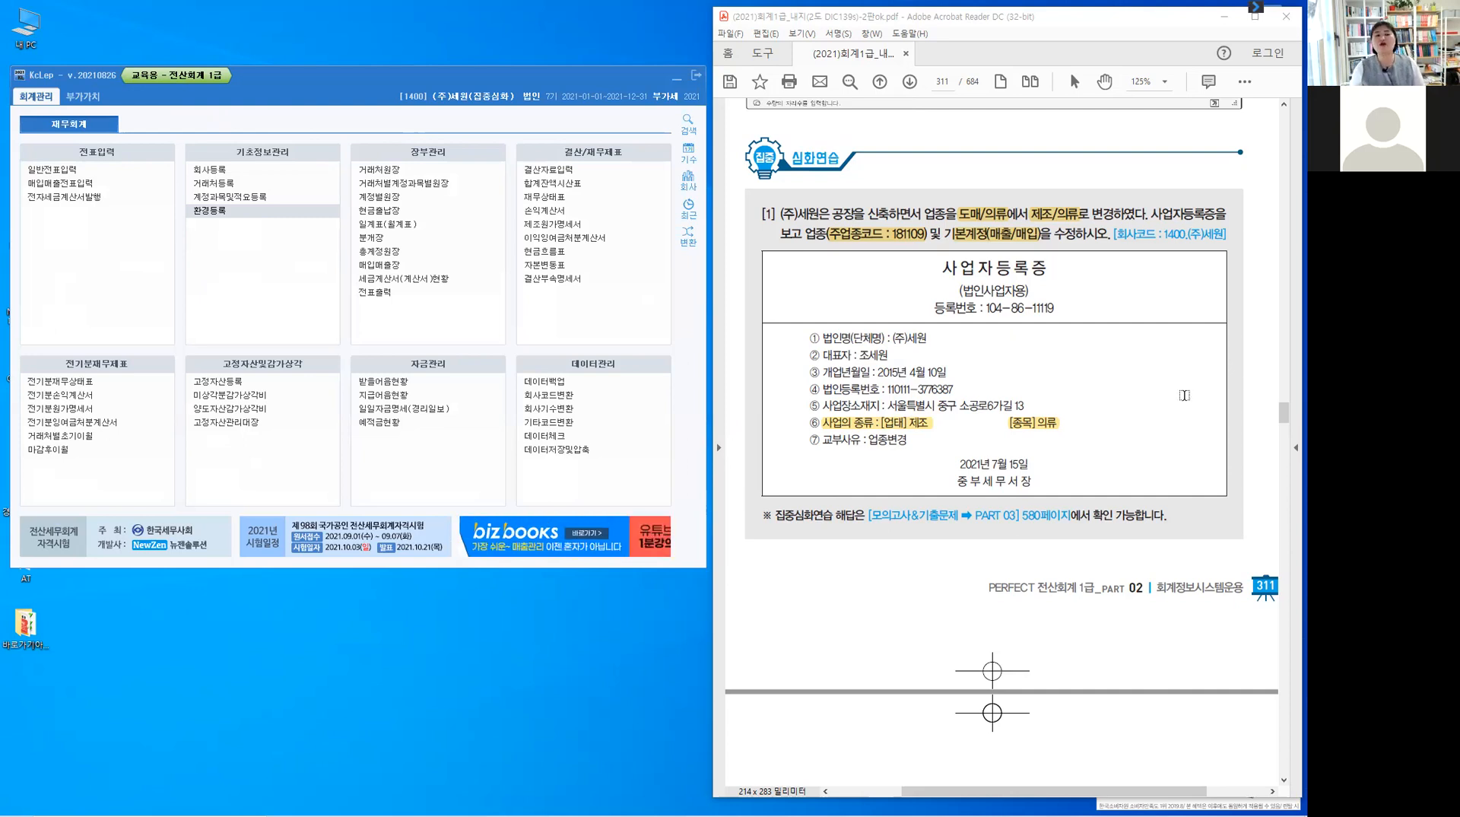
click(967, 244)
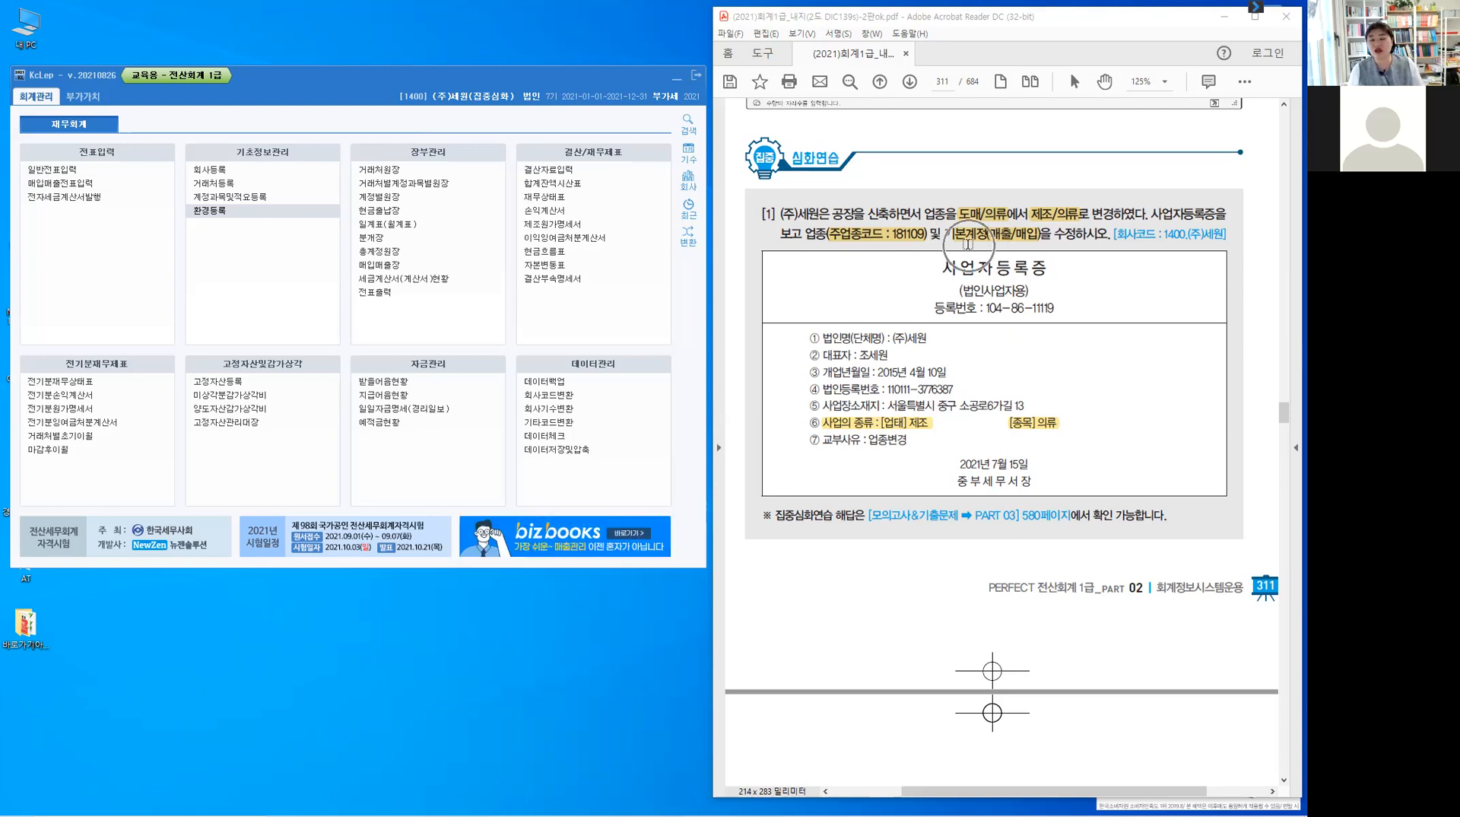